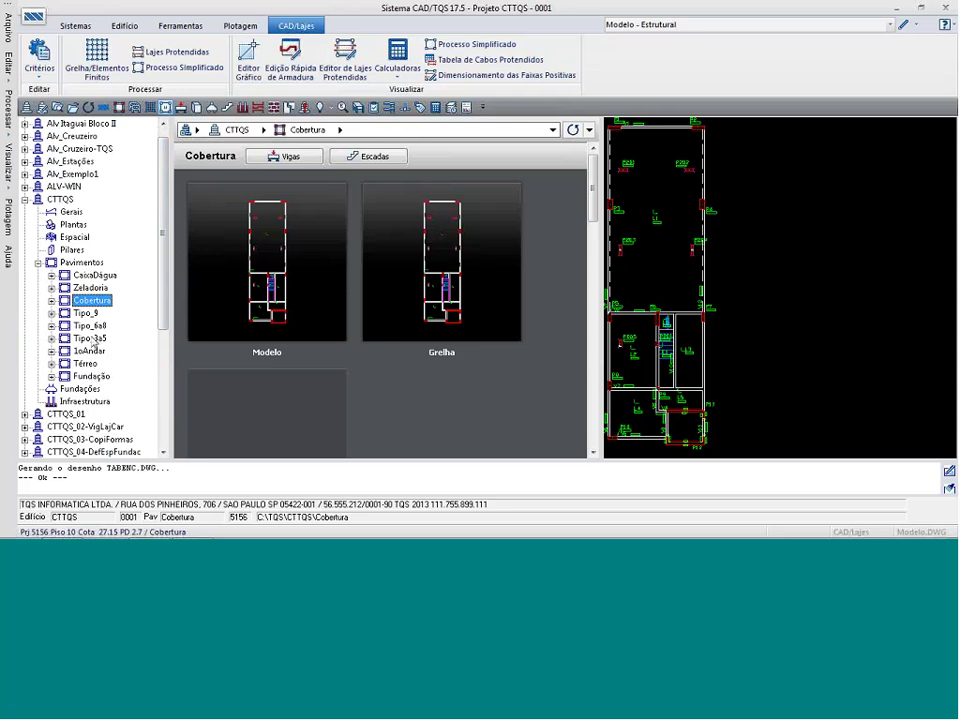
Select the Tipo_3a5 floor of the CTTQS building and open the building data at the structural model settings.
{"action": "left_click", "coordinate": [90, 338]}
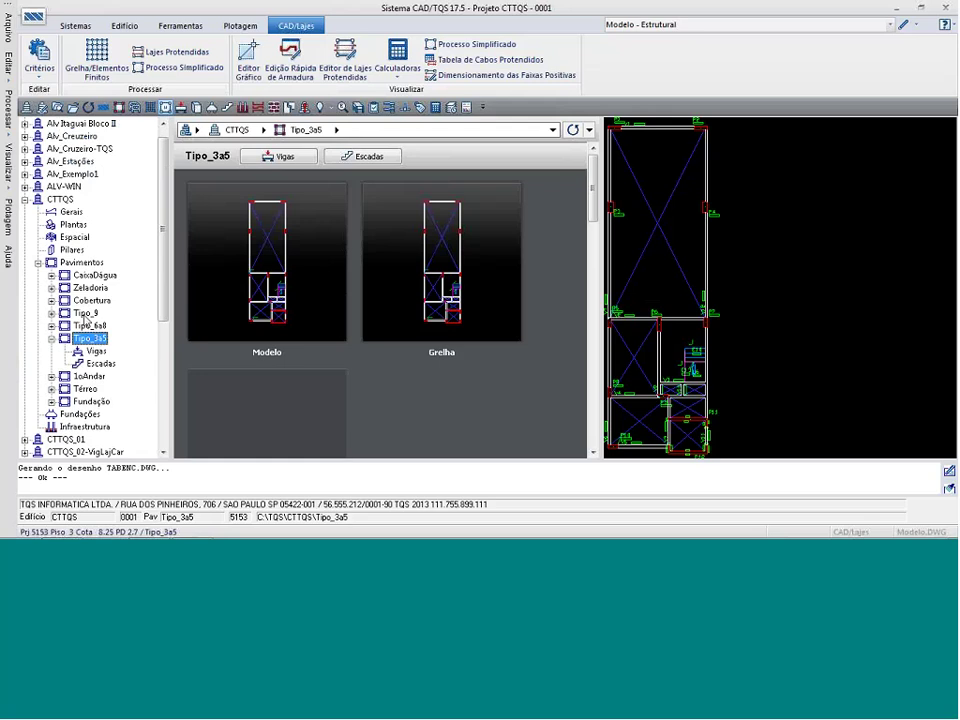
{"action": "left_click", "coordinate": [42, 107]}
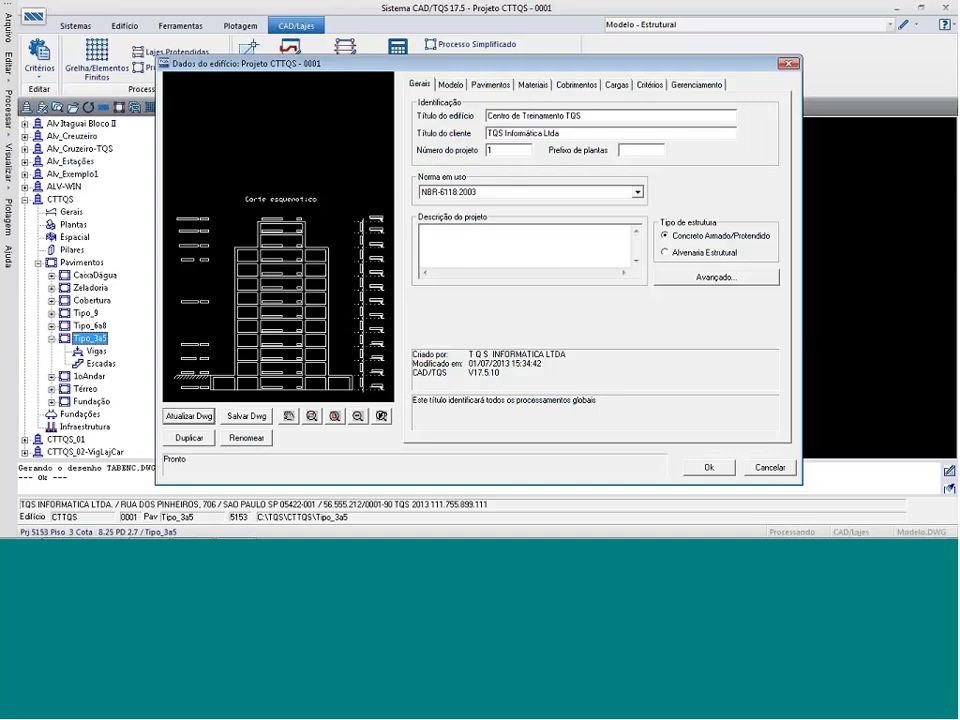
{"action": "left_click", "coordinate": [478, 244]}
{"action": "left_click", "coordinate": [451, 85]}
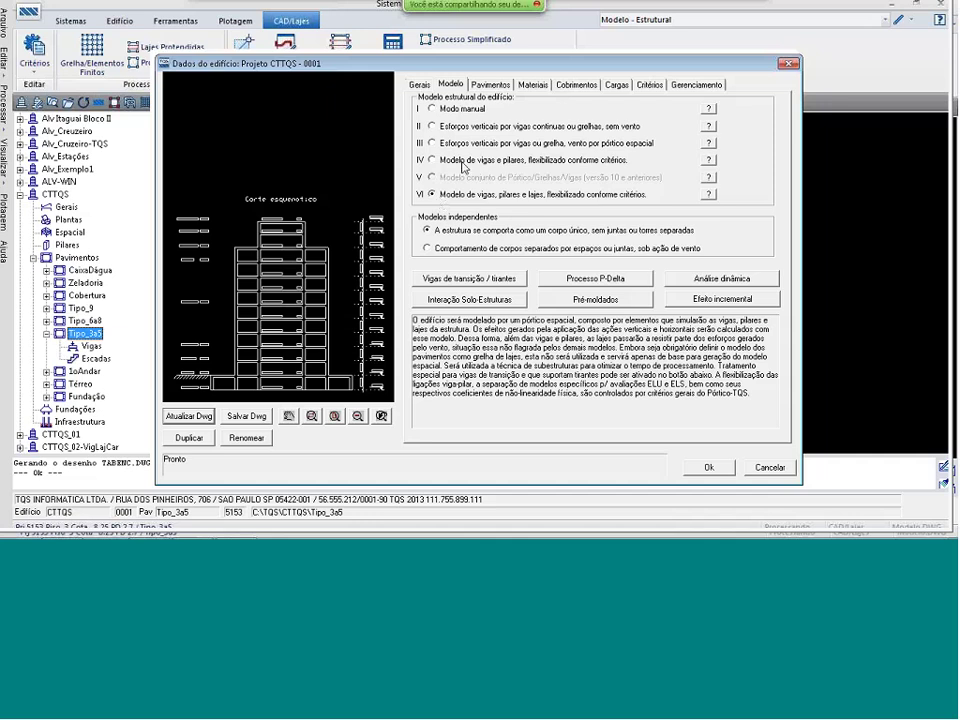
Examine the floor data and structural model assigned to floors Tipo_3a5, Tipo_6a8 and Tipo_9.
{"action": "left_click", "coordinate": [505, 87]}
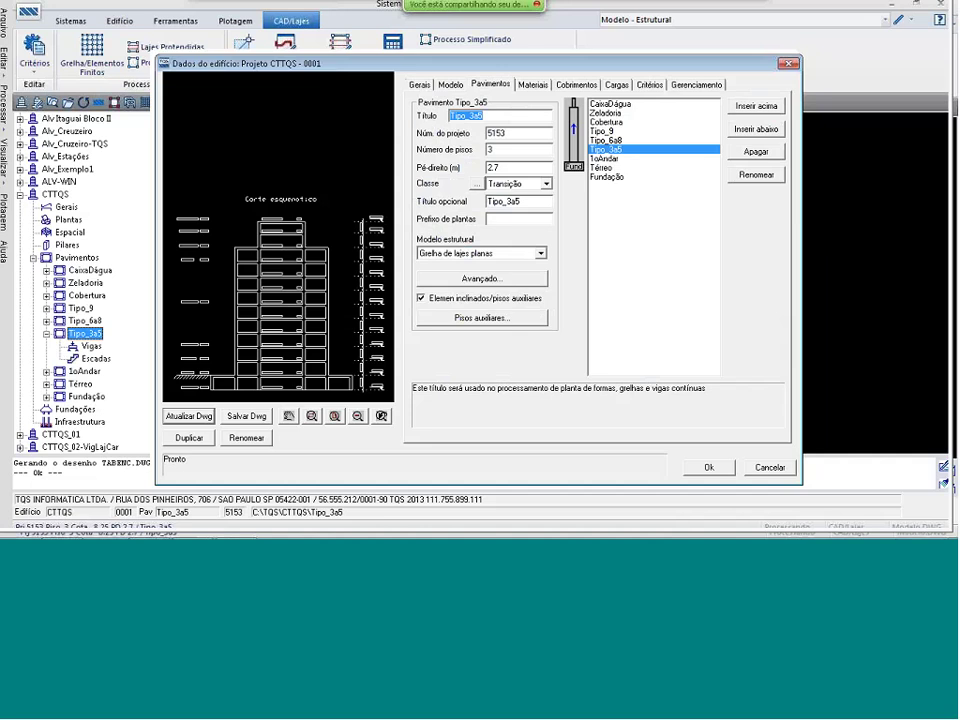
{"action": "left_click", "coordinate": [619, 152]}
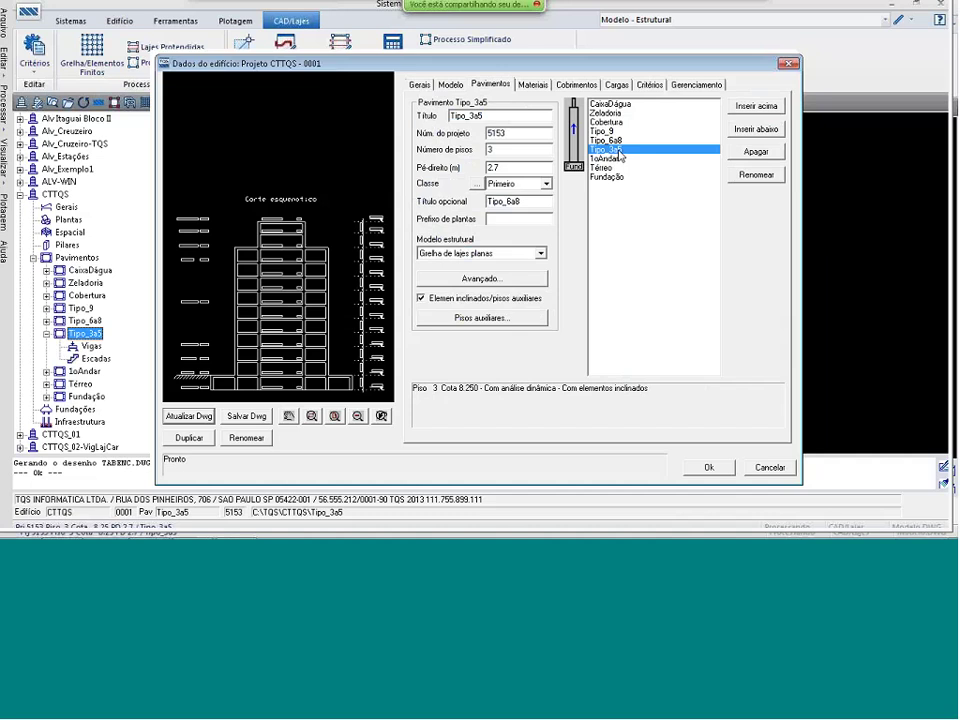
{"action": "left_click", "coordinate": [621, 141]}
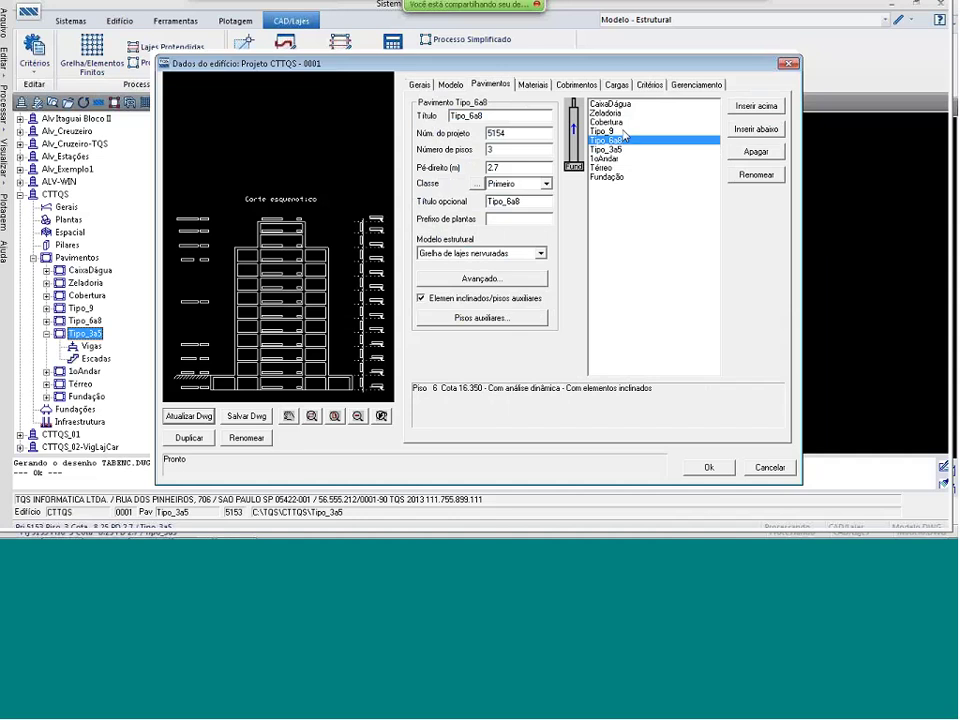
{"action": "left_click", "coordinate": [622, 131]}
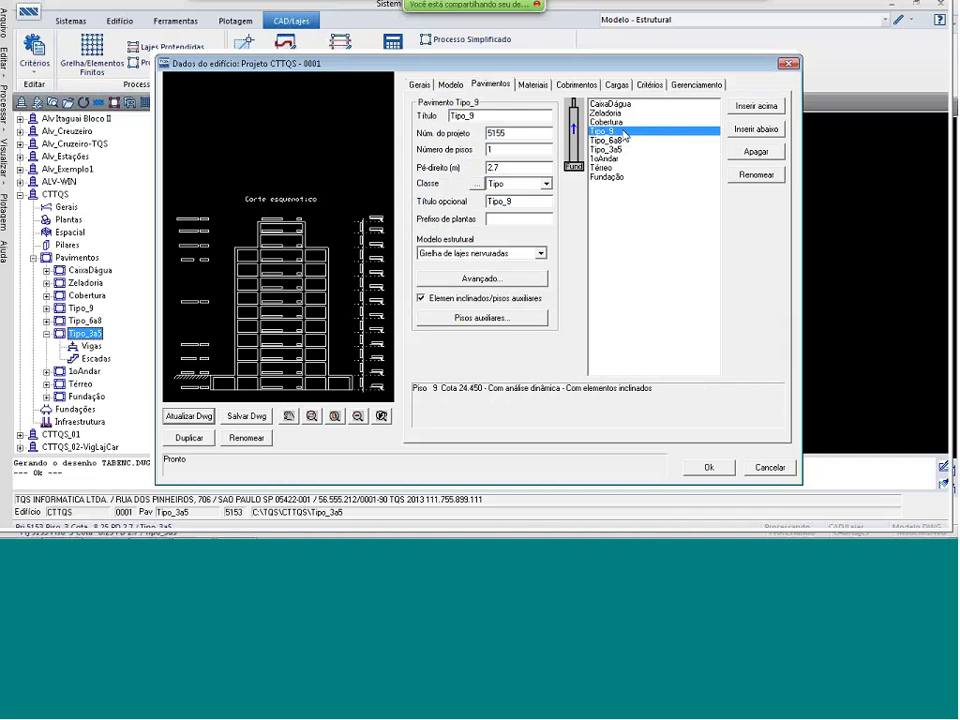
{"action": "left_click", "coordinate": [621, 150]}
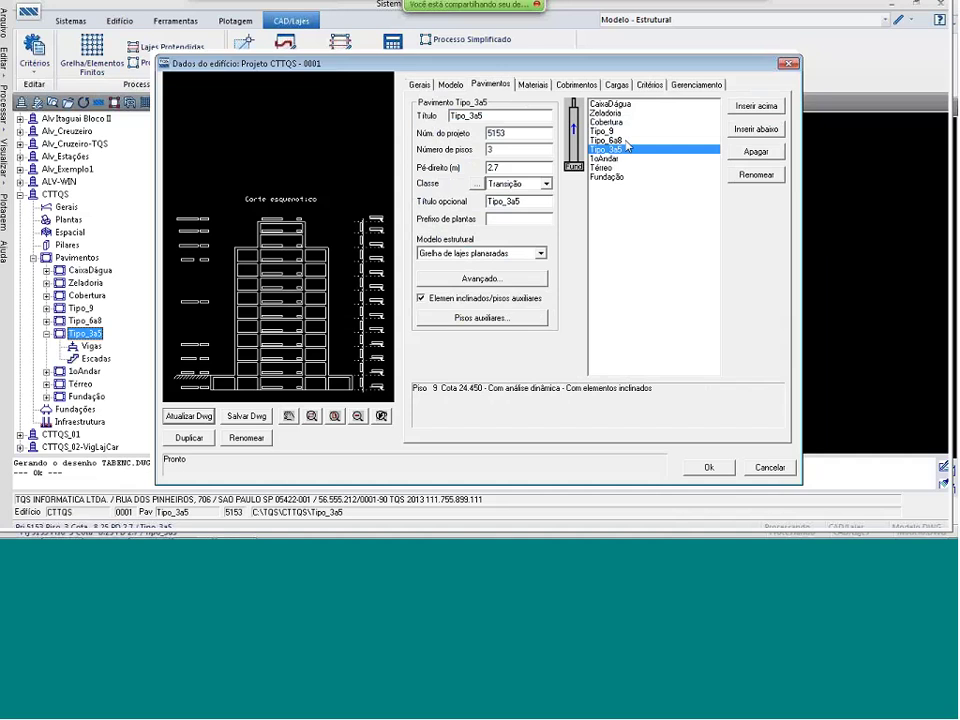
{"action": "left_click", "coordinate": [626, 142]}
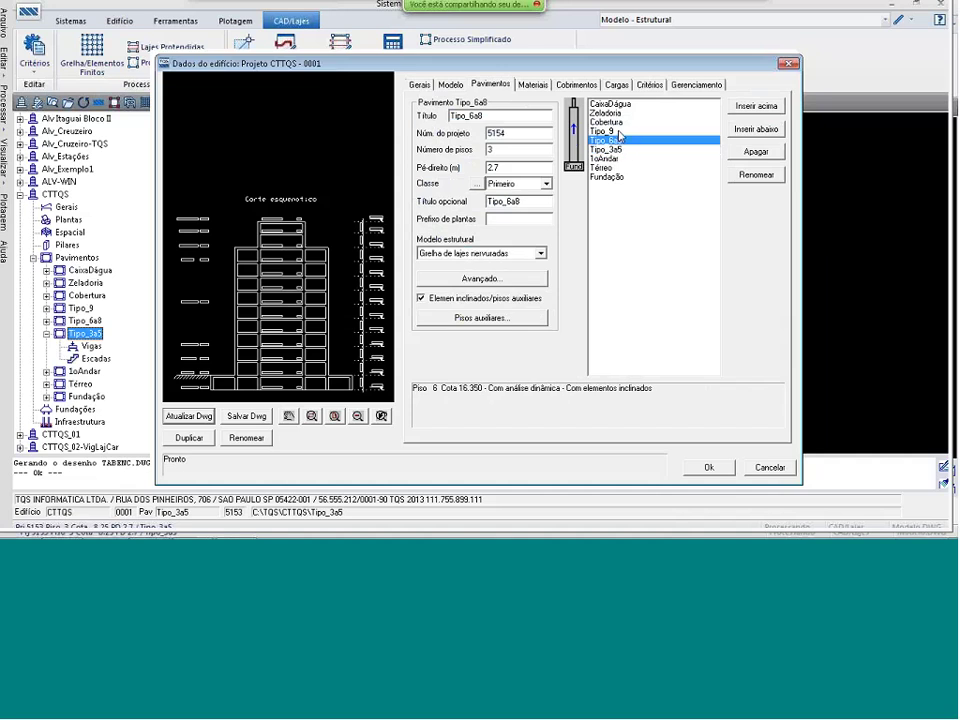
{"action": "left_click", "coordinate": [619, 131]}
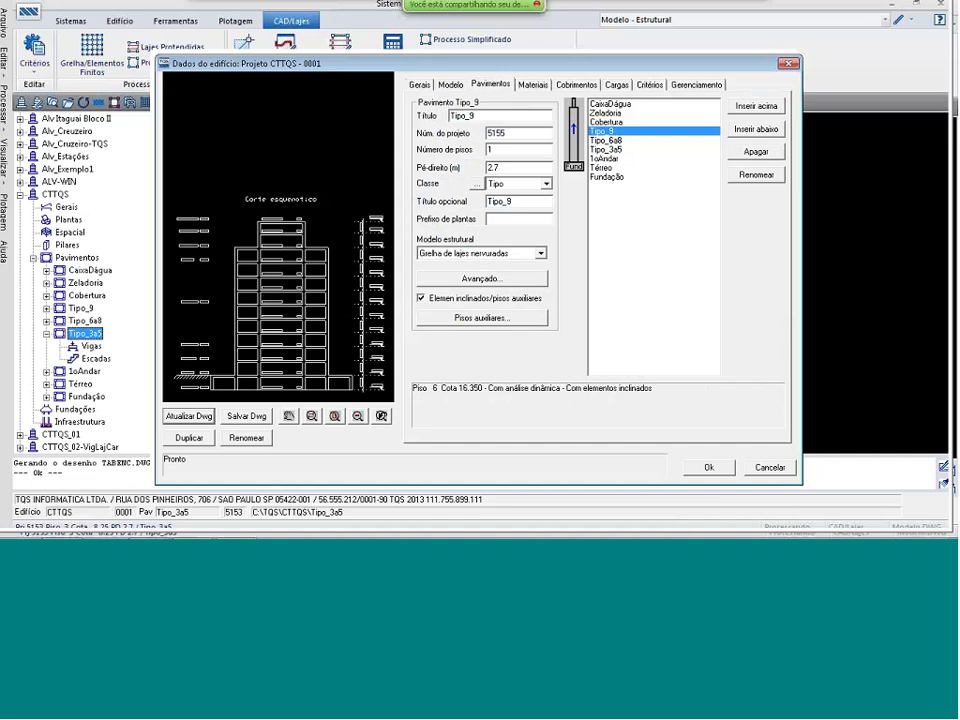
{"action": "key", "text": "Down"}
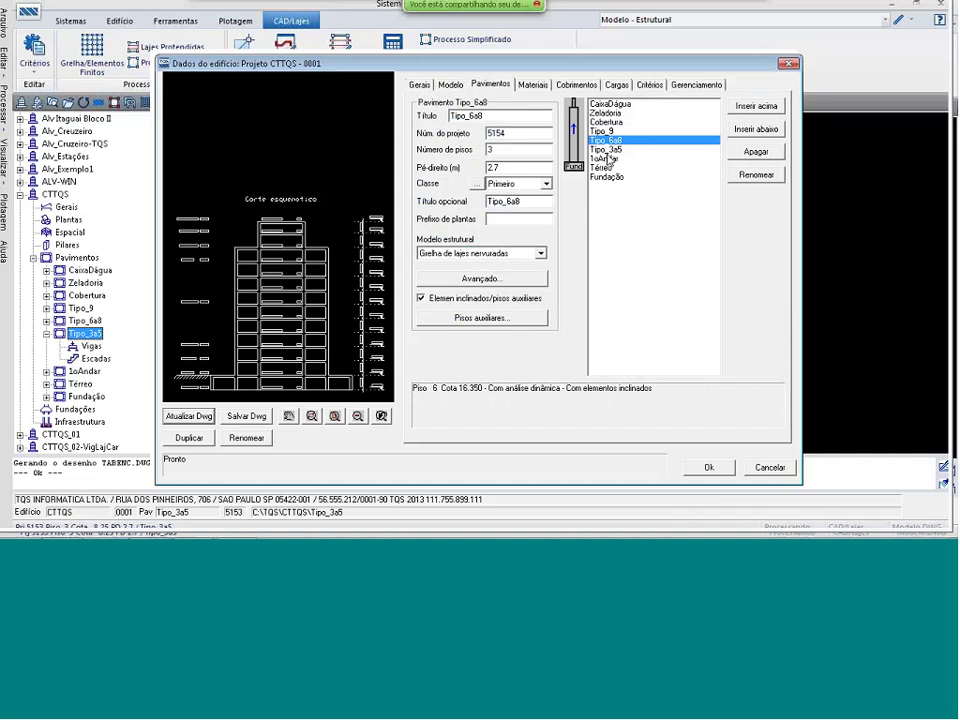
{"action": "key", "text": "Down"}
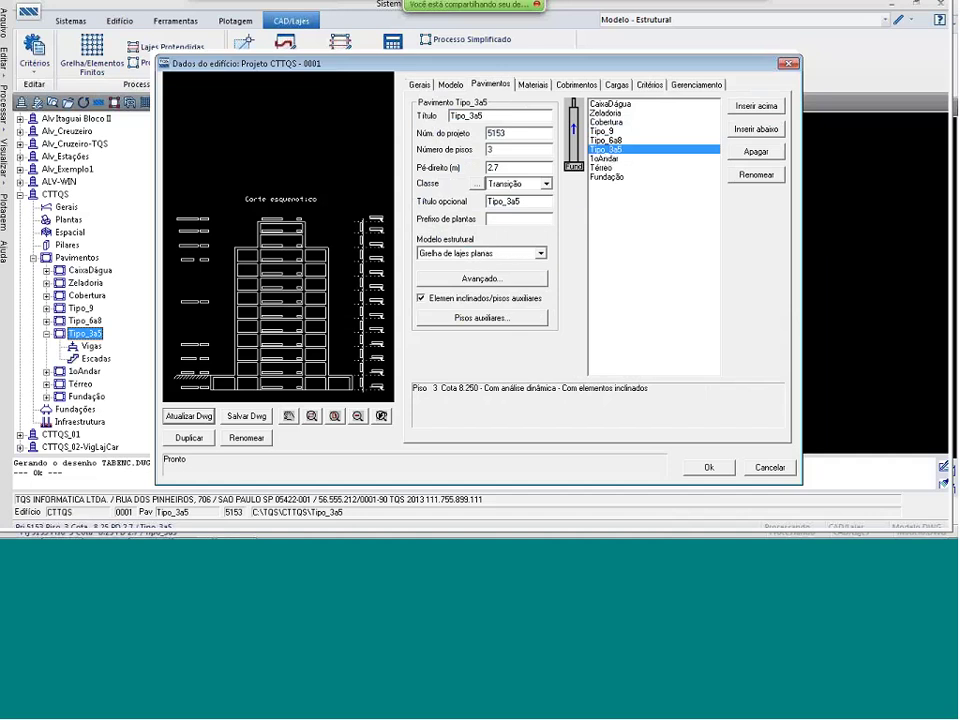
Set the structural model to Grelha de lajes planas for Tipo_3a5 and Grelha de lajes nervuradas for Tipo_6a8.
{"action": "left_click", "coordinate": [540, 254]}
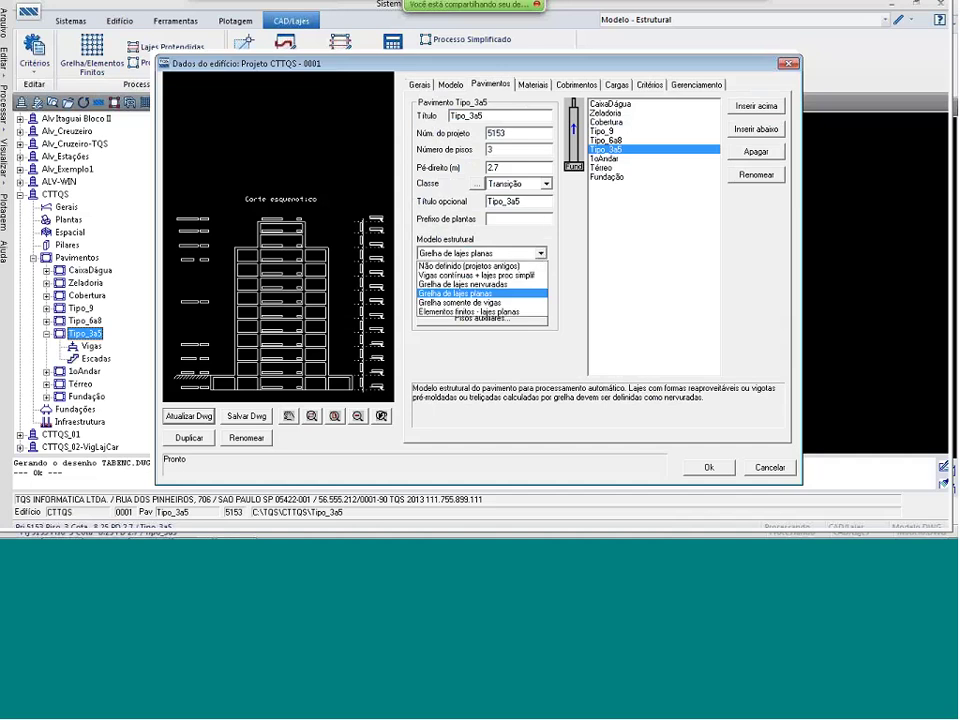
{"action": "left_click", "coordinate": [500, 295]}
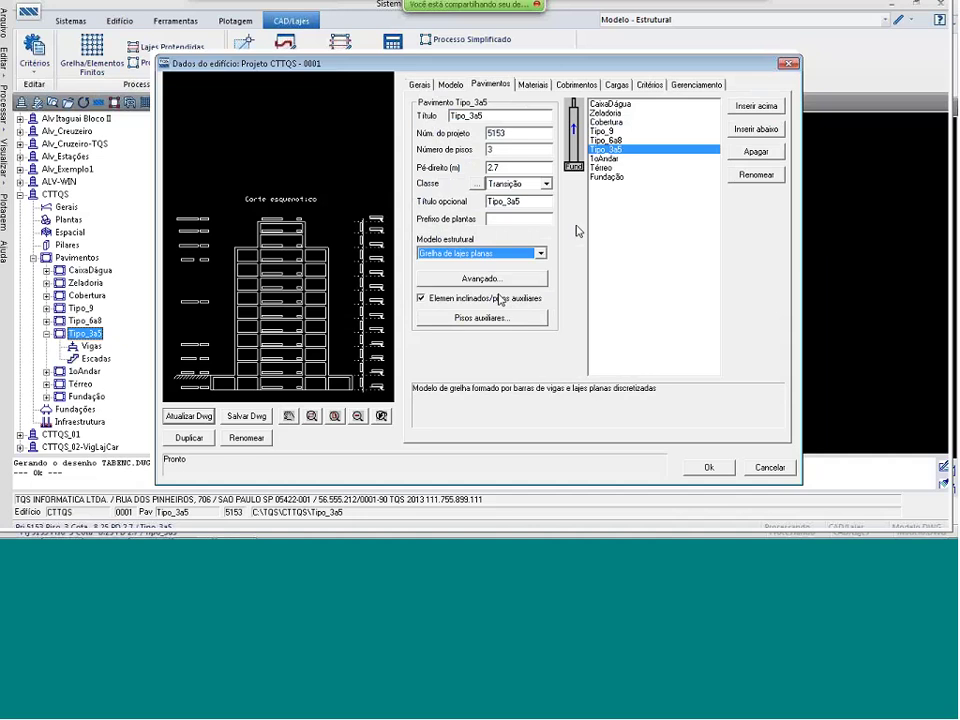
{"action": "left_click", "coordinate": [618, 142]}
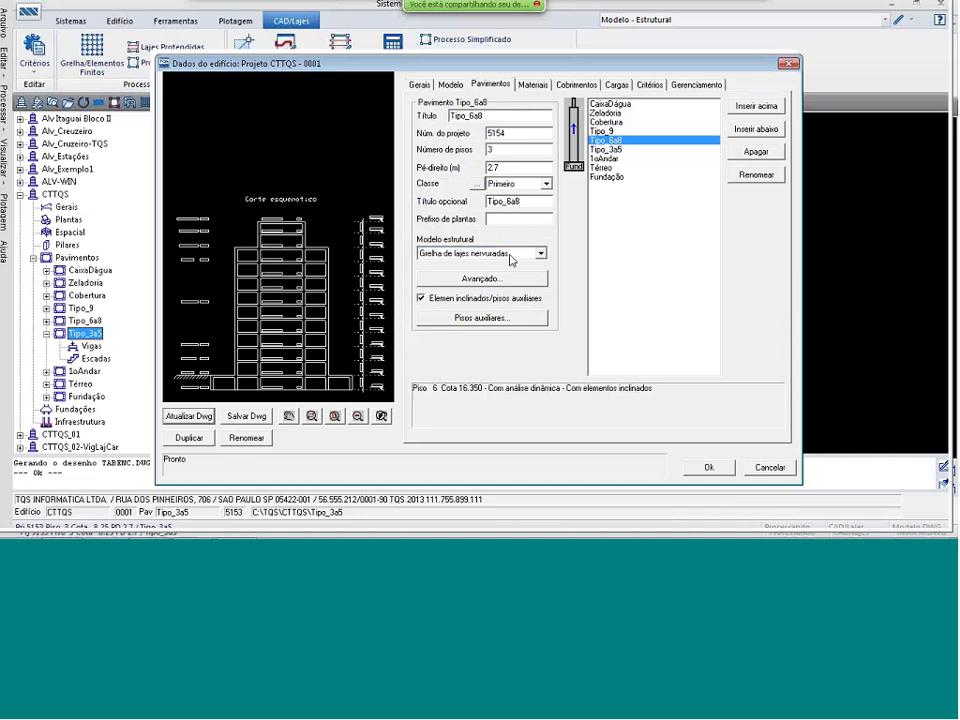
{"action": "left_click", "coordinate": [511, 256]}
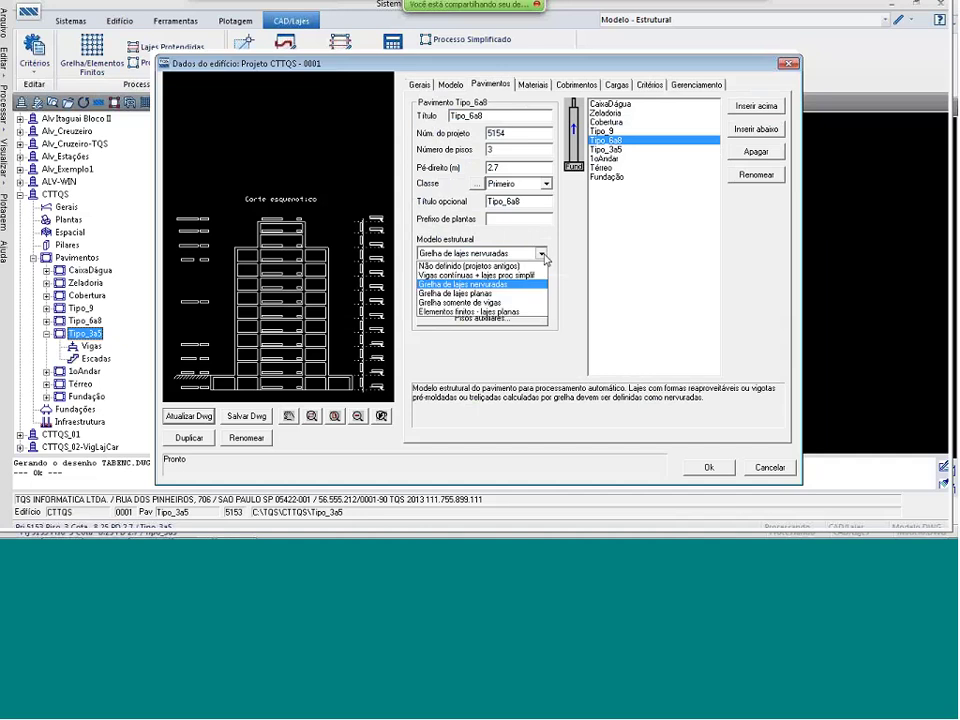
{"action": "left_click", "coordinate": [505, 285]}
Set the structural model of Tipo_9 to Grelha de lajes nervuradas and save the building data.
{"action": "left_click", "coordinate": [602, 131]}
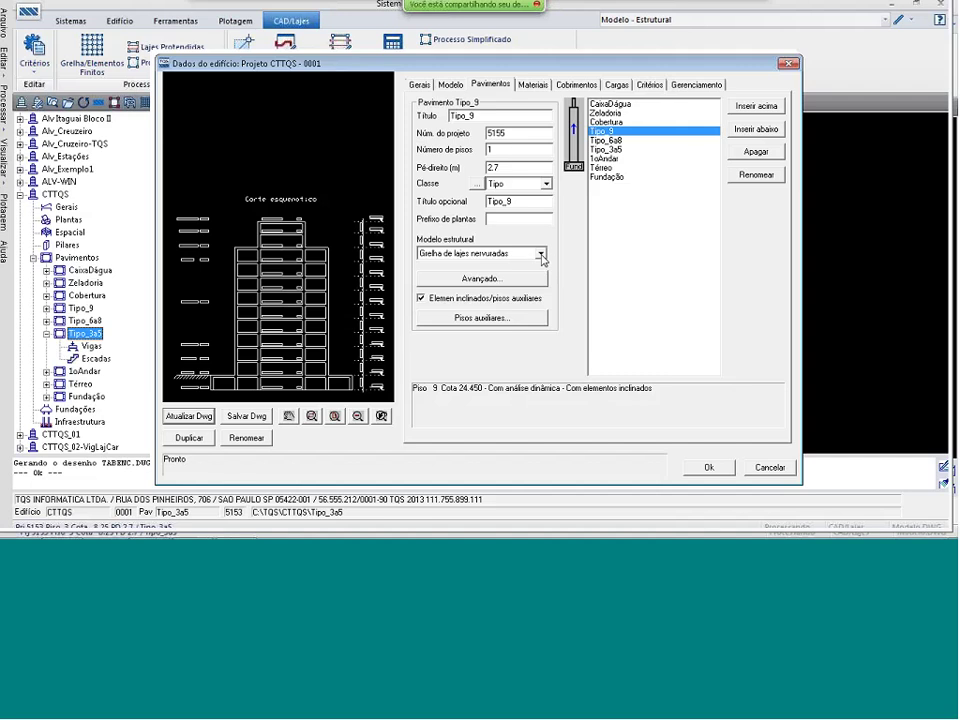
{"action": "left_click", "coordinate": [540, 255]}
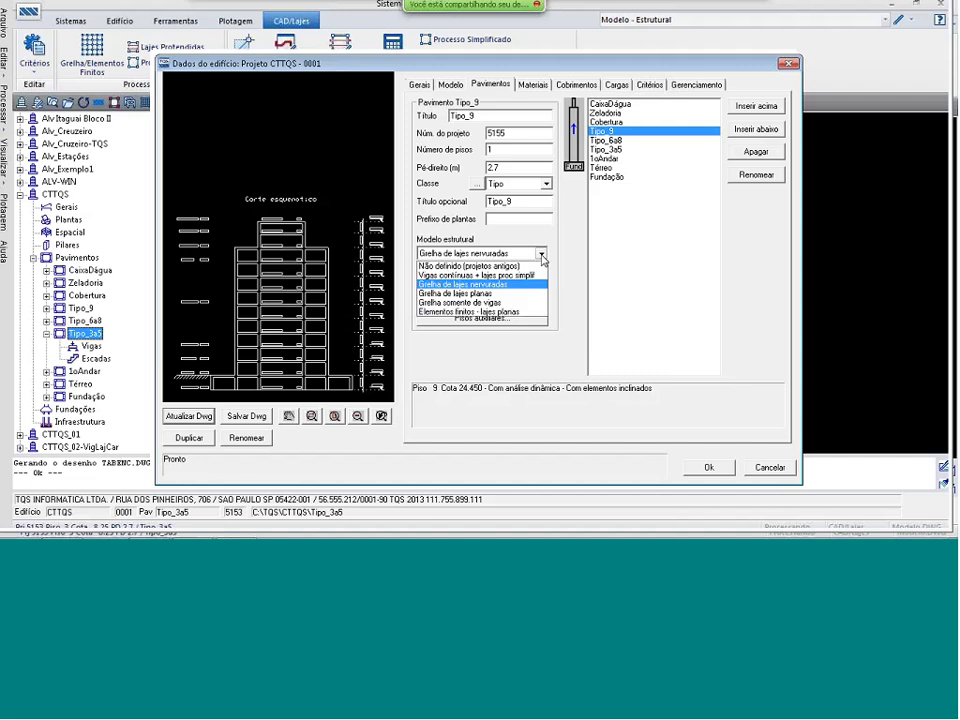
{"action": "left_click", "coordinate": [503, 285]}
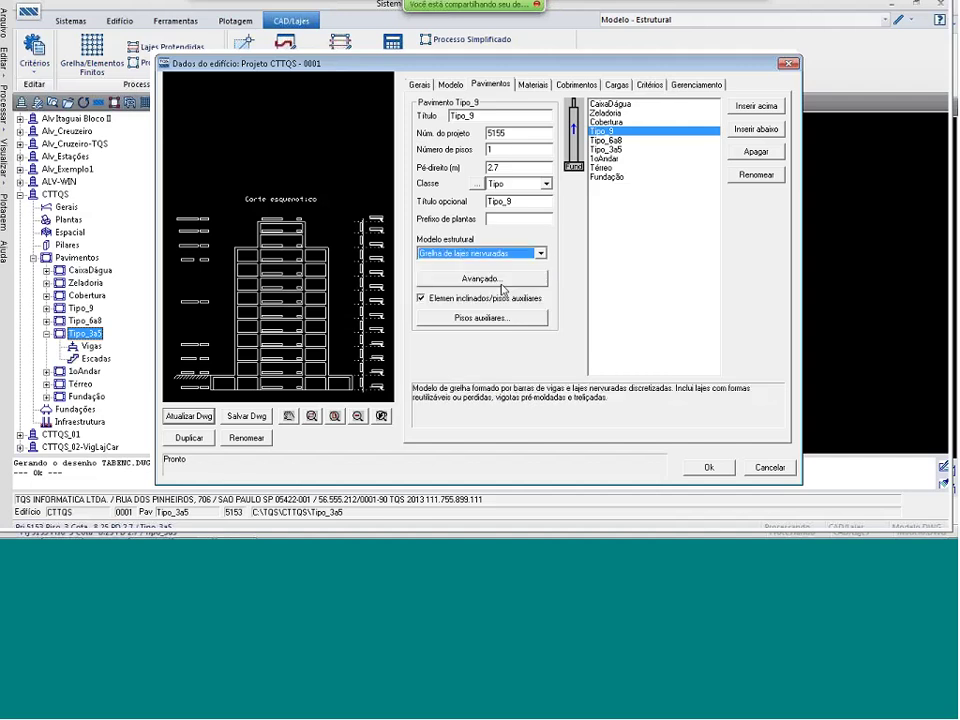
{"action": "left_click", "coordinate": [705, 468]}
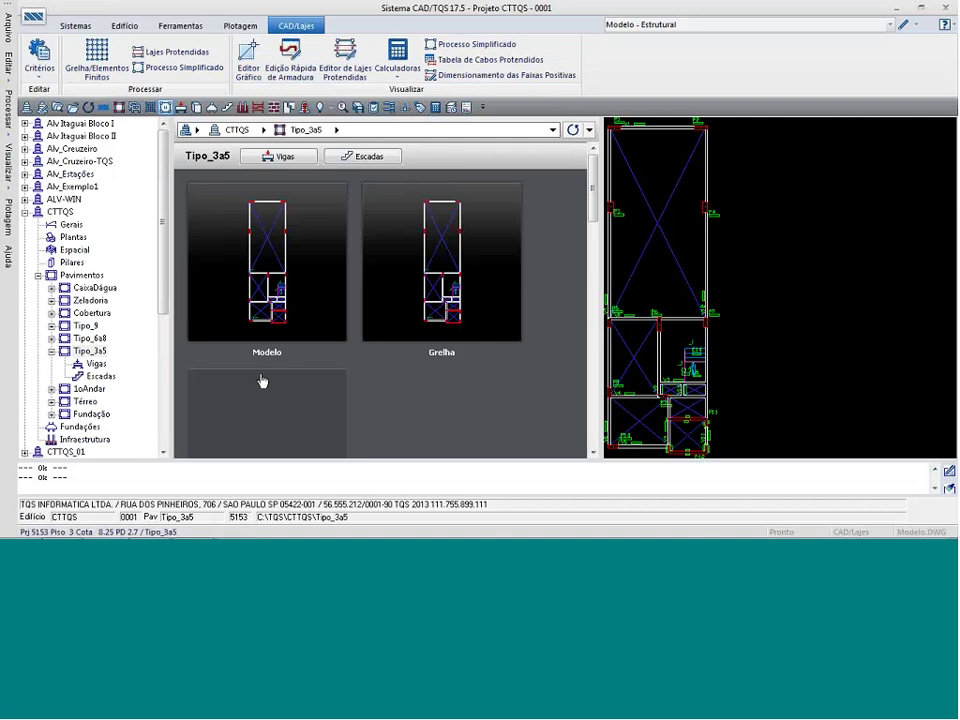
{"action": "key", "text": "alt+Tab"}
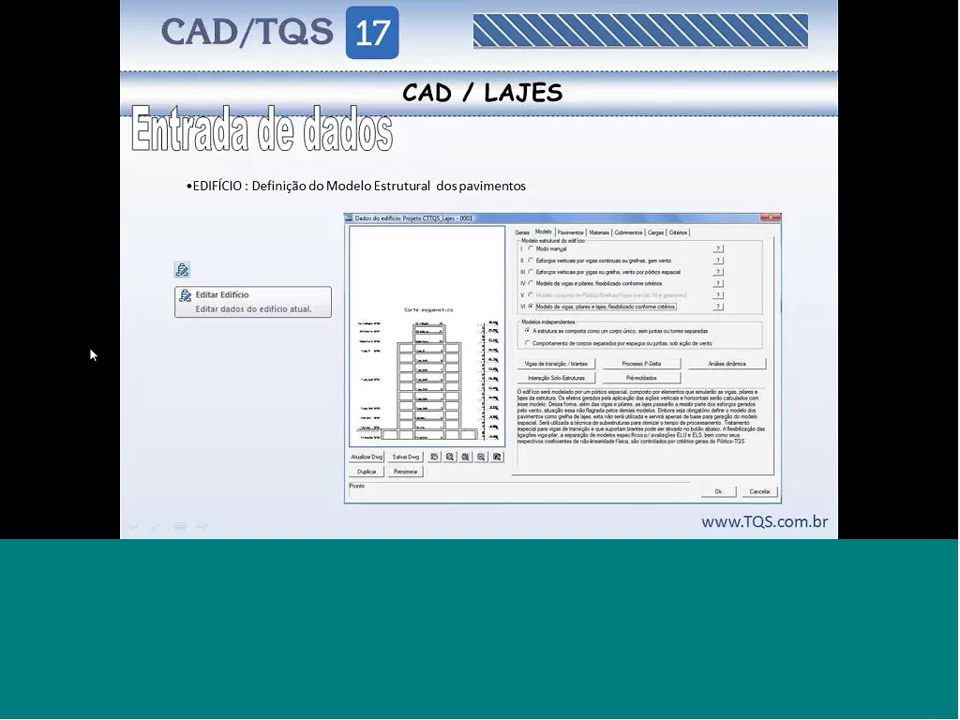
{"action": "key", "text": "Right"}
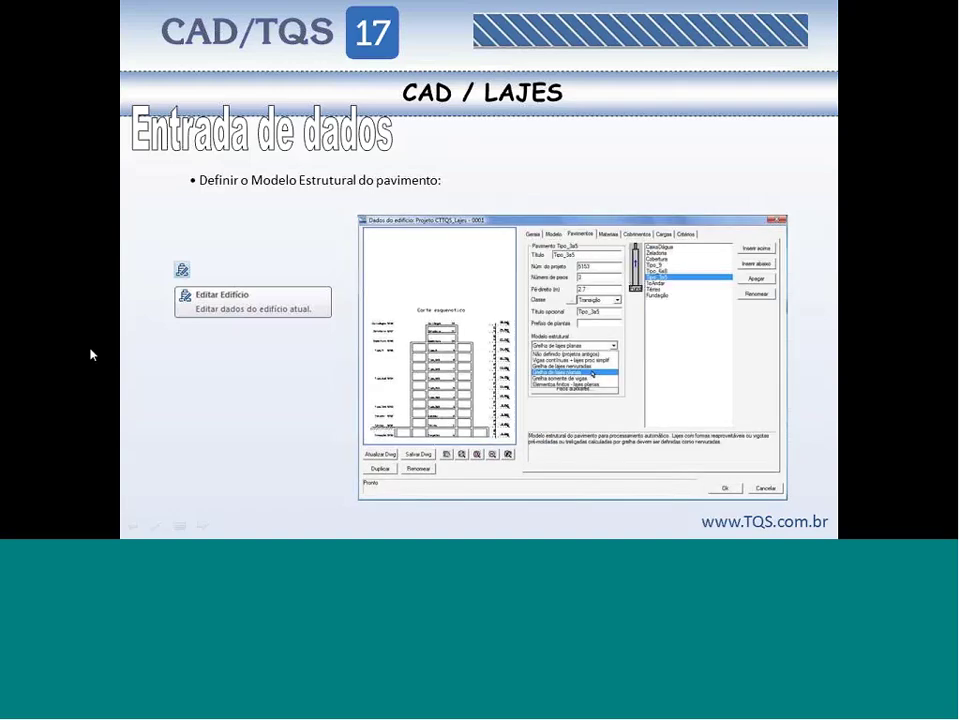
{"action": "key", "text": "Right"}
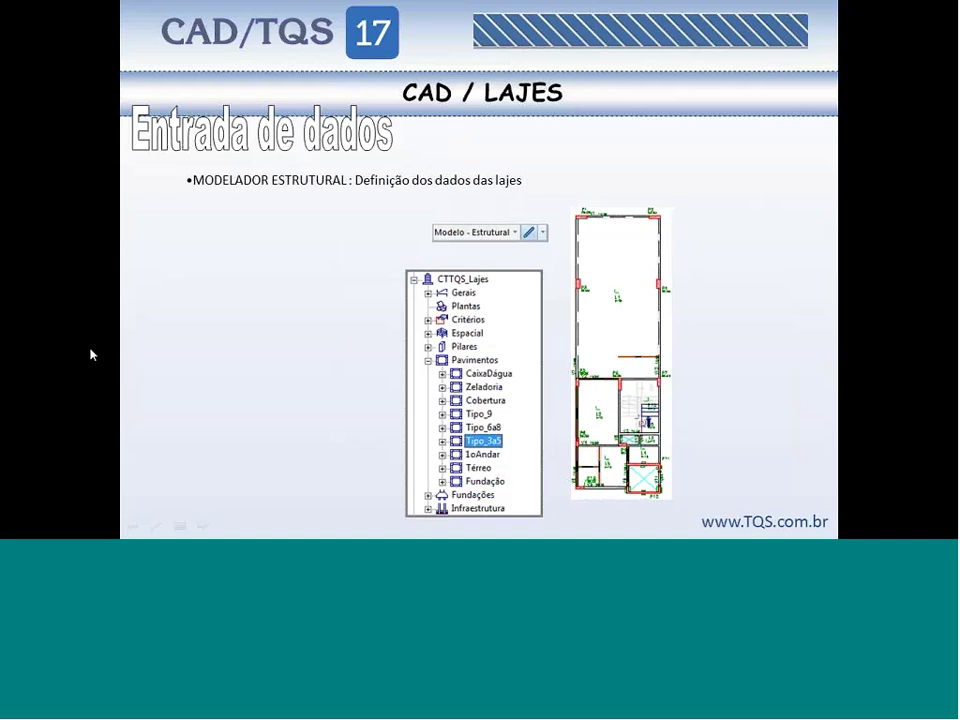
Return to CAD/TQS, open the Tipo_3a5 floor in the Modelador Estrutural and activate the slab tools.
{"action": "key", "text": "alt+Tab"}
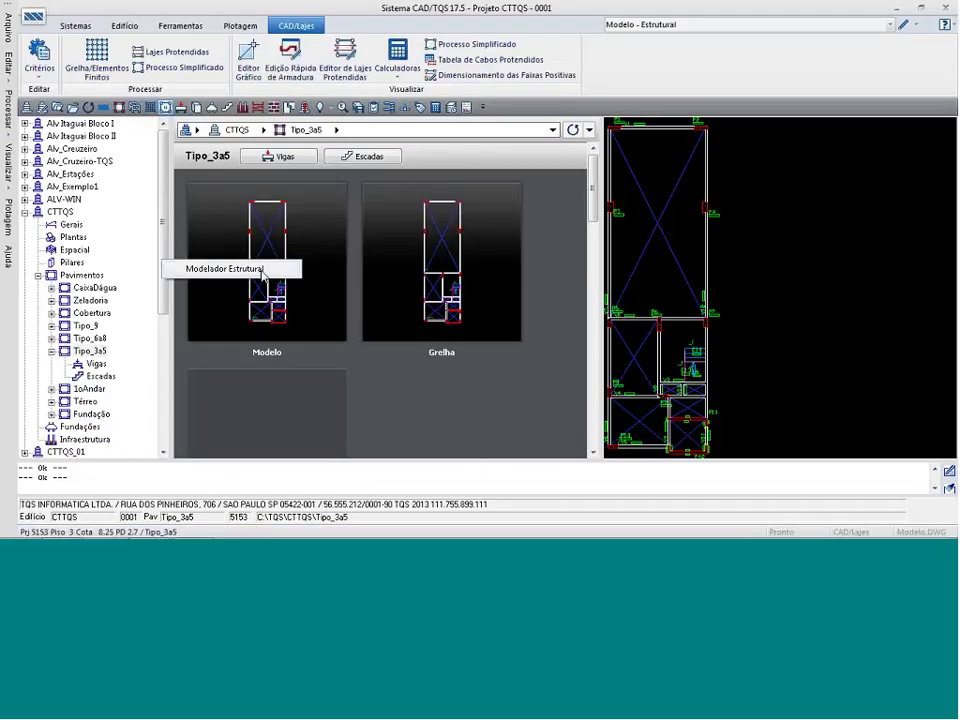
{"action": "left_click", "coordinate": [262, 275]}
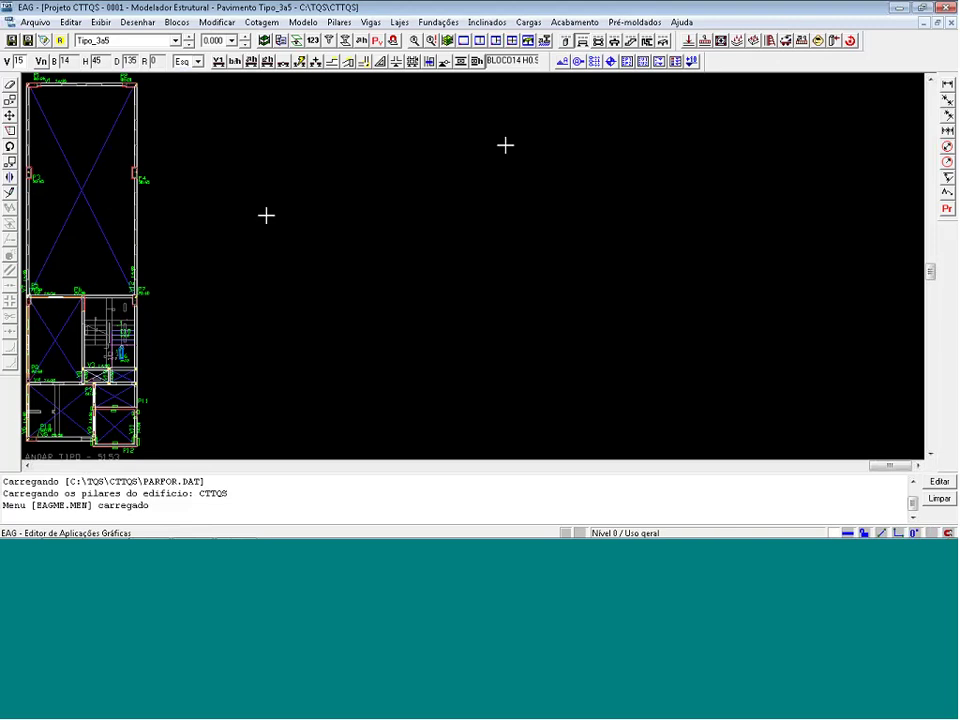
{"action": "left_click", "coordinate": [449, 40]}
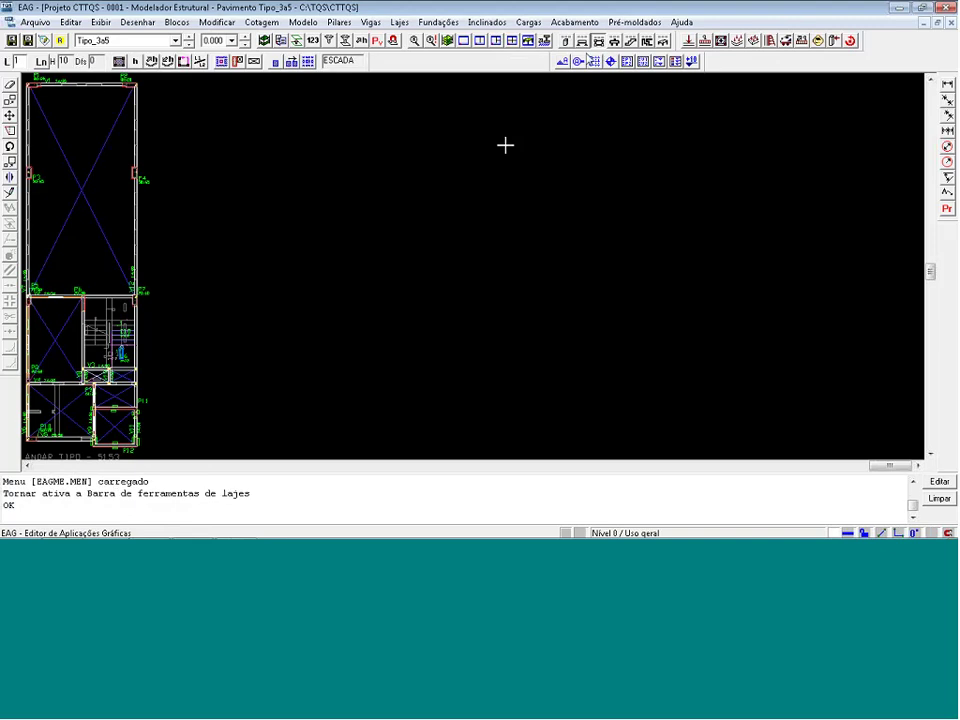
Open the data for new slabs and set the solid slab (Maciça) thickness to 15 cm.
{"action": "left_click", "coordinate": [134, 61]}
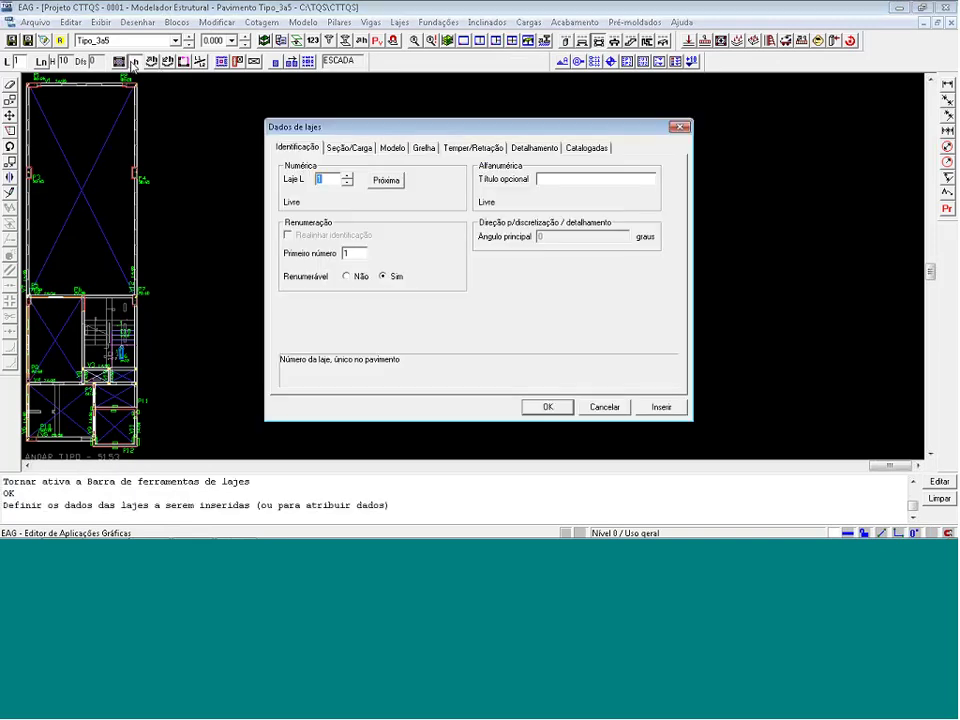
{"action": "left_click", "coordinate": [353, 150]}
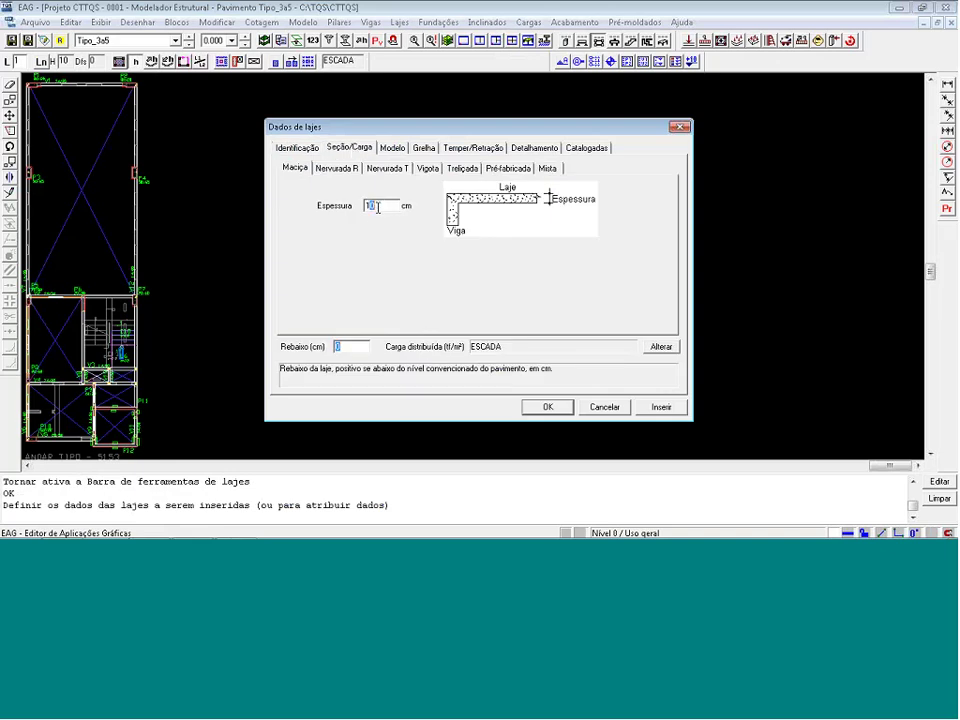
{"action": "double_click", "coordinate": [388, 204]}
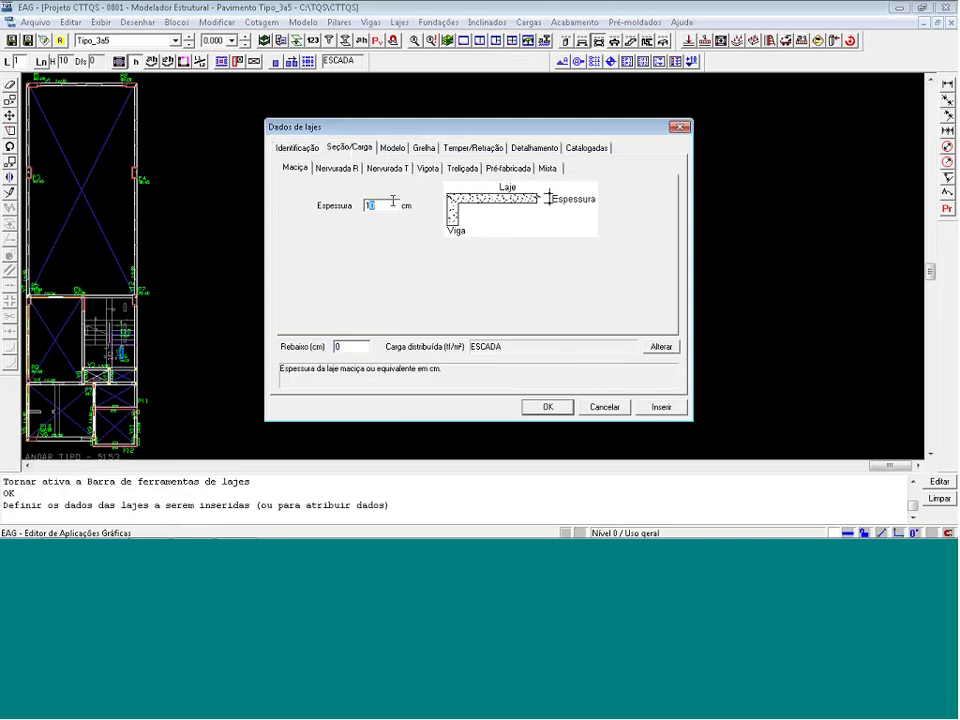
{"action": "type", "text": "15"}
Define the slab's distributed load numerically, with 0.15 tf/m2 permanent and 0.25 tf/m2 accidental.
{"action": "left_click", "coordinate": [661, 346]}
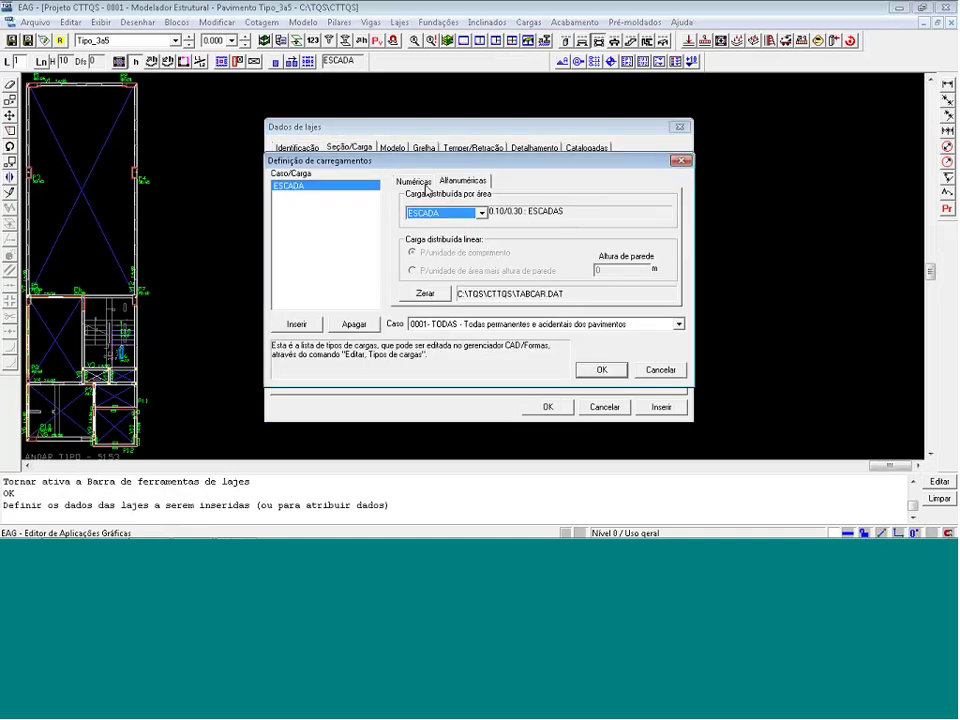
{"action": "left_click", "coordinate": [414, 182]}
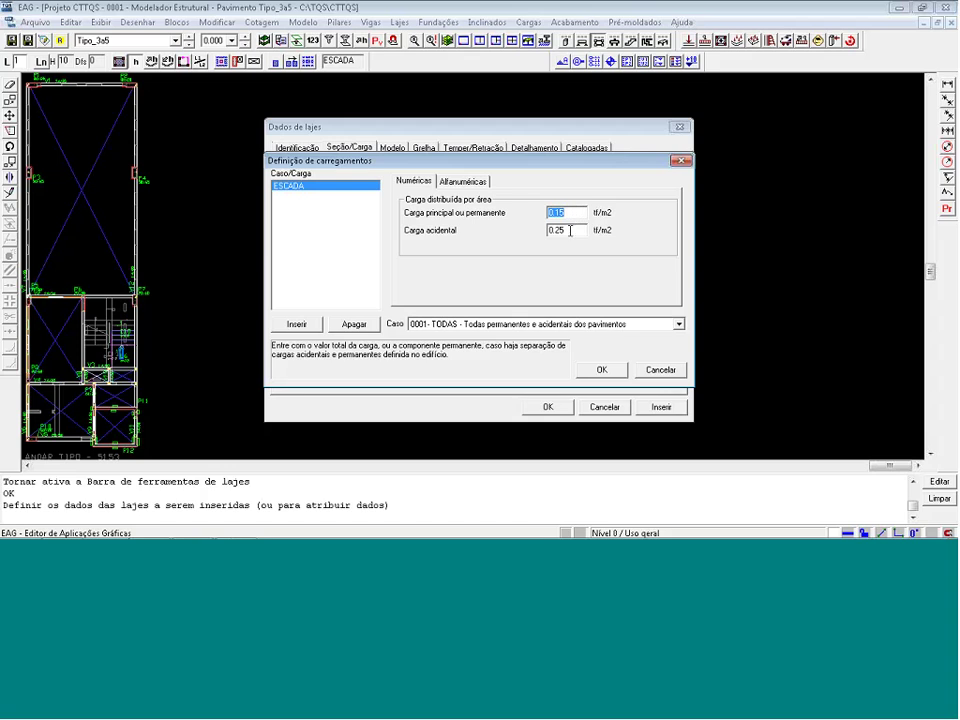
{"action": "left_click", "coordinate": [603, 369]}
Insert the slab in the large bay between P3 and P4, taking the beam along its upper edge as principal direction.
{"action": "left_click", "coordinate": [661, 408]}
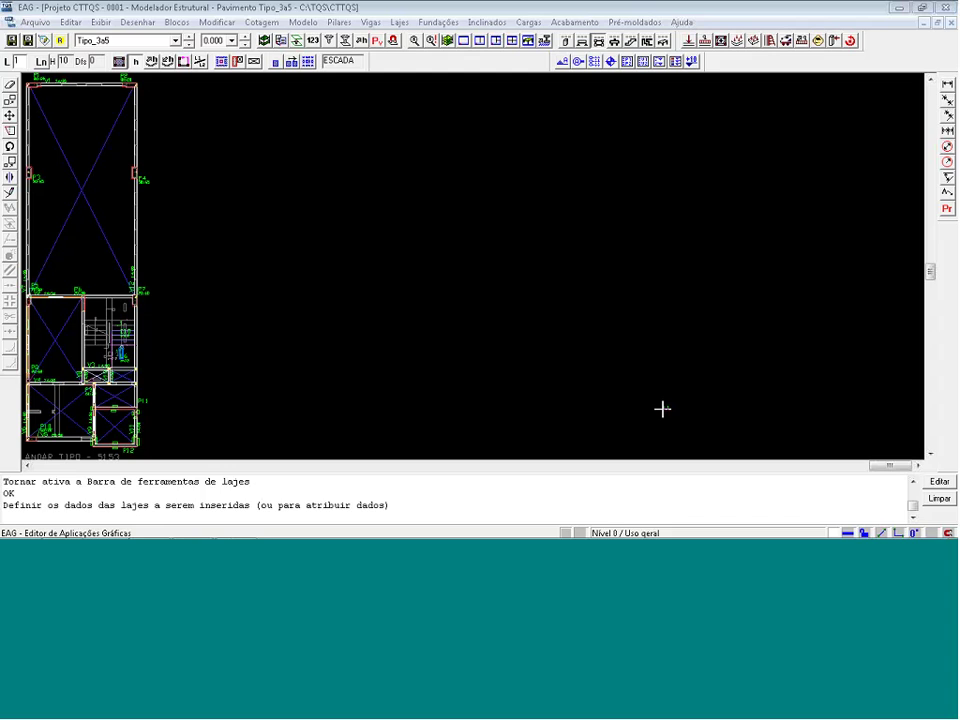
{"action": "left_click", "coordinate": [81, 178]}
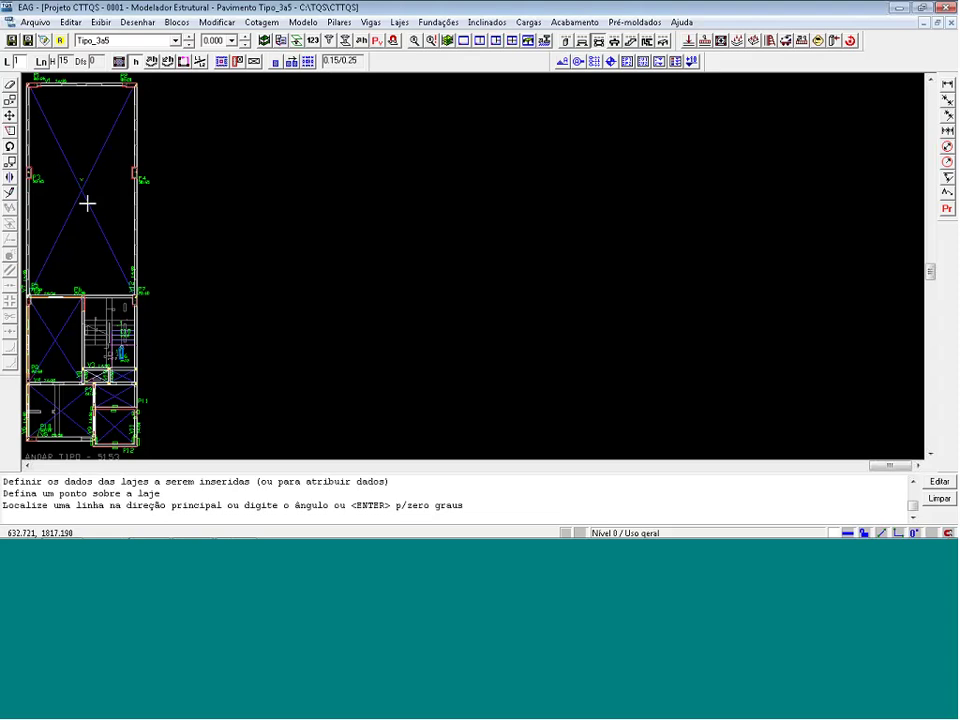
{"action": "left_click", "coordinate": [86, 91]}
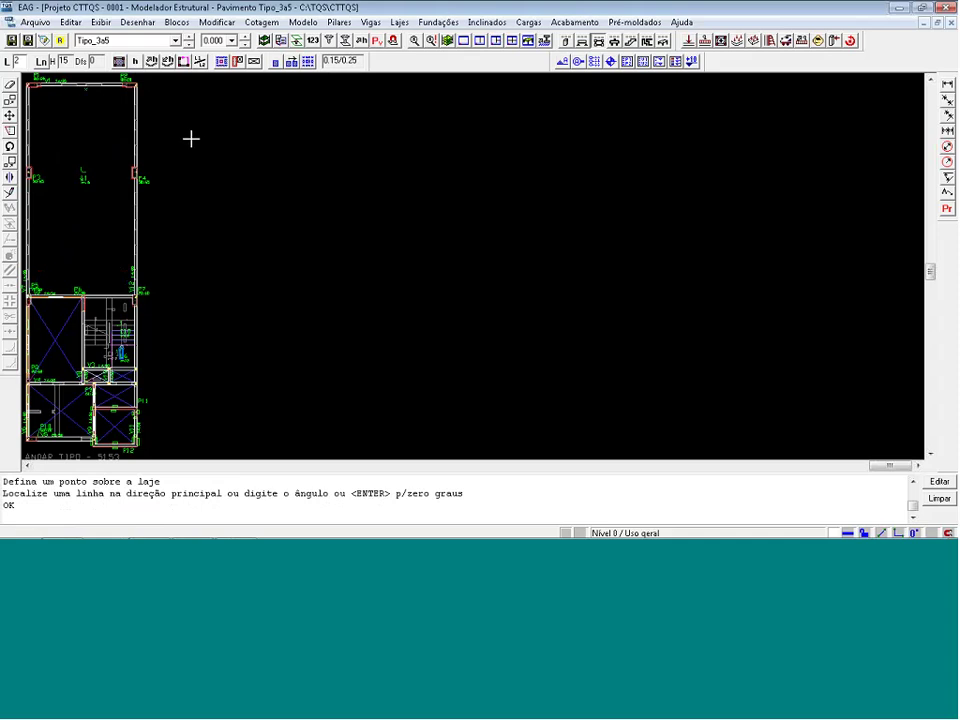
{"action": "key", "text": "F8"}
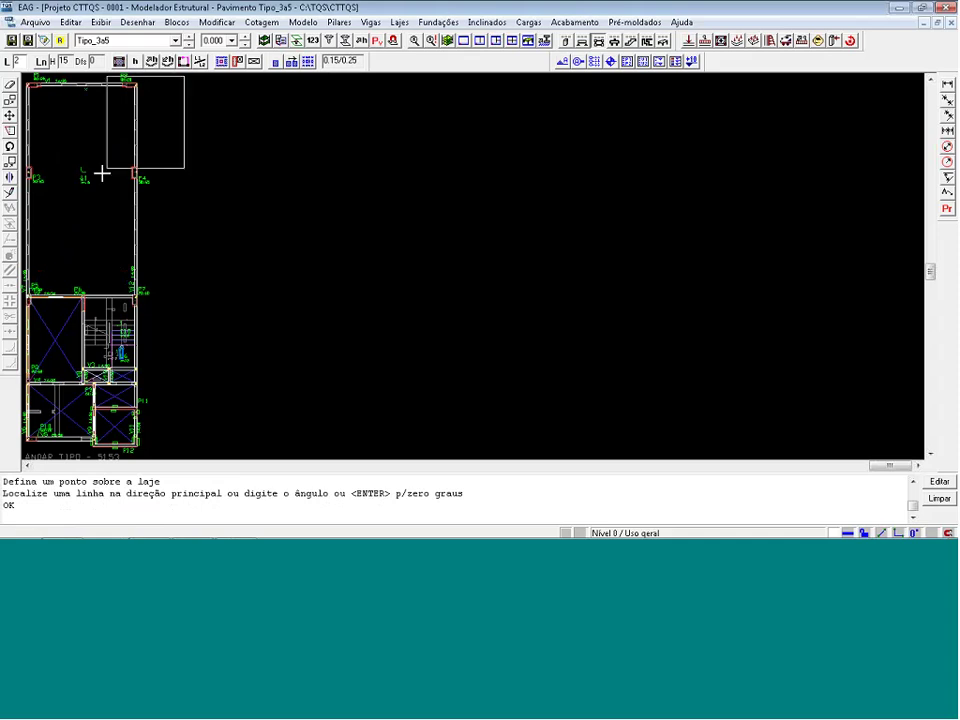
Set the solid slab (Maciça) thickness for new slabs to 12 cm.
{"action": "left_click", "coordinate": [15, 293]}
{"action": "scroll", "coordinate": [265, 261], "scroll_direction": "down", "scroll_amount": 1}
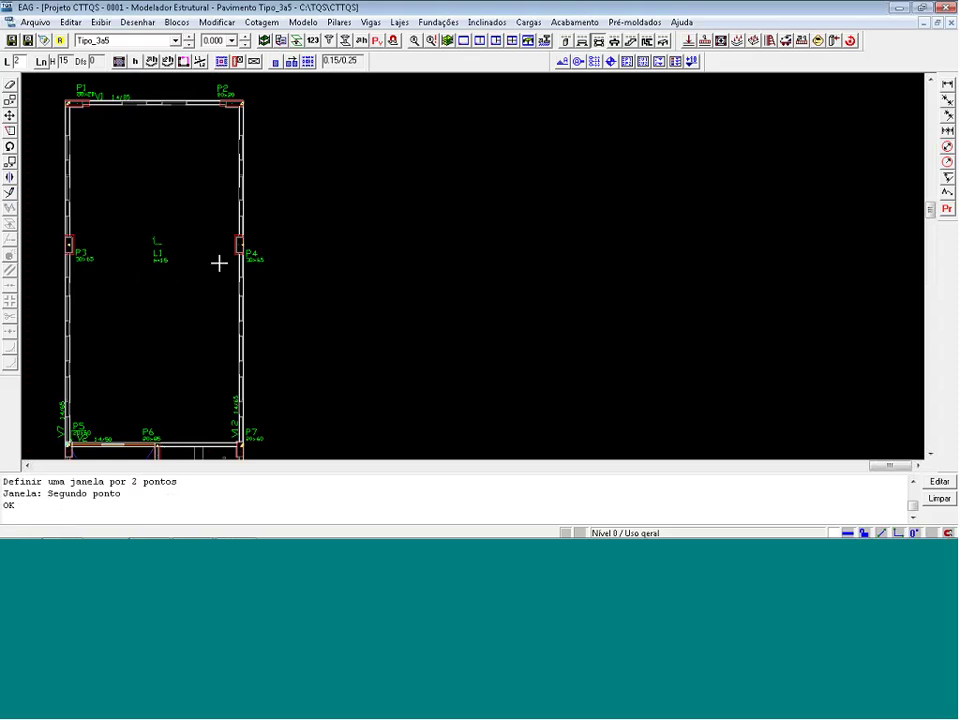
{"action": "scroll", "coordinate": [332, 210], "scroll_direction": "down", "scroll_amount": 5}
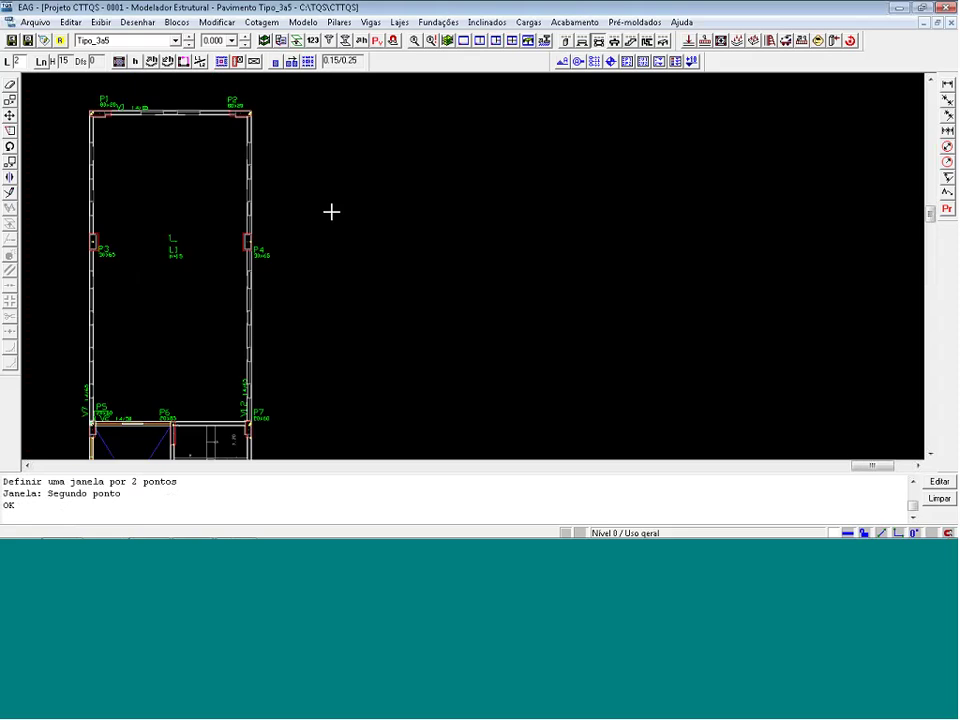
{"action": "scroll", "coordinate": [229, 444], "scroll_direction": "up", "scroll_amount": 2}
{"action": "scroll", "coordinate": [229, 444], "scroll_direction": "up", "scroll_amount": 1}
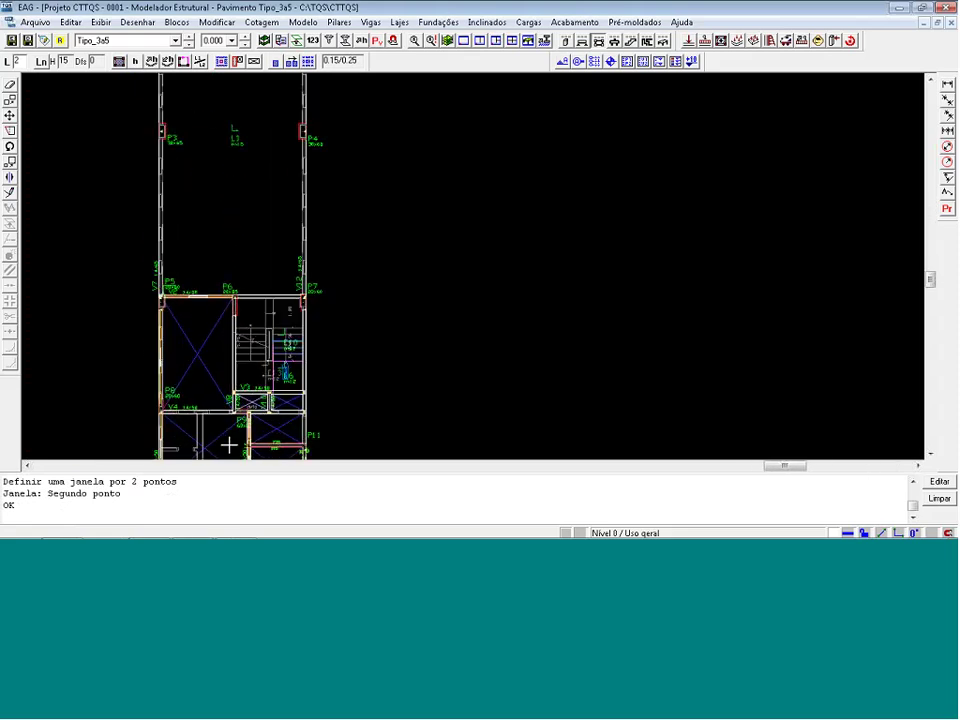
{"action": "left_click", "coordinate": [136, 61]}
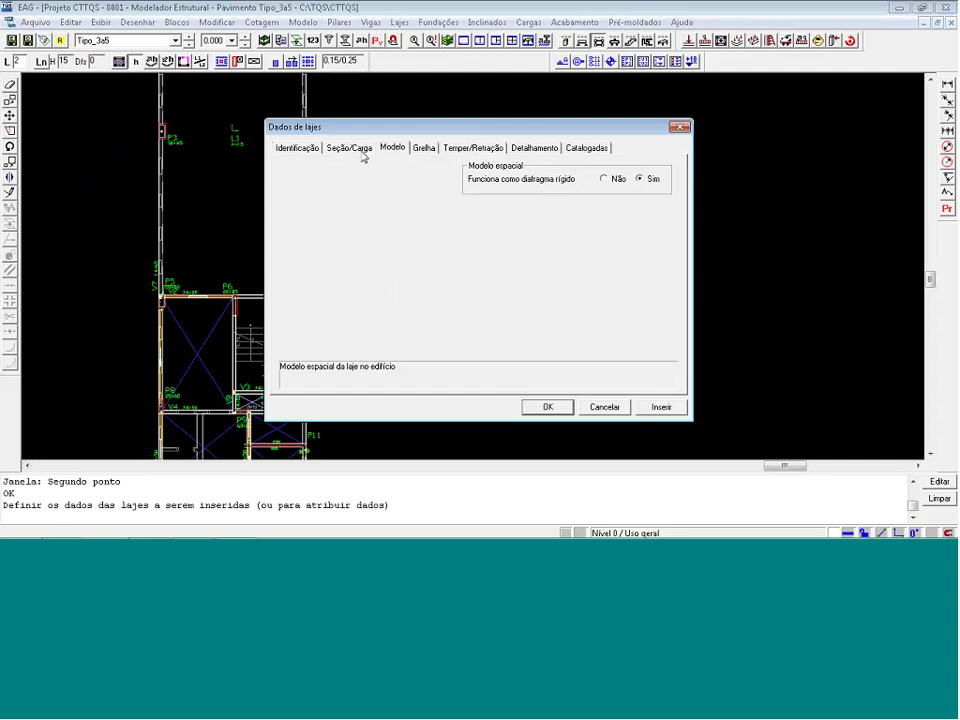
{"action": "left_click", "coordinate": [350, 147]}
{"action": "double_click", "coordinate": [377, 207]}
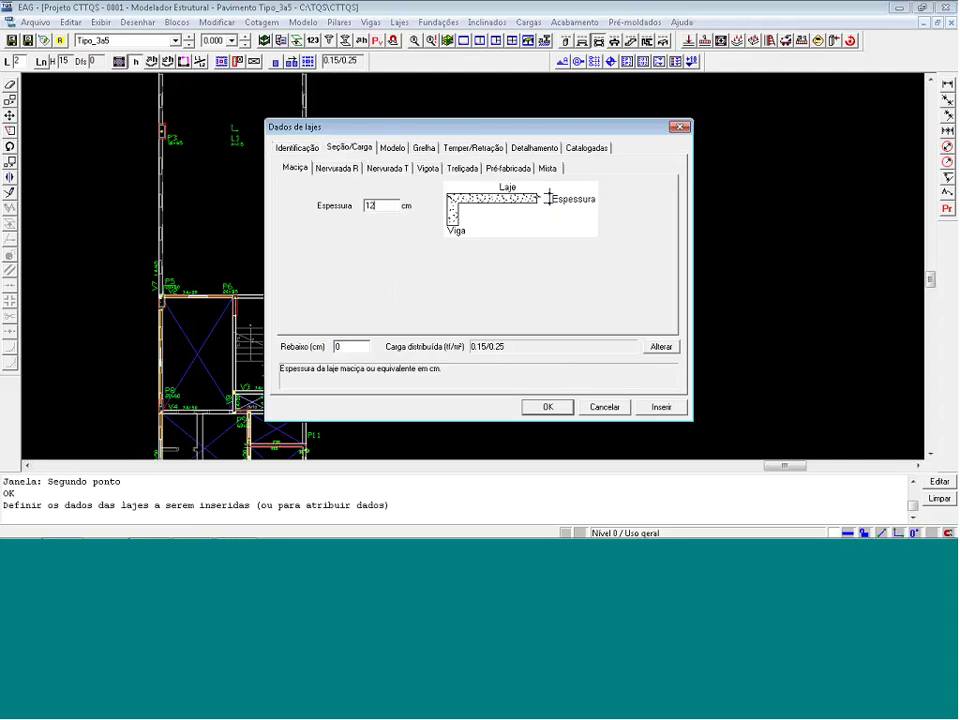
{"action": "type", "text": "12"}
{"action": "left_click", "coordinate": [548, 407]}
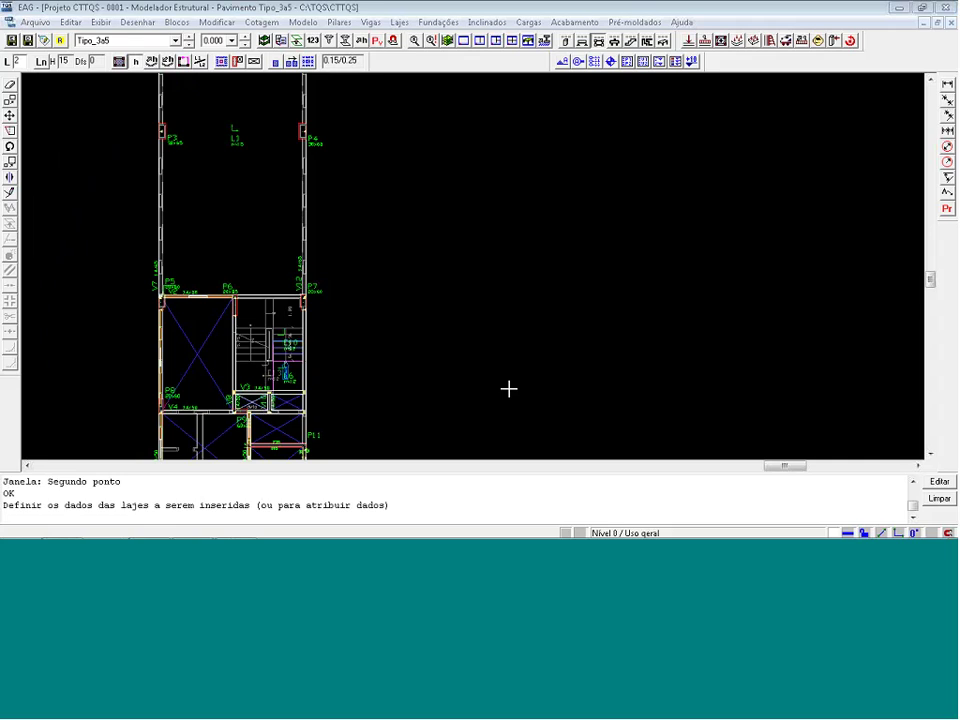
Insert a slab in the bay between P5, P6 and P8, taking beam V2 as principal direction.
{"action": "left_click", "coordinate": [119, 61]}
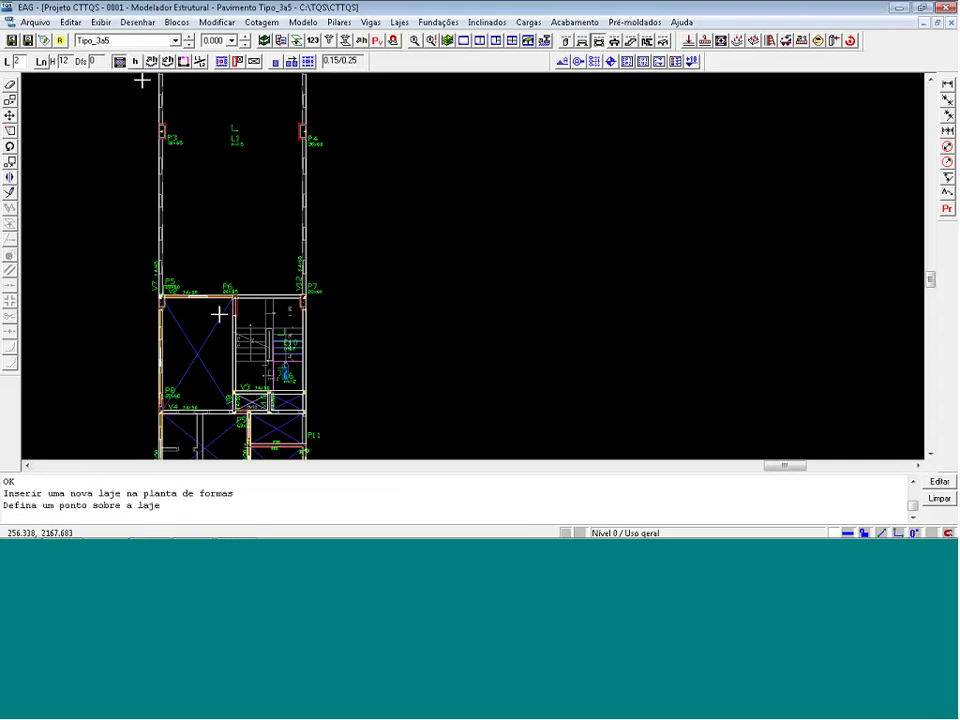
{"action": "left_click", "coordinate": [197, 350]}
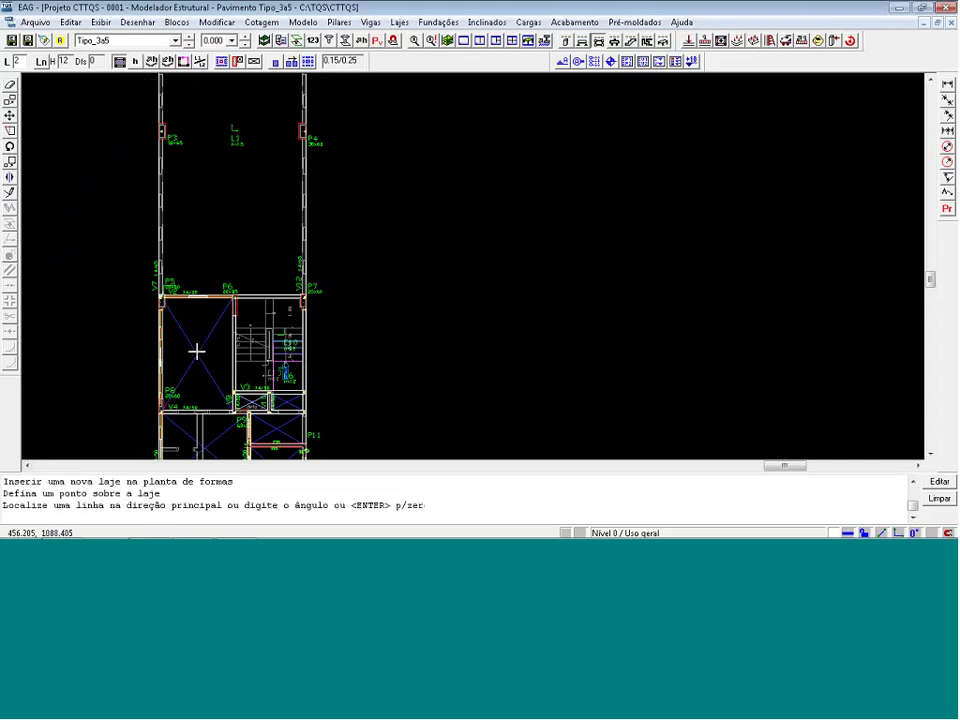
{"action": "left_click", "coordinate": [199, 301]}
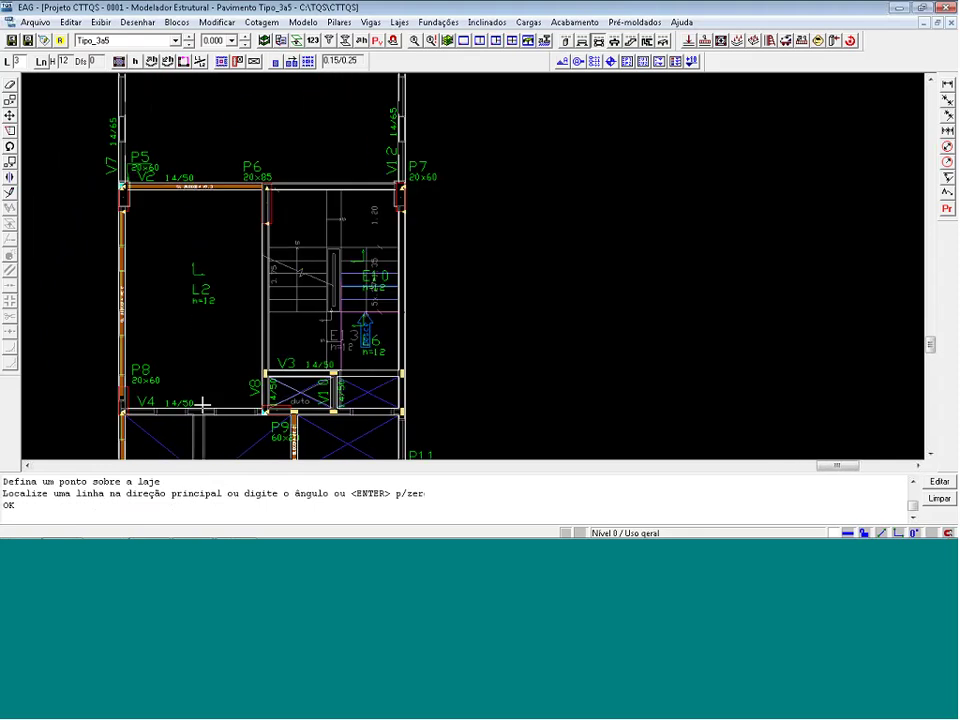
Insert a slab in the bay between beams V4 and V5 with its principal direction at 90 degrees.
{"action": "scroll", "coordinate": [326, 469], "scroll_direction": "up", "scroll_amount": 2}
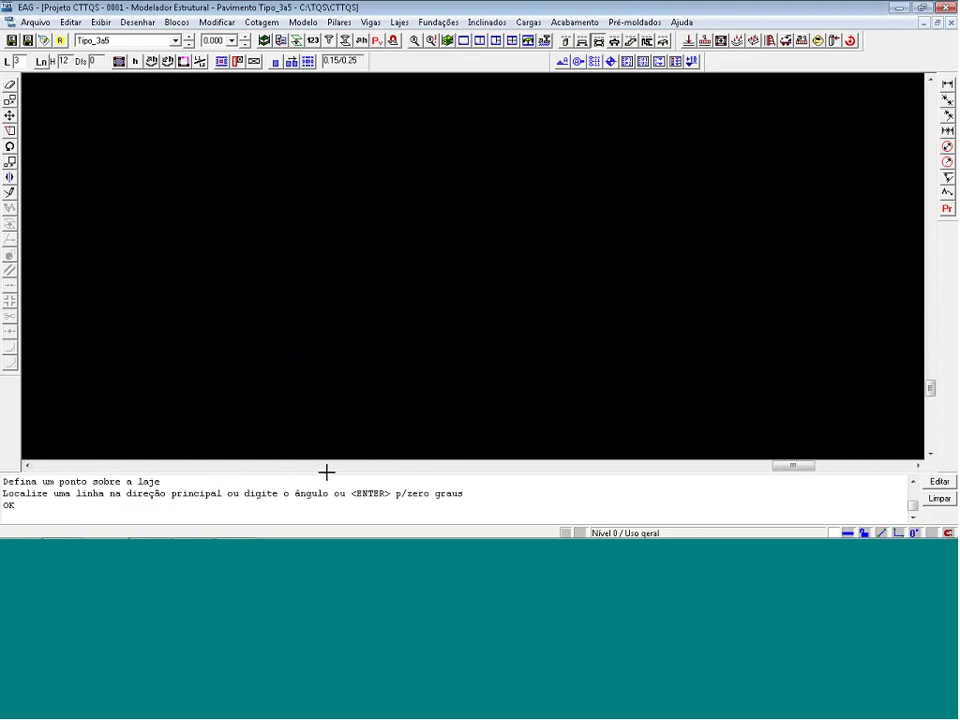
{"action": "left_click", "coordinate": [124, 62]}
{"action": "left_click", "coordinate": [140, 340]}
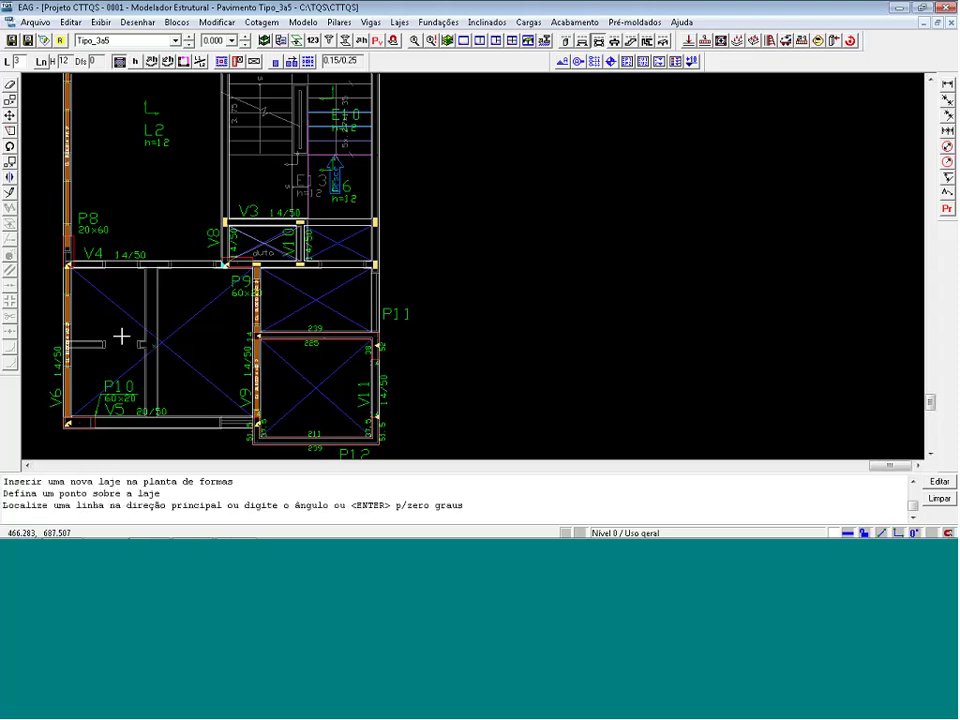
{"action": "key", "text": "Return"}
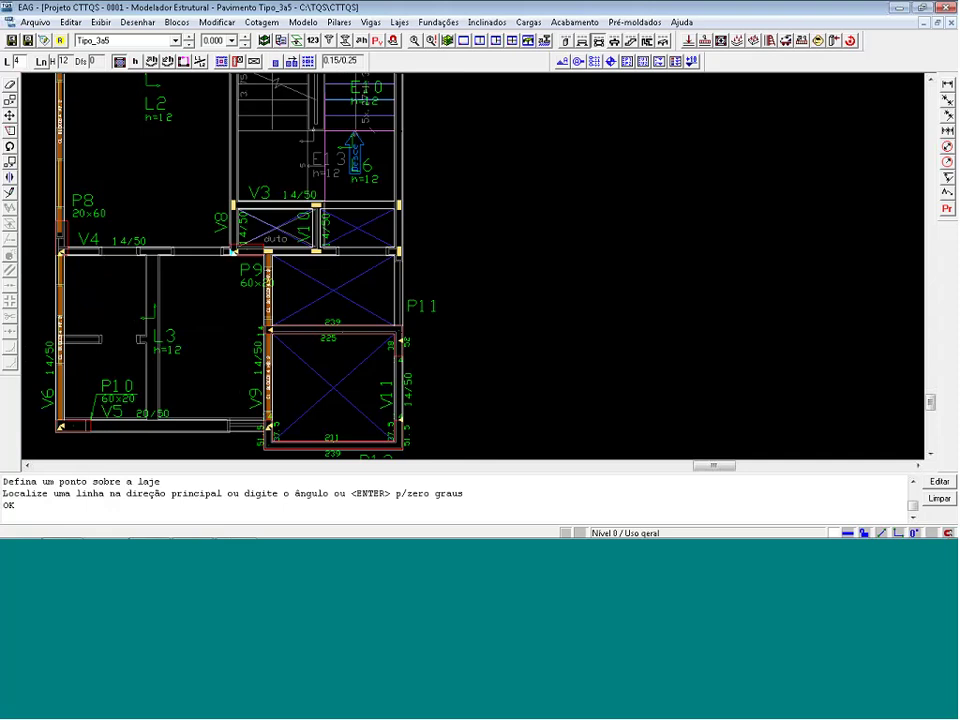
Insert slabs in the small bay beside the duct and the bay between P9 and P11, both with vertical principal direction.
{"action": "left_click", "coordinate": [119, 61]}
{"action": "left_click", "coordinate": [343, 225]}
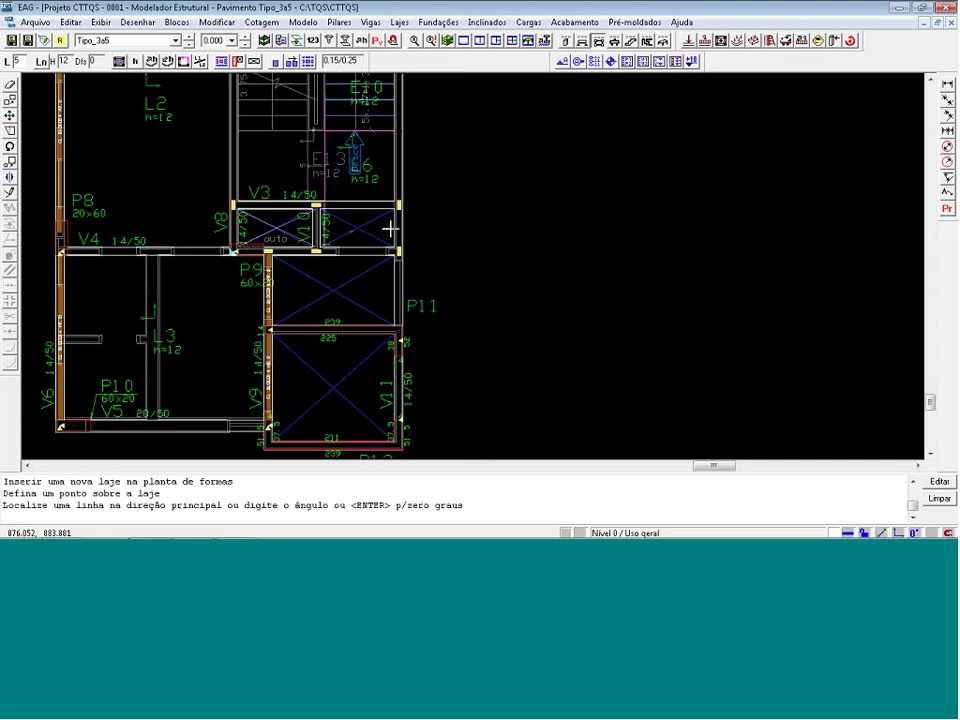
{"action": "key", "text": "Return"}
{"action": "left_click", "coordinate": [335, 290]}
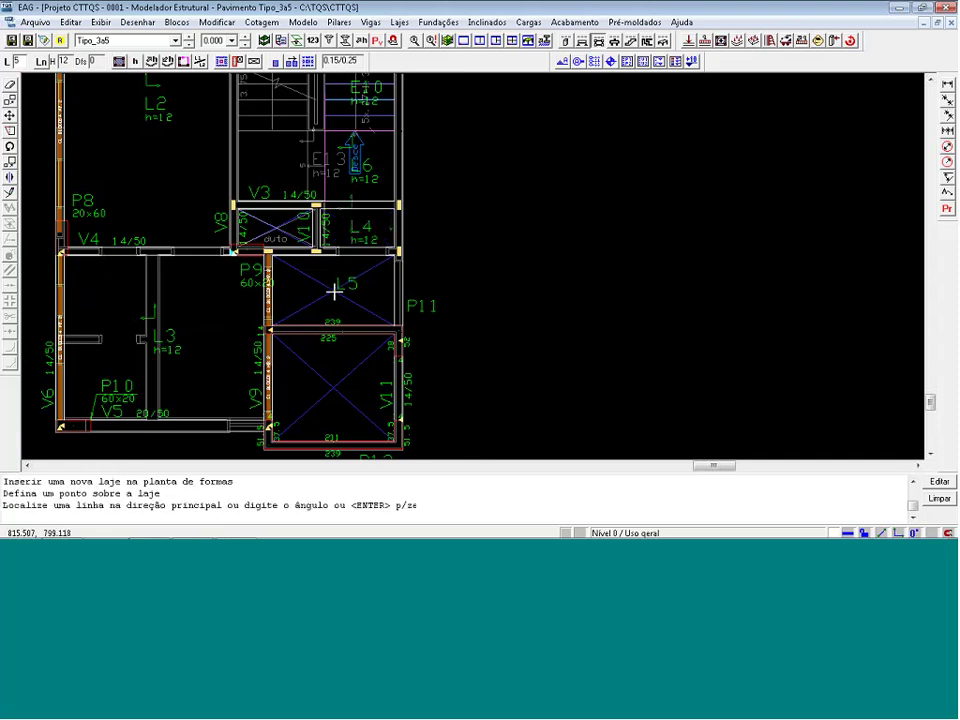
{"action": "key", "text": "Return"}
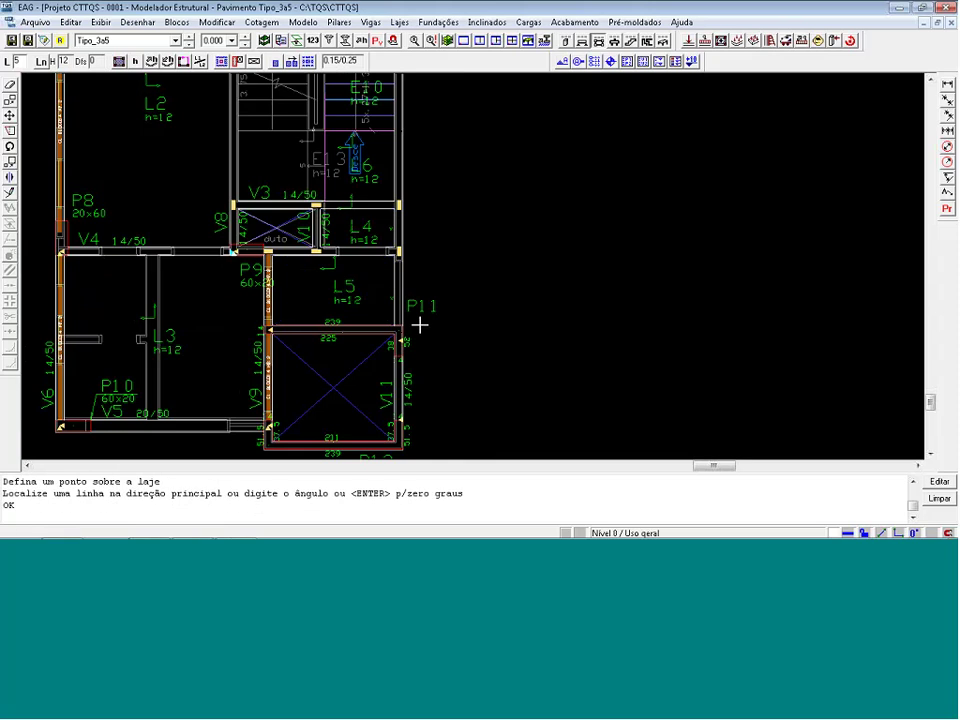
Look over the inserted slabs across the whole floor plan, including the large bay's slab L1.
{"action": "scroll", "coordinate": [609, 347], "scroll_direction": "down", "scroll_amount": 2}
{"action": "scroll", "coordinate": [604, 347], "scroll_direction": "down", "scroll_amount": 1}
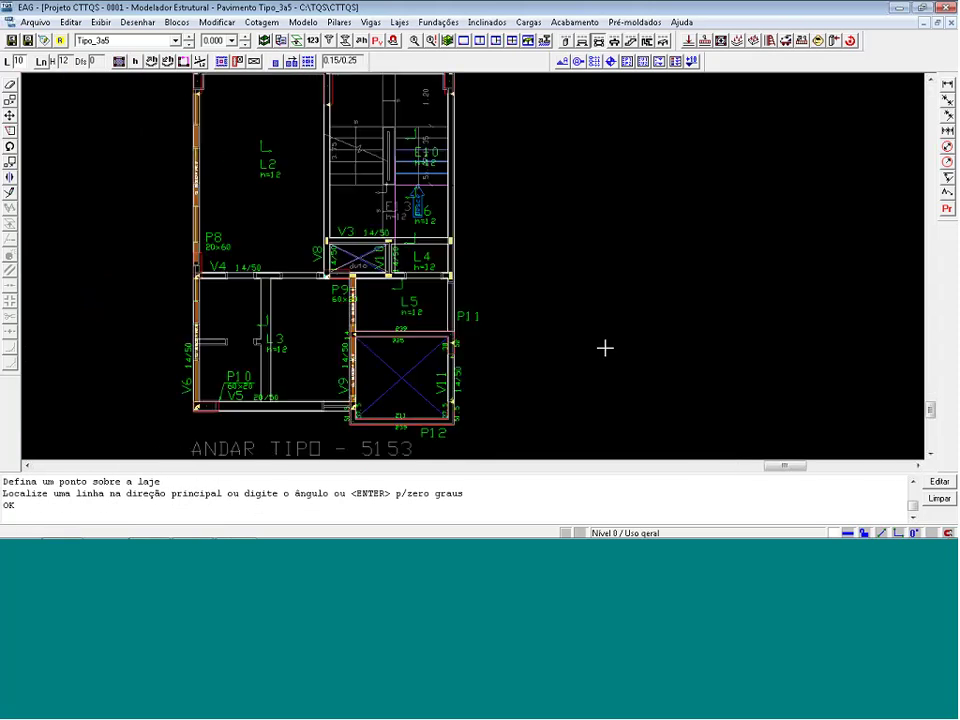
{"action": "scroll", "coordinate": [510, 356], "scroll_direction": "down", "scroll_amount": 3}
{"action": "scroll", "coordinate": [382, 393], "scroll_direction": "down", "scroll_amount": 1}
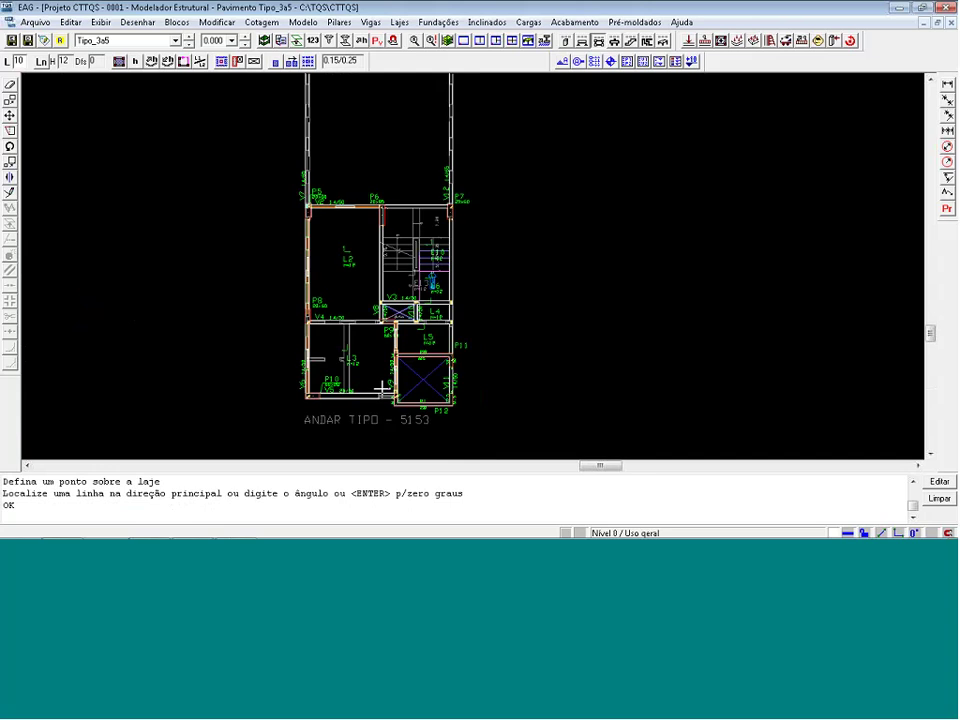
{"action": "scroll", "coordinate": [293, 291], "scroll_direction": "down", "scroll_amount": 1}
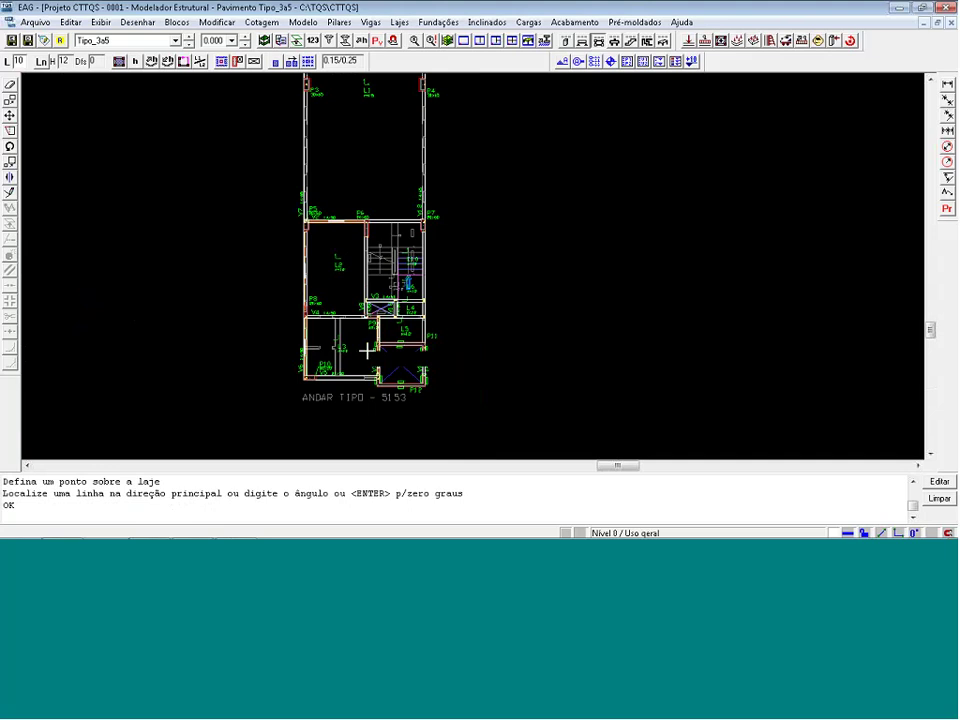
{"action": "scroll", "coordinate": [320, 359], "scroll_direction": "down", "scroll_amount": 1}
{"action": "scroll", "coordinate": [320, 359], "scroll_direction": "down", "scroll_amount": 1}
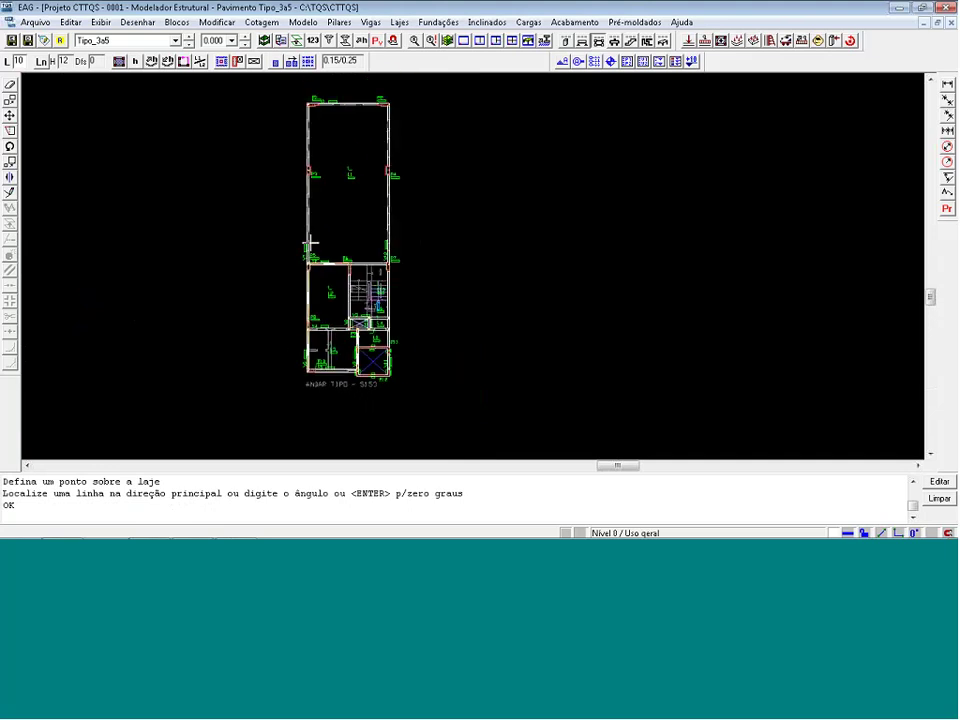
{"action": "scroll", "coordinate": [357, 152], "scroll_direction": "up", "scroll_amount": 3}
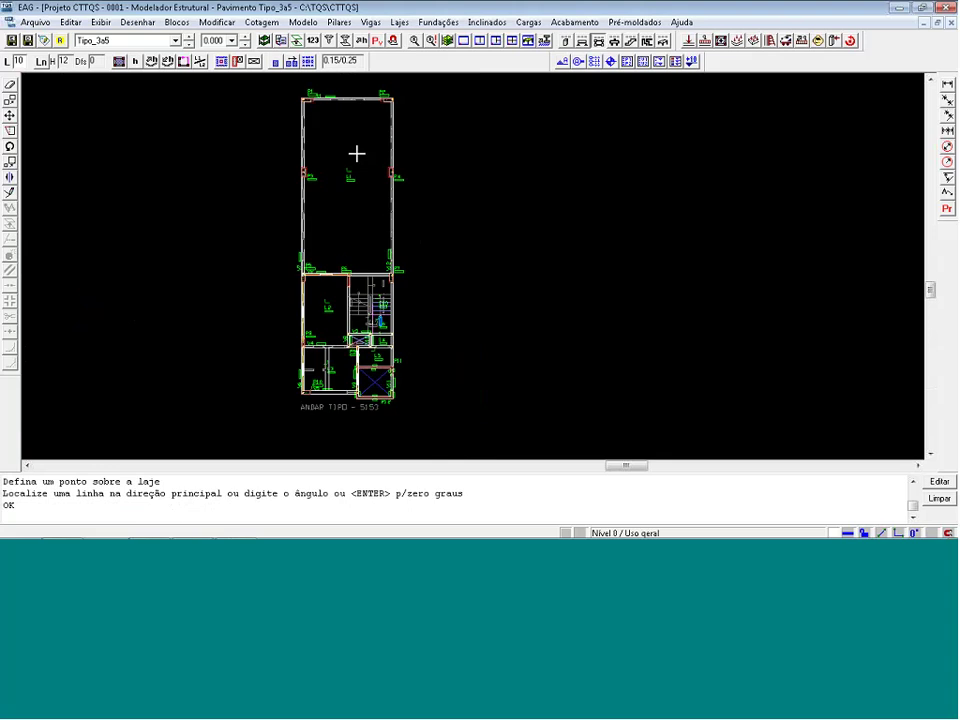
{"action": "scroll", "coordinate": [345, 180], "scroll_direction": "up", "scroll_amount": 2}
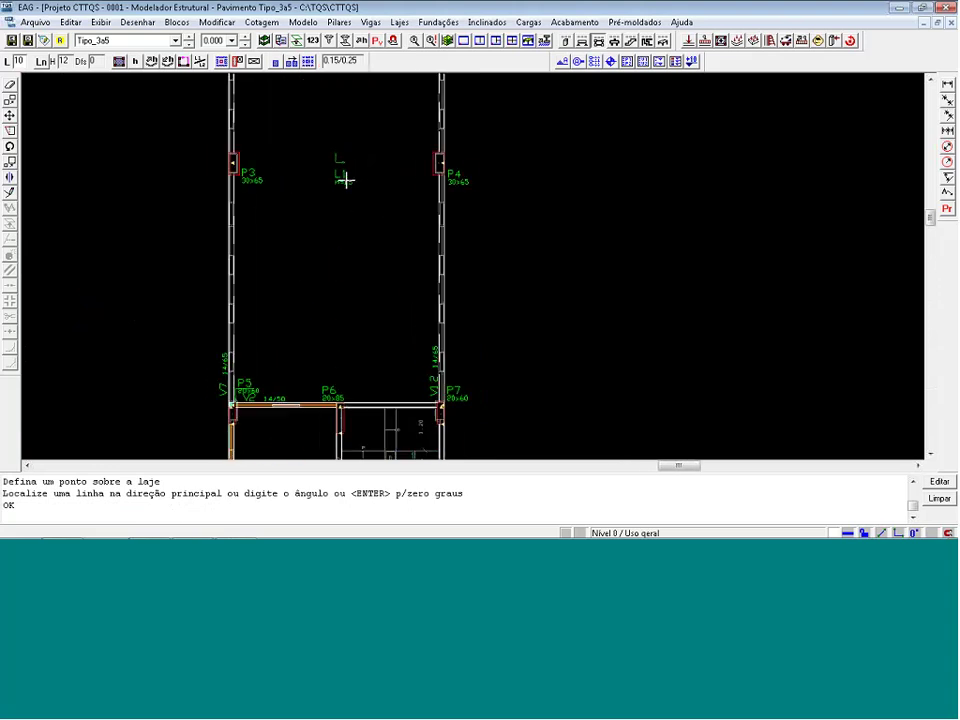
Open the data of slab L1 and review its thickness, distributed load and principal angle.
{"action": "left_click", "coordinate": [343, 178]}
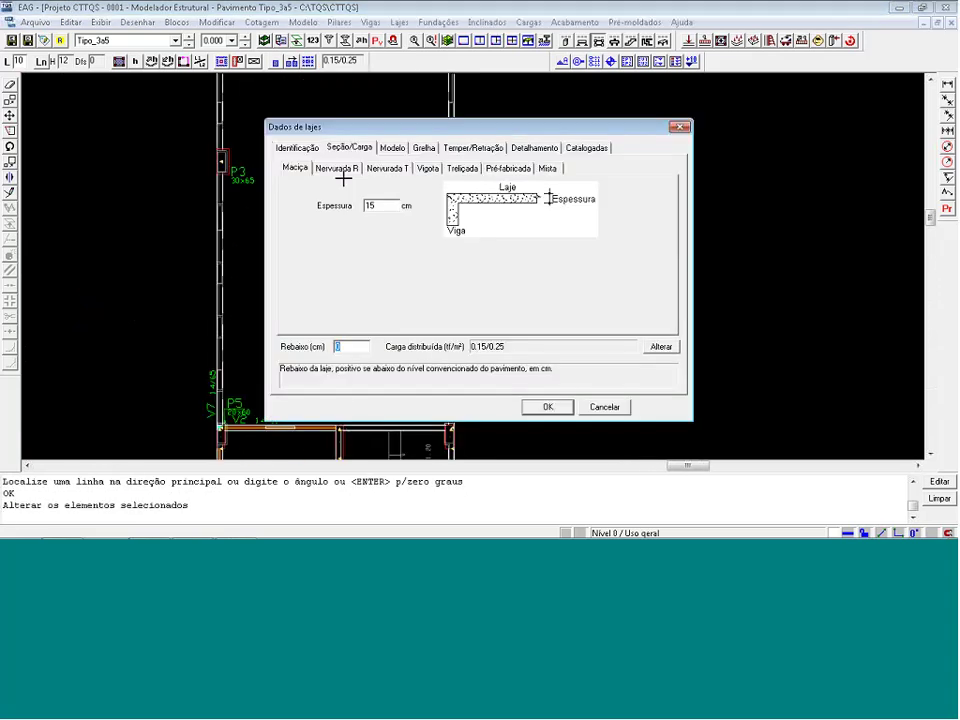
{"action": "left_click", "coordinate": [385, 207]}
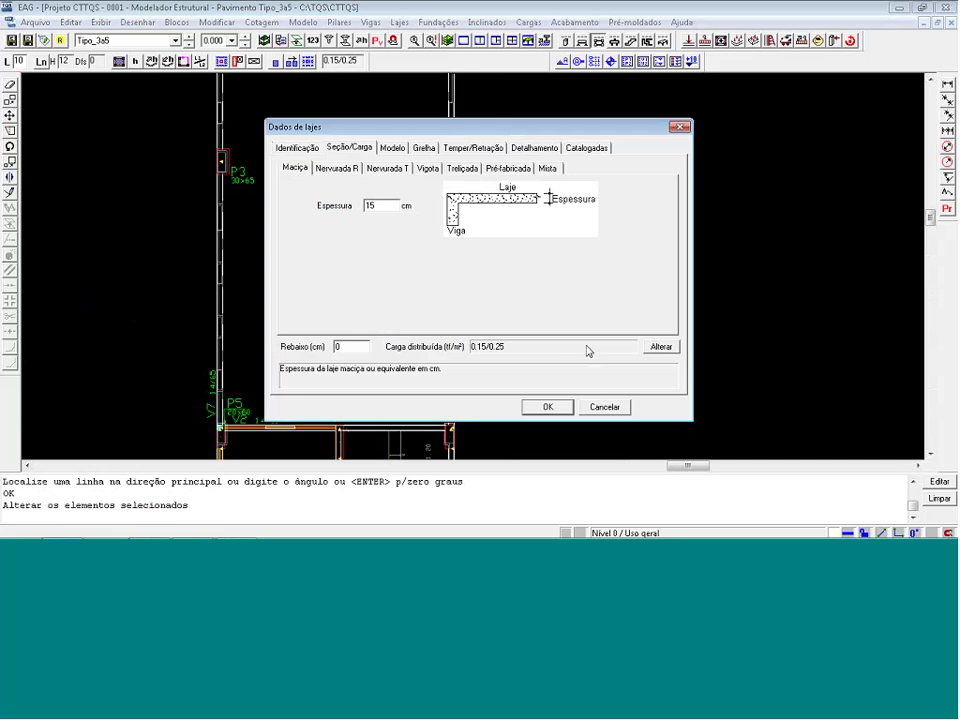
{"action": "left_click", "coordinate": [660, 346]}
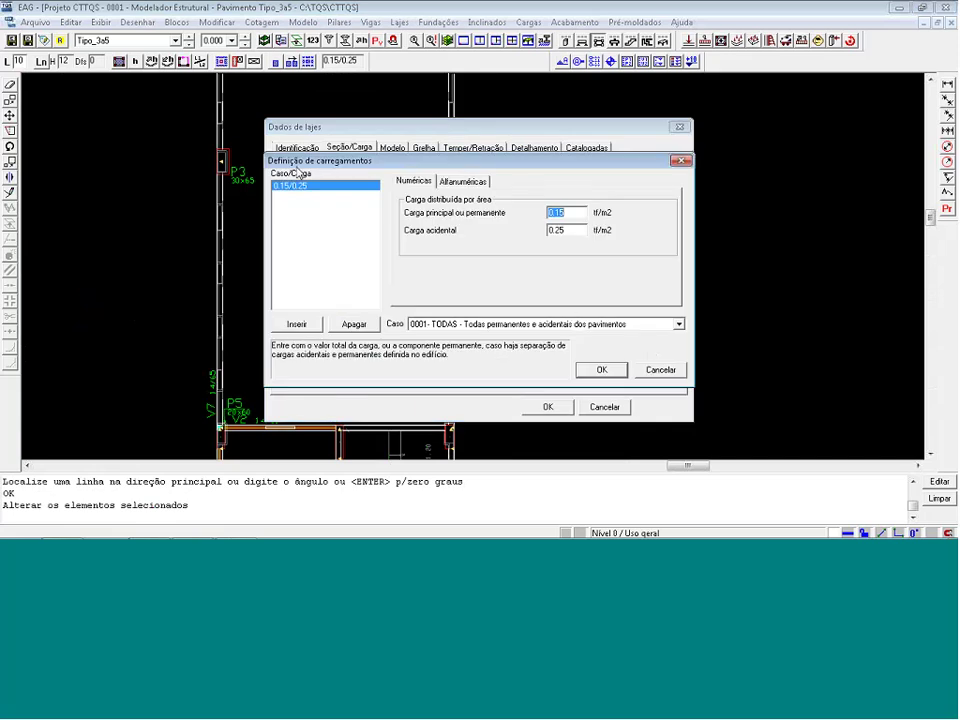
{"action": "left_click", "coordinate": [601, 369]}
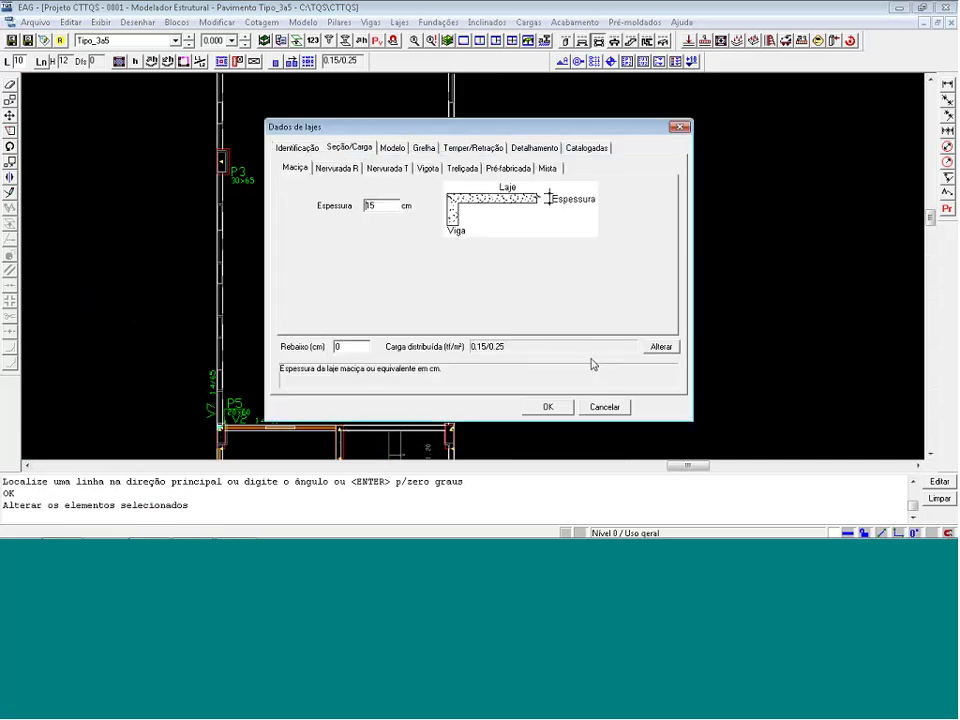
{"action": "left_click", "coordinate": [297, 147]}
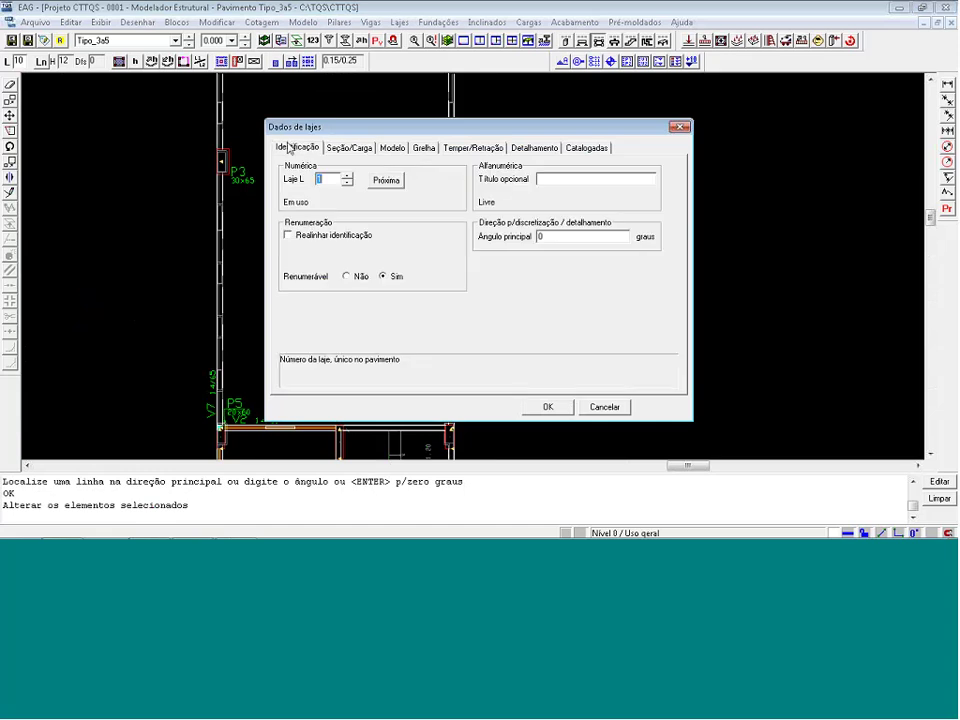
{"action": "left_click", "coordinate": [565, 238]}
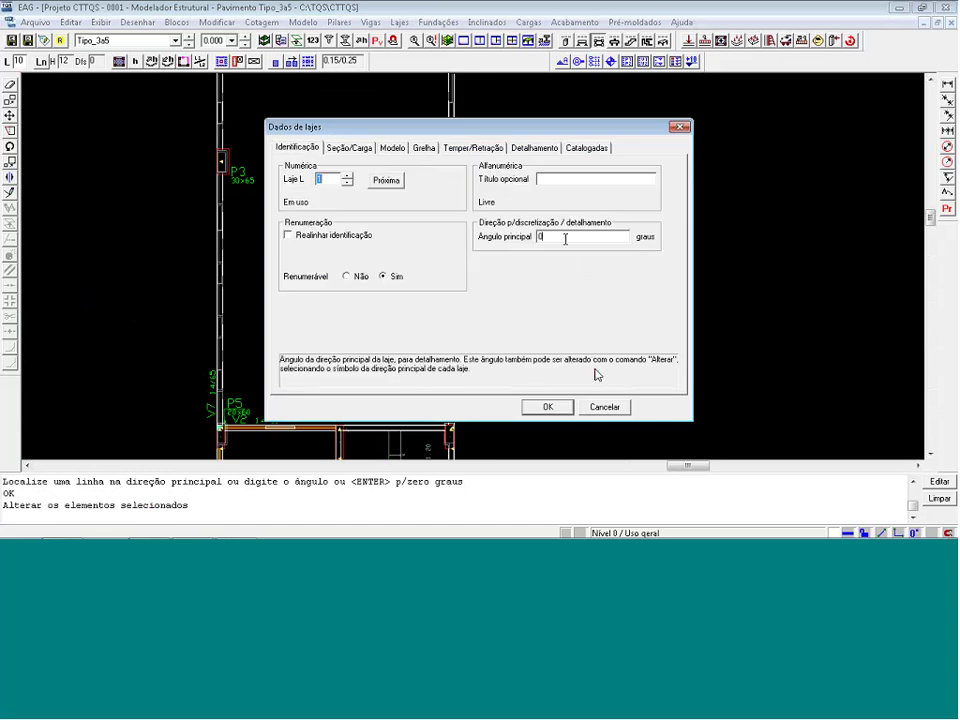
{"action": "key", "text": "Return"}
Open the data of slab L3 and check its principal angle, thickness and load, then close it and view the whole floor.
{"action": "scroll", "coordinate": [439, 229], "scroll_direction": "down", "scroll_amount": 3}
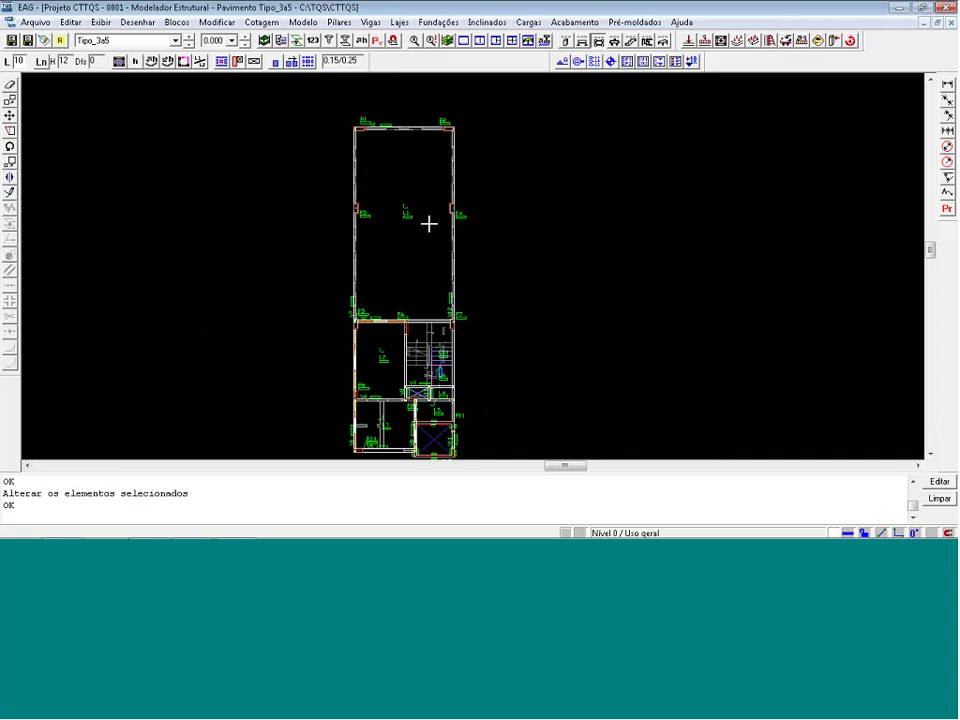
{"action": "scroll", "coordinate": [446, 390], "scroll_direction": "up", "scroll_amount": 2}
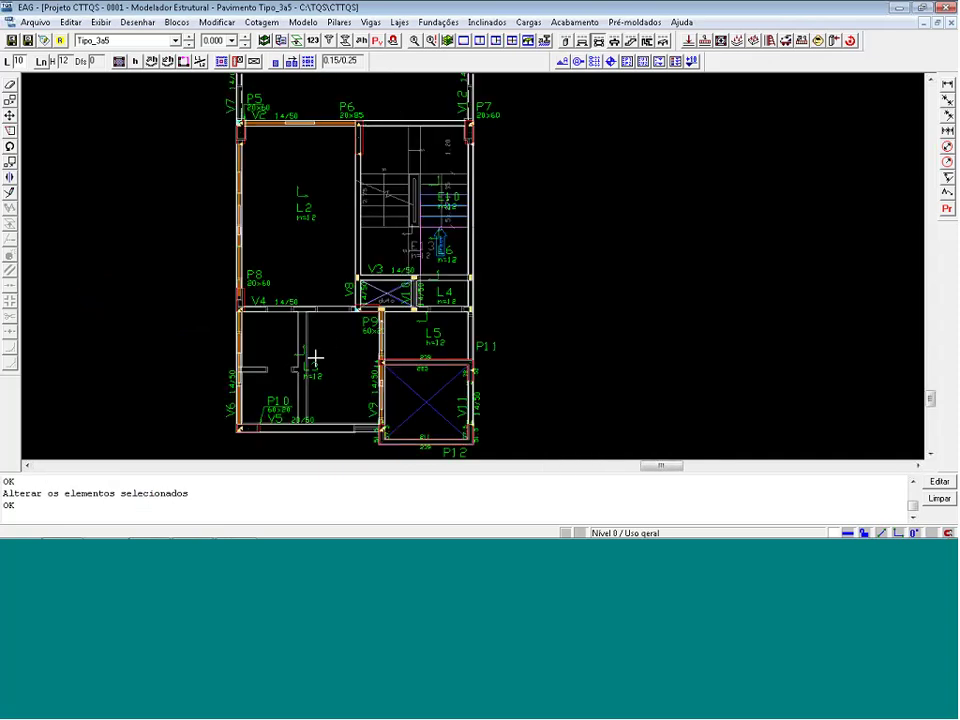
{"action": "left_click", "coordinate": [305, 365]}
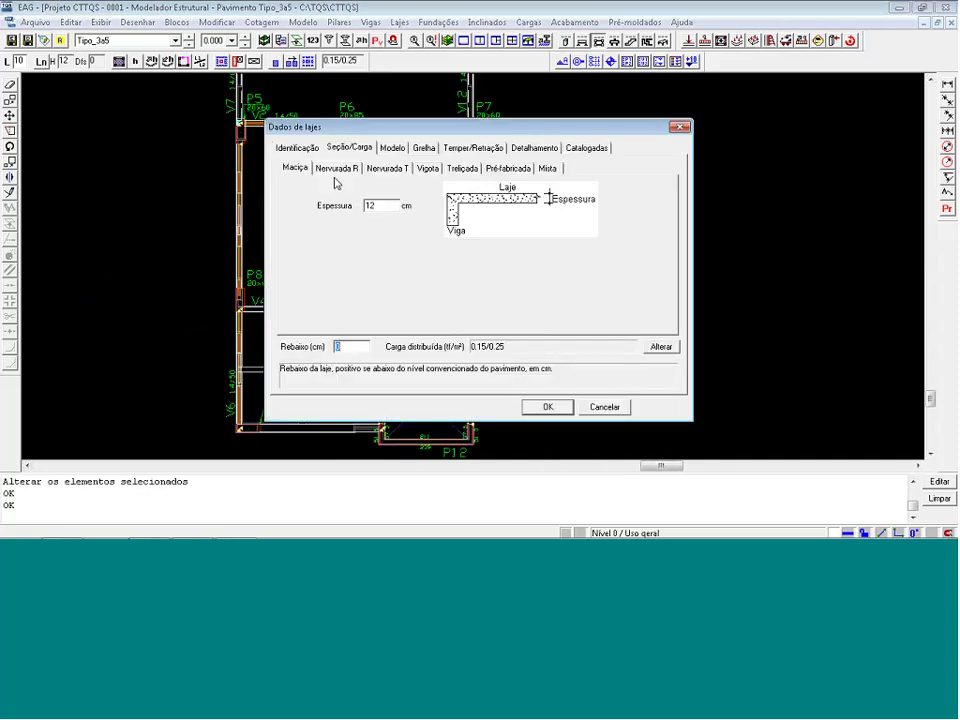
{"action": "left_click", "coordinate": [299, 148]}
{"action": "type", "text": "3"}
{"action": "key", "text": "Return"}
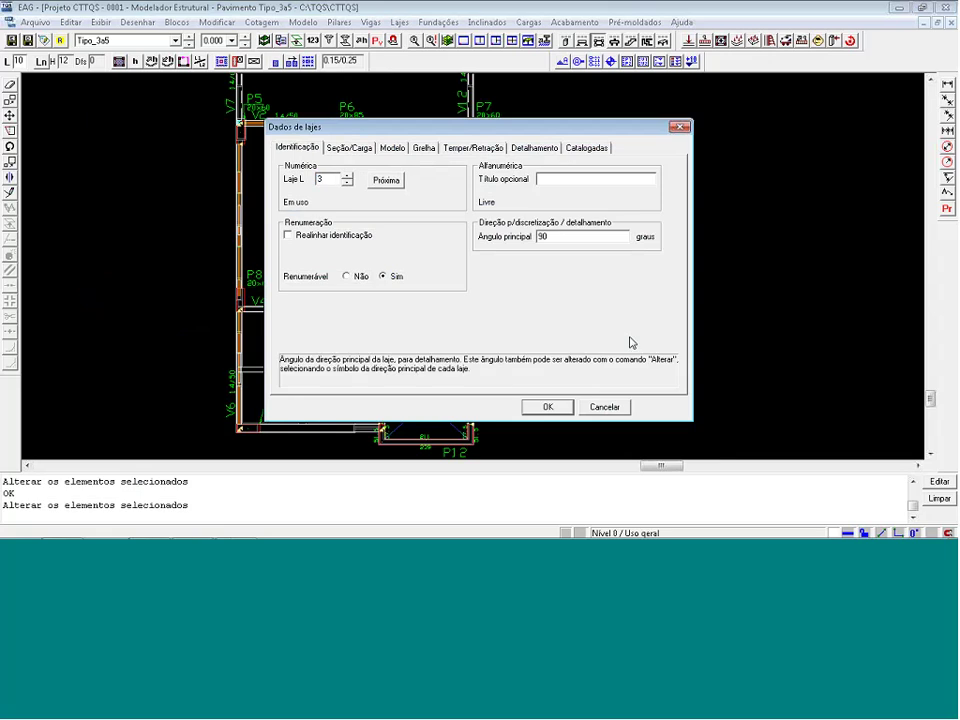
{"action": "left_click", "coordinate": [346, 148]}
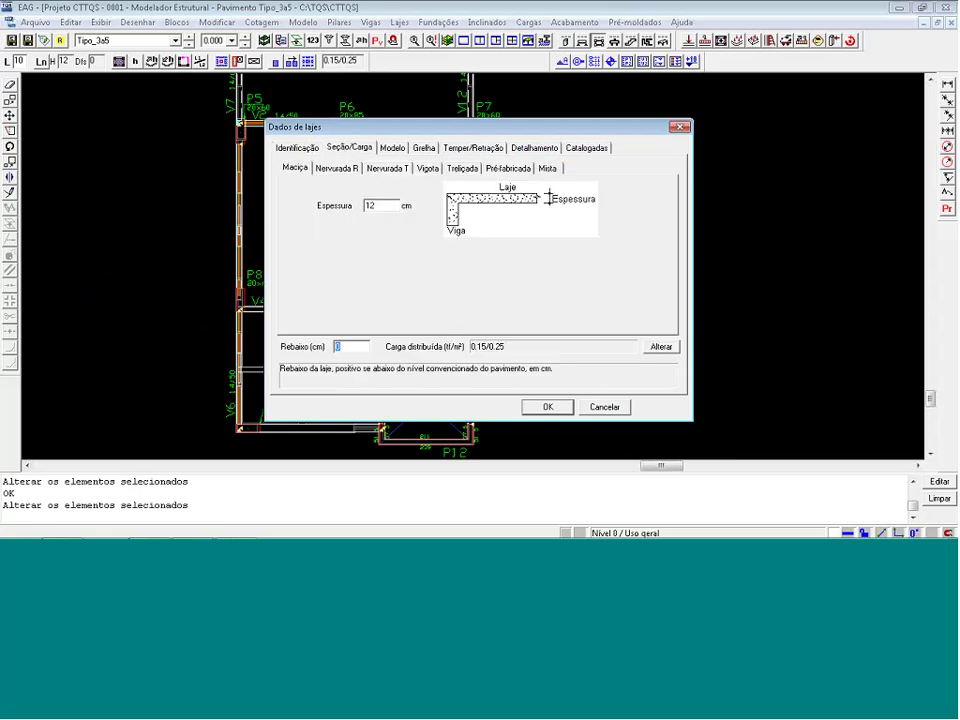
{"action": "left_click", "coordinate": [560, 411]}
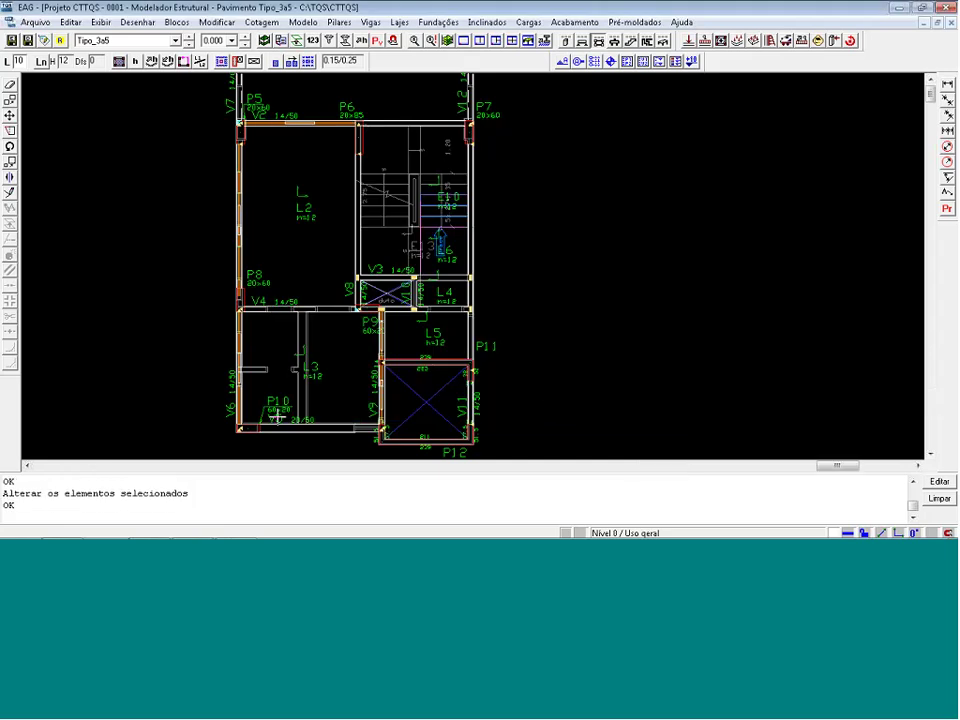
{"action": "scroll", "coordinate": [234, 416], "scroll_direction": "down", "scroll_amount": 3}
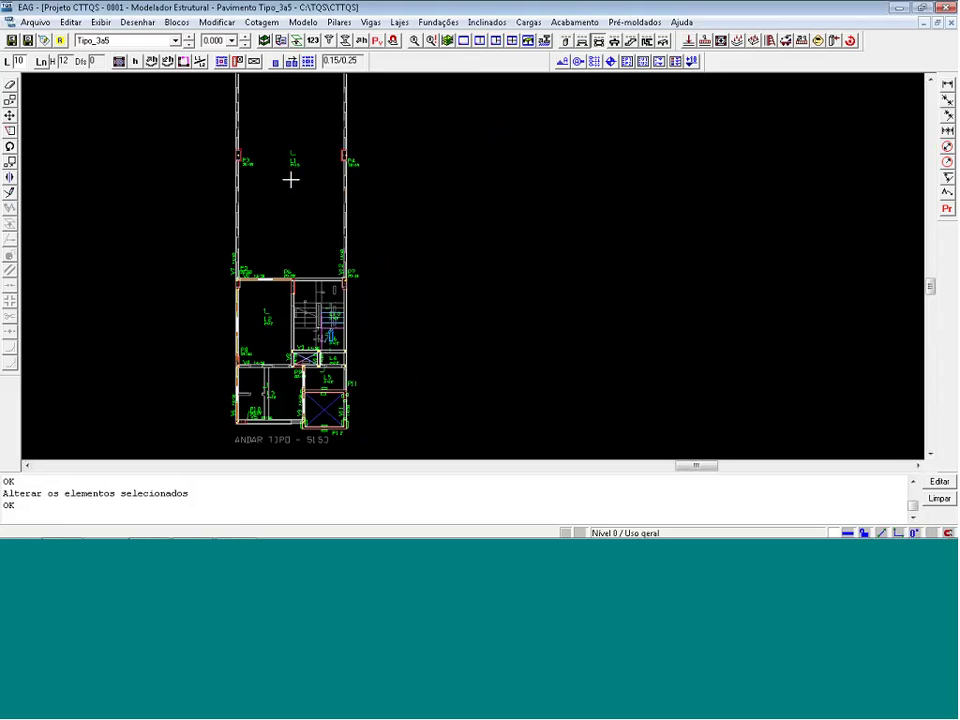
{"action": "scroll", "coordinate": [223, 347], "scroll_direction": "down", "scroll_amount": 1}
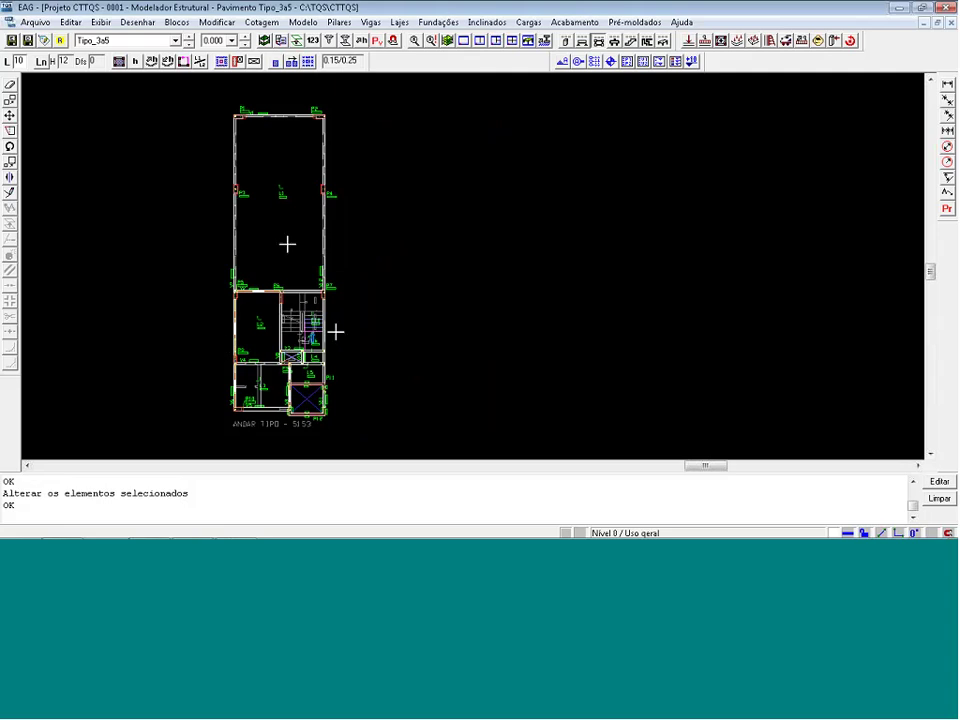
Switch to floor Tipo_6a8 and set the slab load to 0.15 tf/m² permanent and 0.25 tf/m² accidental.
{"action": "left_click", "coordinate": [175, 41]}
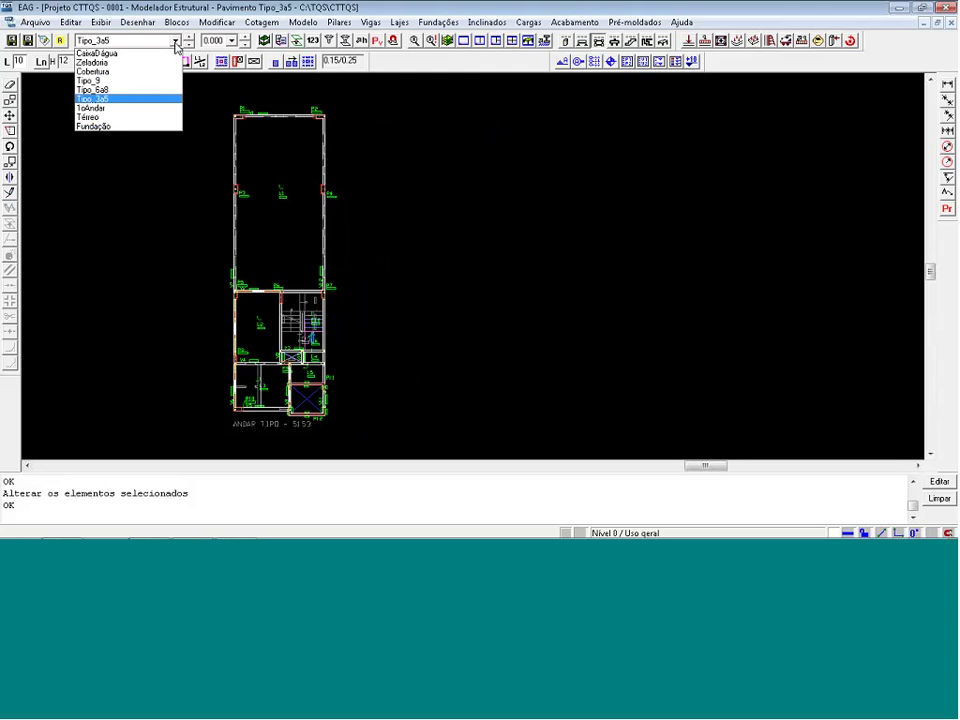
{"action": "left_click", "coordinate": [96, 90]}
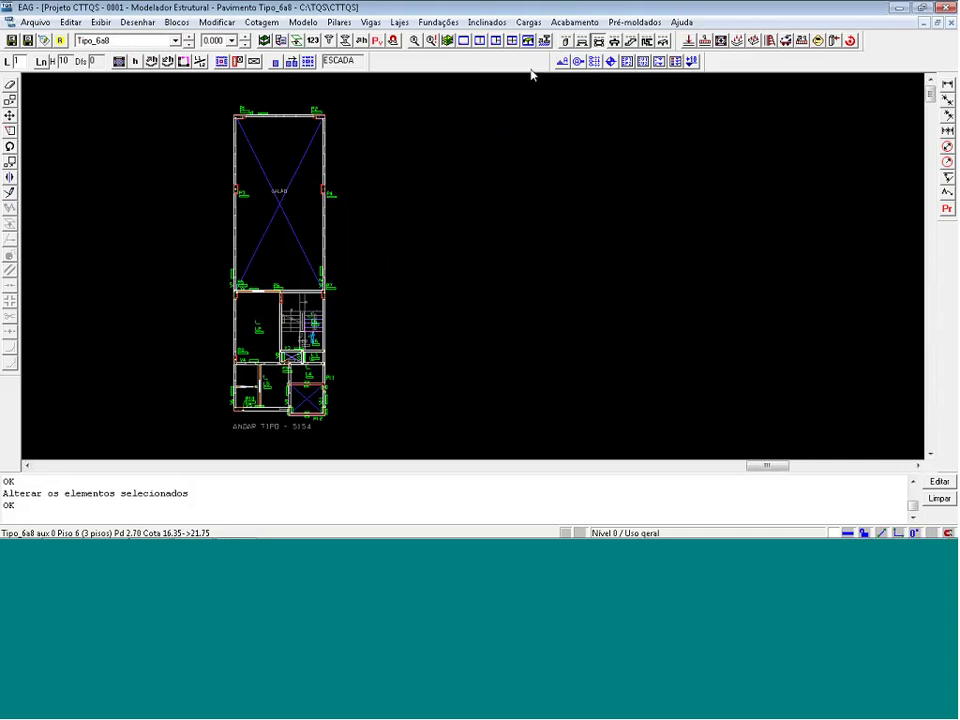
{"action": "left_click", "coordinate": [126, 63]}
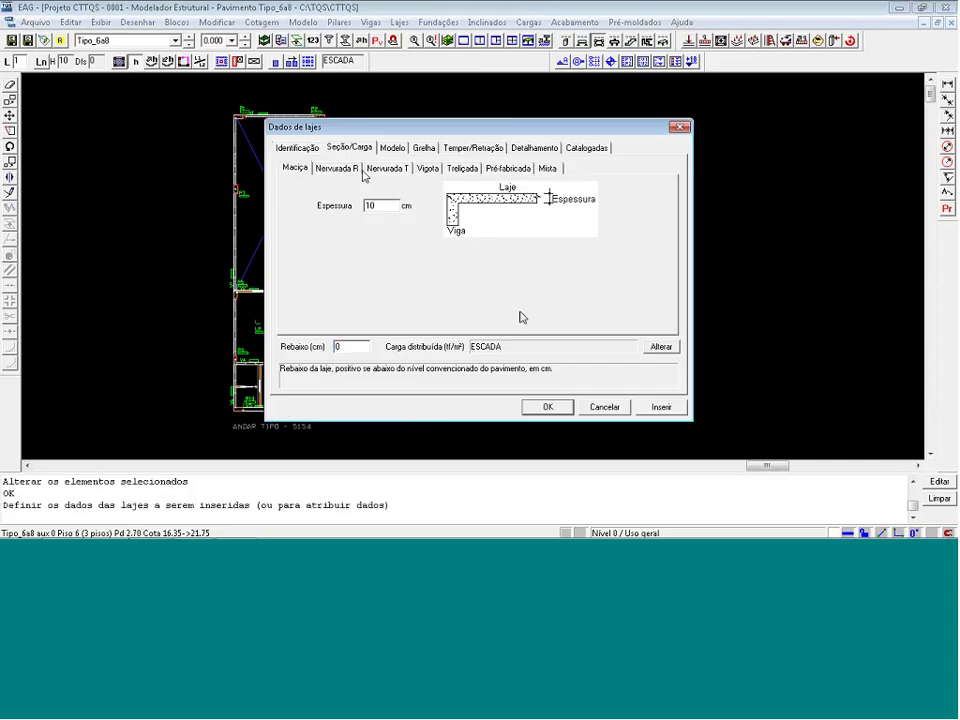
{"action": "left_click", "coordinate": [661, 346]}
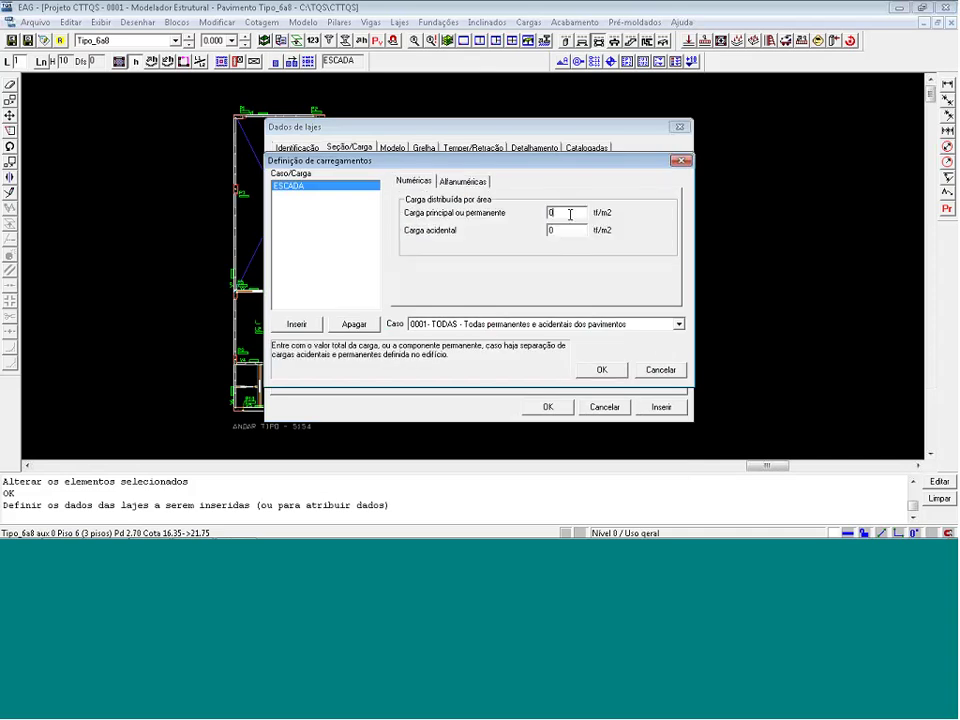
{"action": "type", "text": "15"}
{"action": "left_click", "coordinate": [568, 231]}
{"action": "type", "text": ".25"}
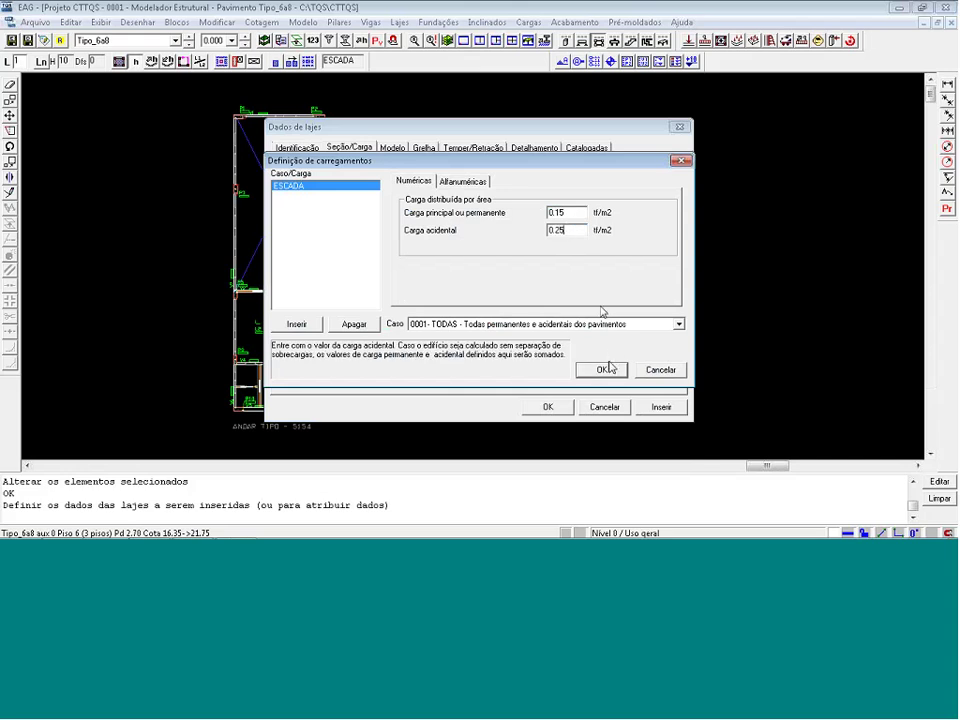
{"action": "left_click", "coordinate": [606, 369]}
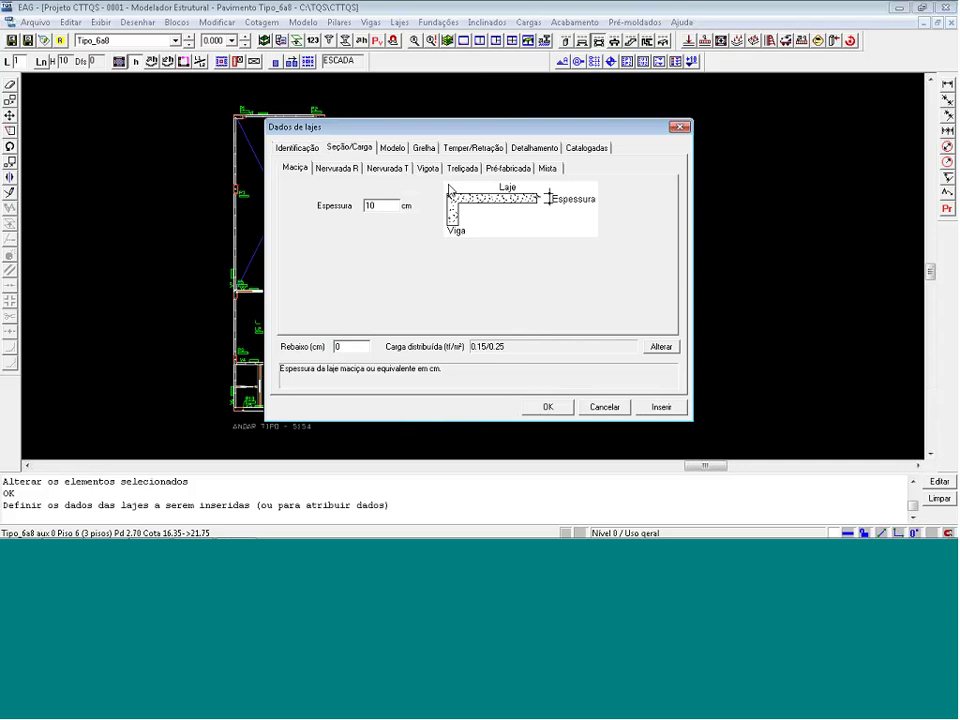
Choose the trapezoidal ribbed section XPlast 600 Capa 6 H 21 and insert the slab in the SALÃO bay with principal direction at zero degrees.
{"action": "left_click", "coordinate": [390, 169]}
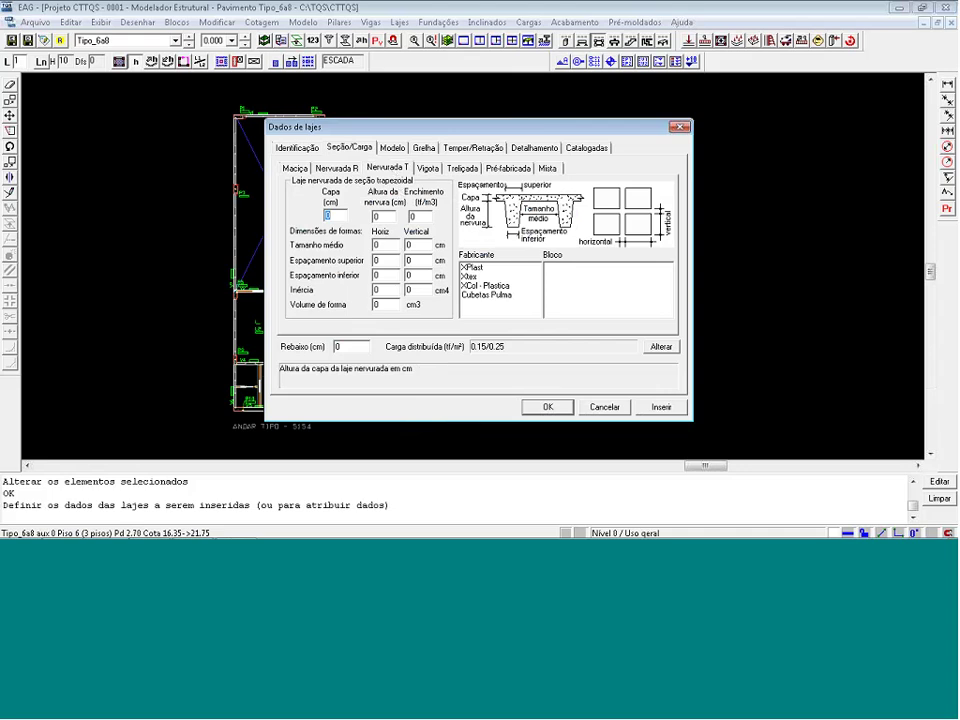
{"action": "left_click", "coordinate": [475, 268]}
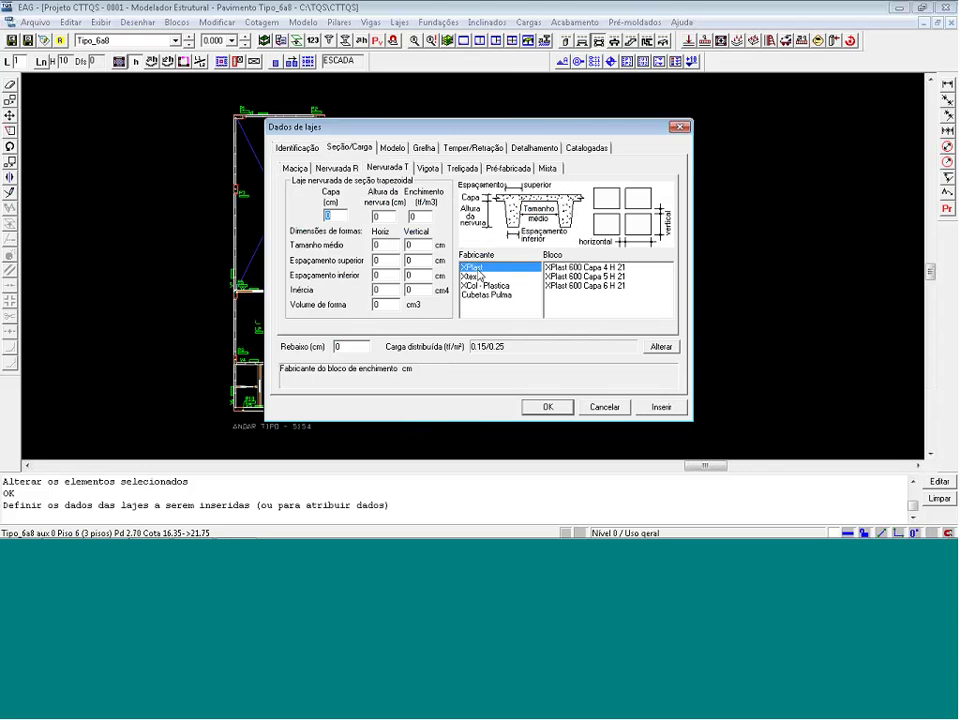
{"action": "left_click", "coordinate": [560, 286]}
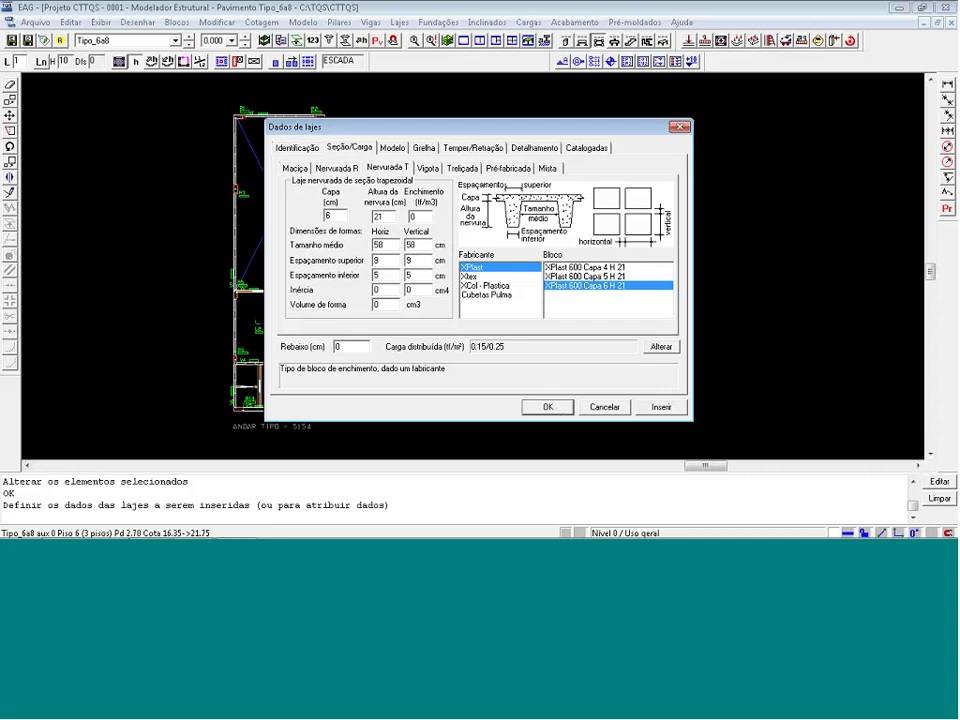
{"action": "left_click", "coordinate": [661, 407]}
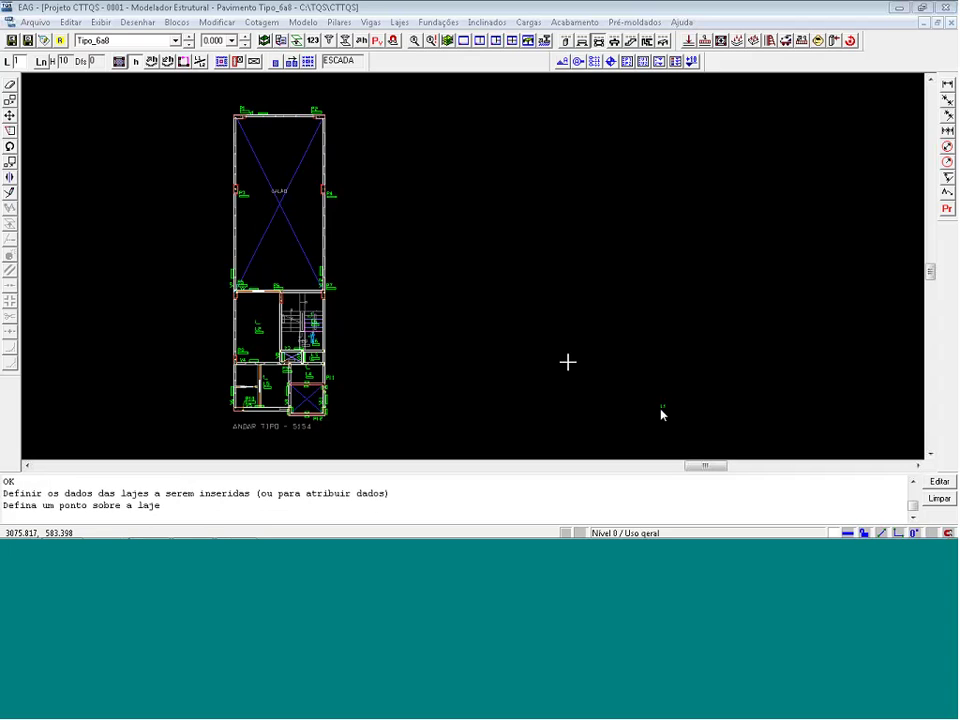
{"action": "left_click", "coordinate": [277, 193]}
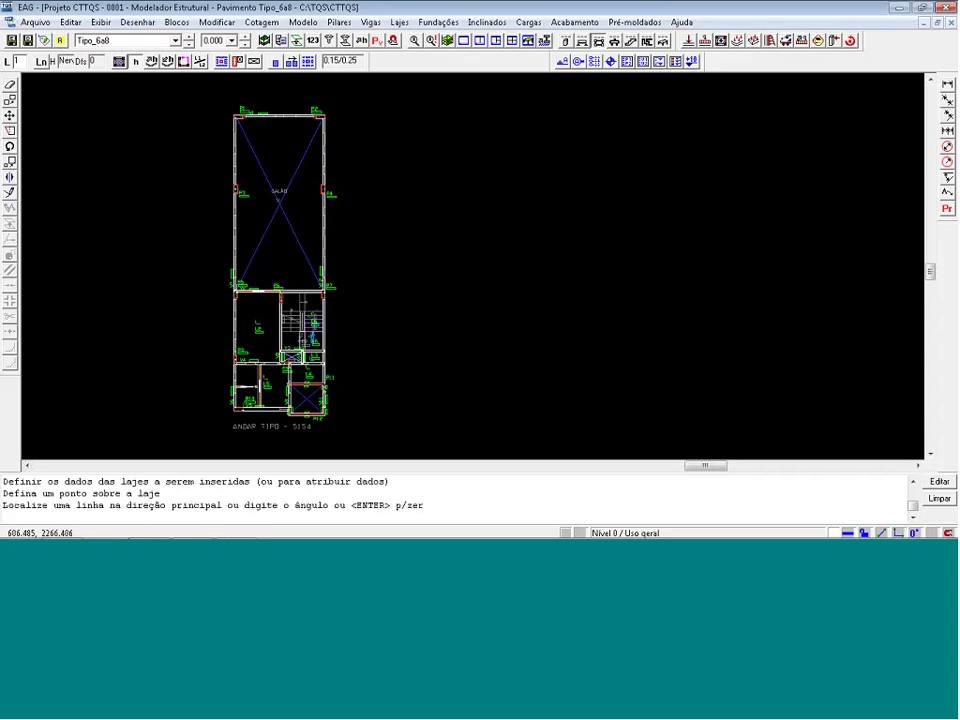
{"action": "key", "text": "Return"}
Insert one 58 x 58 cm rib form in slab L1 at the midpoint between the inner faces of pillars P3 and P4.
{"action": "scroll", "coordinate": [246, 163], "scroll_direction": "up", "scroll_amount": 3}
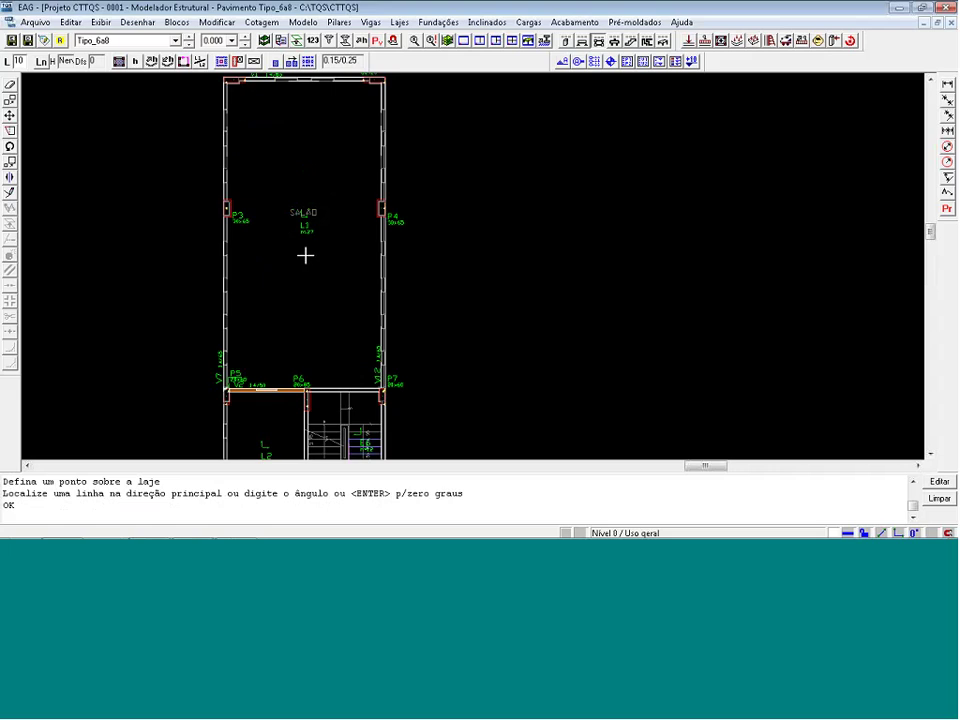
{"action": "left_click", "coordinate": [279, 62]}
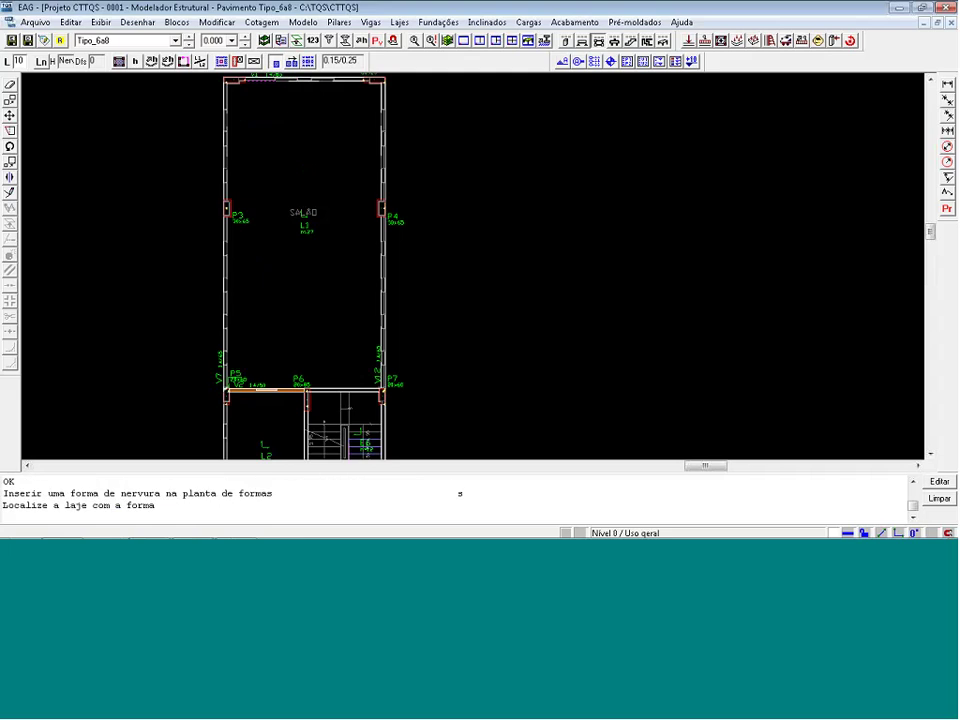
{"action": "left_click", "coordinate": [309, 225]}
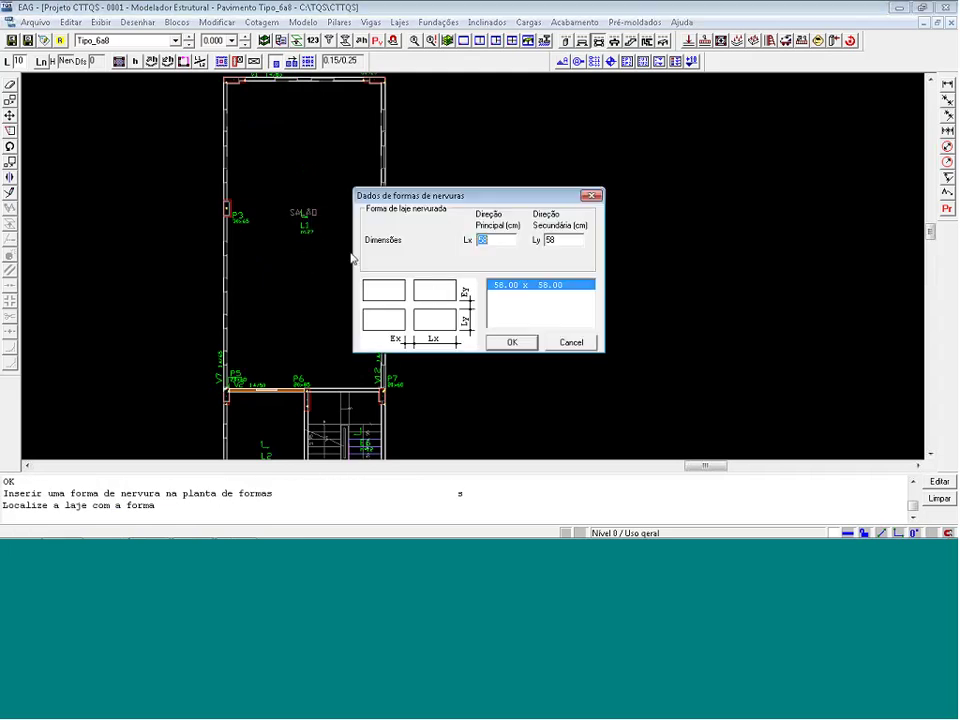
{"action": "left_click", "coordinate": [509, 343]}
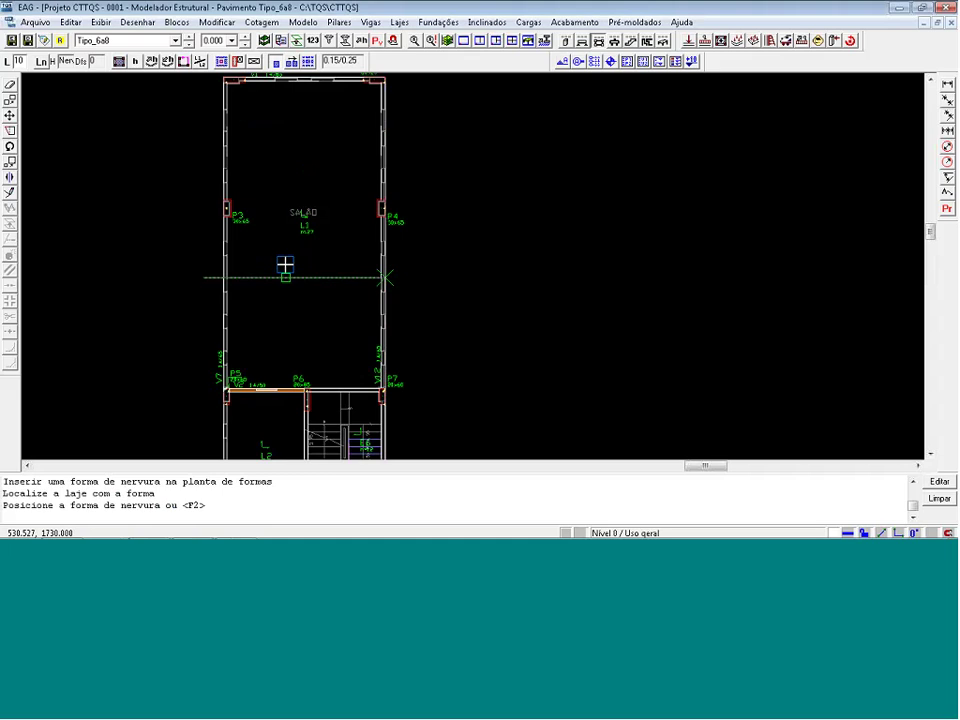
{"action": "key", "text": "F2"}
{"action": "key", "text": "F2"}
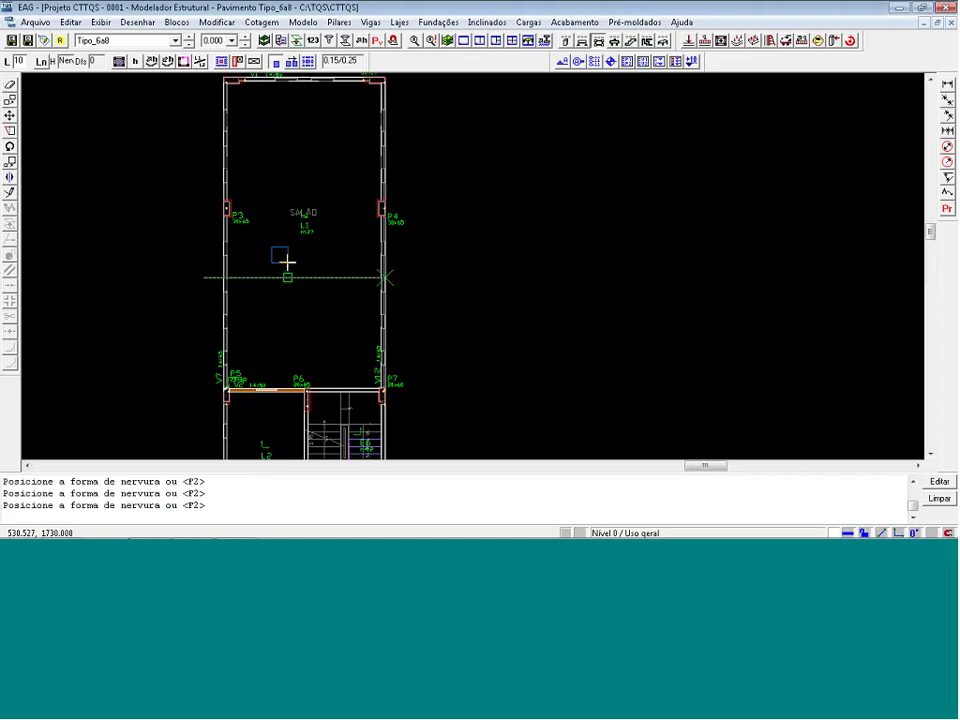
{"action": "scroll", "coordinate": [279, 253], "scroll_direction": "up", "scroll_amount": 2}
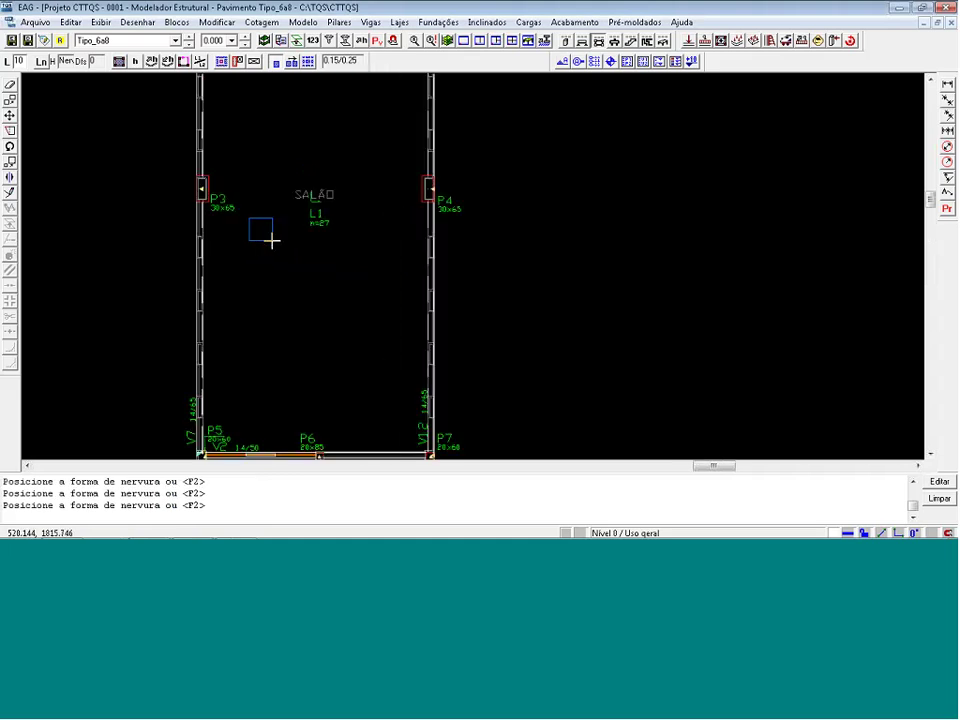
{"action": "key", "text": "m"}
{"action": "left_click", "coordinate": [201, 190]}
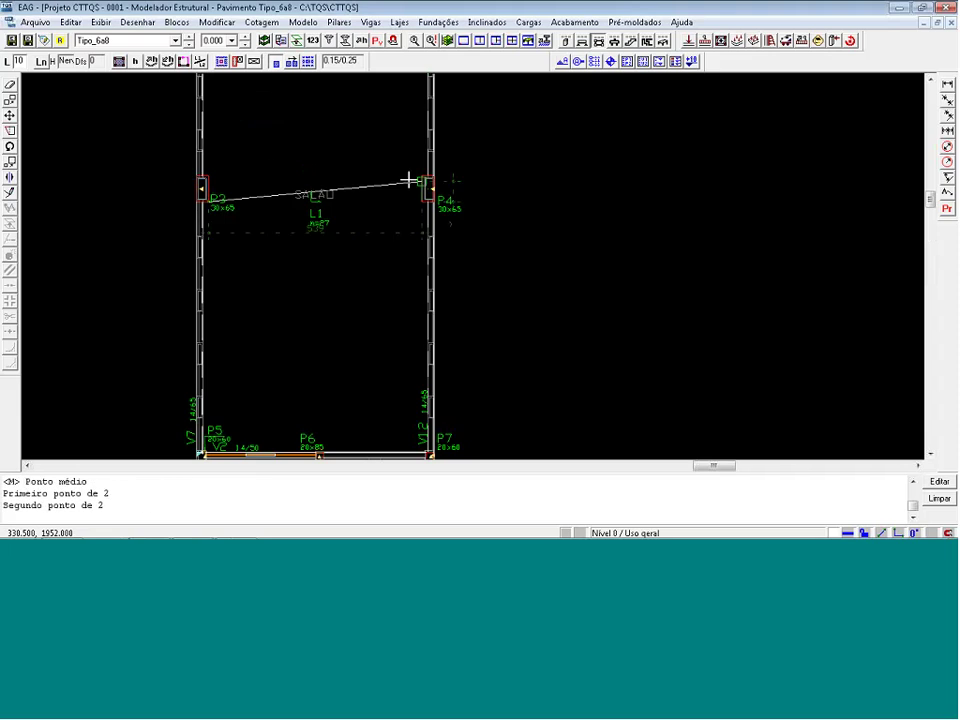
{"action": "left_click", "coordinate": [425, 180]}
{"action": "key", "text": "Return"}
{"action": "scroll", "coordinate": [401, 210], "scroll_direction": "down", "scroll_amount": 2}
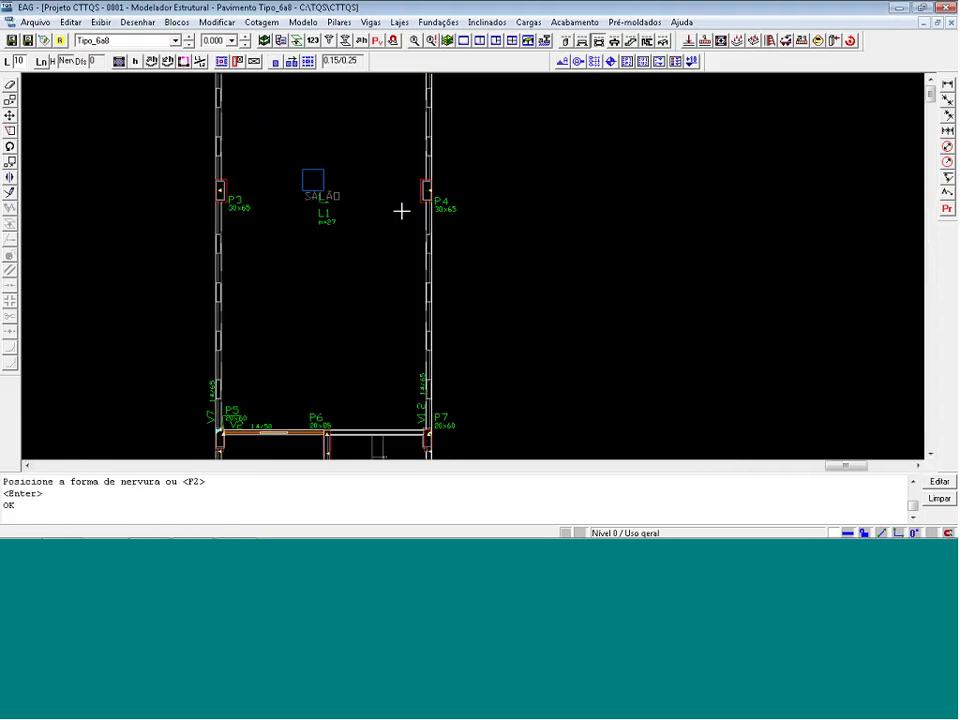
Distribute rib forms over the whole of slab L1, using the inserted form as the base.
{"action": "left_click", "coordinate": [309, 62]}
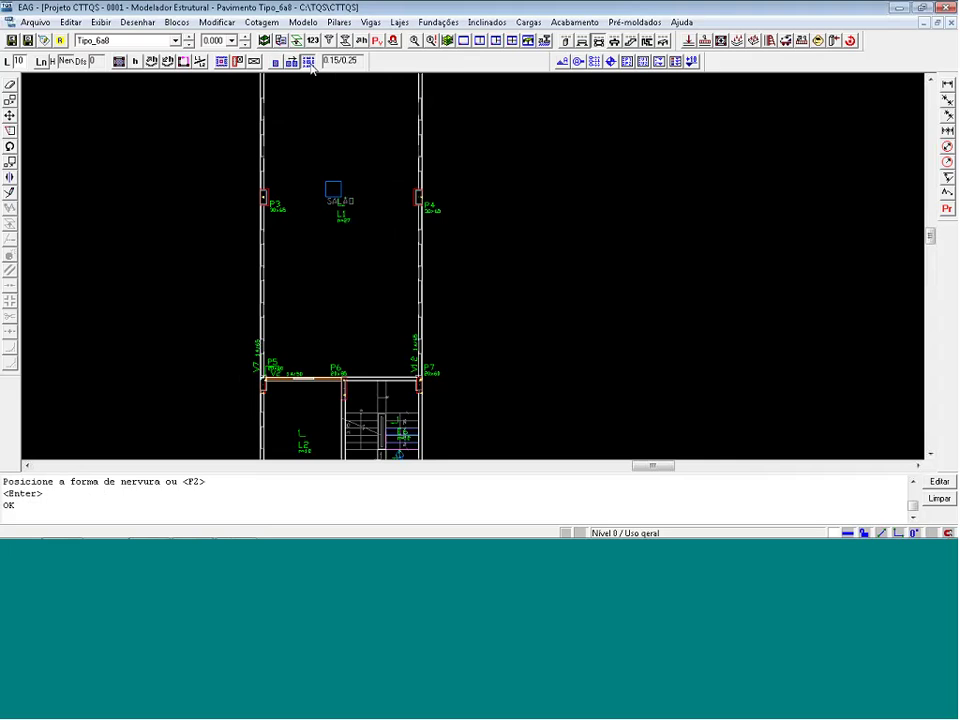
{"action": "left_click", "coordinate": [343, 210]}
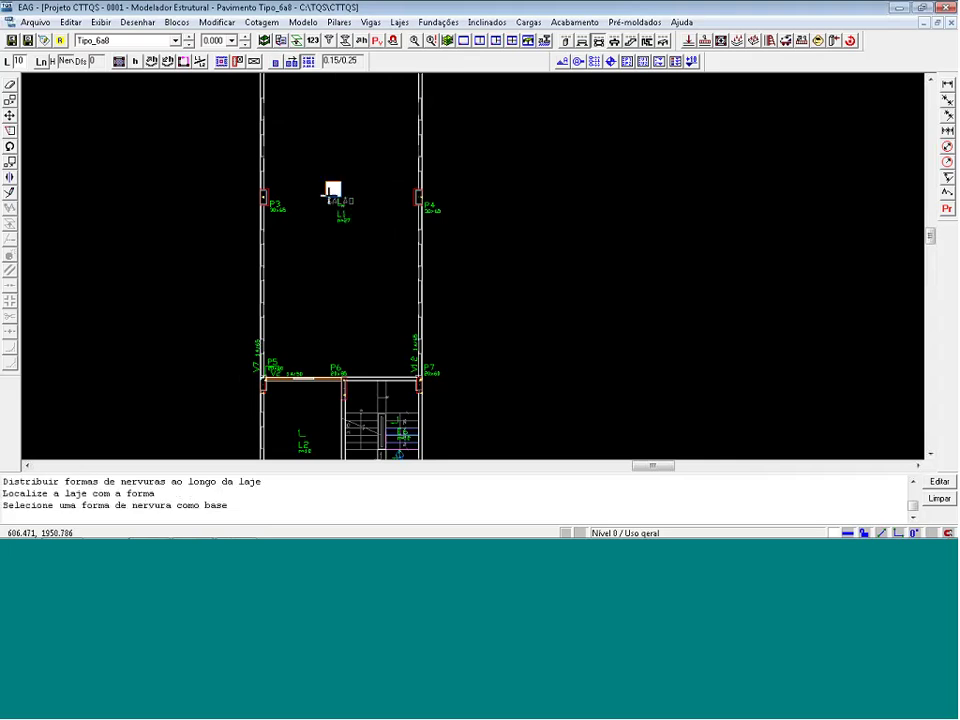
{"action": "left_click", "coordinate": [331, 192]}
{"action": "scroll", "coordinate": [324, 234], "scroll_direction": "down", "scroll_amount": 2}
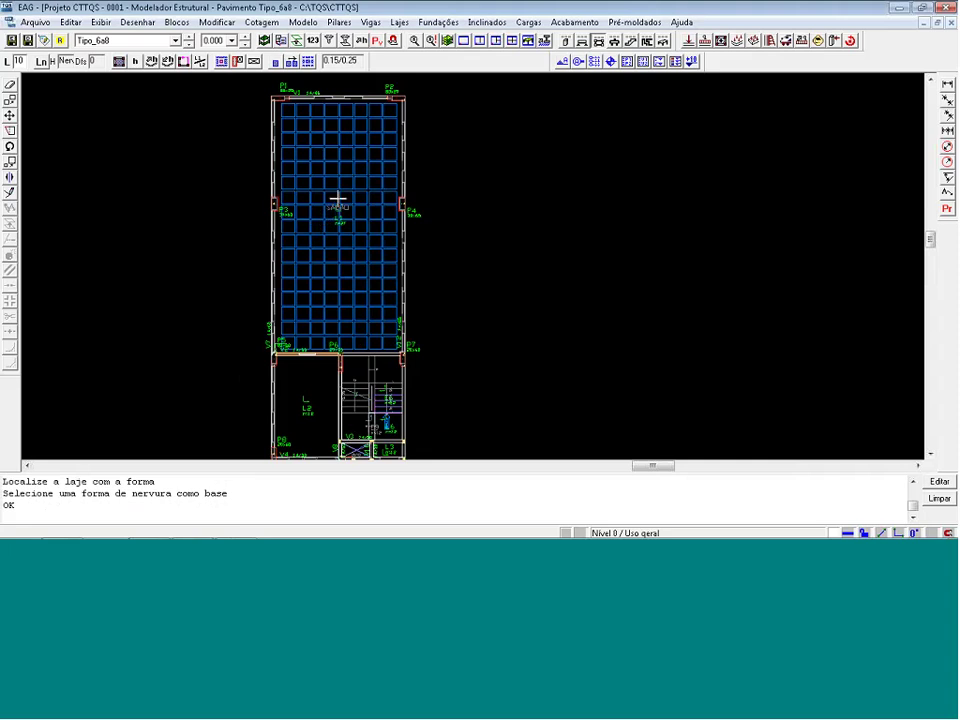
Filter the selection to rib forms and enclose all forms of slab L1 in a window for moving.
{"action": "left_click", "coordinate": [345, 41]}
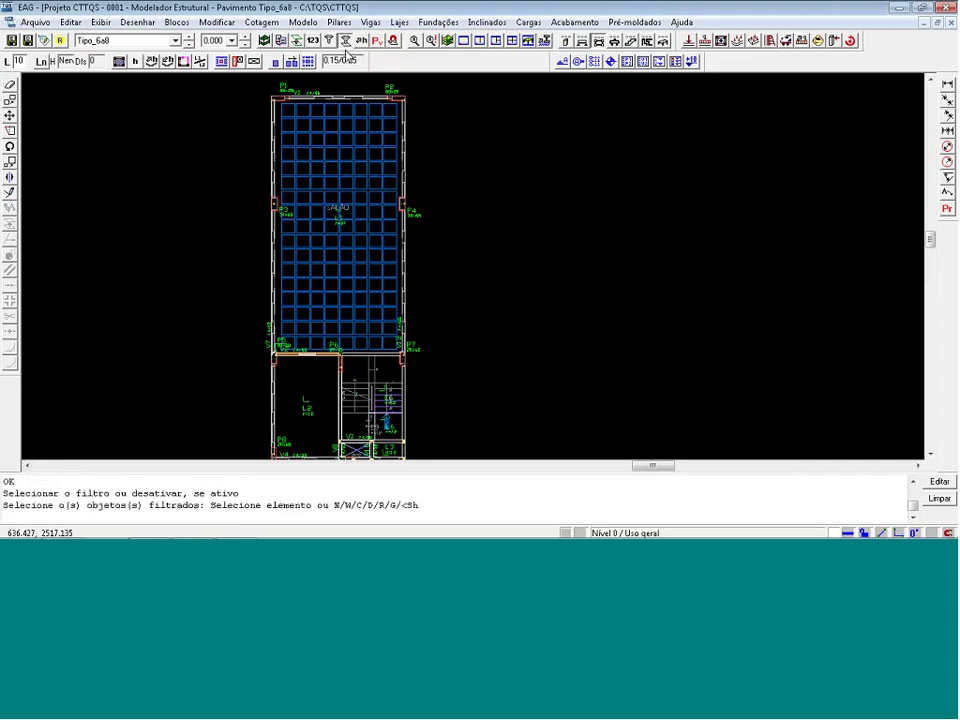
{"action": "left_click", "coordinate": [350, 155]}
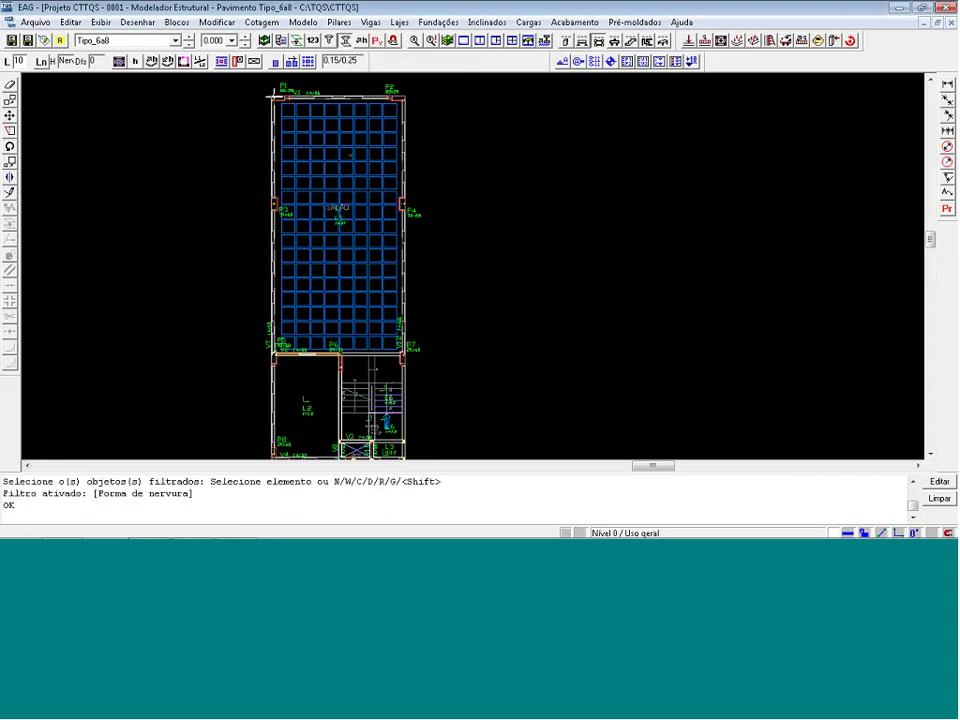
{"action": "left_click", "coordinate": [274, 97]}
{"action": "left_click", "coordinate": [409, 362]}
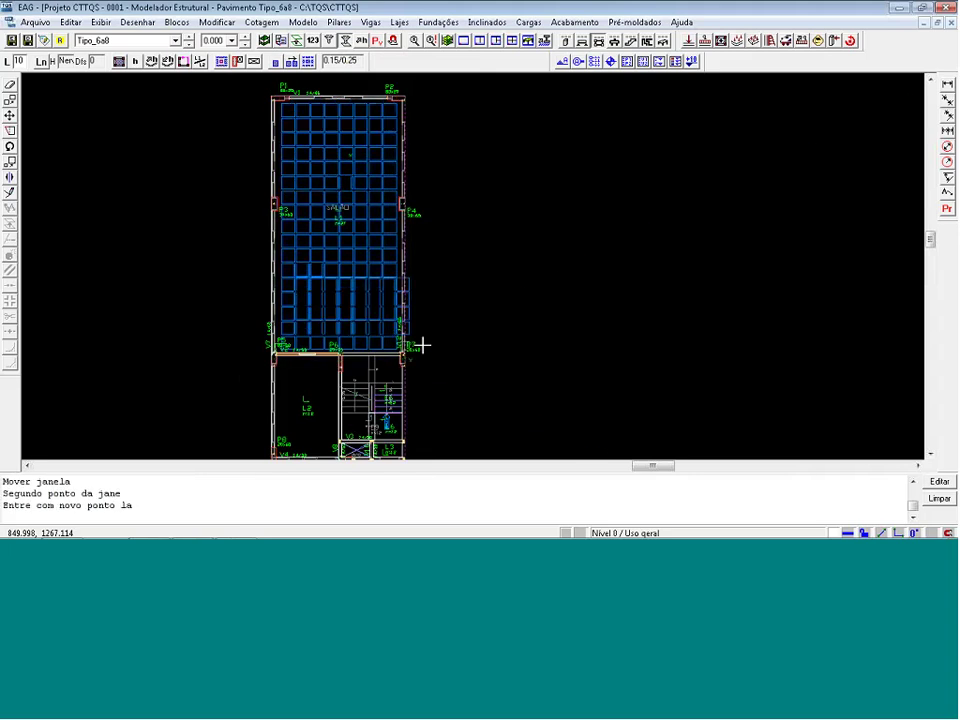
{"action": "left_click", "coordinate": [418, 336]}
Set the move's base point midway between the rib grid's opposite corners, near P5 and near P2.
{"action": "key", "text": "m"}
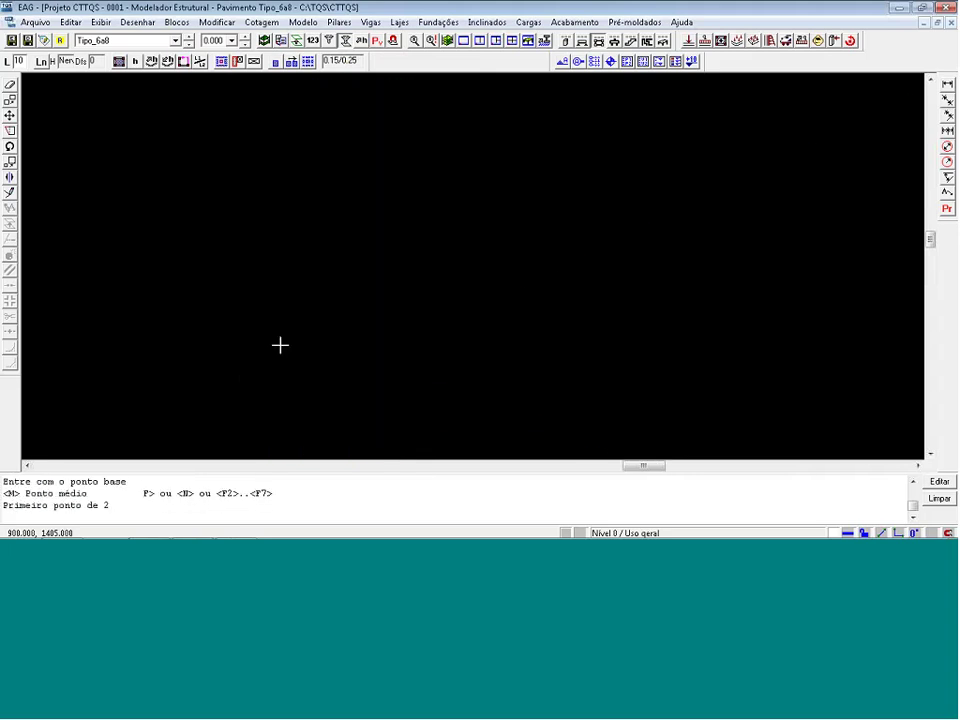
{"action": "scroll", "coordinate": [280, 345], "scroll_direction": "up", "scroll_amount": 4}
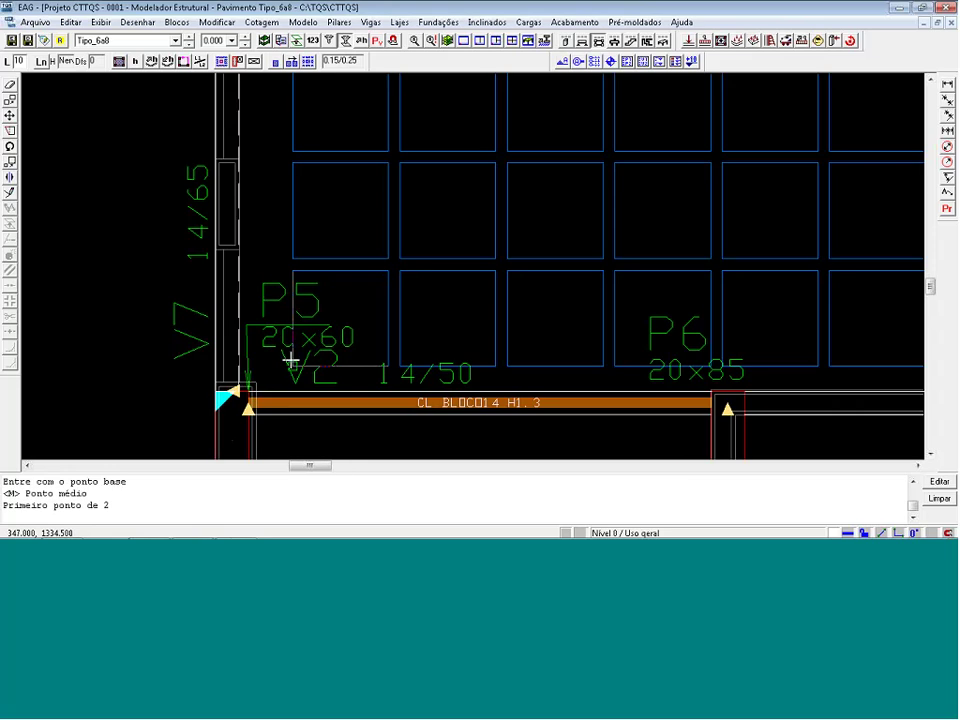
{"action": "left_click", "coordinate": [246, 364]}
{"action": "scroll", "coordinate": [246, 364], "scroll_direction": "down", "scroll_amount": 5}
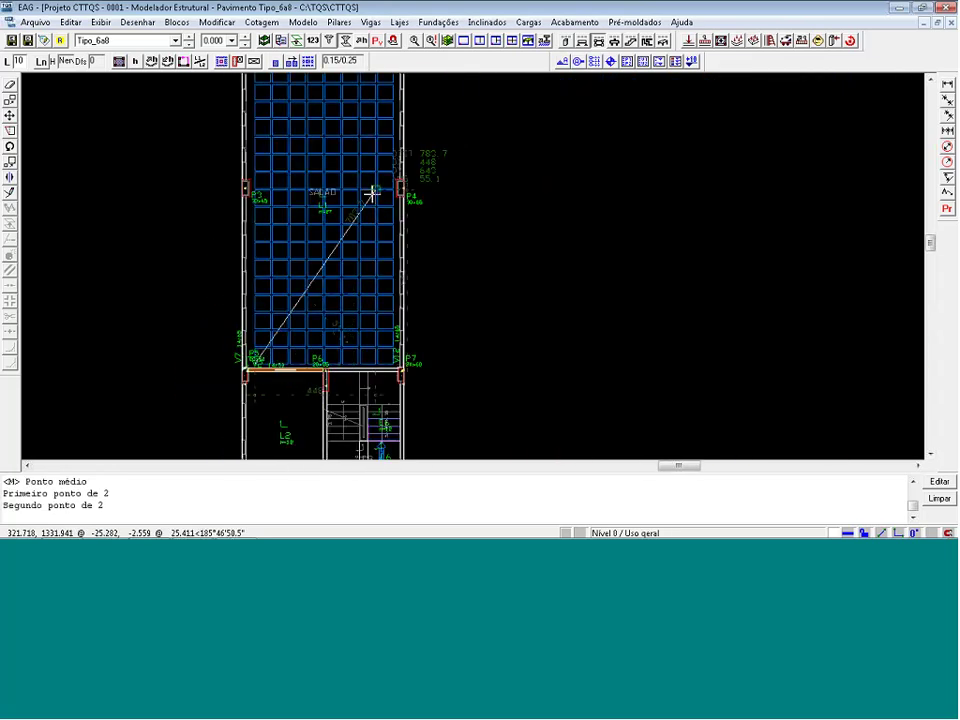
{"action": "scroll", "coordinate": [372, 194], "scroll_direction": "down", "scroll_amount": 2}
{"action": "scroll", "coordinate": [384, 122], "scroll_direction": "up", "scroll_amount": 5}
{"action": "left_click", "coordinate": [370, 163]}
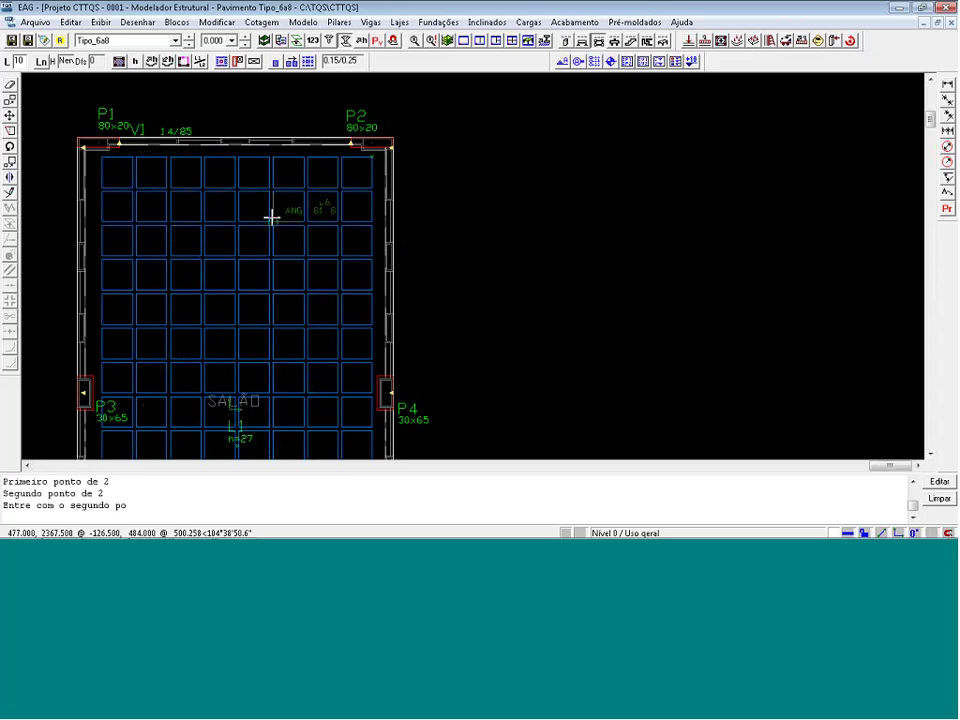
Move the rib forms to the midpoint between the slab's opposite corners at pillars P5 and P2, centring the grid in L1.
{"action": "key", "text": "m"}
{"action": "scroll", "coordinate": [312, 194], "scroll_direction": "down", "scroll_amount": 5}
{"action": "scroll", "coordinate": [225, 431], "scroll_direction": "up", "scroll_amount": 4}
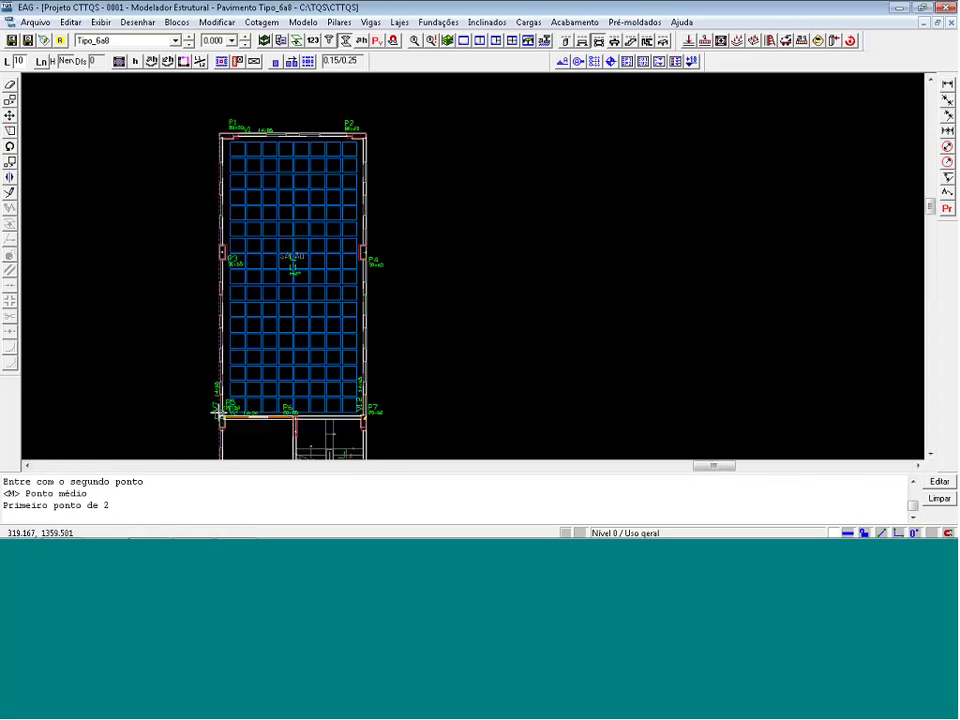
{"action": "scroll", "coordinate": [224, 428], "scroll_direction": "up", "scroll_amount": 4}
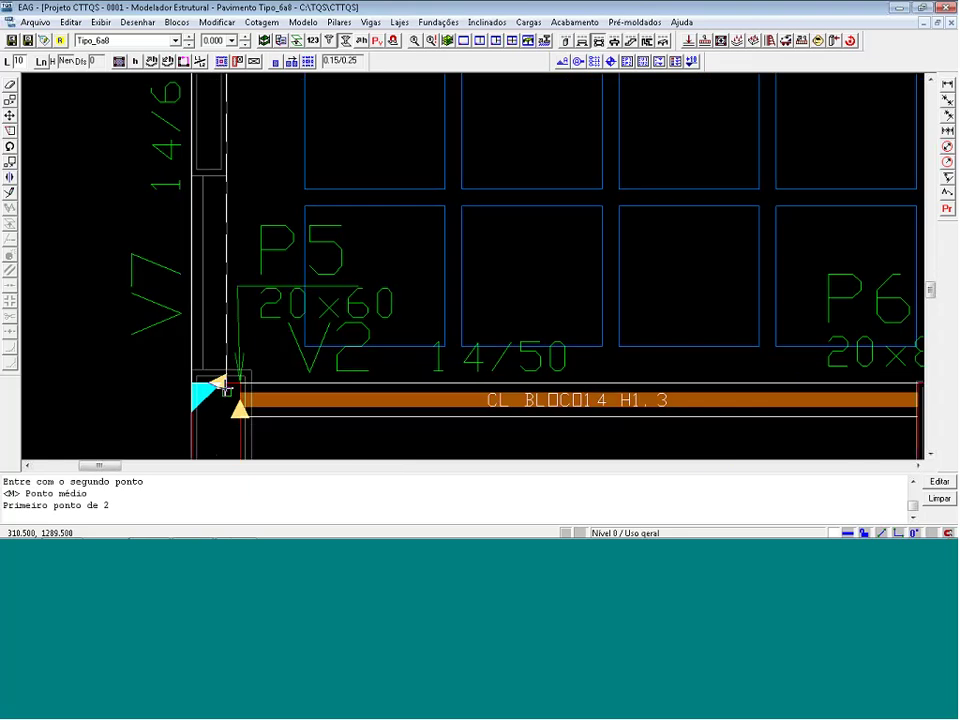
{"action": "scroll", "coordinate": [224, 385], "scroll_direction": "up", "scroll_amount": 2}
{"action": "left_click", "coordinate": [163, 403]}
{"action": "scroll", "coordinate": [158, 408], "scroll_direction": "down", "scroll_amount": 4}
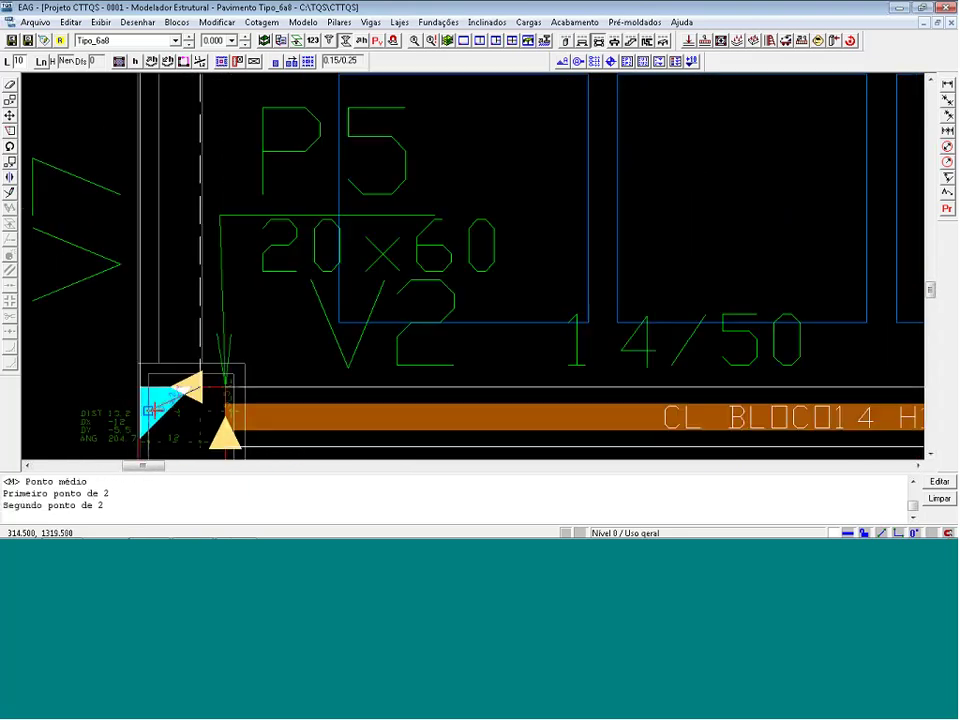
{"action": "scroll", "coordinate": [154, 410], "scroll_direction": "down", "scroll_amount": 6}
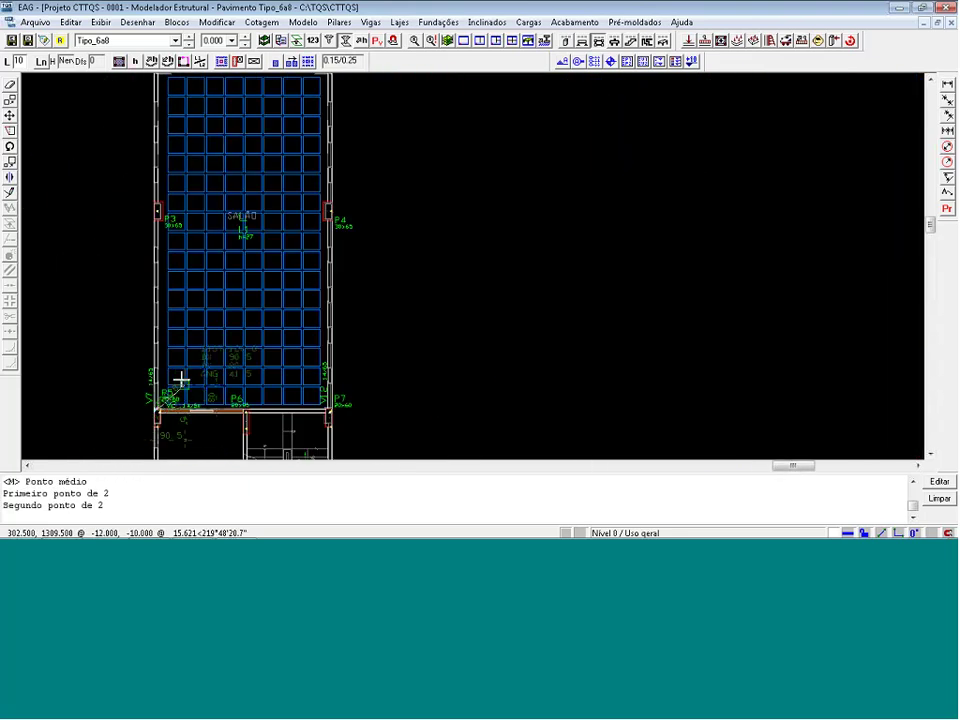
{"action": "scroll", "coordinate": [262, 165], "scroll_direction": "up", "scroll_amount": 5}
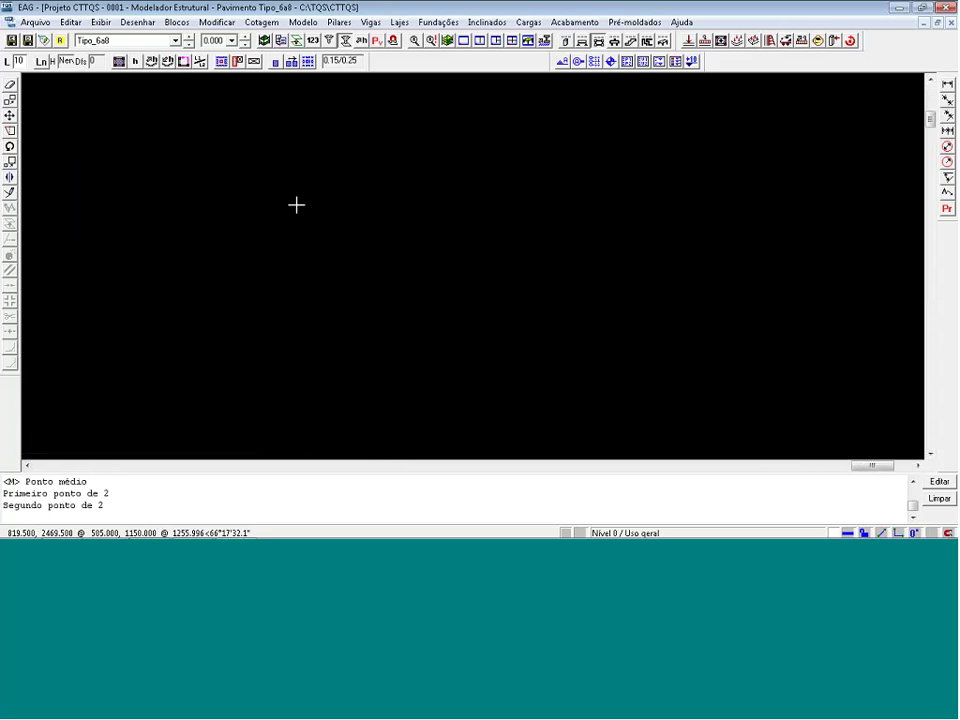
{"action": "scroll", "coordinate": [400, 212], "scroll_direction": "up", "scroll_amount": 1}
{"action": "left_click", "coordinate": [407, 210]}
{"action": "scroll", "coordinate": [574, 222], "scroll_direction": "down", "scroll_amount": 4}
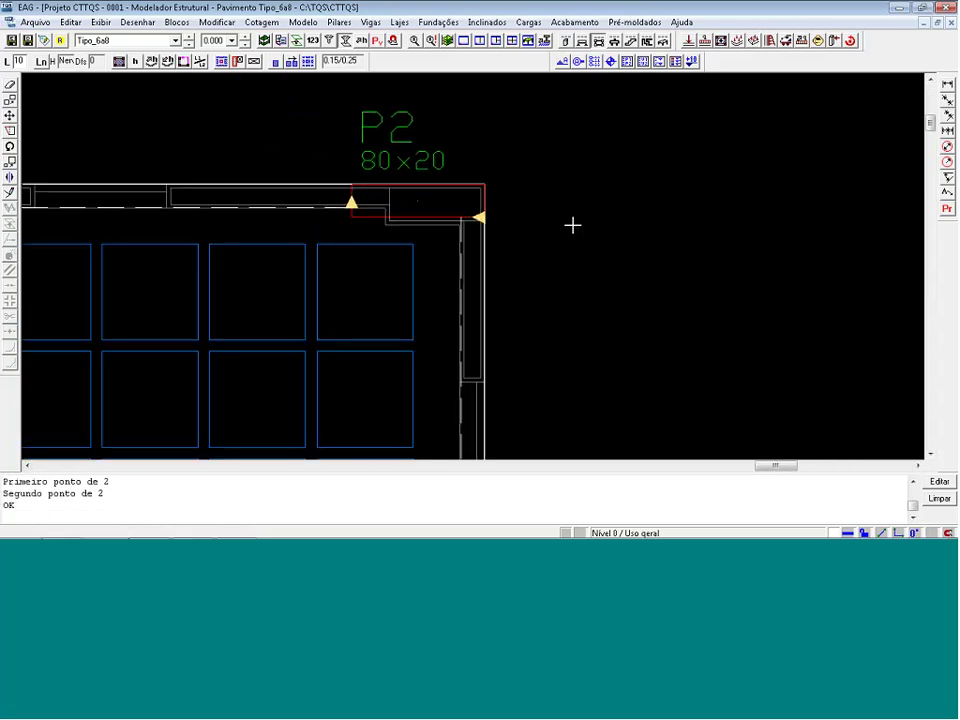
Turn on the display of trapezoidal ribs for slabs in the formwork plan's visualization parameters.
{"action": "scroll", "coordinate": [575, 222], "scroll_direction": "down", "scroll_amount": 5}
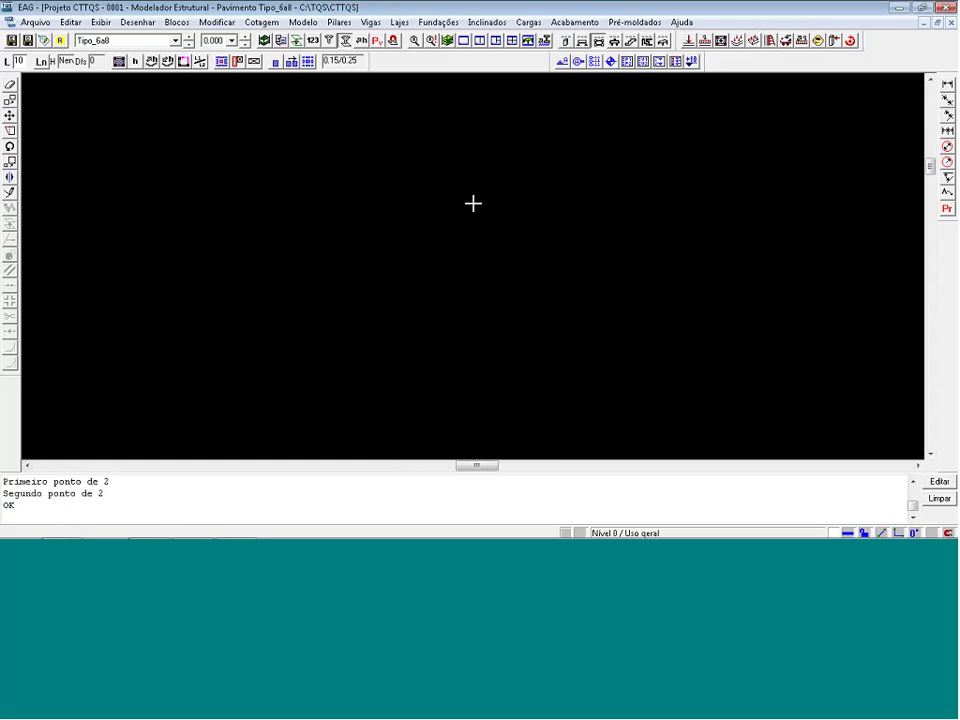
{"action": "scroll", "coordinate": [500, 362], "scroll_direction": "up", "scroll_amount": 1}
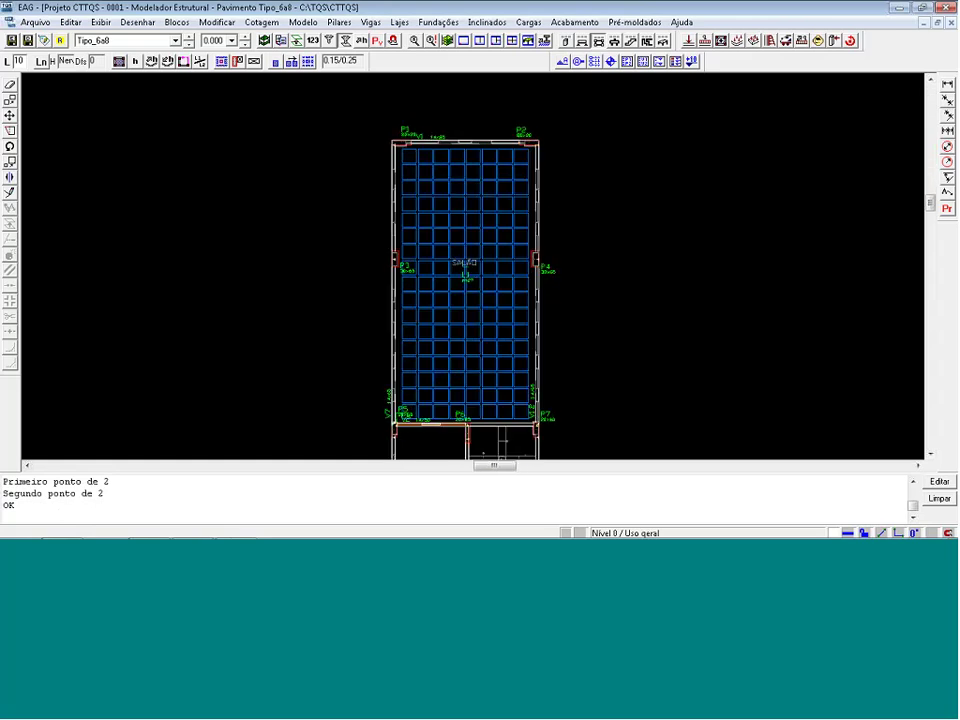
{"action": "left_click", "coordinate": [377, 41]}
{"action": "left_click", "coordinate": [350, 174]}
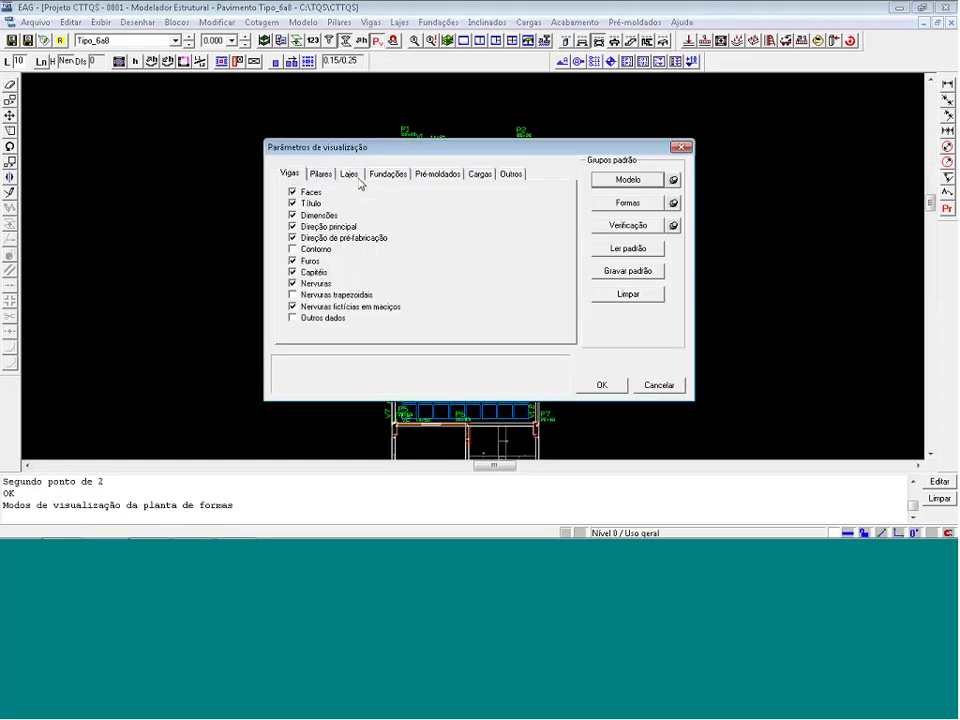
{"action": "mouse_move", "coordinate": [295, 299]}
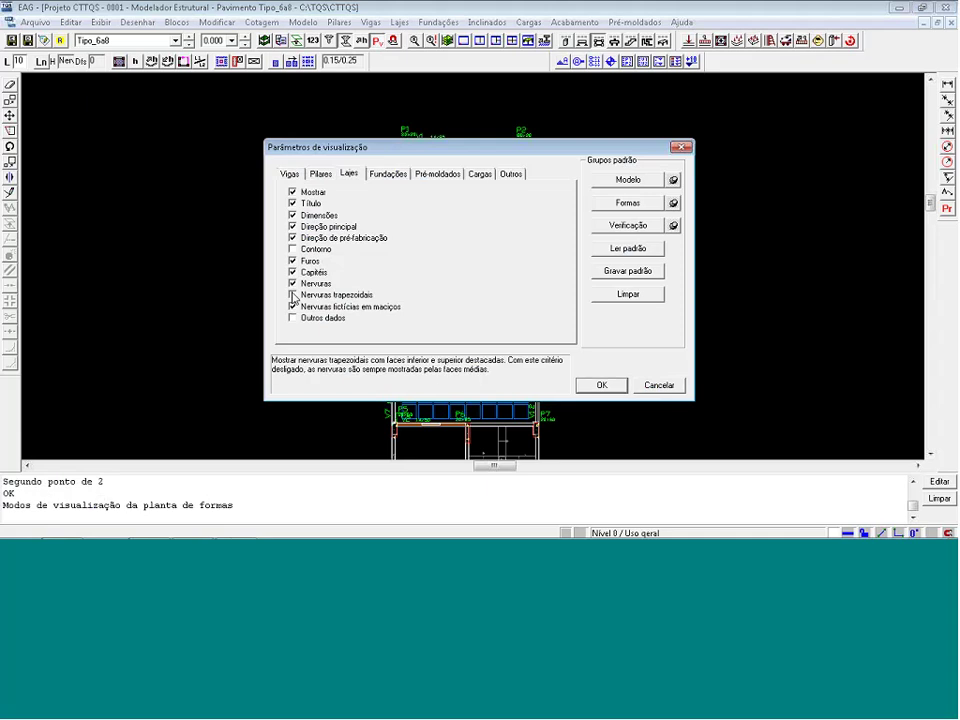
{"action": "left_click", "coordinate": [600, 386]}
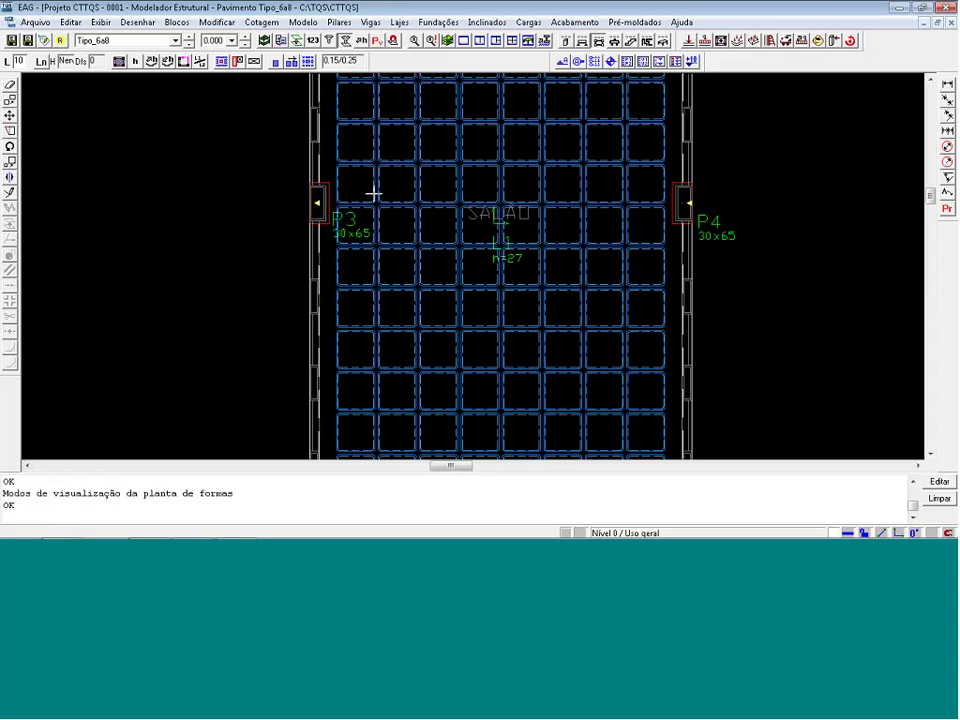
Try deleting the two-column, four-row block of rib forms beside pillar P3, and undo the deletions.
{"action": "scroll", "coordinate": [414, 195], "scroll_direction": "up", "scroll_amount": 1}
{"action": "scroll", "coordinate": [474, 96], "scroll_direction": "up", "scroll_amount": 1}
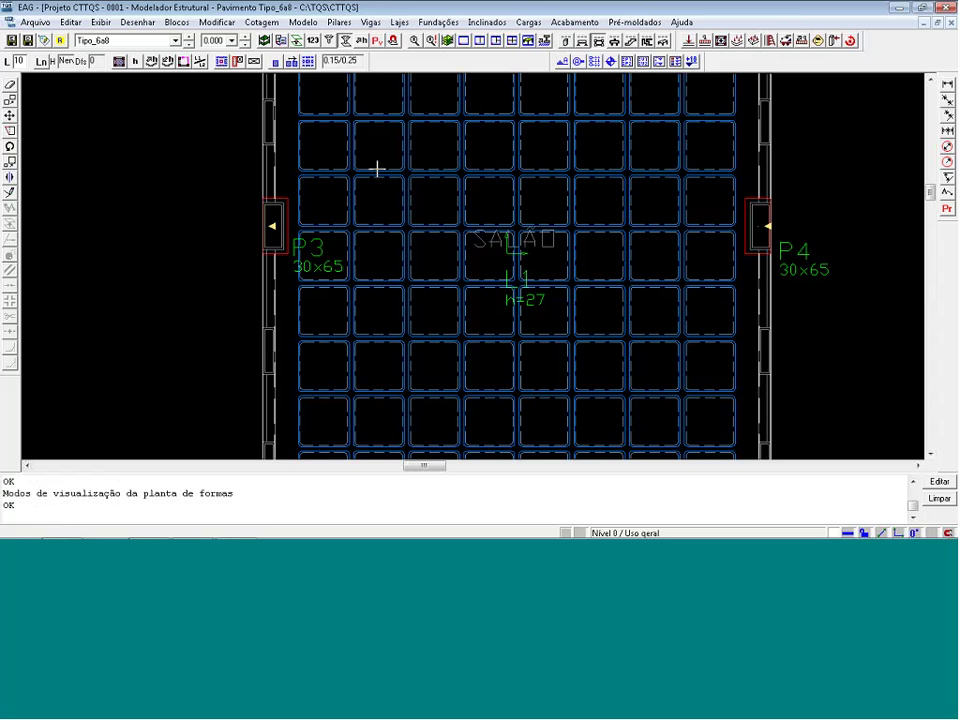
{"action": "key", "text": "Delete"}
{"action": "left_click", "coordinate": [369, 195]}
{"action": "left_click", "coordinate": [351, 194]}
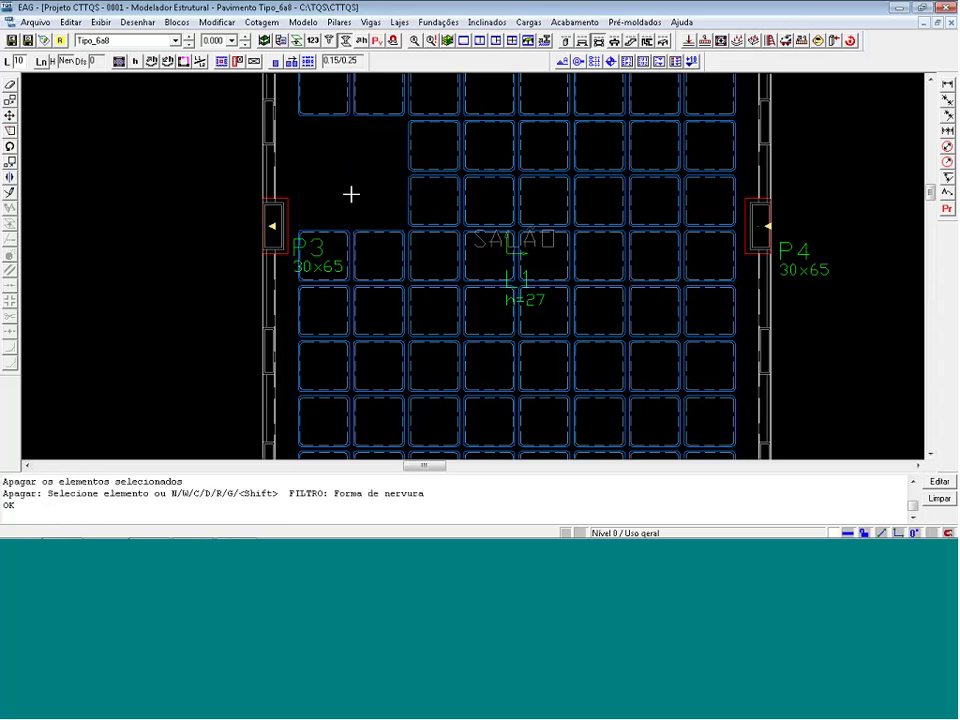
{"action": "left_click", "coordinate": [352, 237]}
{"action": "left_click", "coordinate": [350, 237]}
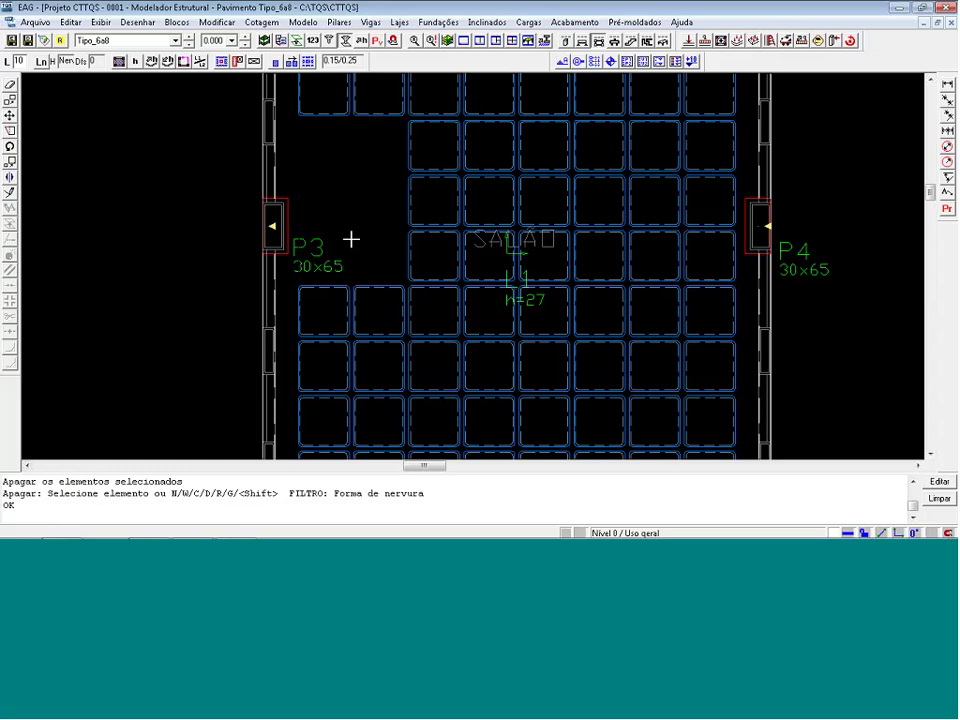
{"action": "left_click", "coordinate": [351, 308]}
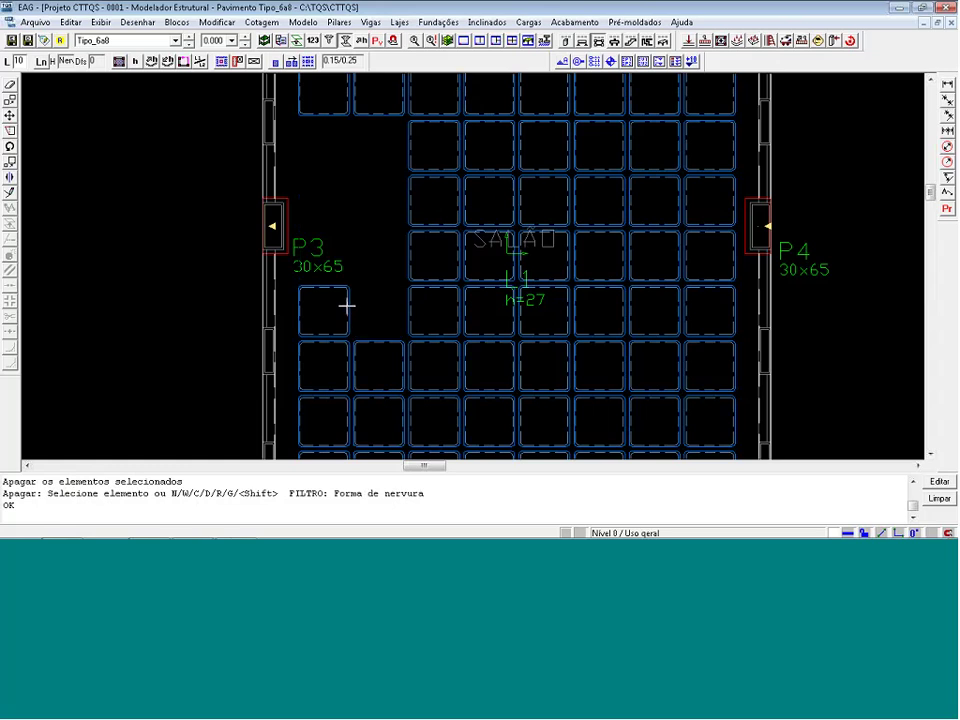
{"action": "left_click", "coordinate": [346, 305]}
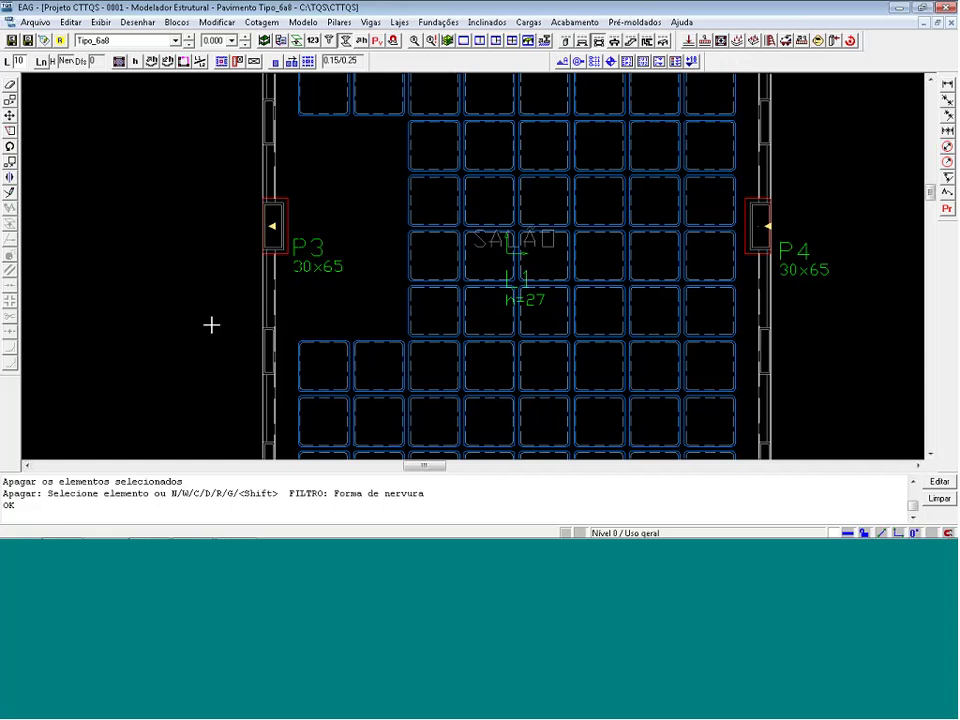
{"action": "key", "text": "ctrl+z"}
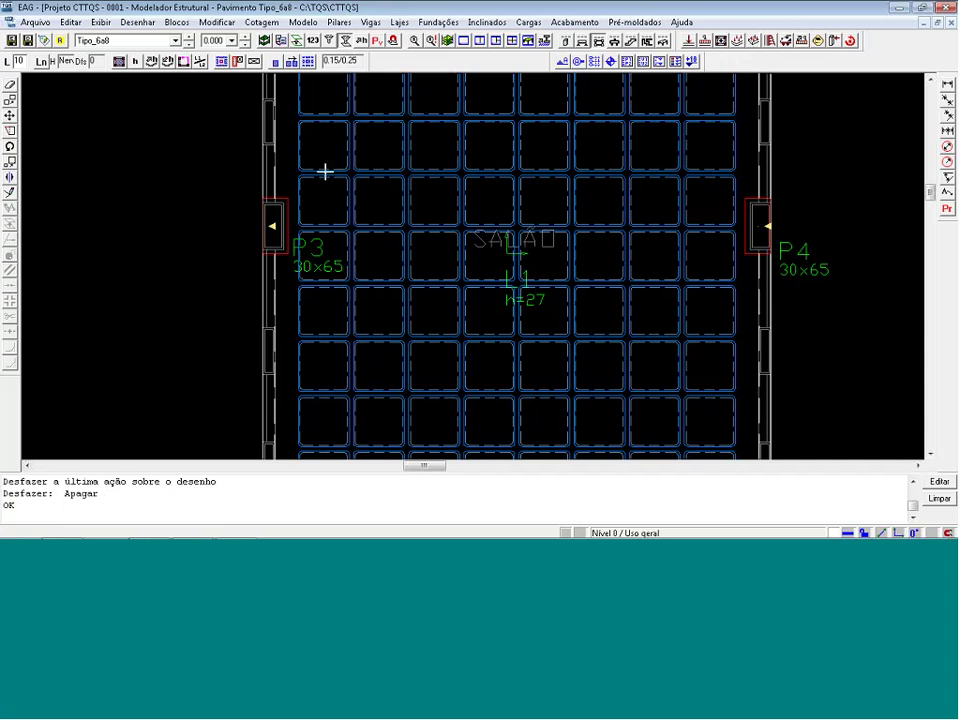
Delete the four rib forms of the outer column beside pillar P3 and the matching four beside pillar P4.
{"action": "key", "text": "Delete"}
{"action": "key", "text": "Delete"}
{"action": "key", "text": "Delete"}
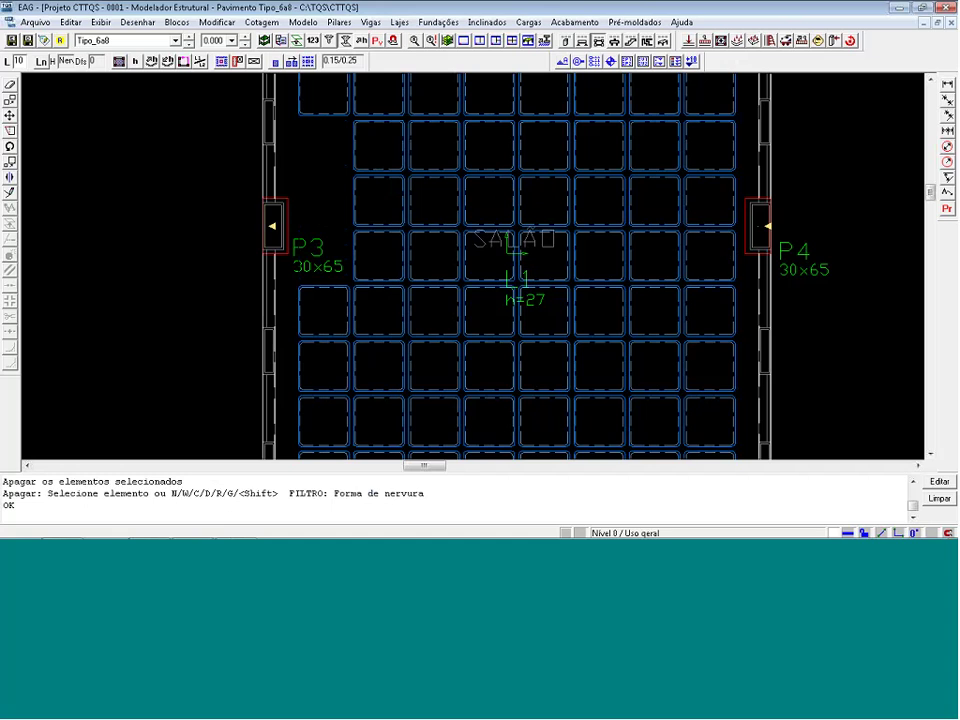
{"action": "left_click", "coordinate": [328, 295]}
{"action": "left_click", "coordinate": [708, 287]}
{"action": "left_click", "coordinate": [711, 278]}
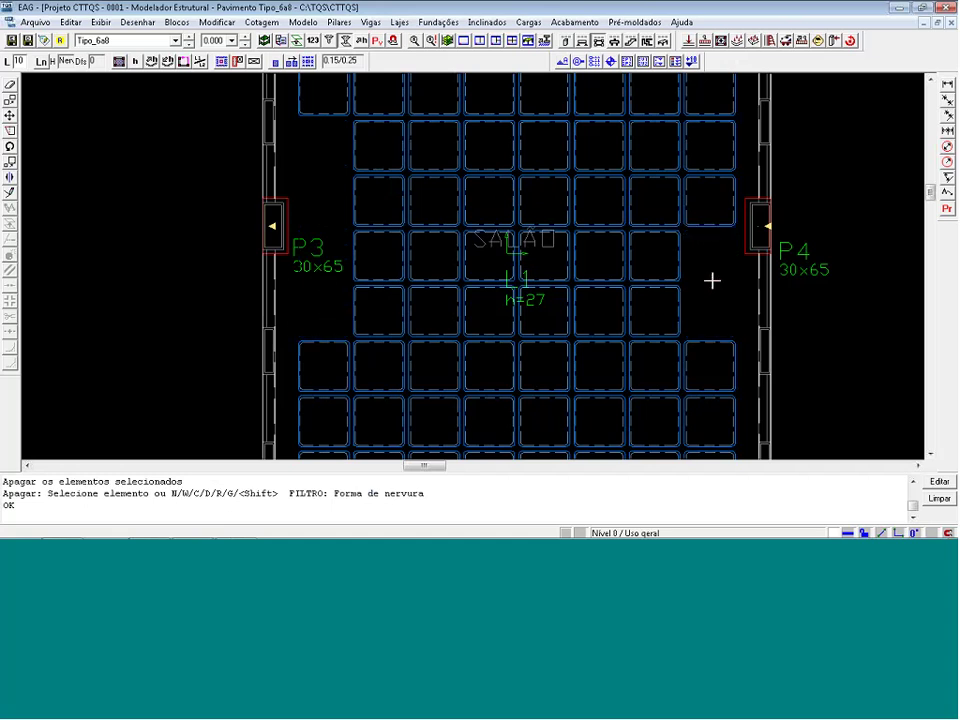
{"action": "left_click", "coordinate": [717, 200]}
{"action": "left_click", "coordinate": [714, 172]}
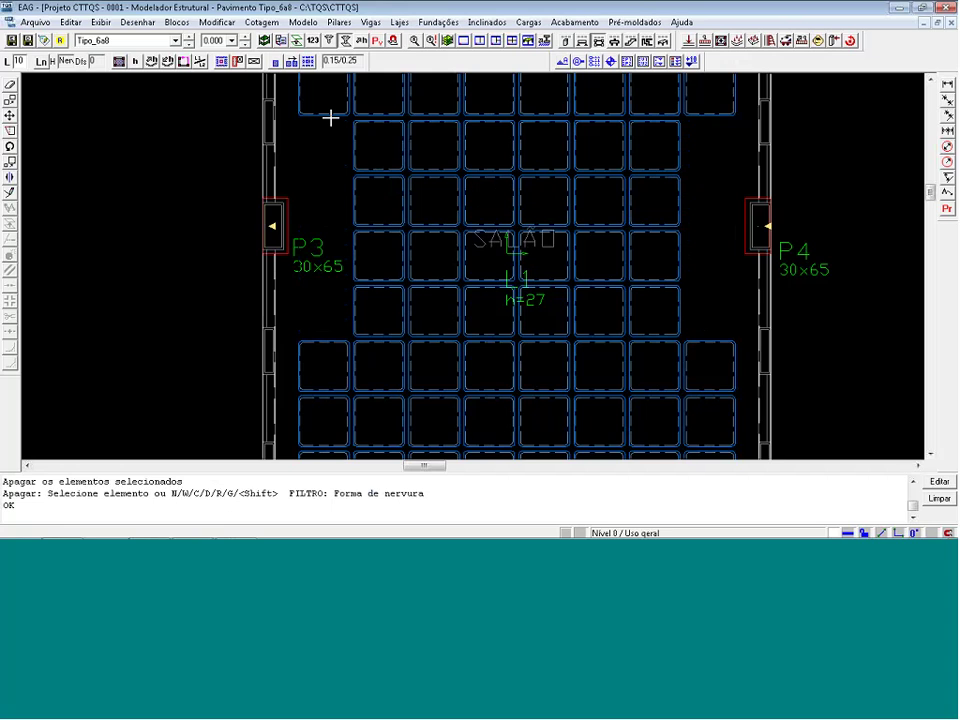
{"action": "left_click", "coordinate": [277, 64]}
{"action": "left_click", "coordinate": [295, 126]}
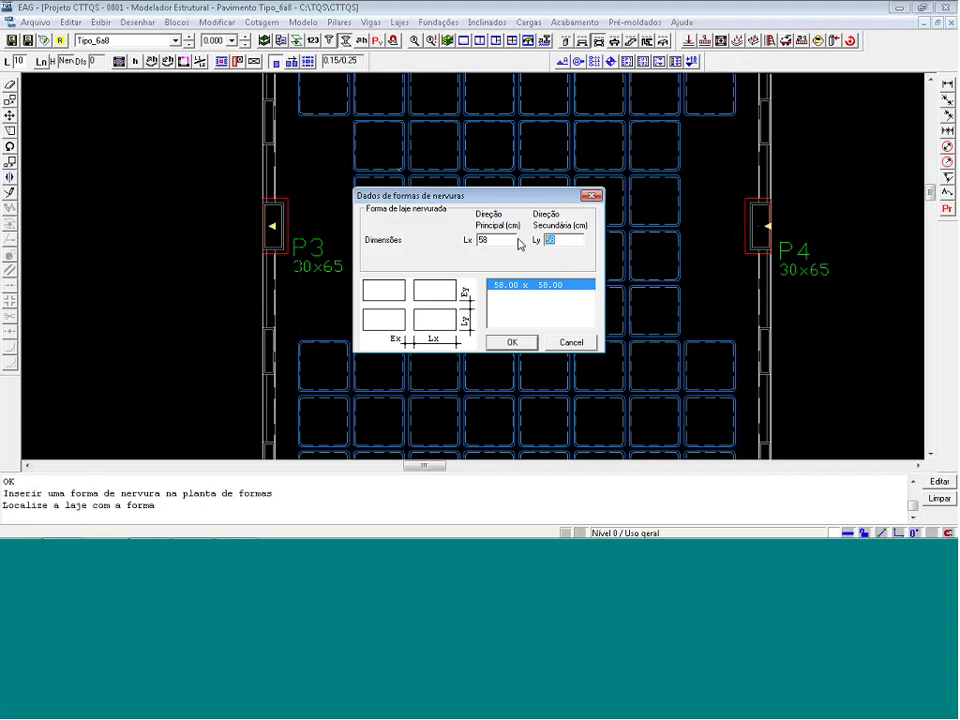
{"action": "left_click", "coordinate": [507, 342]}
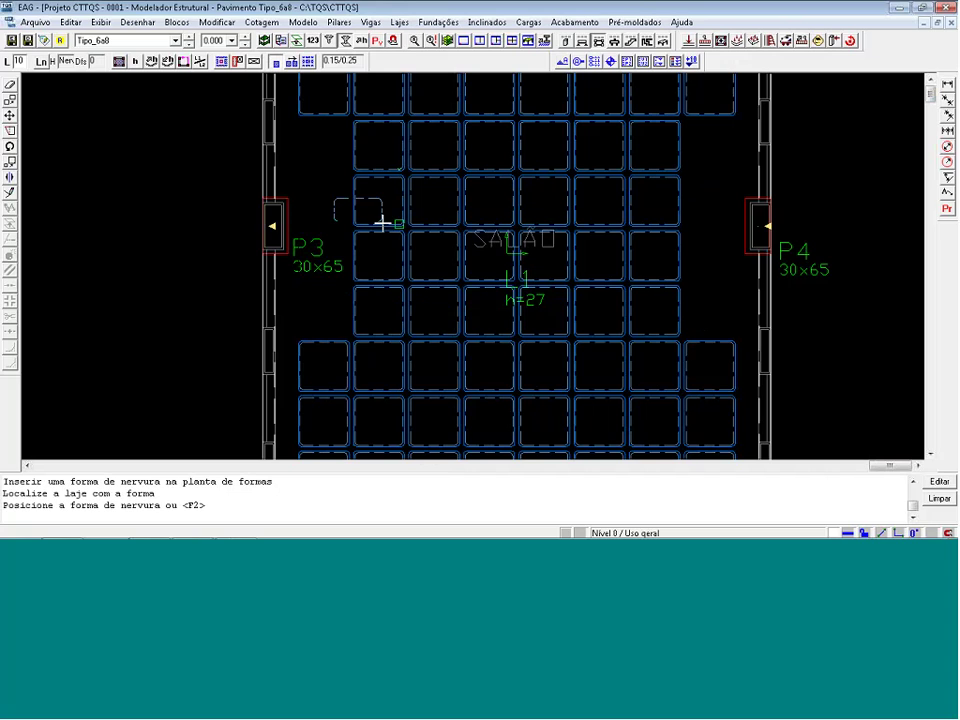
{"action": "key", "text": "Return"}
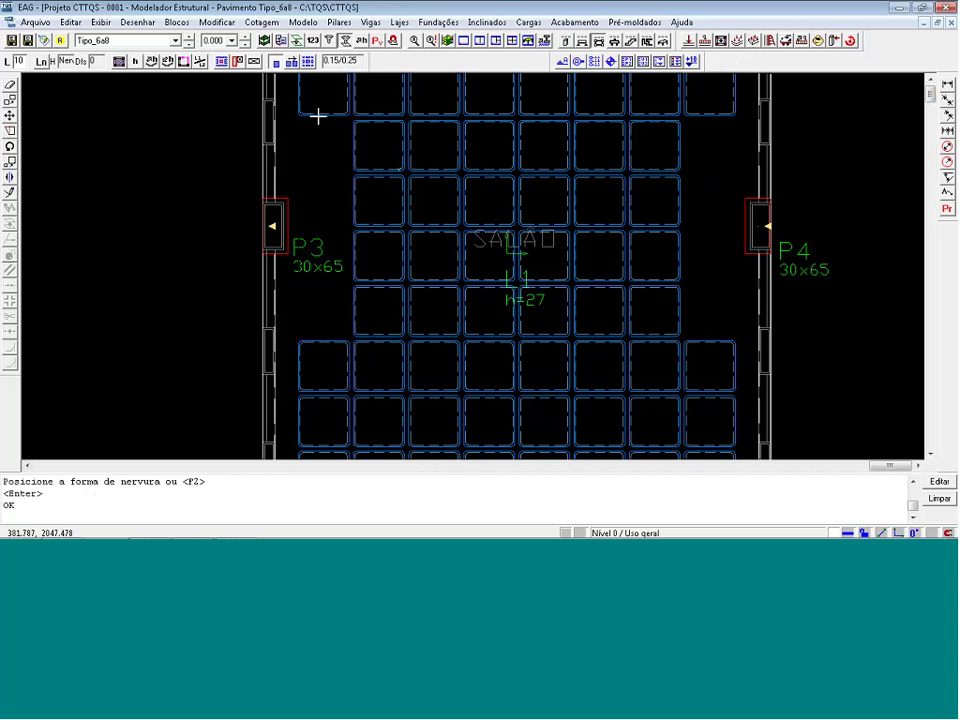
Copy the full rib form above the gap at pillar P3 downward as a 58 x 29 cm form.
{"action": "left_click", "coordinate": [292, 62]}
{"action": "left_click", "coordinate": [312, 98]}
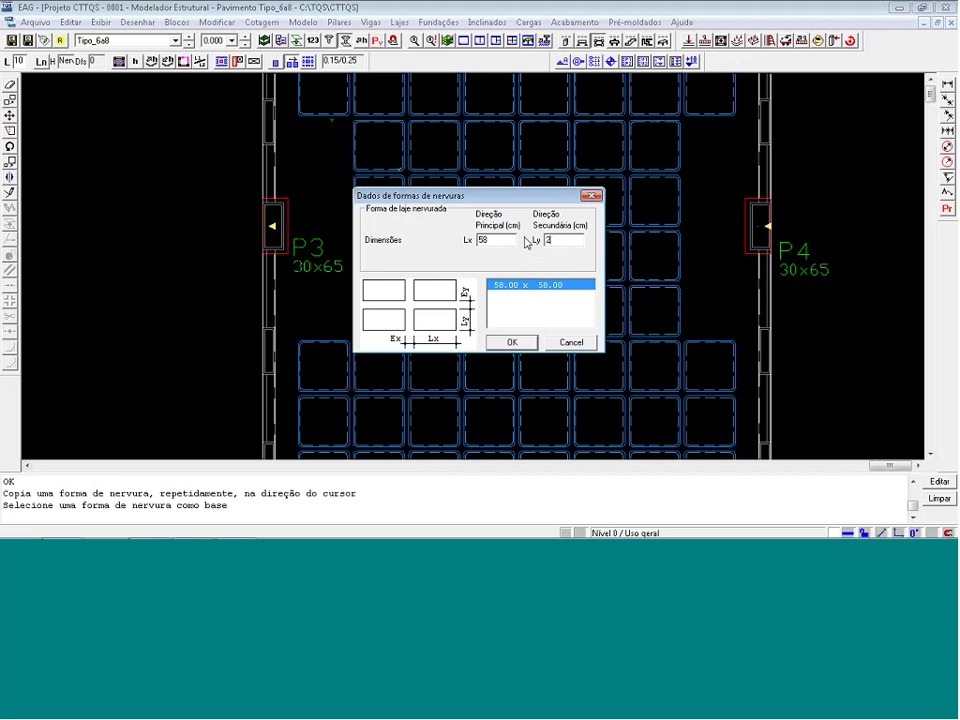
{"action": "type", "text": "2"}
{"action": "left_click", "coordinate": [511, 342]}
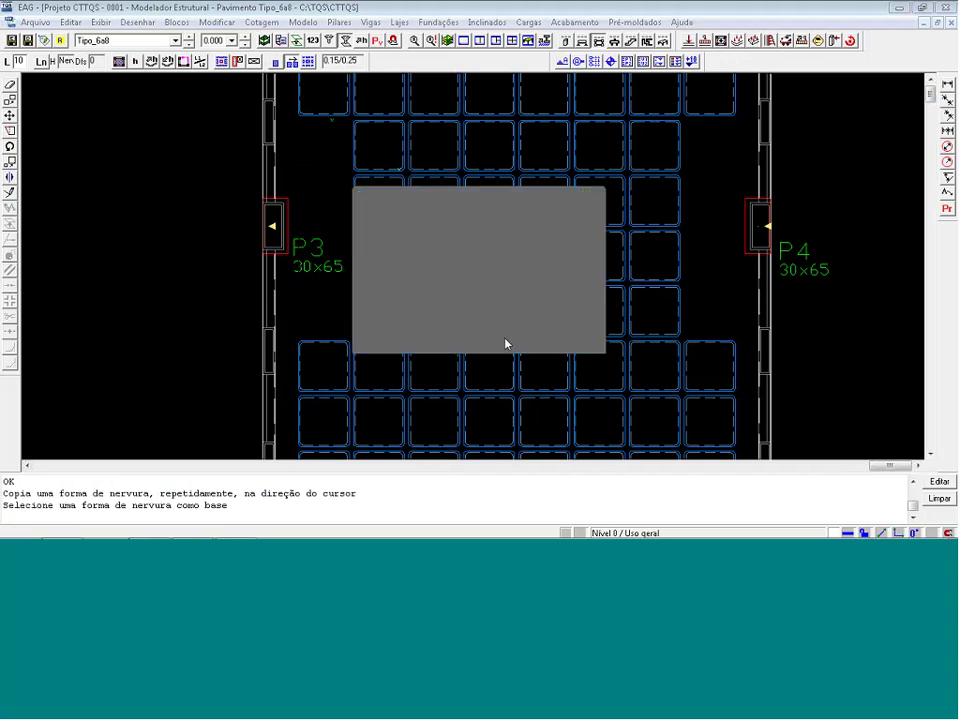
{"action": "key", "text": "Return"}
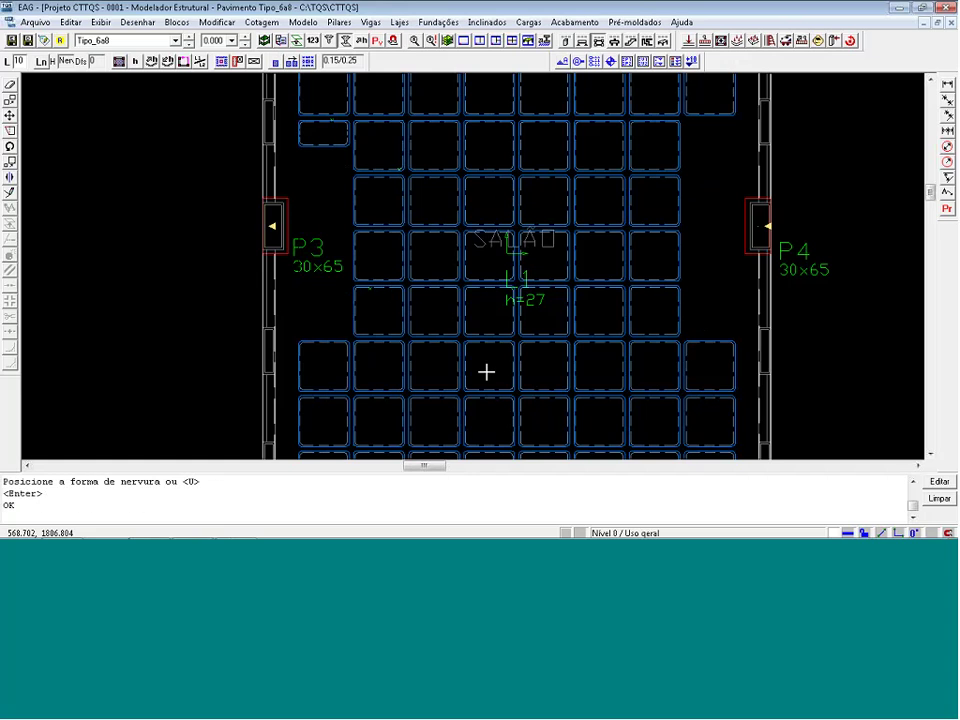
Copy the full rib form below the gap at pillar P3 upward as a 58 x 29 cm form.
{"action": "key", "text": "Return"}
{"action": "left_click", "coordinate": [318, 340]}
{"action": "left_click", "coordinate": [548, 286]}
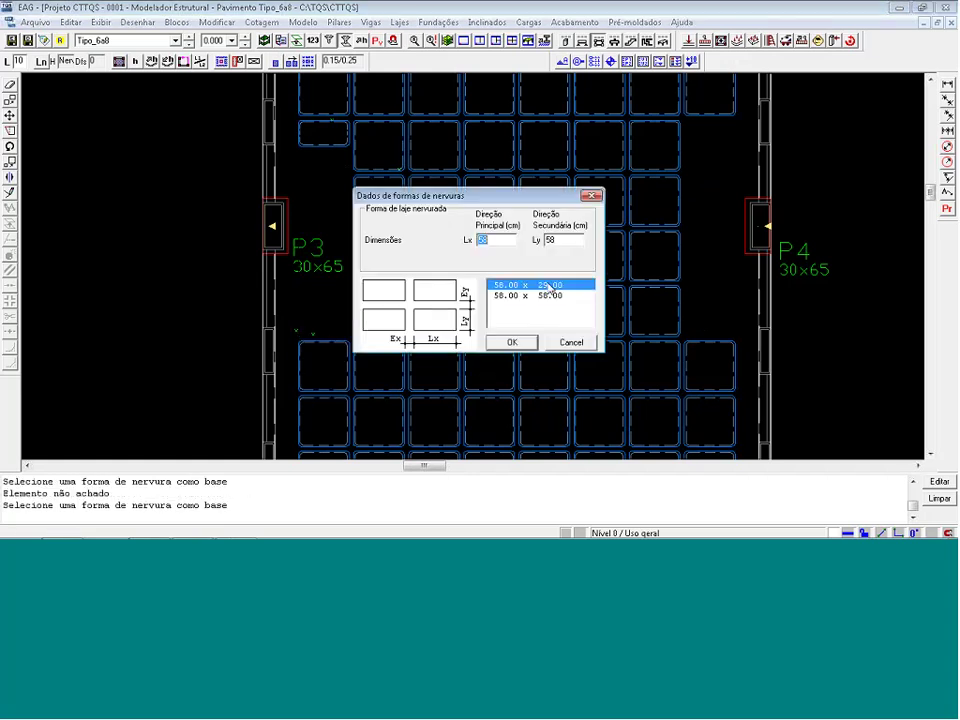
{"action": "left_click", "coordinate": [507, 341]}
{"action": "left_click", "coordinate": [330, 287]}
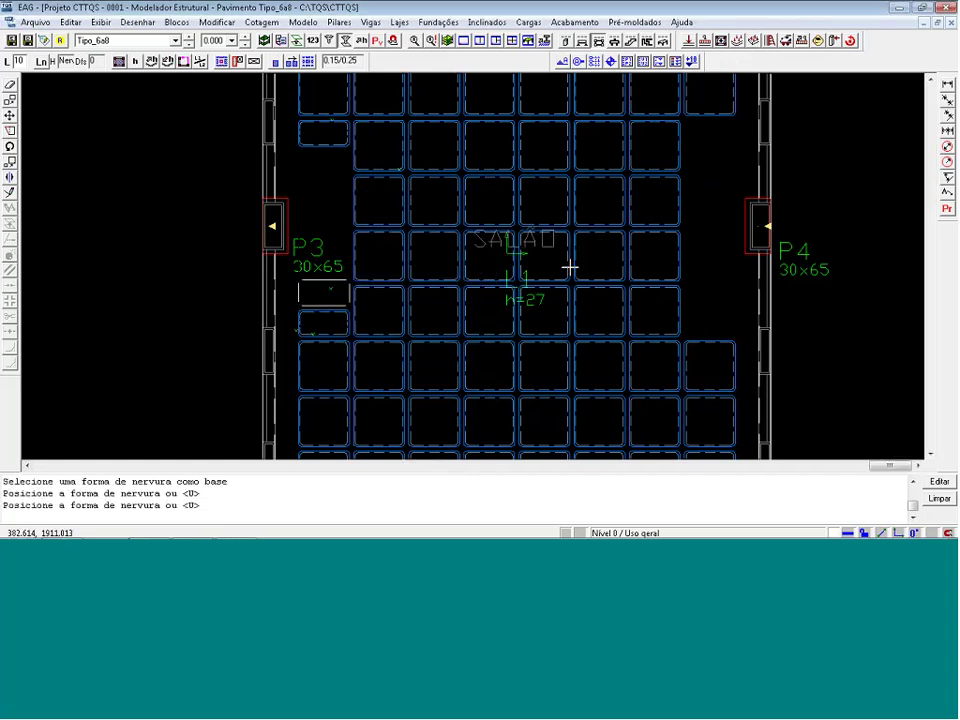
{"action": "key", "text": "Return"}
Copy the full rib form below the gap at pillar P4 upward as a 58 x 29 cm form.
{"action": "key", "text": "Return"}
{"action": "left_click", "coordinate": [710, 364]}
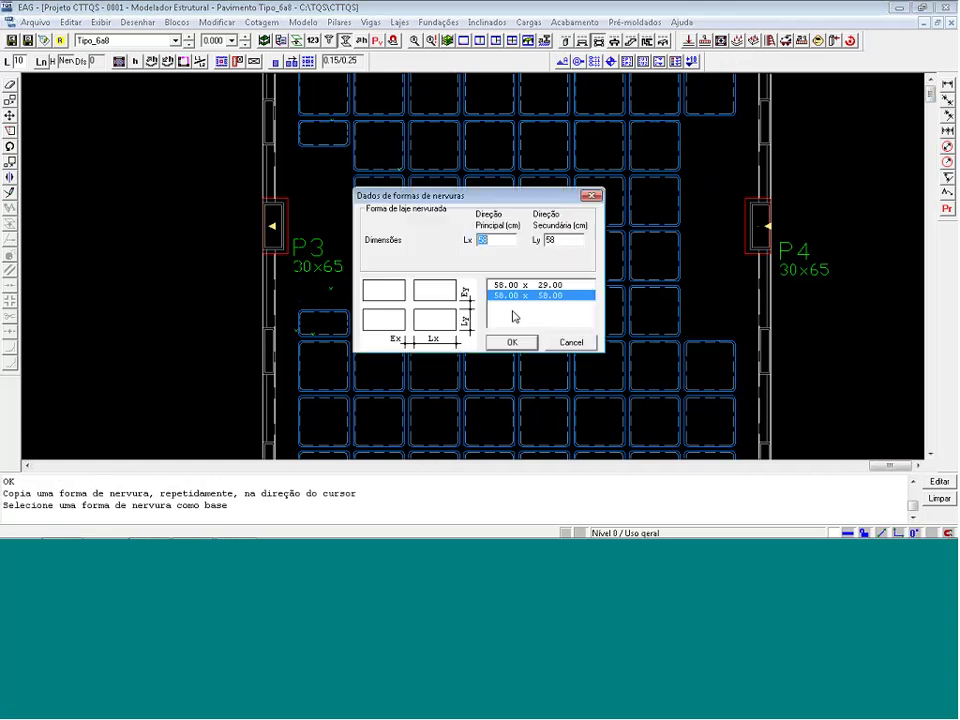
{"action": "left_click", "coordinate": [524, 286]}
{"action": "left_click", "coordinate": [513, 343]}
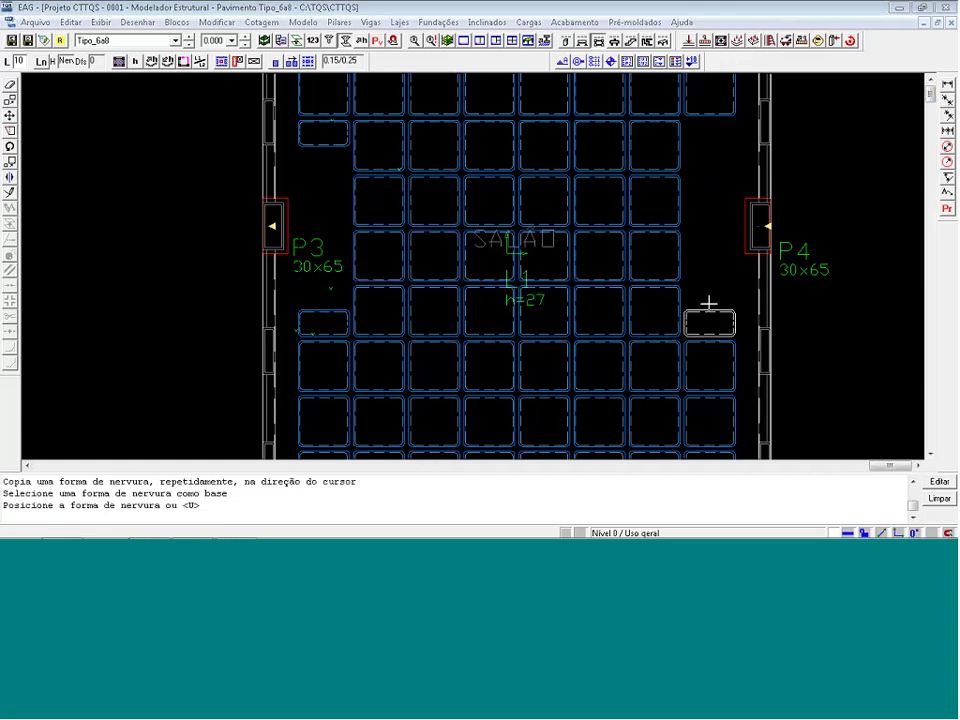
{"action": "left_click", "coordinate": [707, 306]}
{"action": "key", "text": "Return"}
{"action": "left_click", "coordinate": [719, 117]}
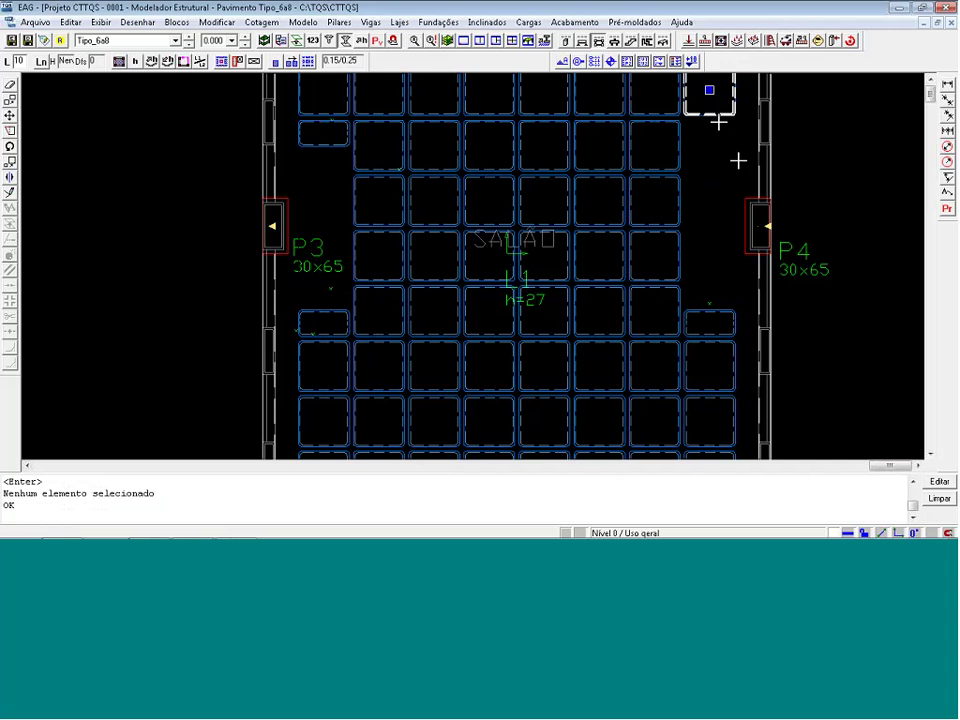
{"action": "right_click", "coordinate": [735, 158]}
{"action": "left_click", "coordinate": [720, 201]}
{"action": "key", "text": "Escape"}
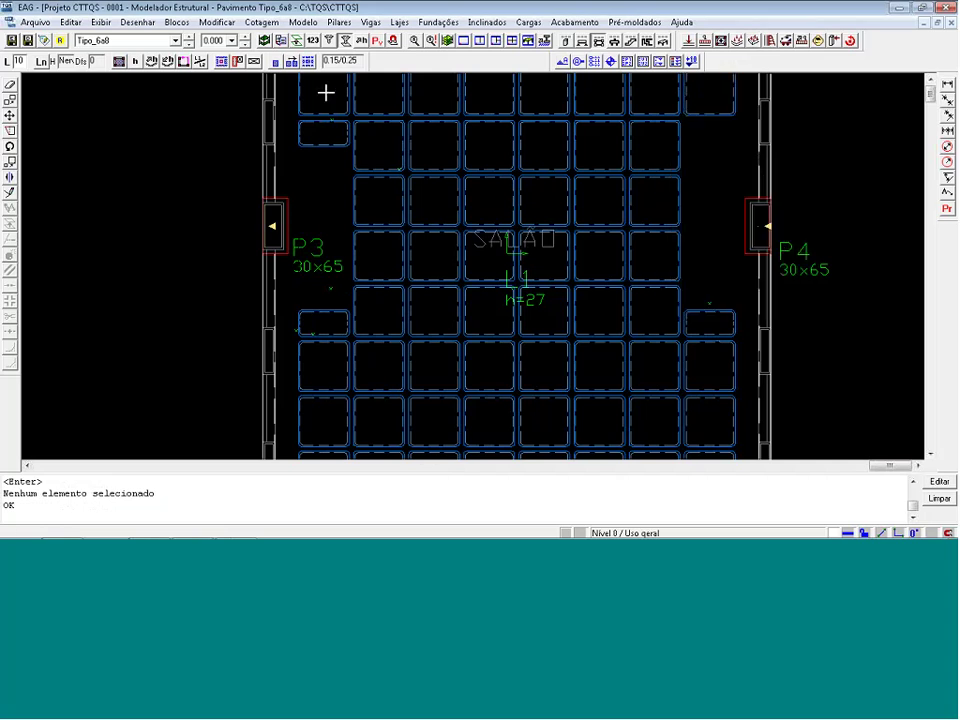
Copy the full rib form above the gap at pillar P4 downward as a 58 x 29 cm form.
{"action": "left_click", "coordinate": [291, 62]}
{"action": "left_click", "coordinate": [719, 110]}
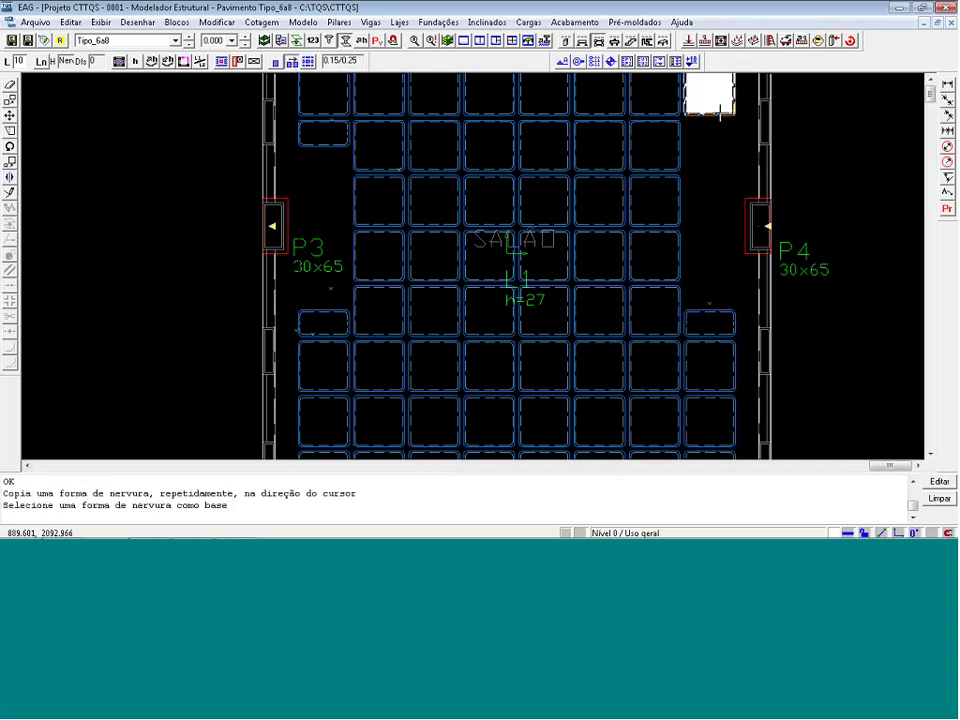
{"action": "left_click", "coordinate": [565, 285]}
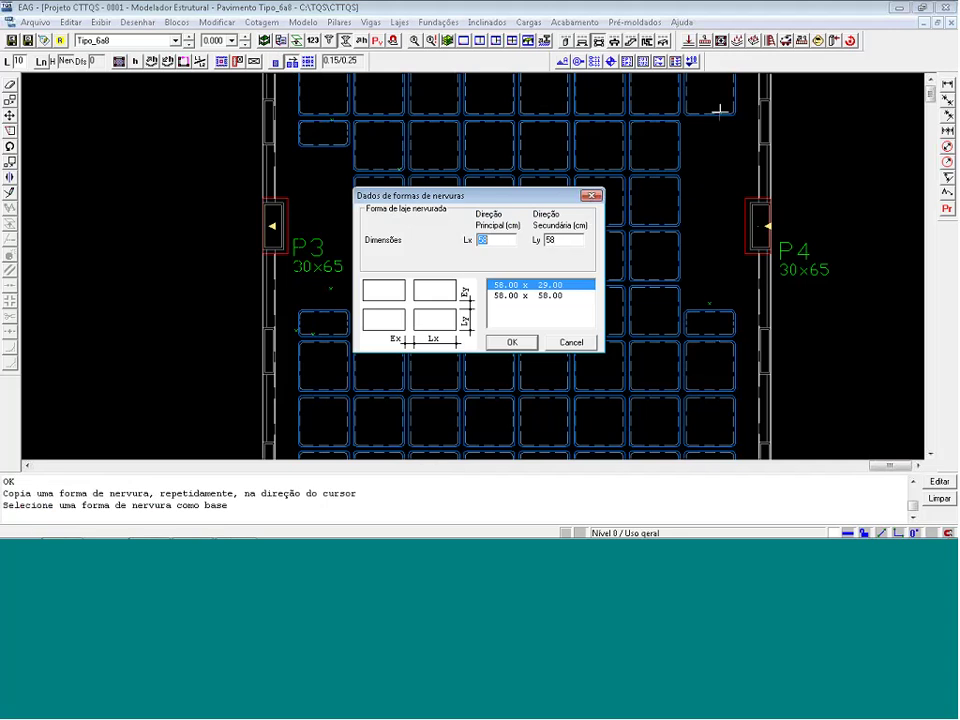
{"action": "left_click", "coordinate": [511, 342]}
{"action": "key", "text": "Return"}
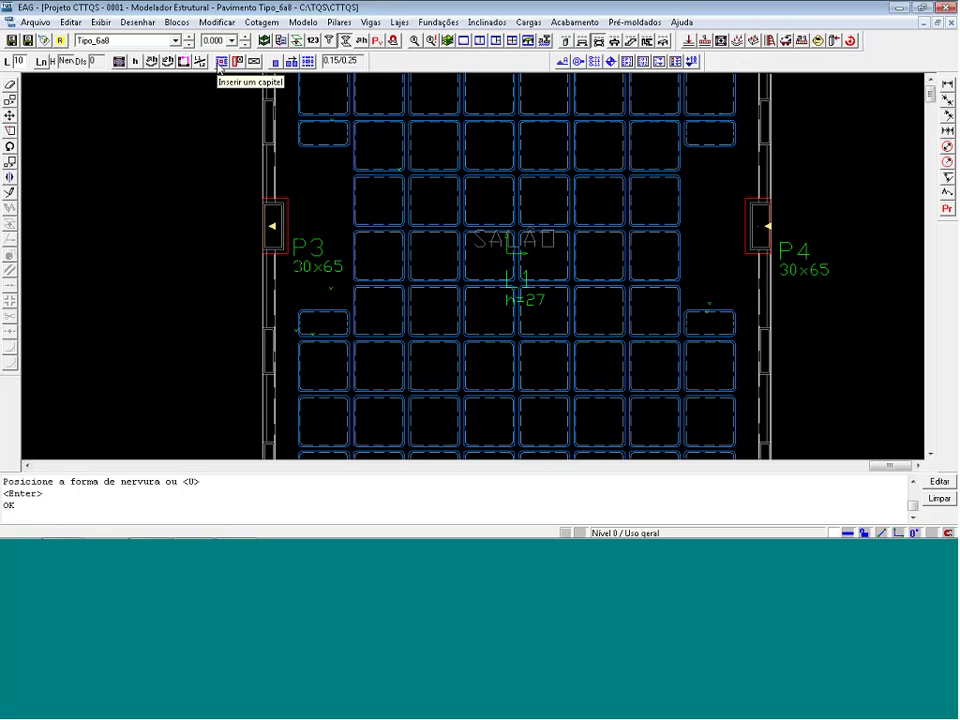
Start a capital at P3 with thickness 0 and inertia divisor 0, its first corner where the upper short form's bottom line meets the adjacent full-form column.
{"action": "left_click", "coordinate": [221, 62]}
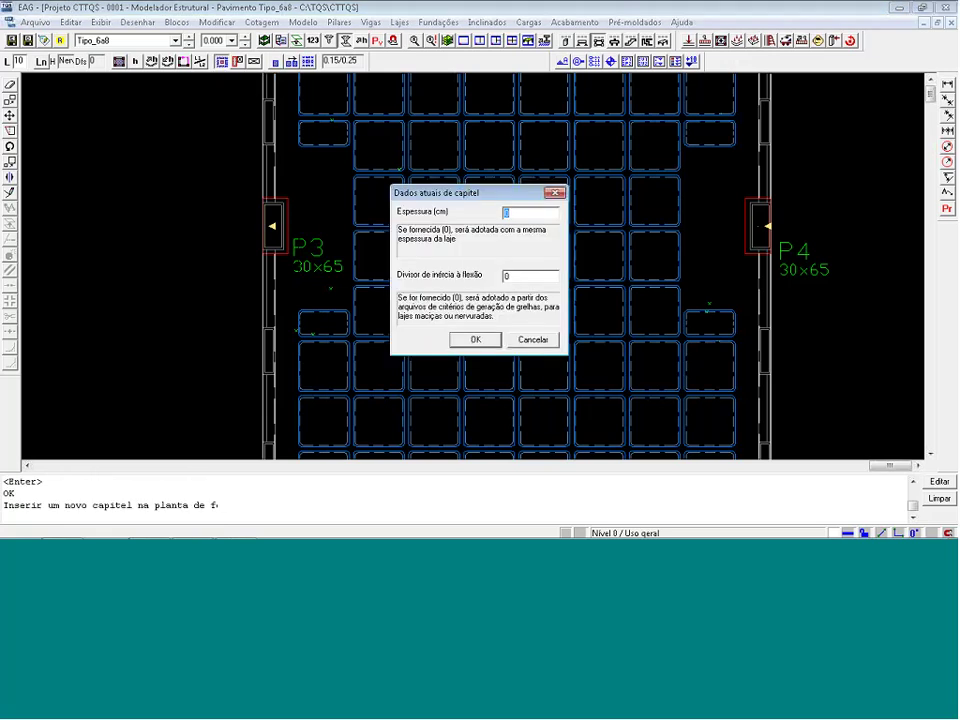
{"action": "key", "text": "Return"}
{"action": "scroll", "coordinate": [400, 228], "scroll_direction": "up", "scroll_amount": 5}
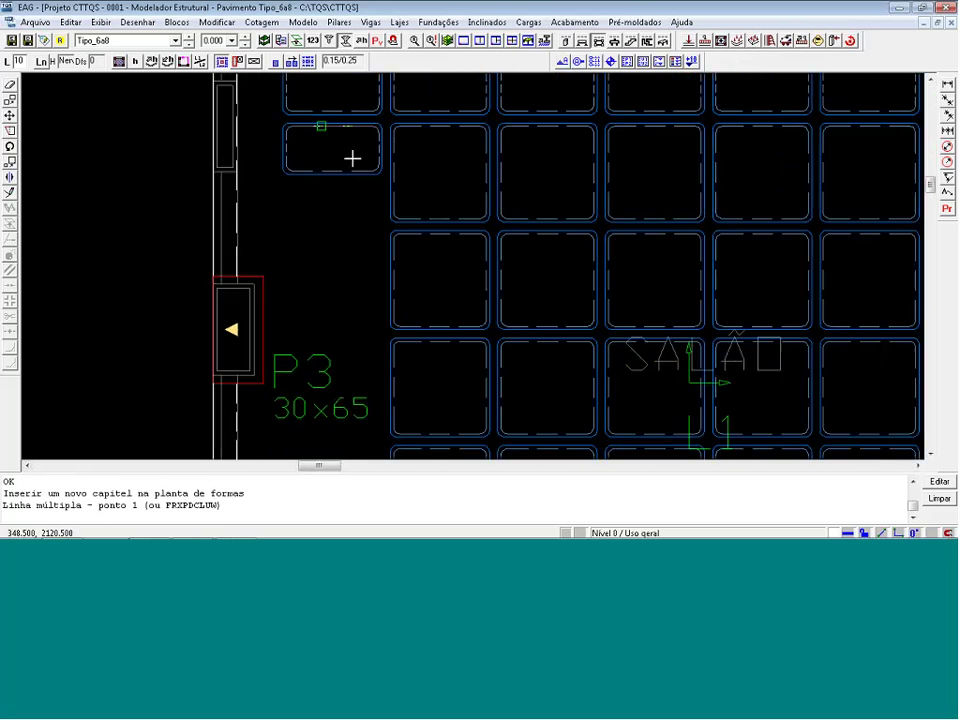
{"action": "key", "text": "a"}
{"action": "left_click", "coordinate": [412, 205]}
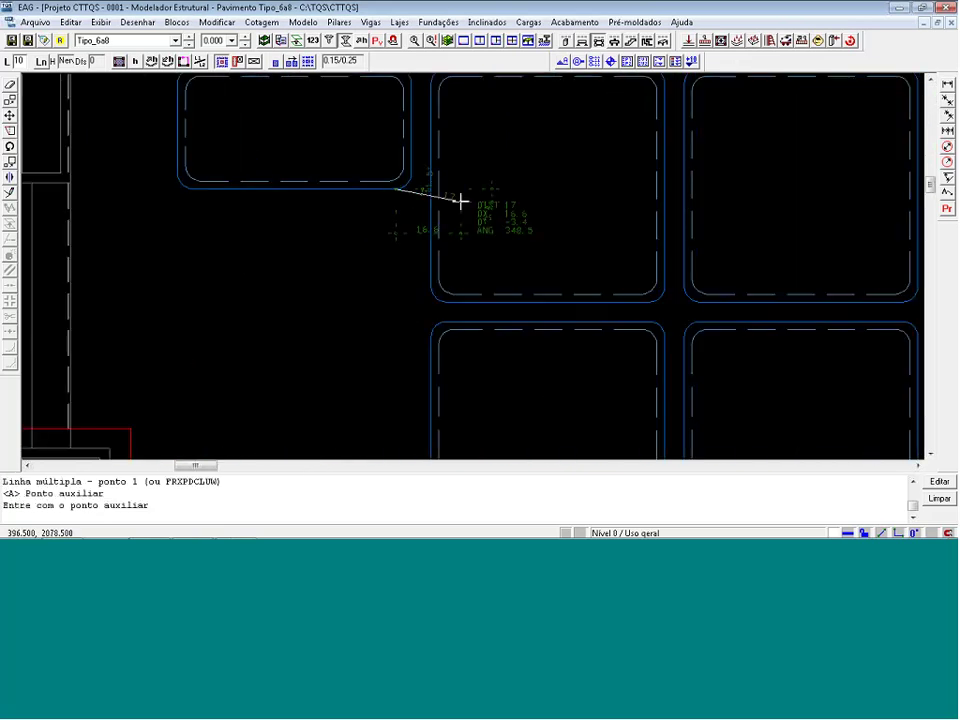
{"action": "key", "text": "F8"}
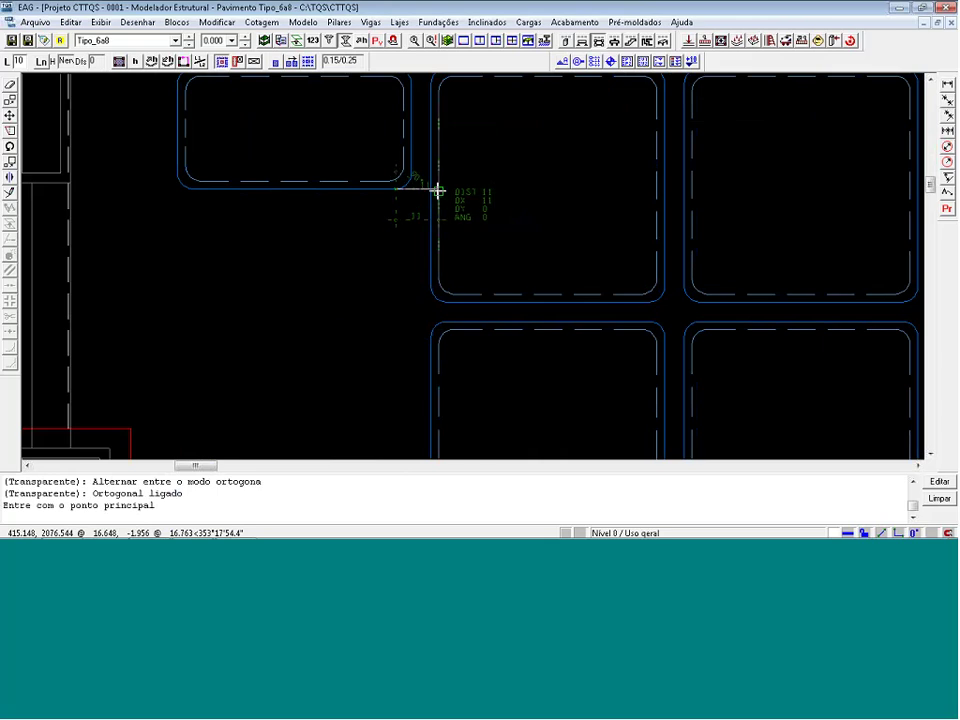
{"action": "key", "text": "s"}
{"action": "left_click", "coordinate": [401, 193]}
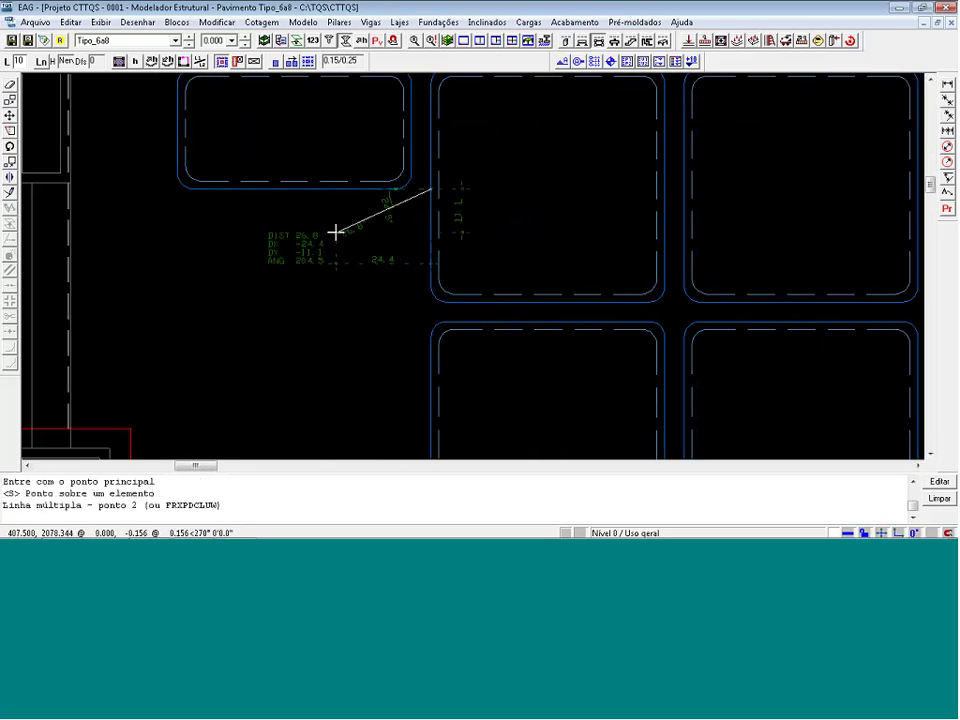
Draw the P3 capital's upper edge 107 cm horizontally from its first corner to the slab's outer edge.
{"action": "key", "text": "F8"}
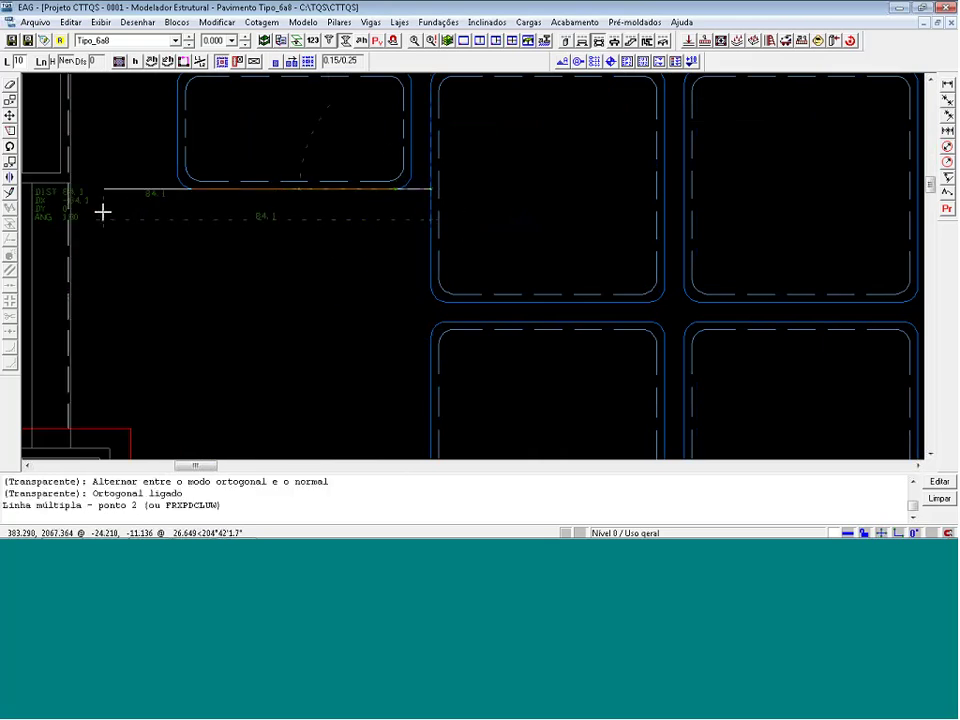
{"action": "scroll", "coordinate": [69, 212], "scroll_direction": "down", "scroll_amount": 1}
{"action": "scroll", "coordinate": [58, 182], "scroll_direction": "up", "scroll_amount": 1}
{"action": "scroll", "coordinate": [140, 190], "scroll_direction": "up", "scroll_amount": 1}
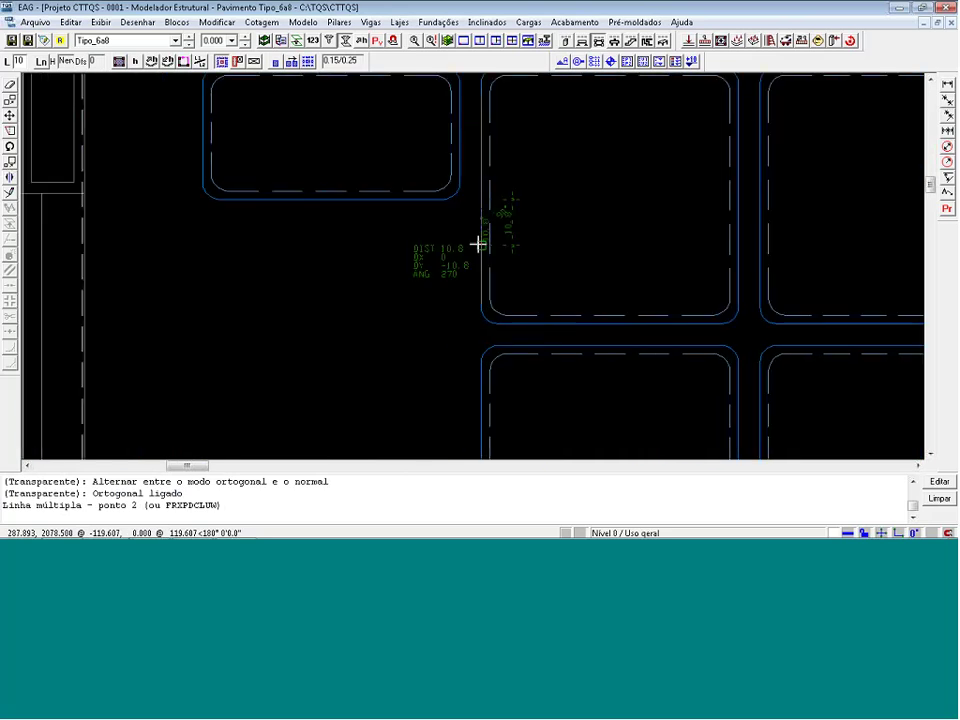
{"action": "scroll", "coordinate": [600, 225], "scroll_direction": "down", "scroll_amount": 1}
{"action": "scroll", "coordinate": [140, 190], "scroll_direction": "up", "scroll_amount": 3}
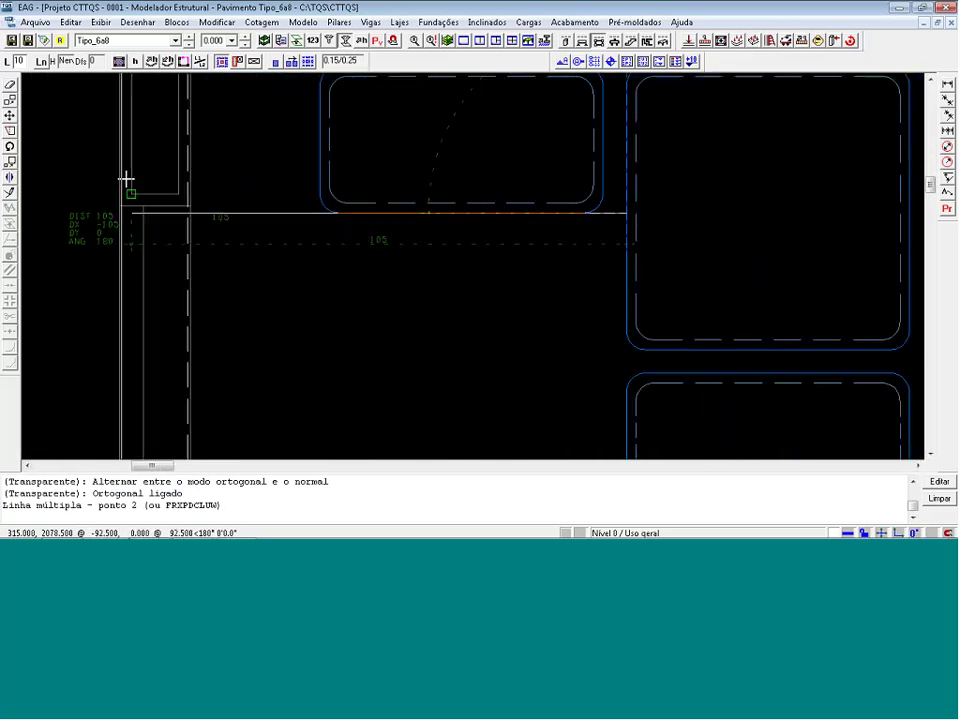
{"action": "left_click", "coordinate": [136, 245]}
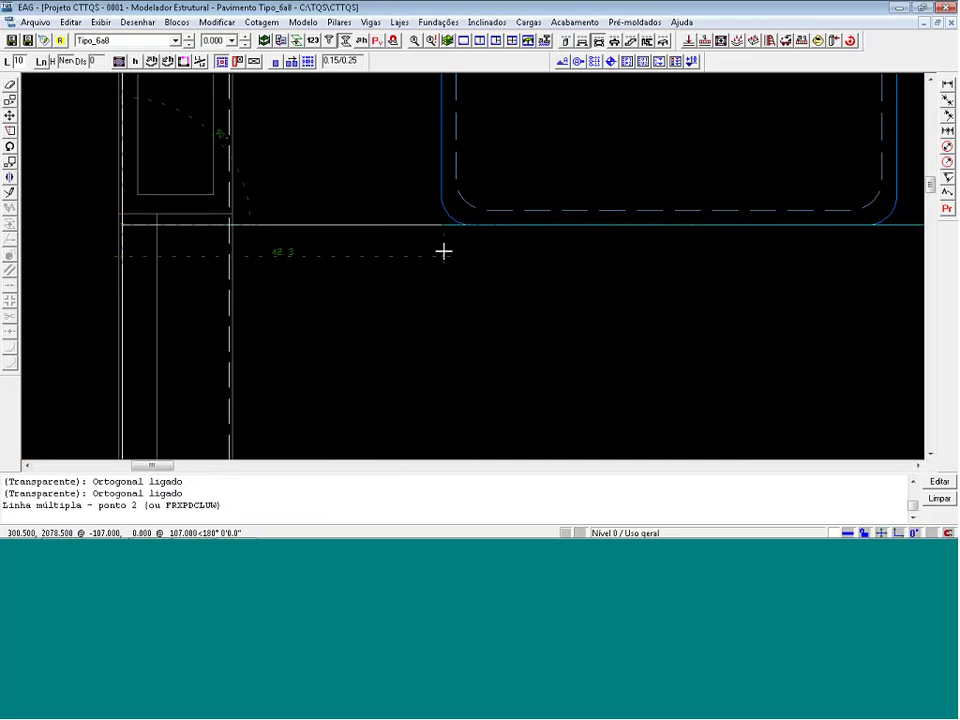
Complete the P3 capital with a 193 cm vertical side and a 107 cm lower edge back to the outer edge, then close the outline.
{"action": "scroll", "coordinate": [270, 167], "scroll_direction": "down", "scroll_amount": 3}
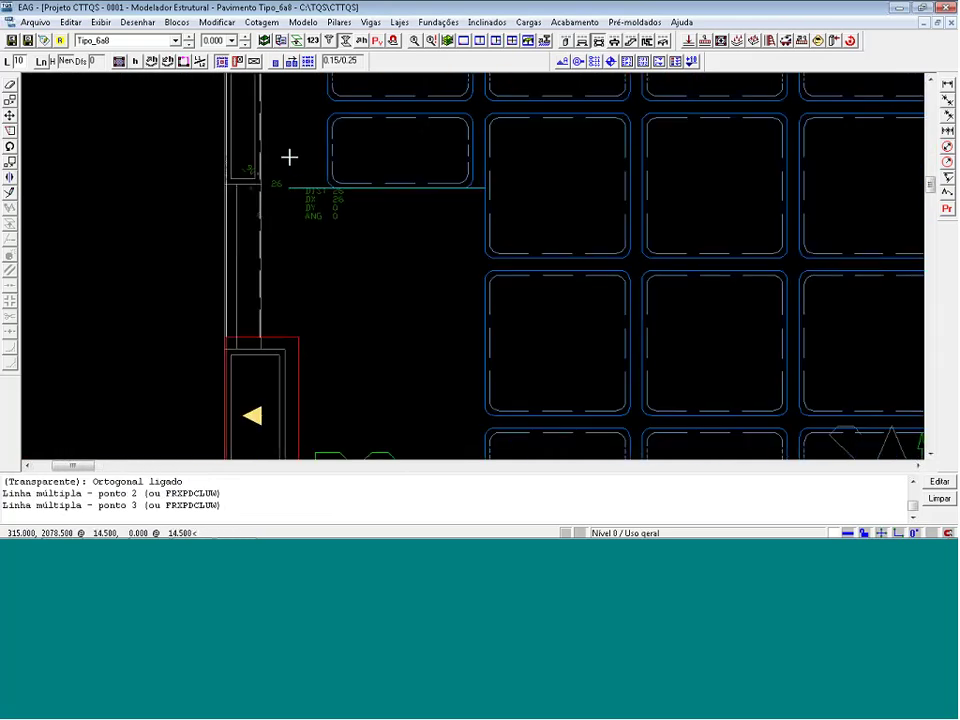
{"action": "scroll", "coordinate": [435, 165], "scroll_direction": "down", "scroll_amount": 2}
{"action": "scroll", "coordinate": [436, 357], "scroll_direction": "up", "scroll_amount": 2}
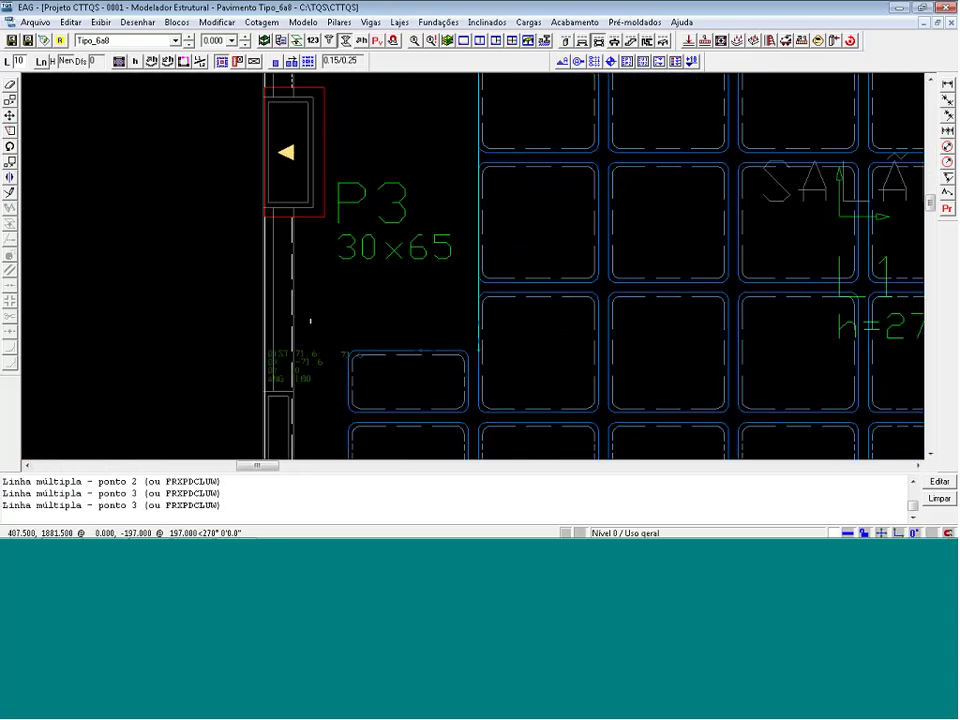
{"action": "left_click", "coordinate": [262, 349]}
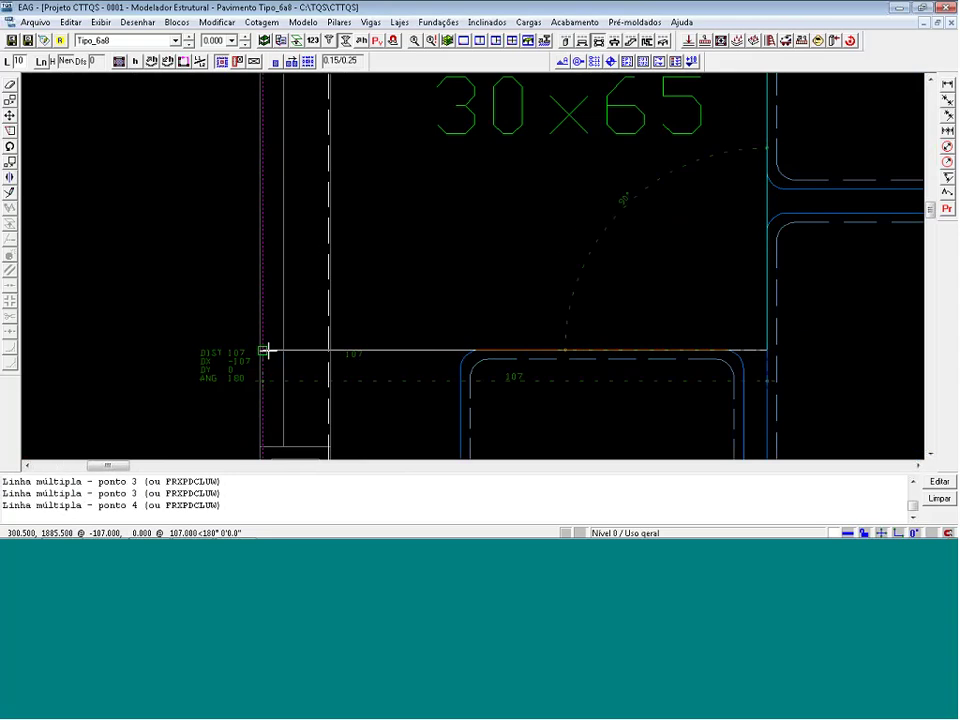
{"action": "left_click", "coordinate": [267, 349]}
{"action": "scroll", "coordinate": [400, 300], "scroll_direction": "down", "scroll_amount": 2}
{"action": "scroll", "coordinate": [380, 310], "scroll_direction": "down", "scroll_amount": 2}
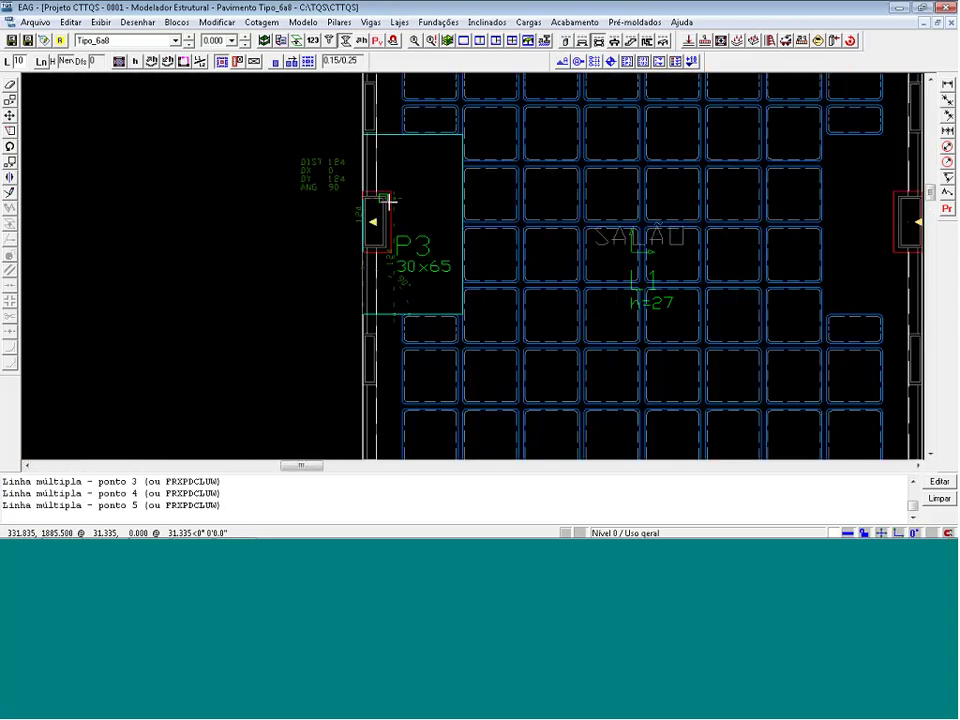
{"action": "key", "text": "Return"}
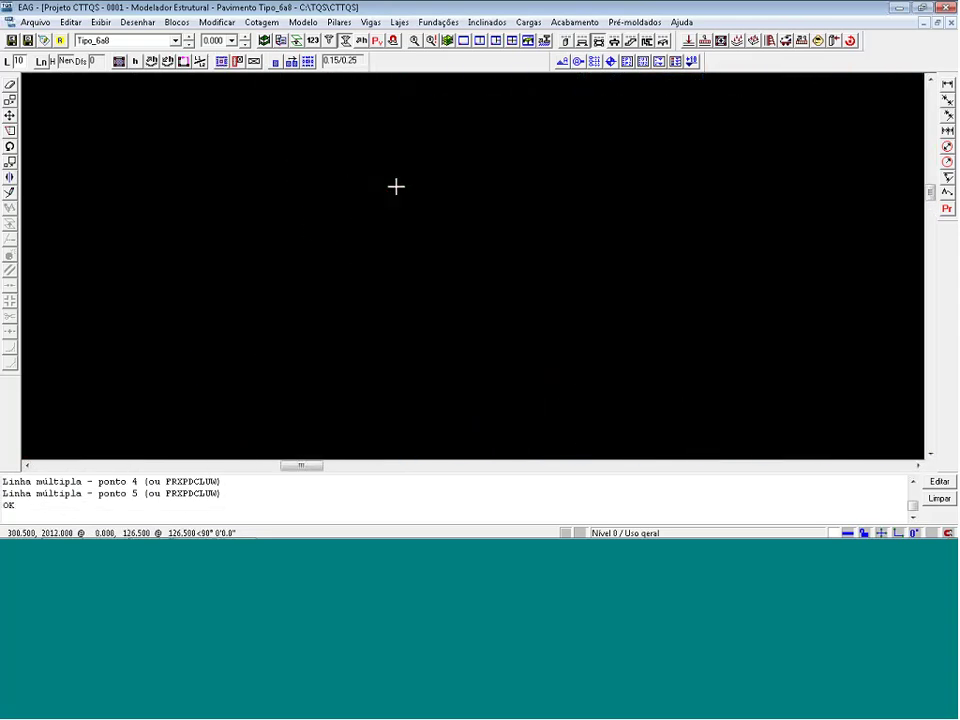
{"action": "scroll", "coordinate": [384, 187], "scroll_direction": "down", "scroll_amount": 3}
{"action": "scroll", "coordinate": [838, 172], "scroll_direction": "up", "scroll_amount": 1}
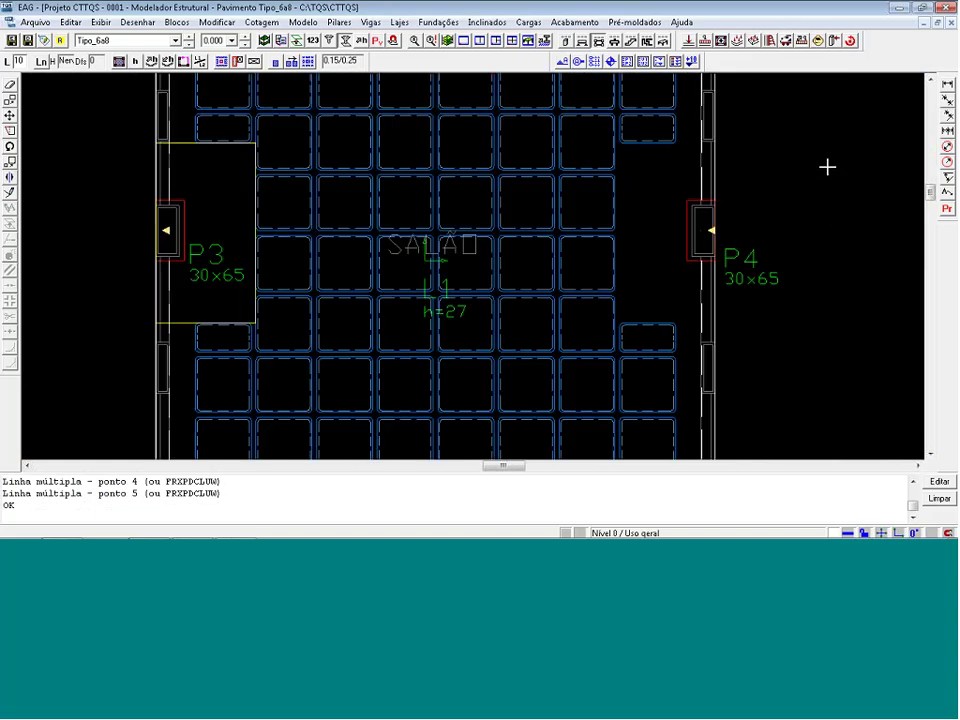
Start a capital at P4 with the current data, its first corner on the outer beam edge level with the upper short form's bottom line.
{"action": "left_click", "coordinate": [223, 62]}
{"action": "left_click", "coordinate": [480, 338]}
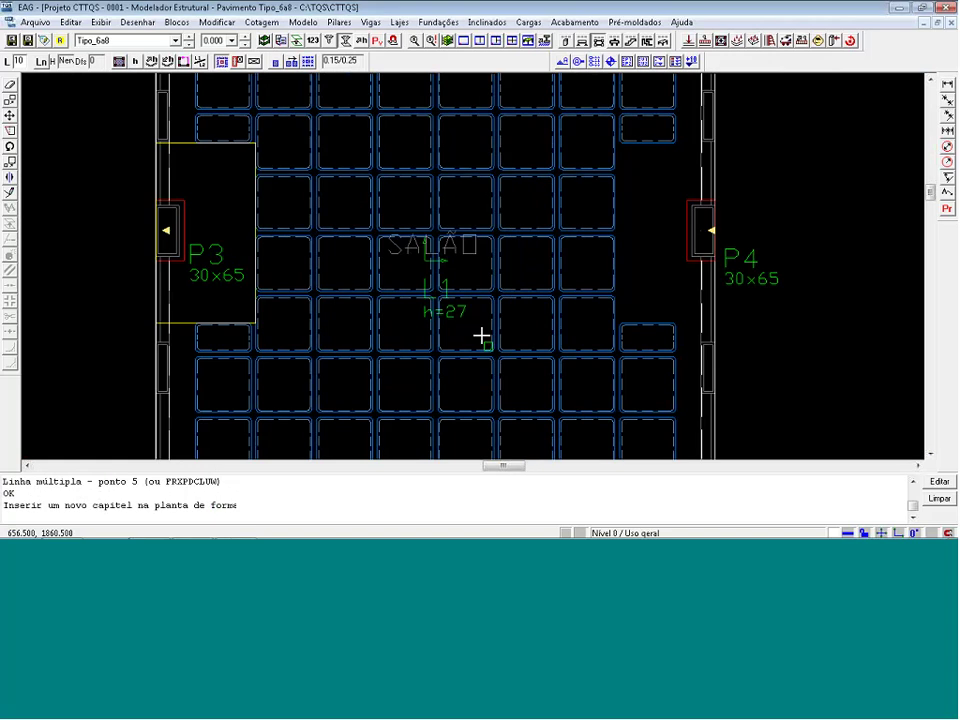
{"action": "scroll", "coordinate": [651, 152], "scroll_direction": "up", "scroll_amount": 3}
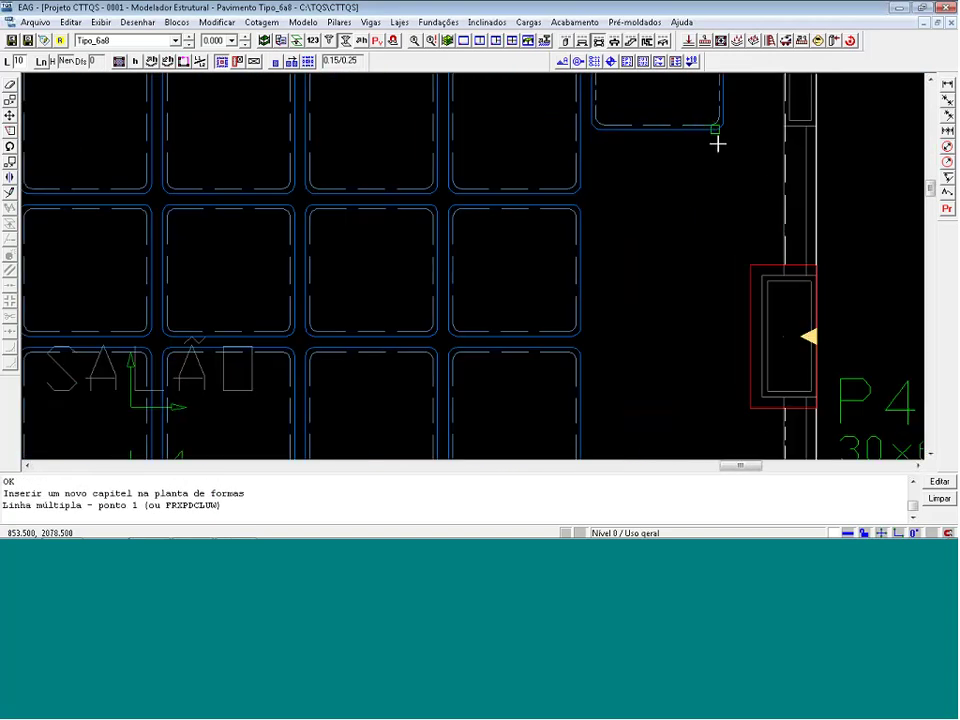
{"action": "key", "text": "a"}
{"action": "left_click", "coordinate": [716, 143]}
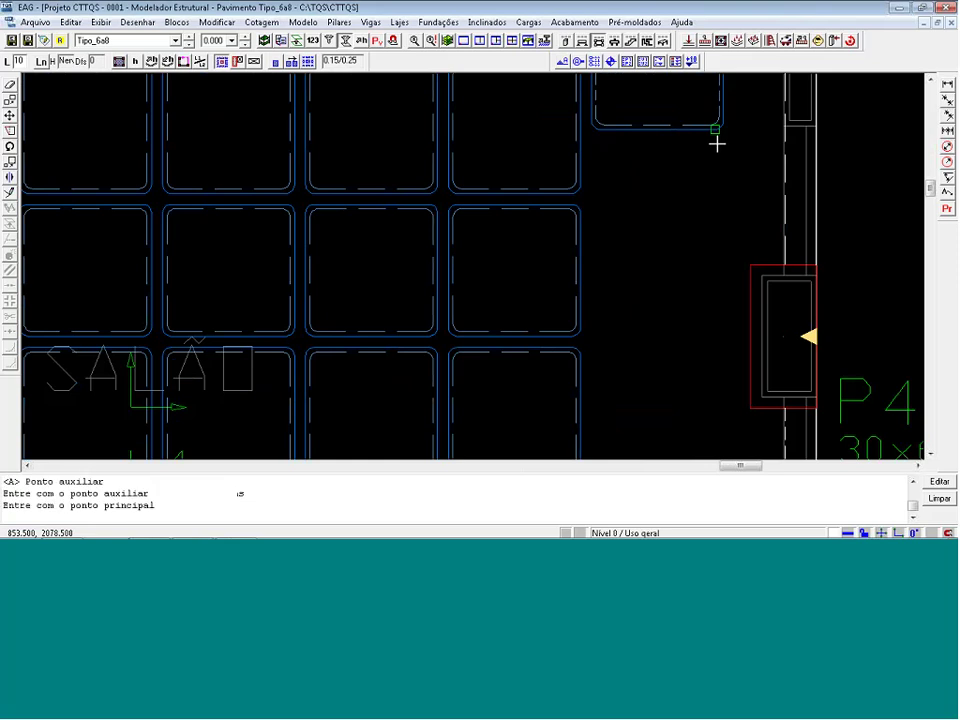
{"action": "scroll", "coordinate": [819, 137], "scroll_direction": "up", "scroll_amount": 2}
{"action": "scroll", "coordinate": [813, 139], "scroll_direction": "up", "scroll_amount": 4}
{"action": "left_click", "coordinate": [806, 124]}
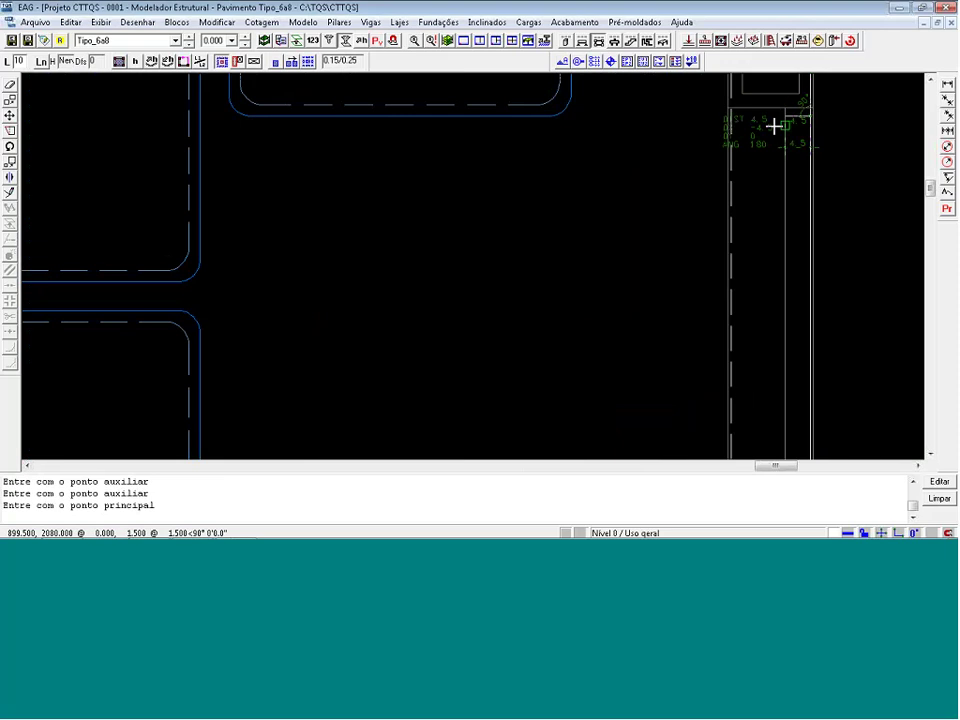
Complete the P4 capital with a 107 cm upper edge, a 193 cm inner side and a 107 cm lower edge, then close the outline.
{"action": "scroll", "coordinate": [764, 126], "scroll_direction": "down", "scroll_amount": 2}
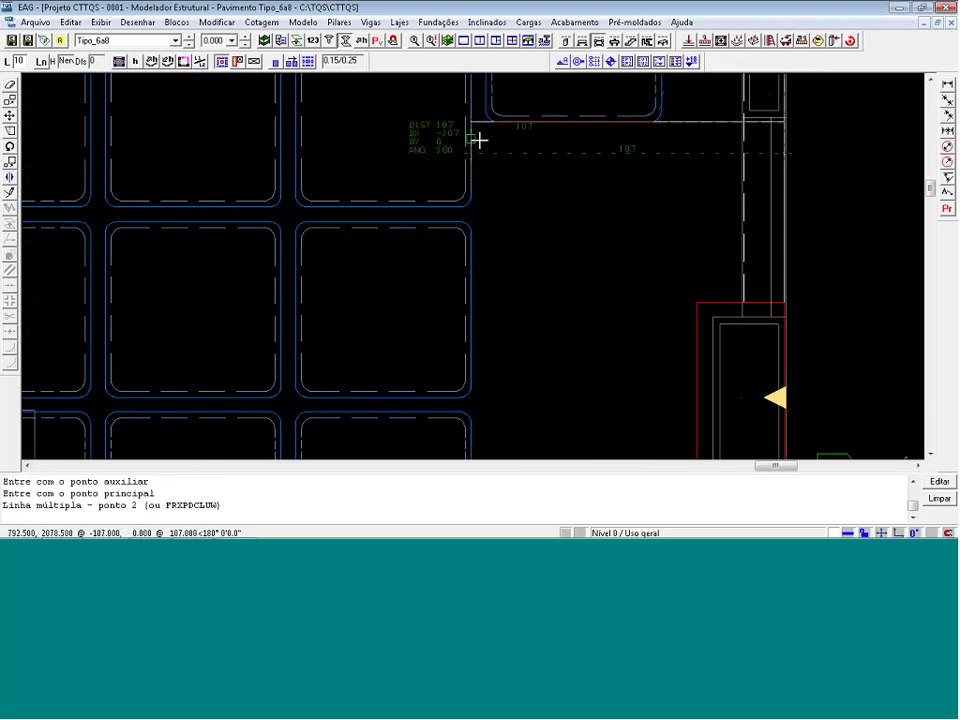
{"action": "left_click", "coordinate": [484, 123]}
{"action": "scroll", "coordinate": [484, 123], "scroll_direction": "down", "scroll_amount": 2}
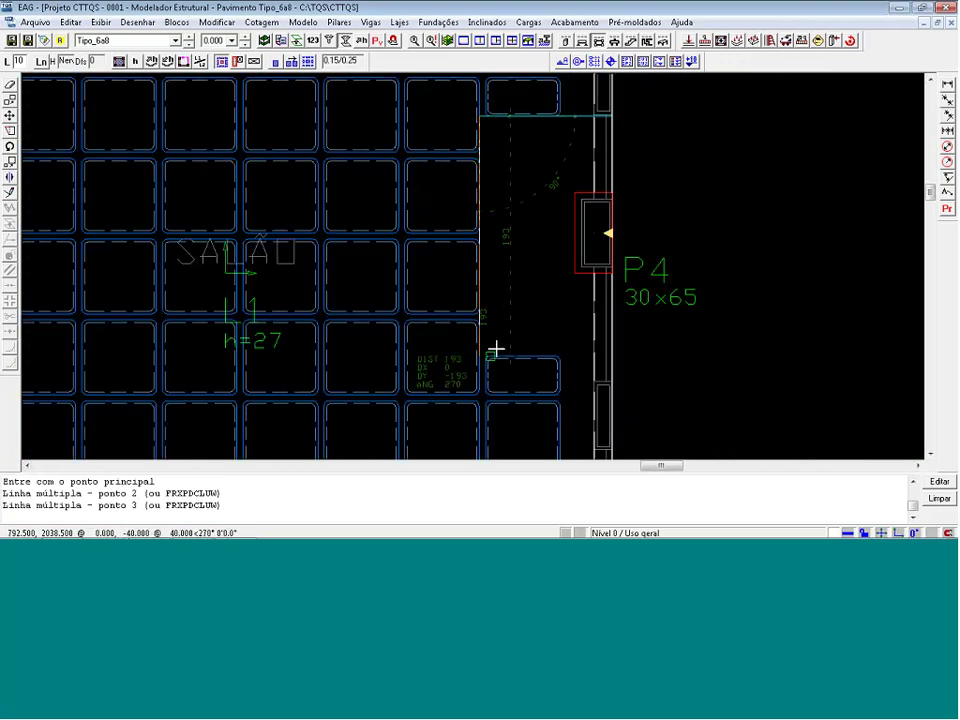
{"action": "left_click", "coordinate": [495, 338]}
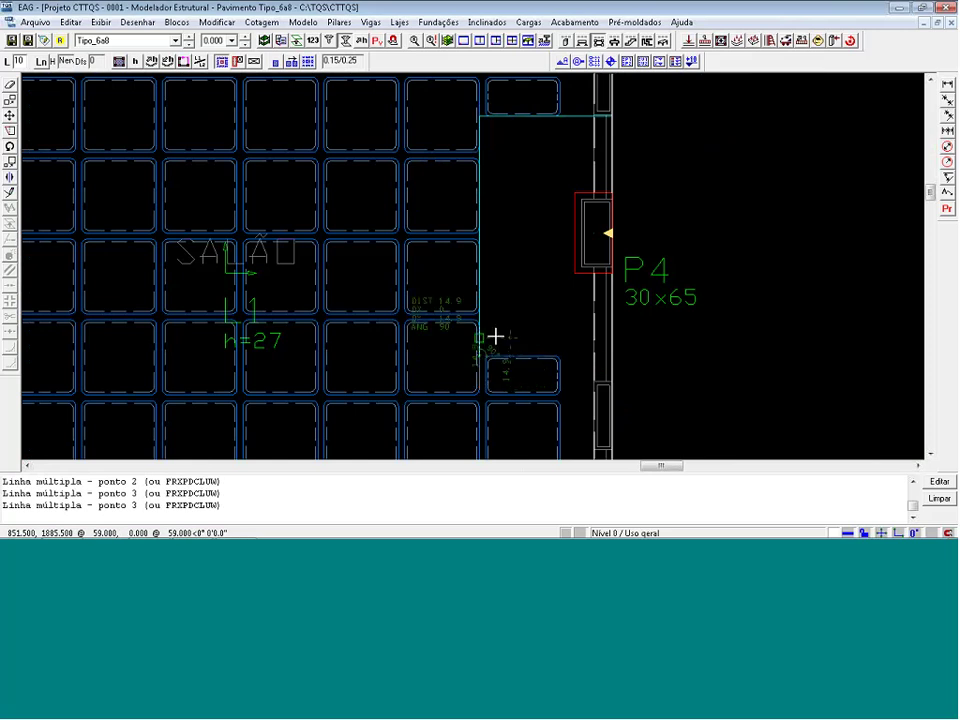
{"action": "scroll", "coordinate": [615, 355], "scroll_direction": "up", "scroll_amount": 2}
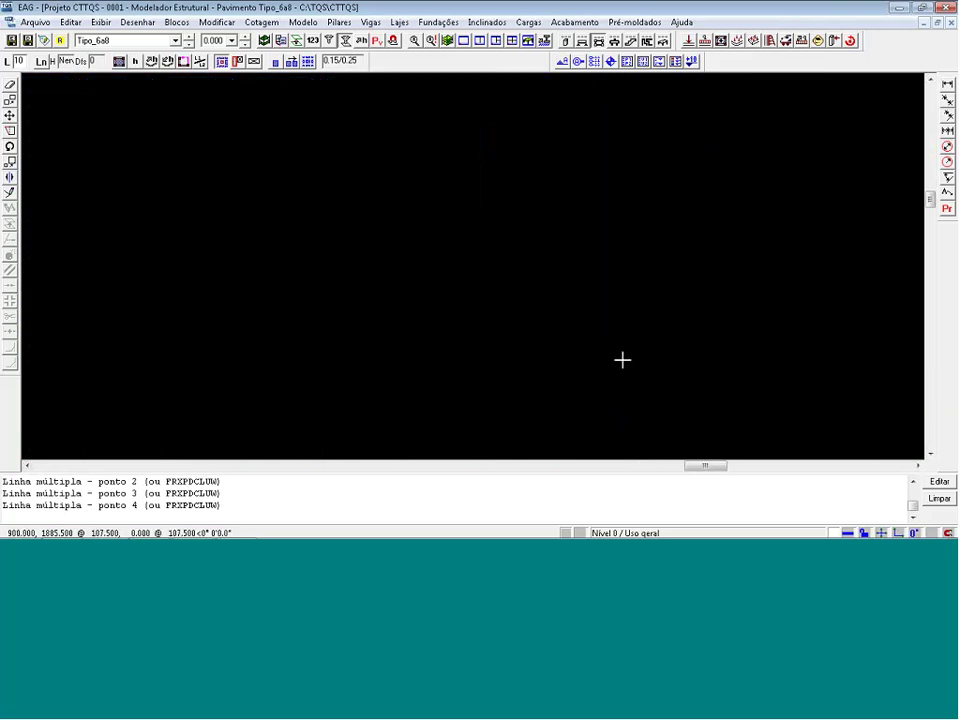
{"action": "scroll", "coordinate": [597, 352], "scroll_direction": "up", "scroll_amount": 1}
{"action": "left_click", "coordinate": [596, 353]}
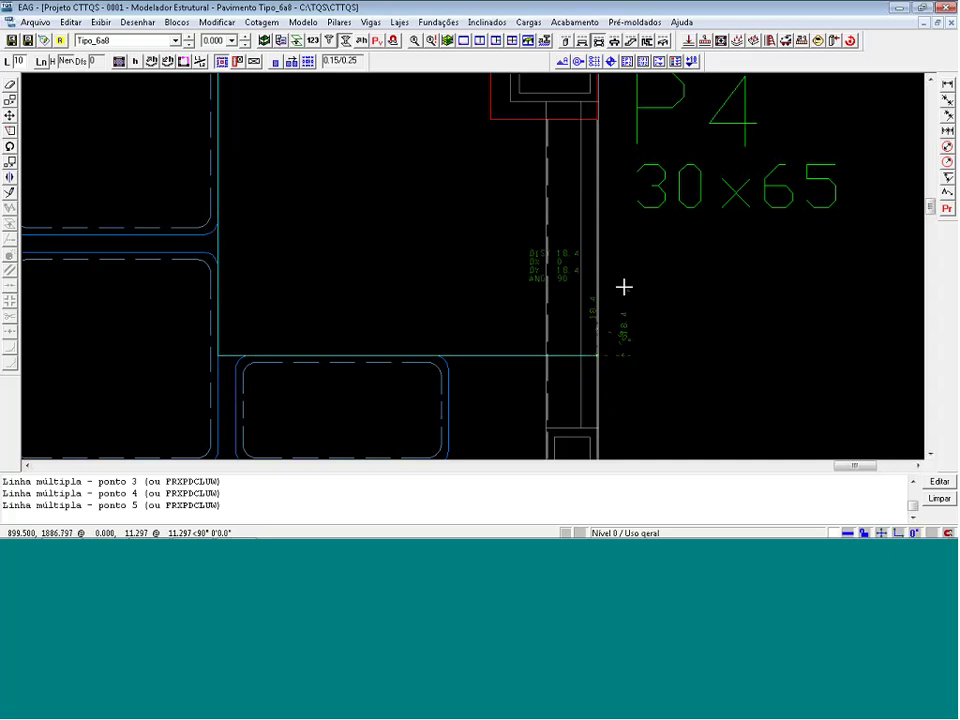
{"action": "scroll", "coordinate": [707, 343], "scroll_direction": "down", "scroll_amount": 3}
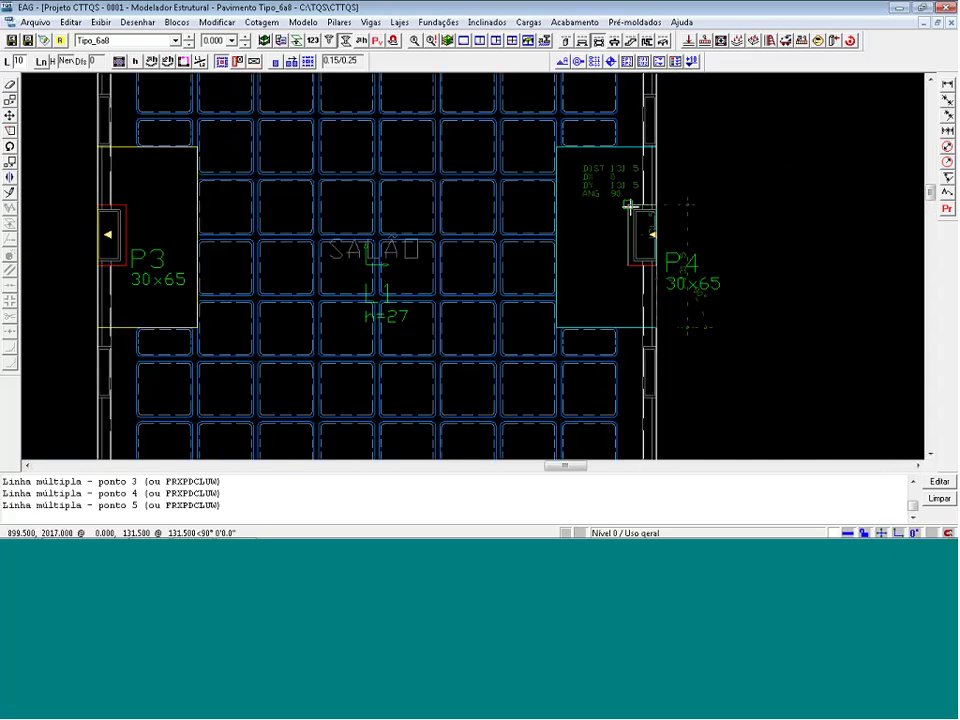
{"action": "right_click", "coordinate": [630, 206]}
{"action": "scroll", "coordinate": [514, 227], "scroll_direction": "down", "scroll_amount": 3}
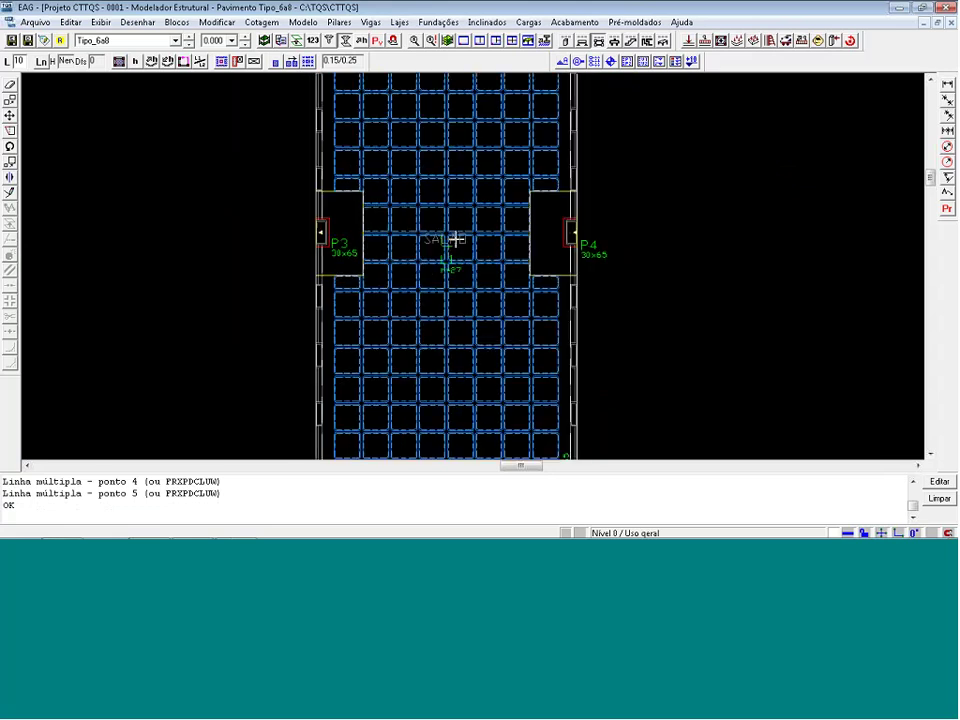
Switch the model to floor Tipo_9.
{"action": "scroll", "coordinate": [420, 230], "scroll_direction": "down", "scroll_amount": 2}
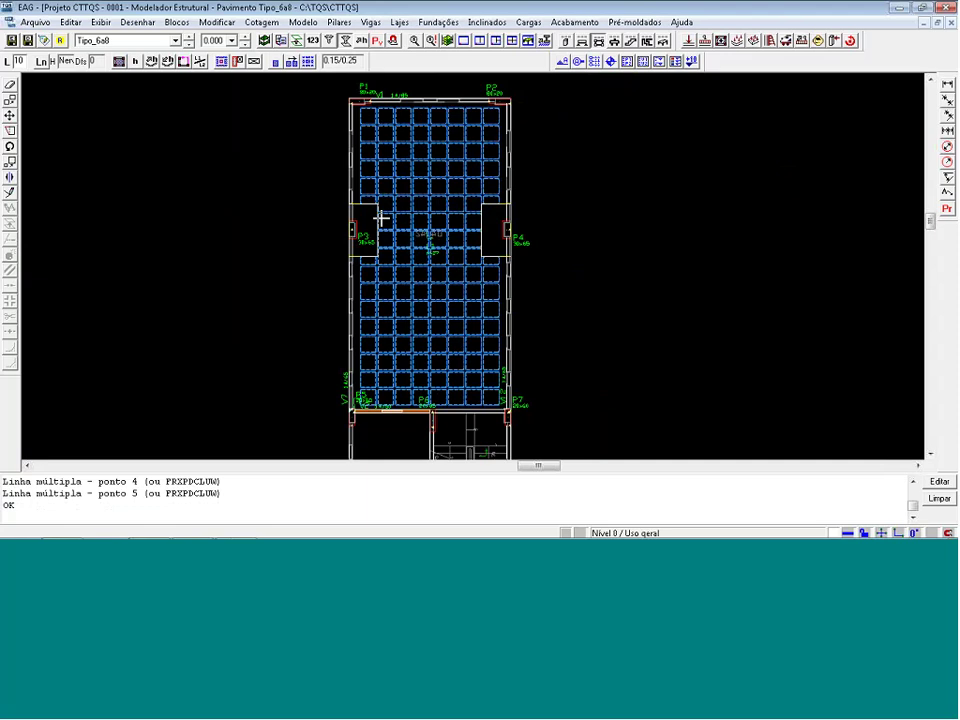
{"action": "scroll", "coordinate": [229, 145], "scroll_direction": "down", "scroll_amount": 2}
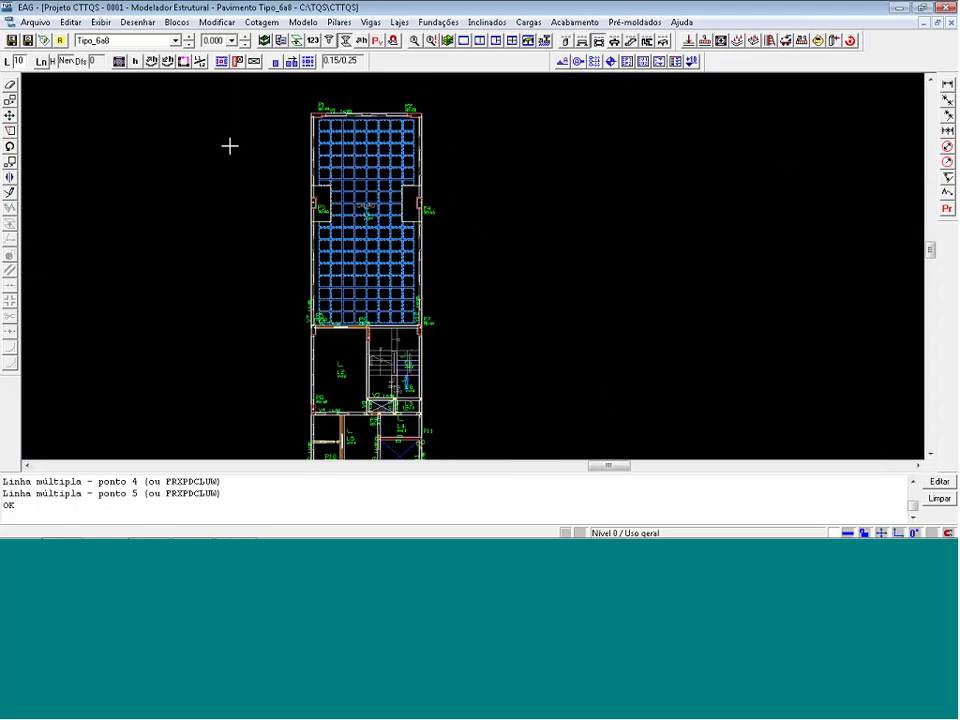
{"action": "left_click", "coordinate": [176, 41]}
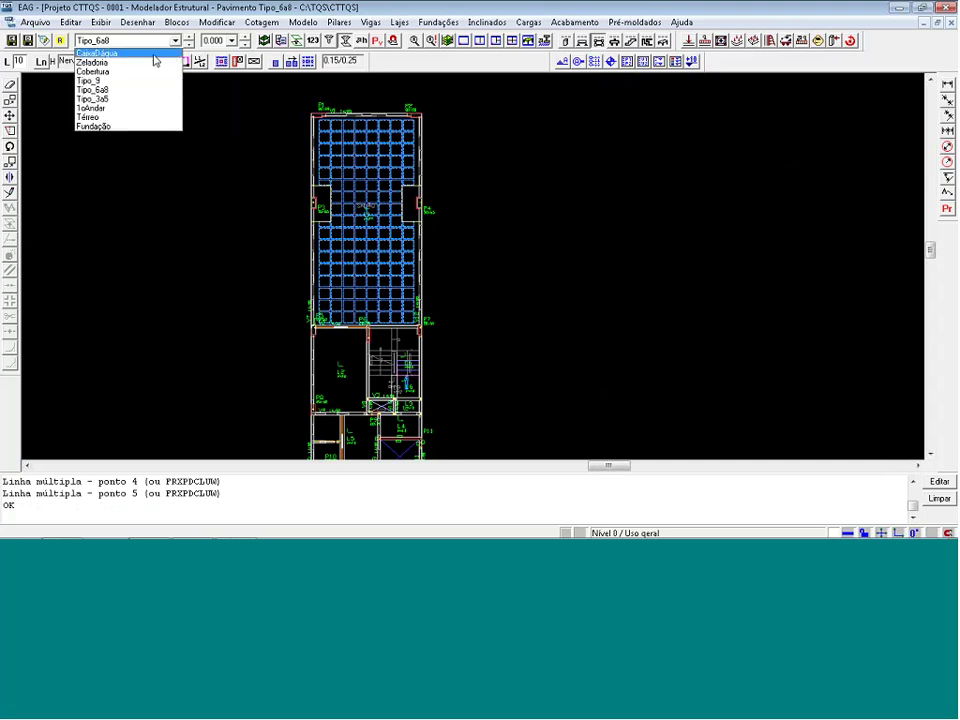
{"action": "left_click", "coordinate": [111, 84]}
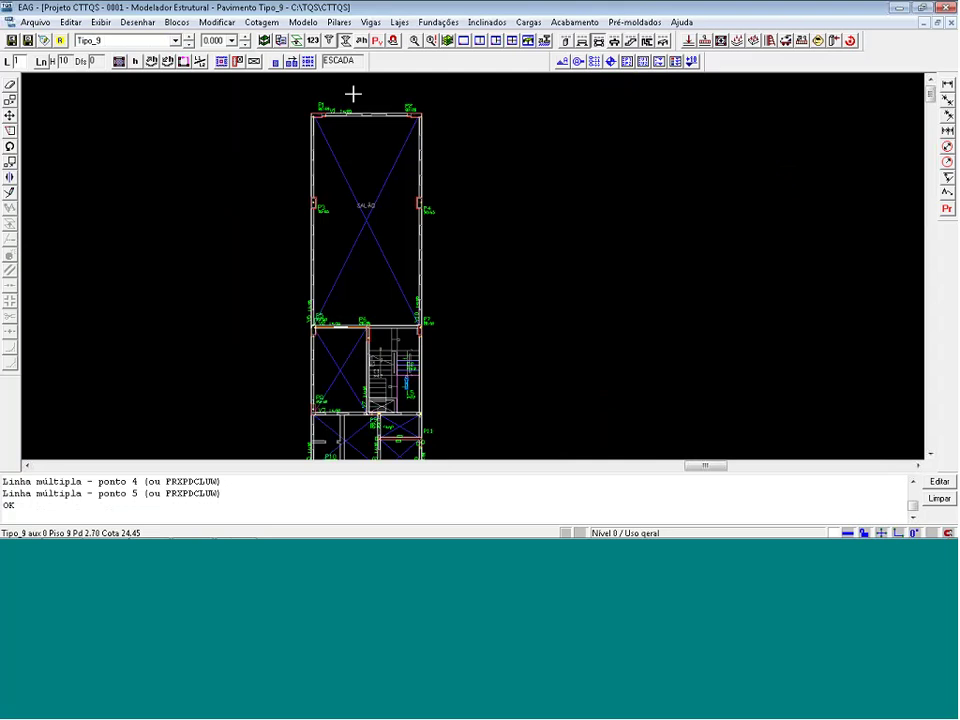
Set the distributed load for new slabs to 0.15 tf/m² permanent and 0.25 tf/m² accidental as numeric values.
{"action": "left_click", "coordinate": [136, 62]}
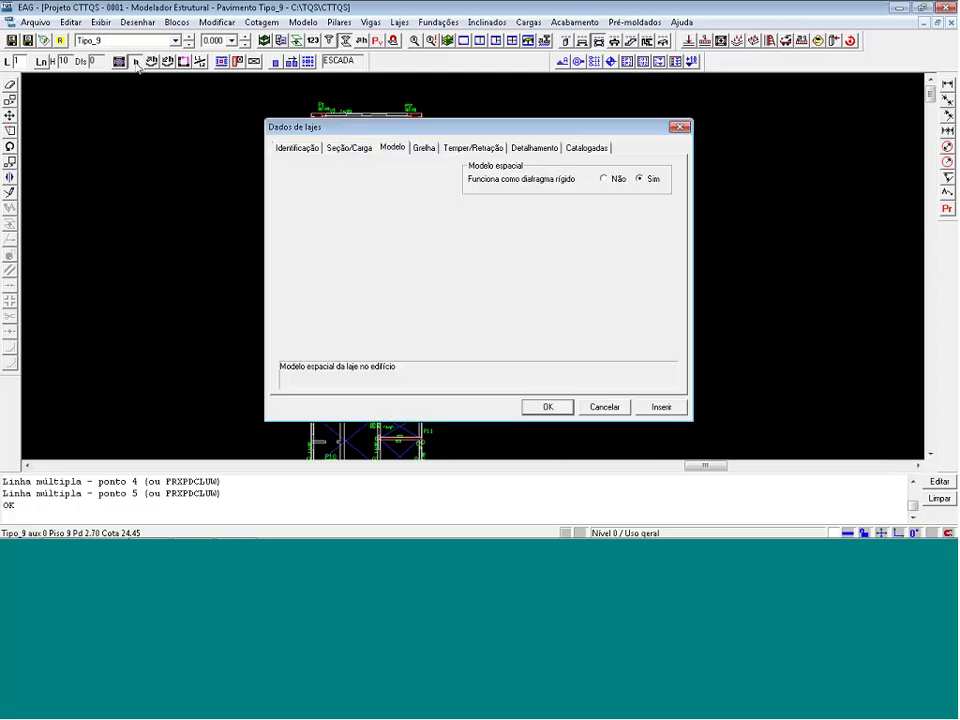
{"action": "left_click", "coordinate": [348, 148]}
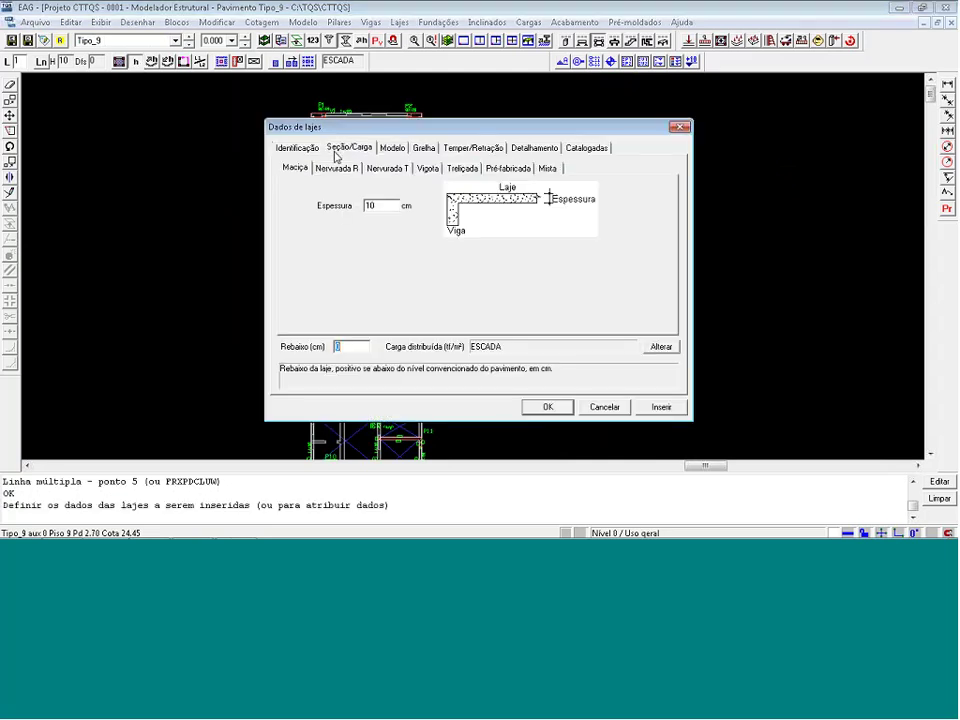
{"action": "left_click", "coordinate": [661, 346]}
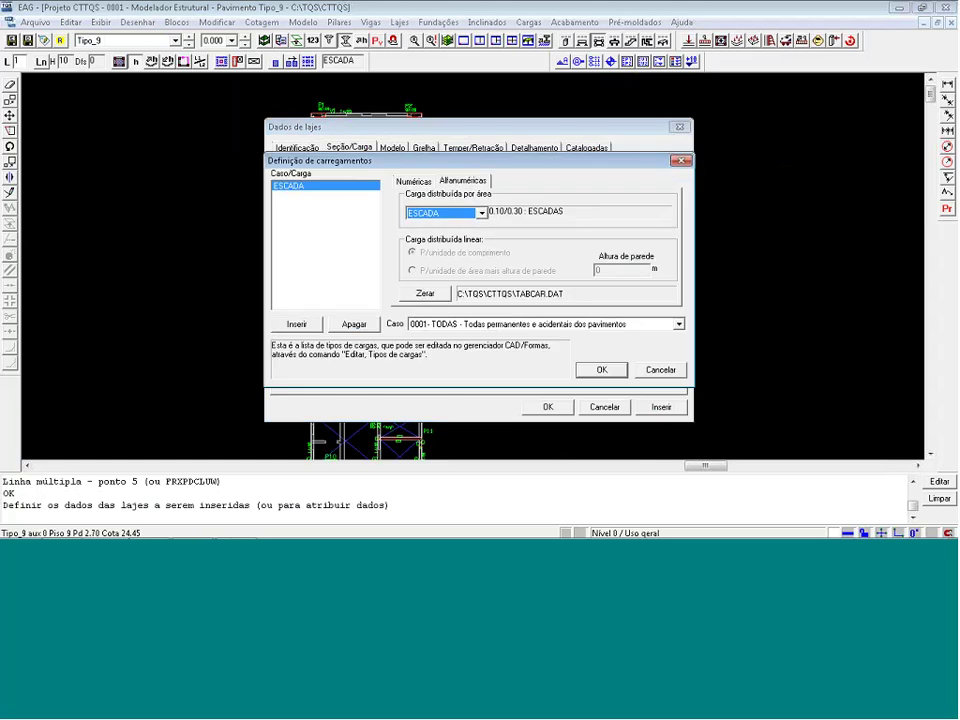
{"action": "left_click", "coordinate": [416, 181]}
{"action": "left_click", "coordinate": [565, 211]}
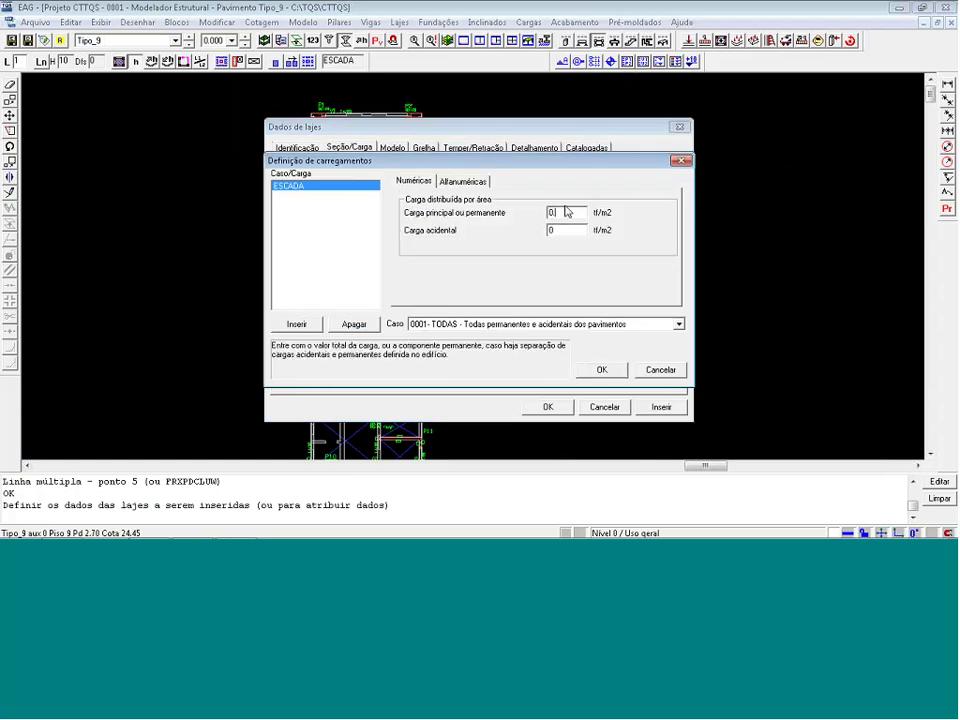
{"action": "type", "text": ".15"}
{"action": "left_click", "coordinate": [572, 231]}
{"action": "type", "text": ".25"}
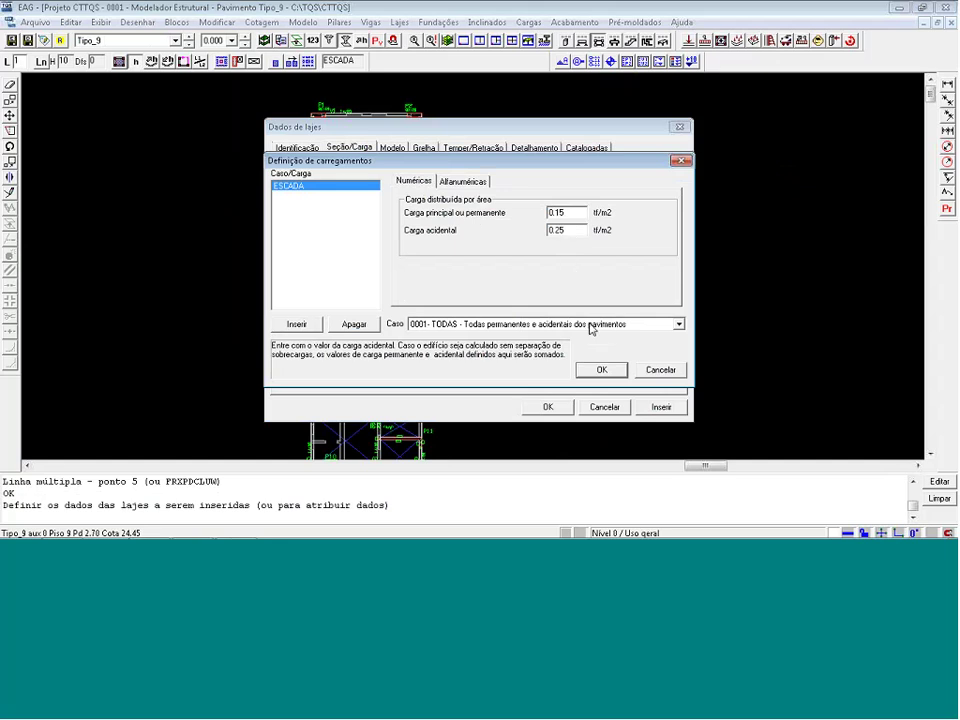
{"action": "left_click", "coordinate": [602, 369]}
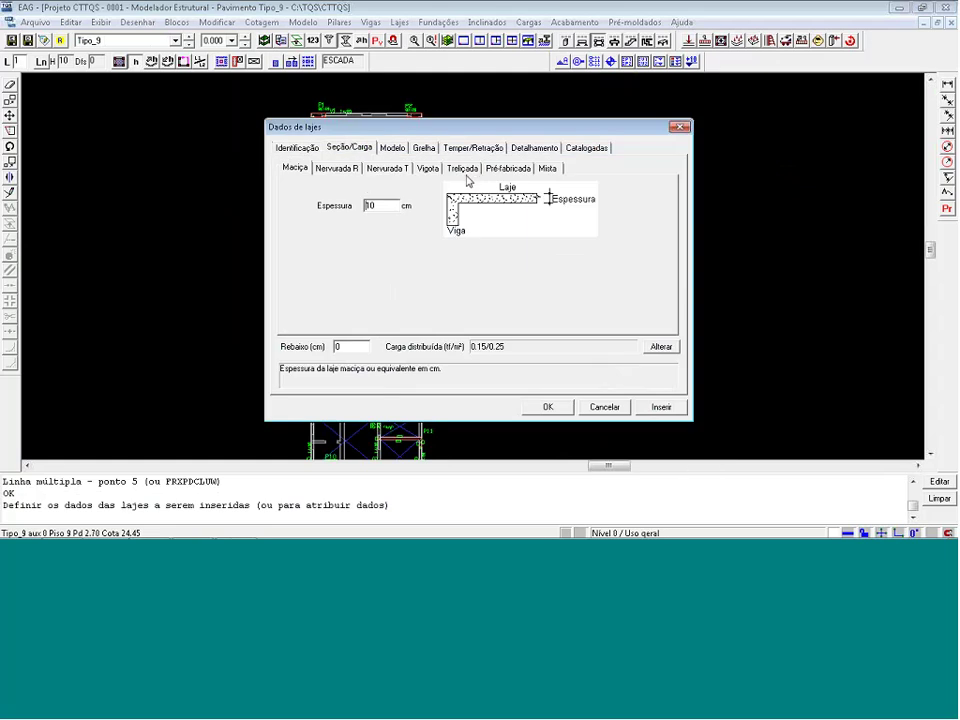
Define a Treliçada slab section with EPS Unidirecional block H20/40/120, a 5 cm topping and 9 cm wide transverse ribs.
{"action": "left_click", "coordinate": [471, 170]}
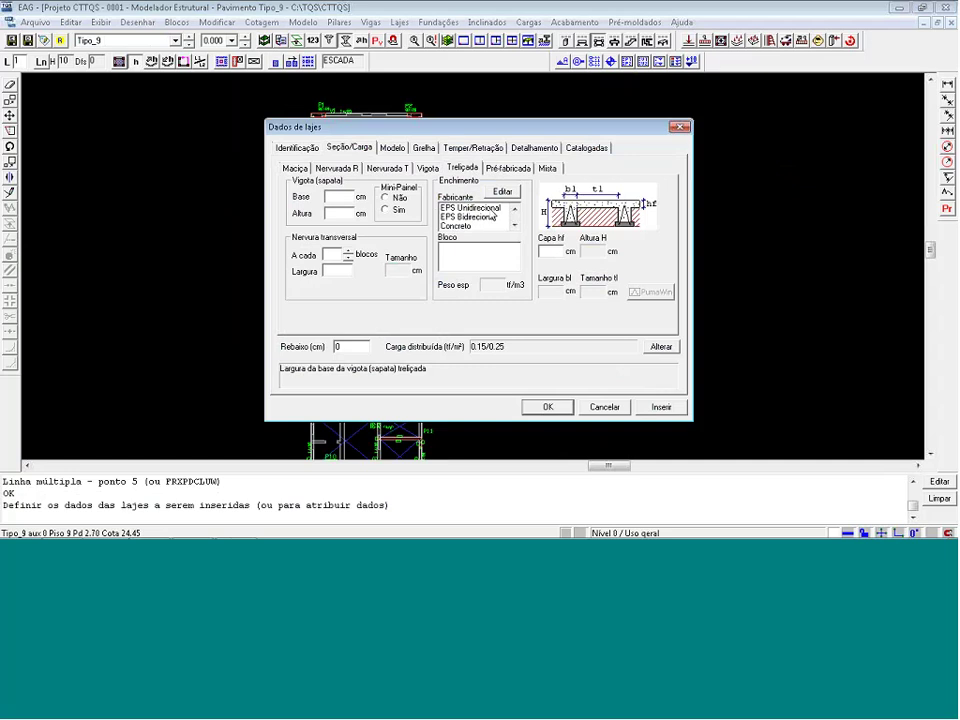
{"action": "left_click", "coordinate": [491, 211]}
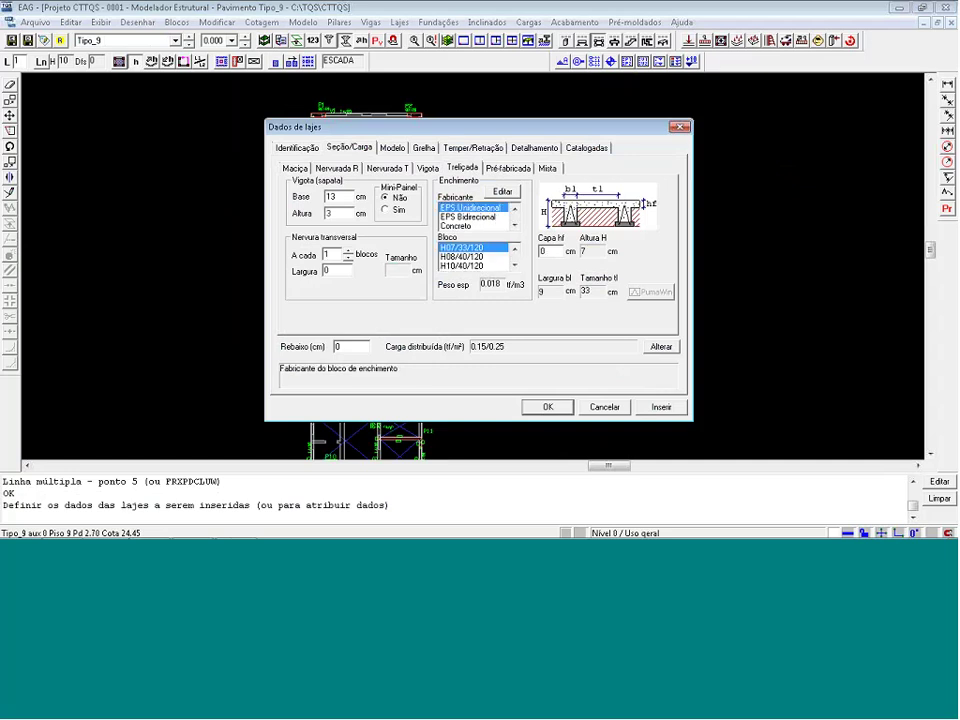
{"action": "left_click", "coordinate": [555, 252]}
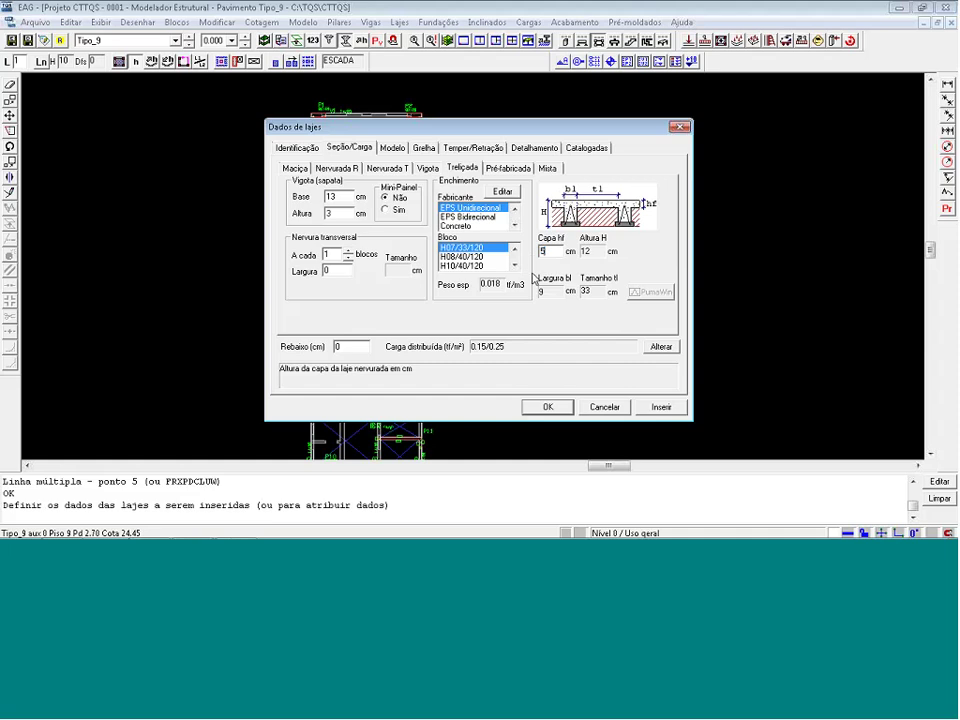
{"action": "left_click", "coordinate": [514, 265]}
{"action": "left_click", "coordinate": [514, 265]}
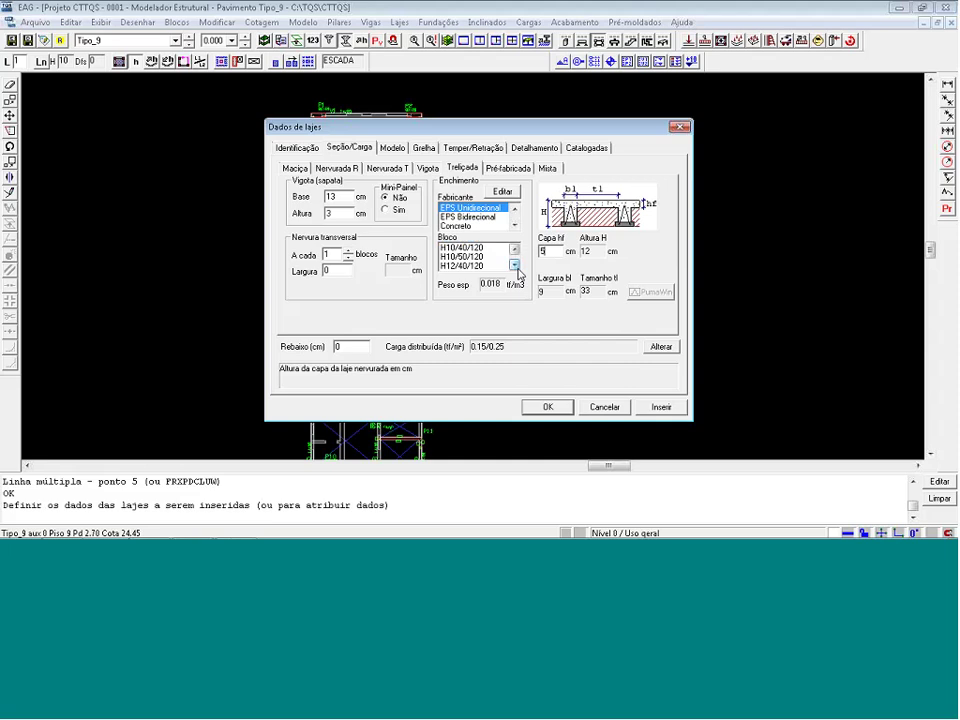
{"action": "left_click", "coordinate": [514, 265]}
{"action": "left_click", "coordinate": [485, 257]}
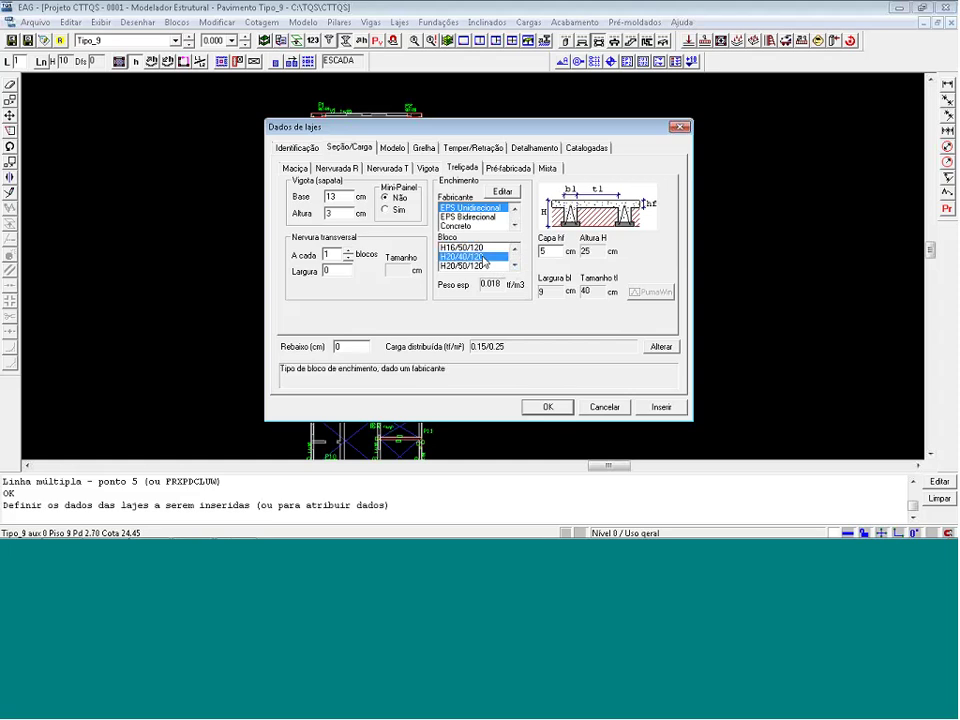
{"action": "left_click", "coordinate": [338, 270]}
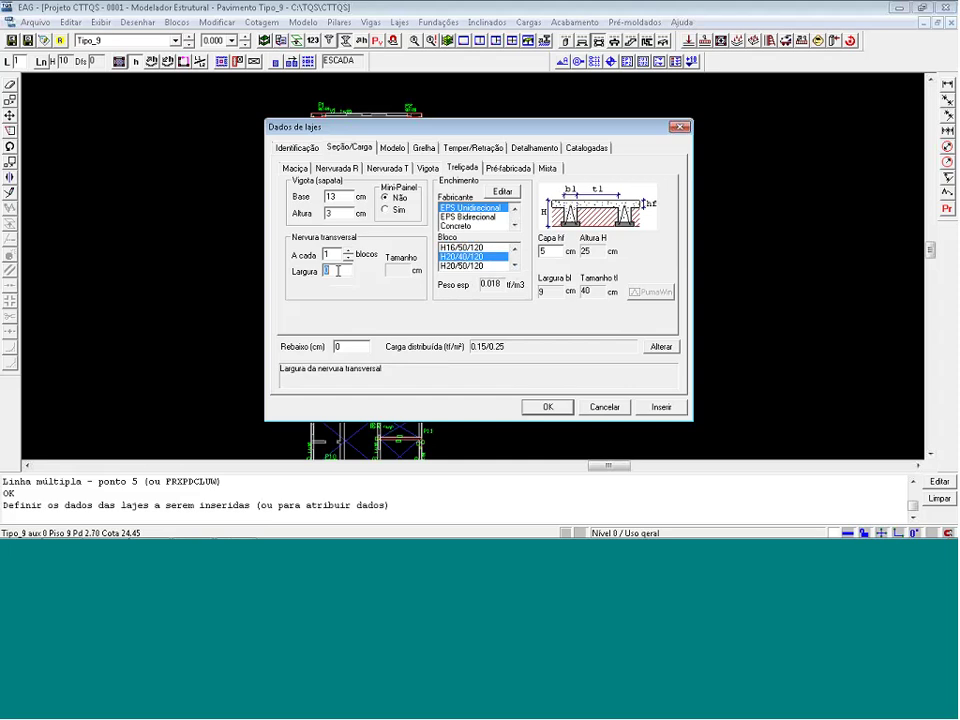
{"action": "type", "text": "9"}
Insert the slab in the Salão panel with its main direction at zero degrees.
{"action": "left_click", "coordinate": [661, 407]}
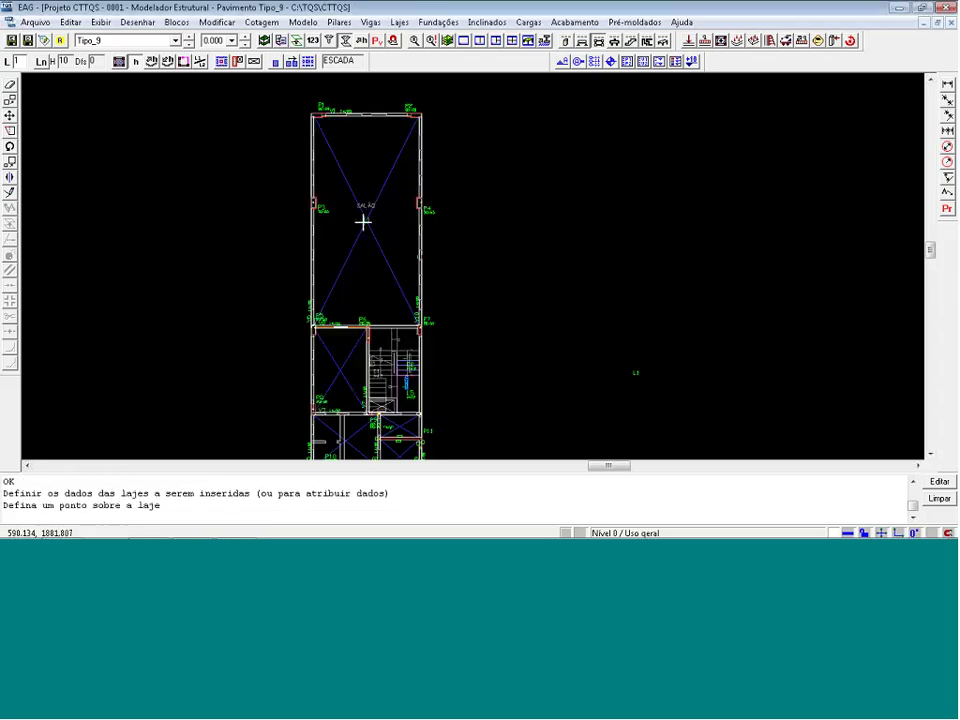
{"action": "left_click", "coordinate": [367, 221]}
{"action": "key", "text": "Return"}
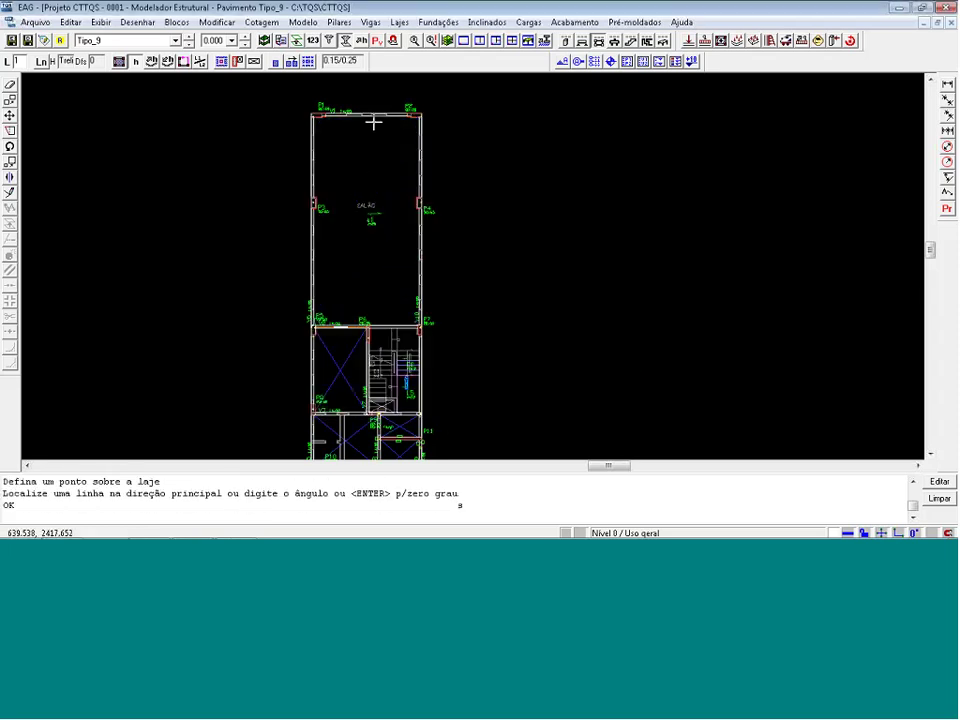
Insert a rib form in slab L1 at the midpoint between P3's lower inner corner and P4's upper inner corner.
{"action": "scroll", "coordinate": [356, 163], "scroll_direction": "up", "scroll_amount": 2}
{"action": "scroll", "coordinate": [355, 163], "scroll_direction": "up", "scroll_amount": 1}
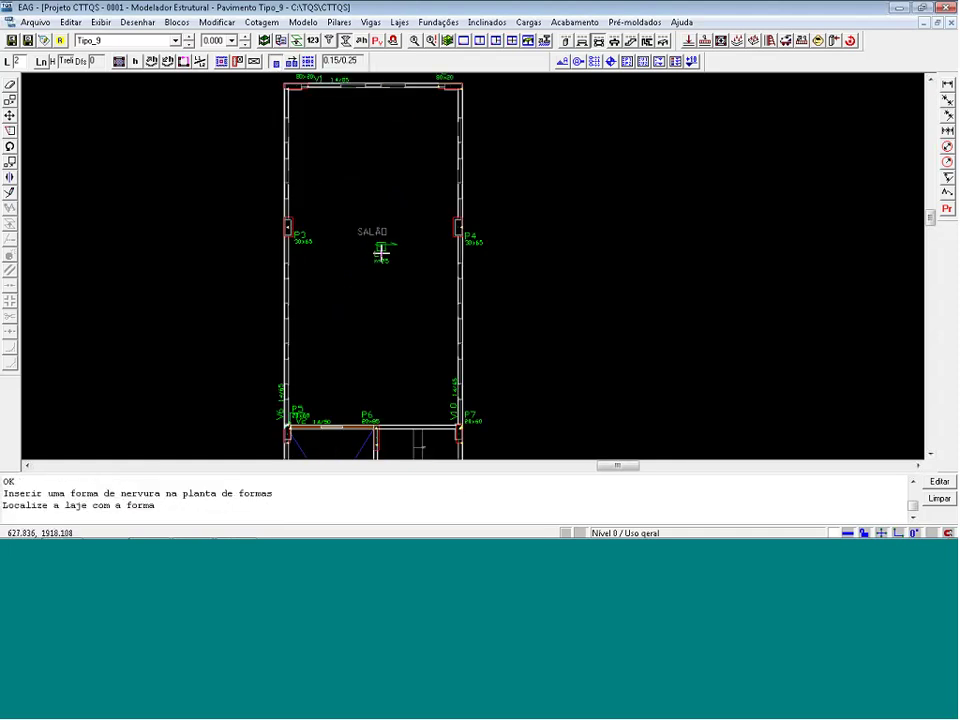
{"action": "left_click", "coordinate": [381, 251]}
{"action": "left_click", "coordinate": [505, 341]}
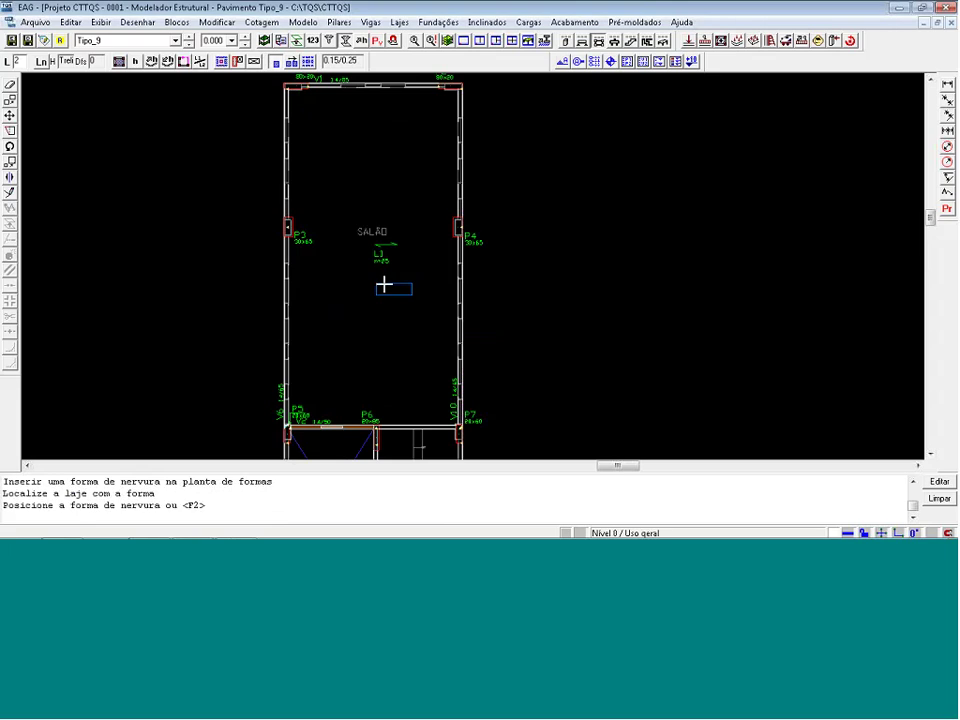
{"action": "scroll", "coordinate": [347, 232], "scroll_direction": "up", "scroll_amount": 2}
{"action": "scroll", "coordinate": [347, 232], "scroll_direction": "up", "scroll_amount": 1}
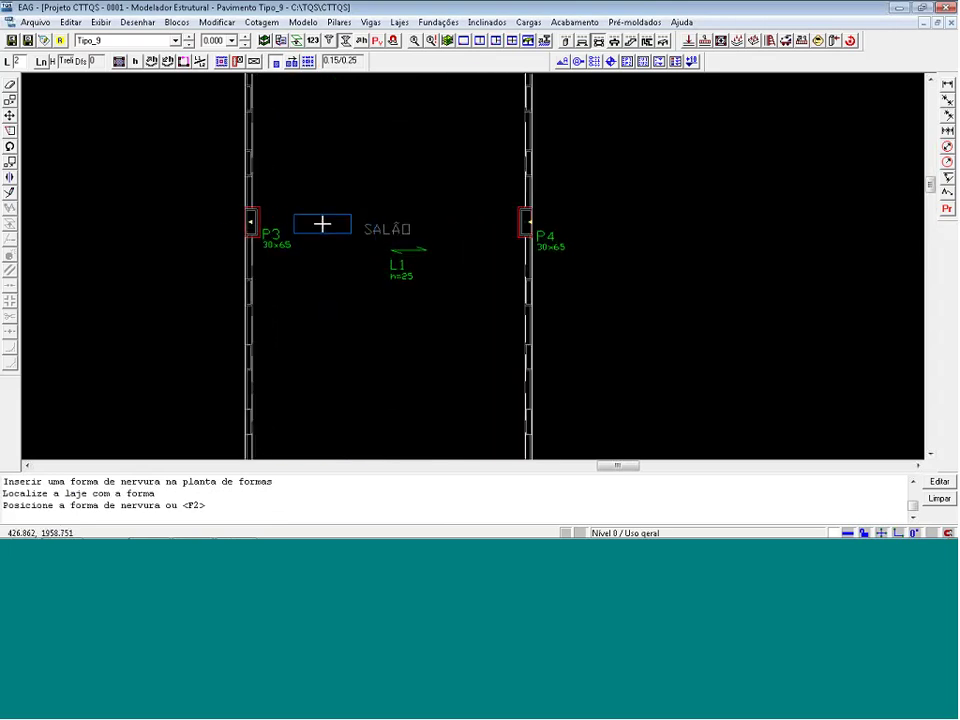
{"action": "key", "text": "m"}
{"action": "left_click", "coordinate": [254, 238]}
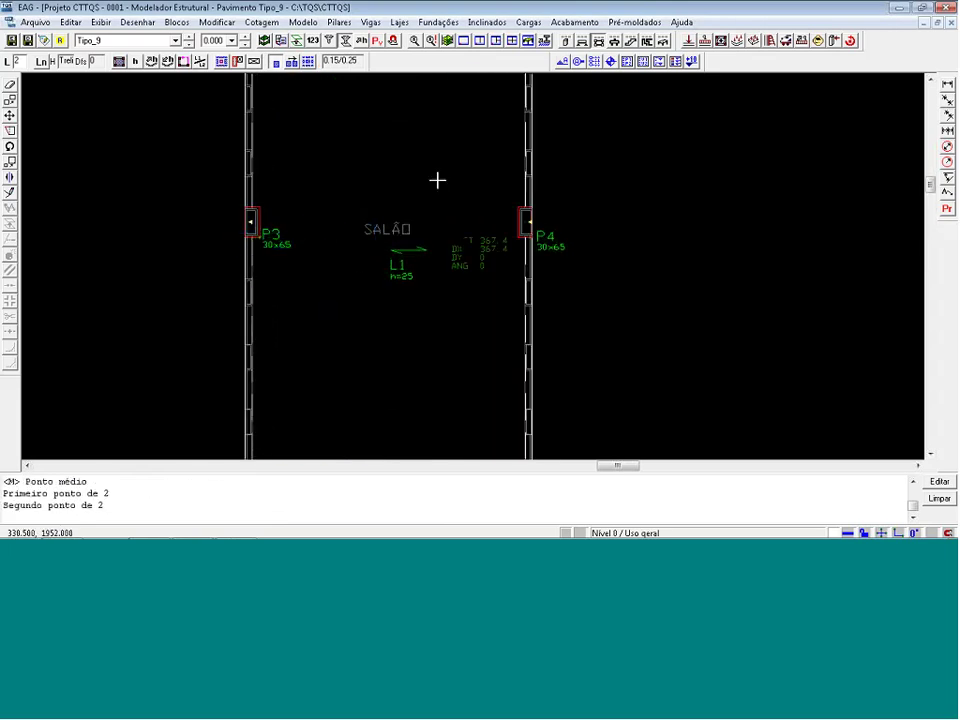
{"action": "left_click", "coordinate": [514, 208]}
{"action": "key", "text": "Return"}
Distribute the rib forms over slab L1, using the form placed at its centre as the base.
{"action": "scroll", "coordinate": [340, 215], "scroll_direction": "down", "scroll_amount": 1}
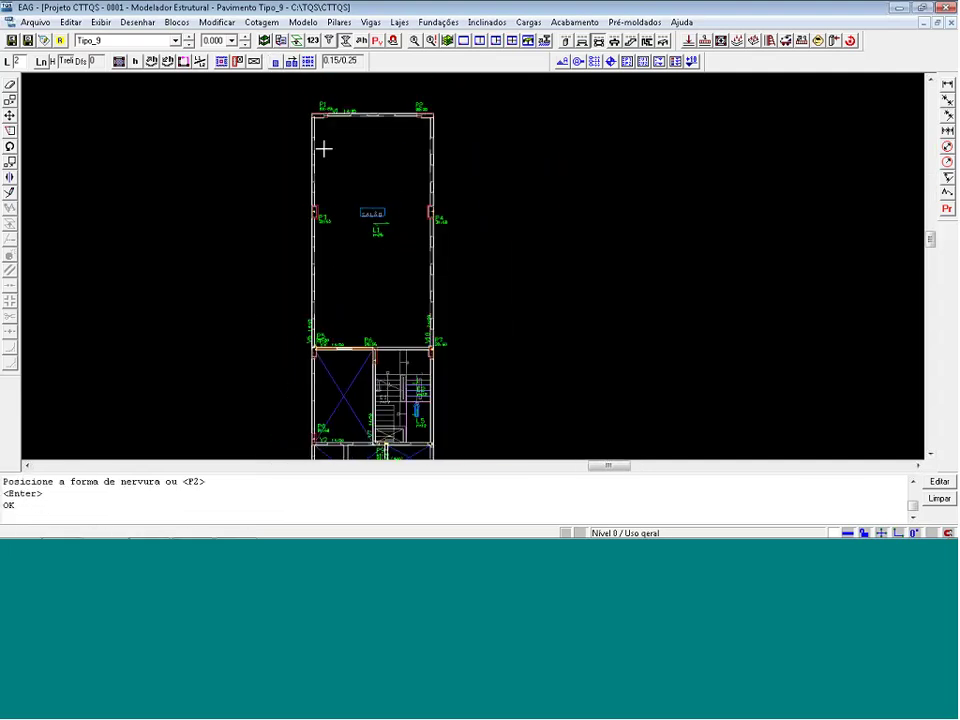
{"action": "left_click", "coordinate": [308, 62]}
{"action": "left_click", "coordinate": [379, 221]}
{"action": "left_click", "coordinate": [379, 221]}
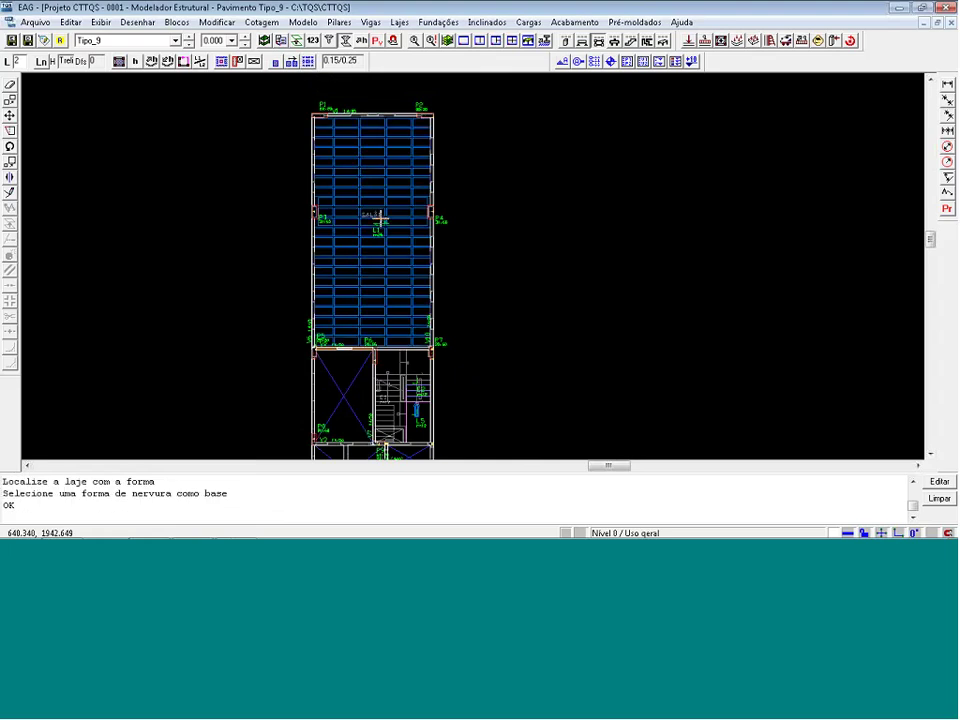
Change the Treliçada section for the next slab to block H08/40/120 with a 4 cm topping.
{"action": "scroll", "coordinate": [340, 276], "scroll_direction": "up", "scroll_amount": 5}
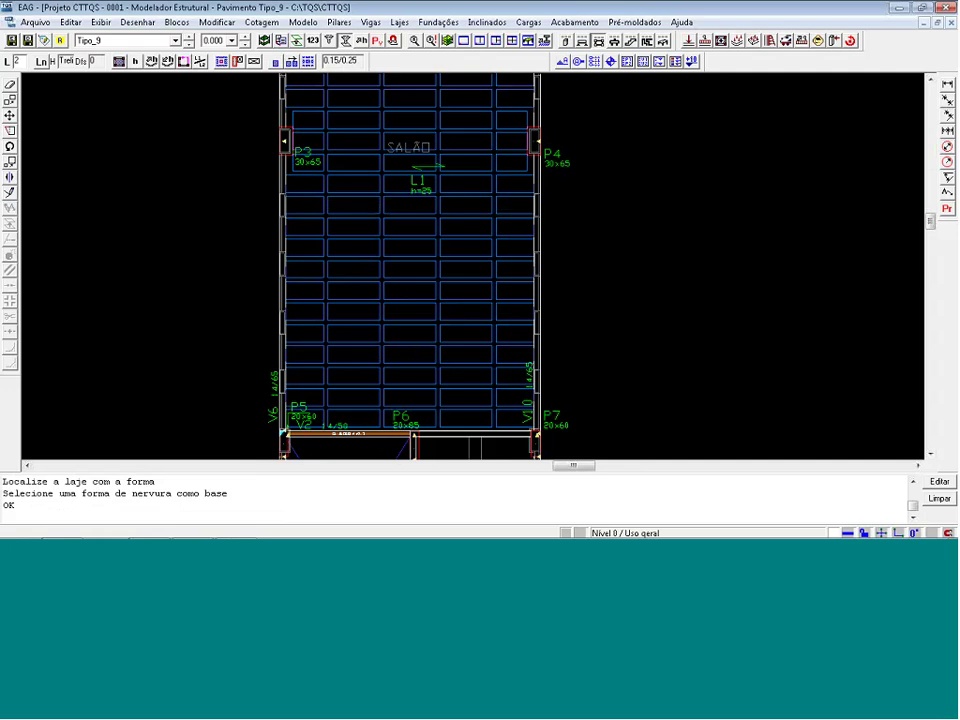
{"action": "scroll", "coordinate": [162, 162], "scroll_direction": "down", "scroll_amount": 5}
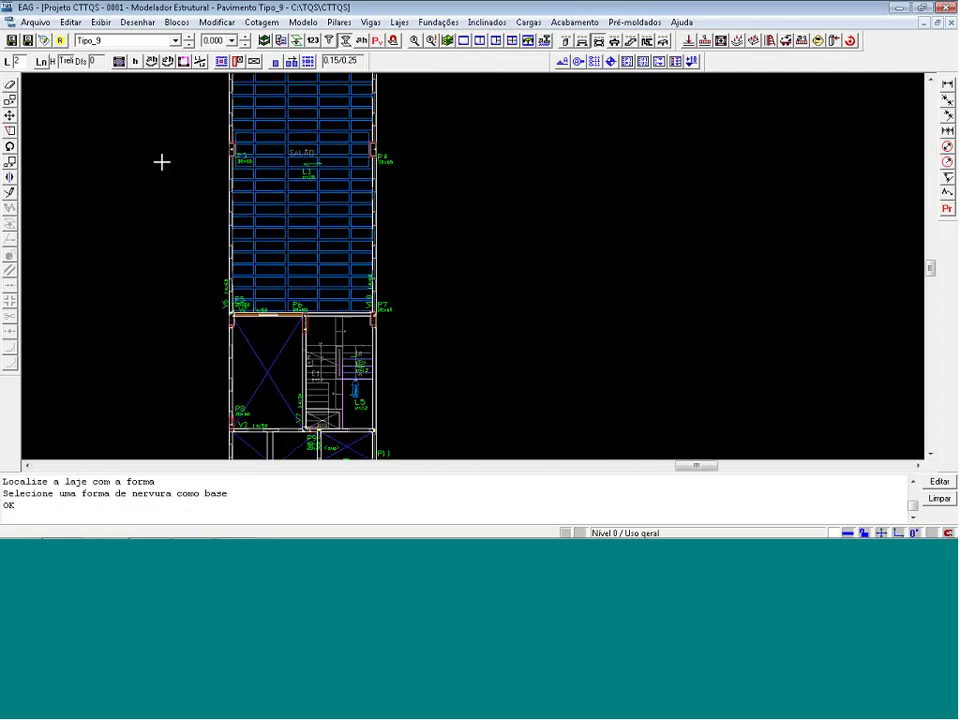
{"action": "scroll", "coordinate": [285, 392], "scroll_direction": "up", "scroll_amount": 3}
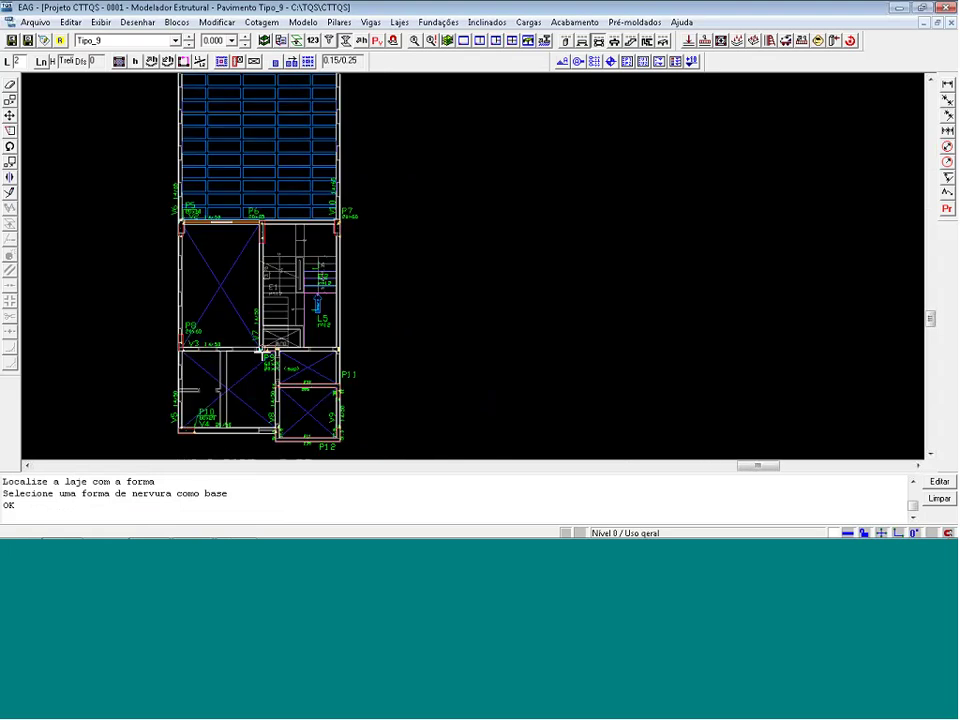
{"action": "scroll", "coordinate": [250, 310], "scroll_direction": "up", "scroll_amount": 1}
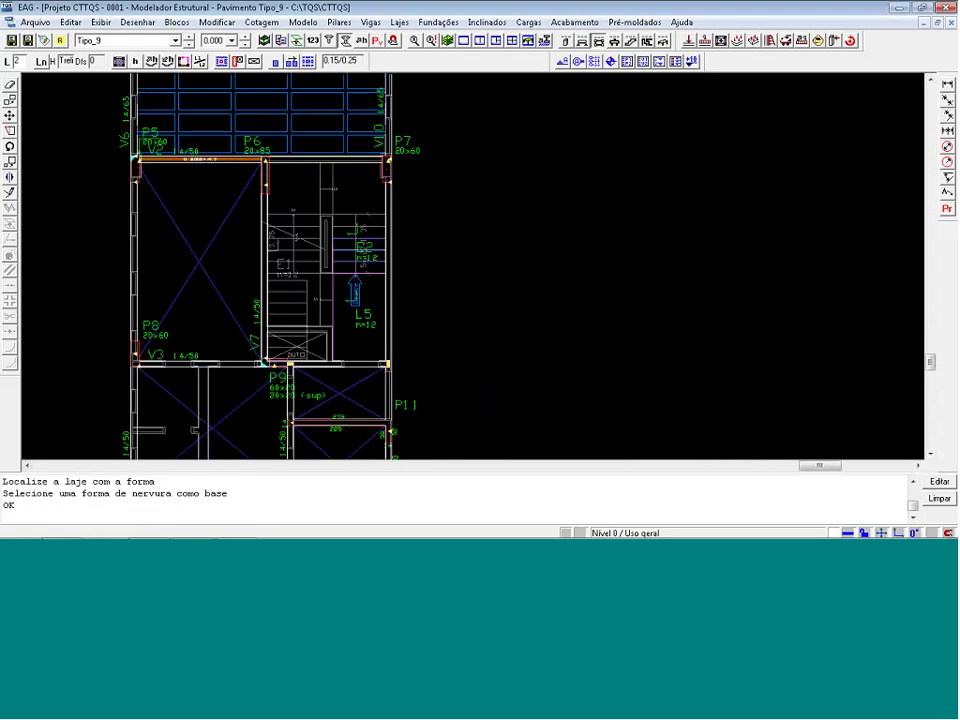
{"action": "left_click", "coordinate": [135, 61]}
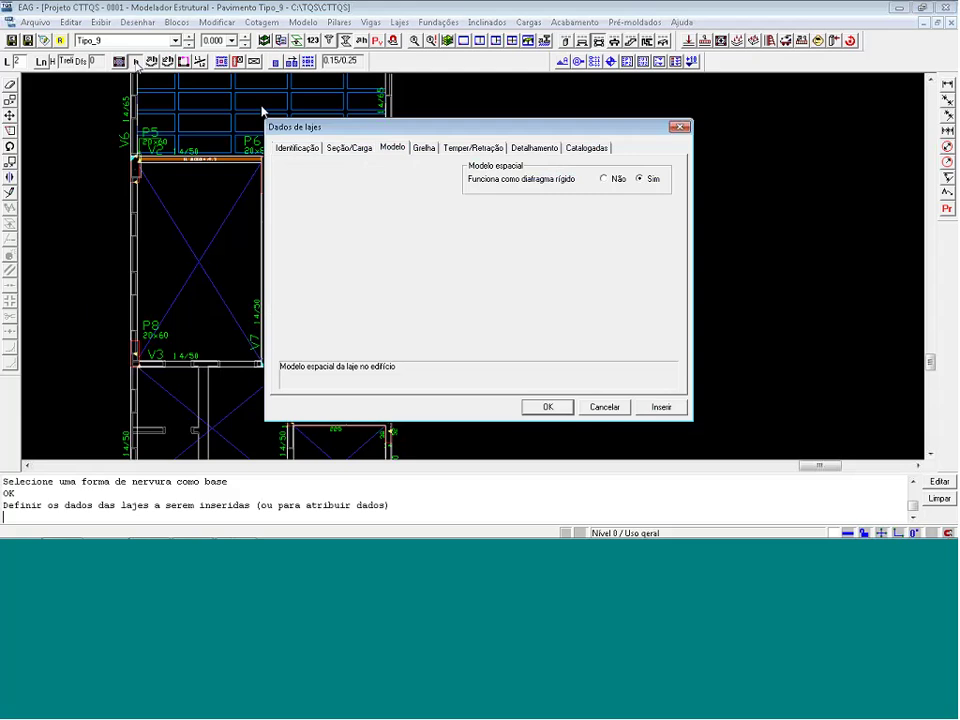
{"action": "left_click", "coordinate": [349, 147]}
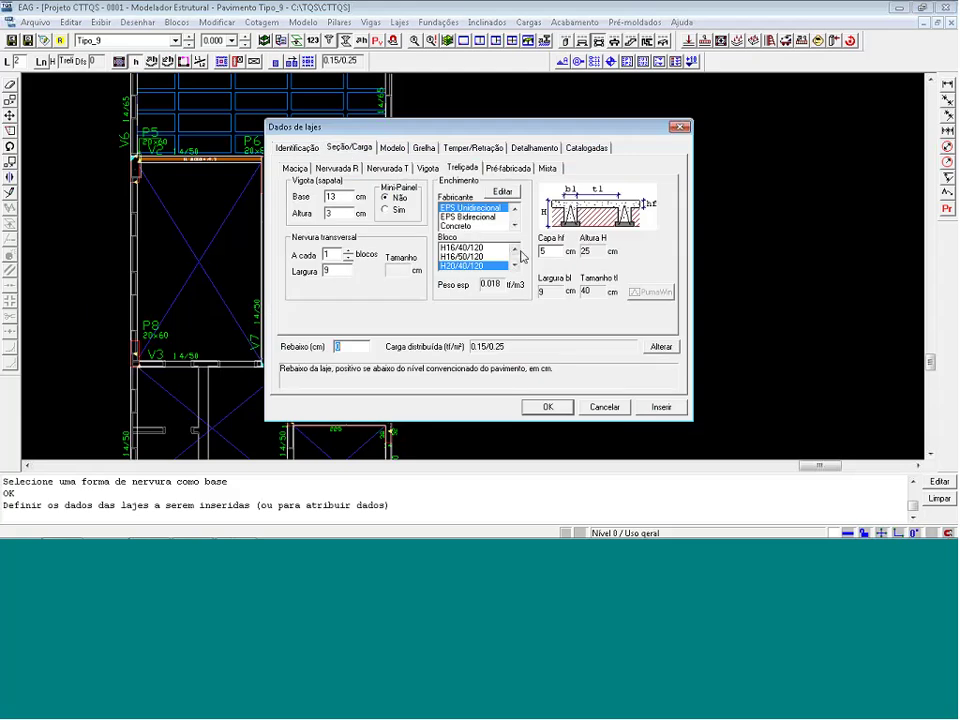
{"action": "left_click", "coordinate": [516, 251]}
{"action": "left_click", "coordinate": [516, 251]}
{"action": "left_click", "coordinate": [516, 251]}
{"action": "left_click", "coordinate": [516, 251]}
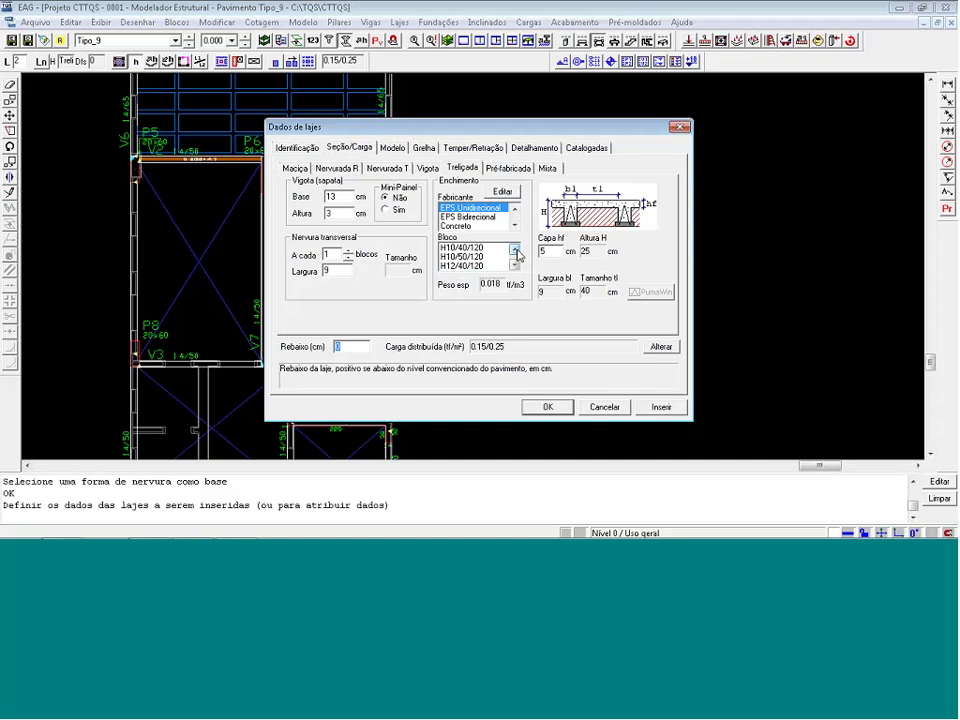
{"action": "left_click", "coordinate": [516, 251]}
{"action": "left_click", "coordinate": [516, 251]}
{"action": "left_click", "coordinate": [470, 256]}
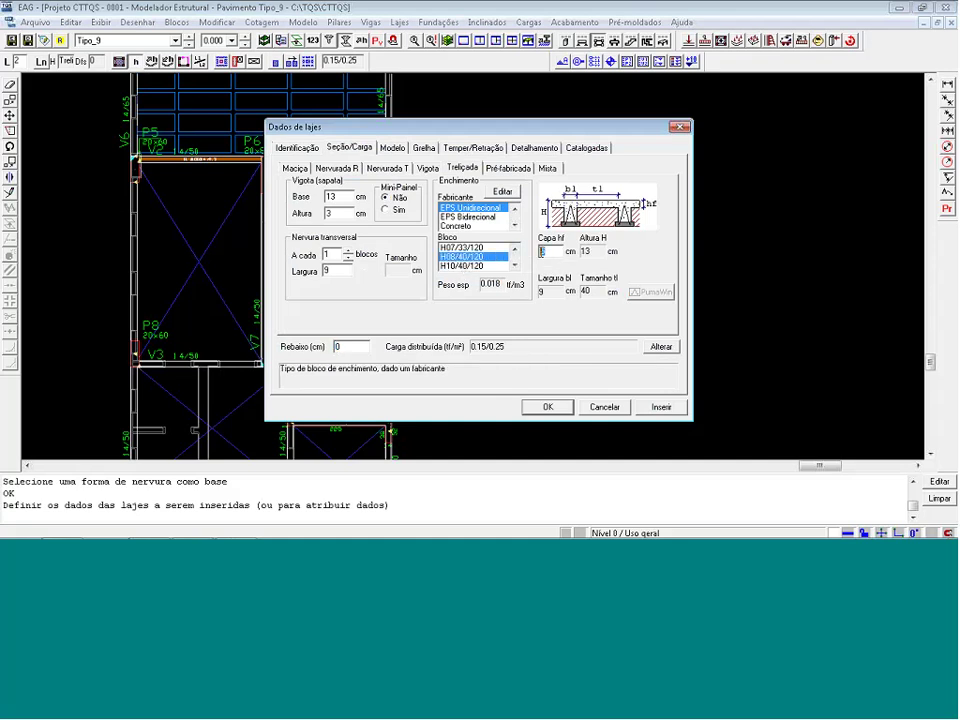
{"action": "left_click", "coordinate": [542, 251]}
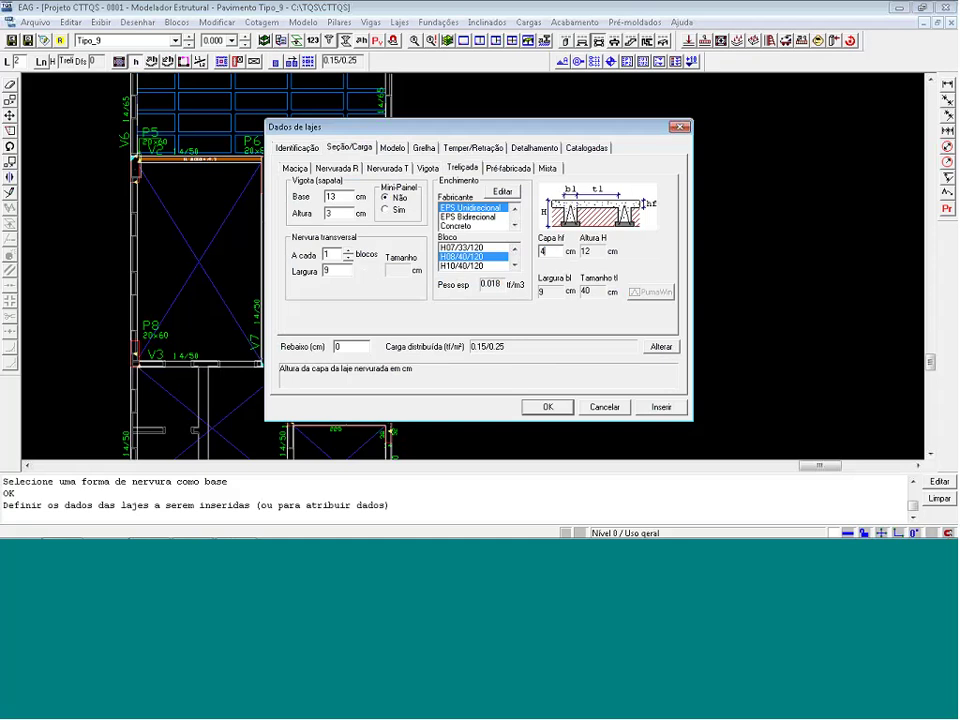
Insert the slab in the panel between P5, P6 and P8, with its main direction along beam V3.
{"action": "left_click", "coordinate": [669, 409]}
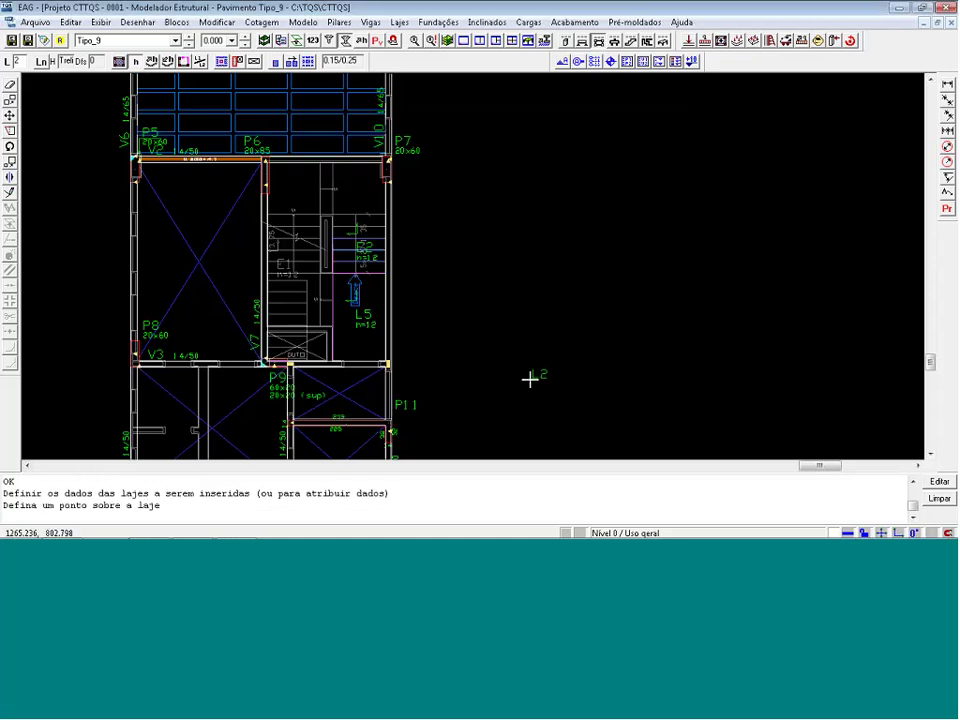
{"action": "left_click", "coordinate": [207, 239]}
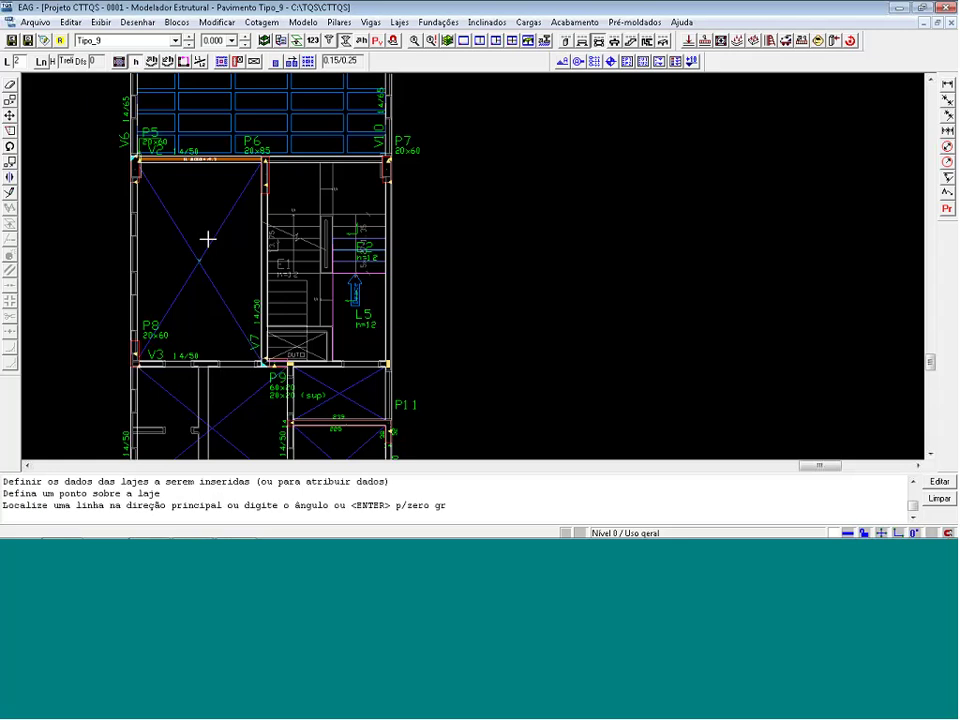
{"action": "left_click", "coordinate": [220, 352]}
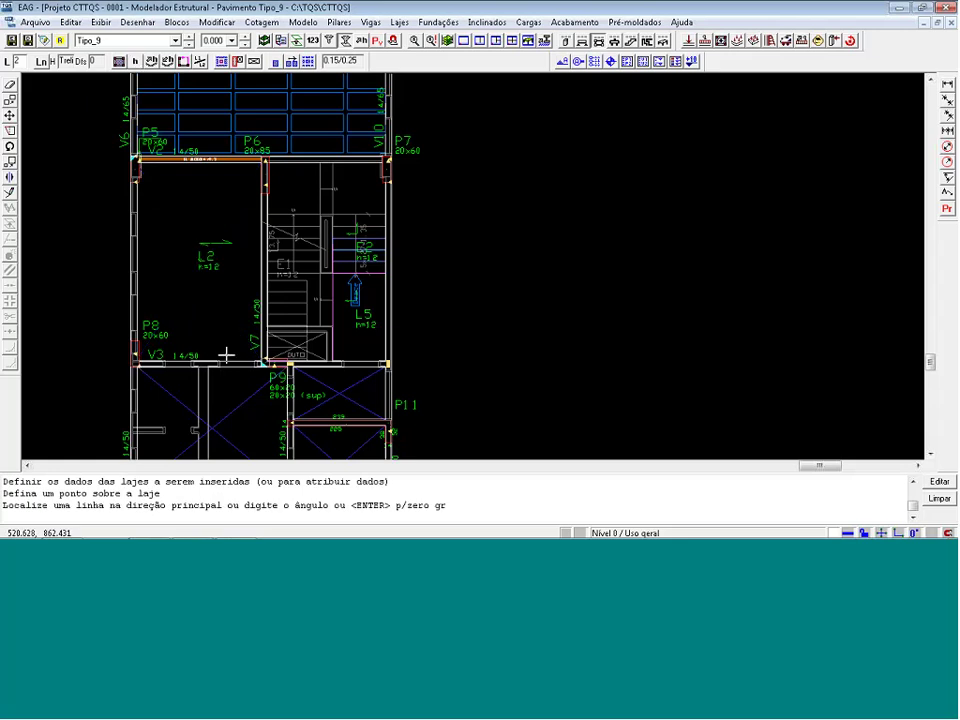
{"action": "left_click", "coordinate": [277, 62]}
{"action": "left_click", "coordinate": [215, 262]}
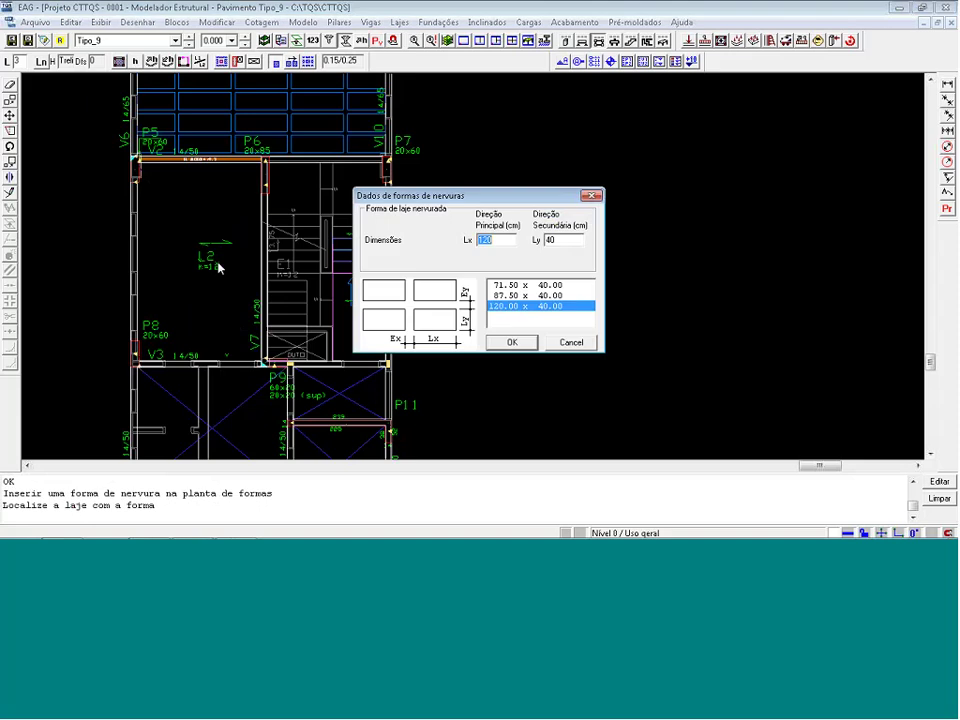
{"action": "left_click", "coordinate": [508, 342]}
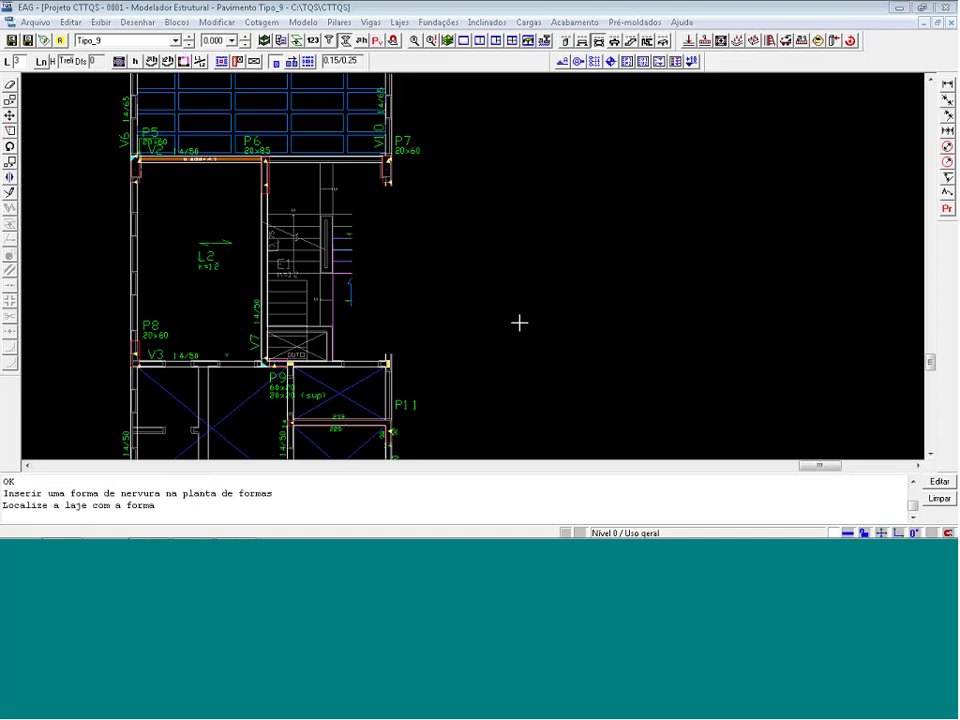
{"action": "double_click", "coordinate": [193, 259]}
{"action": "double_click", "coordinate": [203, 260]}
{"action": "left_click", "coordinate": [203, 260]}
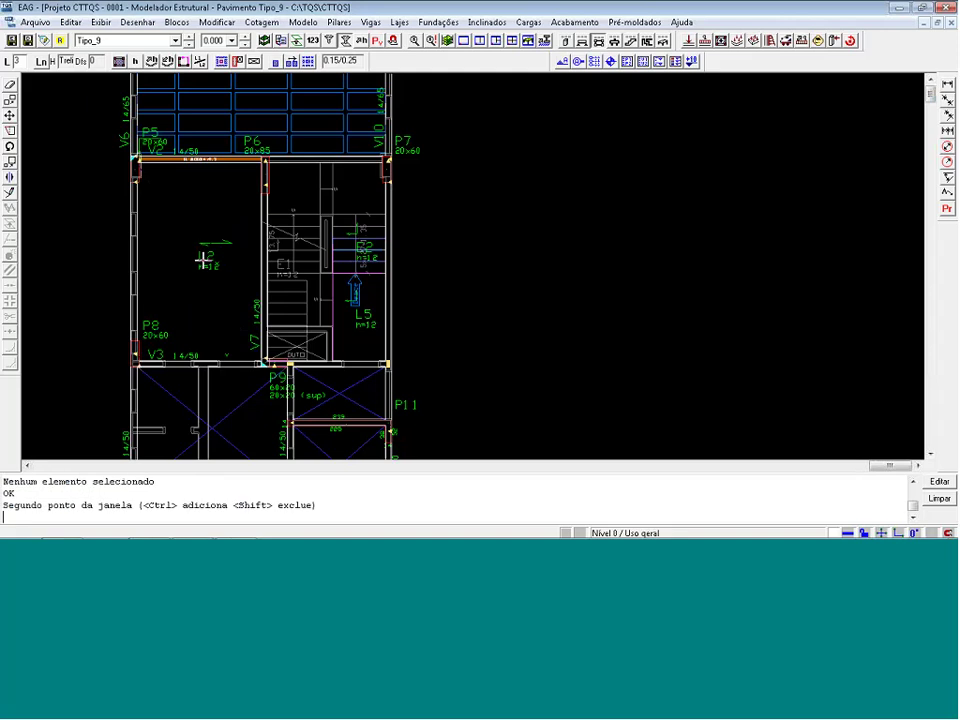
{"action": "scroll", "coordinate": [203, 260], "scroll_direction": "down", "scroll_amount": 1}
{"action": "double_click", "coordinate": [206, 260]}
{"action": "key", "text": "Escape"}
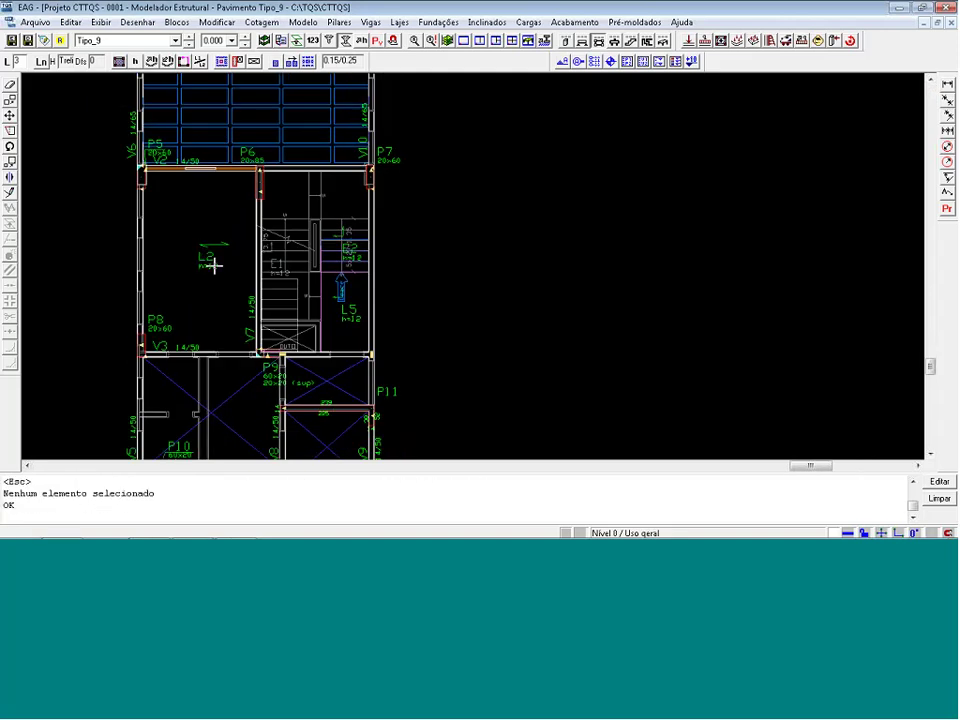
{"action": "scroll", "coordinate": [213, 264], "scroll_direction": "up", "scroll_amount": 1}
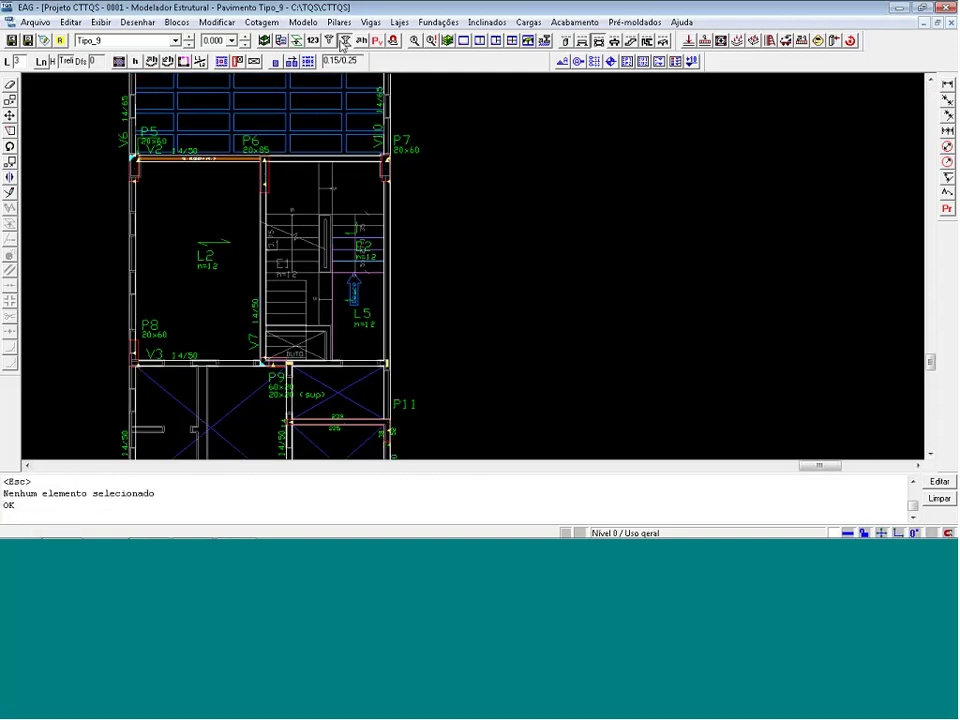
Edit slab L2's Treliçada section and set the transverse rib width to 0.
{"action": "left_click", "coordinate": [343, 42]}
{"action": "double_click", "coordinate": [213, 253]}
{"action": "left_click", "coordinate": [204, 259]}
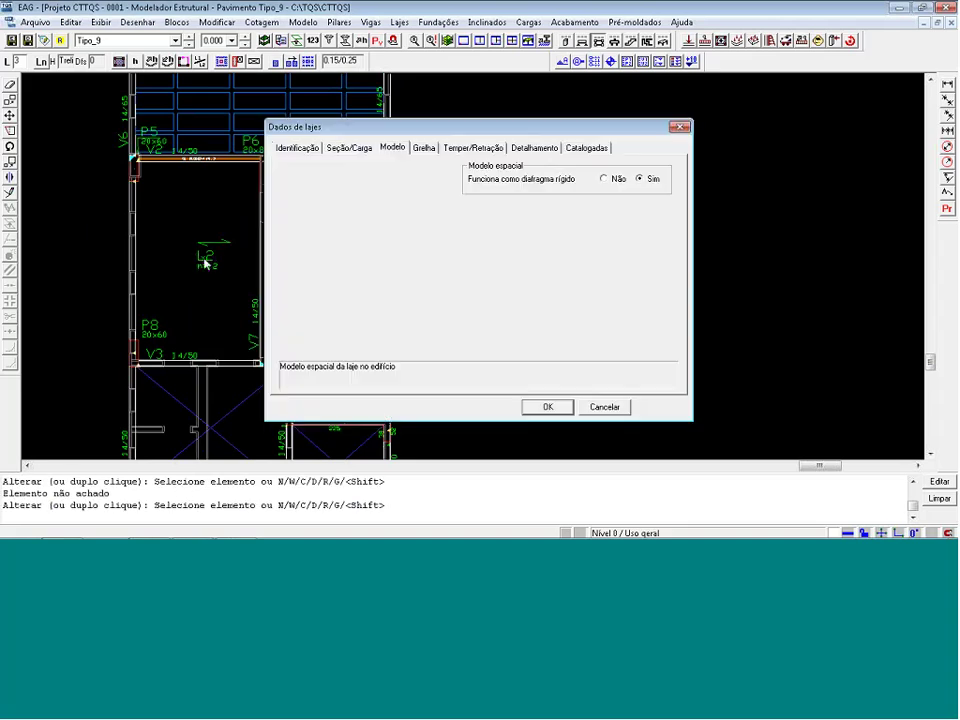
{"action": "left_click", "coordinate": [347, 148]}
{"action": "left_click_drag", "start_coordinate": [345, 271], "coordinate": [285, 271]}
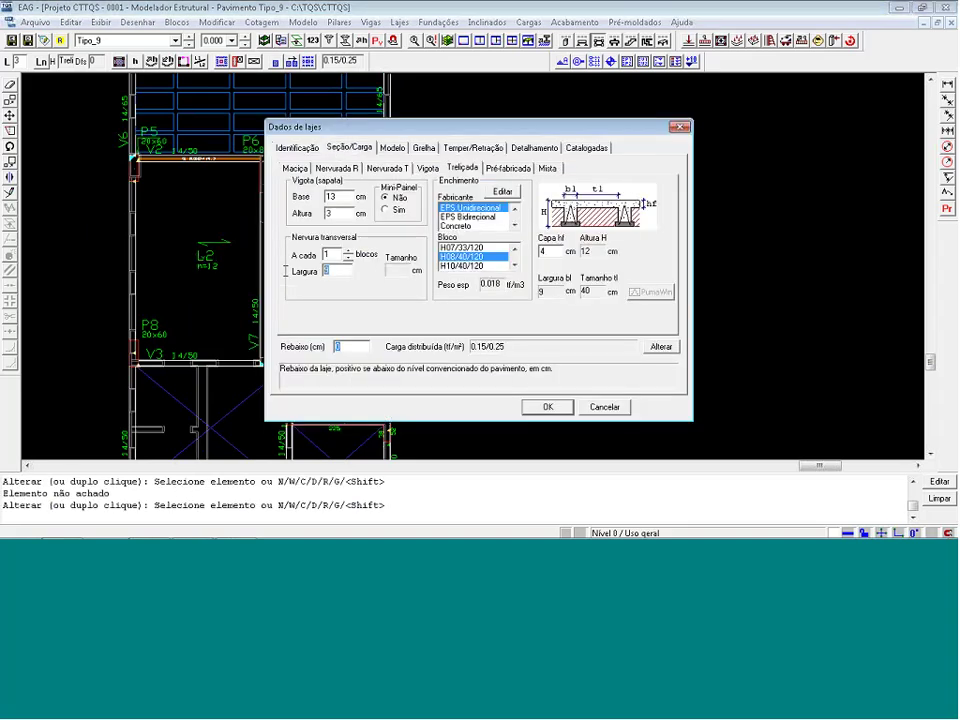
{"action": "type", "text": "0"}
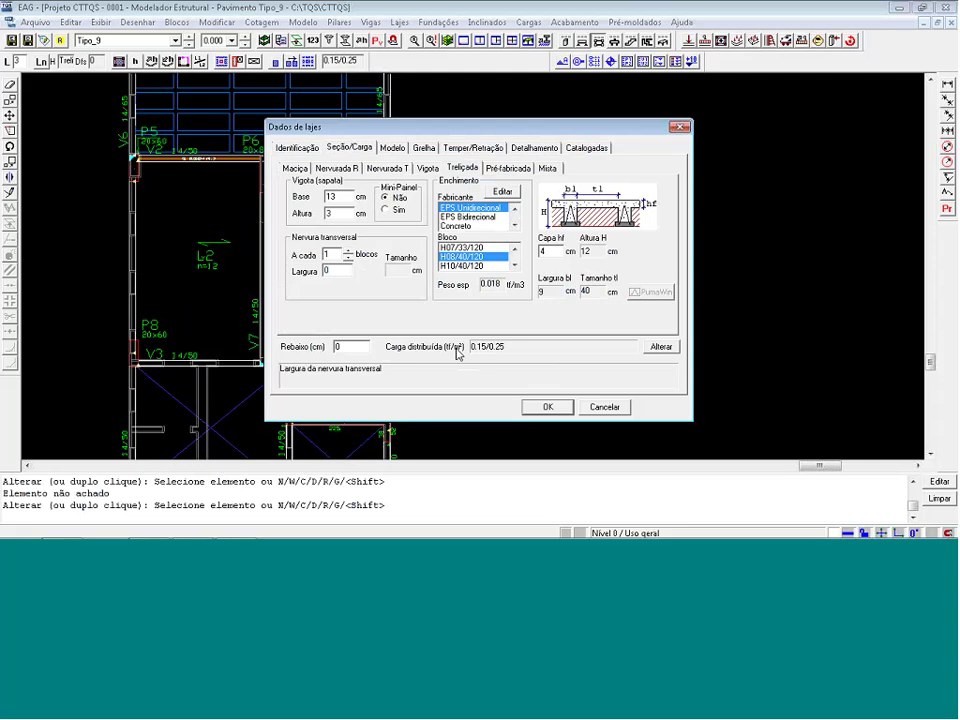
{"action": "key", "text": "Return"}
Start inserting a 120 x 40 cm rib form in slab L2 and turn orthogonal mode off for picking the midpoint references.
{"action": "left_click", "coordinate": [274, 62]}
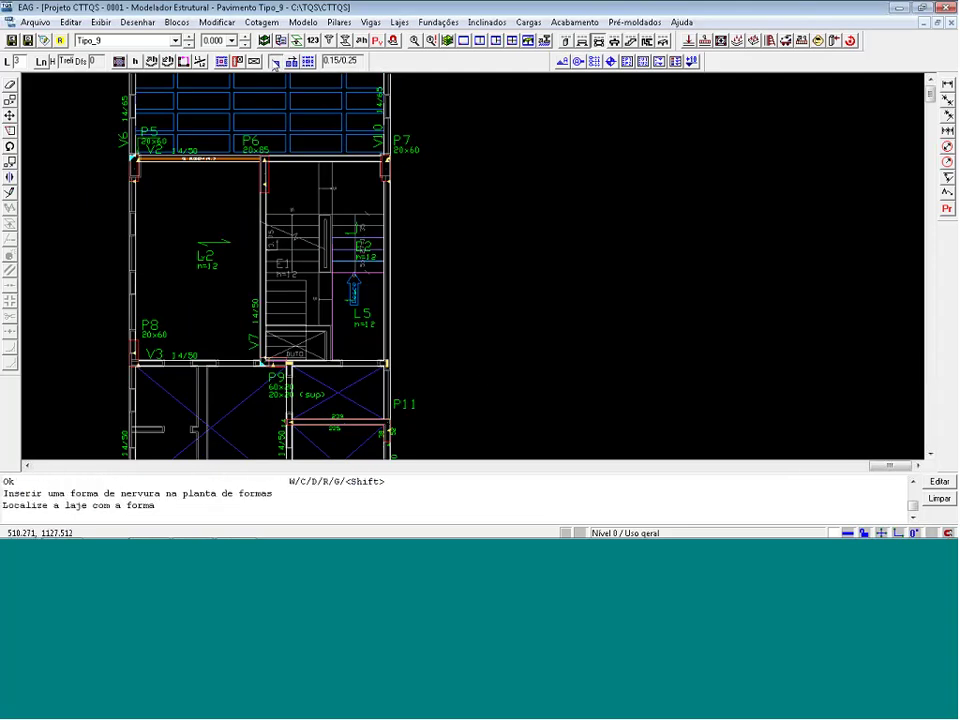
{"action": "left_click", "coordinate": [203, 253]}
{"action": "left_click", "coordinate": [494, 341]}
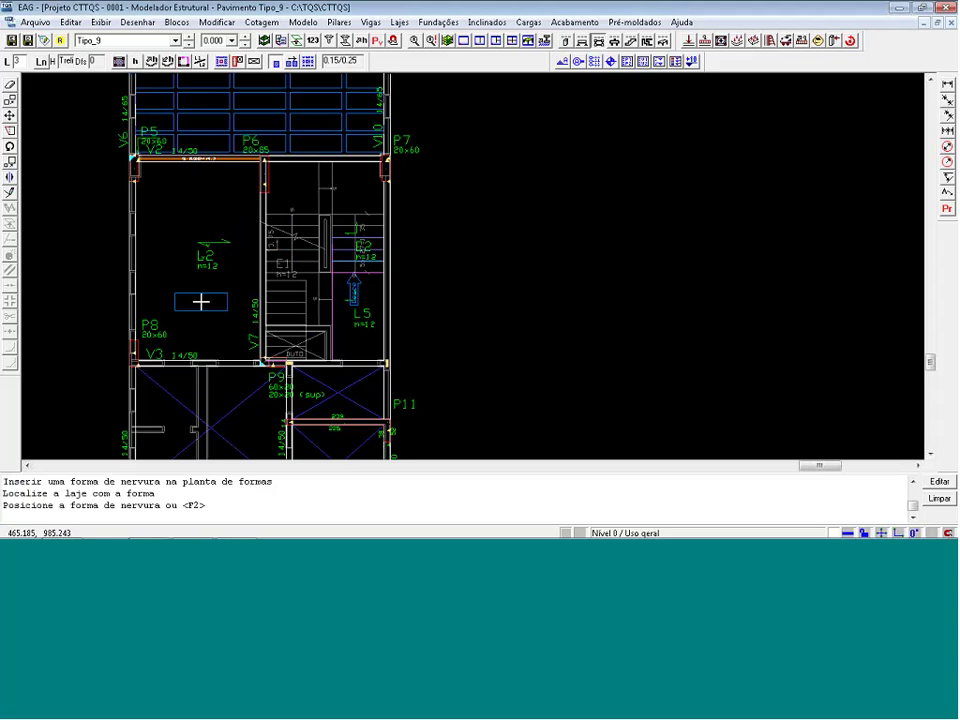
{"action": "key", "text": "m"}
{"action": "scroll", "coordinate": [160, 340], "scroll_direction": "up", "scroll_amount": 4}
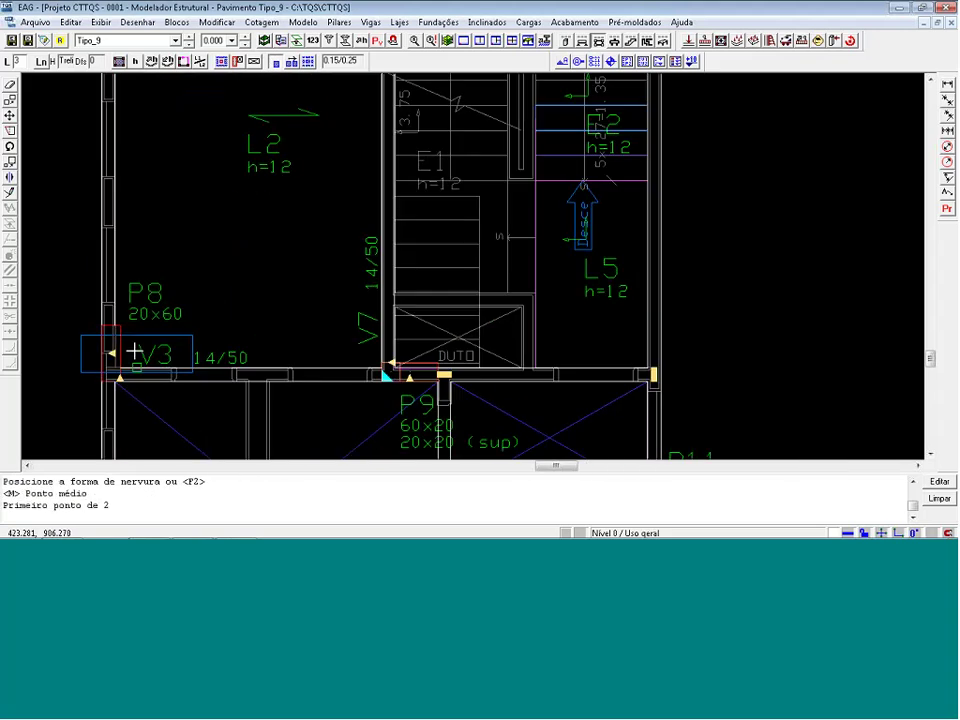
{"action": "scroll", "coordinate": [123, 337], "scroll_direction": "up", "scroll_amount": 1}
{"action": "left_click", "coordinate": [114, 362]}
{"action": "scroll", "coordinate": [114, 362], "scroll_direction": "down", "scroll_amount": 4}
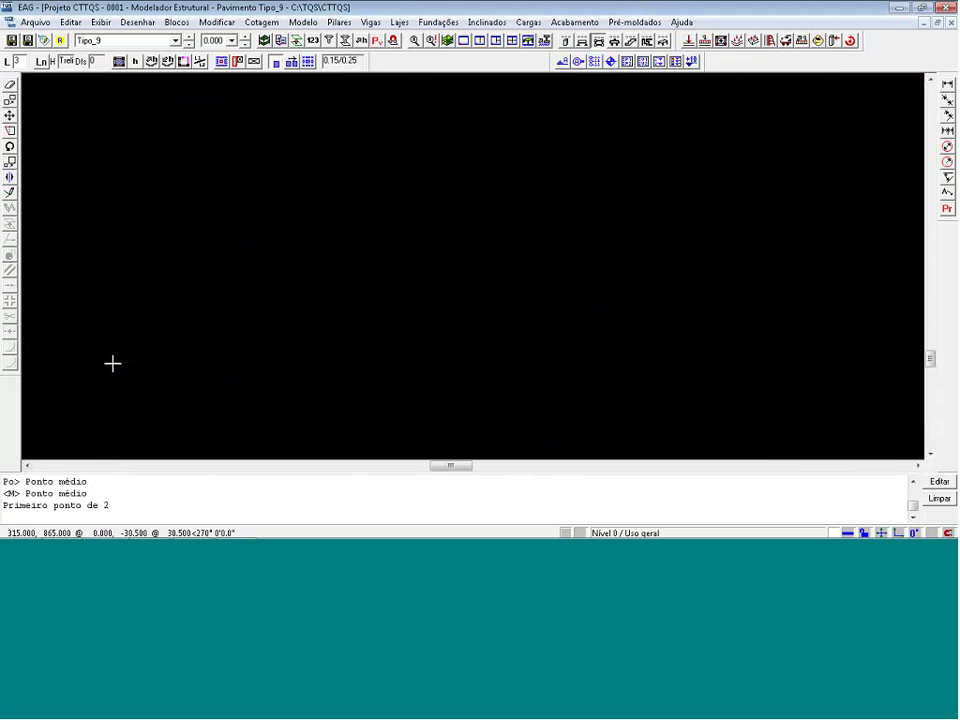
{"action": "scroll", "coordinate": [179, 328], "scroll_direction": "down", "scroll_amount": 1}
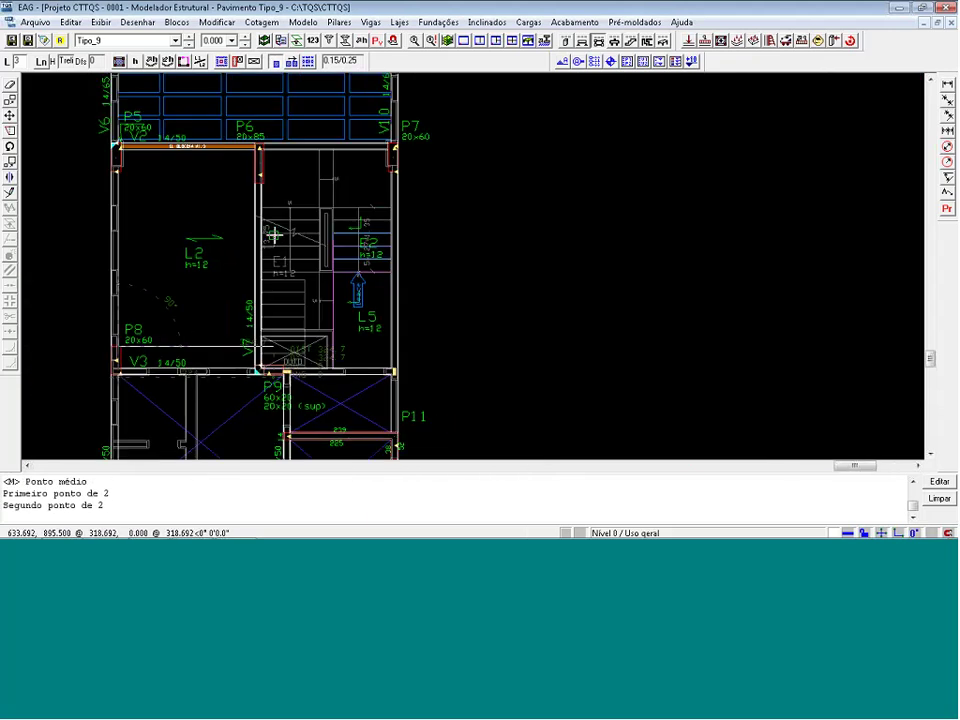
{"action": "key", "text": "F8"}
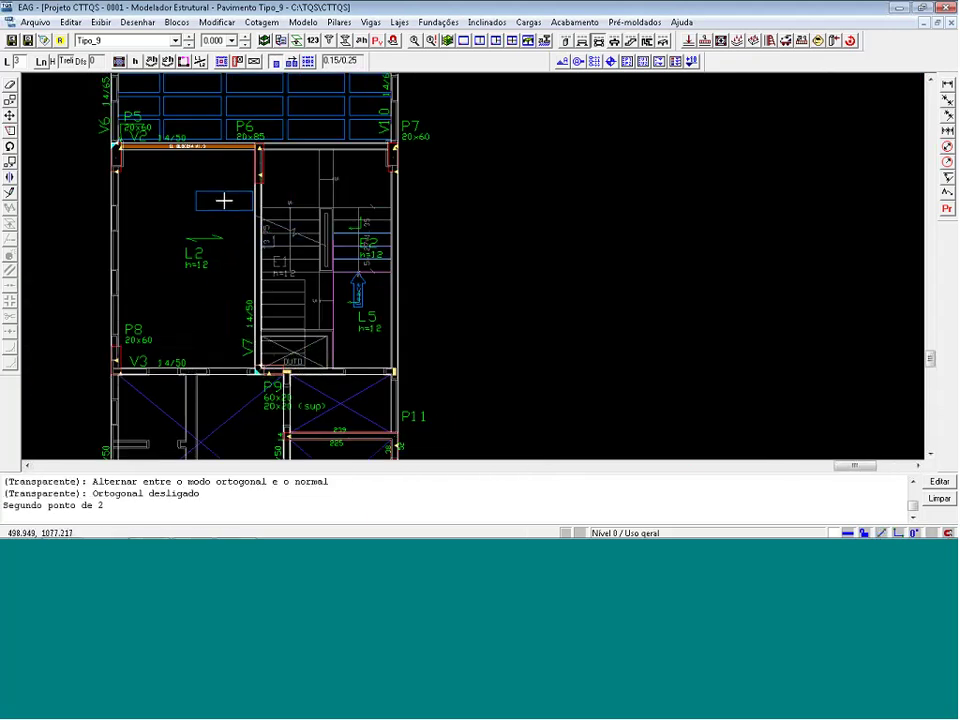
Place the rib form in slab L2 midway between beam V6's inner face at P8's upper edge and the inner corner where V2 meets P6.
{"action": "key", "text": "m"}
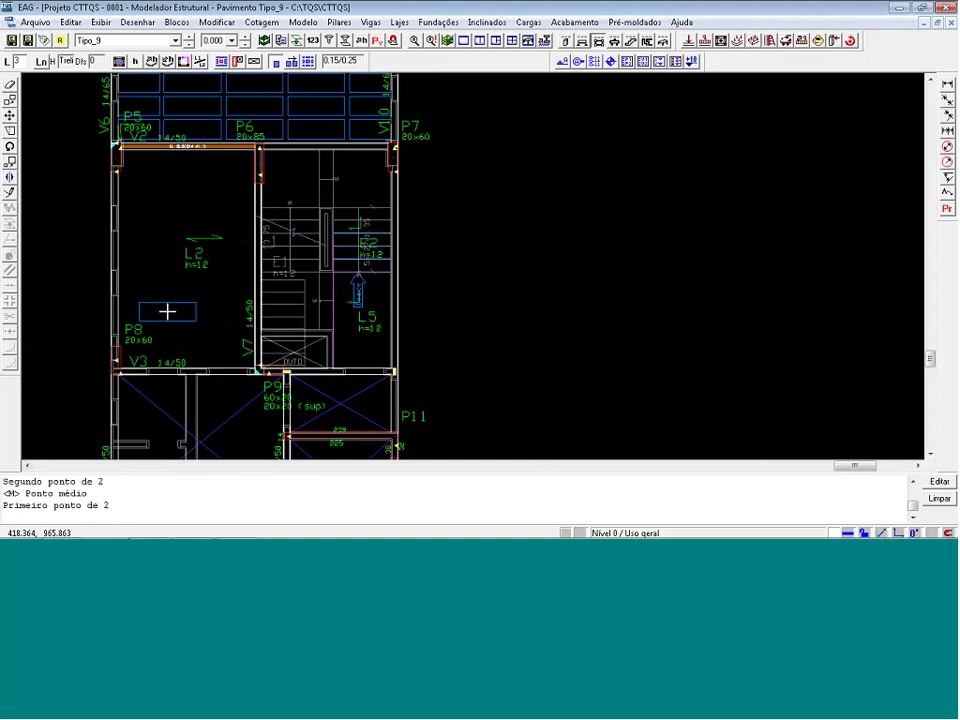
{"action": "scroll", "coordinate": [138, 343], "scroll_direction": "up", "scroll_amount": 1}
{"action": "scroll", "coordinate": [138, 343], "scroll_direction": "up", "scroll_amount": 3}
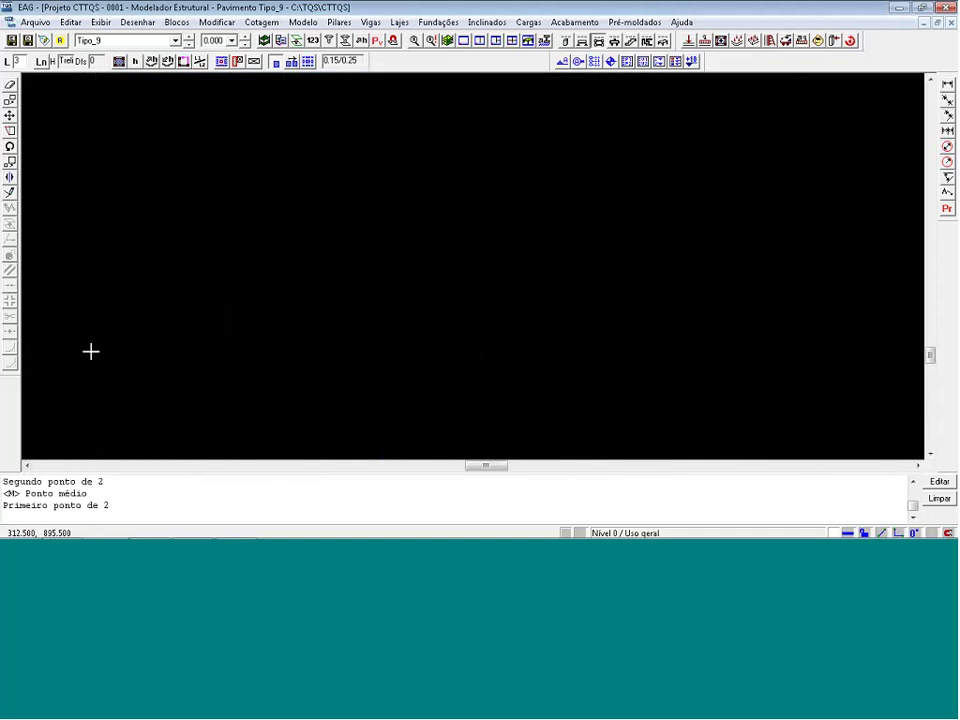
{"action": "scroll", "coordinate": [90, 350], "scroll_direction": "up", "scroll_amount": 1}
{"action": "left_click", "coordinate": [92, 344]}
{"action": "scroll", "coordinate": [231, 261], "scroll_direction": "down", "scroll_amount": 4}
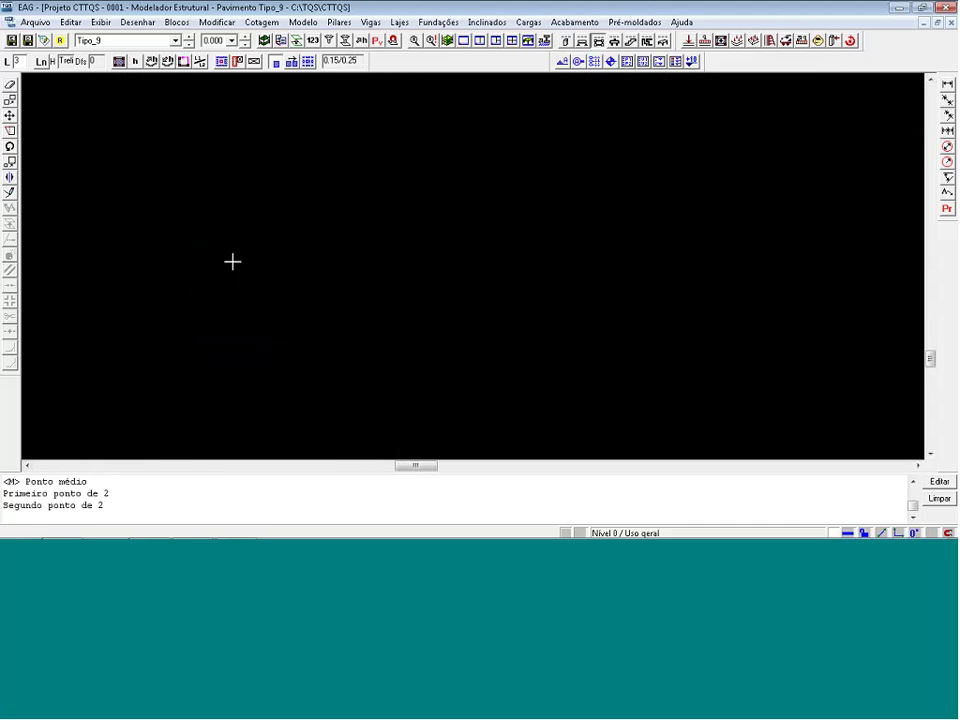
{"action": "scroll", "coordinate": [372, 214], "scroll_direction": "down", "scroll_amount": 1}
{"action": "scroll", "coordinate": [379, 96], "scroll_direction": "up", "scroll_amount": 4}
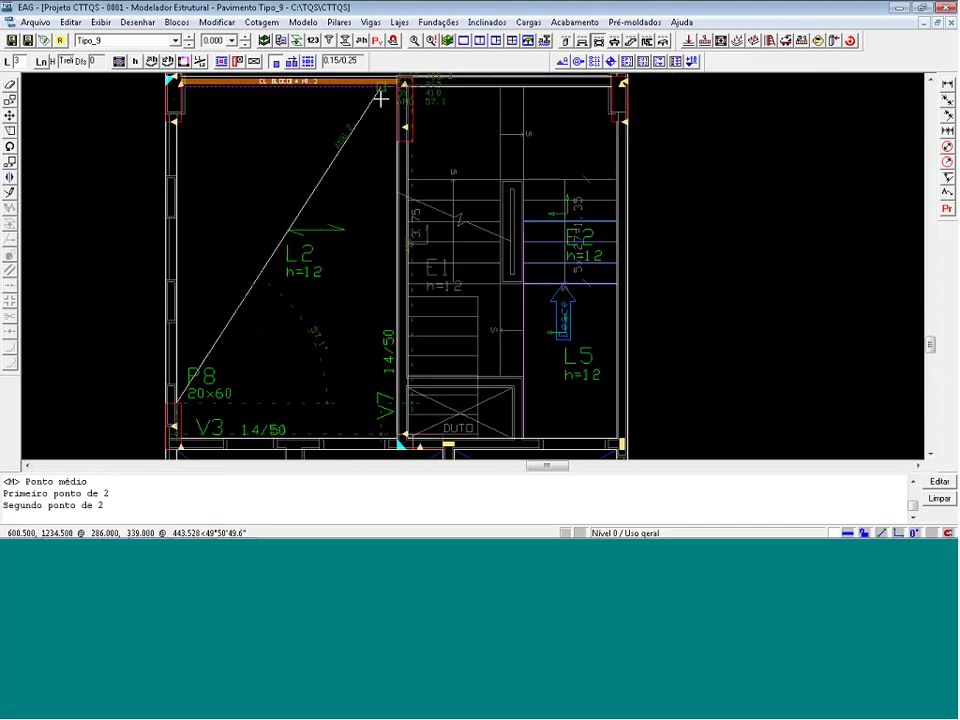
{"action": "scroll", "coordinate": [364, 261], "scroll_direction": "down", "scroll_amount": 1}
{"action": "scroll", "coordinate": [390, 103], "scroll_direction": "up", "scroll_amount": 3}
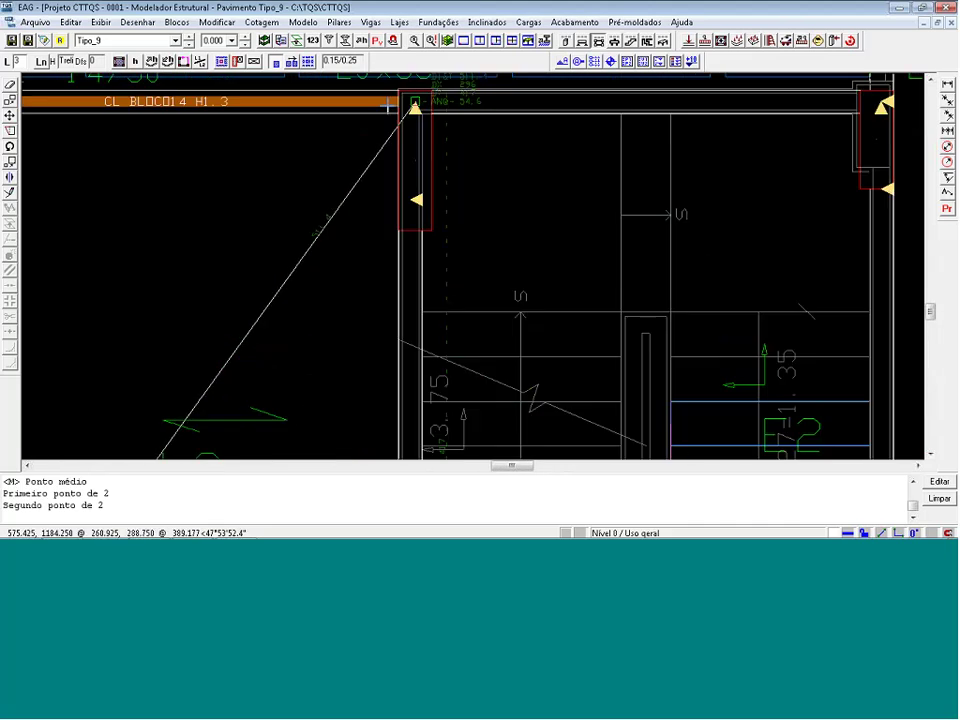
{"action": "left_click", "coordinate": [418, 133]}
{"action": "scroll", "coordinate": [432, 191], "scroll_direction": "down", "scroll_amount": 4}
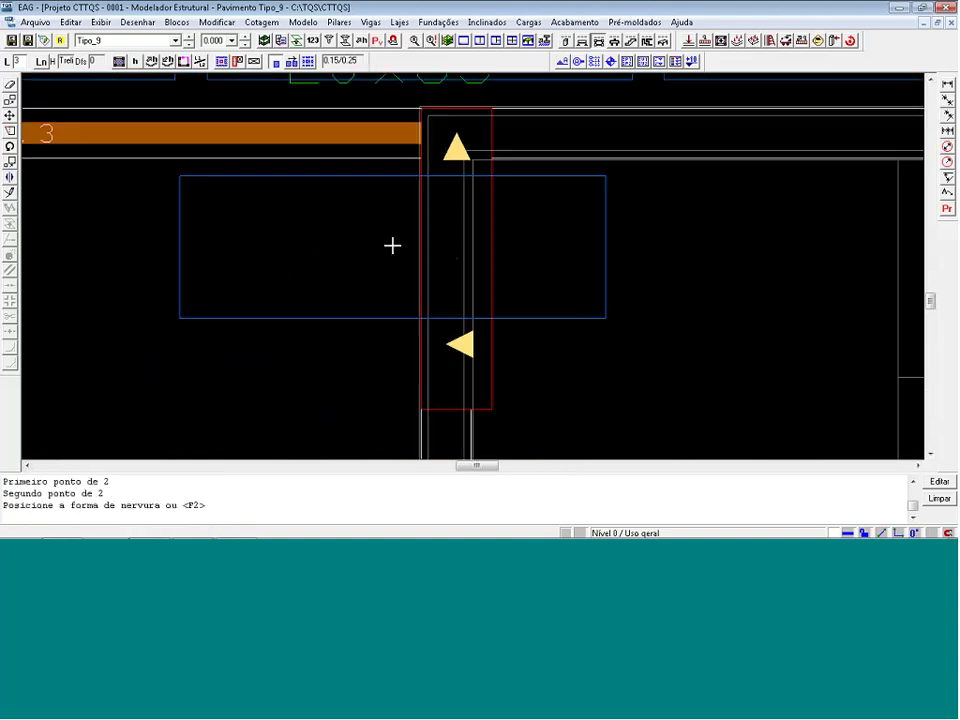
{"action": "scroll", "coordinate": [315, 133], "scroll_direction": "down", "scroll_amount": 1}
{"action": "key", "text": "Return"}
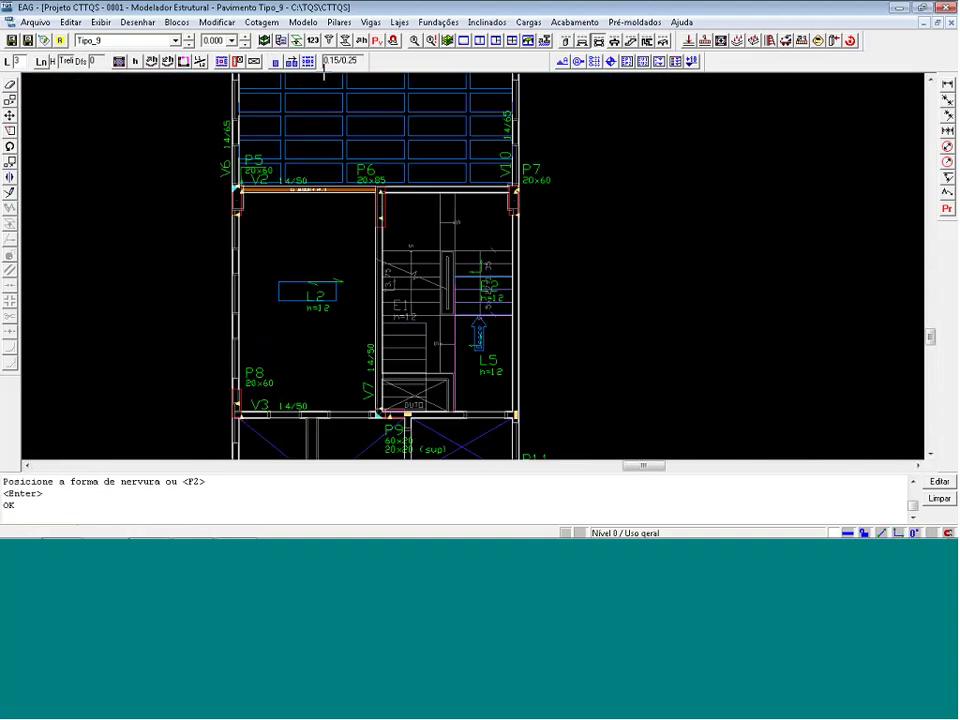
Distribute the rib forms over slab L2, using the form placed in it as the base.
{"action": "left_click", "coordinate": [309, 62]}
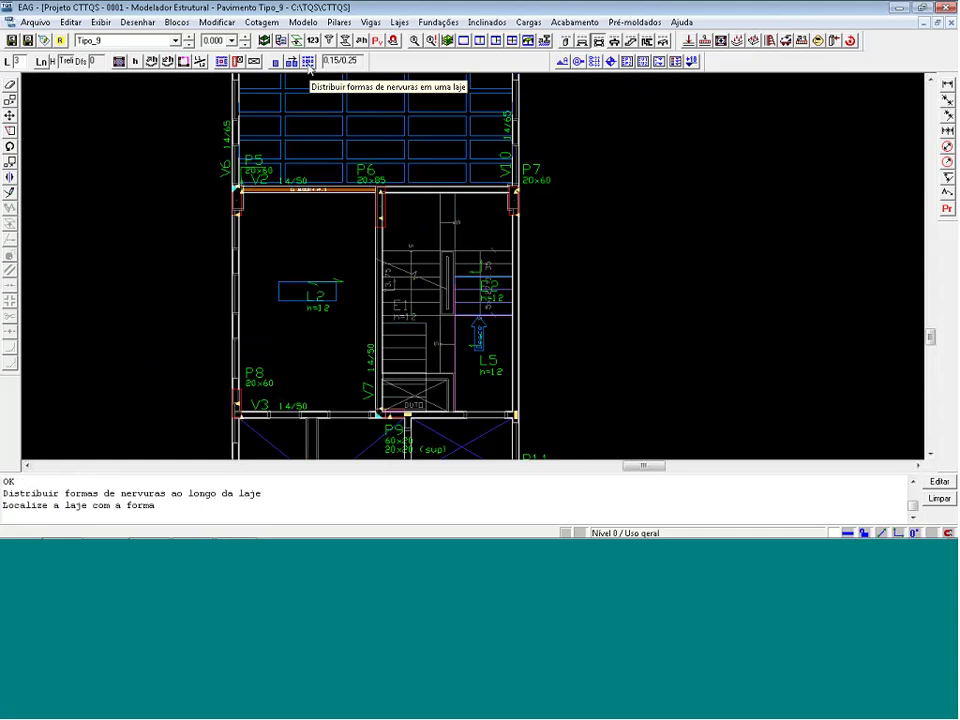
{"action": "left_click", "coordinate": [315, 293]}
{"action": "left_click", "coordinate": [315, 293]}
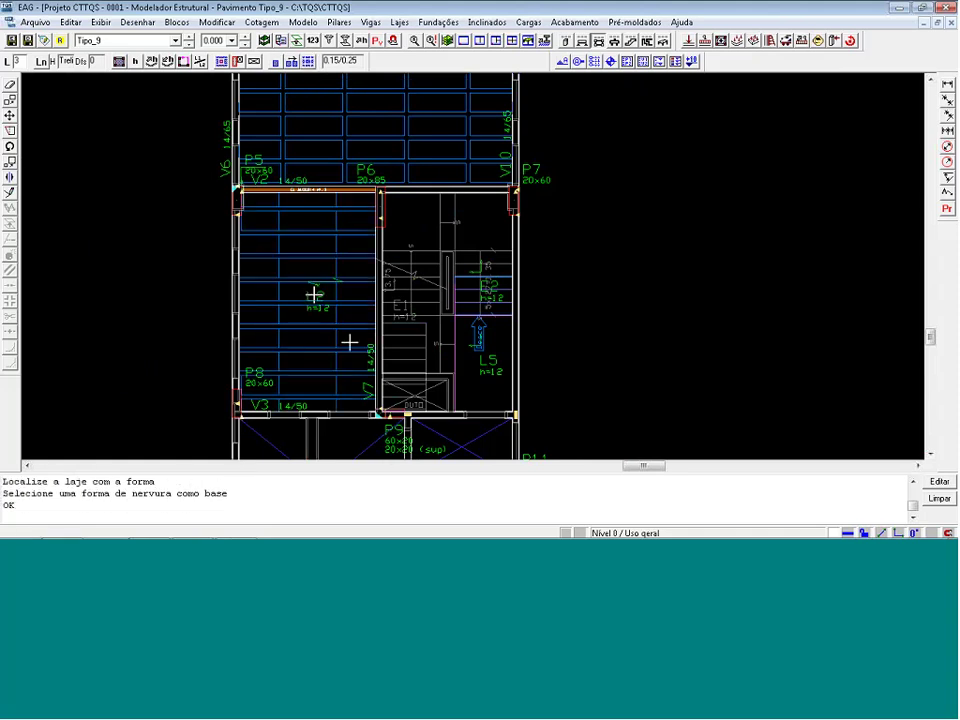
Insert a Treliçada slab with transverse rib width 0 in the panel between V3, V4, V5 and V8, with its main direction along V5.
{"action": "scroll", "coordinate": [321, 302], "scroll_direction": "down", "scroll_amount": 1}
{"action": "scroll", "coordinate": [309, 430], "scroll_direction": "up", "scroll_amount": 2}
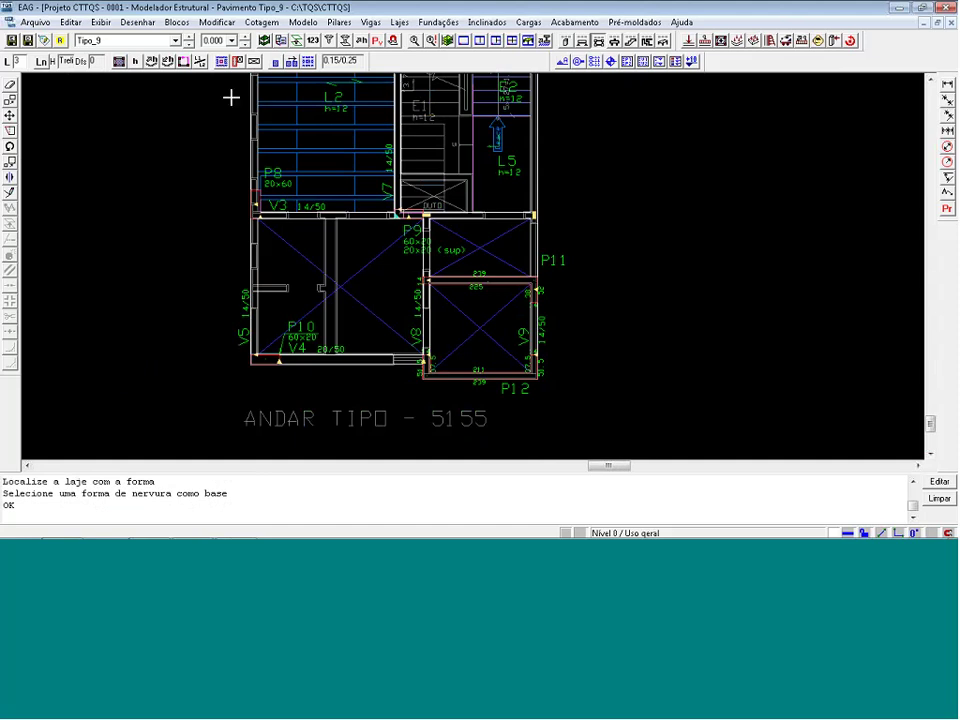
{"action": "left_click", "coordinate": [135, 62]}
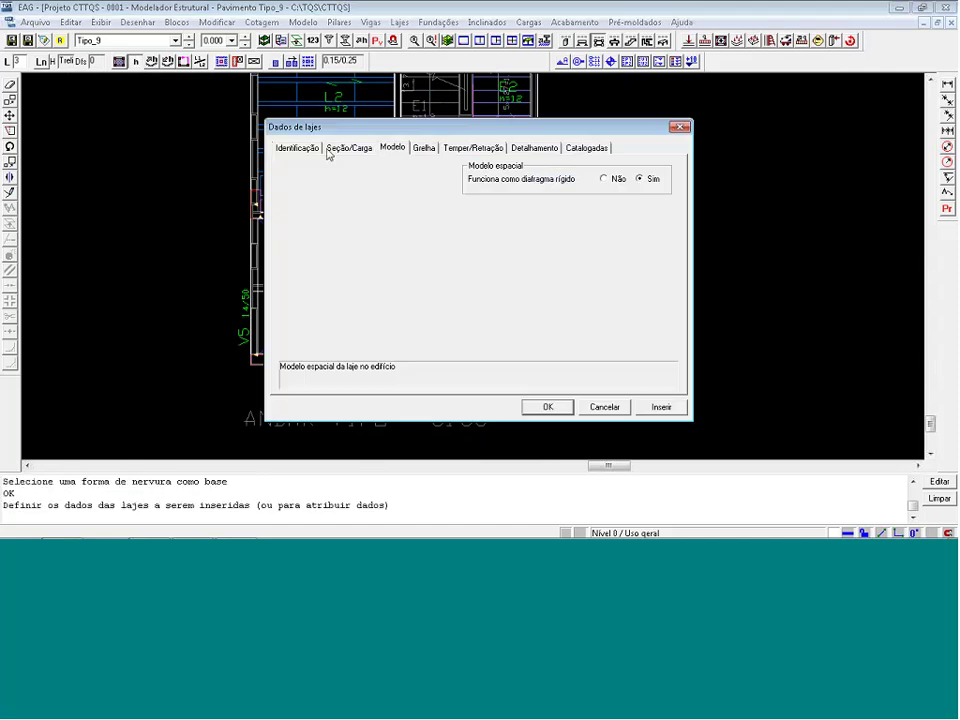
{"action": "left_click", "coordinate": [358, 152]}
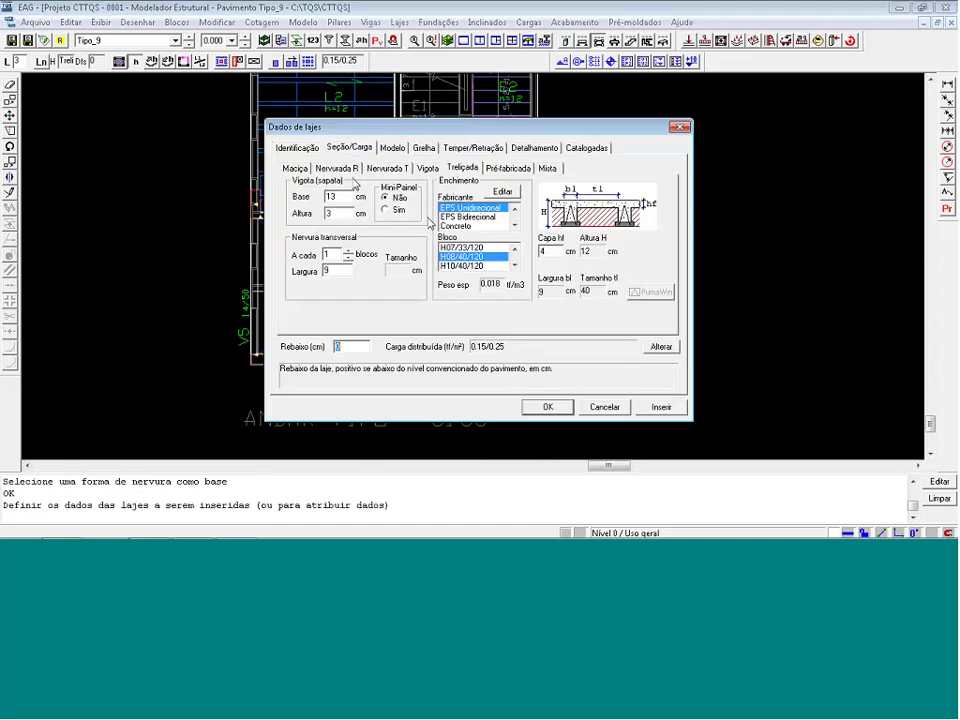
{"action": "double_click", "coordinate": [337, 271]}
{"action": "type", "text": "0"}
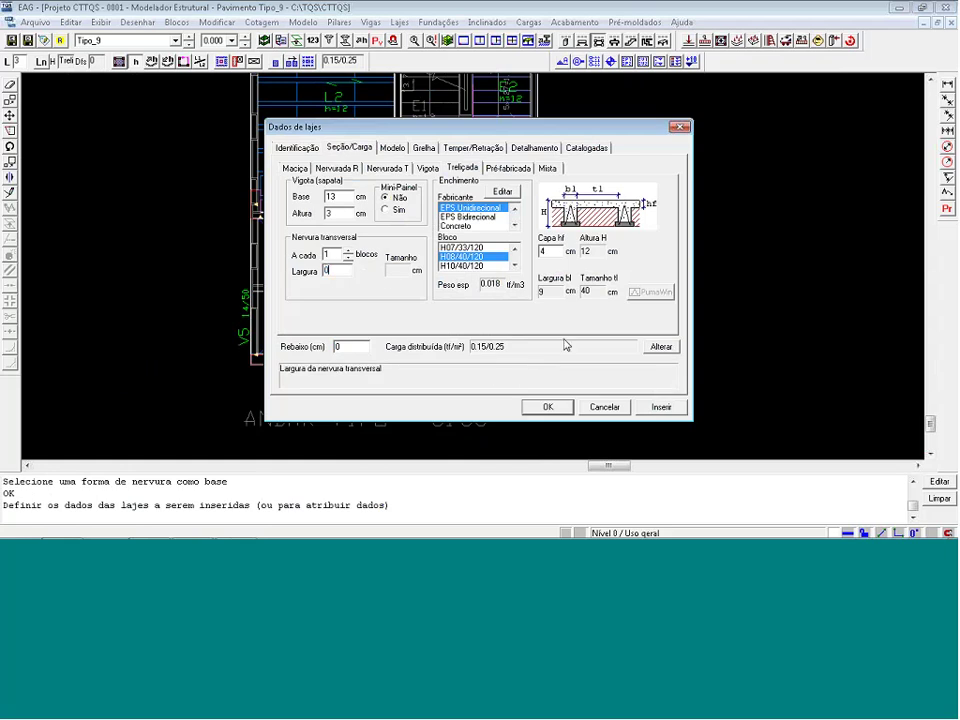
{"action": "left_click", "coordinate": [443, 319]}
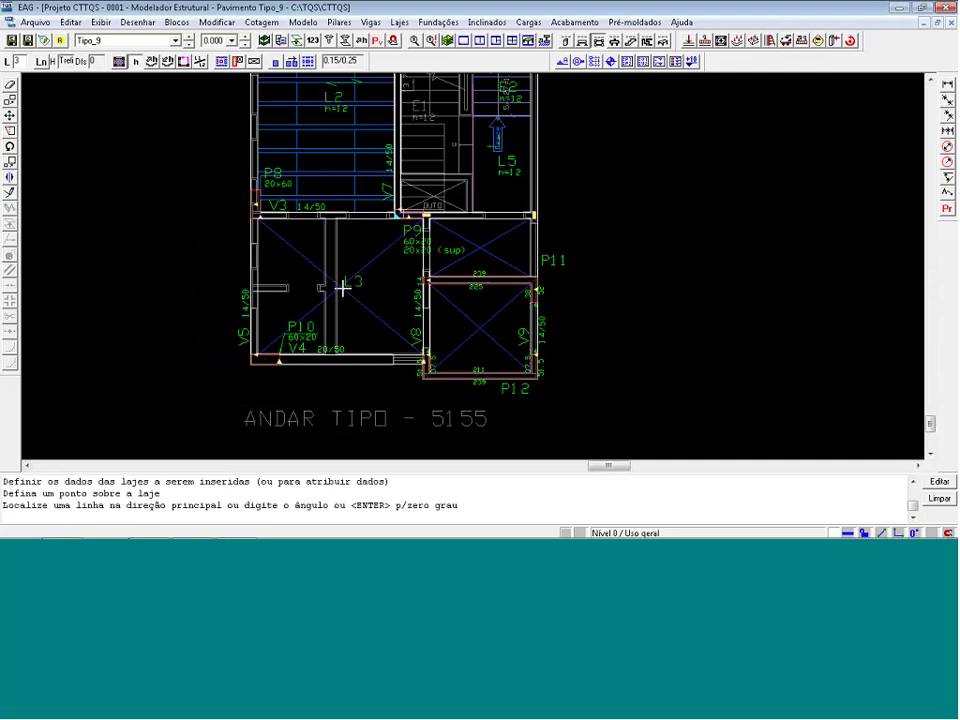
{"action": "left_click", "coordinate": [257, 272]}
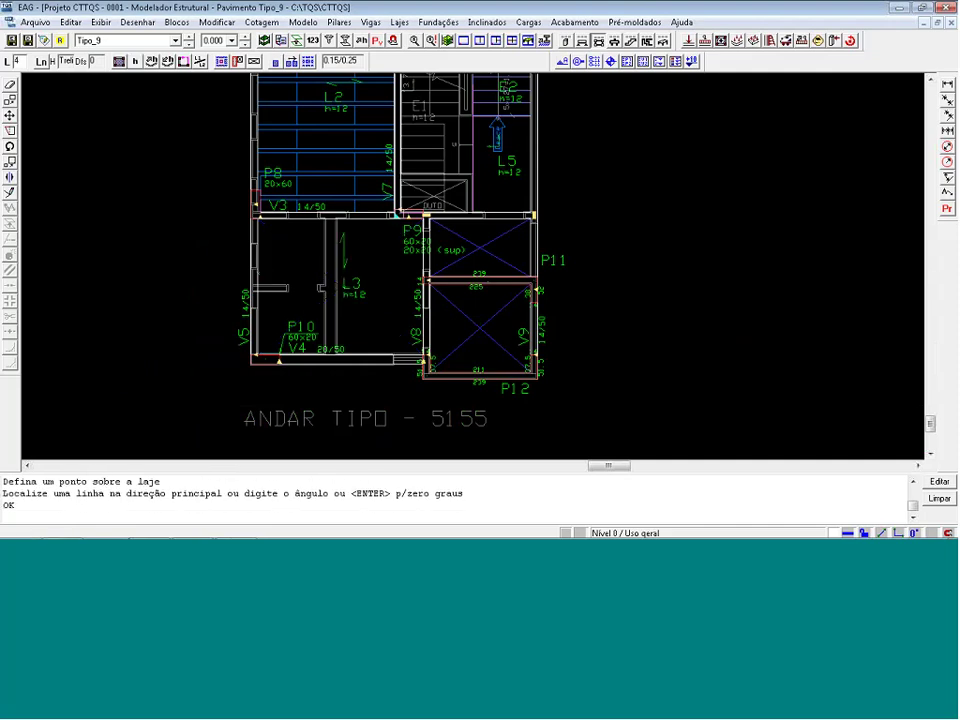
Reposition slab L3's label and direction arrow side by side, next to the internal wall in the middle of the panel.
{"action": "mouse_move", "coordinate": [349, 284]}
{"action": "left_mouse_down"}
{"action": "mouse_move", "coordinate": [359, 284]}
{"action": "mouse_move", "coordinate": [347, 266]}
{"action": "mouse_move", "coordinate": [347, 288]}
{"action": "left_mouse_up"}
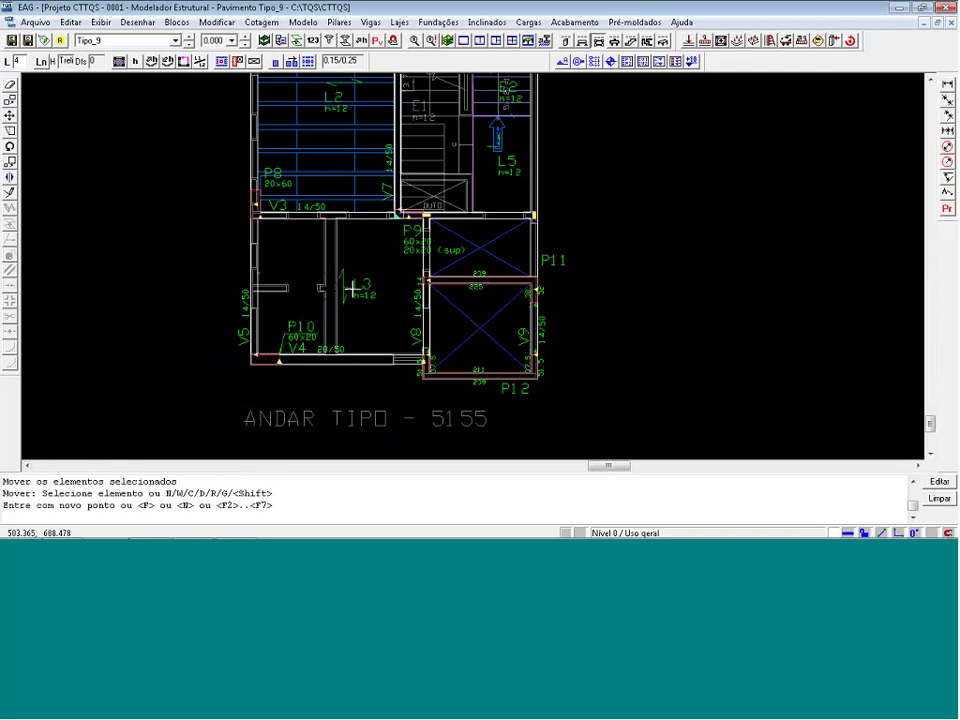
{"action": "scroll", "coordinate": [354, 287], "scroll_direction": "down", "scroll_amount": 2}
{"action": "scroll", "coordinate": [366, 283], "scroll_direction": "up", "scroll_amount": 3}
{"action": "scroll", "coordinate": [366, 282], "scroll_direction": "up", "scroll_amount": 1}
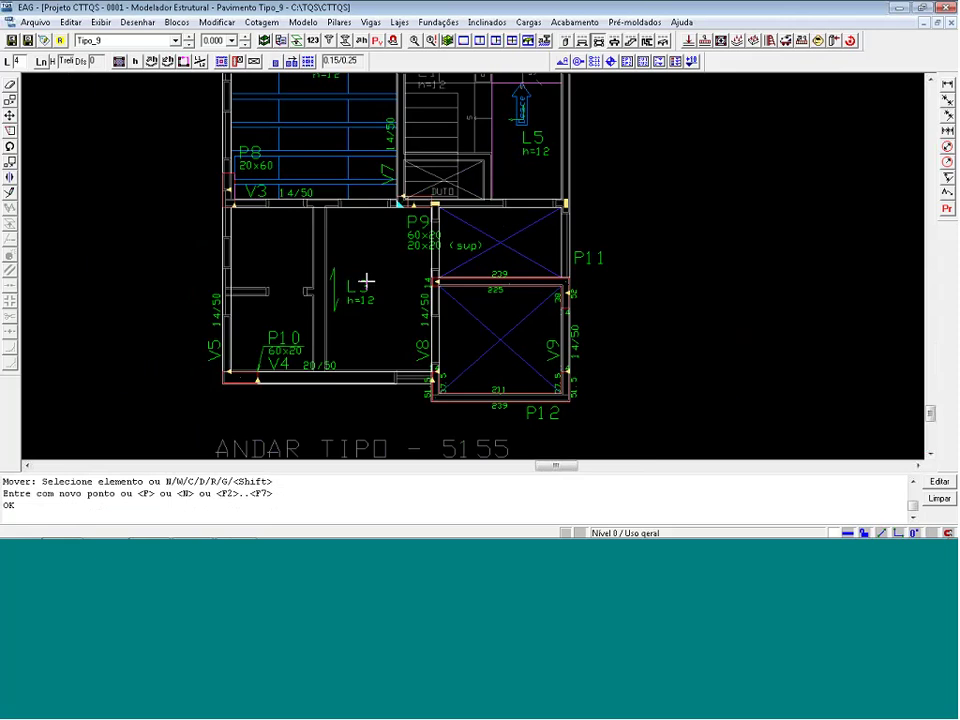
Place a 120 x 40 cm rib form in slab L3 midway between the inner corners at V5–V4 and at V8–P9.
{"action": "mouse_move", "coordinate": [366, 281]}
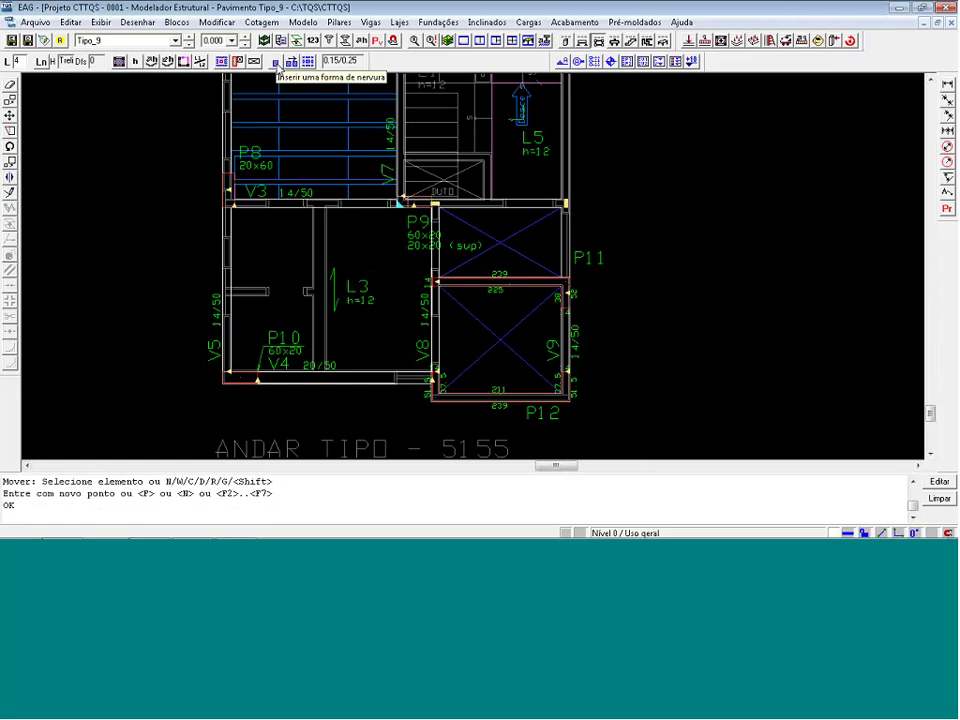
{"action": "left_click", "coordinate": [276, 63]}
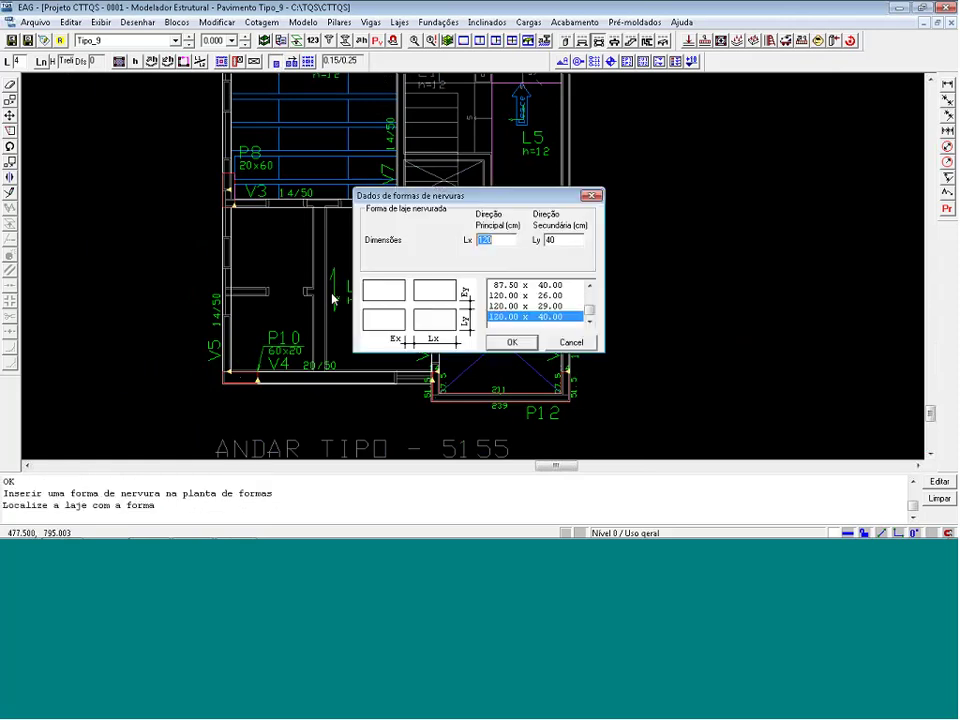
{"action": "key", "text": "Return"}
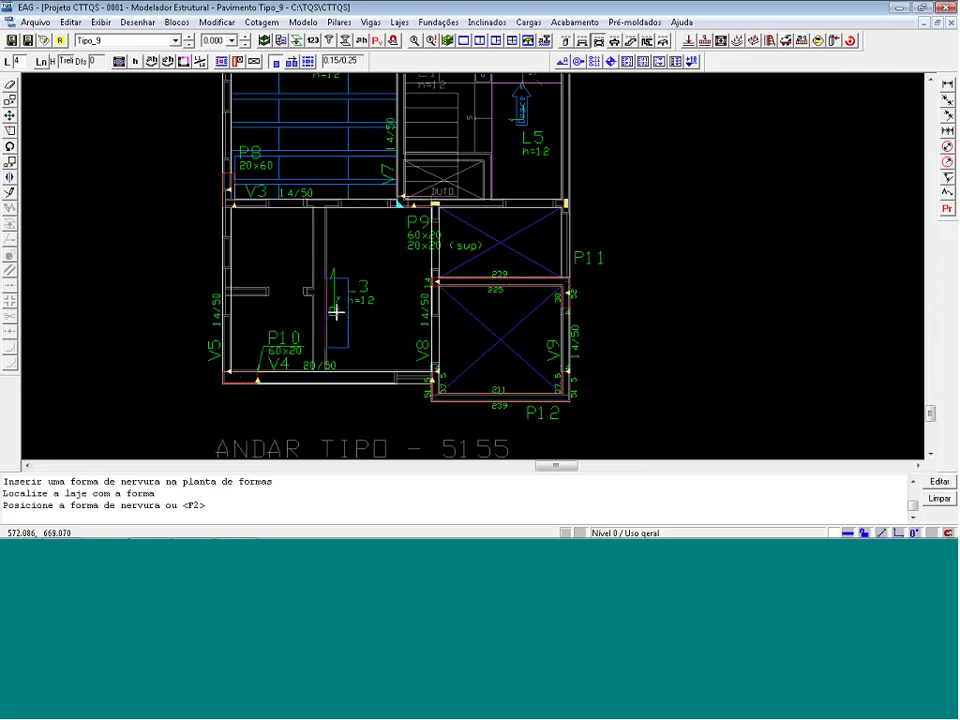
{"action": "key", "text": "m"}
{"action": "scroll", "coordinate": [219, 373], "scroll_direction": "up", "scroll_amount": 2}
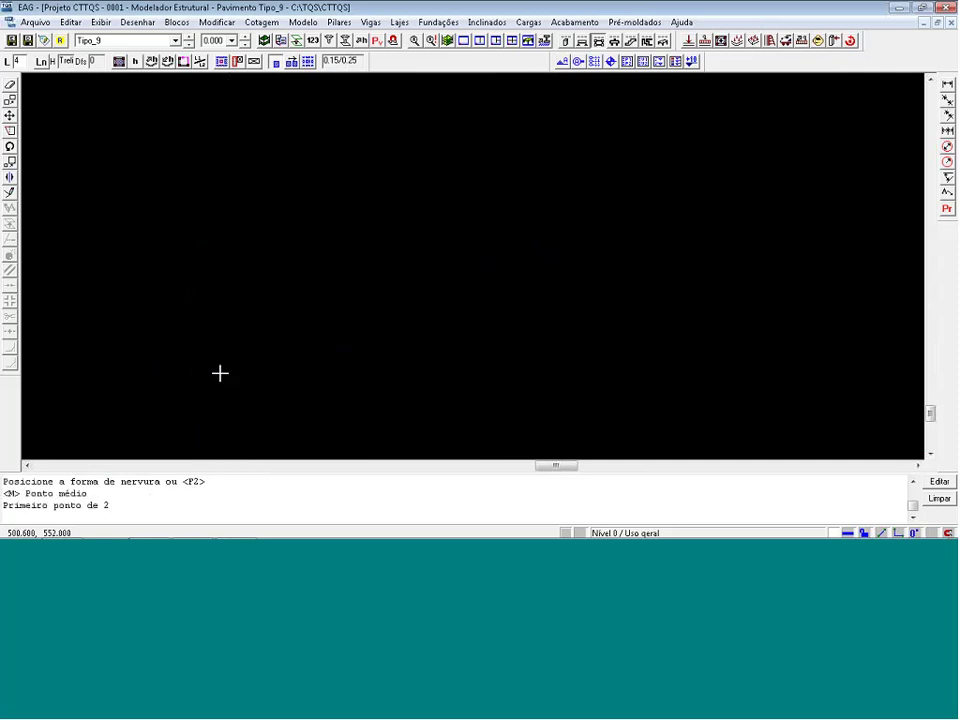
{"action": "scroll", "coordinate": [219, 373], "scroll_direction": "up", "scroll_amount": 5}
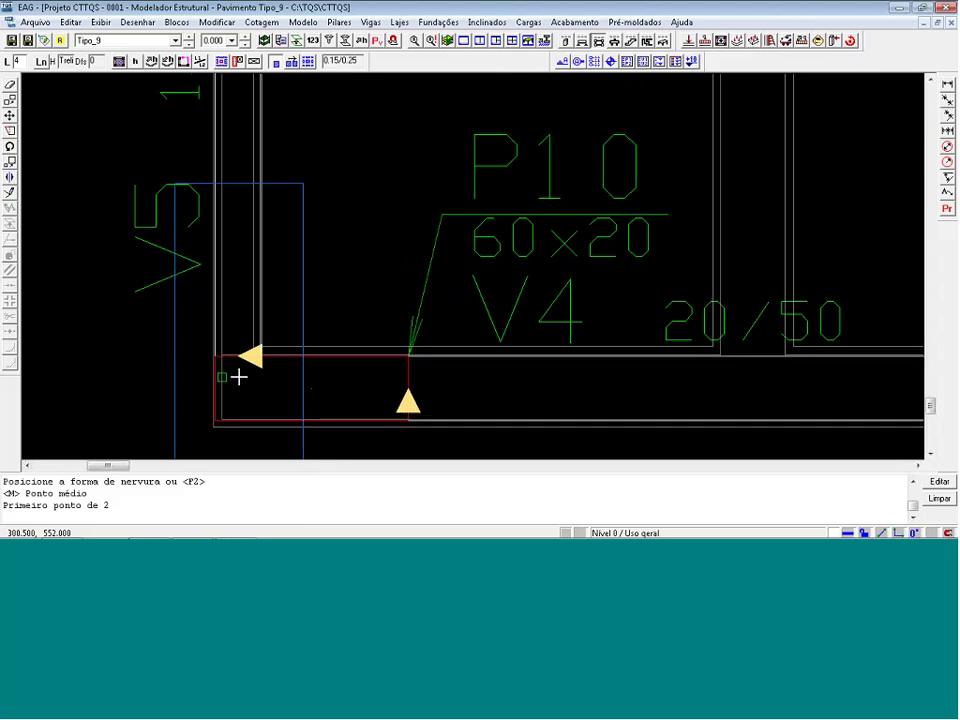
{"action": "left_click", "coordinate": [258, 352]}
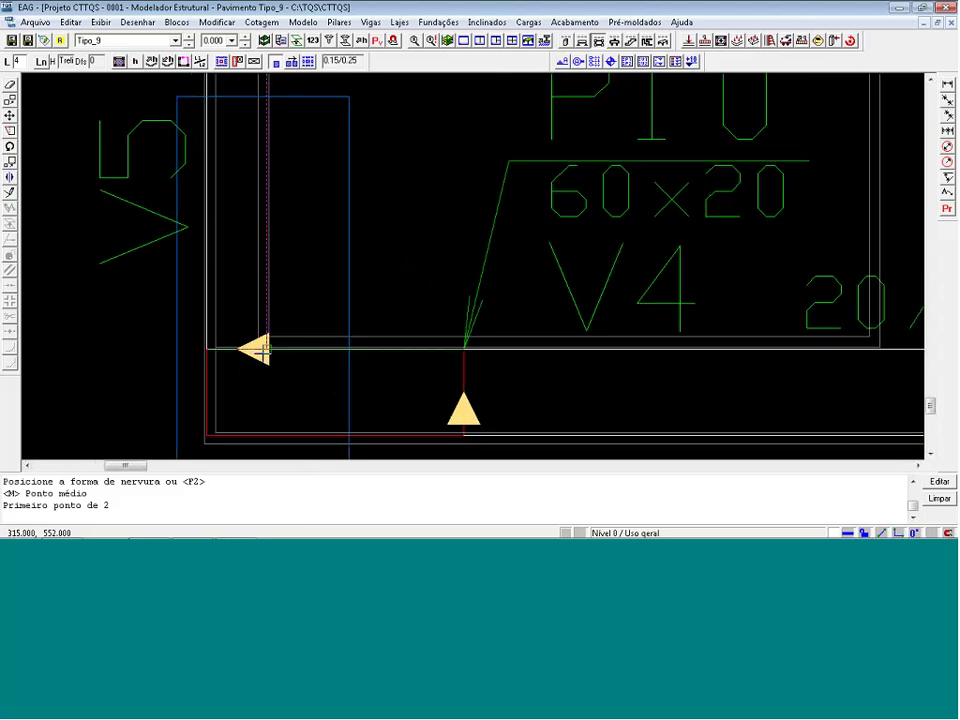
{"action": "scroll", "coordinate": [155, 398], "scroll_direction": "down", "scroll_amount": 4}
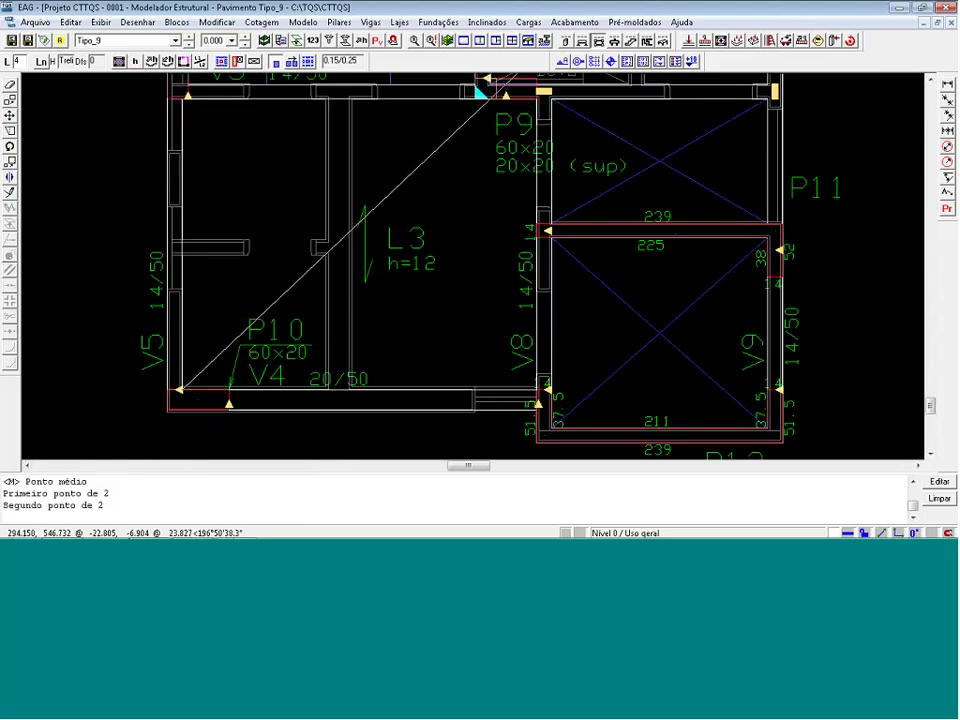
{"action": "scroll", "coordinate": [555, 124], "scroll_direction": "up", "scroll_amount": 2}
{"action": "scroll", "coordinate": [521, 154], "scroll_direction": "up", "scroll_amount": 3}
{"action": "left_click", "coordinate": [516, 154]}
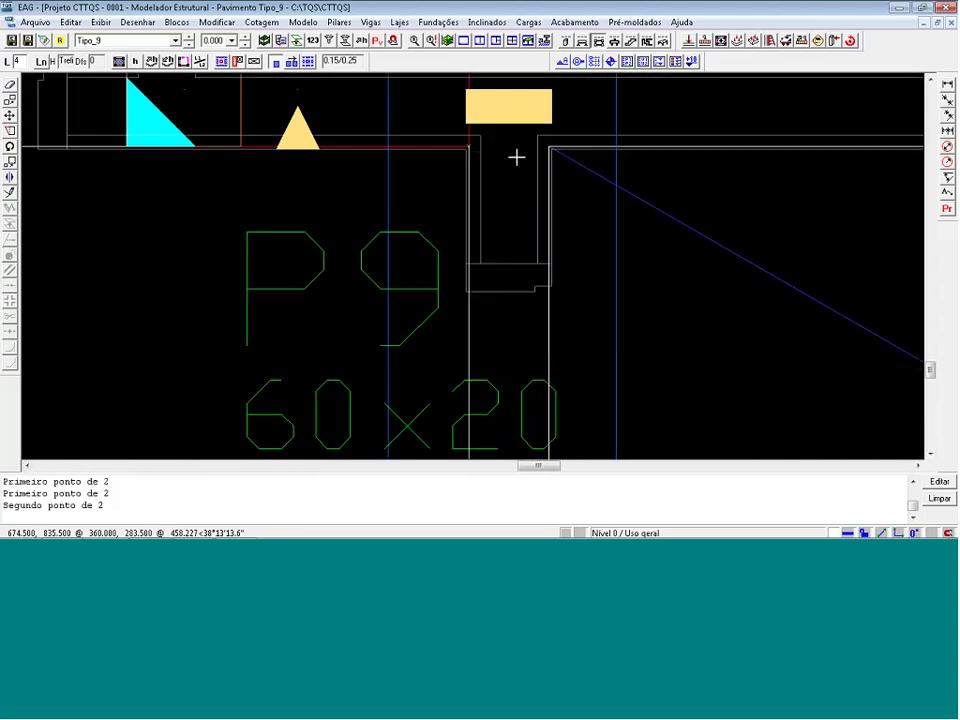
{"action": "scroll", "coordinate": [533, 155], "scroll_direction": "down", "scroll_amount": 2}
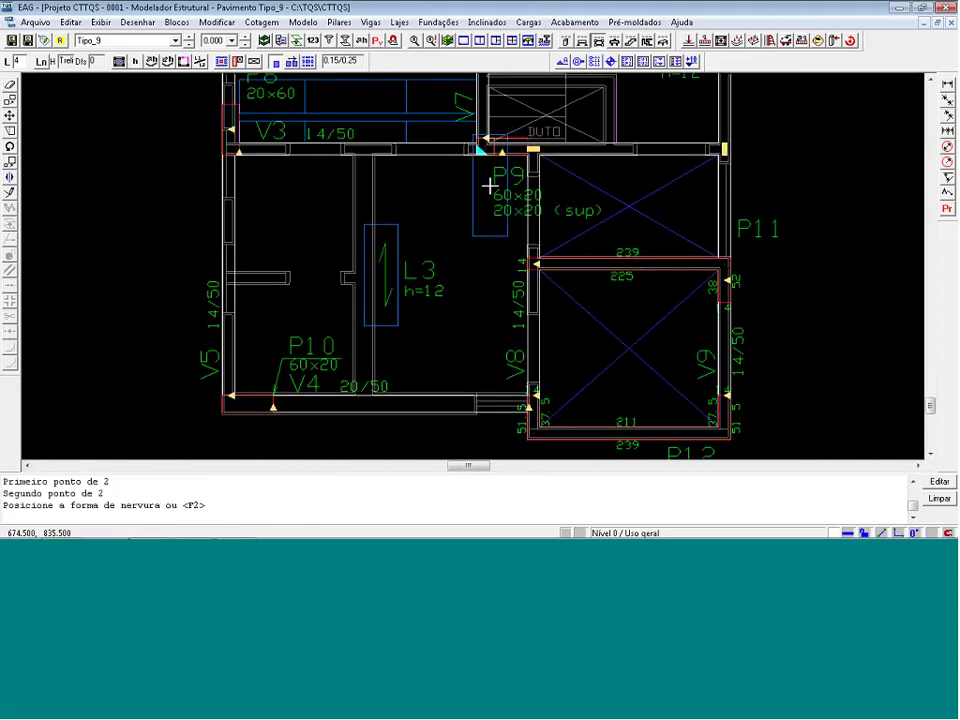
{"action": "key", "text": "Return"}
Distribute the rib forms over slab L3, using the form placed in it as the base.
{"action": "left_click", "coordinate": [309, 62]}
{"action": "left_click", "coordinate": [394, 257]}
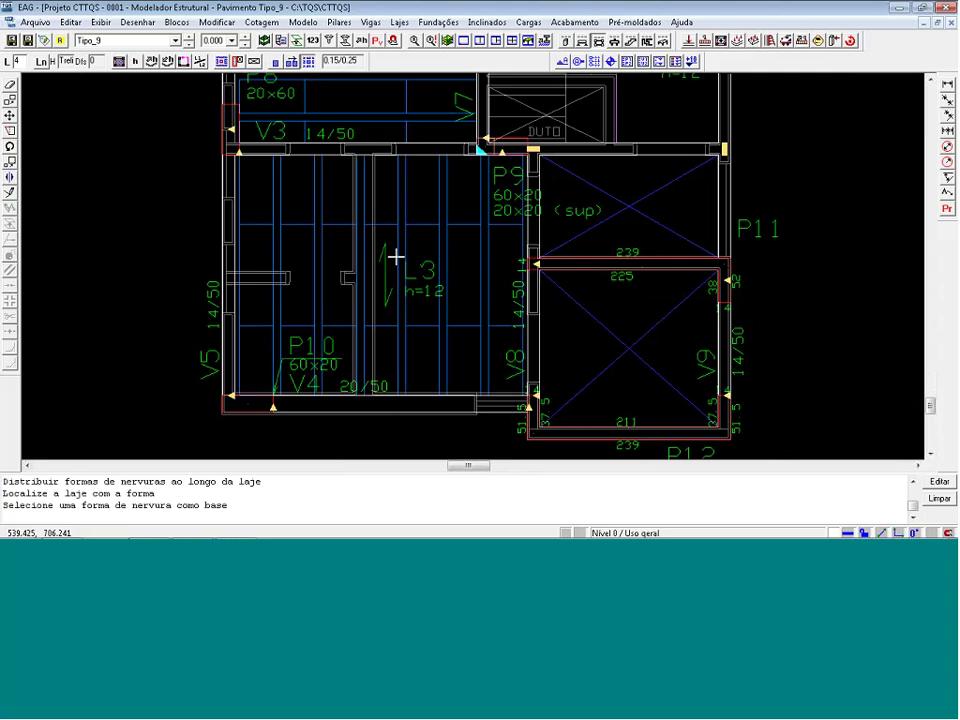
{"action": "scroll", "coordinate": [240, 260], "scroll_direction": "down", "scroll_amount": 1}
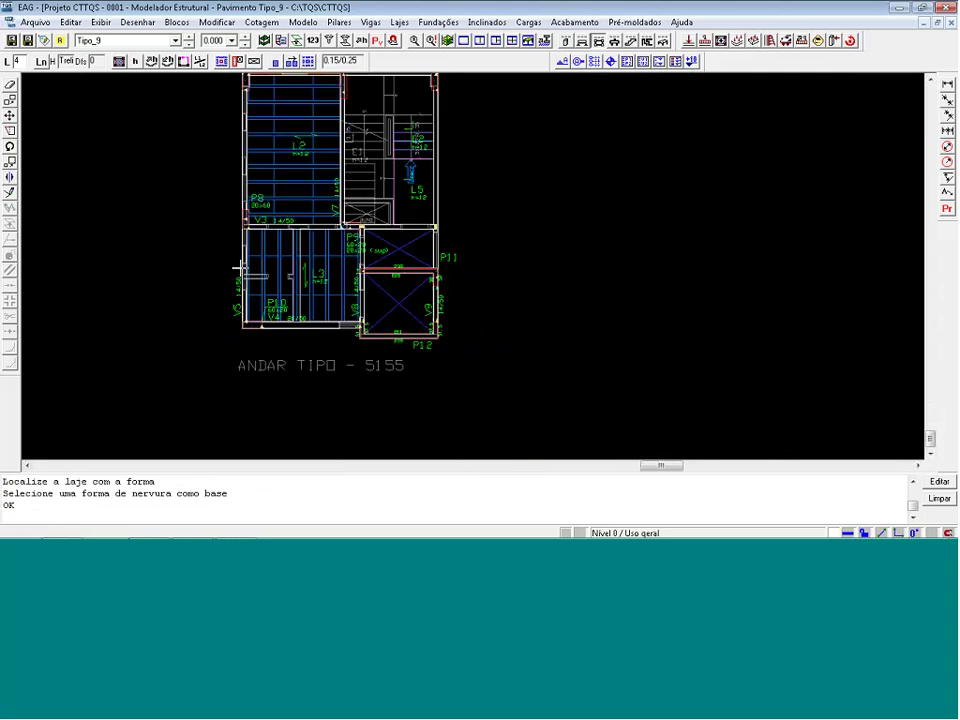
Insert a solid (Maciça) slab 12 cm thick in the panel between V8 and V9, just below P9, with its main direction along V9.
{"action": "mouse_move", "coordinate": [244, 214]}
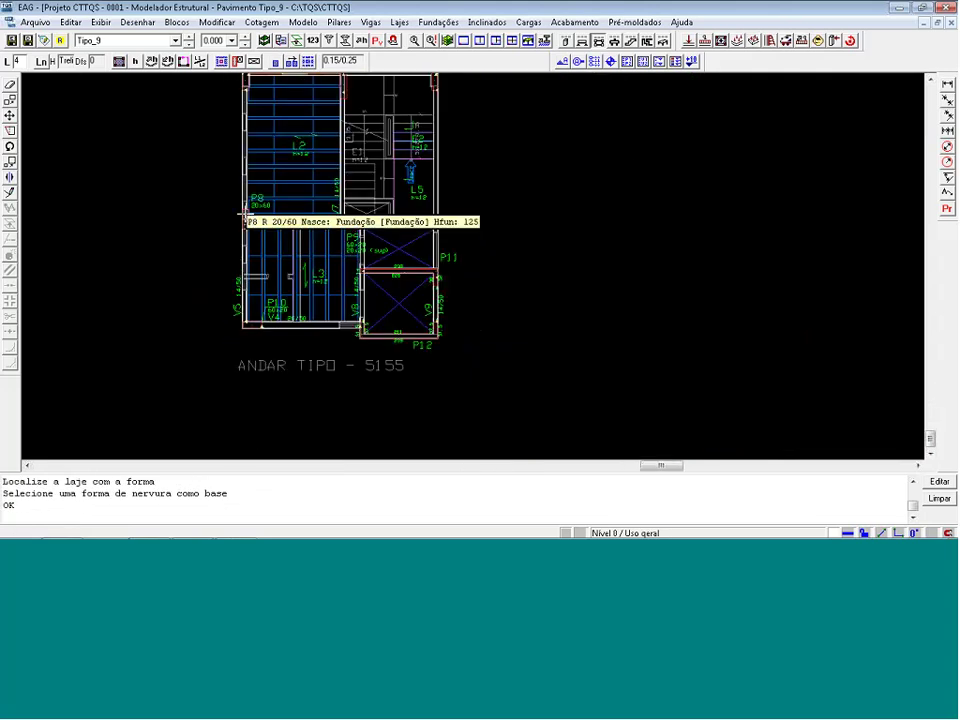
{"action": "scroll", "coordinate": [416, 212], "scroll_direction": "up", "scroll_amount": 2}
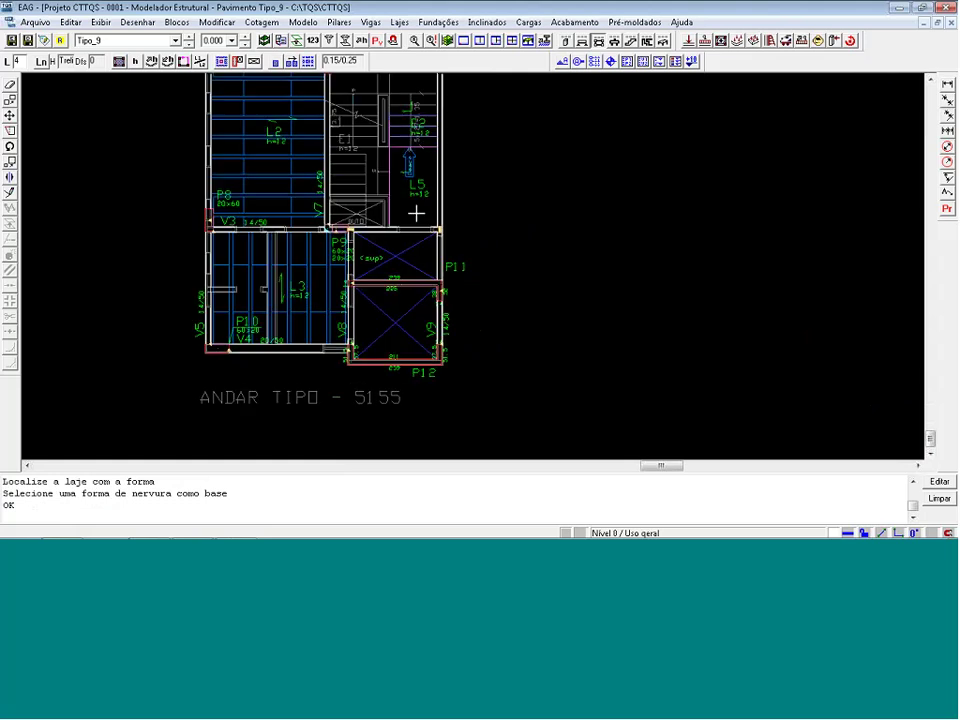
{"action": "scroll", "coordinate": [423, 233], "scroll_direction": "up", "scroll_amount": 1}
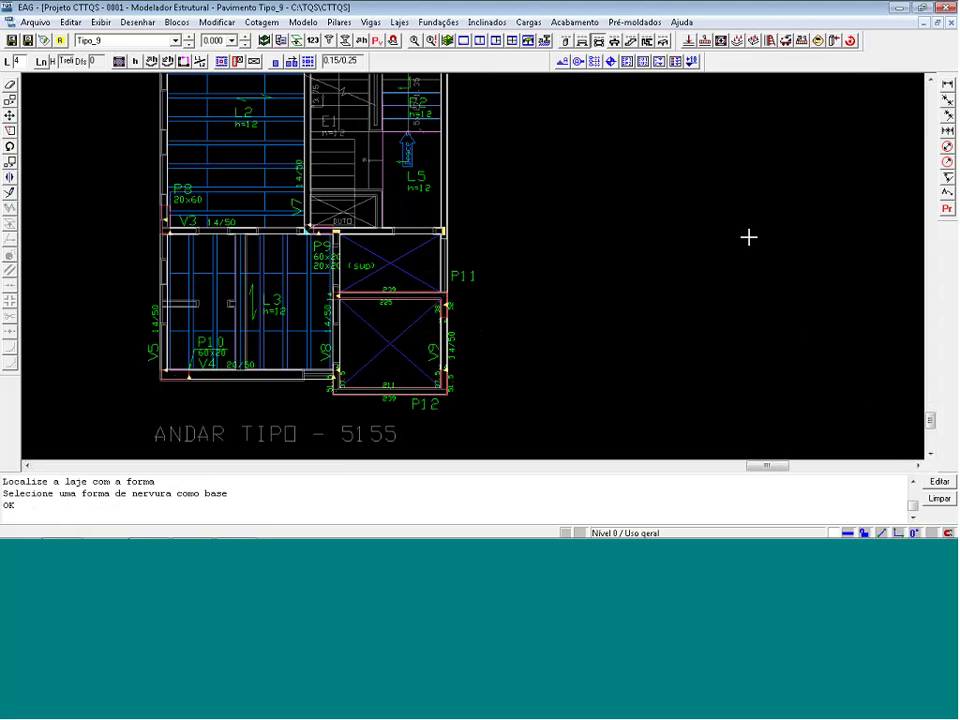
{"action": "left_click", "coordinate": [150, 60]}
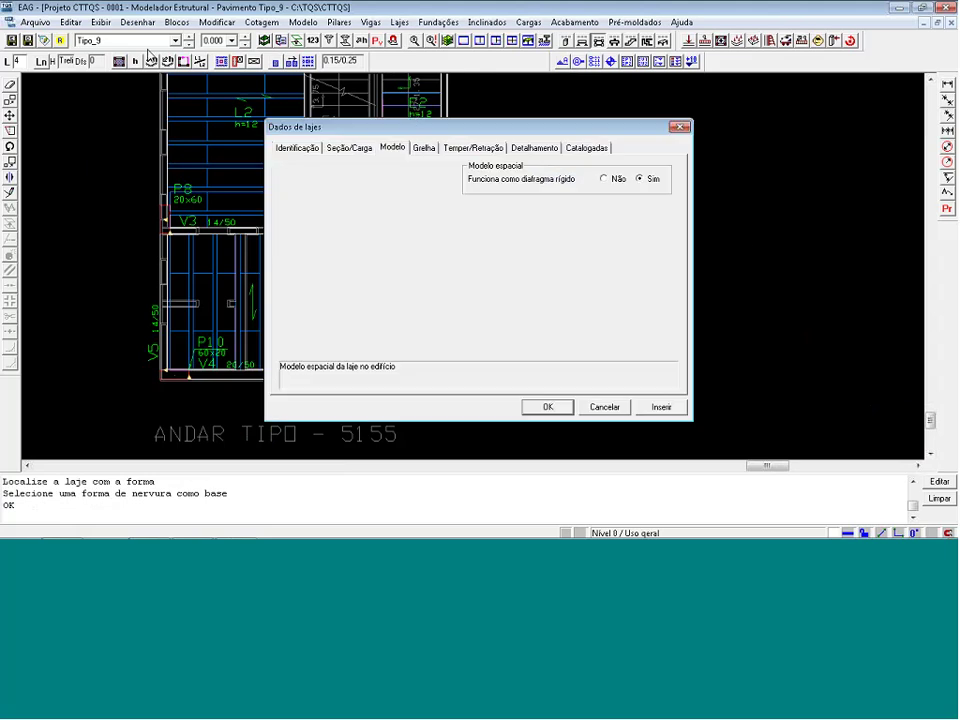
{"action": "left_click", "coordinate": [348, 147]}
{"action": "left_click", "coordinate": [295, 168]}
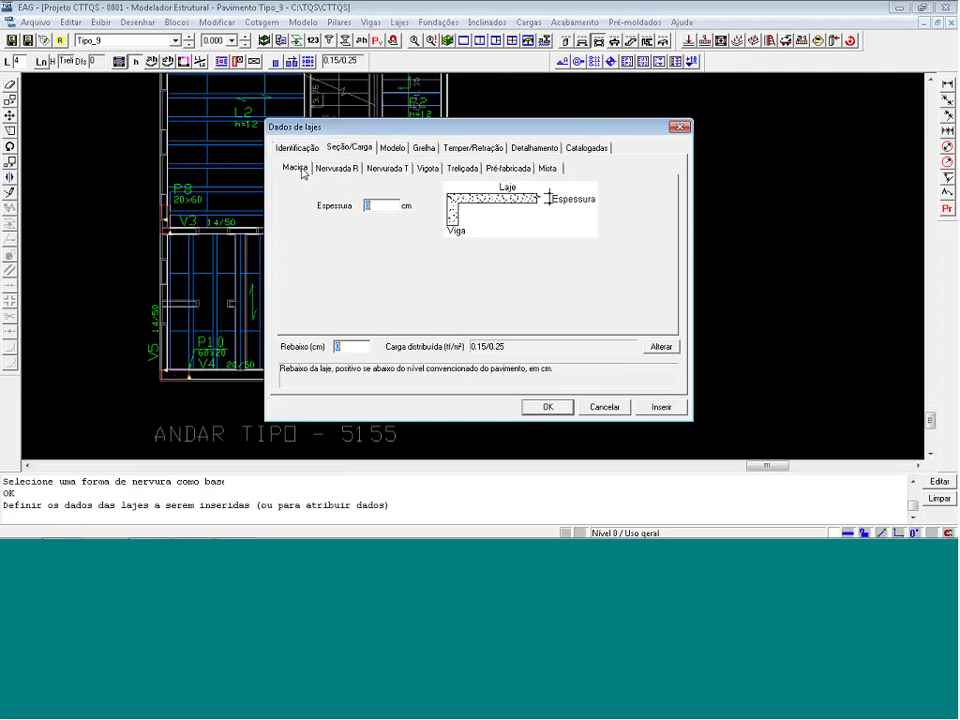
{"action": "left_click", "coordinate": [381, 206]}
{"action": "type", "text": "12"}
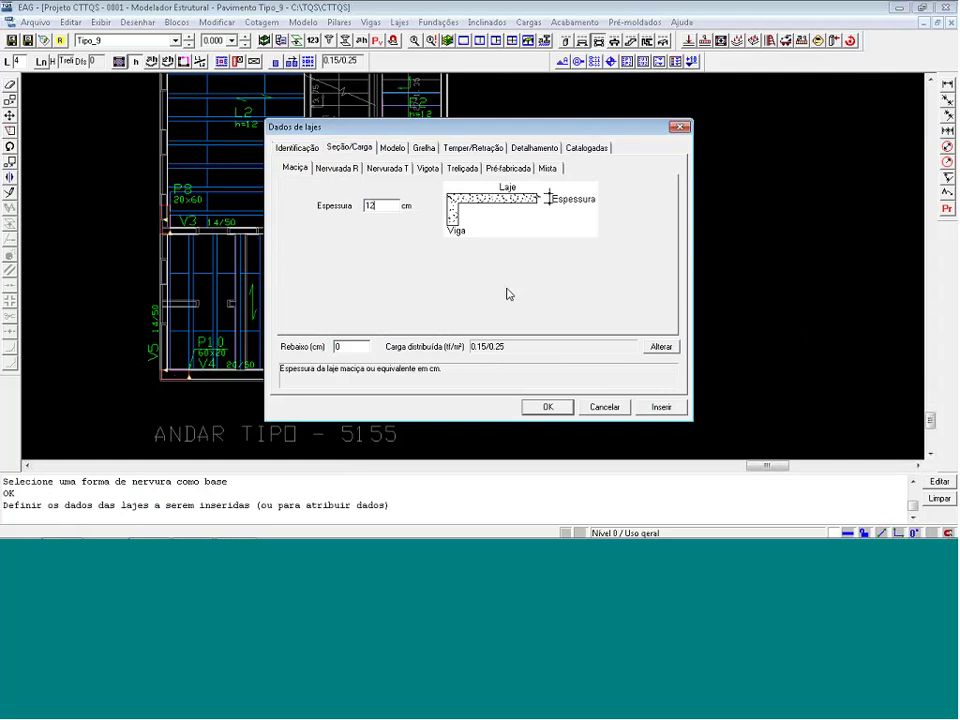
{"action": "key", "text": "Return"}
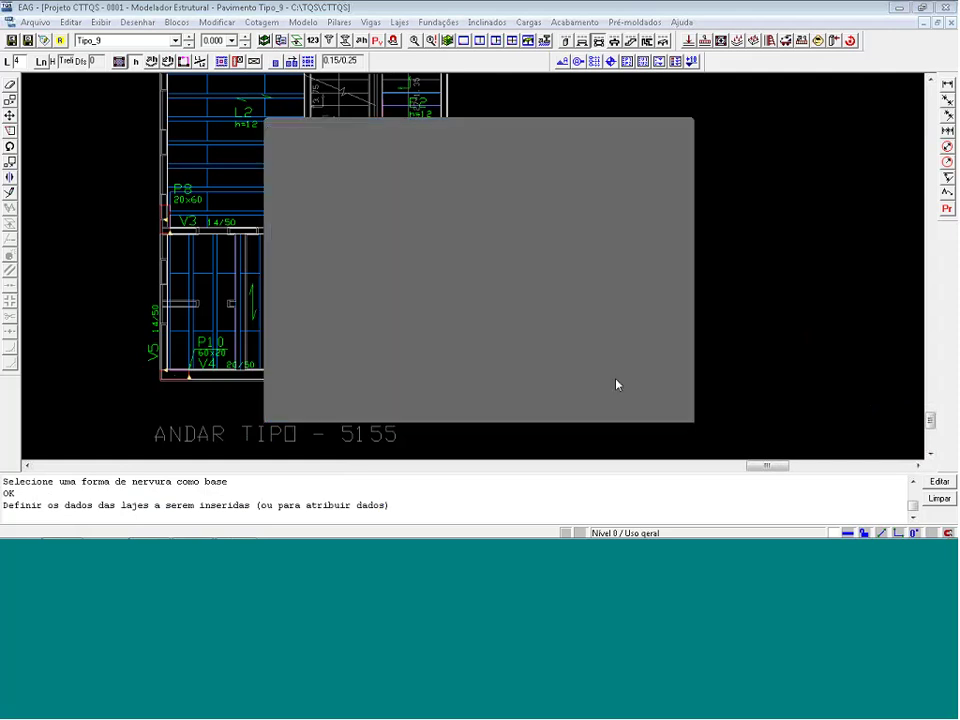
{"action": "left_click", "coordinate": [388, 265]}
{"action": "left_click", "coordinate": [440, 265]}
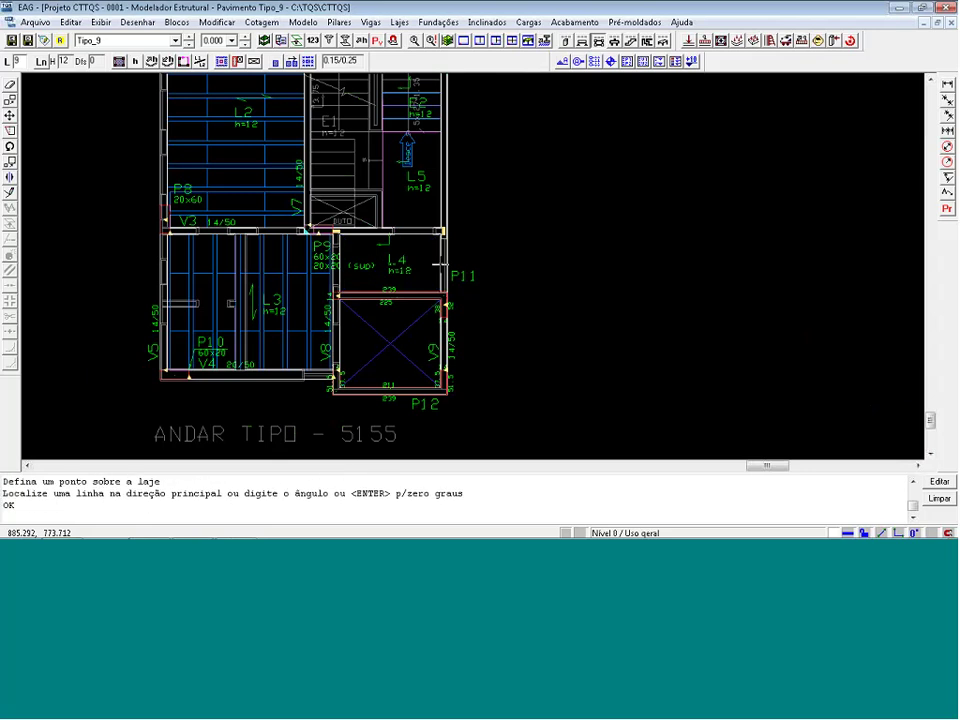
Examine the slab and rib form layout across the whole Tipo_9 floor.
{"action": "scroll", "coordinate": [432, 266], "scroll_direction": "down", "scroll_amount": 2}
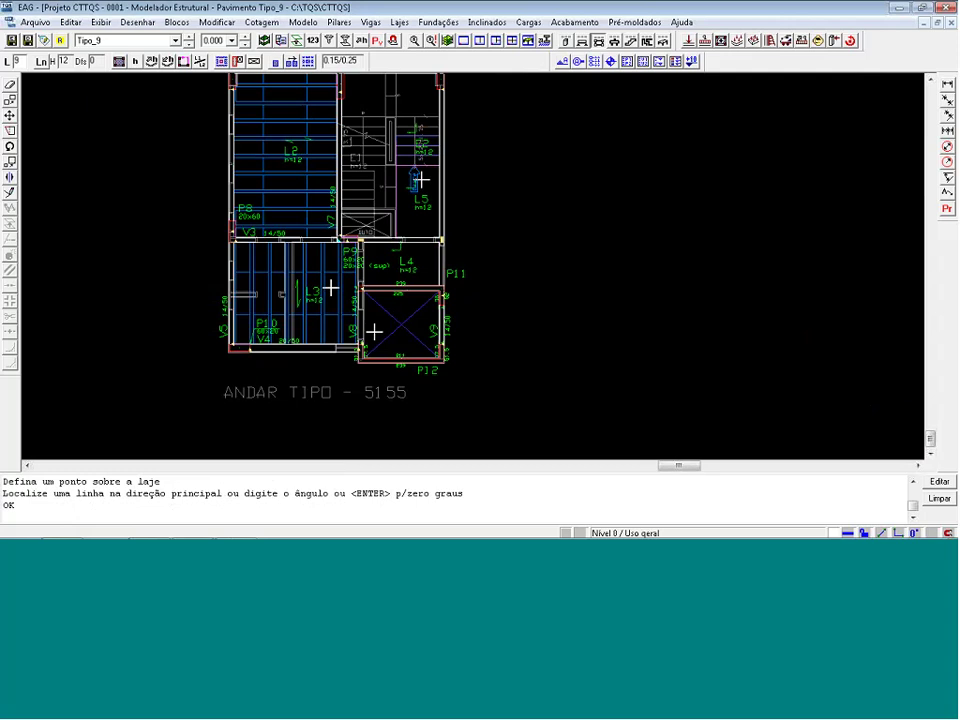
{"action": "scroll", "coordinate": [310, 310], "scroll_direction": "down", "scroll_amount": 2}
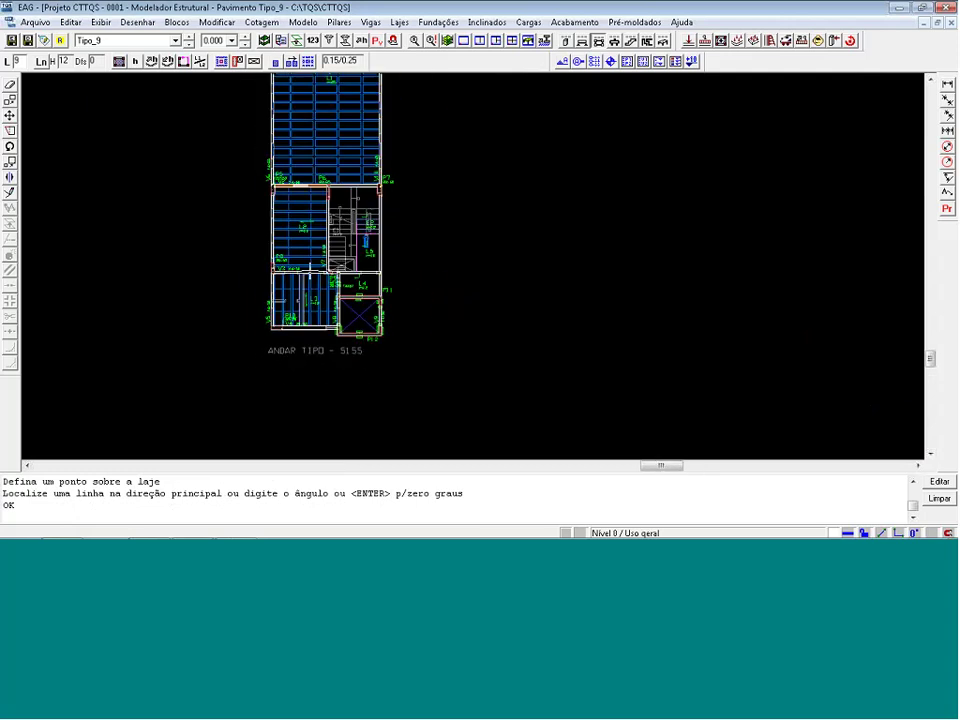
{"action": "scroll", "coordinate": [302, 195], "scroll_direction": "up", "scroll_amount": 2}
{"action": "scroll", "coordinate": [302, 195], "scroll_direction": "up", "scroll_amount": 1}
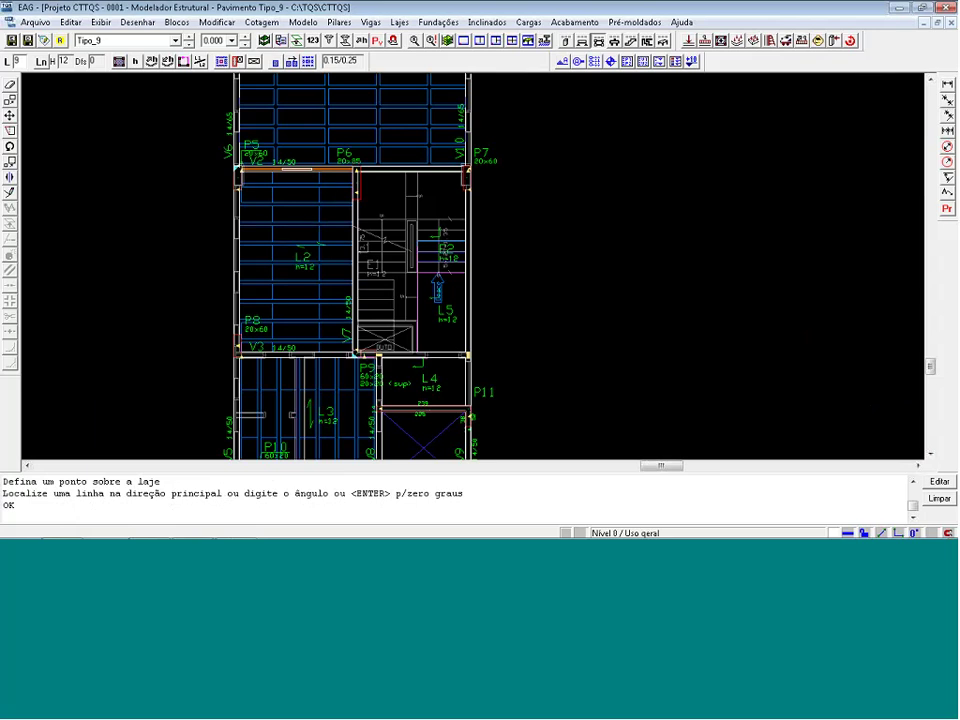
{"action": "scroll", "coordinate": [279, 300], "scroll_direction": "down", "scroll_amount": 2}
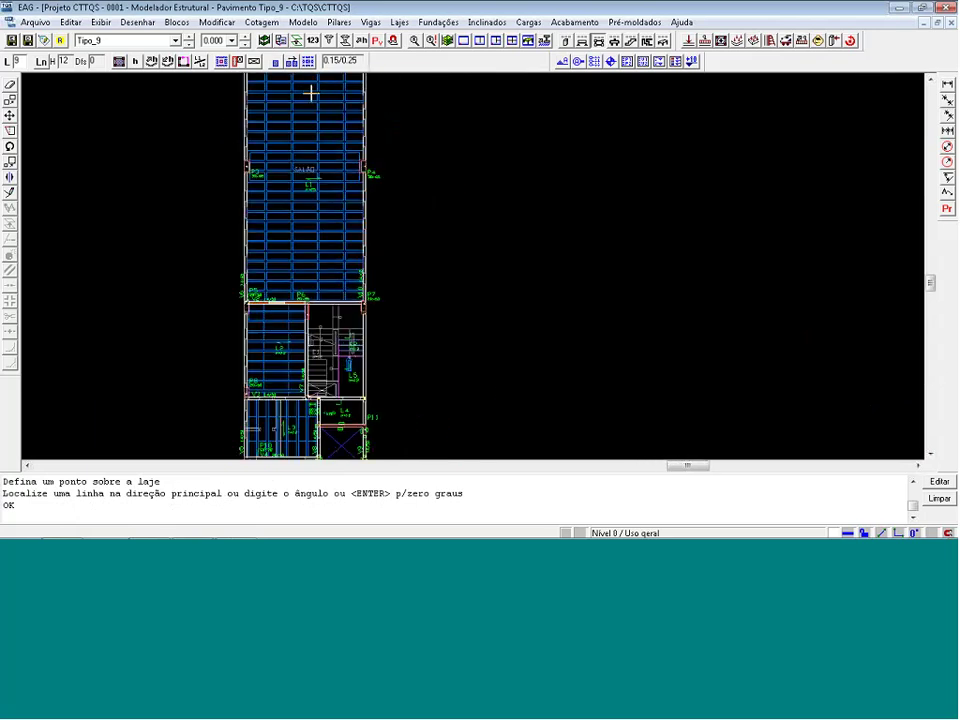
{"action": "scroll", "coordinate": [306, 236], "scroll_direction": "up", "scroll_amount": 1}
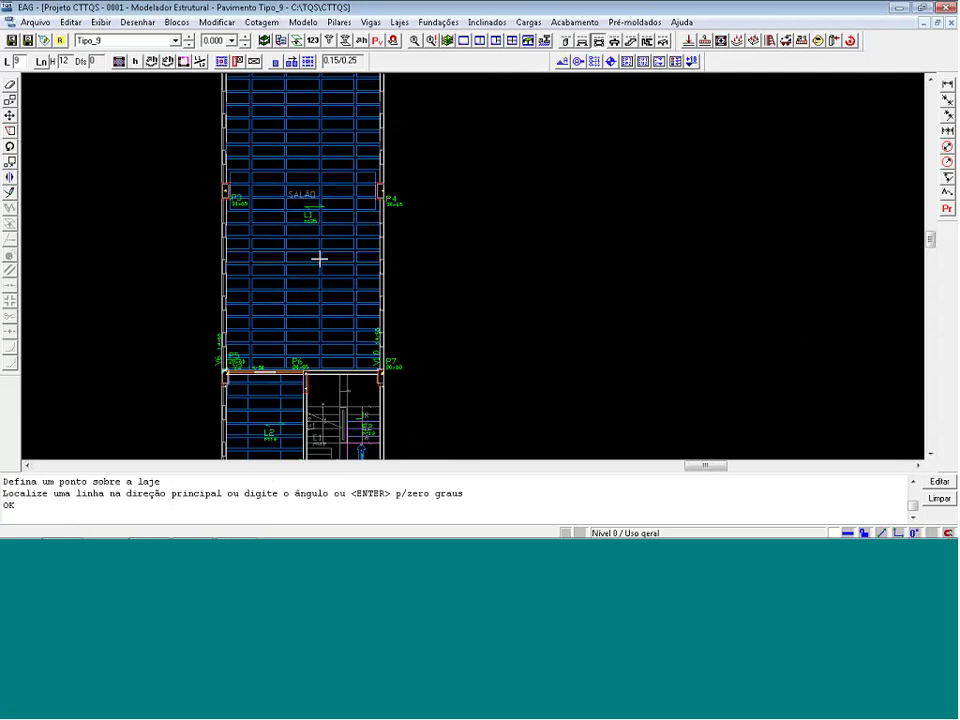
{"action": "scroll", "coordinate": [349, 257], "scroll_direction": "down", "scroll_amount": 2}
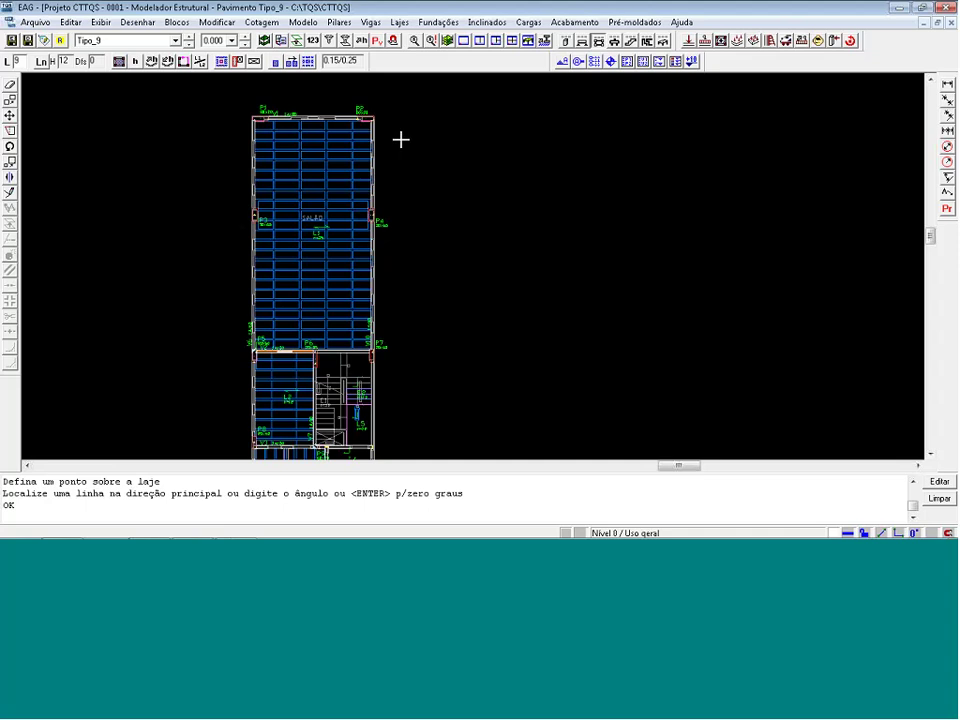
Go down through the floor plans from Tipo_6a8 to Tipo_3a5 to compare their slabs.
{"action": "left_click", "coordinate": [188, 45]}
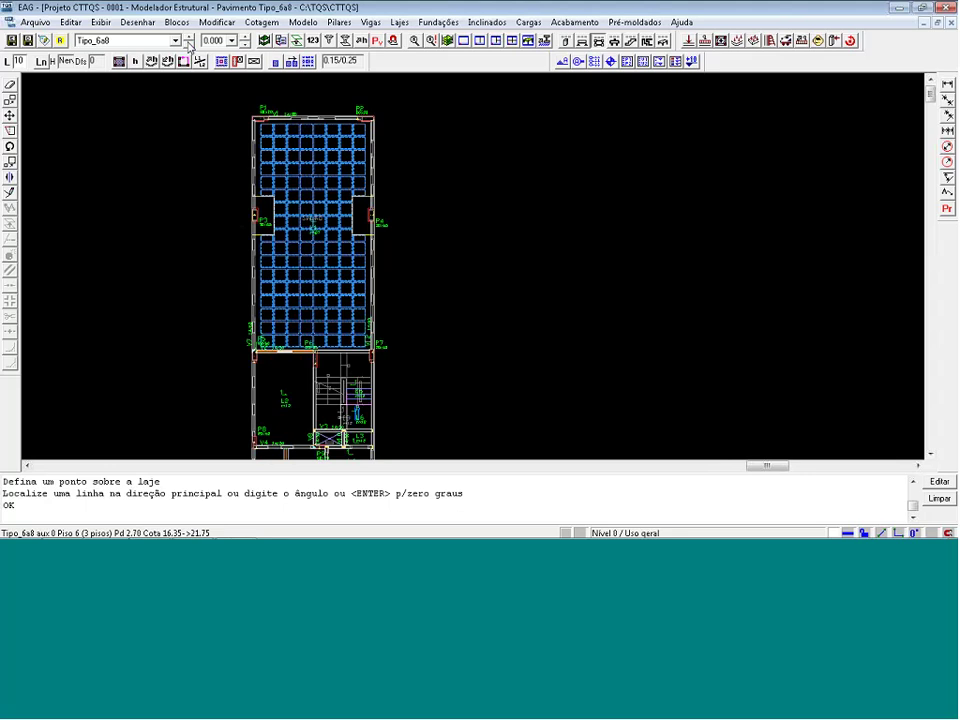
{"action": "left_click", "coordinate": [189, 46]}
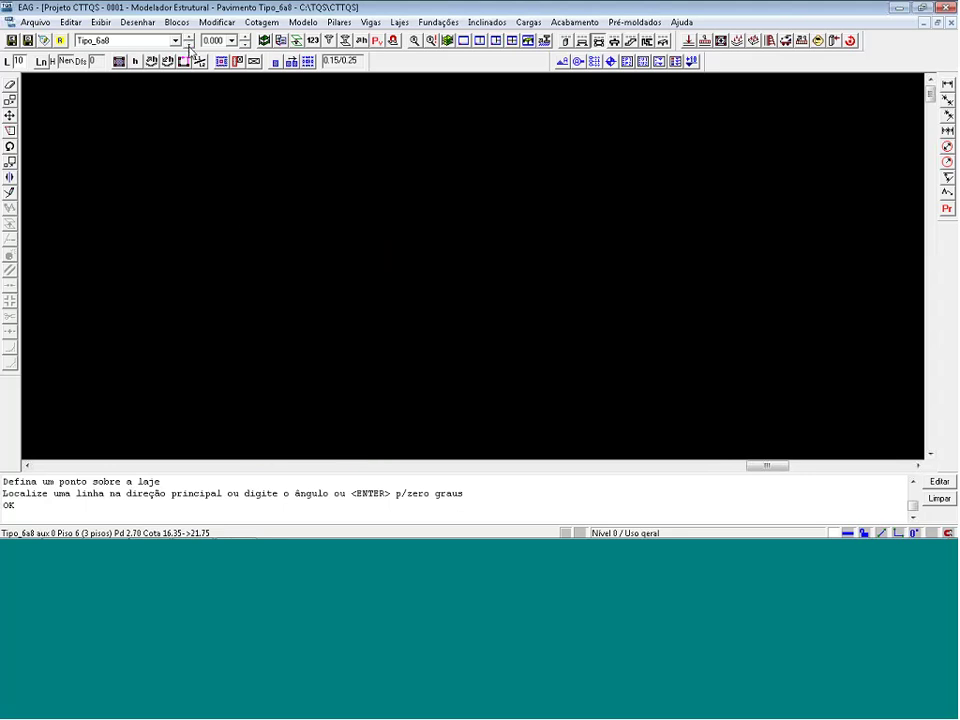
{"action": "left_click", "coordinate": [189, 46]}
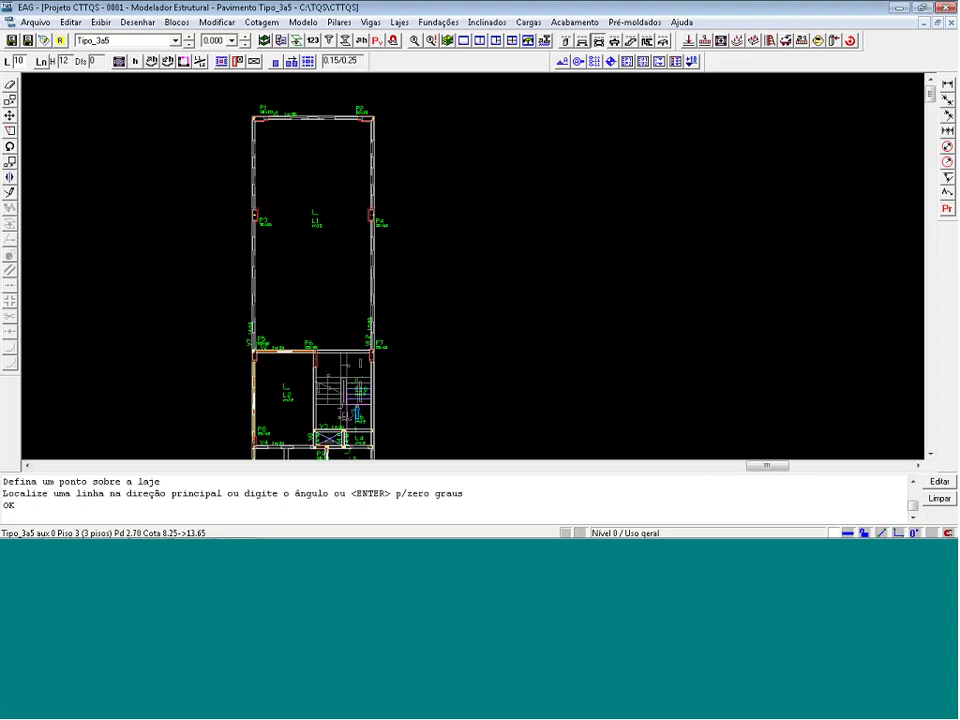
Close the structural modeler and save the changes to the CTTQS building.
{"action": "left_click", "coordinate": [946, 7]}
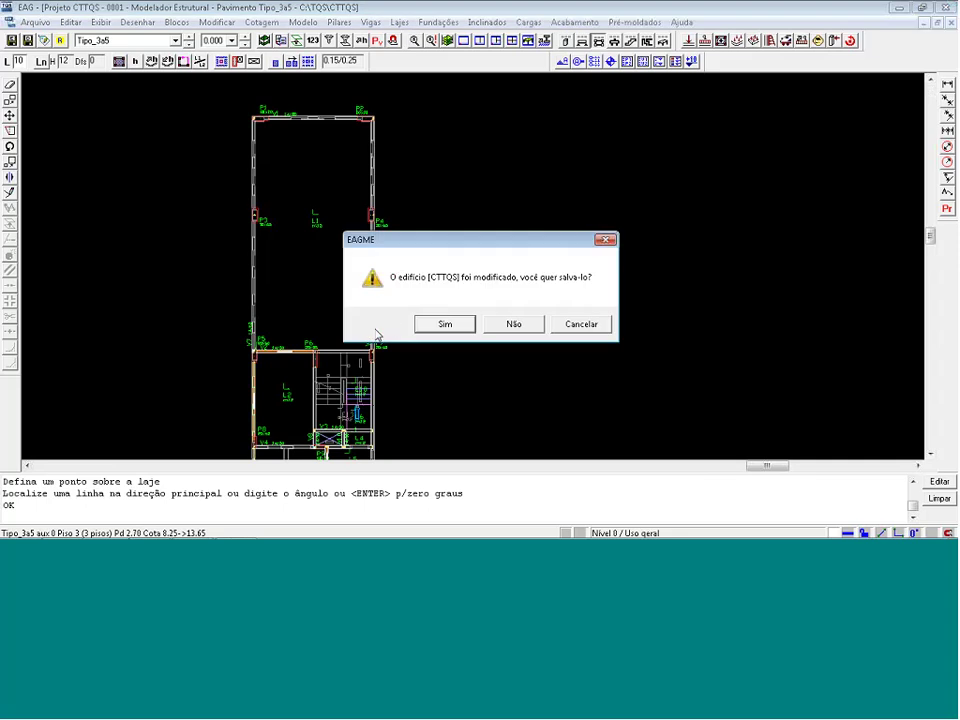
{"action": "left_click", "coordinate": [460, 325]}
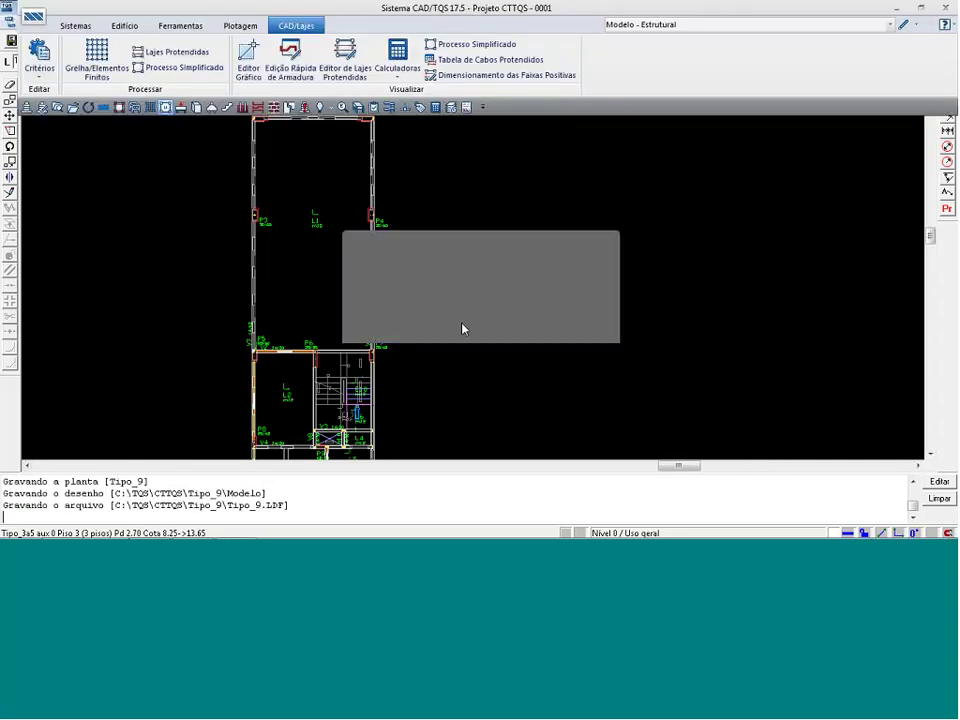
{"action": "key", "text": "alt+Tab"}
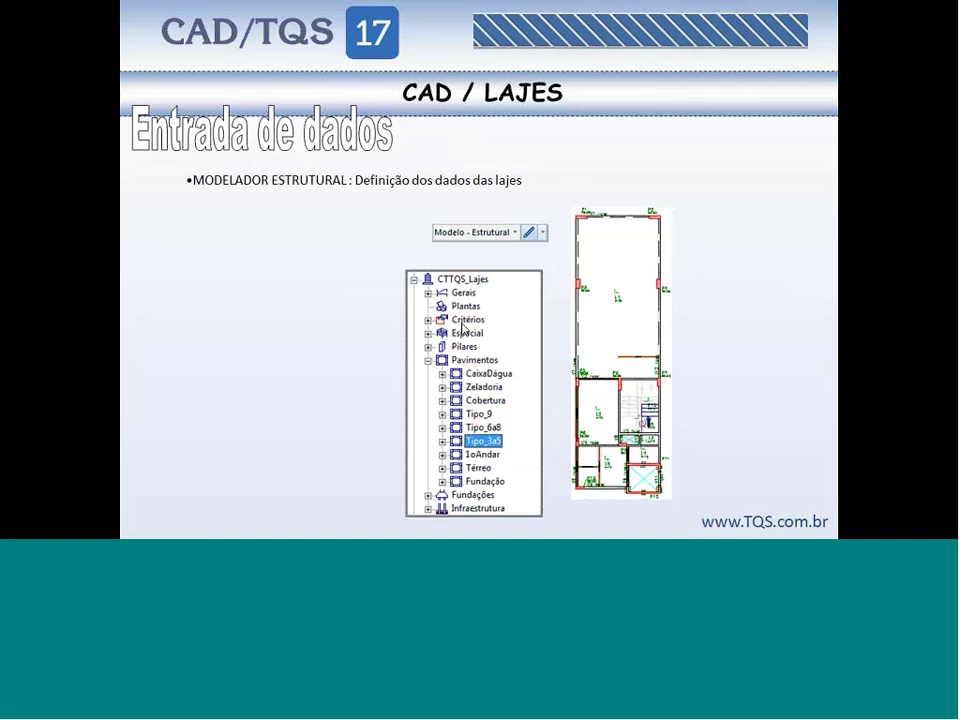
{"action": "key", "text": "Right"}
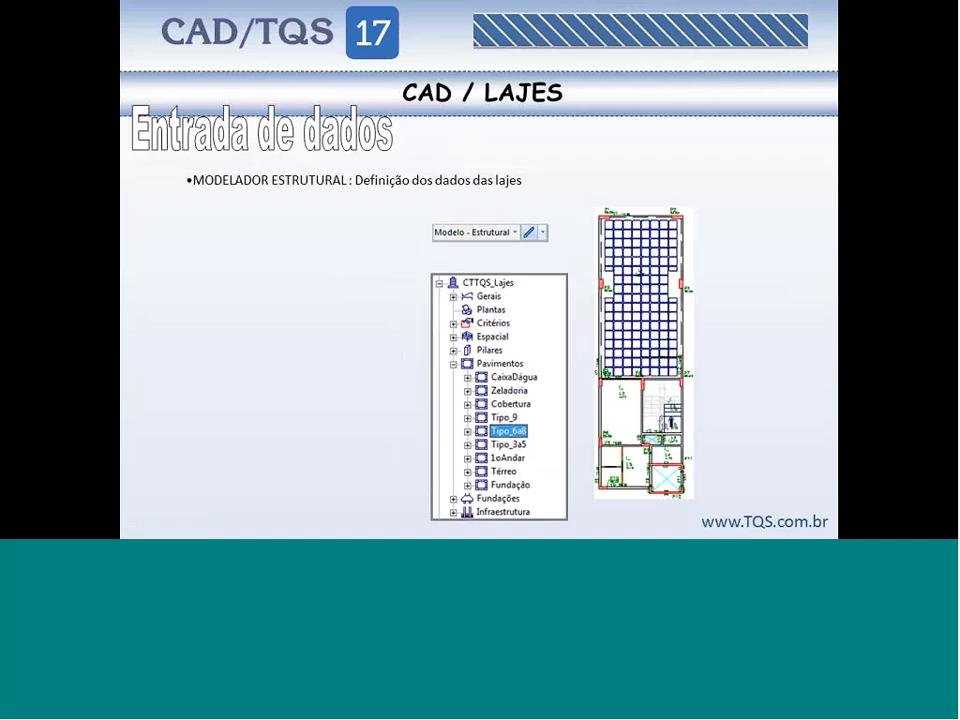
{"action": "key", "text": "Right"}
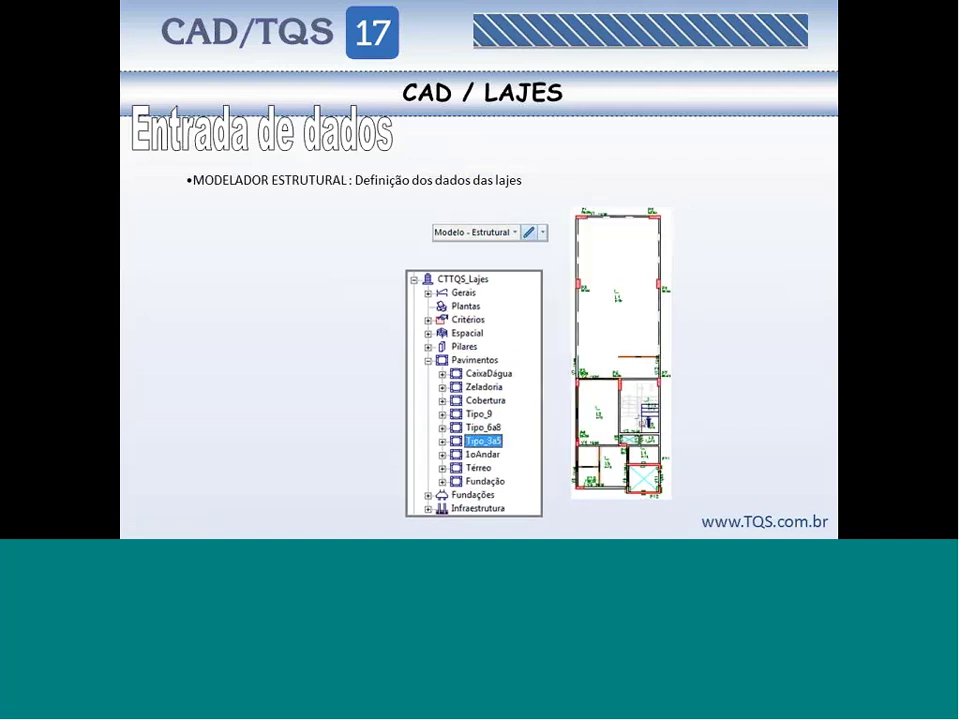
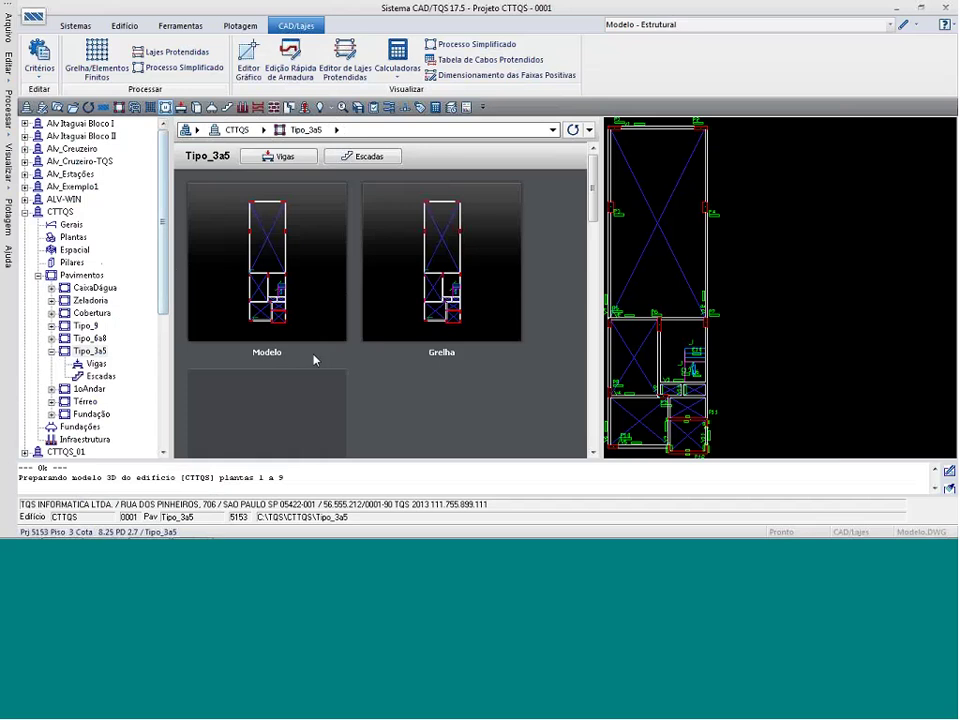
Switch to the CTTQS_Lajes building, open its Tipo_3a5 floor and inspect the slabs in the structural model preview.
{"action": "left_click", "coordinate": [24, 212]}
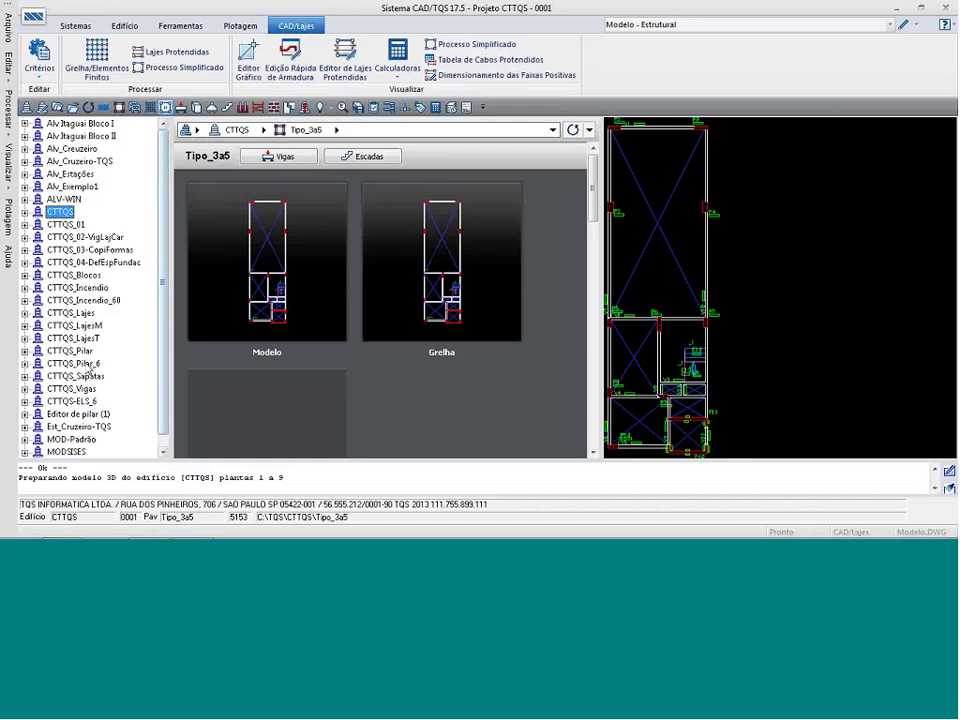
{"action": "left_click", "coordinate": [25, 312]}
{"action": "left_click", "coordinate": [38, 377]}
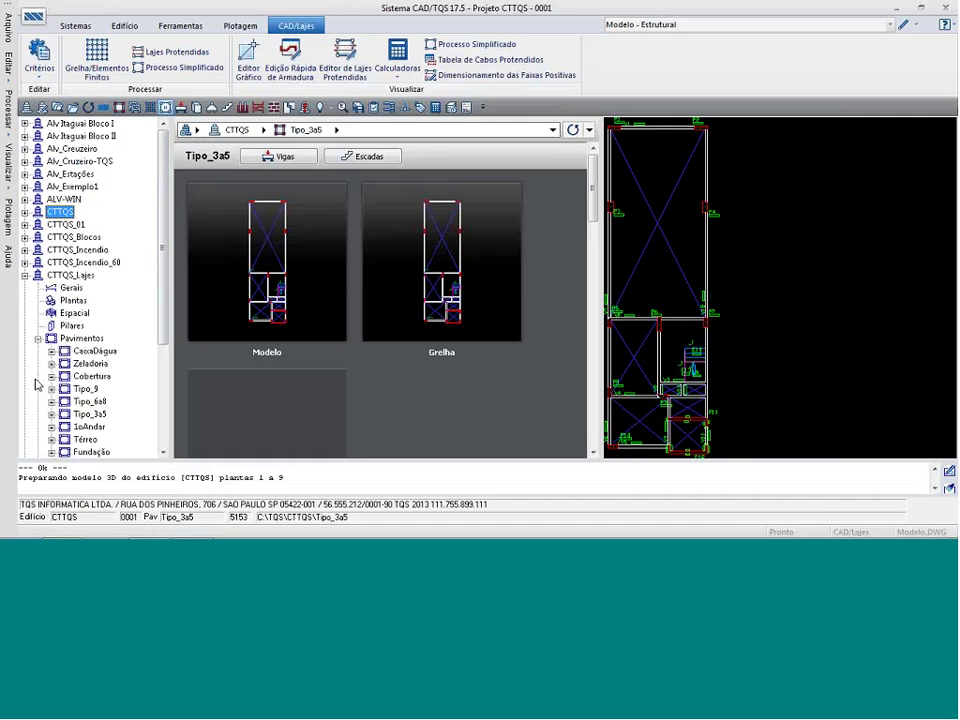
{"action": "double_click", "coordinate": [89, 414]}
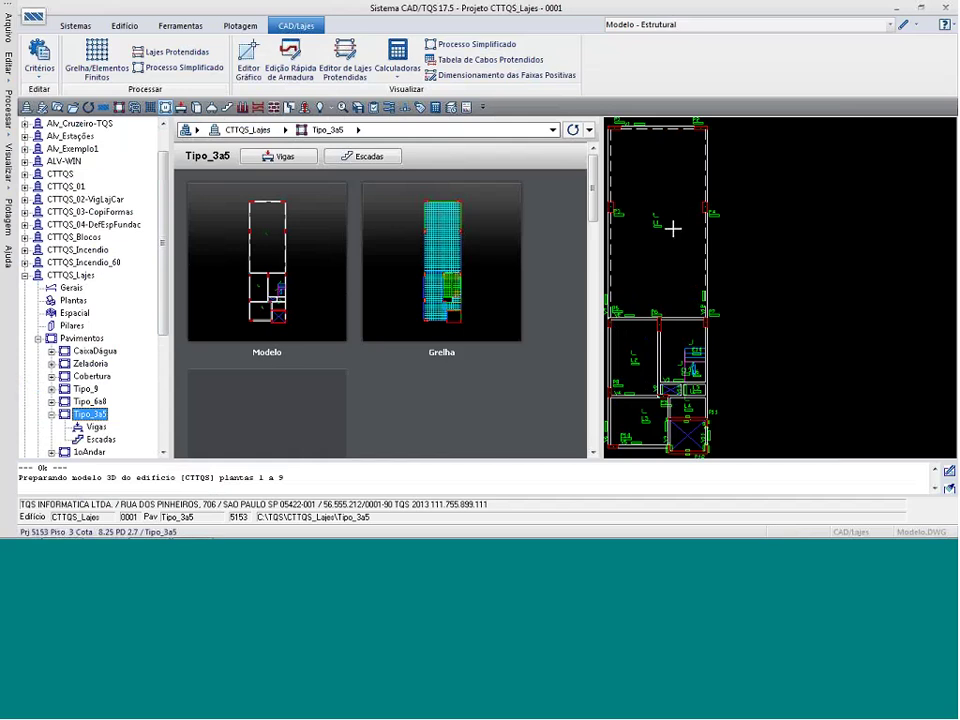
{"action": "scroll", "coordinate": [673, 229], "scroll_direction": "up", "scroll_amount": 4}
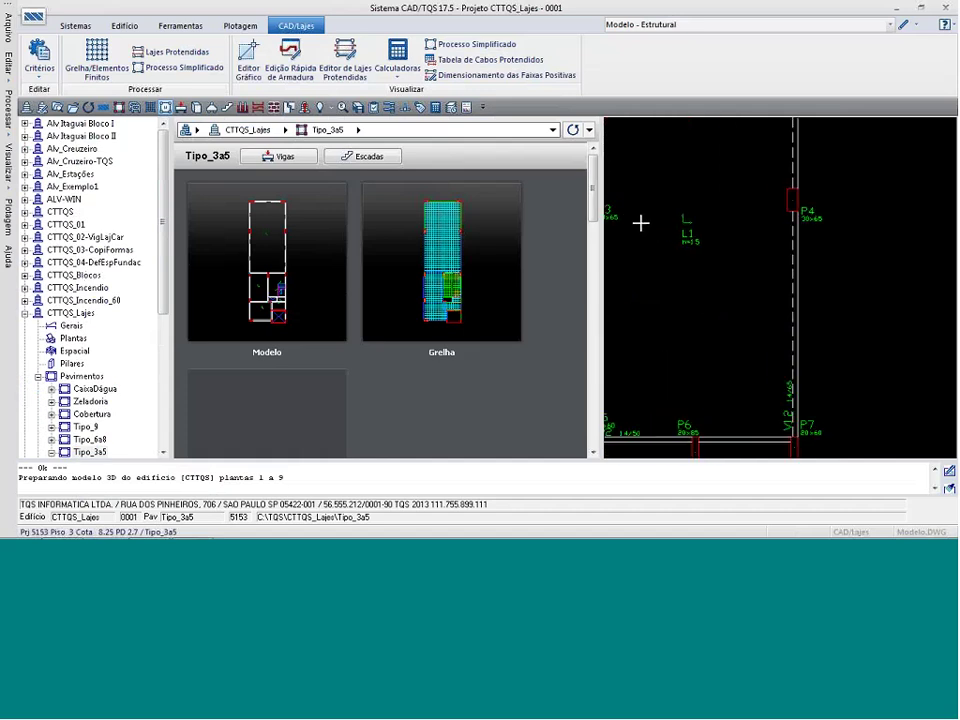
{"action": "scroll", "coordinate": [738, 249], "scroll_direction": "down", "scroll_amount": 3}
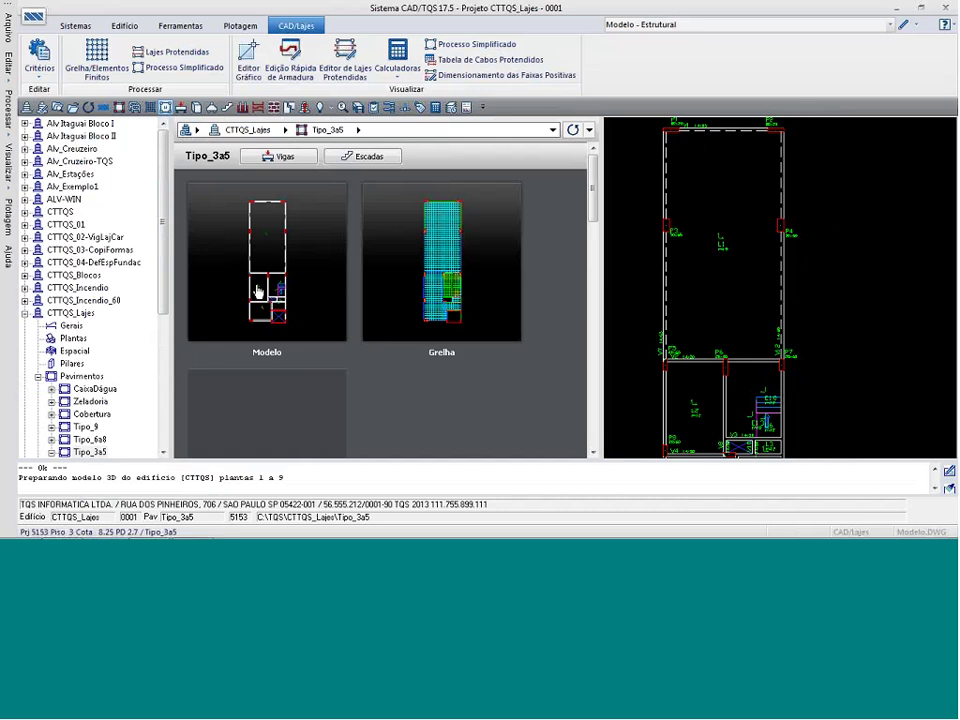
Examine the positive reinforcement table (Tabela de Alojamento Positivo) in the flexure section of the Grelha/Elementos Finitos project criteria.
{"action": "left_click", "coordinate": [48, 68]}
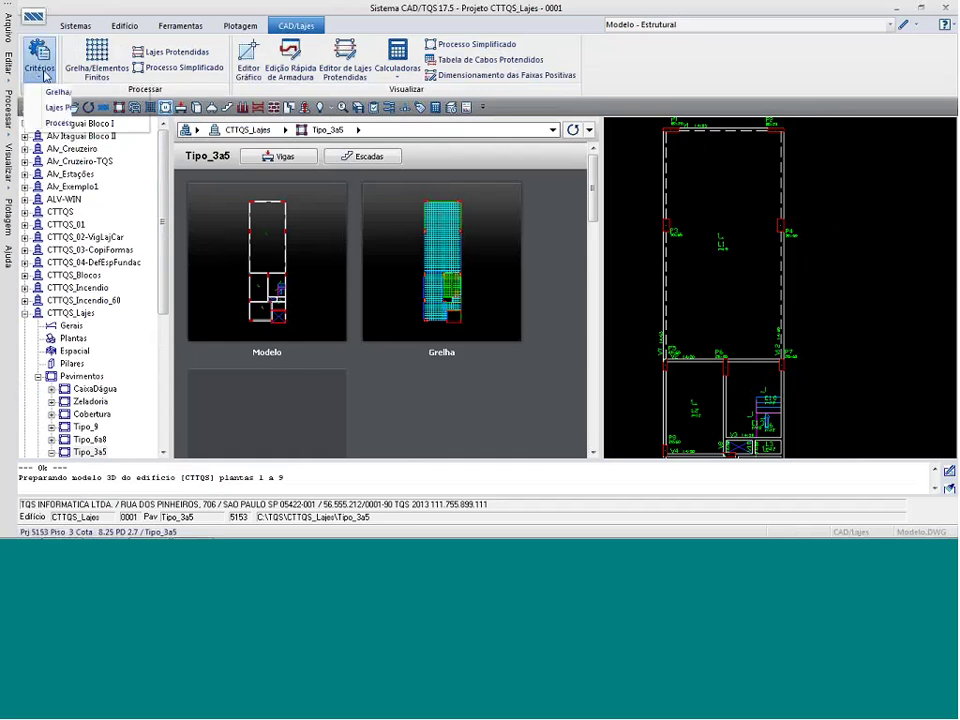
{"action": "mouse_move", "coordinate": [55, 93]}
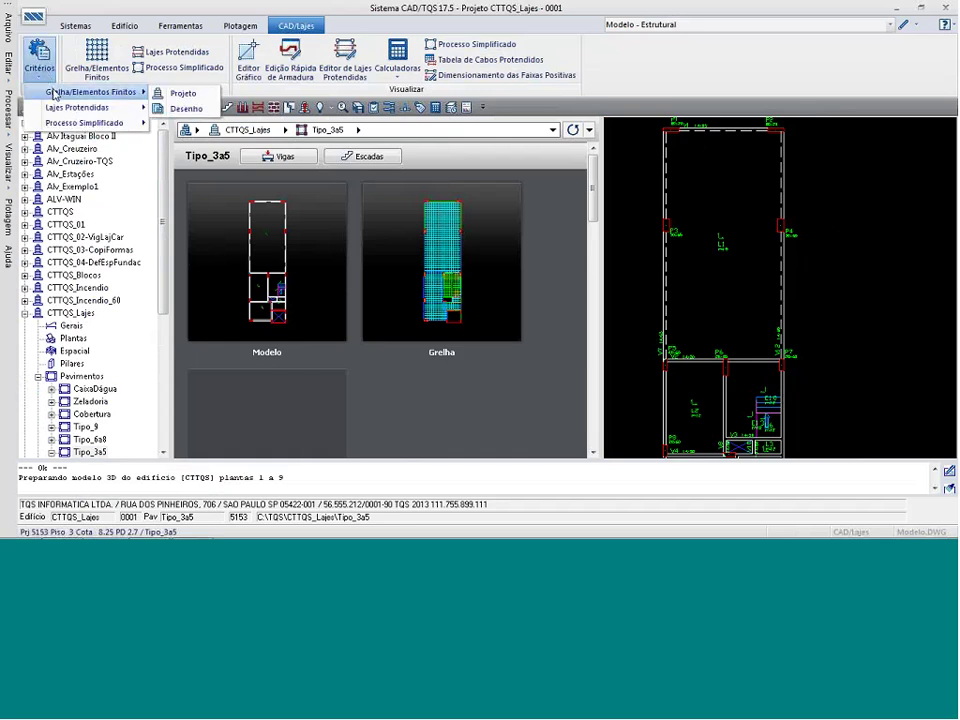
{"action": "left_click", "coordinate": [180, 93]}
{"action": "left_click", "coordinate": [569, 392]}
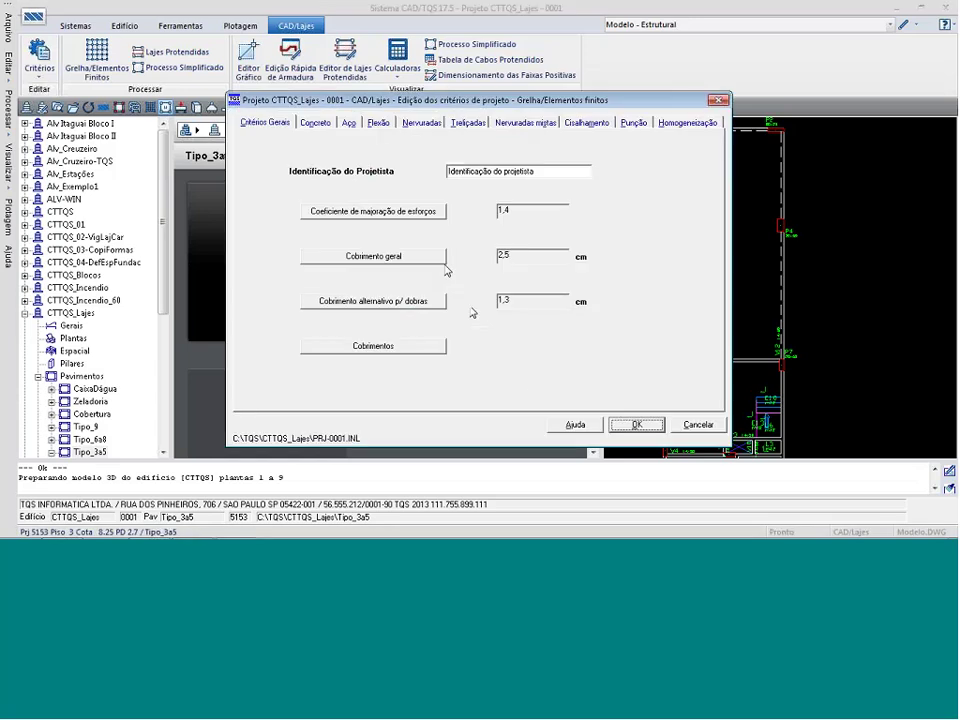
{"action": "left_click", "coordinate": [378, 122]}
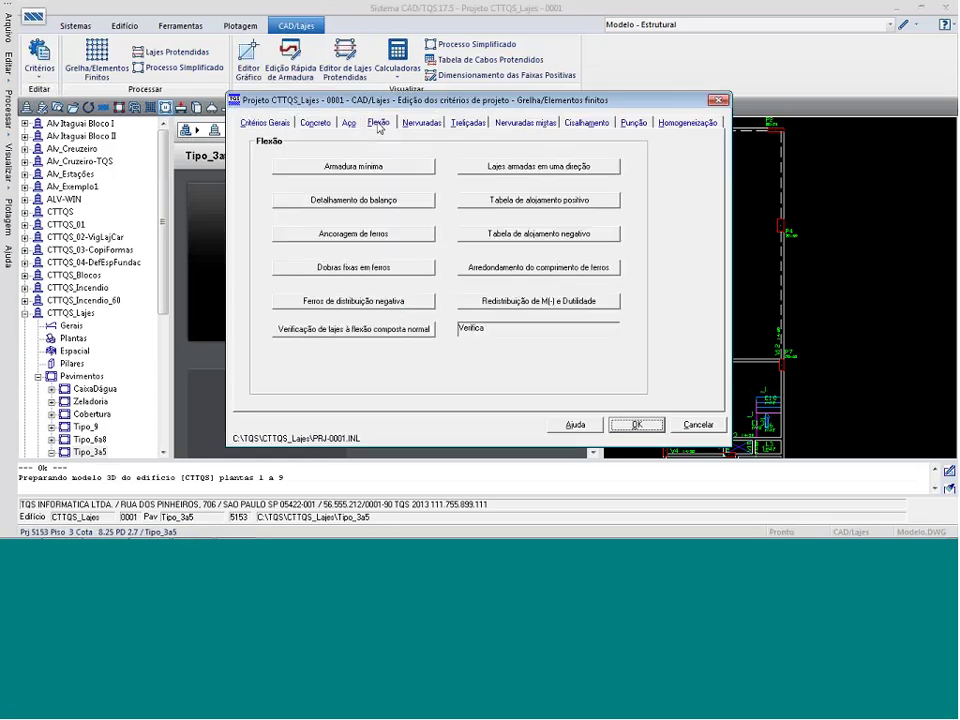
{"action": "left_click", "coordinate": [512, 203]}
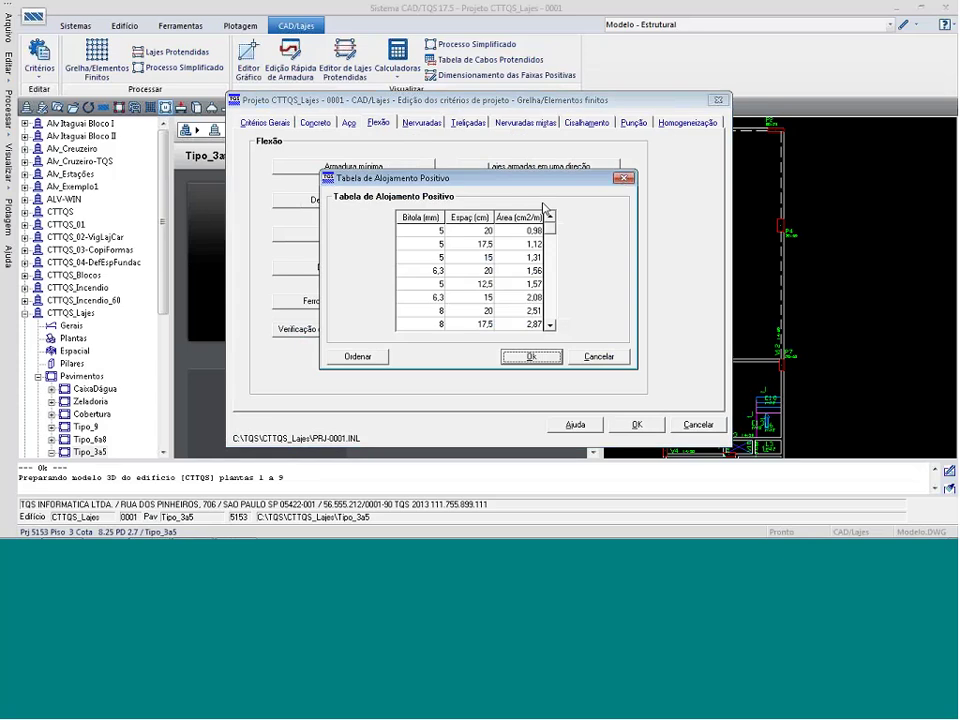
{"action": "left_click", "coordinate": [550, 325]}
{"action": "left_click", "coordinate": [550, 325]}
{"action": "left_click", "coordinate": [550, 325]}
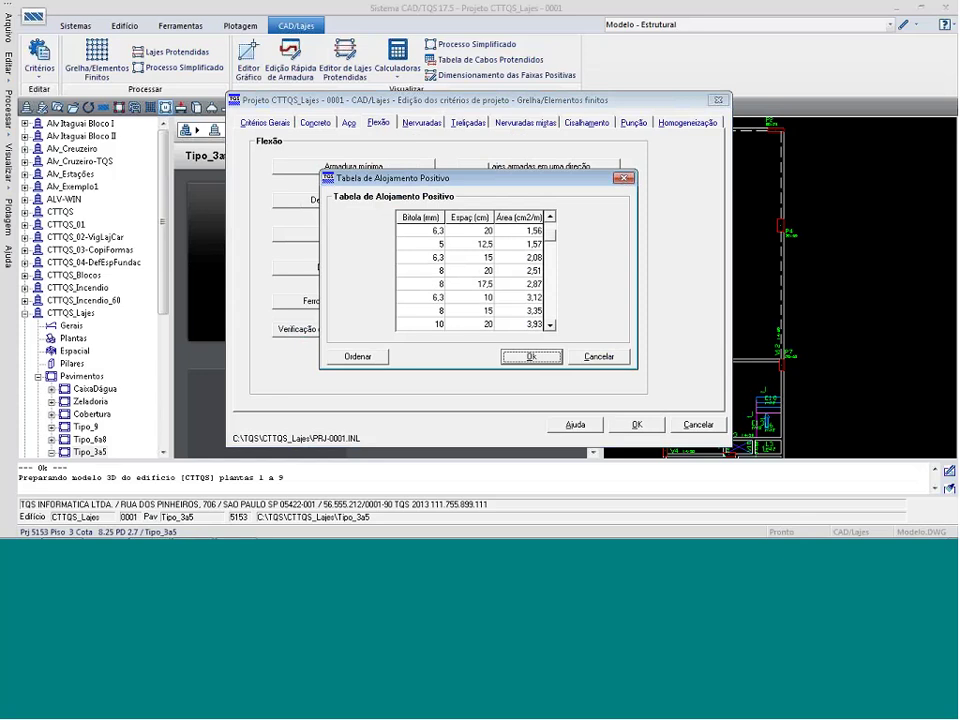
{"action": "left_click", "coordinate": [549, 325]}
{"action": "left_click", "coordinate": [549, 325]}
{"action": "left_click", "coordinate": [549, 325]}
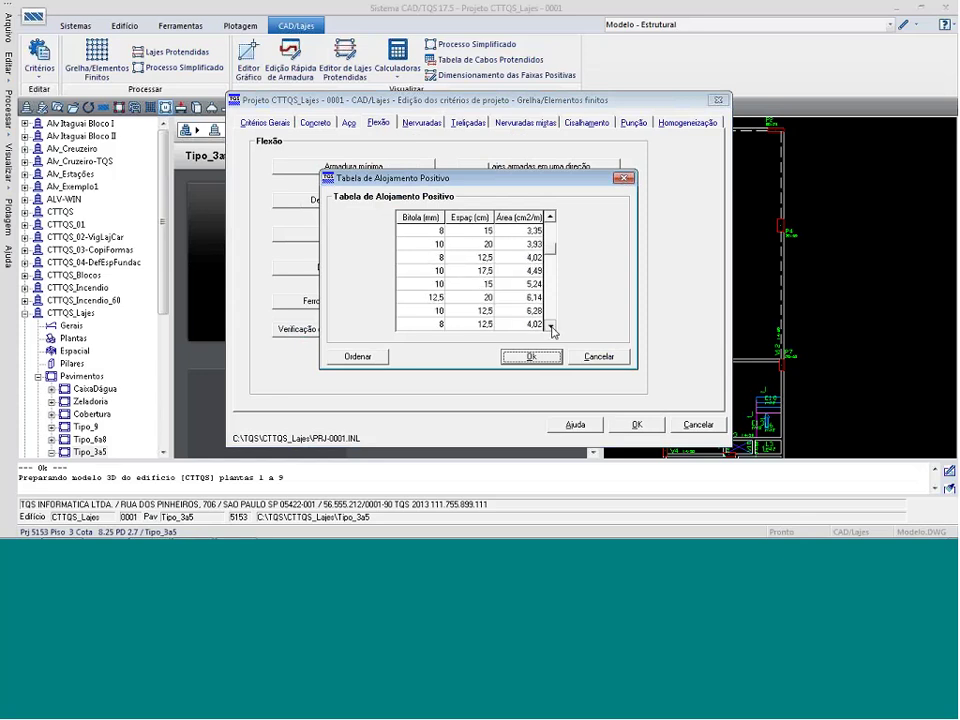
{"action": "left_click", "coordinate": [549, 325]}
{"action": "left_click", "coordinate": [549, 325]}
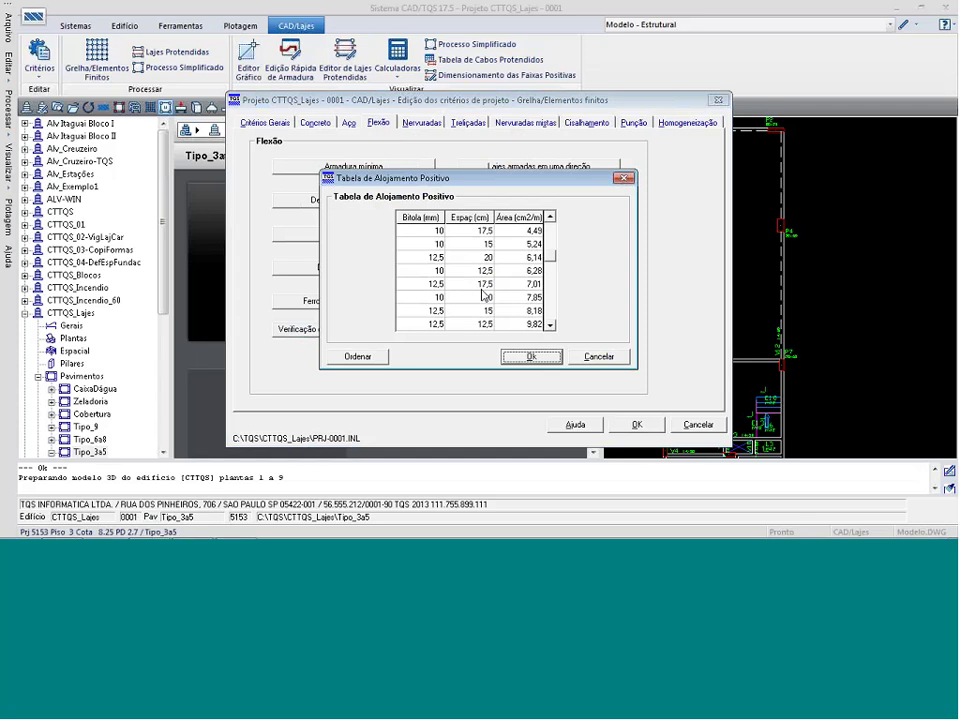
{"action": "left_click", "coordinate": [549, 325]}
{"action": "left_click", "coordinate": [549, 325]}
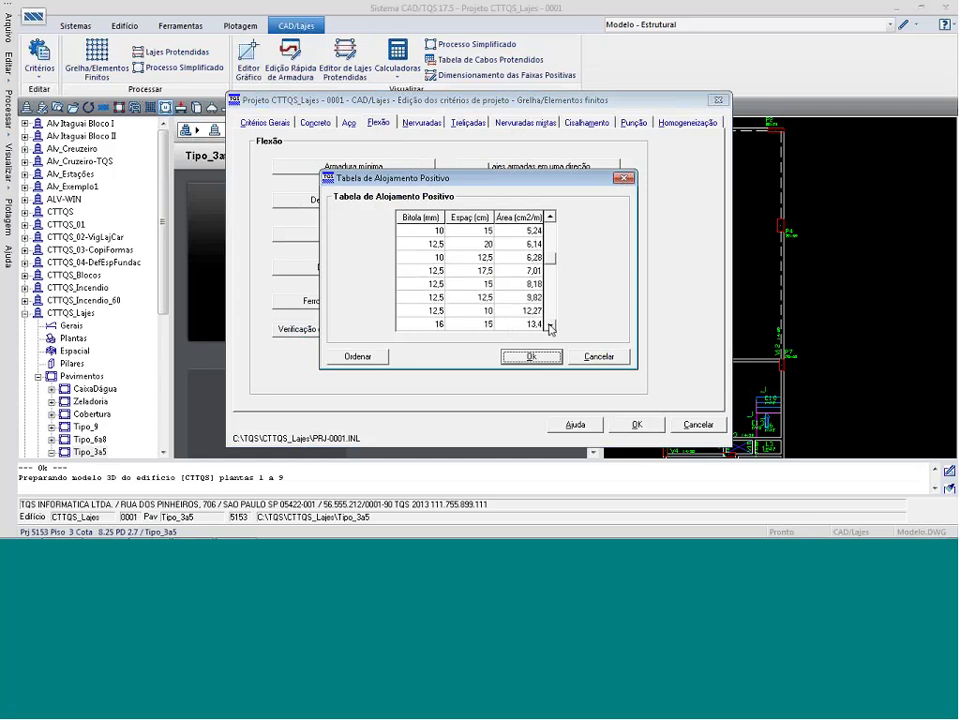
{"action": "left_click", "coordinate": [549, 325]}
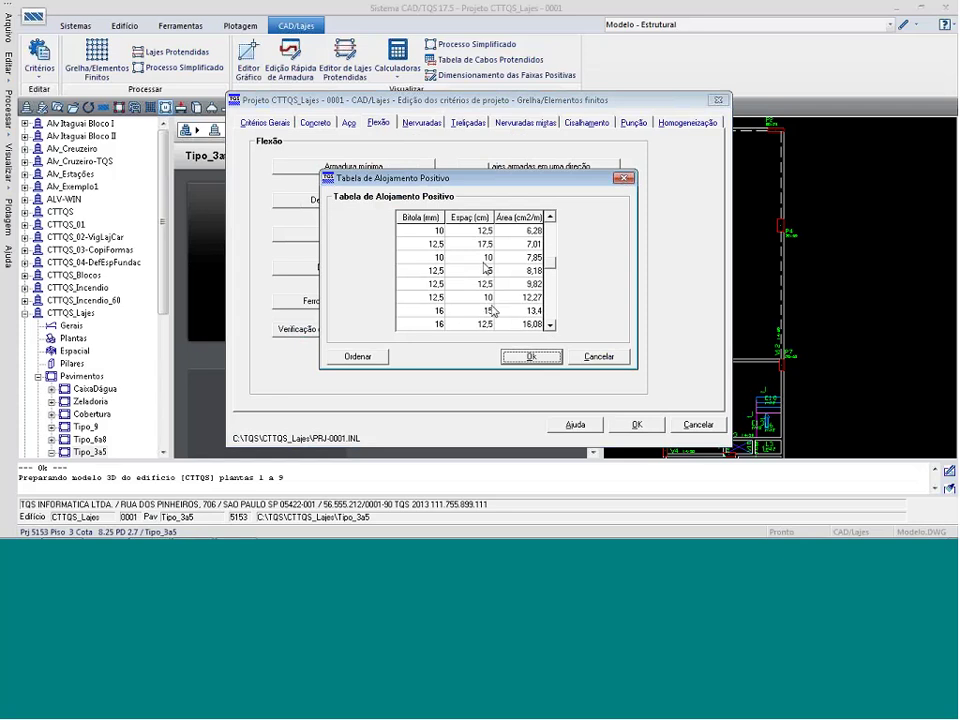
{"action": "left_click", "coordinate": [591, 362]}
Review the negative reinforcement table (Tabela de Alojamento Negativo) and the steel bar table (Tabela de Bitolas), leaving both without changes.
{"action": "left_click", "coordinate": [538, 233]}
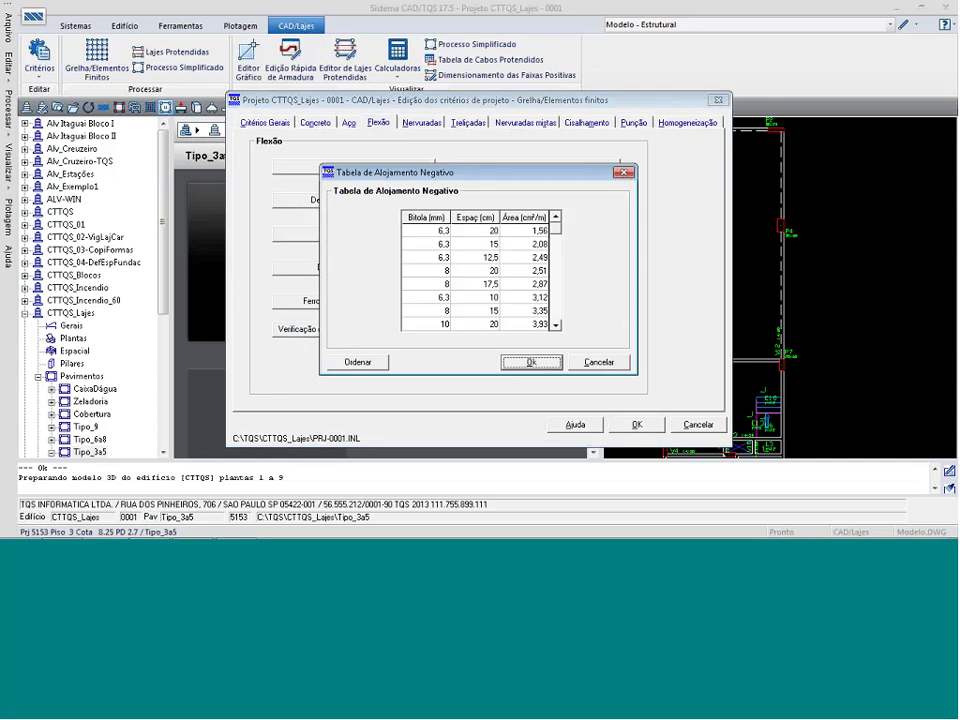
{"action": "left_click", "coordinate": [596, 362]}
{"action": "left_click", "coordinate": [348, 122]}
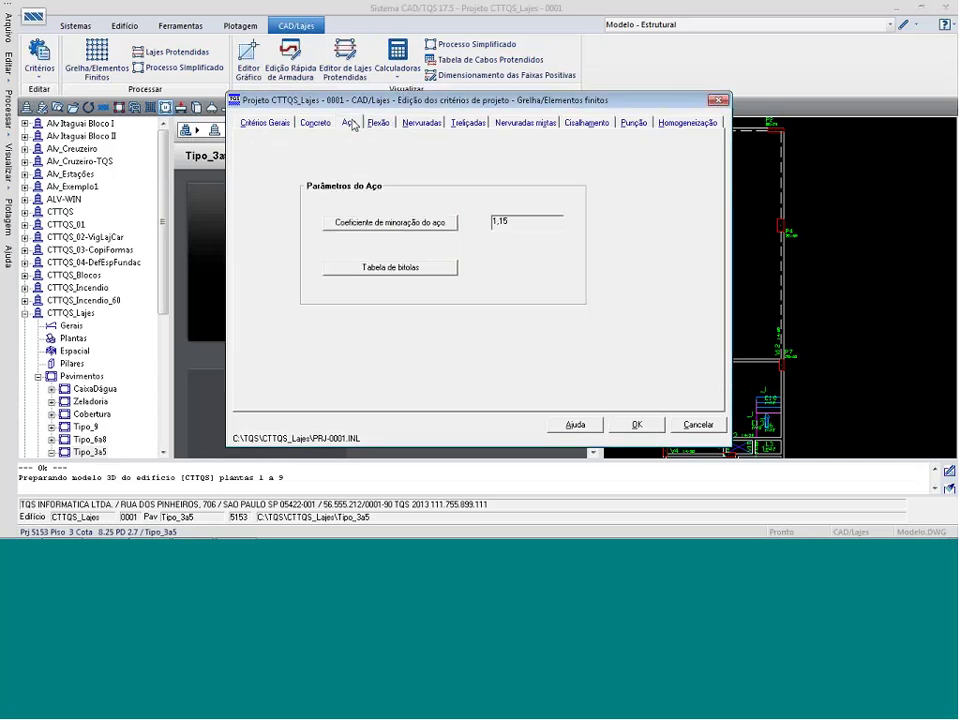
{"action": "left_click", "coordinate": [390, 268]}
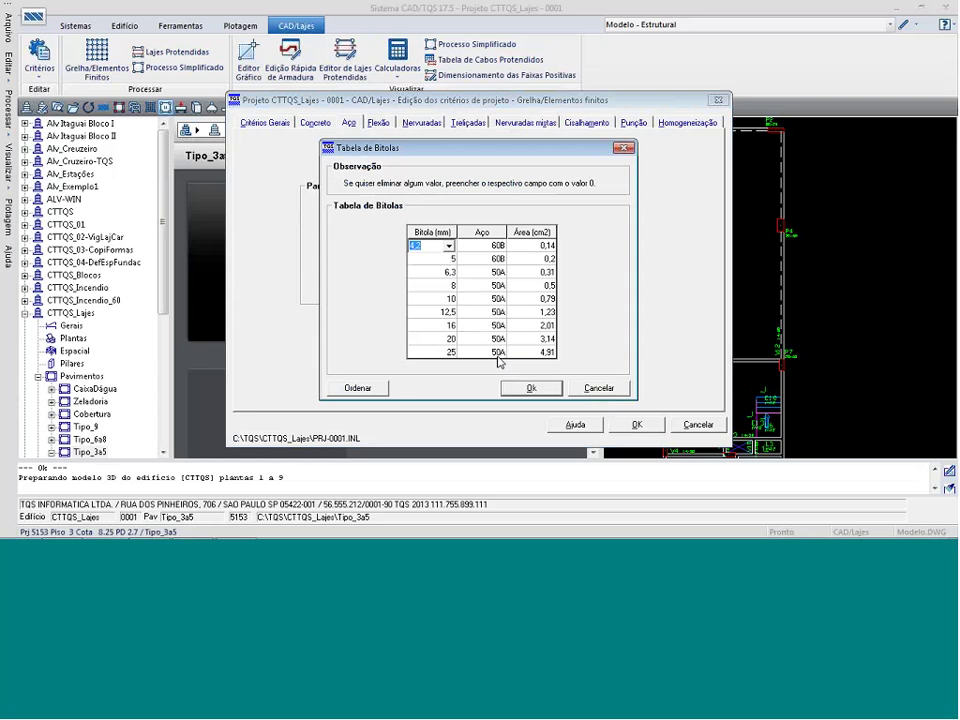
{"action": "left_click", "coordinate": [597, 389]}
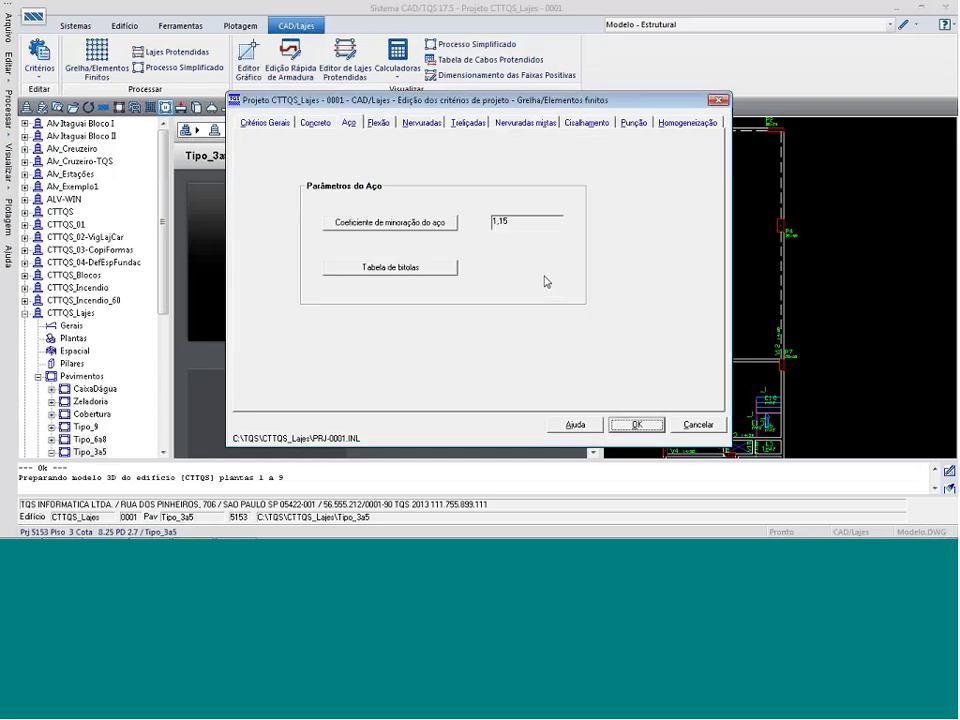
Review the negative strip grouping (Agrupamento de Faixas Negativas) among the homogenization criteria, and close the project criteria without saving.
{"action": "left_click", "coordinate": [679, 125]}
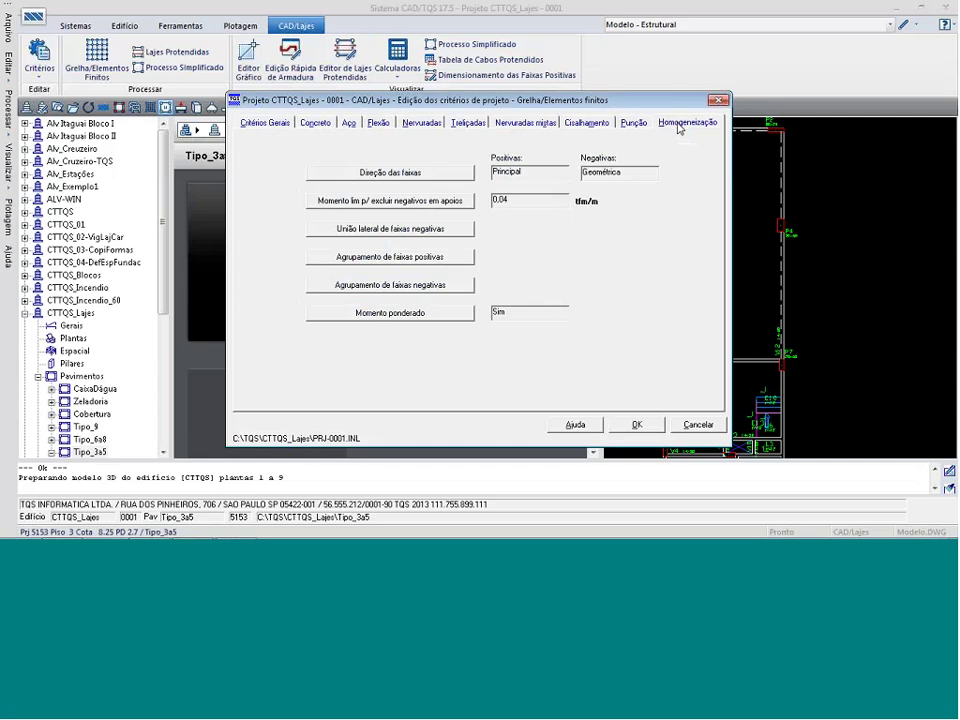
{"action": "left_click", "coordinate": [401, 288]}
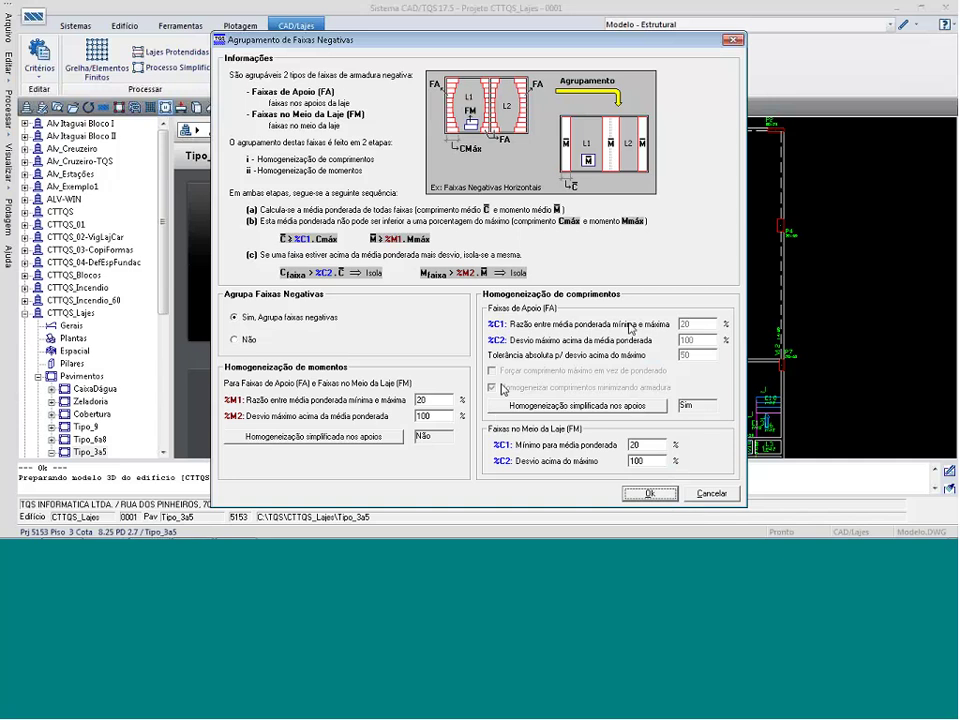
{"action": "left_click", "coordinate": [650, 493]}
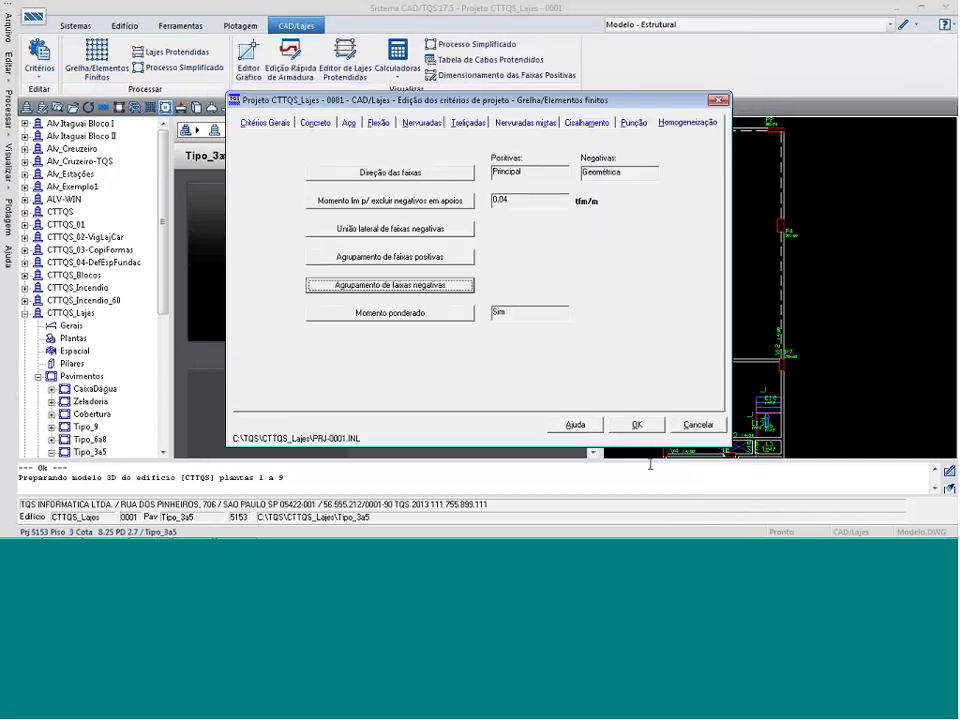
{"action": "left_click", "coordinate": [700, 427]}
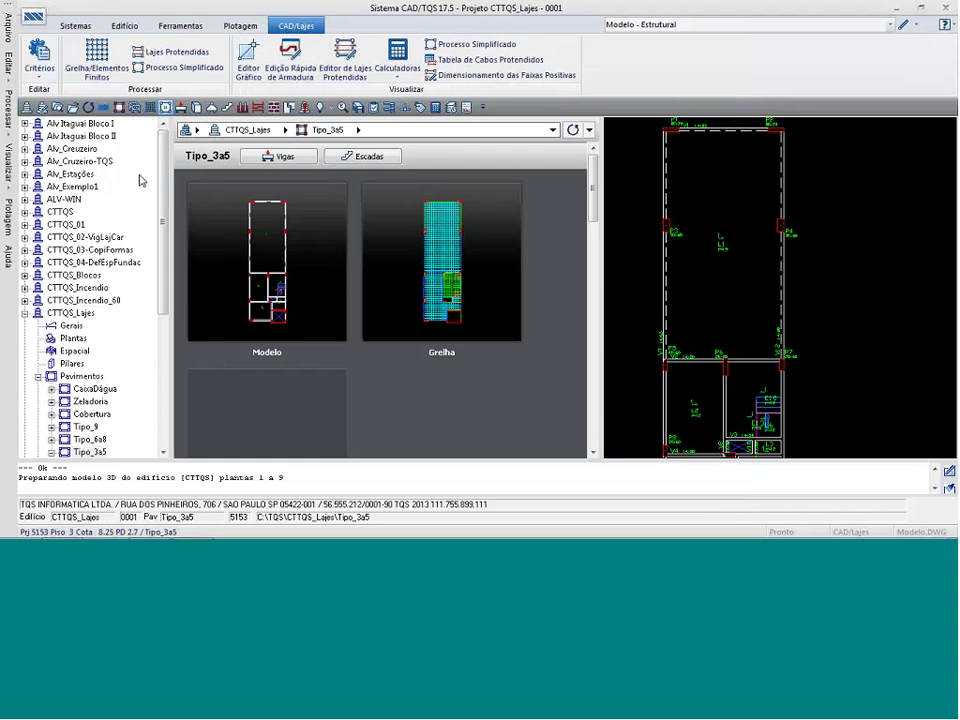
In the Grelha/Elementos Finitos drawing criteria common to all floors, set "Desenho de armaduras independente por direção" to Não.
{"action": "left_click", "coordinate": [39, 62]}
{"action": "mouse_move", "coordinate": [50, 91]}
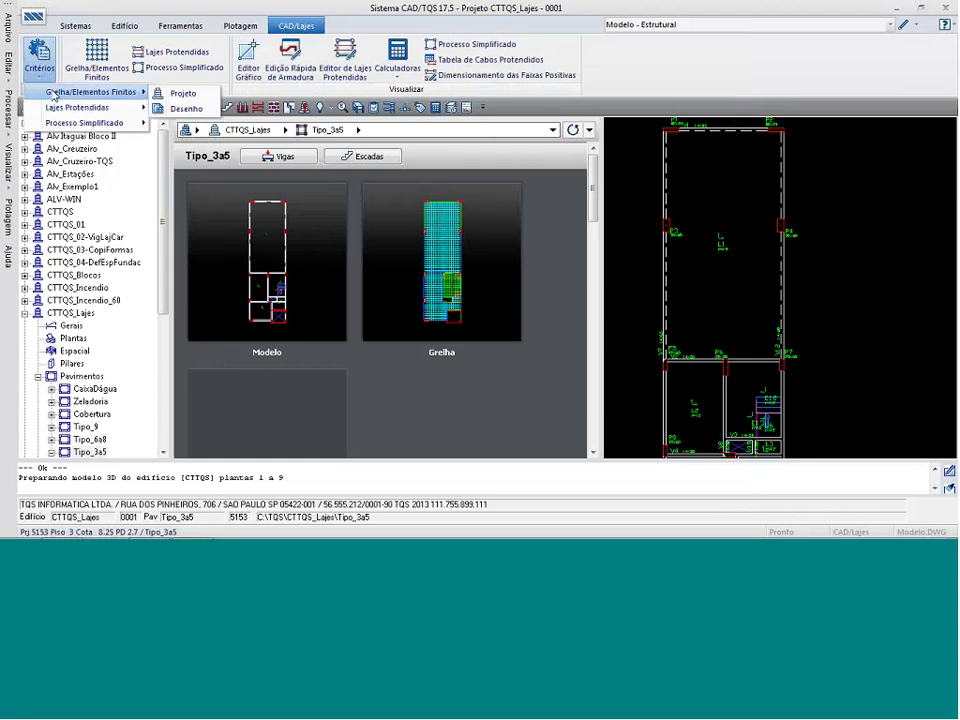
{"action": "left_click", "coordinate": [185, 108]}
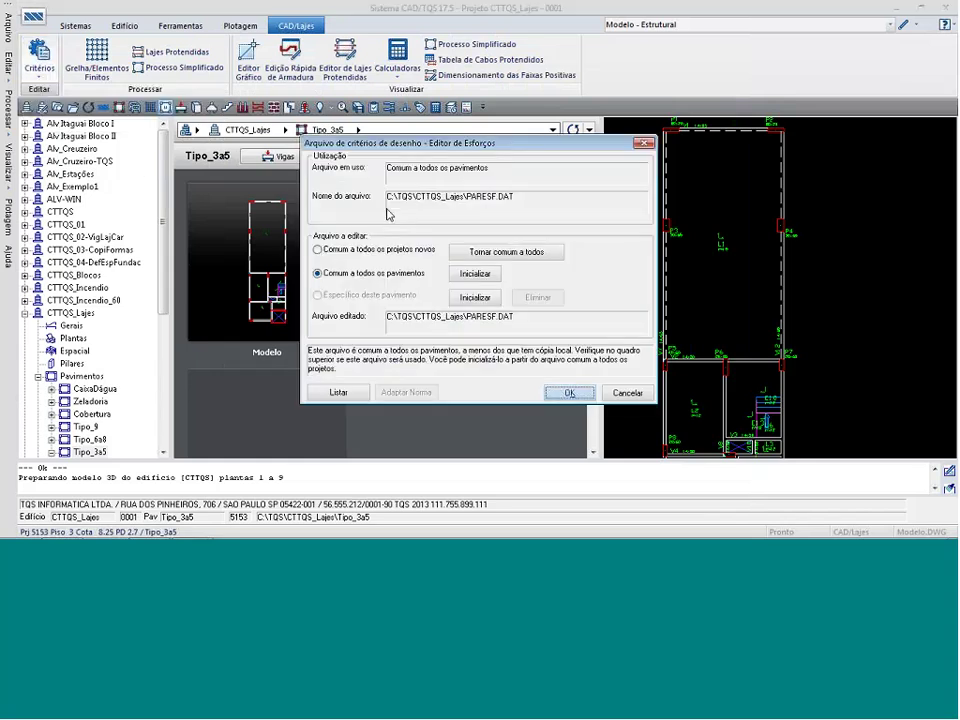
{"action": "left_click", "coordinate": [555, 392]}
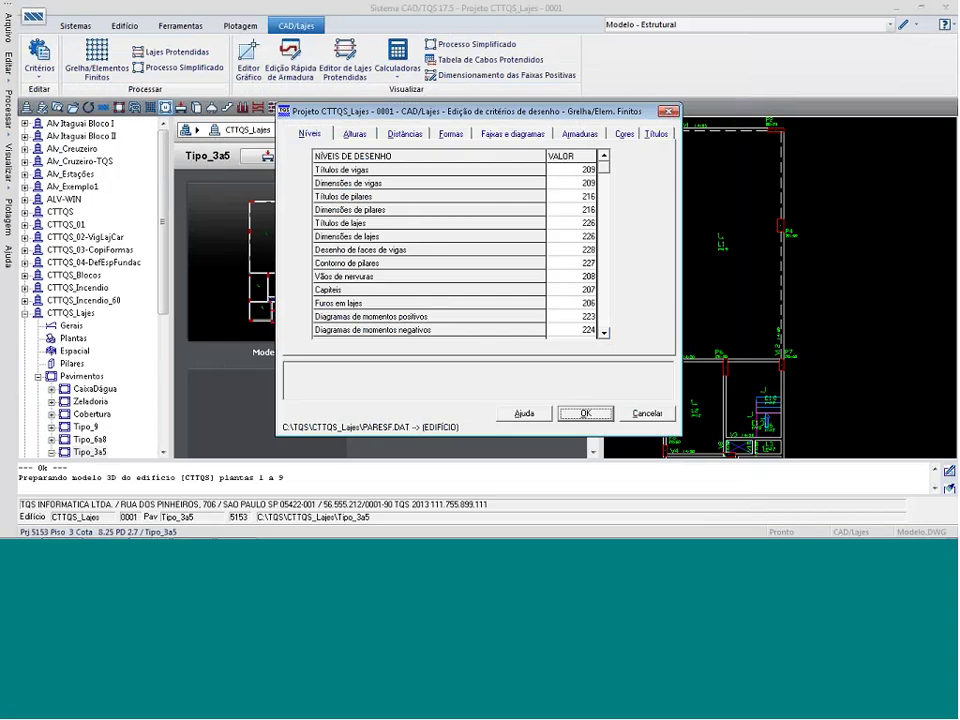
{"action": "key", "text": "ctrl+Tab"}
{"action": "left_click", "coordinate": [407, 134]}
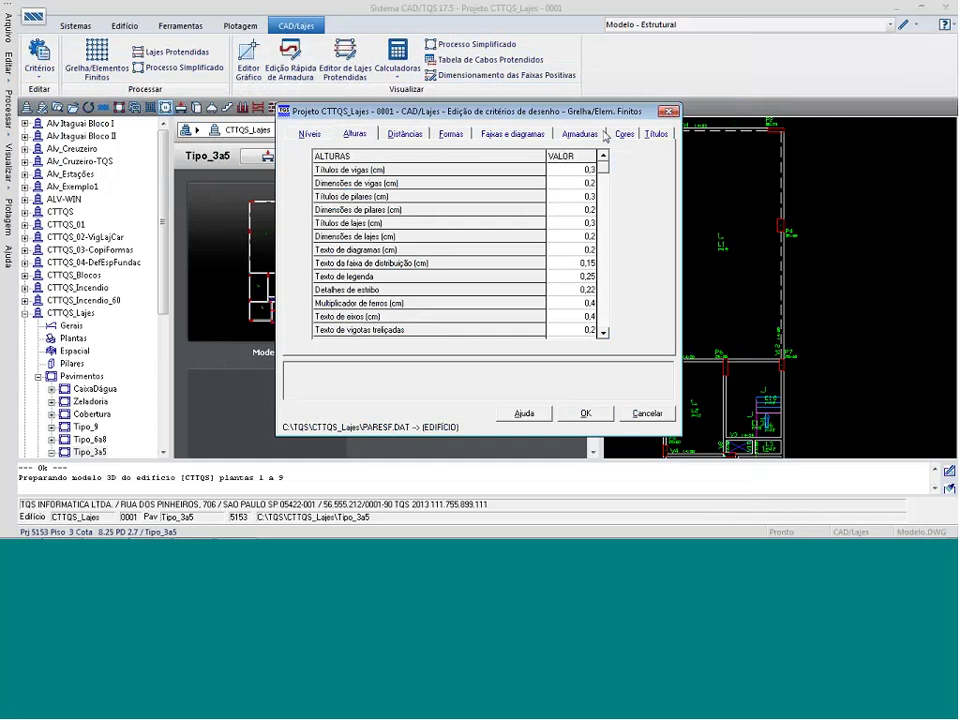
{"action": "left_click", "coordinate": [580, 135]}
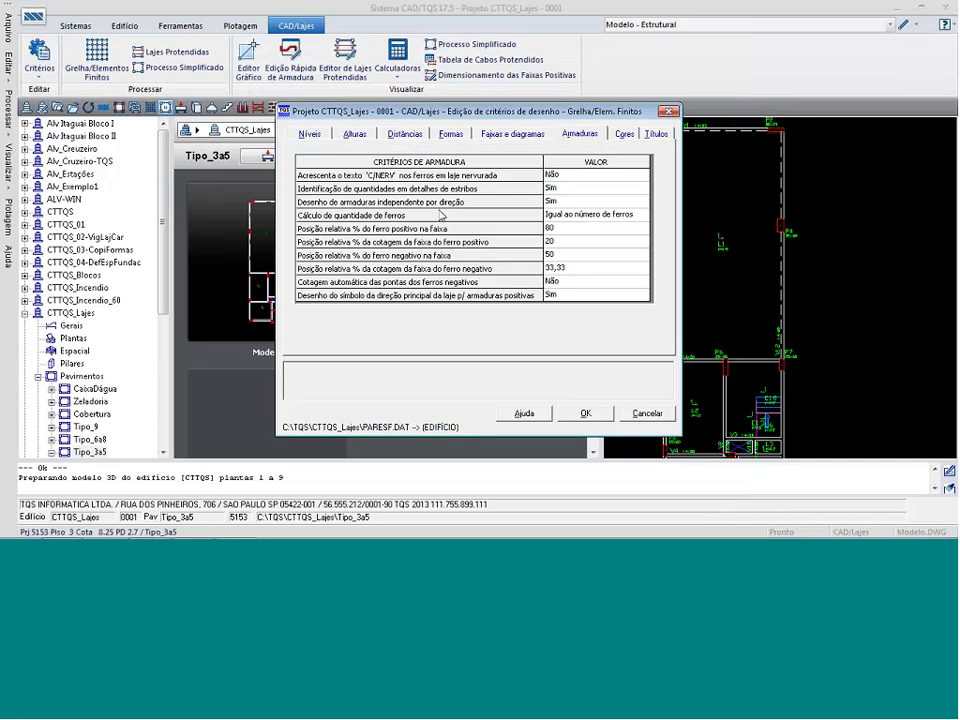
{"action": "left_click", "coordinate": [645, 203]}
{"action": "left_click", "coordinate": [645, 203]}
{"action": "left_click", "coordinate": [560, 213]}
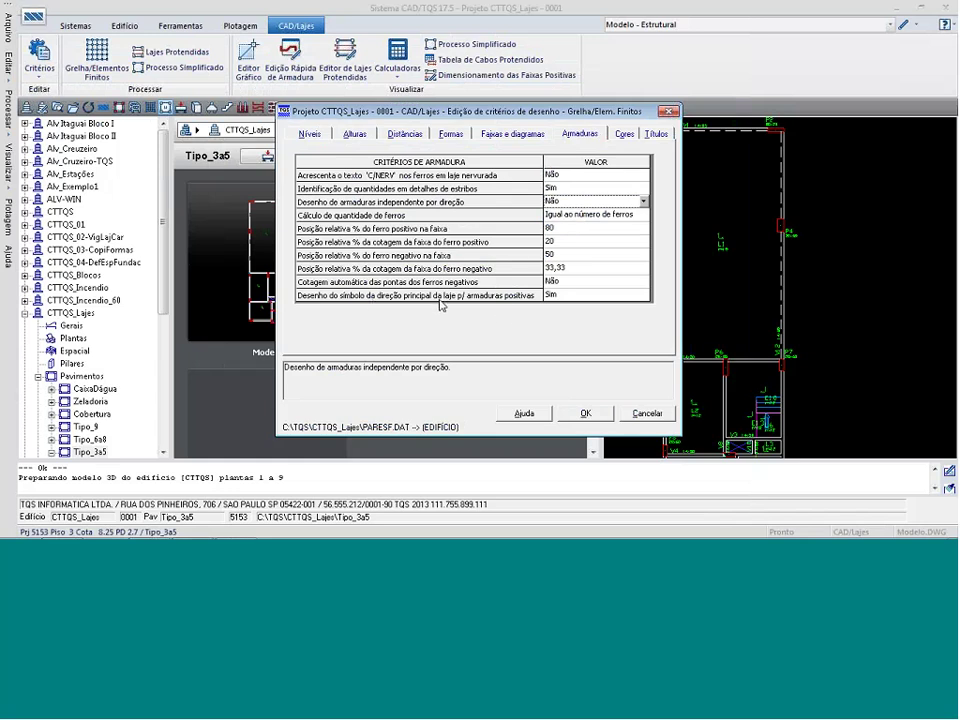
Set "Desenho do símbolo da direção principal da laje p/ armaduras positivas" to Não and save the drawing criteria.
{"action": "left_click", "coordinate": [645, 297]}
{"action": "left_click", "coordinate": [645, 297]}
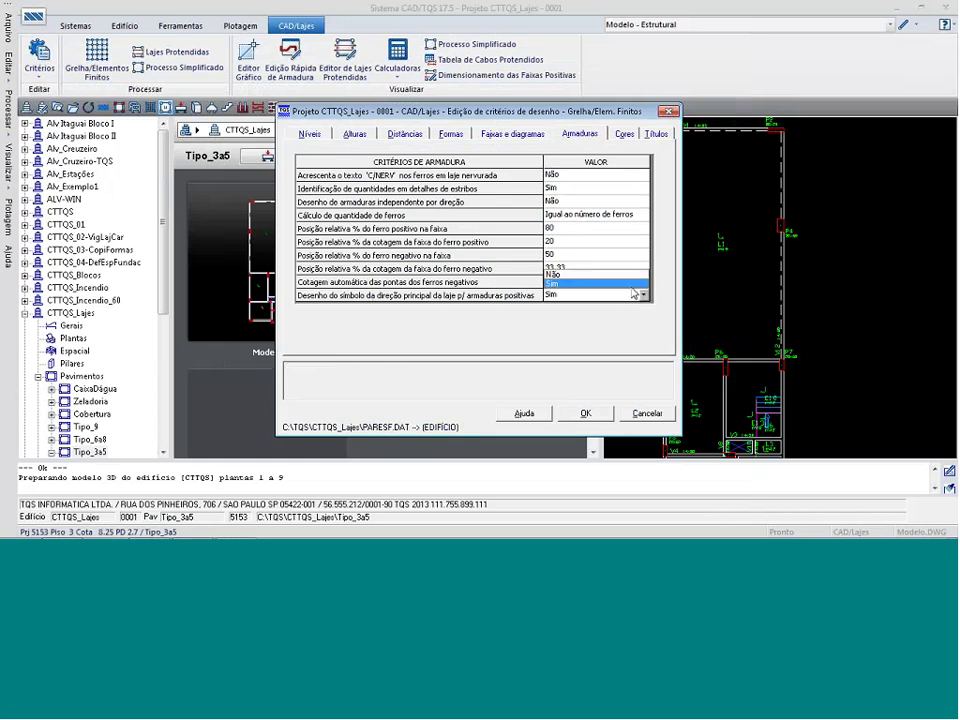
{"action": "left_click", "coordinate": [618, 280]}
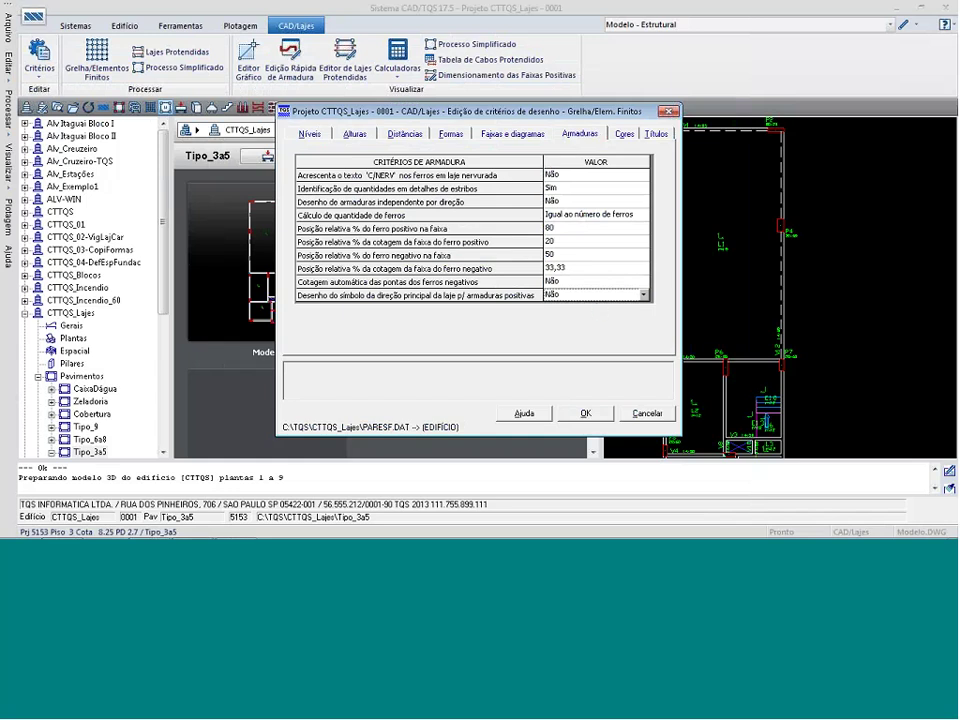
{"action": "left_click", "coordinate": [586, 413]}
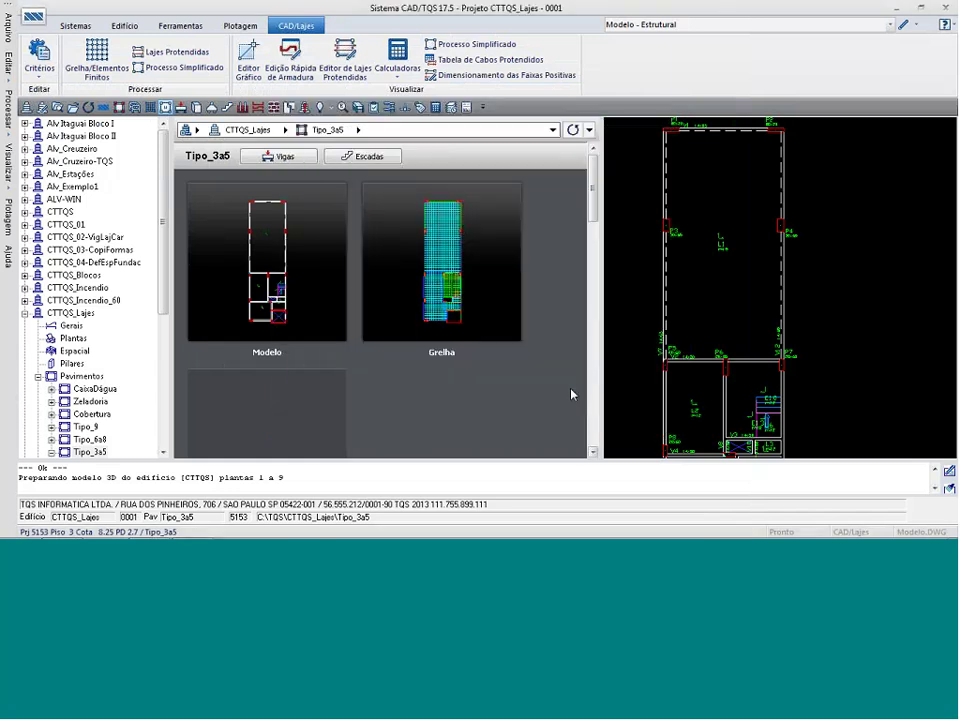
Select the Tipo_3a5 floor of CTTQS_Lajes and switch to the presentation slide about CAD/Lajes processing.
{"action": "left_click", "coordinate": [92, 452]}
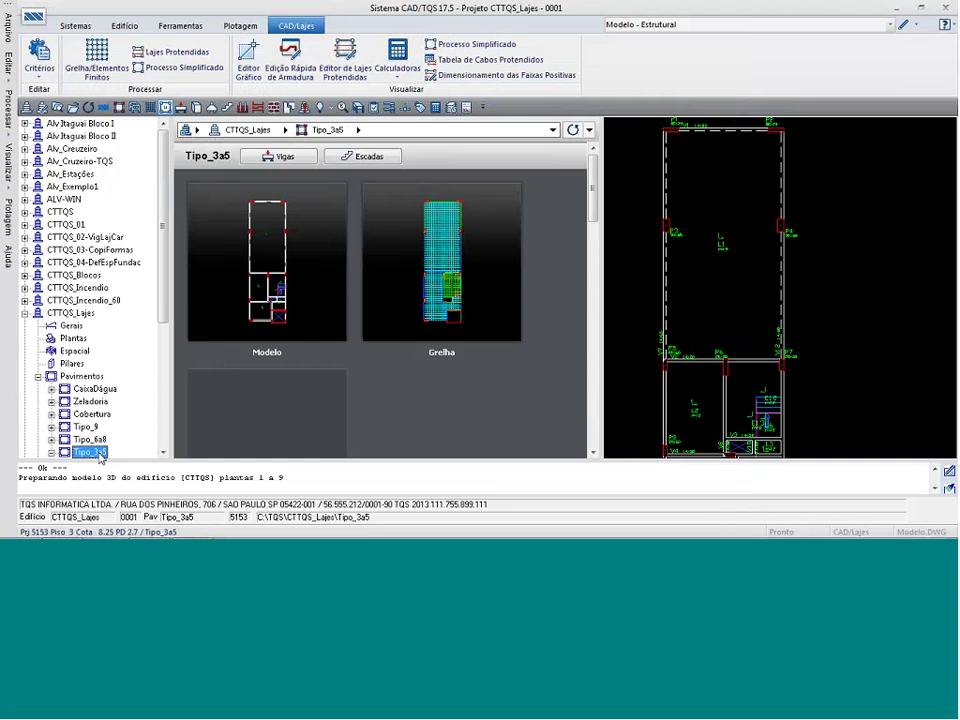
{"action": "left_click_drag", "start_coordinate": [166, 301], "coordinate": [166, 322]}
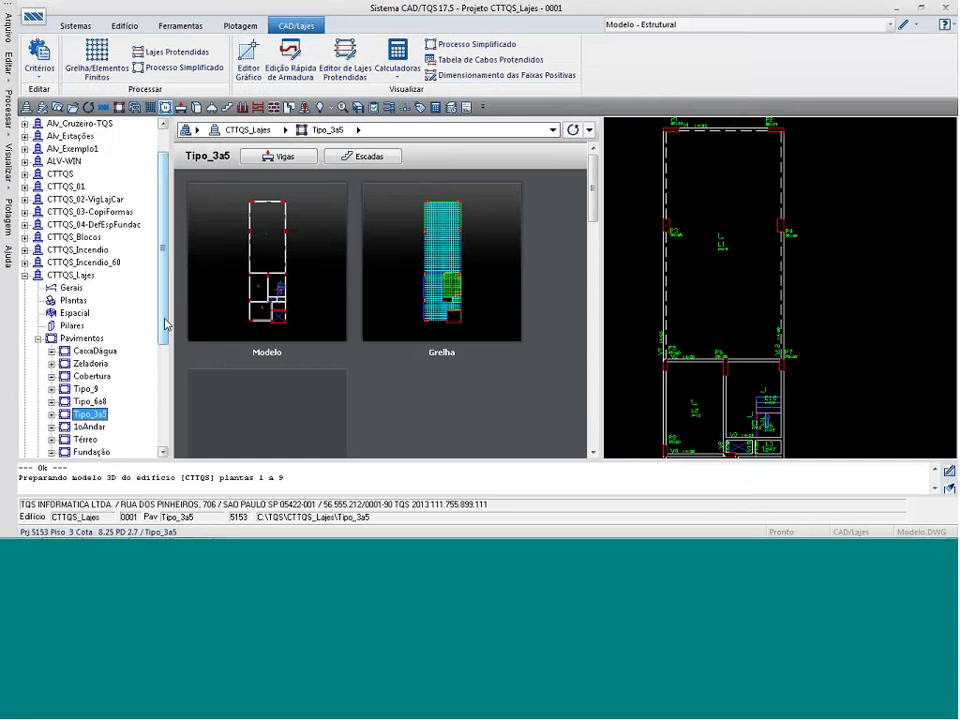
{"action": "key", "text": "alt+Tab"}
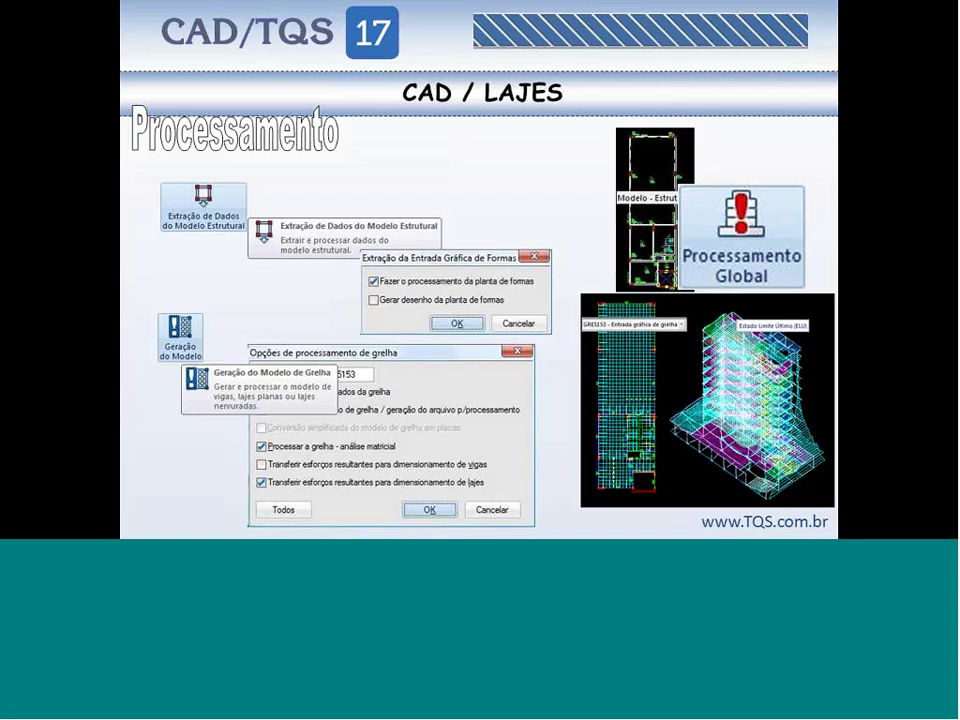
Return to CAD/TQS, review the structural model chosen in the CTTQS_Lajes building data, and close it without changes.
{"action": "key", "text": "alt+Tab"}
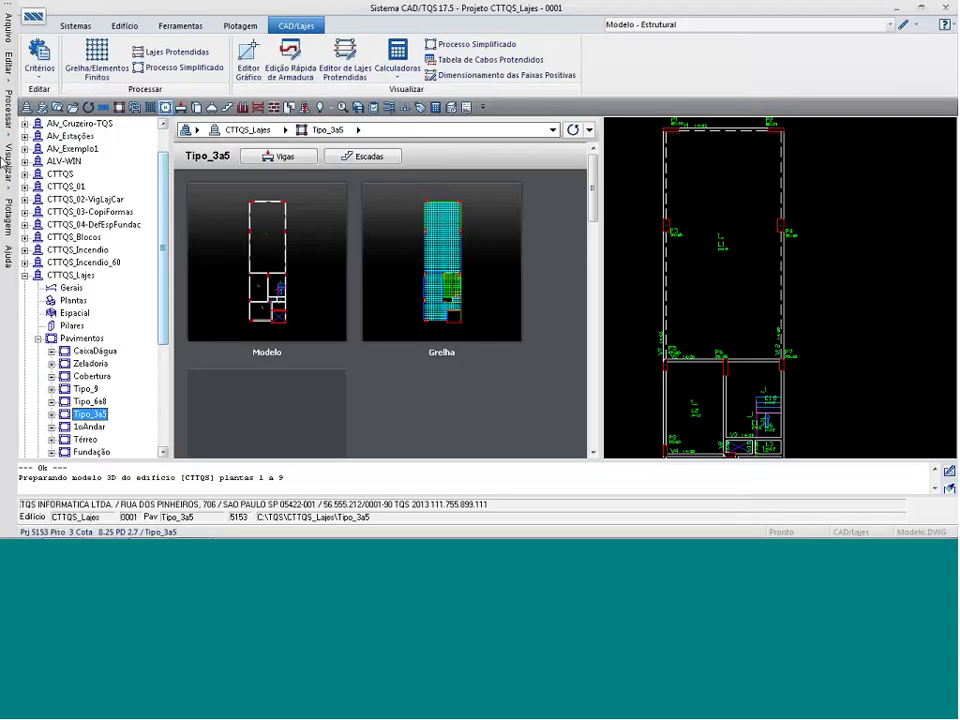
{"action": "left_click", "coordinate": [46, 110]}
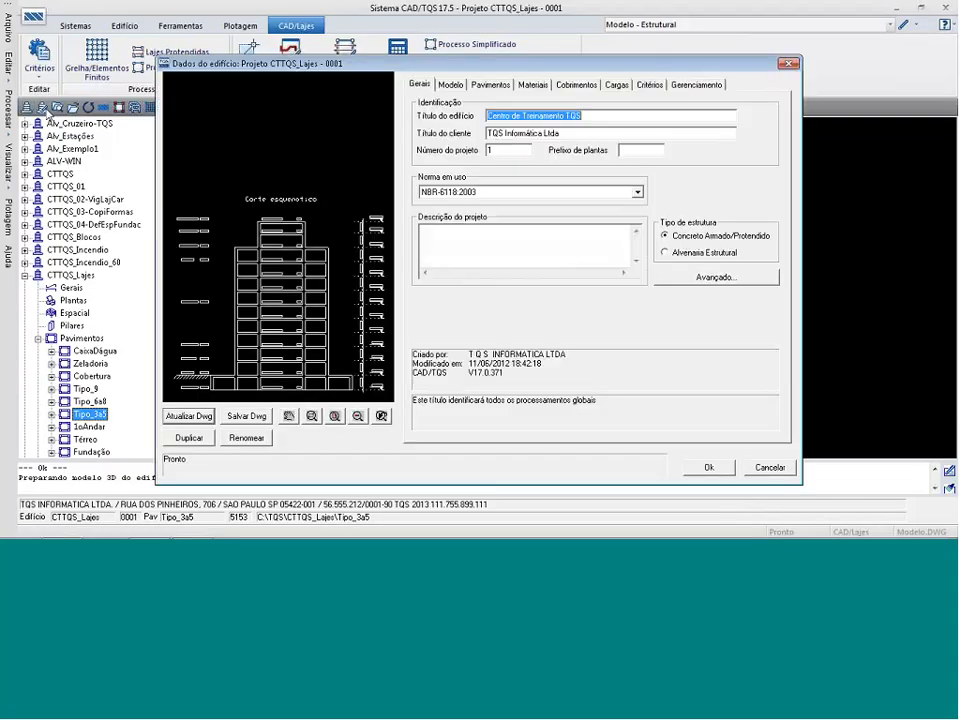
{"action": "key", "text": "ctrl+Tab"}
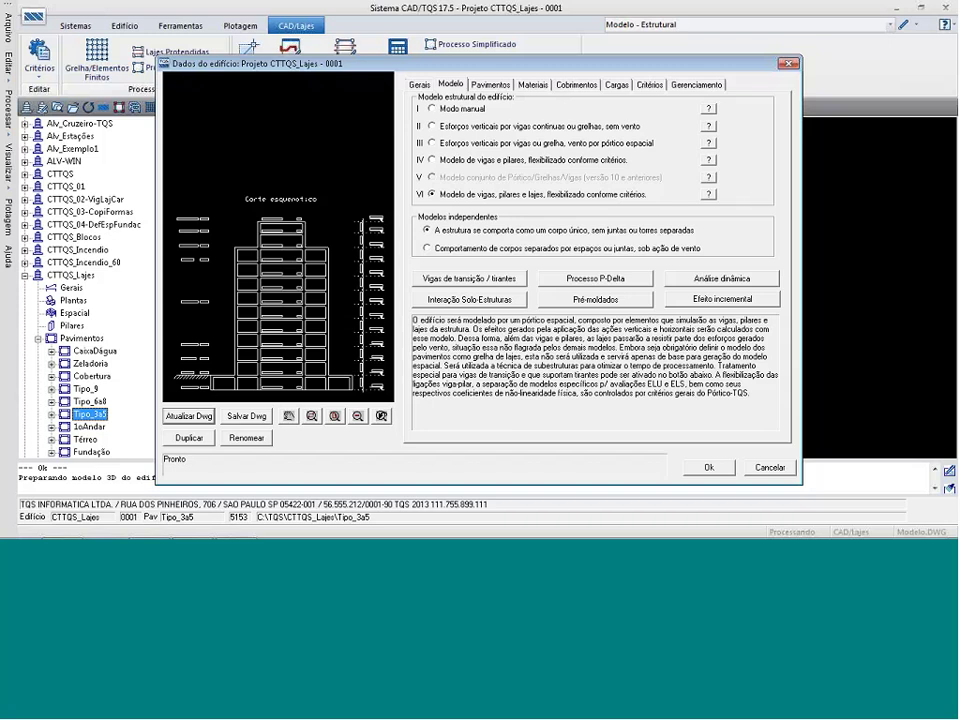
{"action": "left_click", "coordinate": [781, 467]}
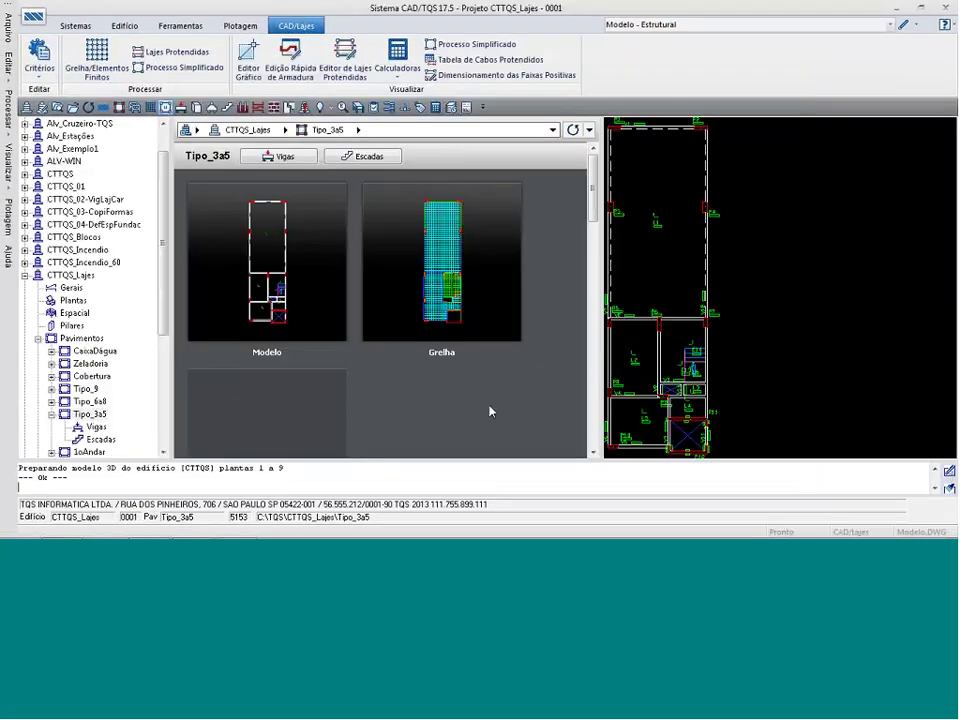
Review the building's global processing options, choosing Esforços e desenho for Lajes, and cancel without processing.
{"action": "left_click", "coordinate": [97, 415]}
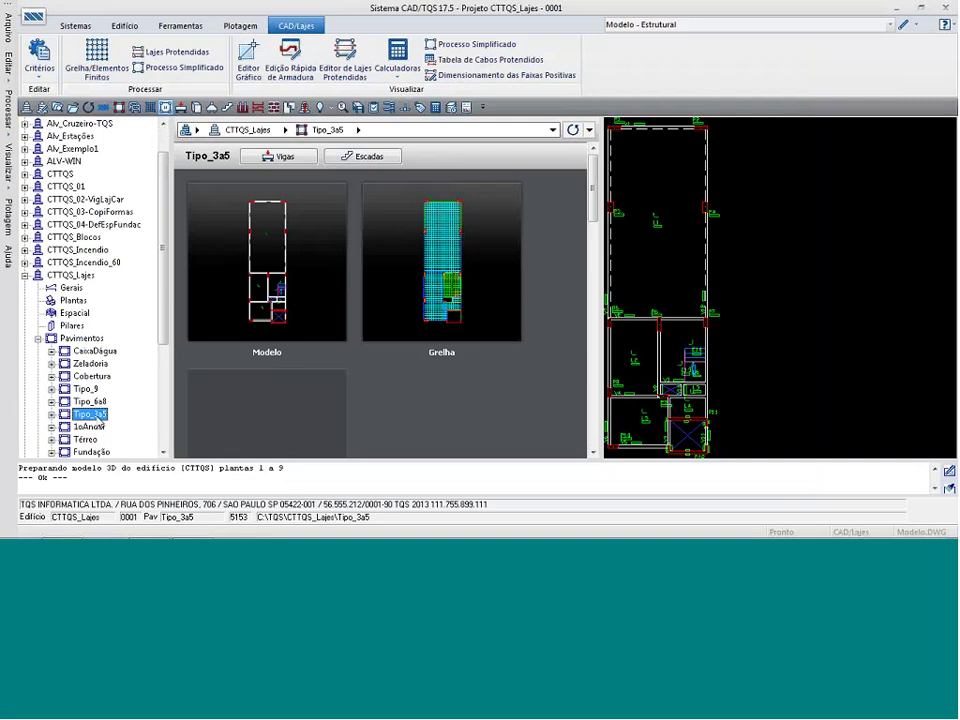
{"action": "left_click", "coordinate": [306, 108]}
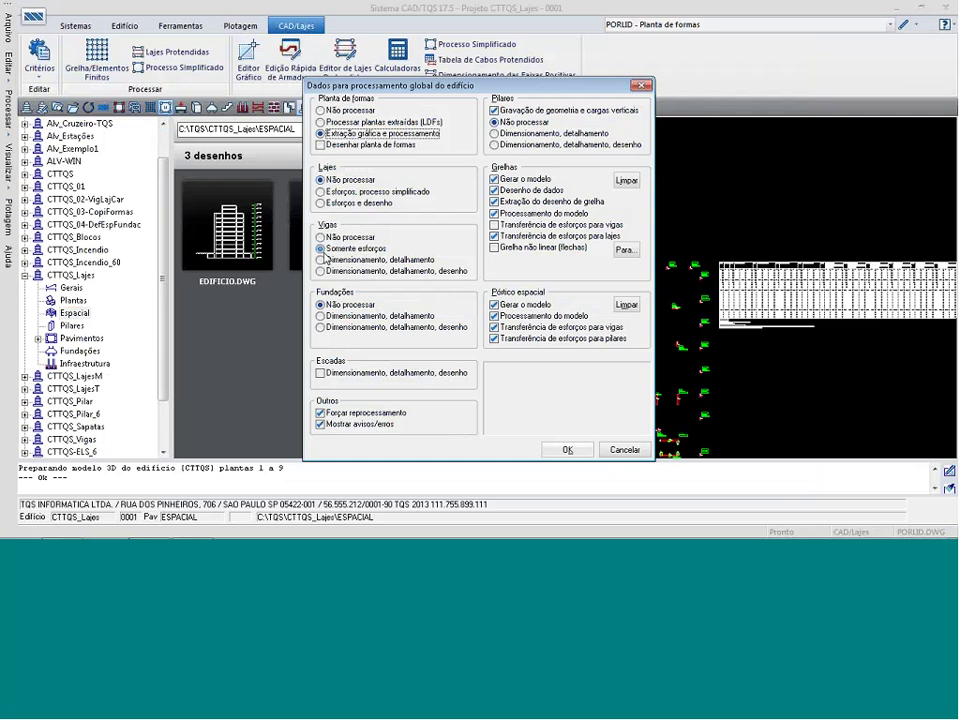
{"action": "left_click", "coordinate": [321, 202]}
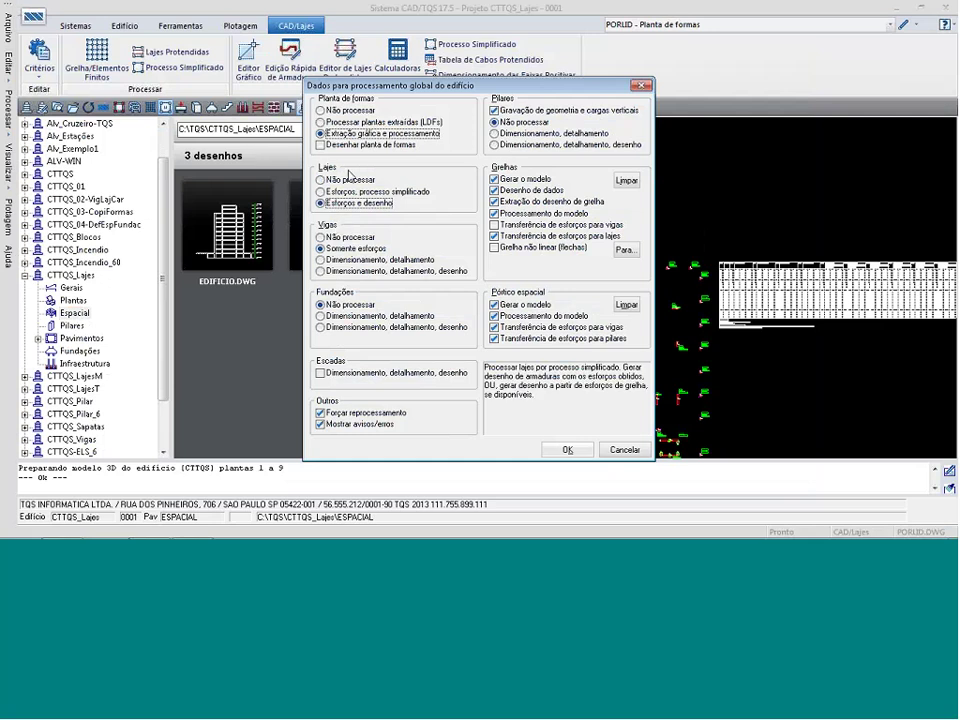
{"action": "left_click", "coordinate": [638, 452]}
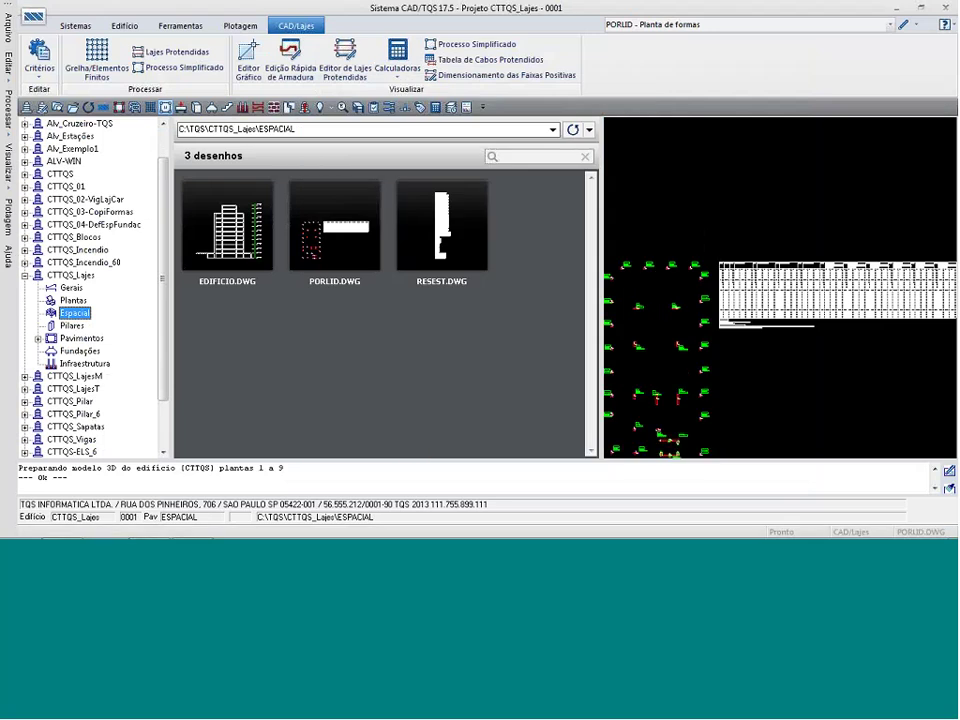
Select the Tipo_3a5 floor of CTTQS_Lajes and open its slab forces editor (Editor de Esforços em Lajes).
{"action": "left_click", "coordinate": [37, 338]}
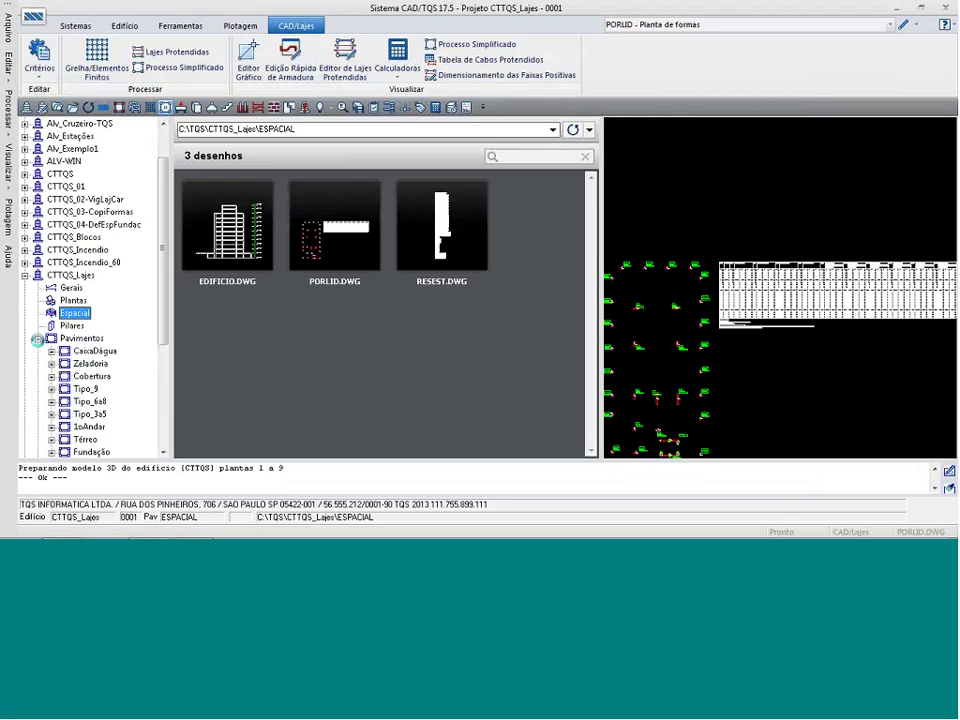
{"action": "left_click", "coordinate": [94, 415]}
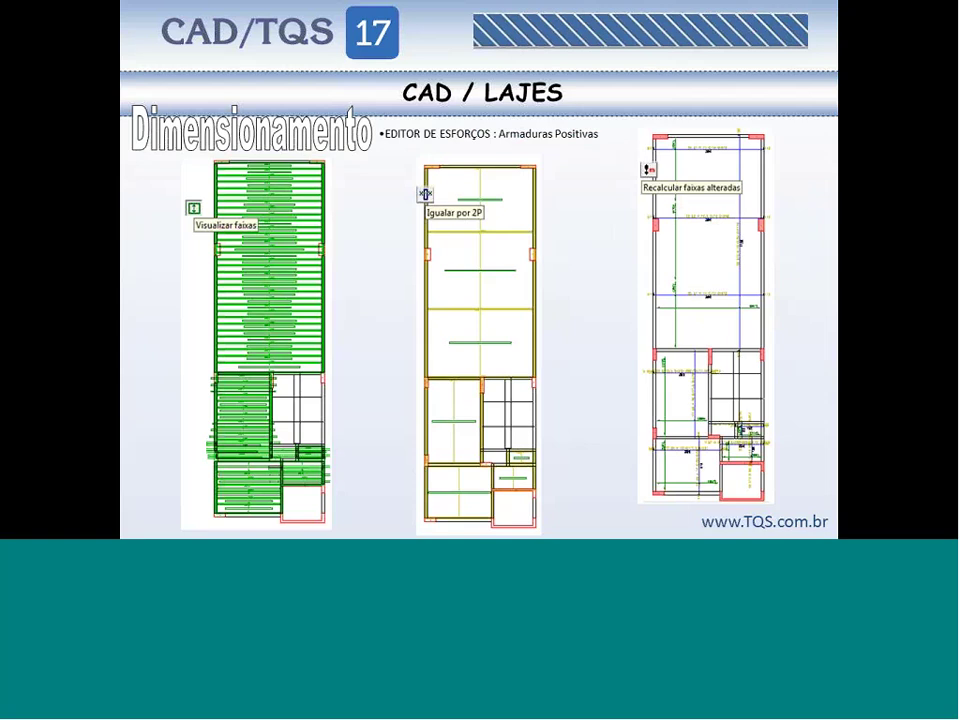
{"action": "key", "text": "alt+Tab"}
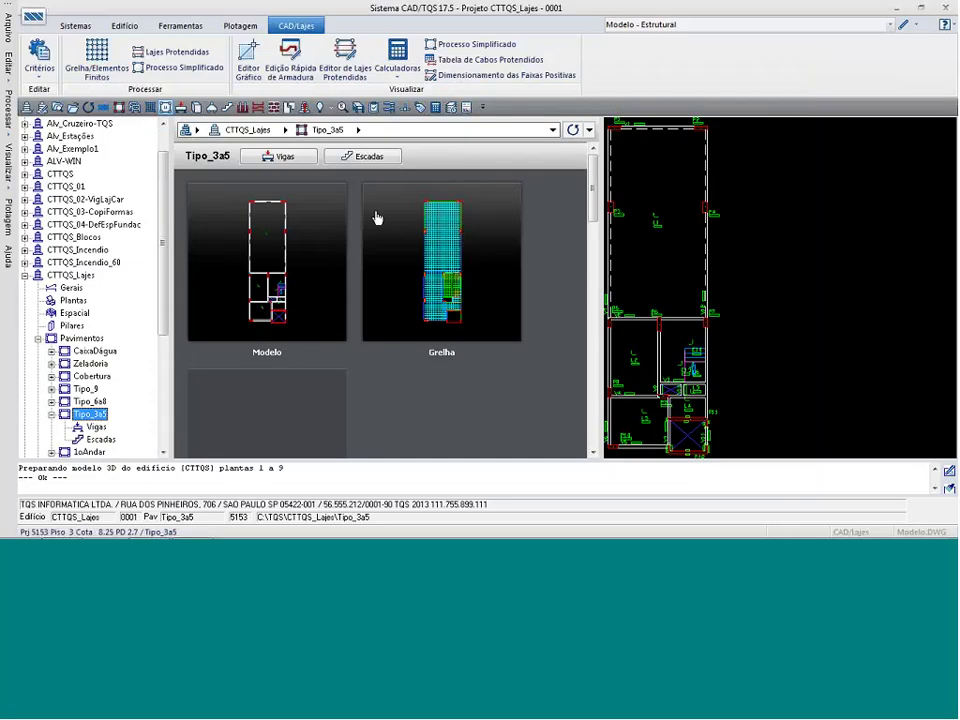
{"action": "left_click", "coordinate": [302, 80]}
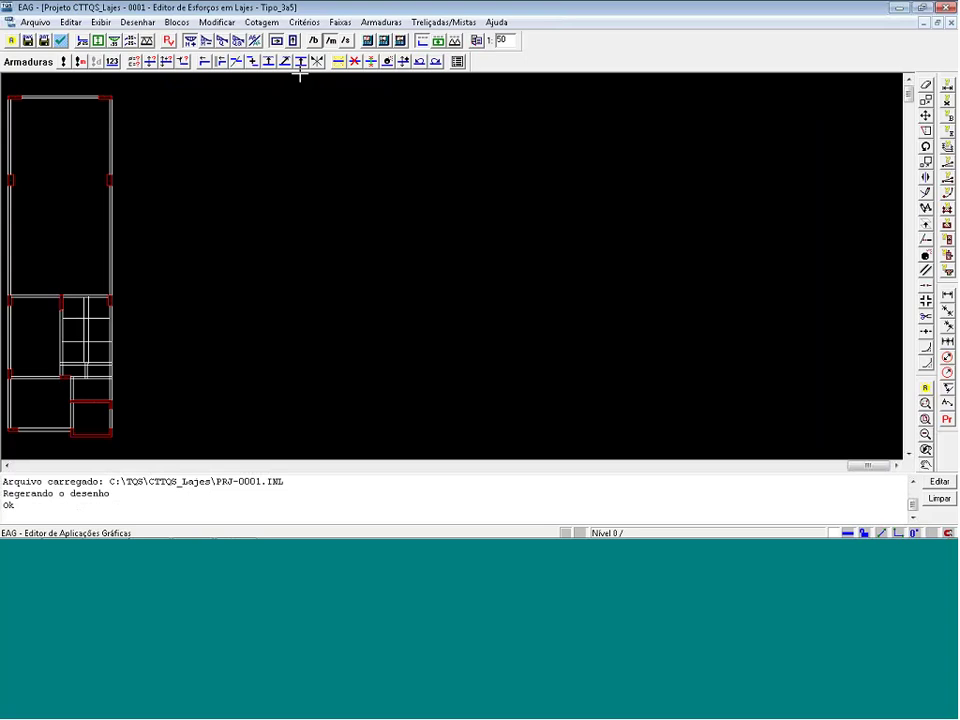
Display the force diagrams in the principal direction and examine them around the large upper slab's intermediate columns.
{"action": "left_click", "coordinate": [116, 41]}
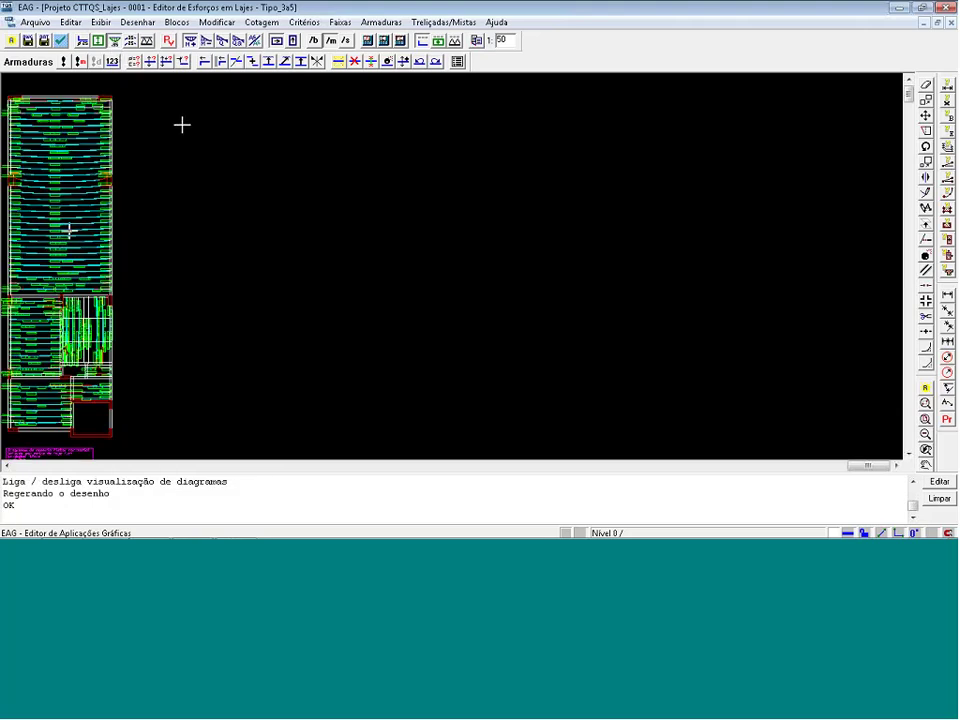
{"action": "key", "text": "ctrl+z"}
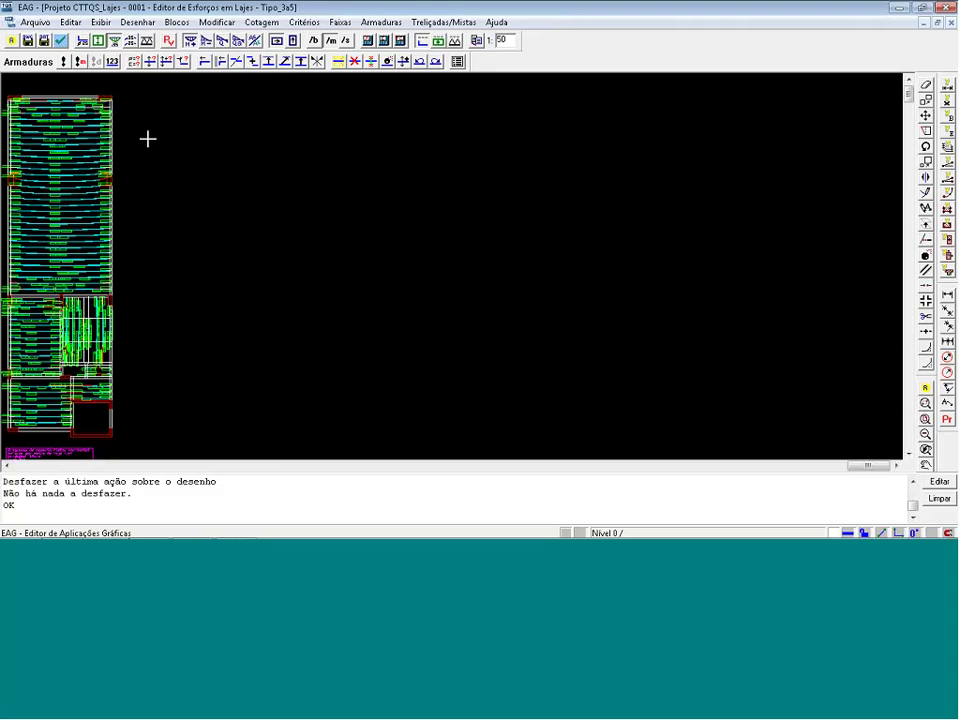
{"action": "left_click_drag", "start_coordinate": [144, 135], "coordinate": [3, 244]}
{"action": "left_click", "coordinate": [3, 244]}
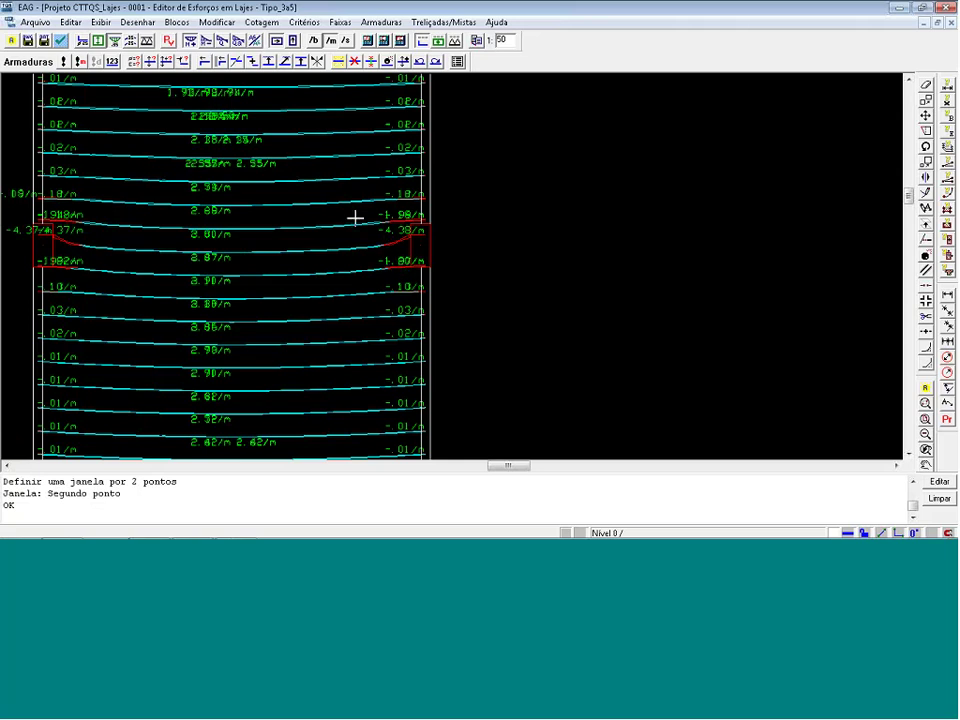
Show the diagrams in the secondary direction and examine them from the large upper slab down to the adjoining slabs.
{"action": "left_click", "coordinate": [293, 41]}
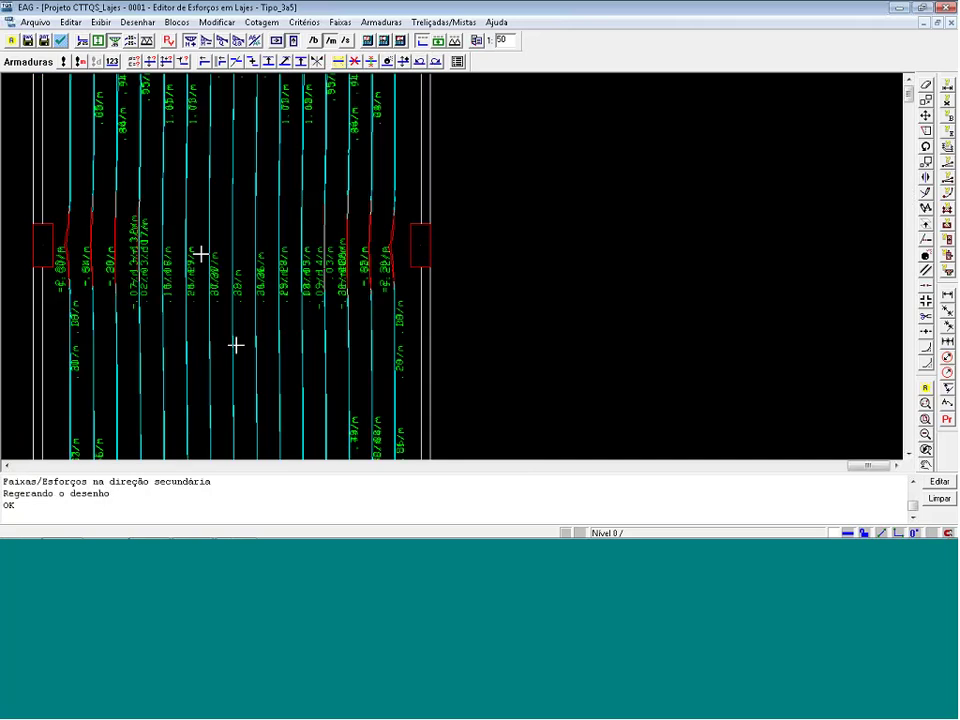
{"action": "scroll", "coordinate": [206, 262], "scroll_direction": "up", "scroll_amount": 6}
{"action": "scroll", "coordinate": [269, 180], "scroll_direction": "down", "scroll_amount": 10}
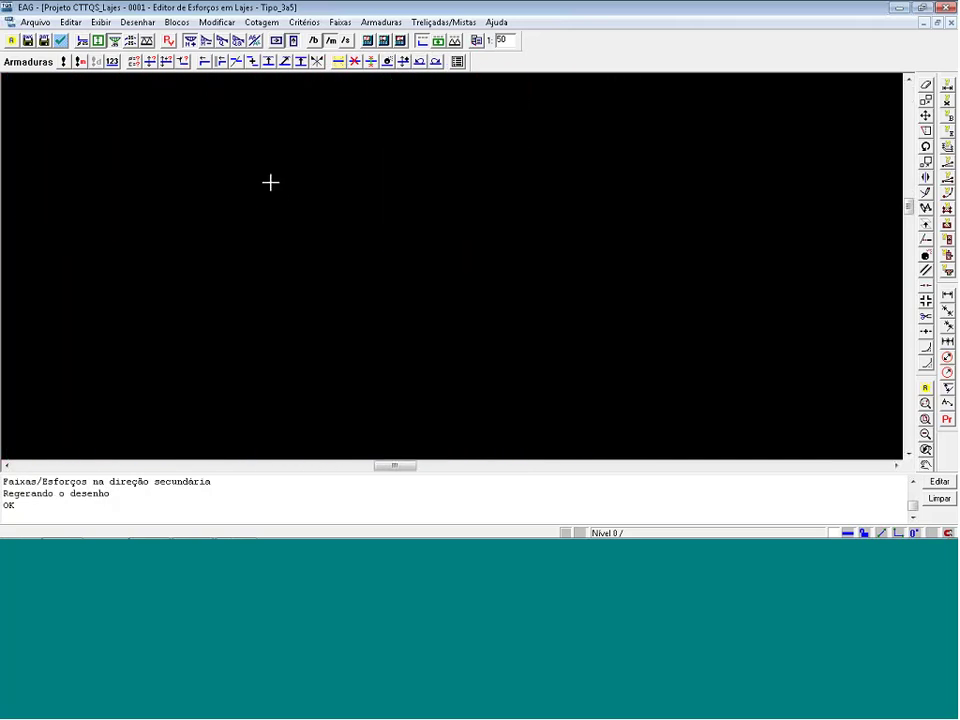
{"action": "scroll", "coordinate": [269, 176], "scroll_direction": "down", "scroll_amount": 3}
{"action": "scroll", "coordinate": [276, 348], "scroll_direction": "up", "scroll_amount": 1}
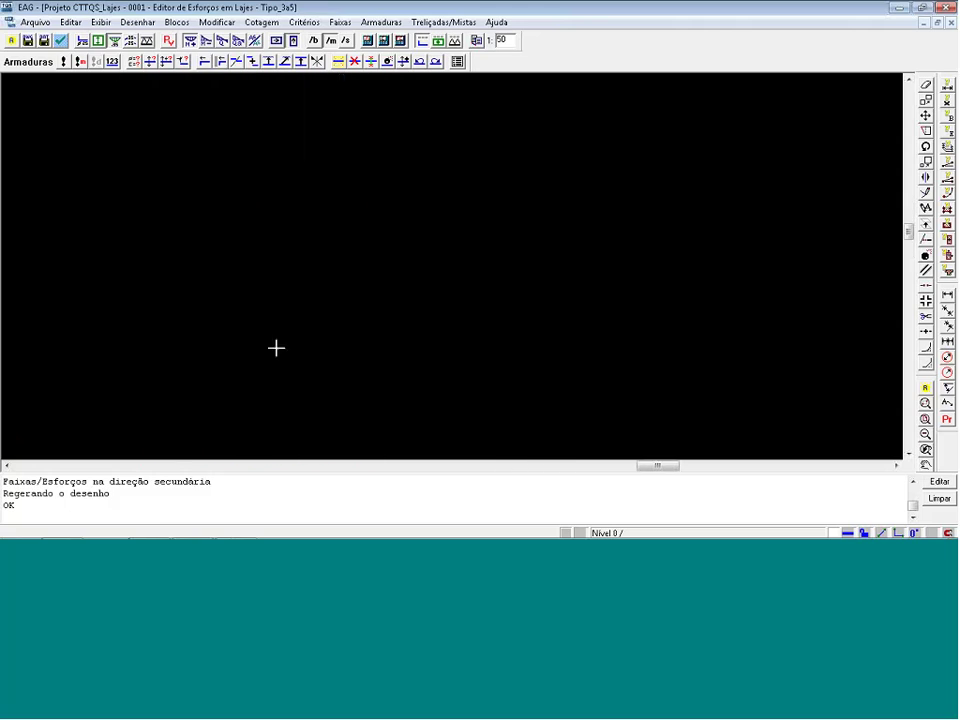
{"action": "scroll", "coordinate": [276, 362], "scroll_direction": "up", "scroll_amount": 8}
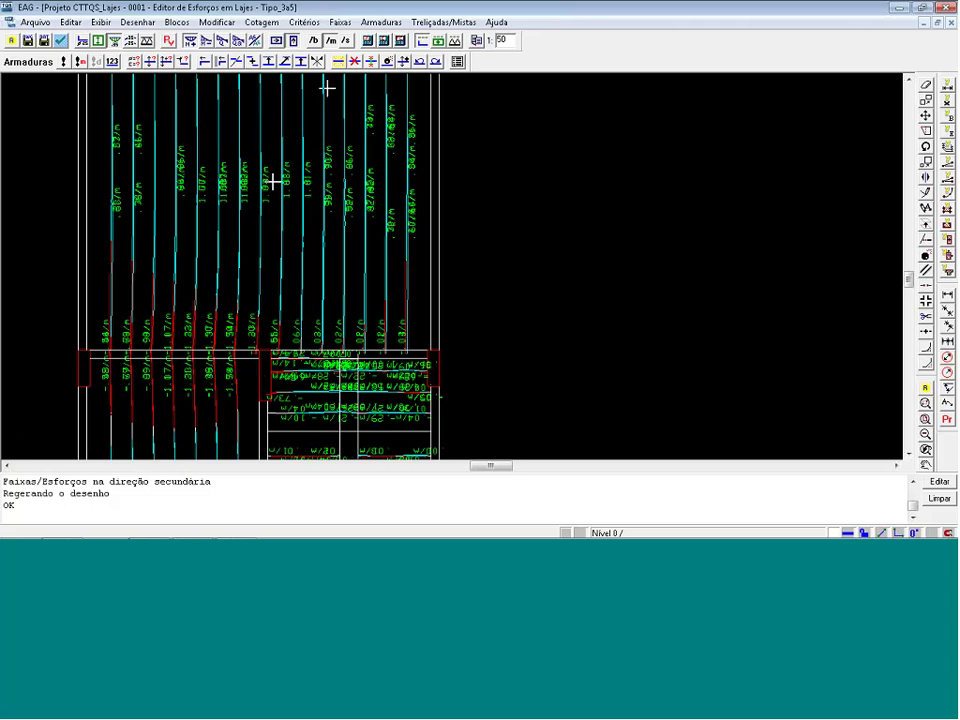
Switch the diagrams back to the principal direction and examine them over the whole floor and the large slab.
{"action": "left_click", "coordinate": [292, 40]}
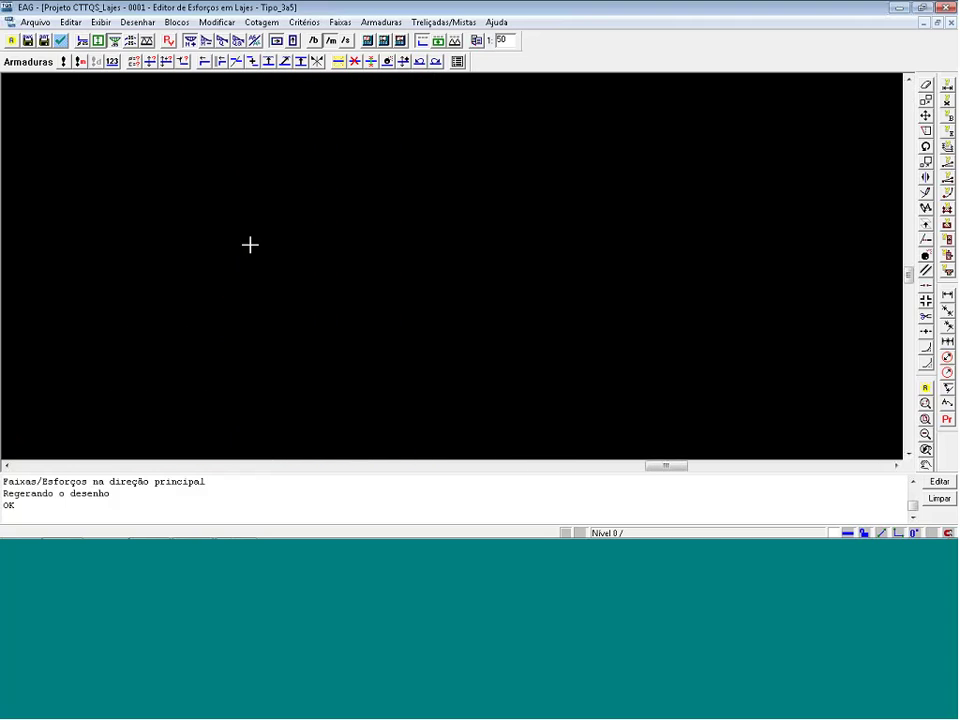
{"action": "scroll", "coordinate": [253, 318], "scroll_direction": "up", "scroll_amount": 1}
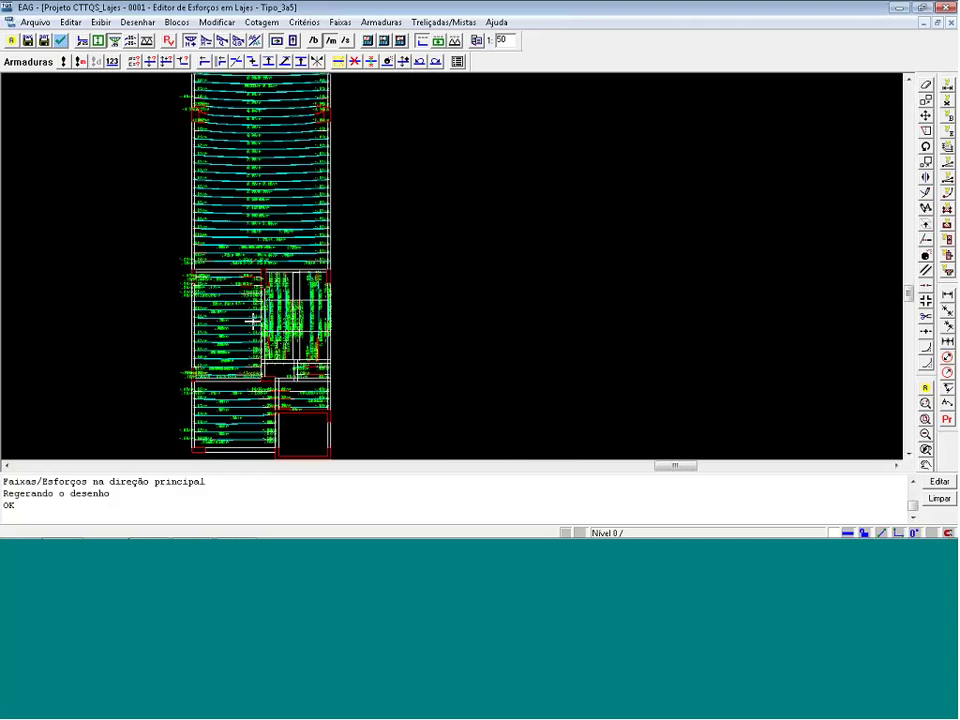
{"action": "scroll", "coordinate": [275, 134], "scroll_direction": "down", "scroll_amount": 2}
{"action": "scroll", "coordinate": [286, 109], "scroll_direction": "up", "scroll_amount": 3}
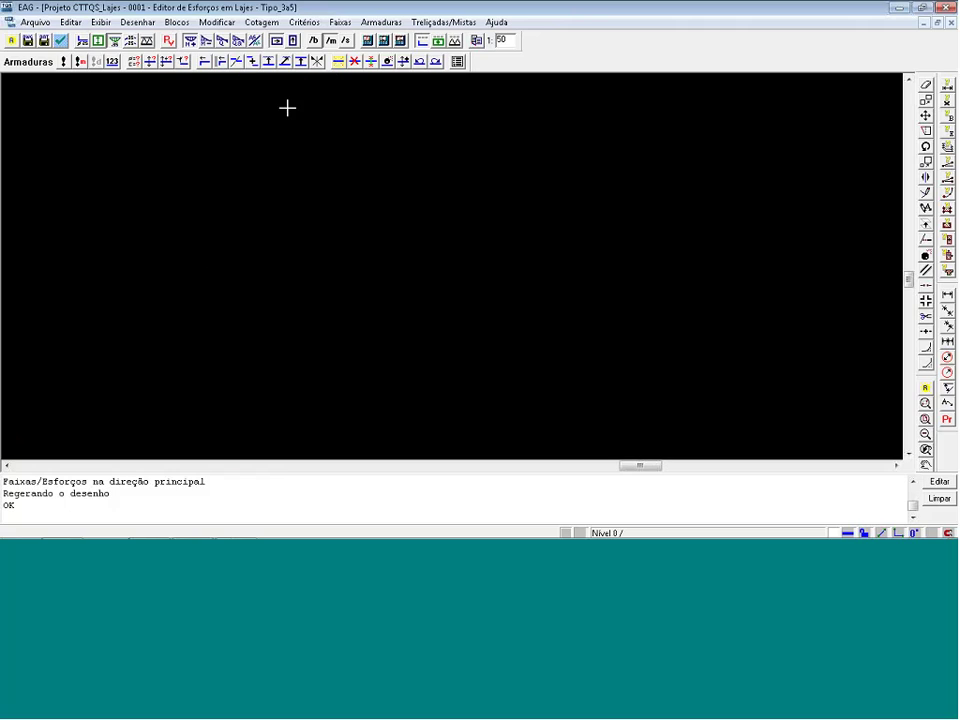
{"action": "scroll", "coordinate": [284, 110], "scroll_direction": "up", "scroll_amount": 3}
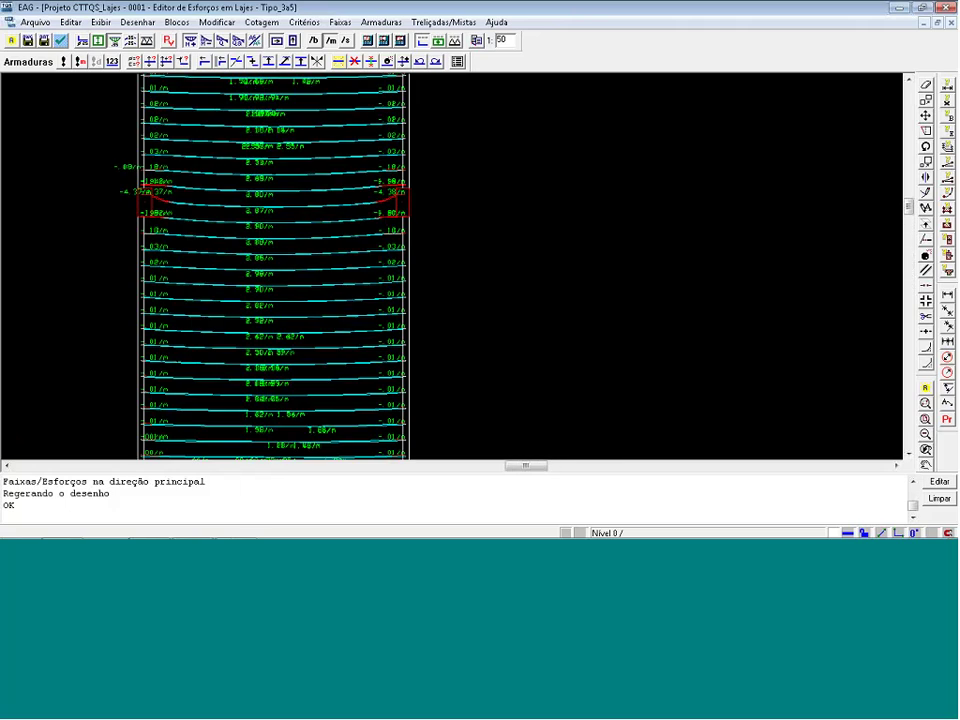
Hide the diagrams, display the reinforcement bands (faixas) instead, and examine those of the slab beside the stairs.
{"action": "left_click", "coordinate": [115, 42]}
{"action": "left_click", "coordinate": [100, 41]}
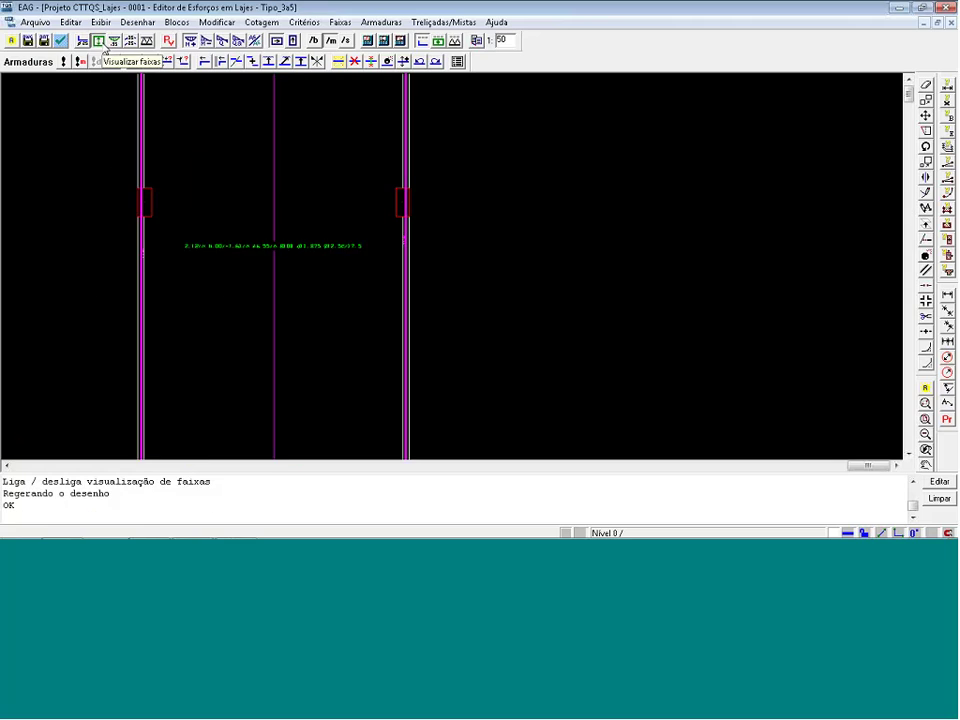
{"action": "scroll", "coordinate": [454, 257], "scroll_direction": "down", "scroll_amount": 3}
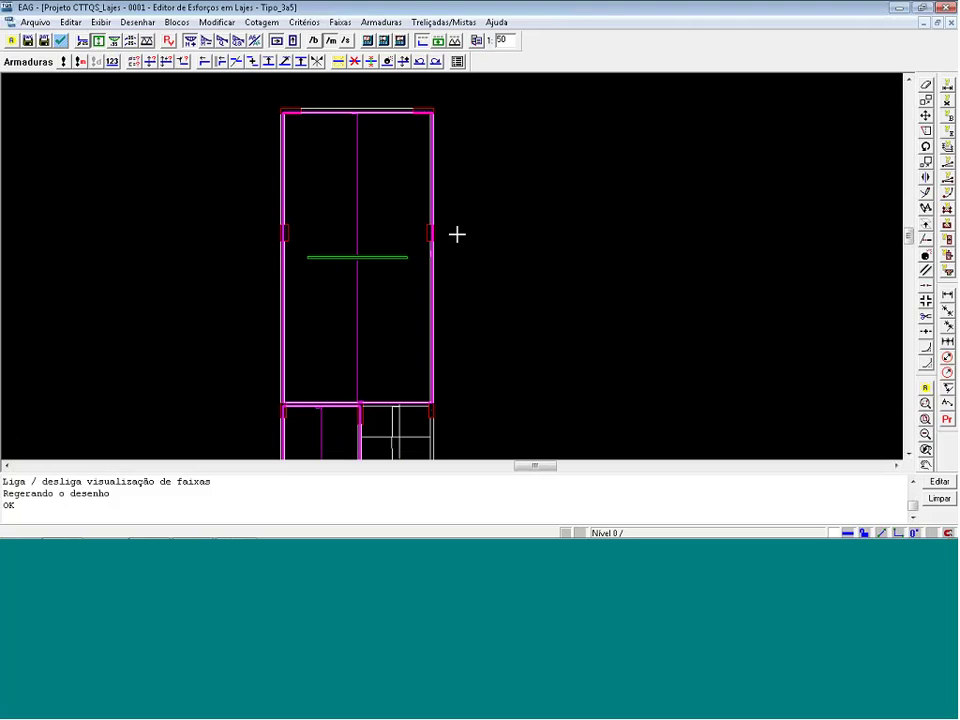
{"action": "scroll", "coordinate": [434, 238], "scroll_direction": "down", "scroll_amount": 2}
{"action": "scroll", "coordinate": [375, 426], "scroll_direction": "up", "scroll_amount": 3}
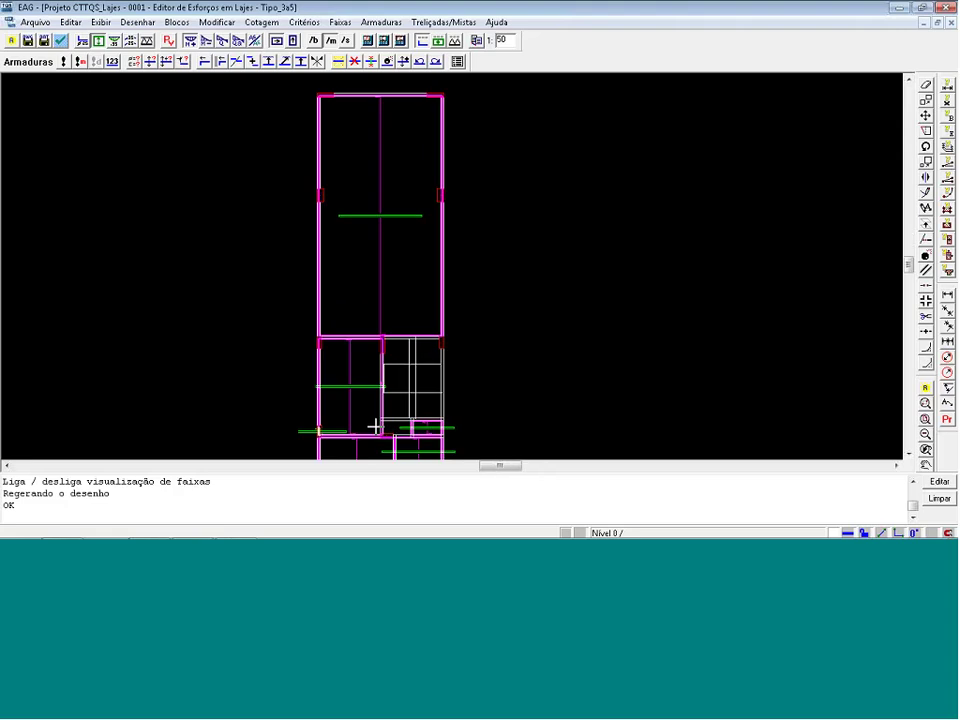
{"action": "scroll", "coordinate": [368, 460], "scroll_direction": "up", "scroll_amount": 2}
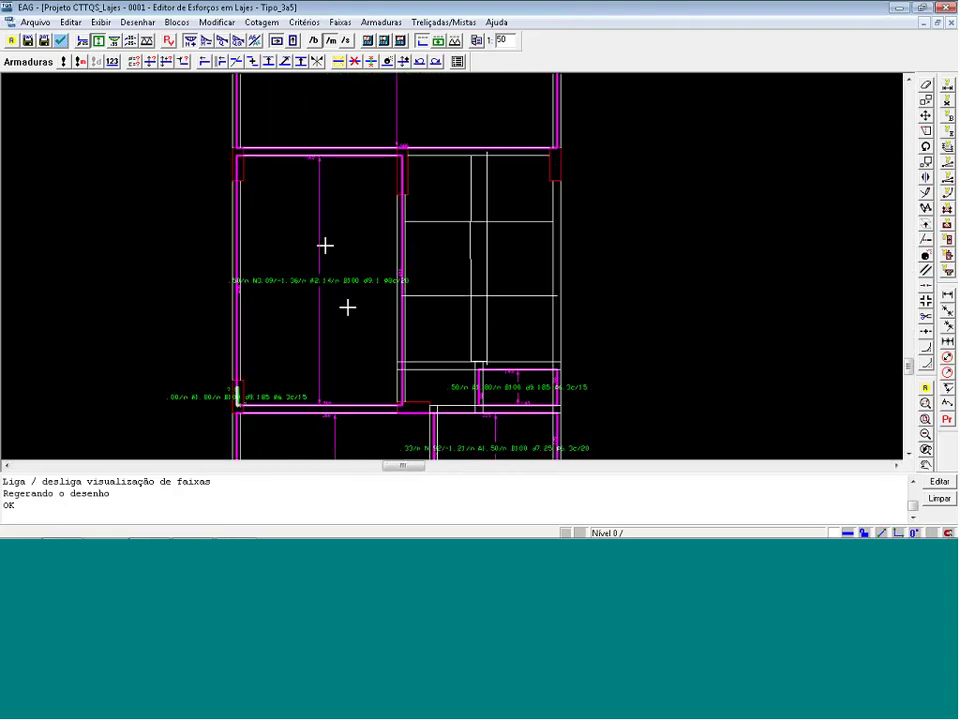
{"action": "scroll", "coordinate": [371, 306], "scroll_direction": "up", "scroll_amount": 1}
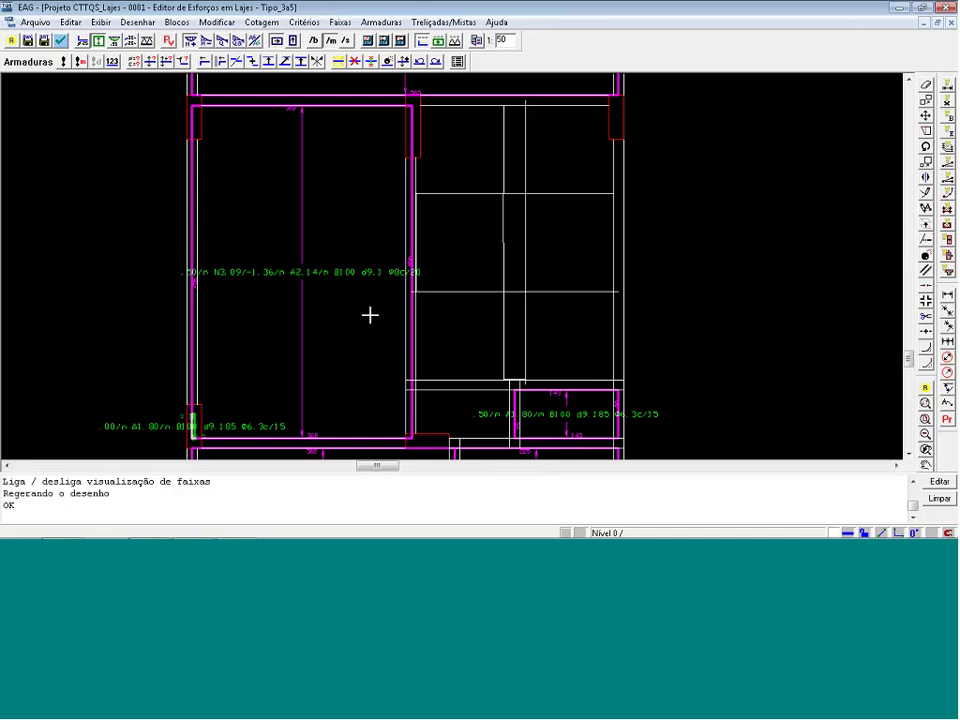
Switch to band editing and delete the small Ø6.3c/15 band at the lower-left corner column of the slab beside the stairs.
{"action": "left_click", "coordinate": [439, 42]}
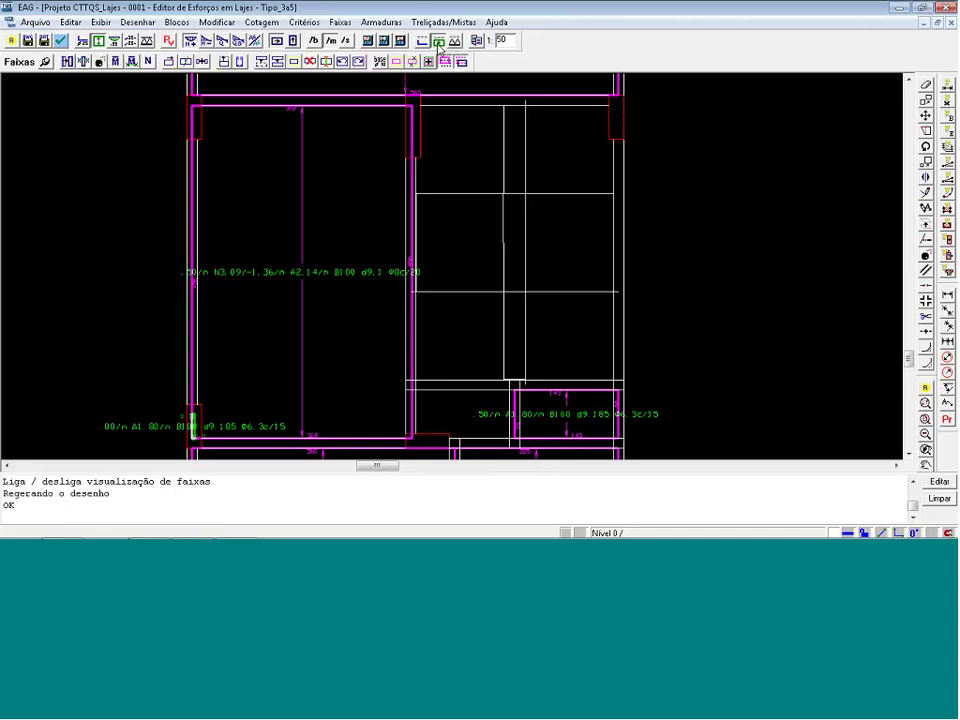
{"action": "left_click", "coordinate": [309, 62]}
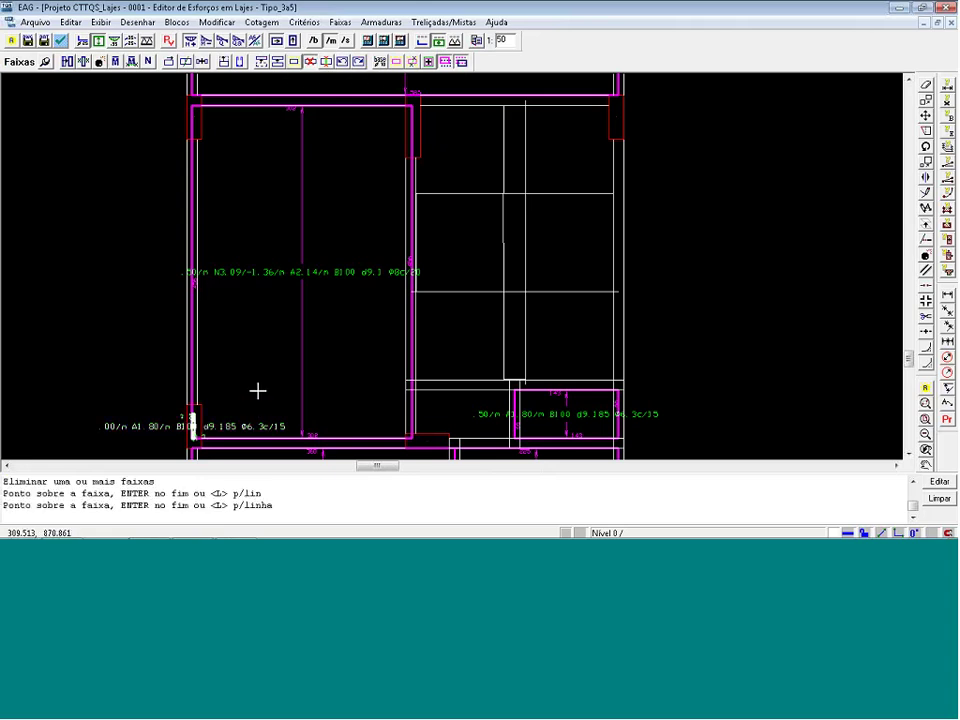
{"action": "key", "text": "Return"}
{"action": "scroll", "coordinate": [148, 362], "scroll_direction": "down", "scroll_amount": 3}
{"action": "scroll", "coordinate": [167, 358], "scroll_direction": "down", "scroll_amount": 3}
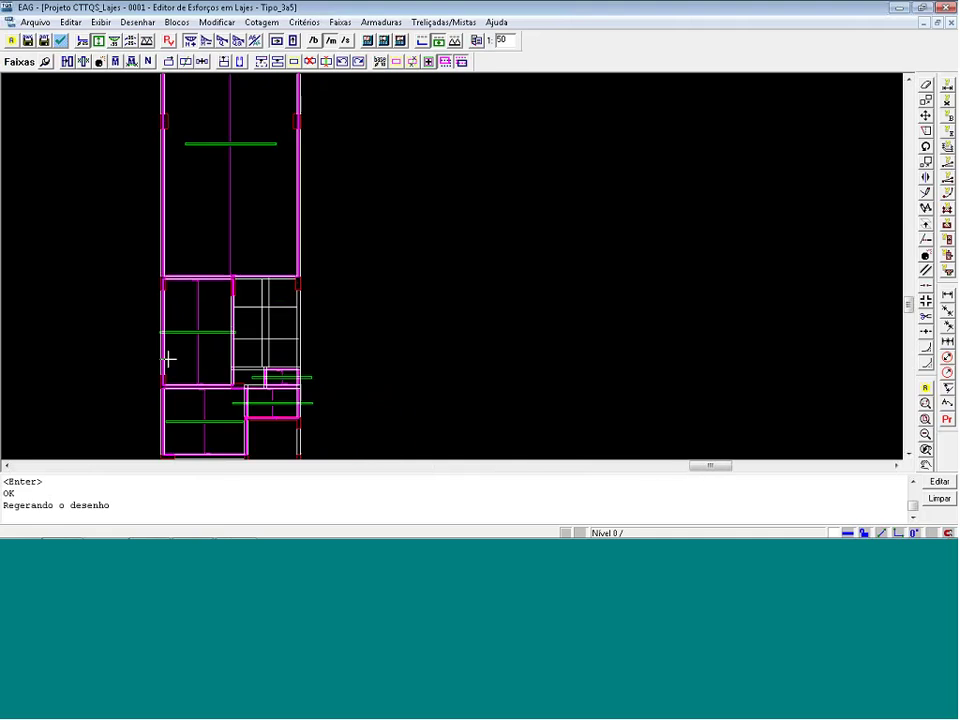
Explode the large upper slab's equalized principal-direction band into its individual bands.
{"action": "scroll", "coordinate": [186, 120], "scroll_direction": "up", "scroll_amount": 1}
{"action": "scroll", "coordinate": [186, 120], "scroll_direction": "up", "scroll_amount": 2}
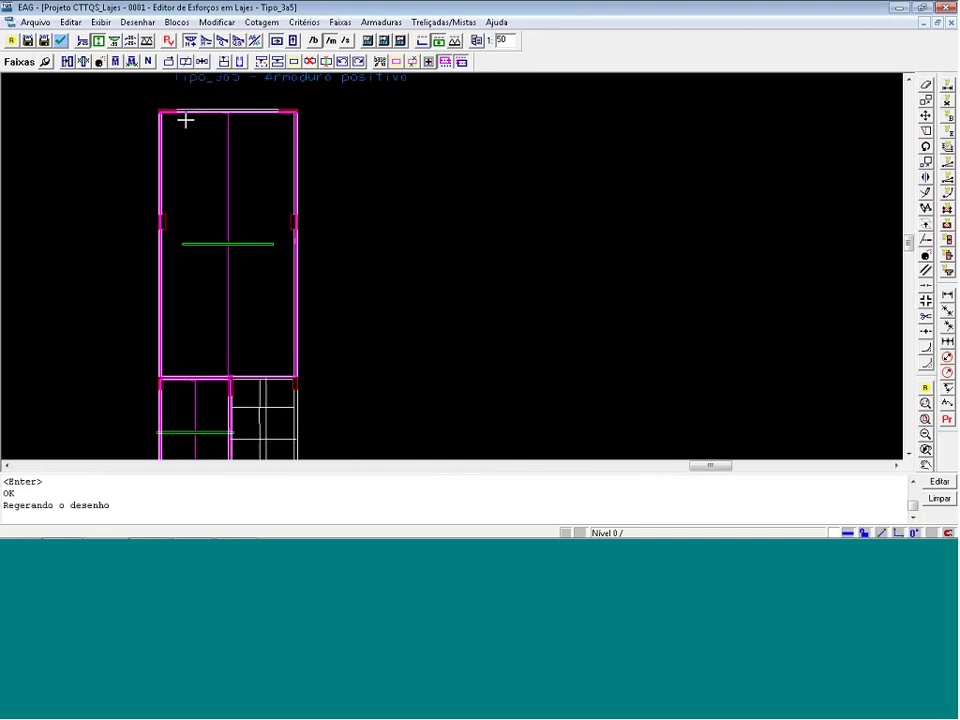
{"action": "scroll", "coordinate": [290, 170], "scroll_direction": "down", "scroll_amount": 2}
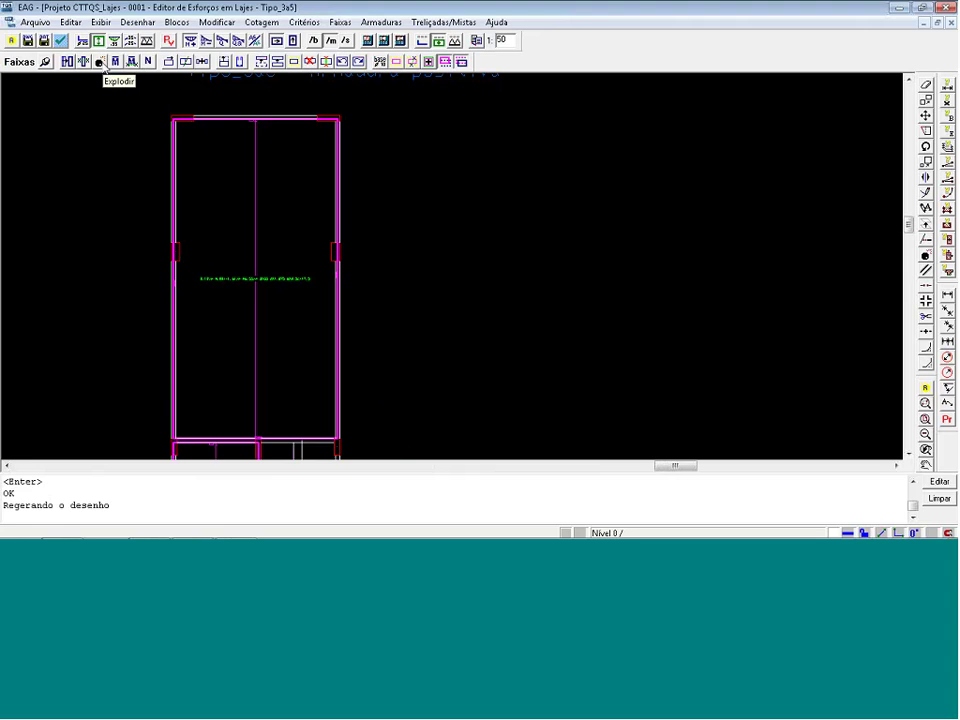
{"action": "left_click", "coordinate": [100, 62]}
{"action": "left_click", "coordinate": [249, 279]}
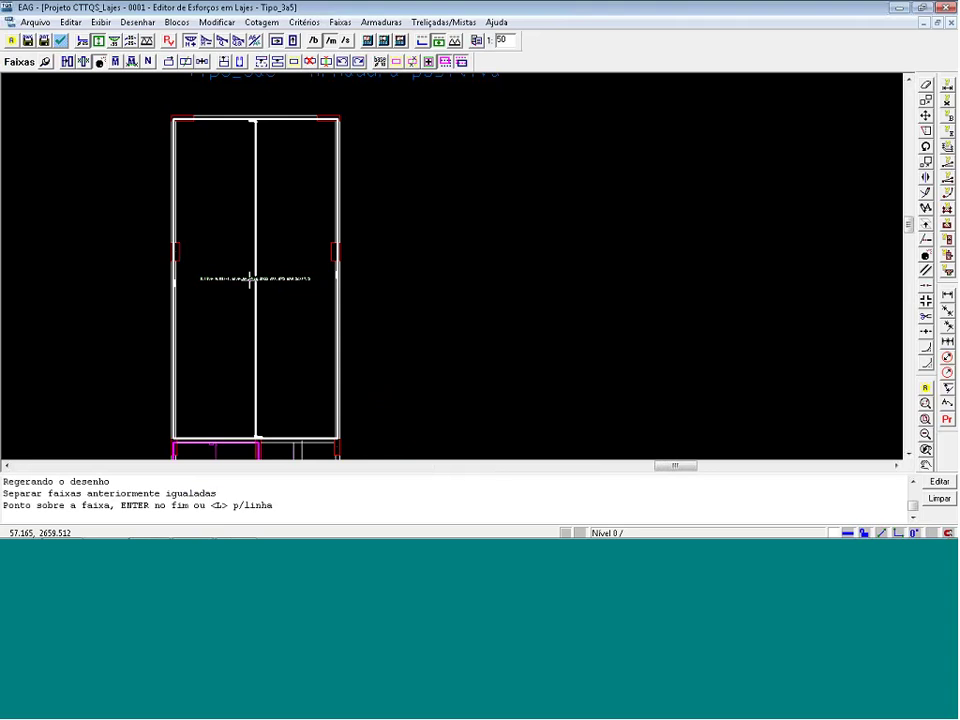
{"action": "key", "text": "Return"}
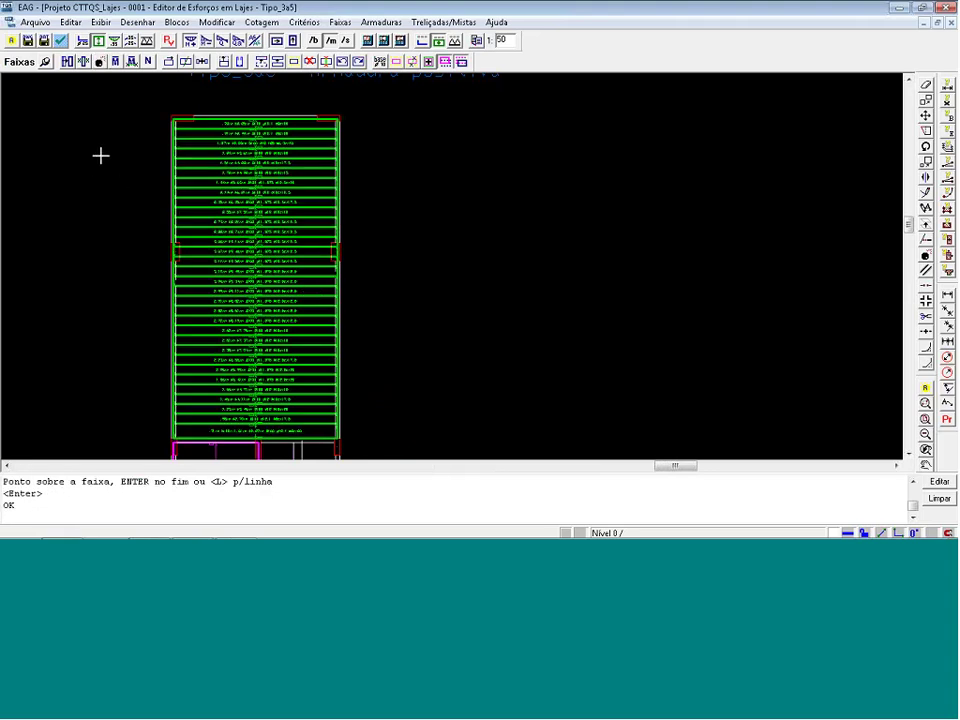
Undo the explosion of the large upper slab's principal-direction band and examine the restored equalized band.
{"action": "key", "text": "ctrl+z"}
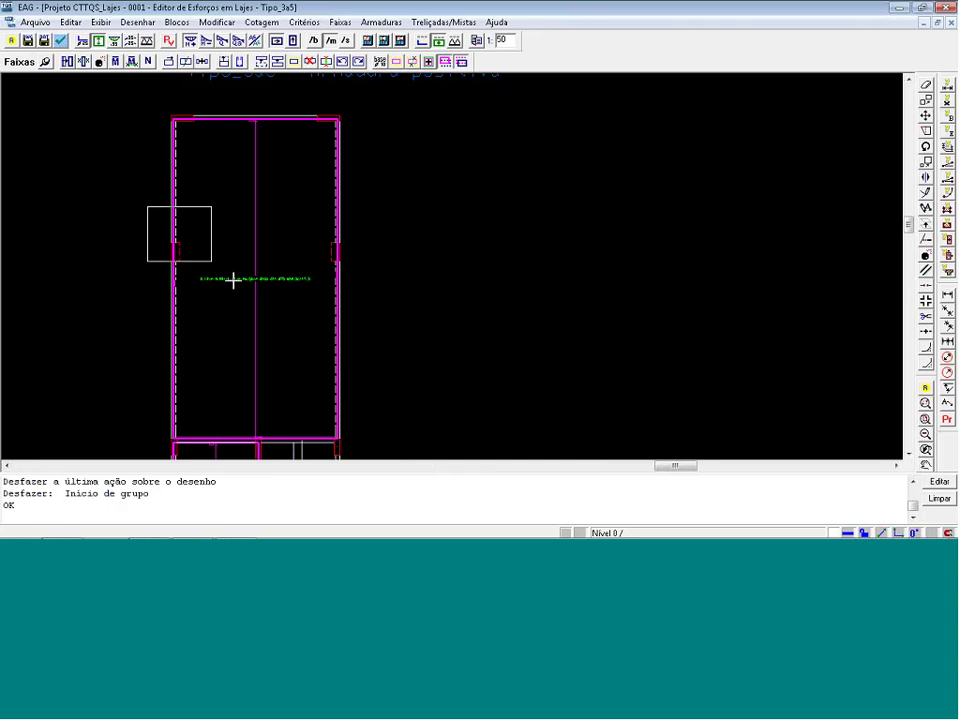
{"action": "left_click", "coordinate": [343, 358]}
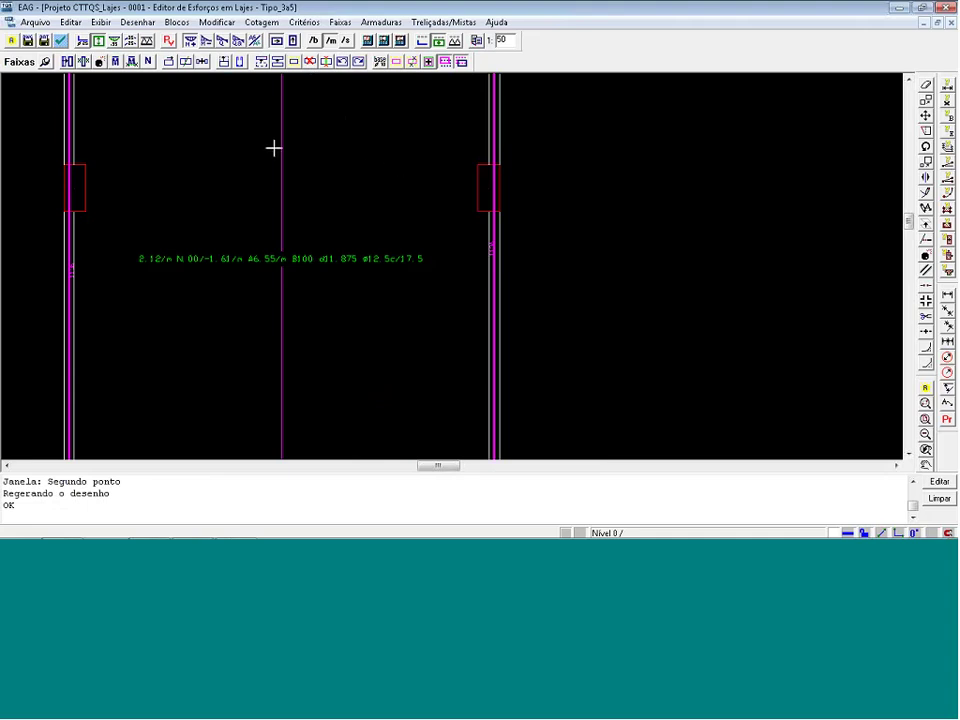
Explode the large upper slab's equalized band again and examine the moments and reinforcement of its individual bands.
{"action": "mouse_move", "coordinate": [273, 148]}
{"action": "left_click", "coordinate": [100, 61]}
{"action": "left_click", "coordinate": [293, 250]}
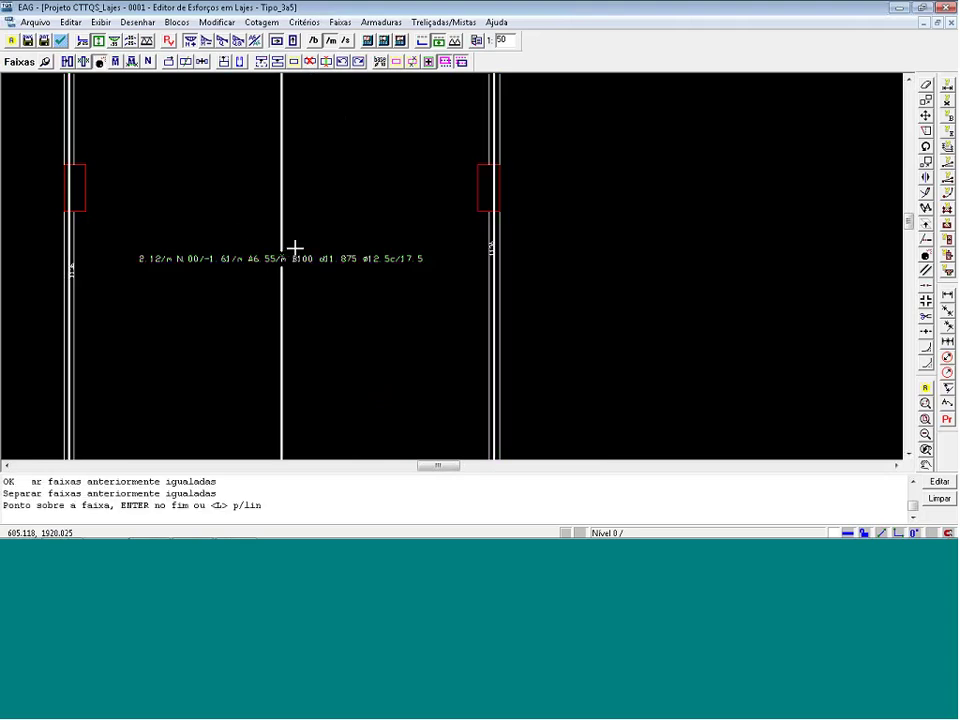
{"action": "key", "text": "Return"}
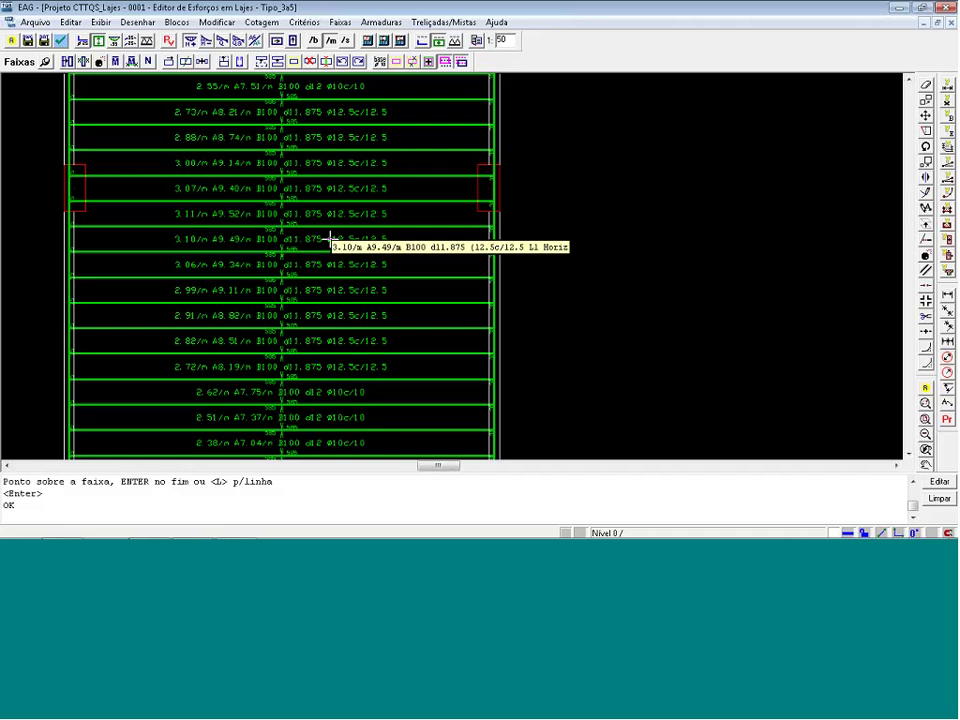
{"action": "left_click", "coordinate": [331, 41]}
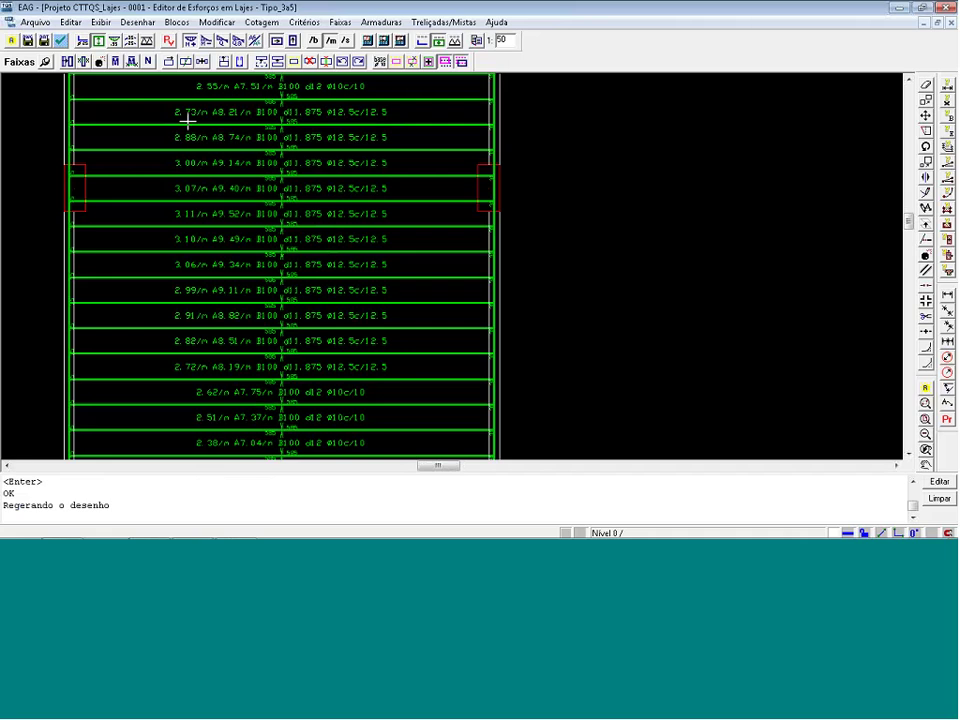
{"action": "mouse_move", "coordinate": [187, 120]}
{"action": "scroll", "coordinate": [206, 105], "scroll_direction": "up", "scroll_amount": 2}
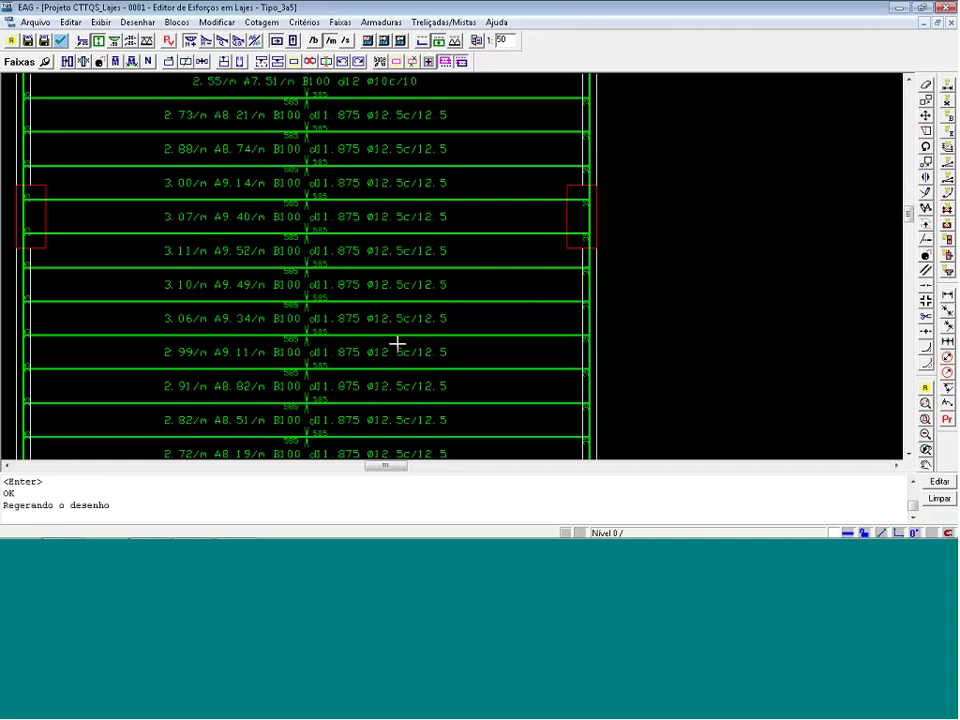
{"action": "scroll", "coordinate": [345, 315], "scroll_direction": "down", "scroll_amount": 5}
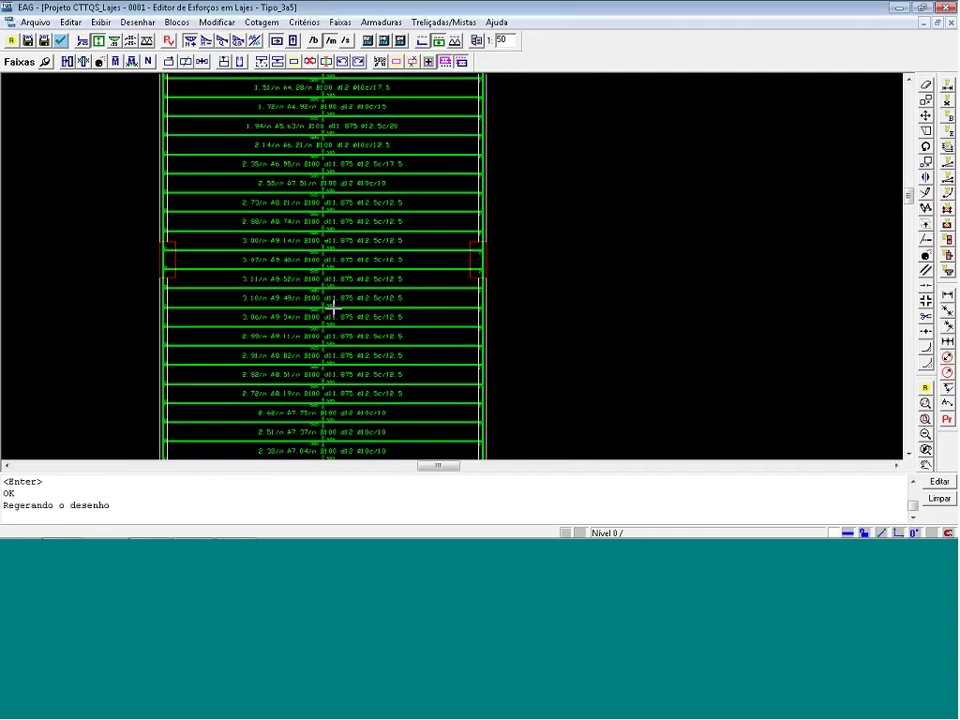
{"action": "scroll", "coordinate": [307, 288], "scroll_direction": "down", "scroll_amount": 2}
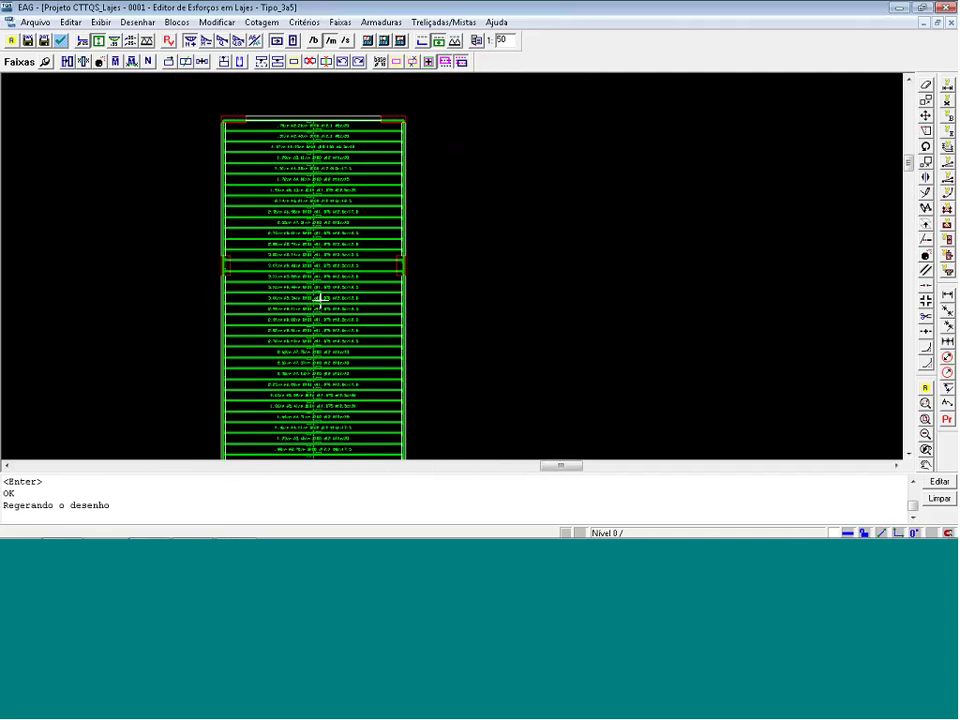
{"action": "scroll", "coordinate": [319, 247], "scroll_direction": "up", "scroll_amount": 5}
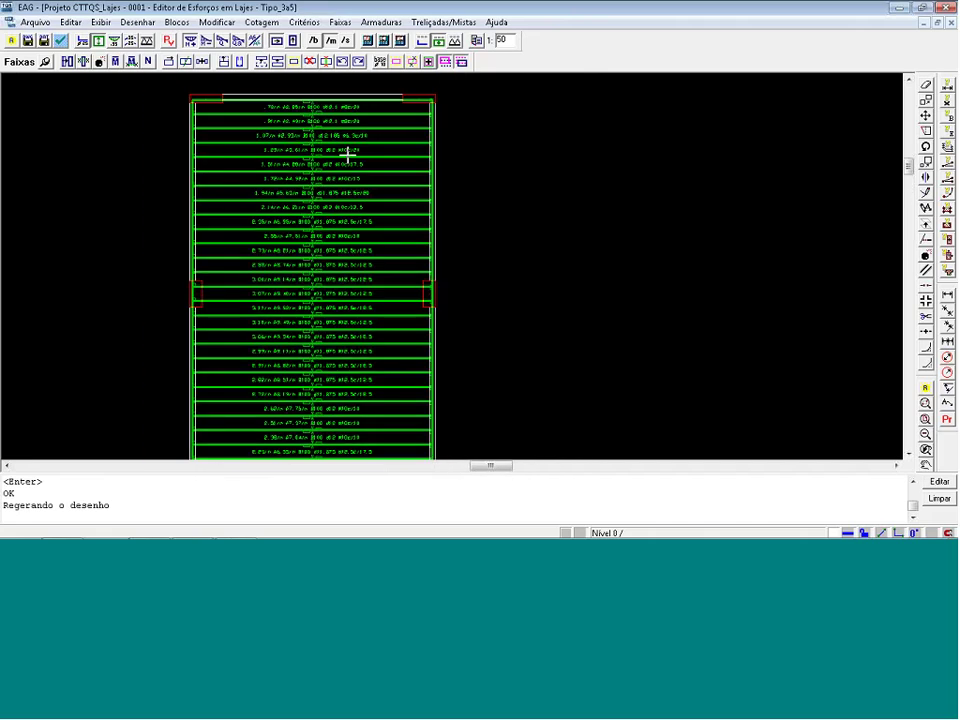
Undo the last band explosion and compare the equalized band's moment and reinforcement label.
{"action": "key", "text": "ctrl+z"}
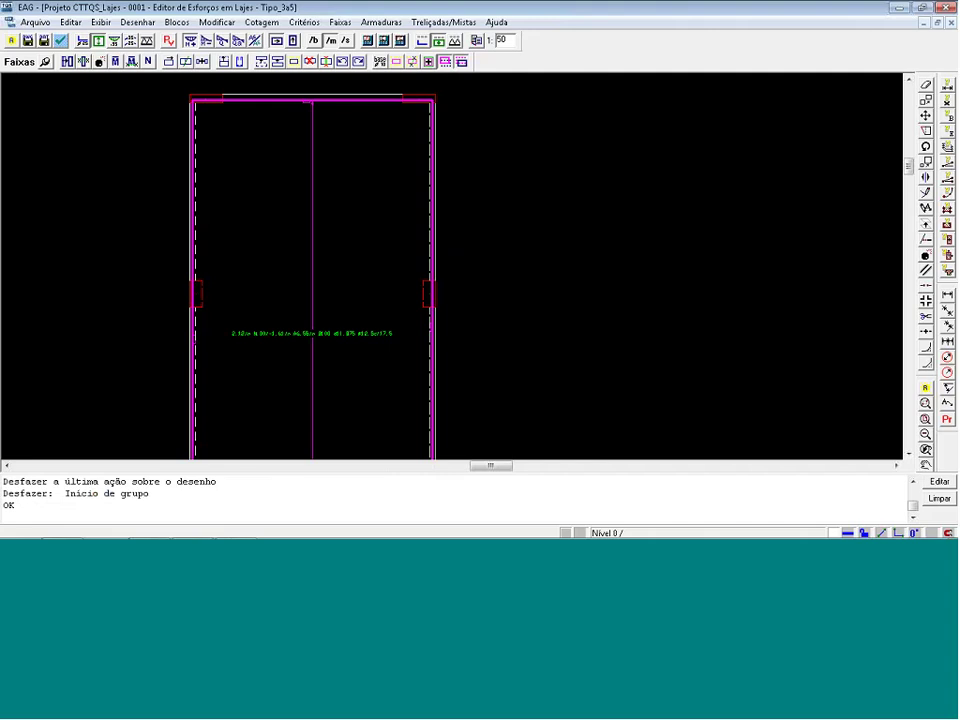
{"action": "scroll", "coordinate": [362, 349], "scroll_direction": "up", "scroll_amount": 3}
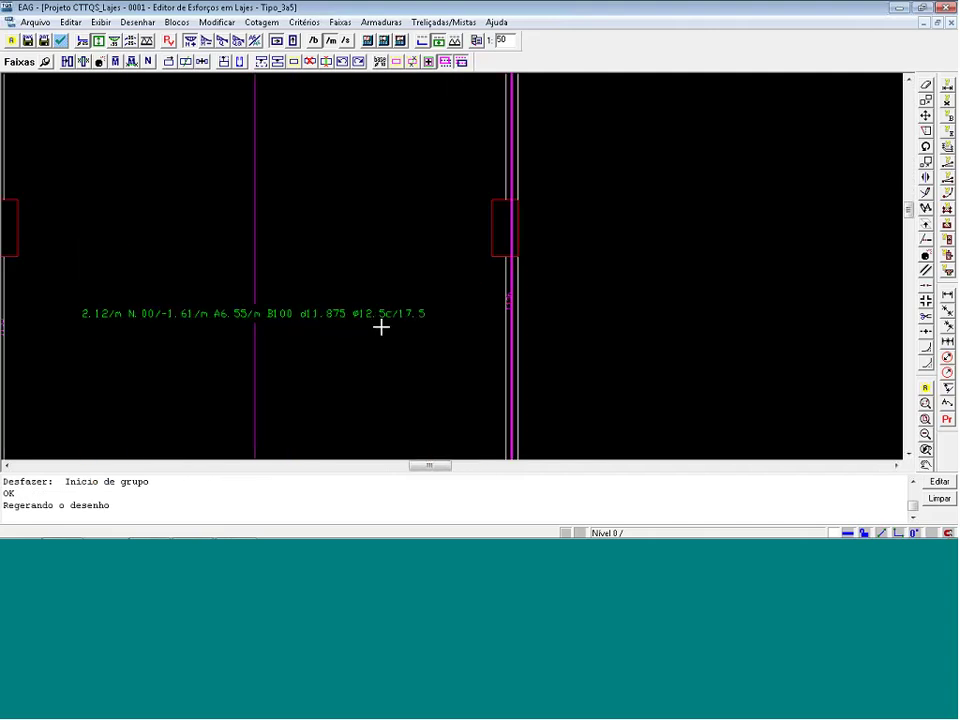
{"action": "scroll", "coordinate": [433, 321], "scroll_direction": "down", "scroll_amount": 3}
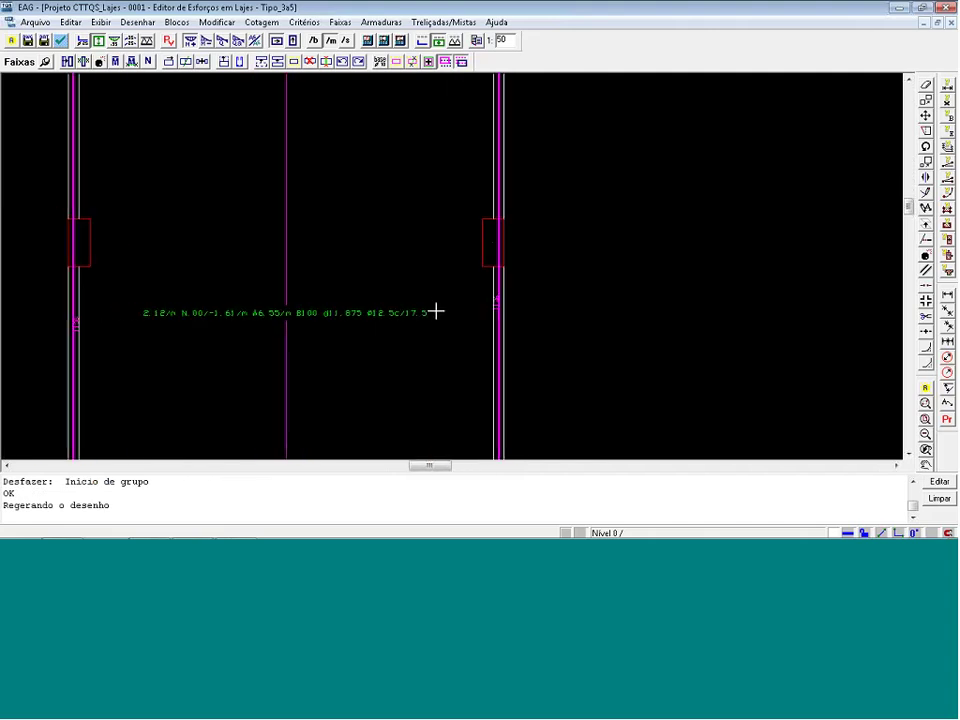
{"action": "scroll", "coordinate": [438, 290], "scroll_direction": "down", "scroll_amount": 4}
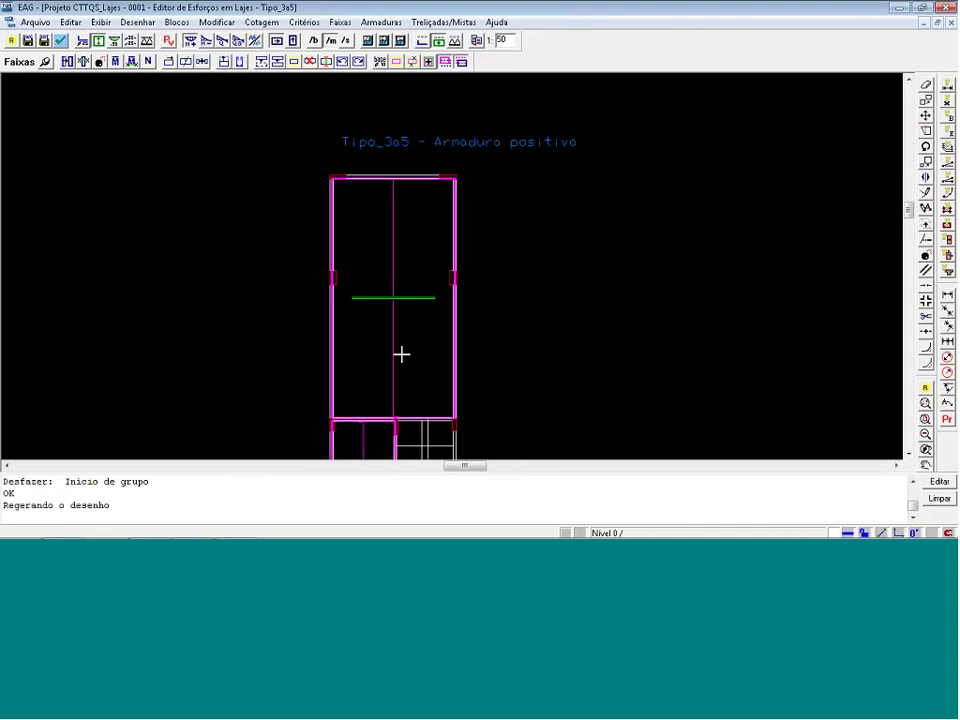
Separate the large upper slab's equalized Ø12.5c/17.5 horizontal band into its individual bands.
{"action": "mouse_move", "coordinate": [401, 347]}
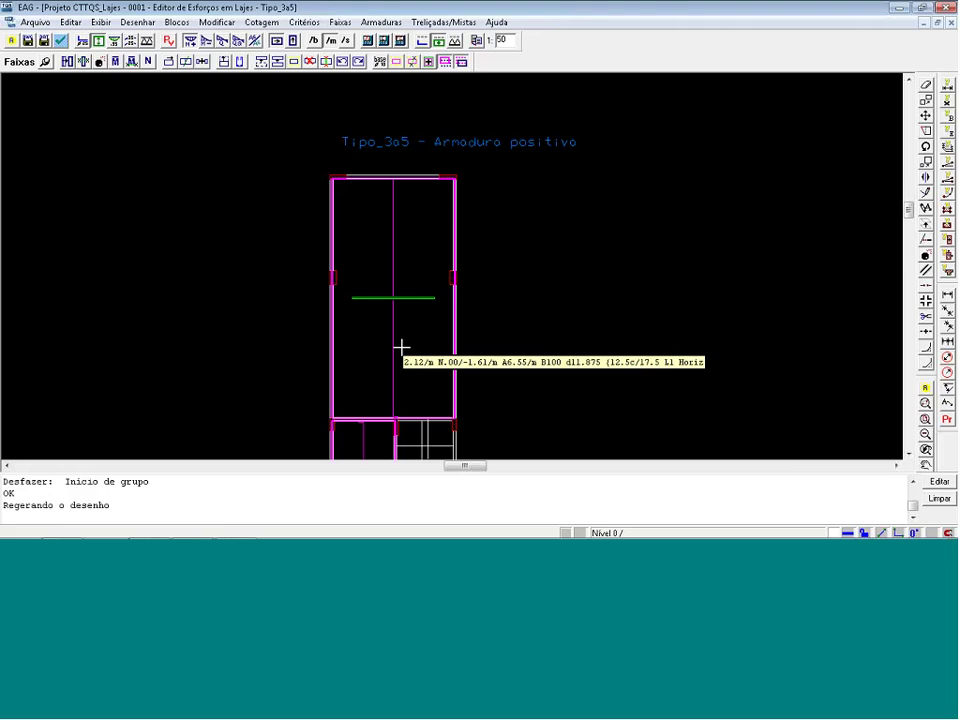
{"action": "left_click", "coordinate": [101, 63]}
{"action": "left_click", "coordinate": [398, 297]}
{"action": "key", "text": "Return"}
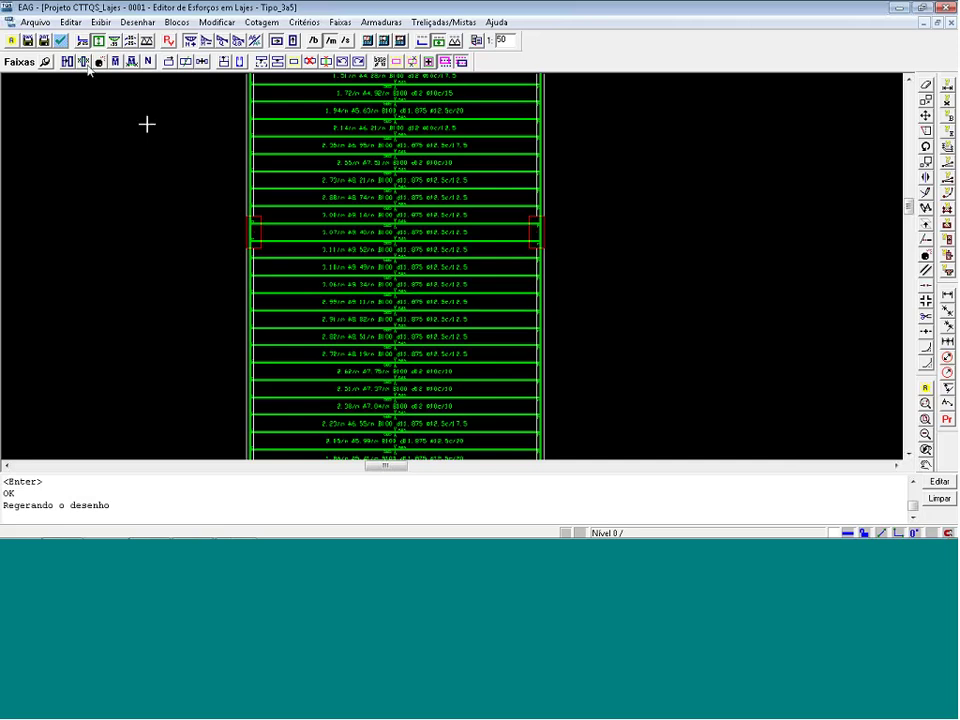
Equalize the forces of the strips in the central part of the large slab, taking the 3.10/m strip as reference.
{"action": "left_click", "coordinate": [83, 62]}
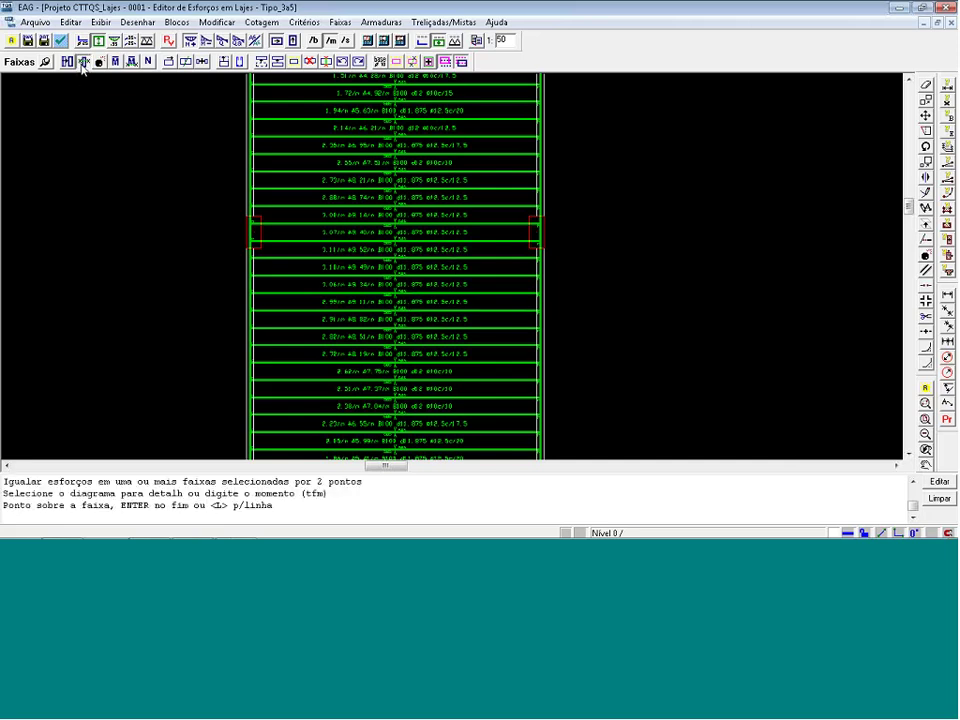
{"action": "left_click", "coordinate": [418, 262]}
{"action": "key", "text": "Return"}
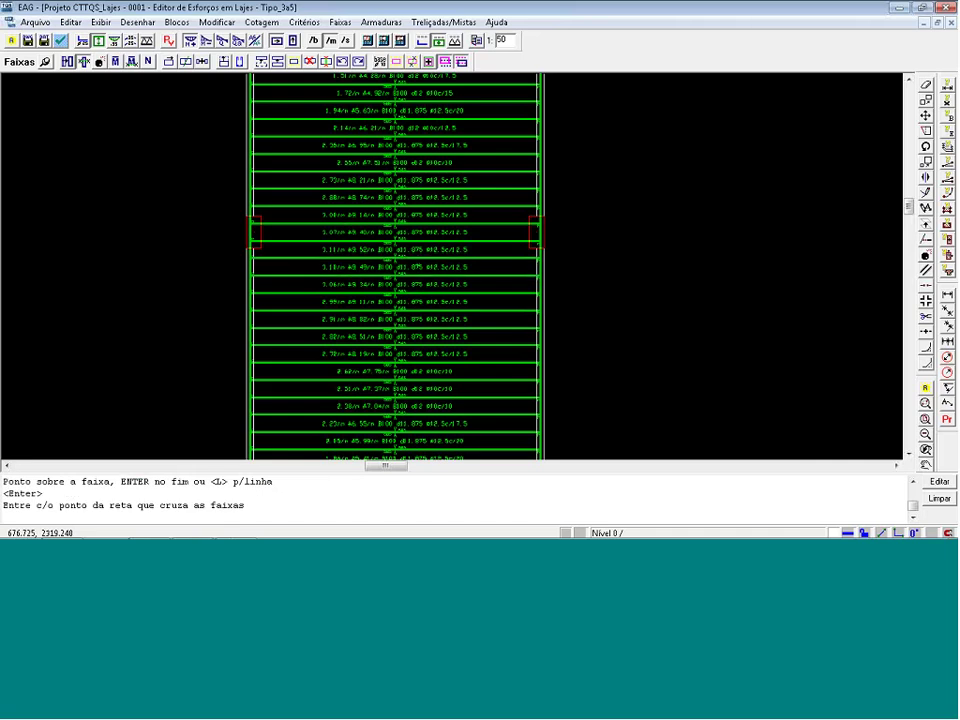
{"action": "left_click", "coordinate": [426, 185]}
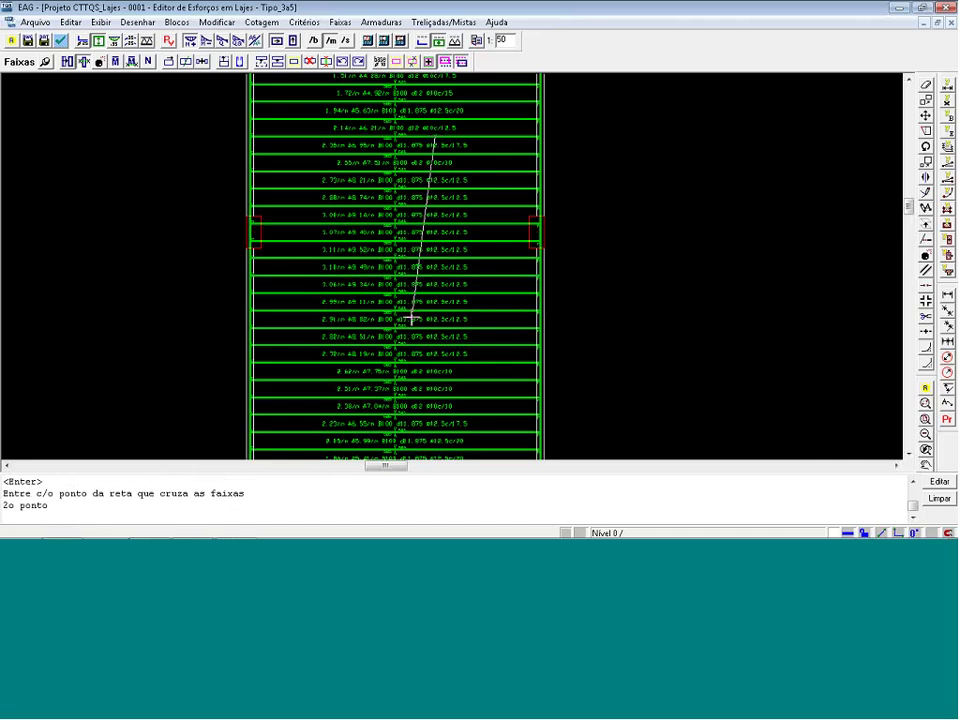
{"action": "left_click", "coordinate": [400, 366]}
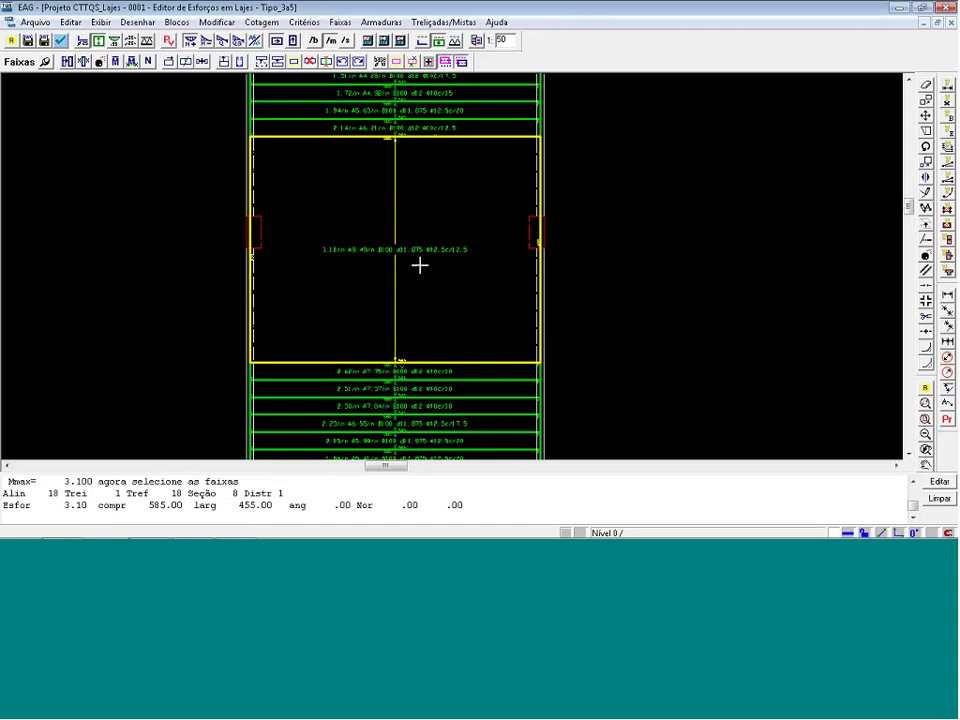
Equalize the forces of the strips between the central strip and the slab's upper end, using the 1.94/m strip as reference.
{"action": "scroll", "coordinate": [320, 330], "scroll_direction": "down", "scroll_amount": 2}
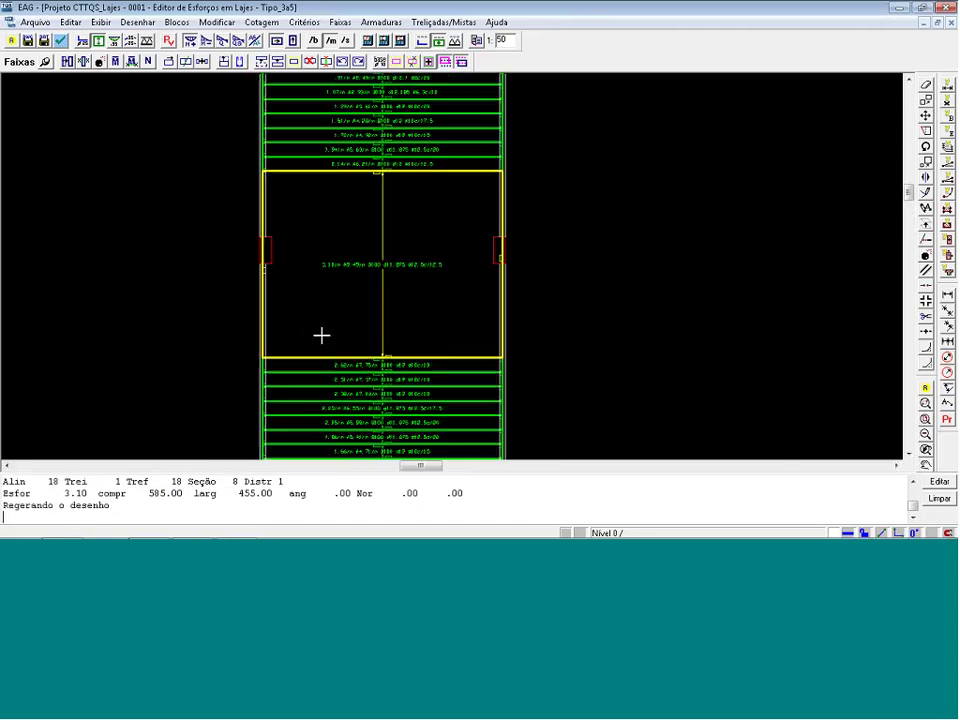
{"action": "scroll", "coordinate": [420, 120], "scroll_direction": "up", "scroll_amount": 2}
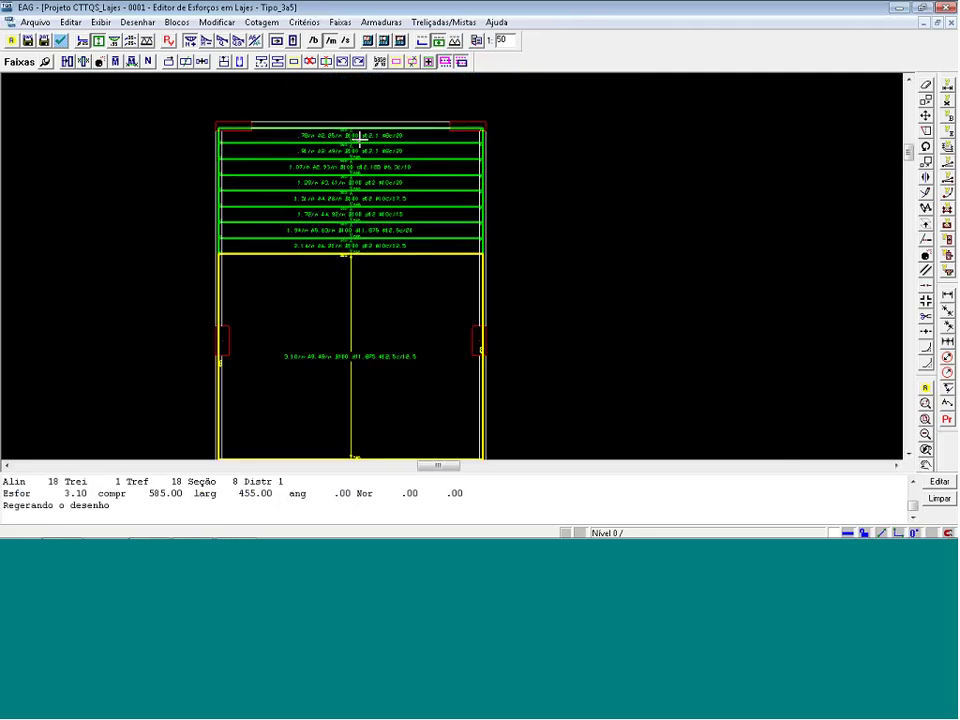
{"action": "left_click", "coordinate": [67, 61]}
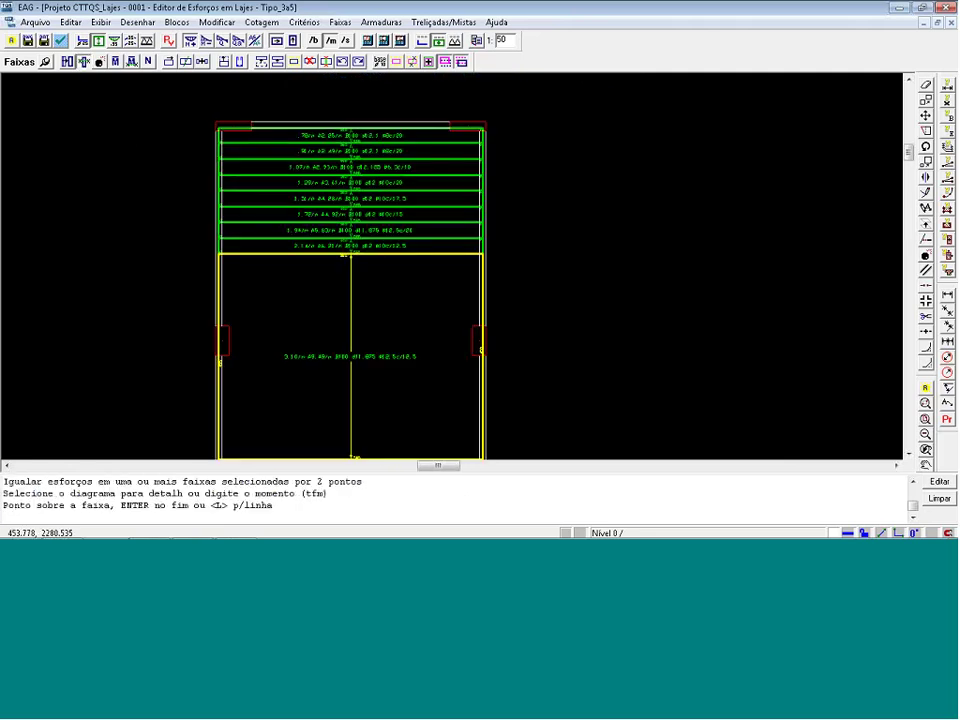
{"action": "left_click", "coordinate": [372, 233]}
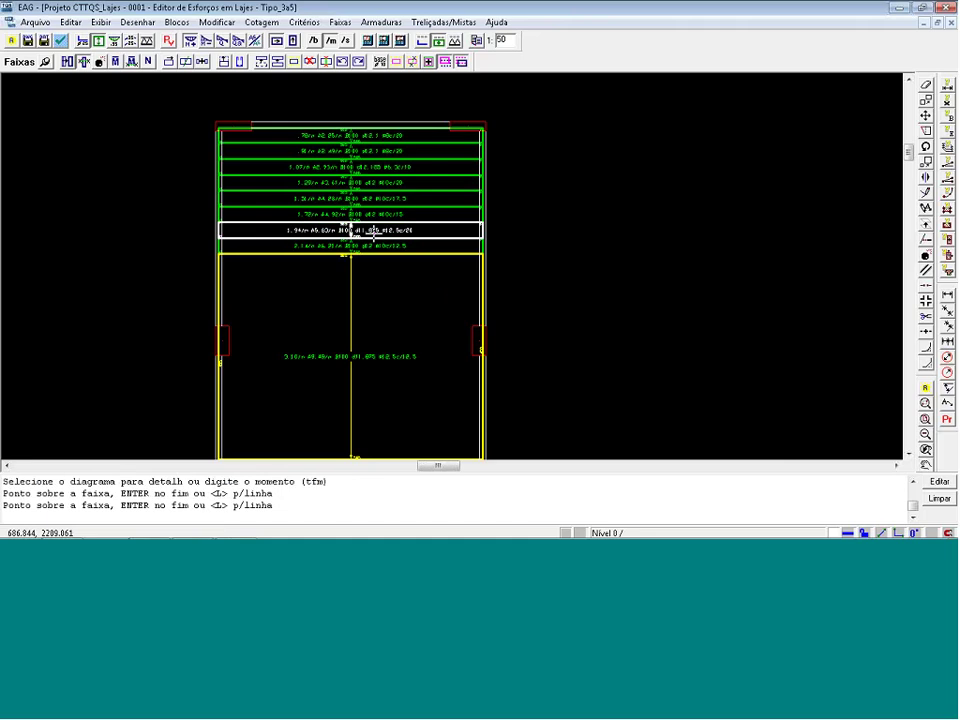
{"action": "key", "text": "Return"}
{"action": "left_click", "coordinate": [377, 250]}
{"action": "left_click", "coordinate": [394, 118]}
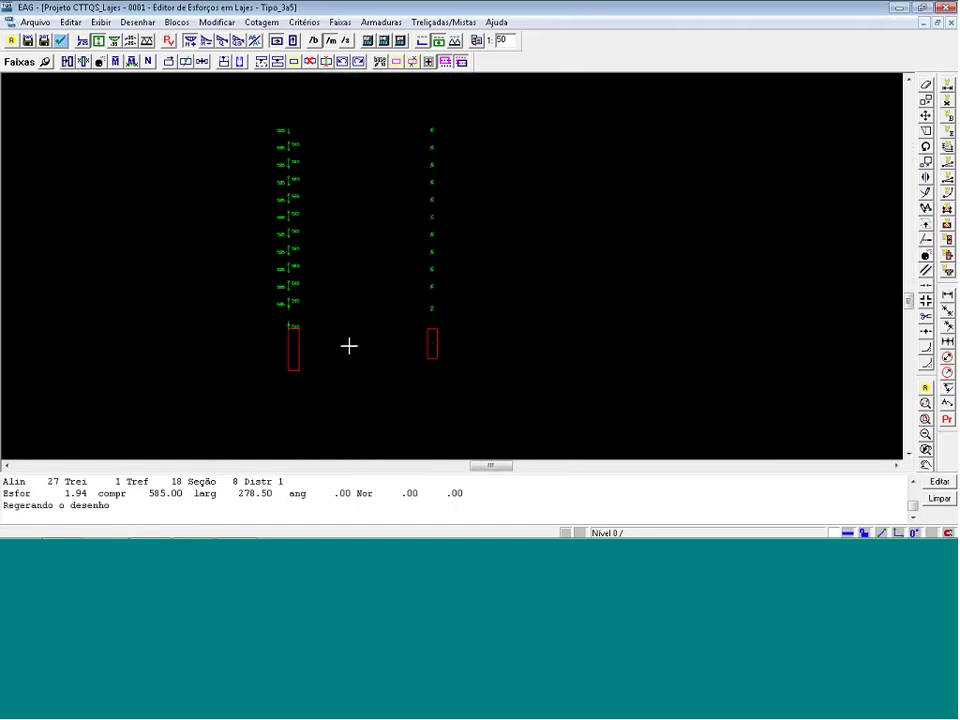
Equalize the forces of the strips between the central strip and the large slab's lower end, using the 1.86/m strip as reference.
{"action": "left_click", "coordinate": [300, 212]}
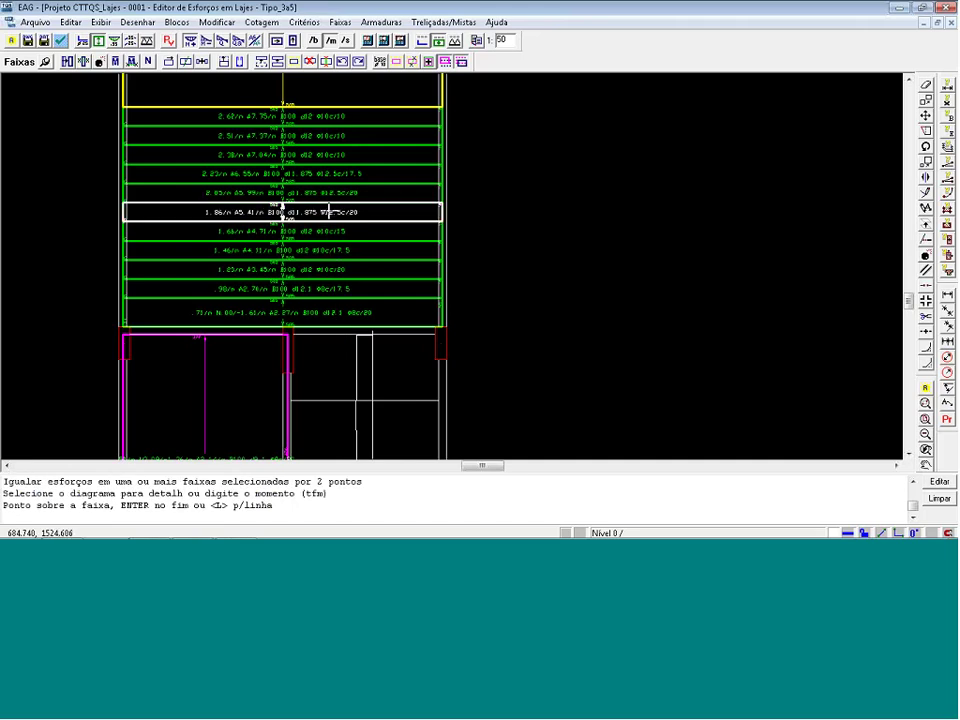
{"action": "key", "text": "Return"}
{"action": "left_click", "coordinate": [314, 108]}
{"action": "left_click", "coordinate": [244, 323]}
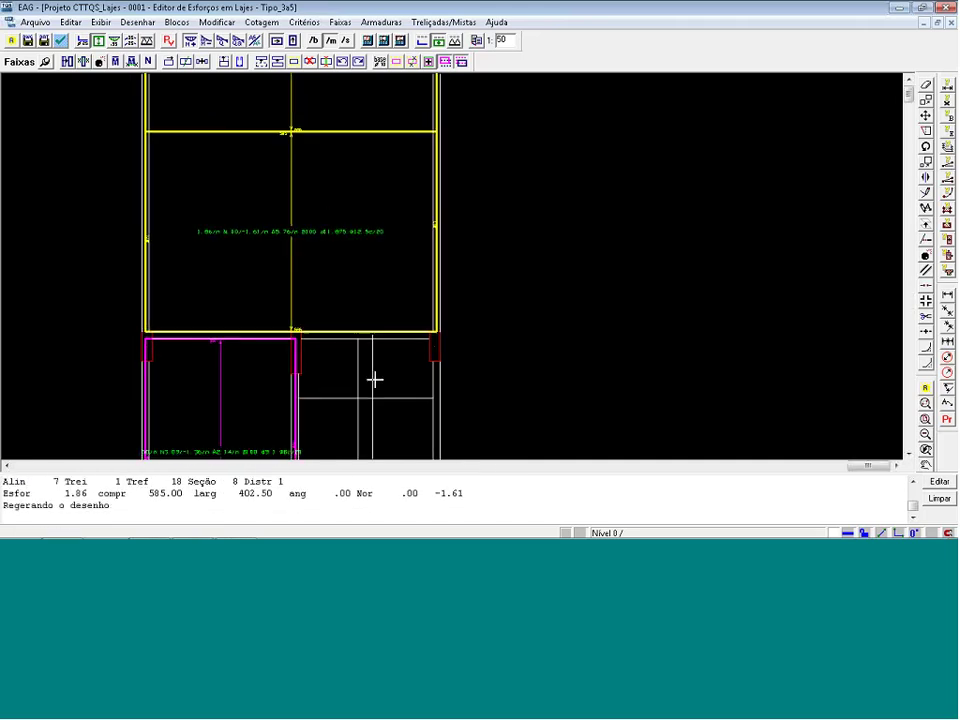
Check the equalized strips of the large slab, and examine the floor's strips in the secondary direction.
{"action": "scroll", "coordinate": [373, 118], "scroll_direction": "up", "scroll_amount": 2}
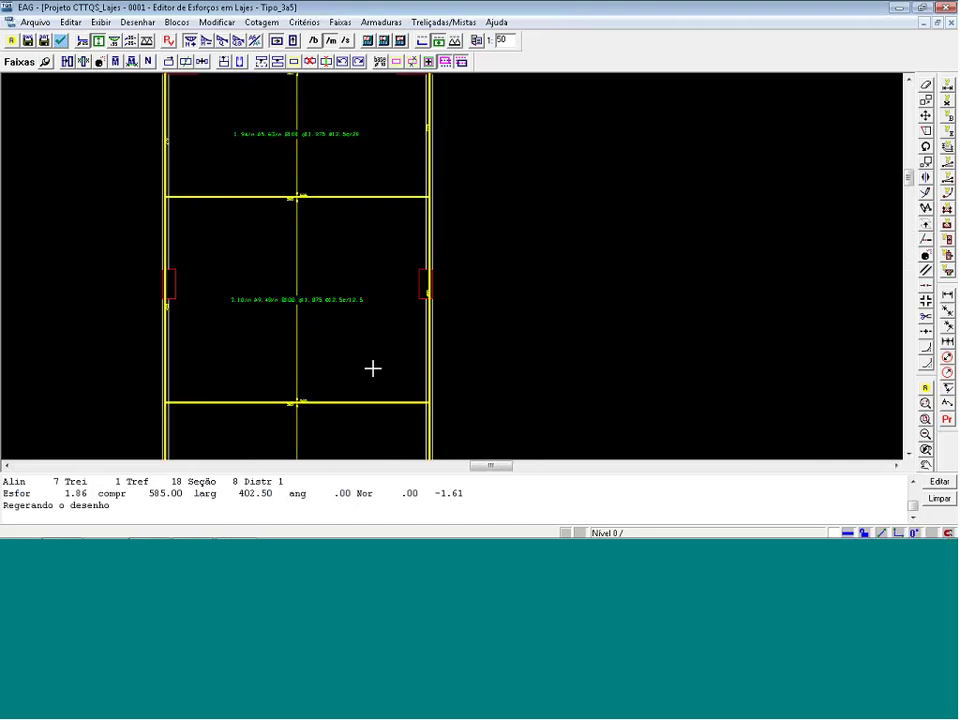
{"action": "scroll", "coordinate": [322, 145], "scroll_direction": "down", "scroll_amount": 3}
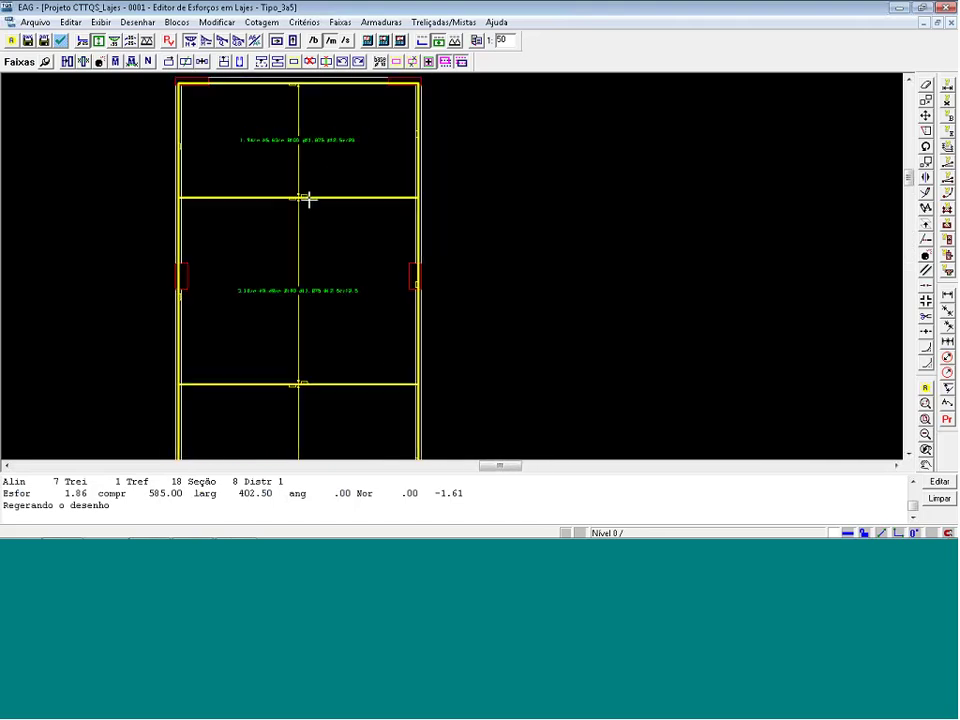
{"action": "scroll", "coordinate": [267, 122], "scroll_direction": "down", "scroll_amount": 1}
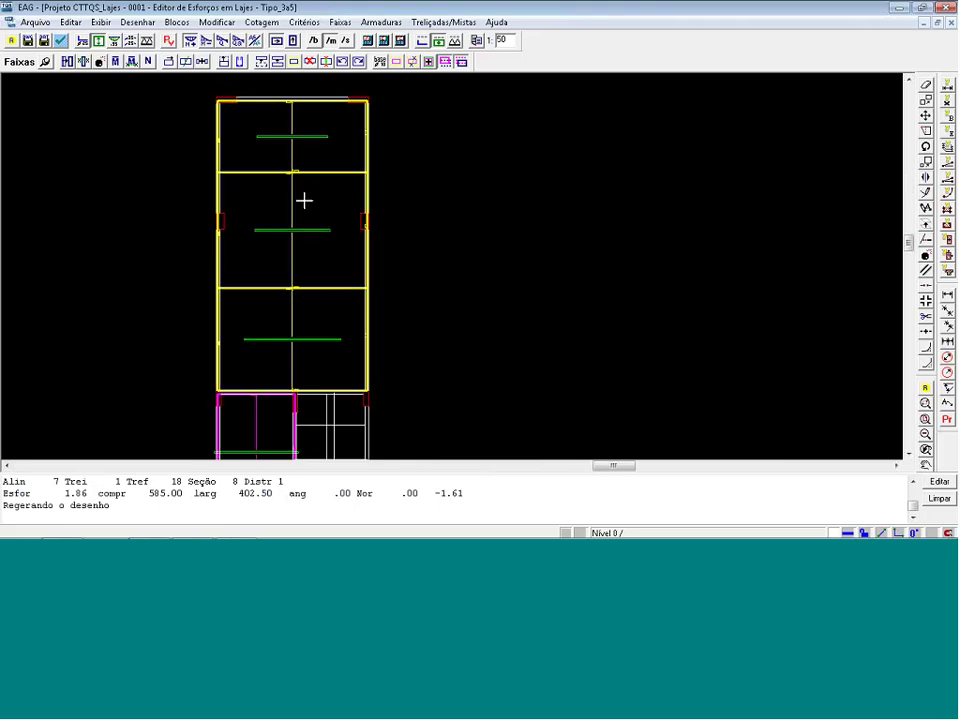
{"action": "mouse_move", "coordinate": [276, 233]}
{"action": "mouse_move", "coordinate": [307, 257]}
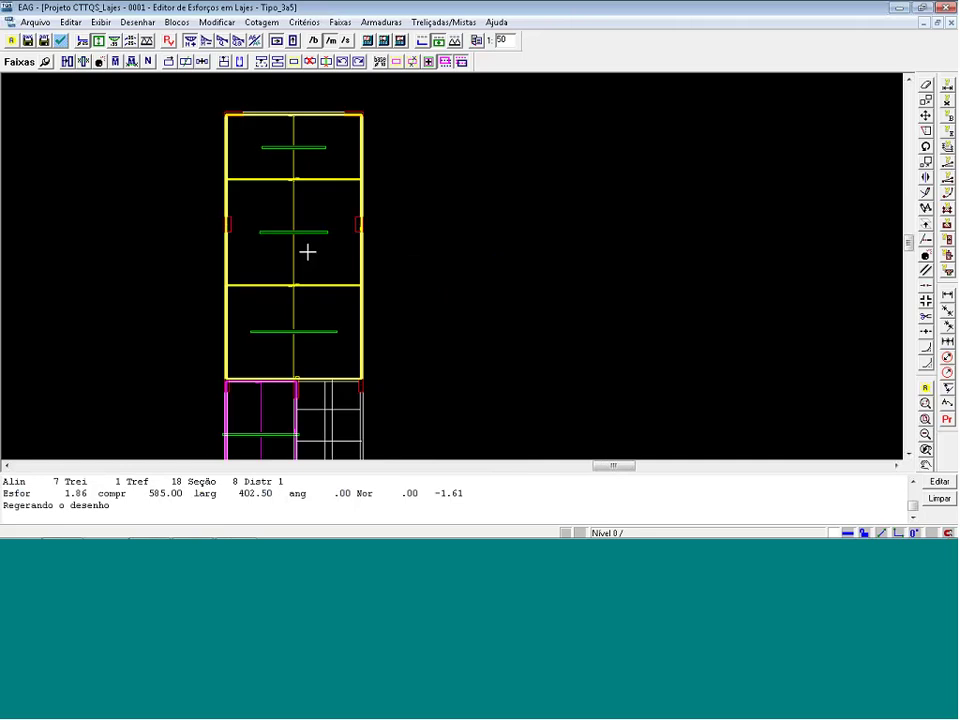
{"action": "scroll", "coordinate": [306, 252], "scroll_direction": "down", "scroll_amount": 2}
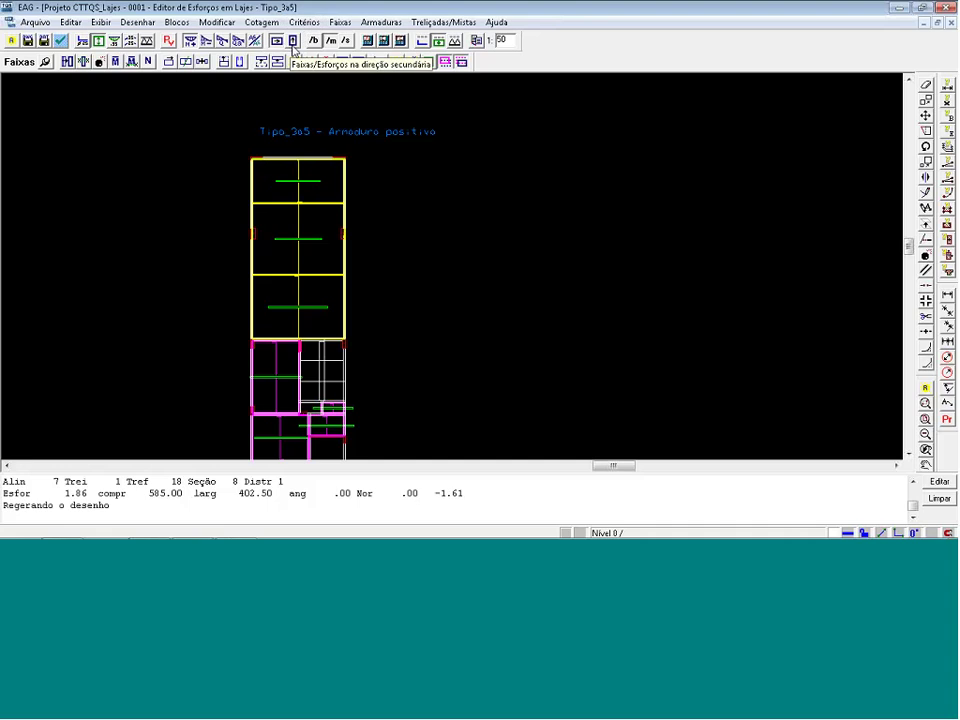
{"action": "left_click", "coordinate": [312, 40]}
{"action": "scroll", "coordinate": [295, 200], "scroll_direction": "up", "scroll_amount": 4}
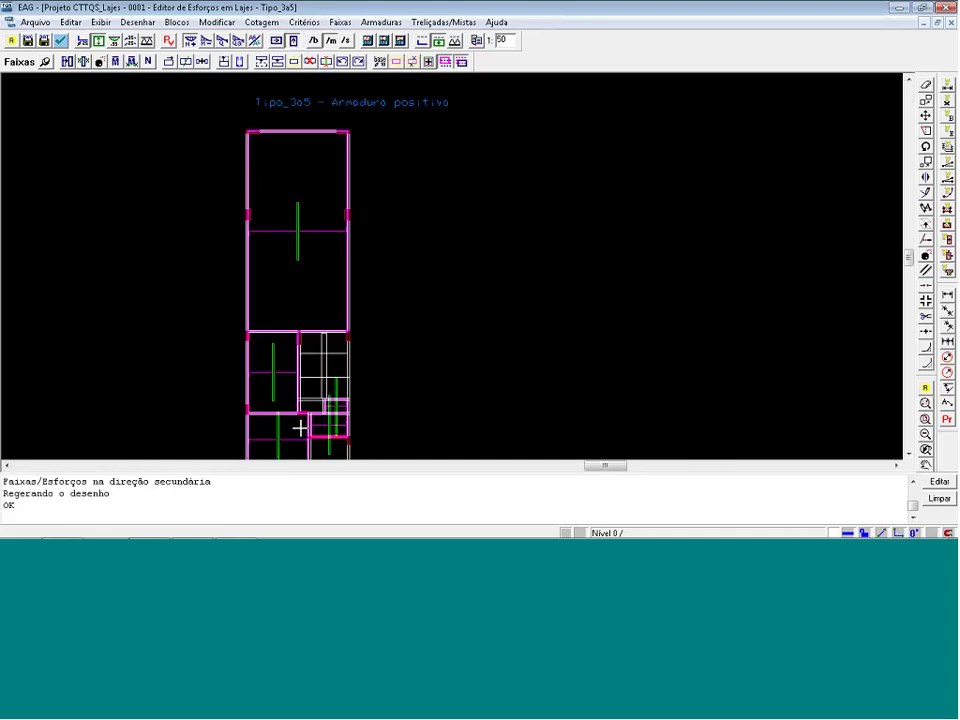
{"action": "scroll", "coordinate": [288, 160], "scroll_direction": "up", "scroll_amount": 1}
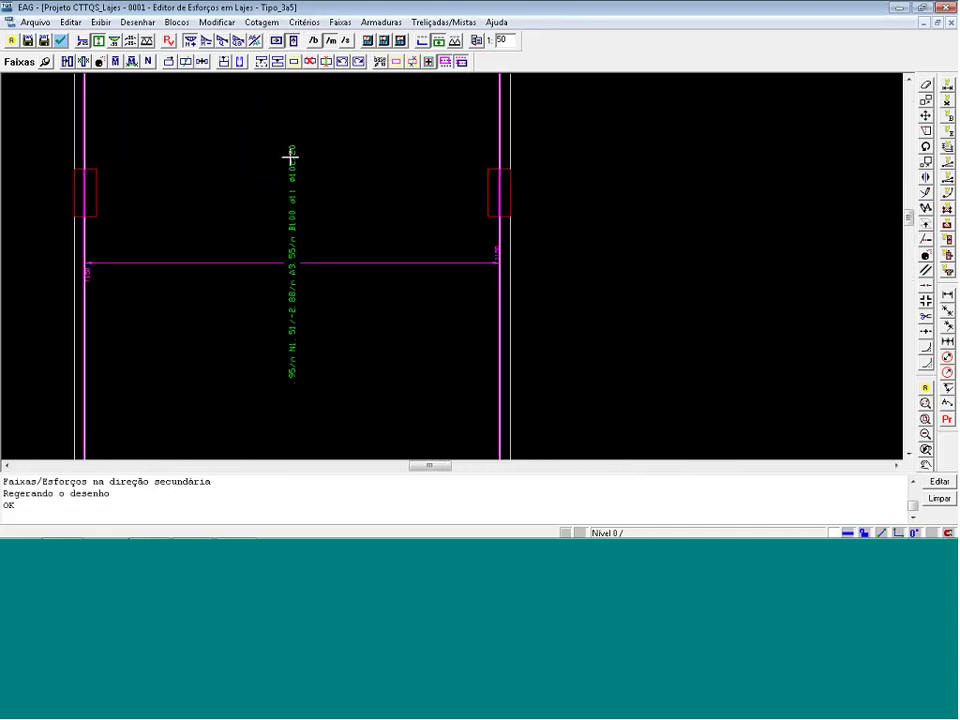
{"action": "scroll", "coordinate": [295, 187], "scroll_direction": "down", "scroll_amount": 5}
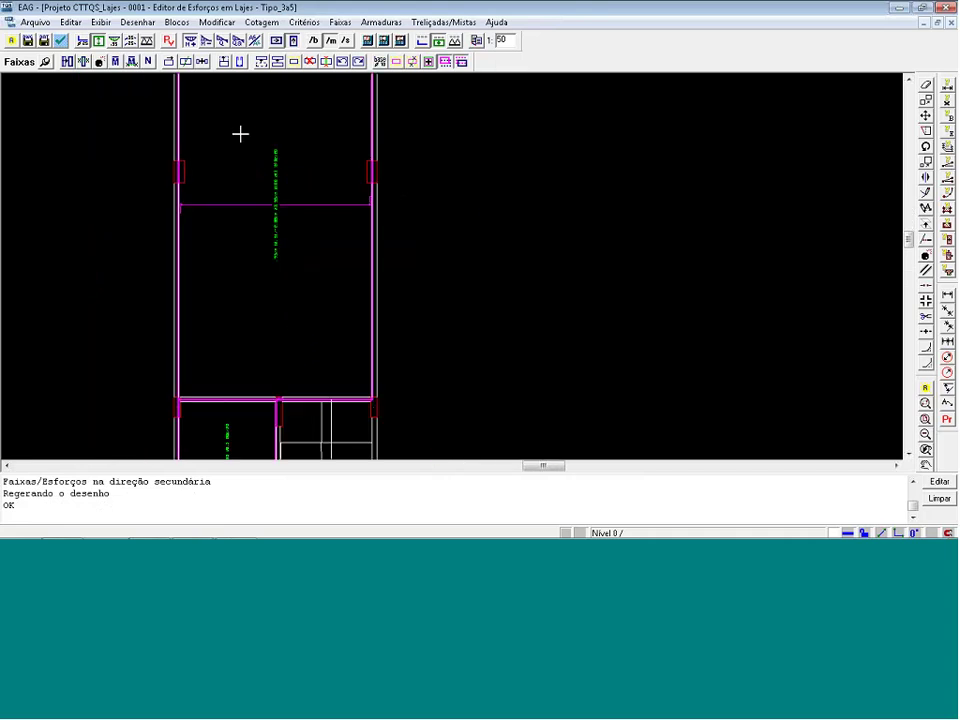
{"action": "scroll", "coordinate": [251, 433], "scroll_direction": "up", "scroll_amount": 4}
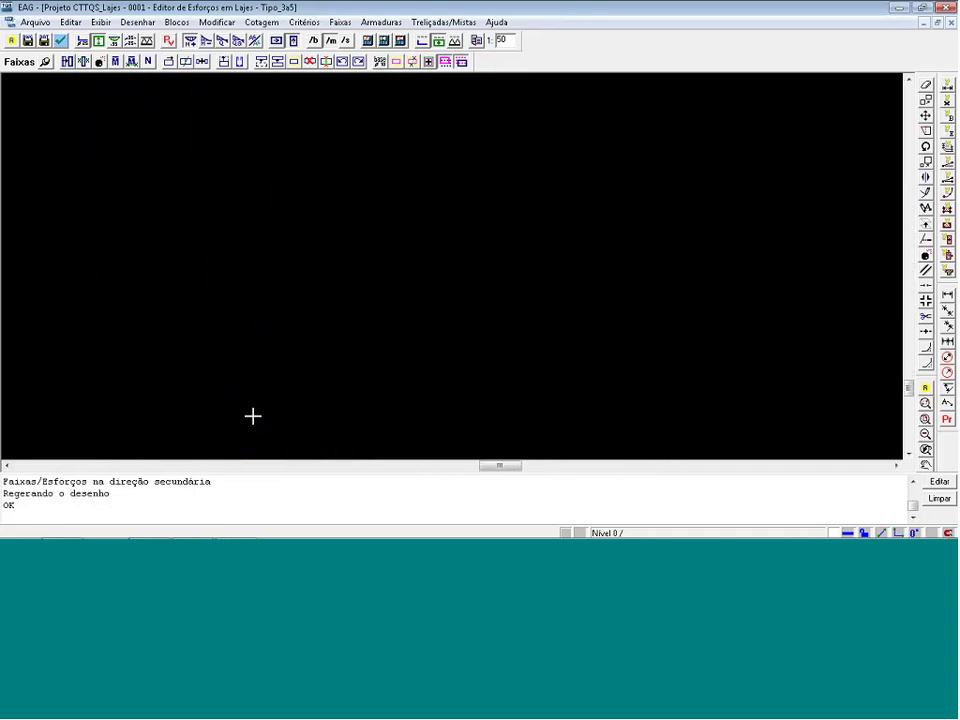
{"action": "scroll", "coordinate": [208, 321], "scroll_direction": "down", "scroll_amount": 2}
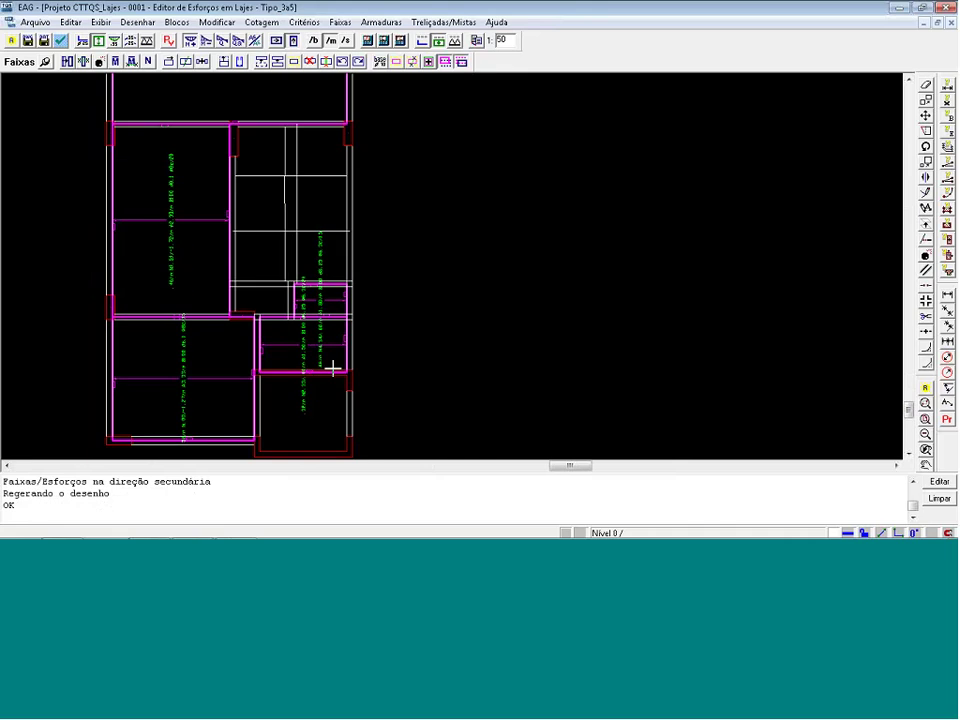
{"action": "scroll", "coordinate": [332, 369], "scroll_direction": "up", "scroll_amount": 1}
{"action": "scroll", "coordinate": [345, 378], "scroll_direction": "down", "scroll_amount": 2}
{"action": "scroll", "coordinate": [356, 388], "scroll_direction": "down", "scroll_amount": 3}
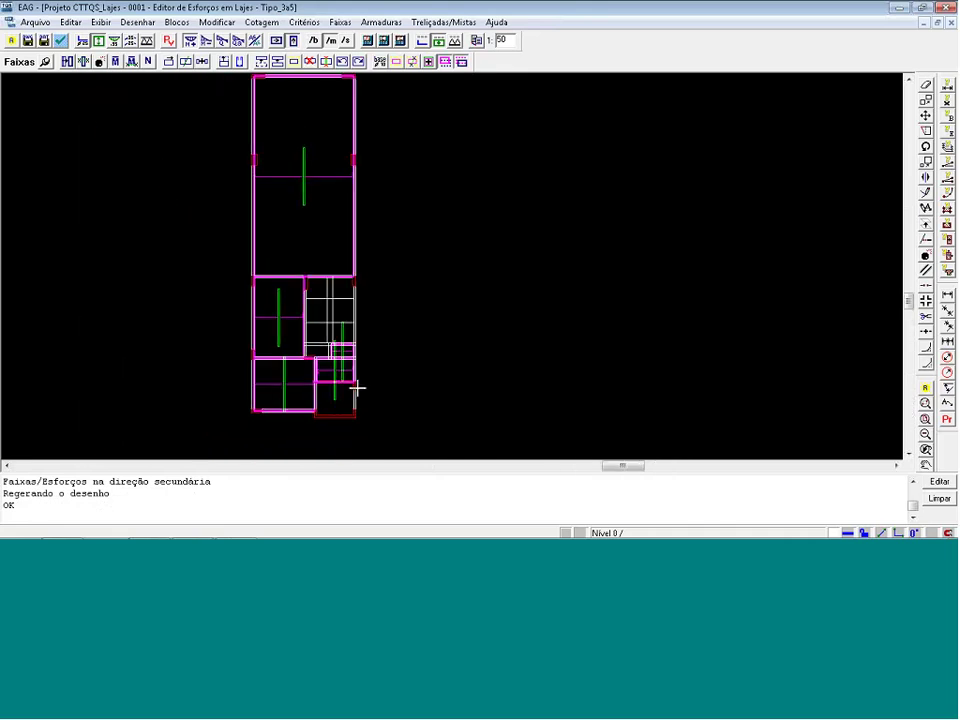
Return to the main-direction strips and recalculate the reinforcement of the altered strips only.
{"action": "left_click", "coordinate": [276, 40]}
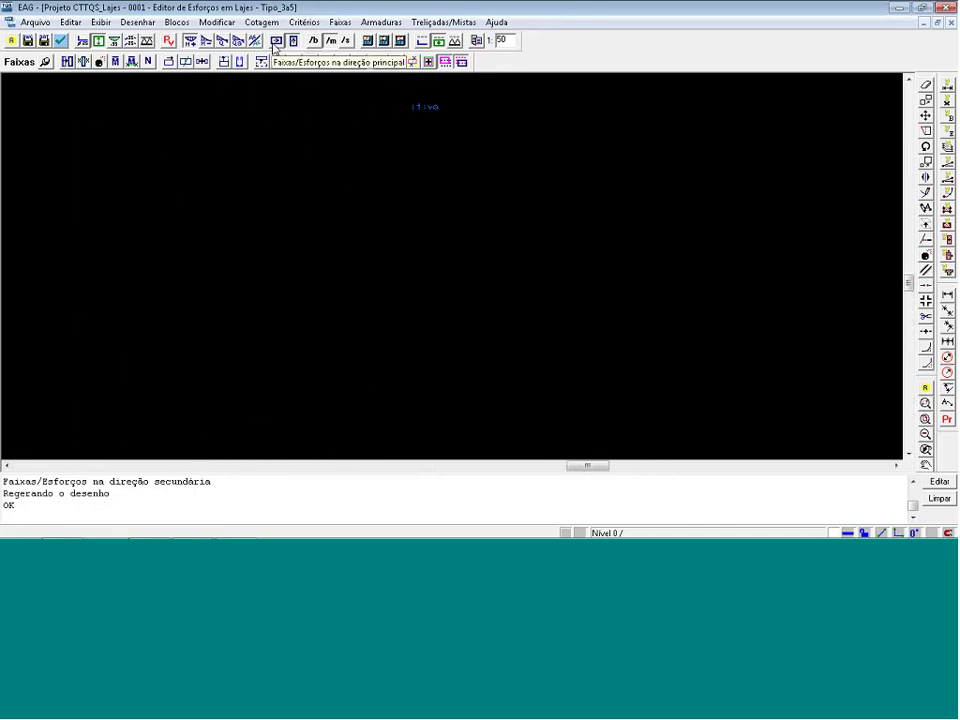
{"action": "left_click", "coordinate": [422, 44]}
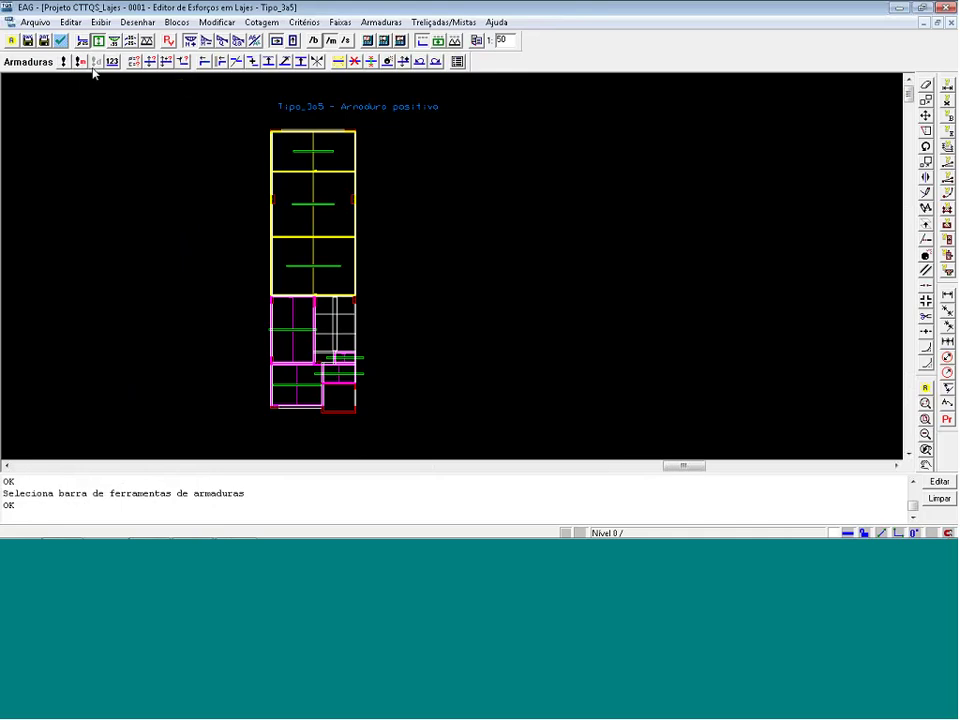
{"action": "left_click", "coordinate": [82, 62]}
{"action": "left_click", "coordinate": [532, 326]}
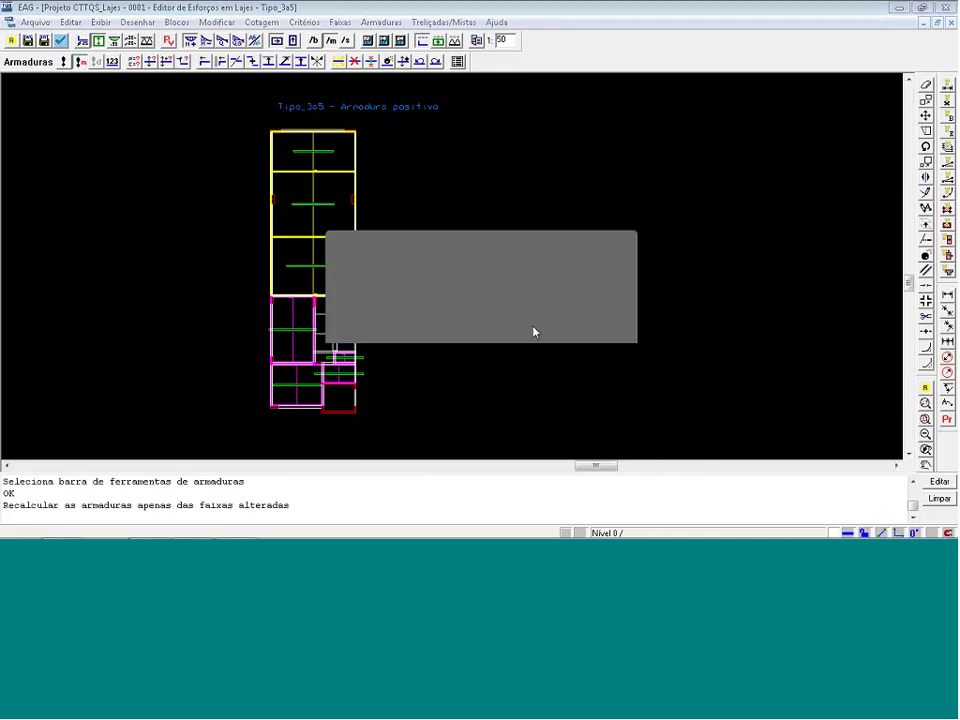
Display the positive reinforcement instead of the strips and examine the bars and their distribution ranges in the large slab.
{"action": "left_click", "coordinate": [86, 43]}
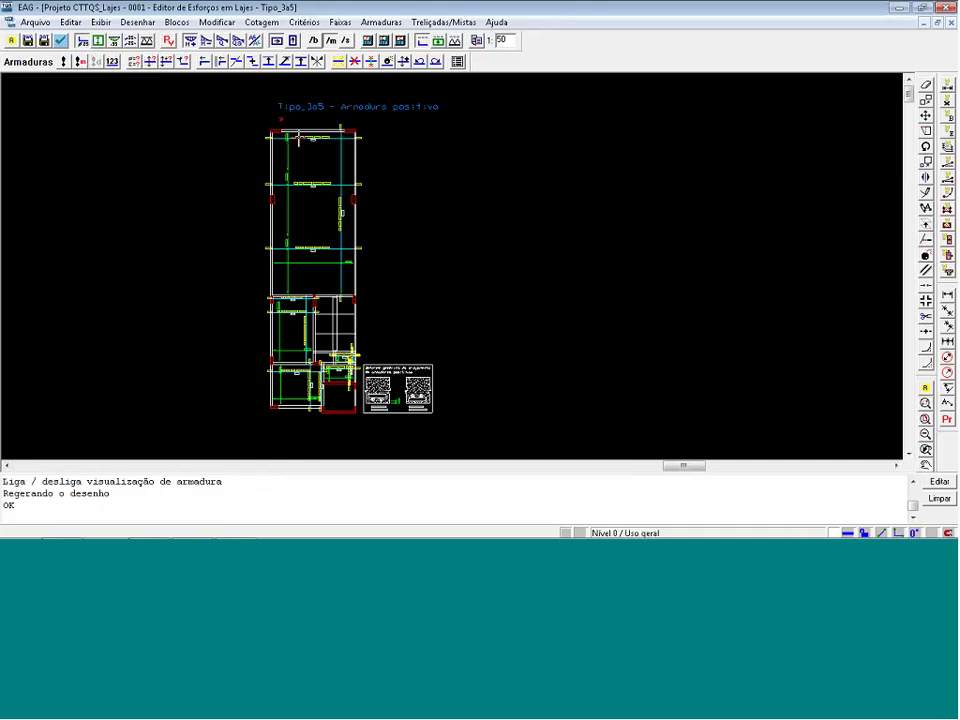
{"action": "scroll", "coordinate": [299, 127], "scroll_direction": "up", "scroll_amount": 4}
{"action": "scroll", "coordinate": [299, 127], "scroll_direction": "up", "scroll_amount": 3}
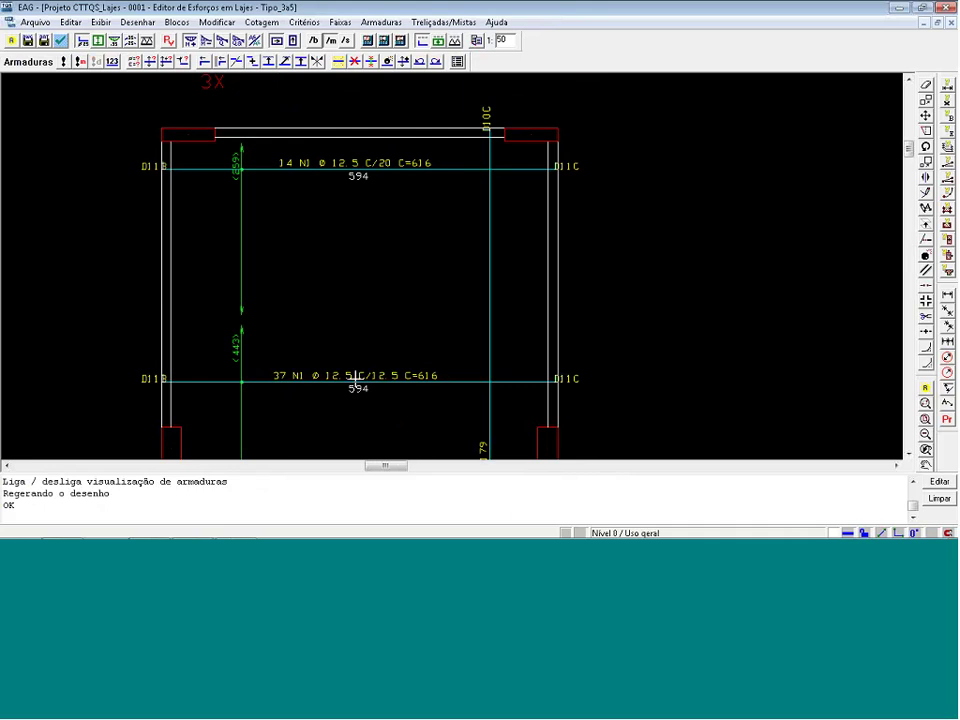
{"action": "scroll", "coordinate": [310, 240], "scroll_direction": "down", "scroll_amount": 4}
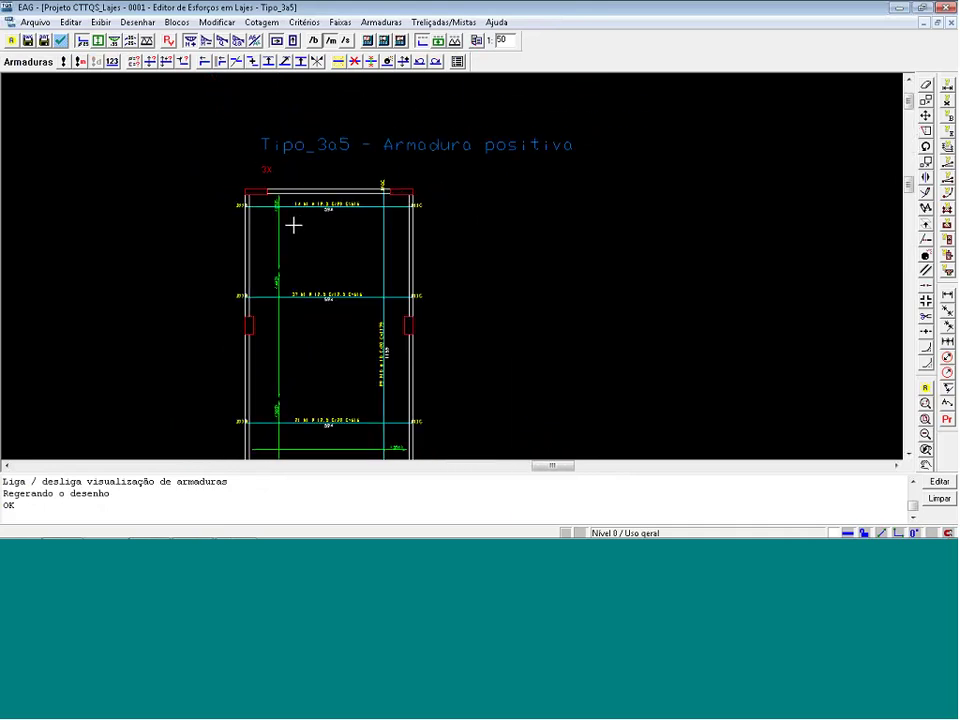
{"action": "scroll", "coordinate": [301, 414], "scroll_direction": "up", "scroll_amount": 2}
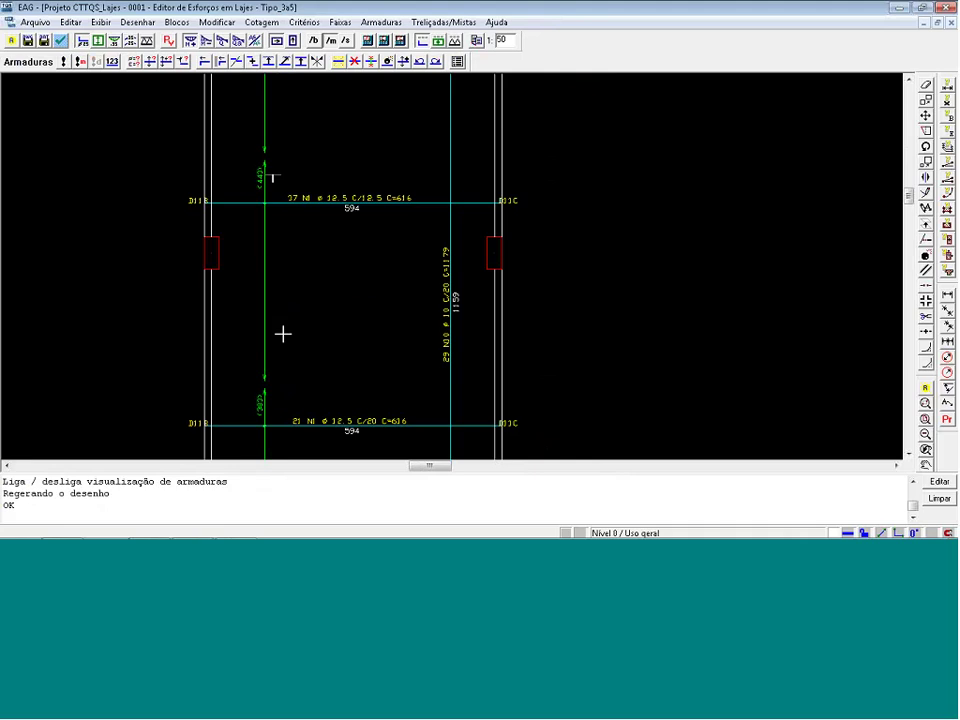
{"action": "scroll", "coordinate": [154, 131], "scroll_direction": "down", "scroll_amount": 1}
{"action": "scroll", "coordinate": [176, 206], "scroll_direction": "down", "scroll_amount": 1}
{"action": "scroll", "coordinate": [246, 462], "scroll_direction": "up", "scroll_amount": 1}
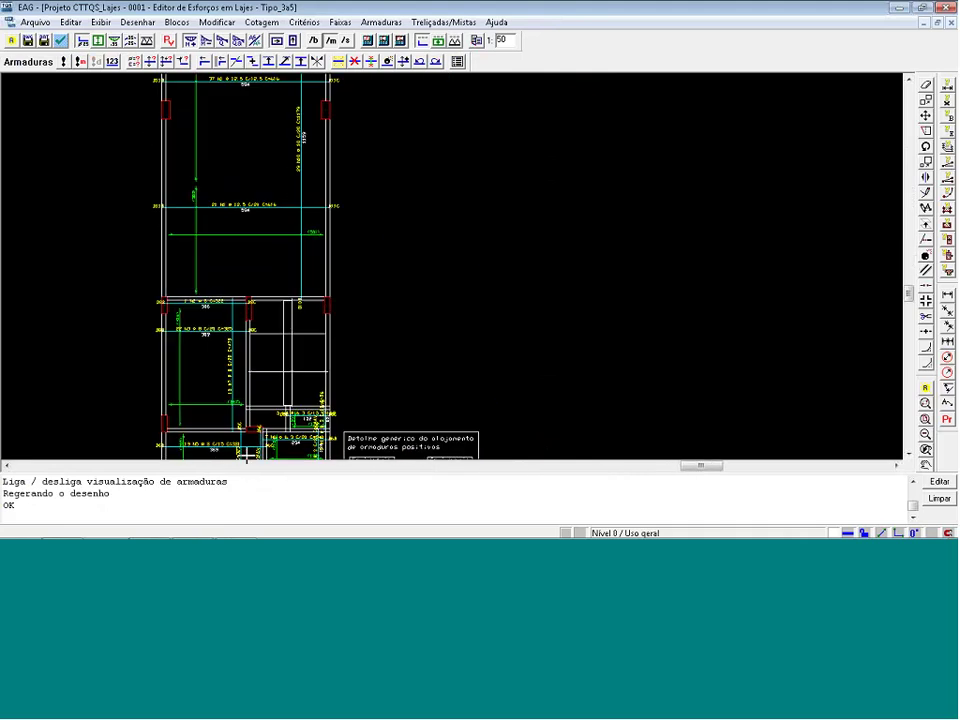
Extend the distribution range of the N3 bars in the slab below the large one up to the N2 bar.
{"action": "scroll", "coordinate": [246, 455], "scroll_direction": "up", "scroll_amount": 2}
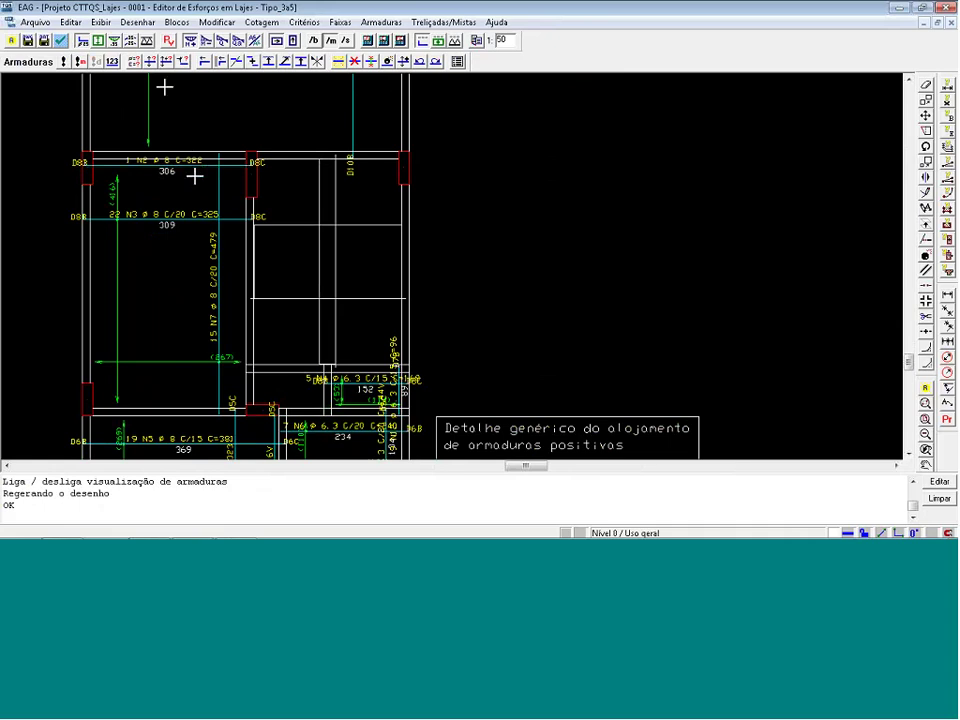
{"action": "left_click", "coordinate": [150, 61]}
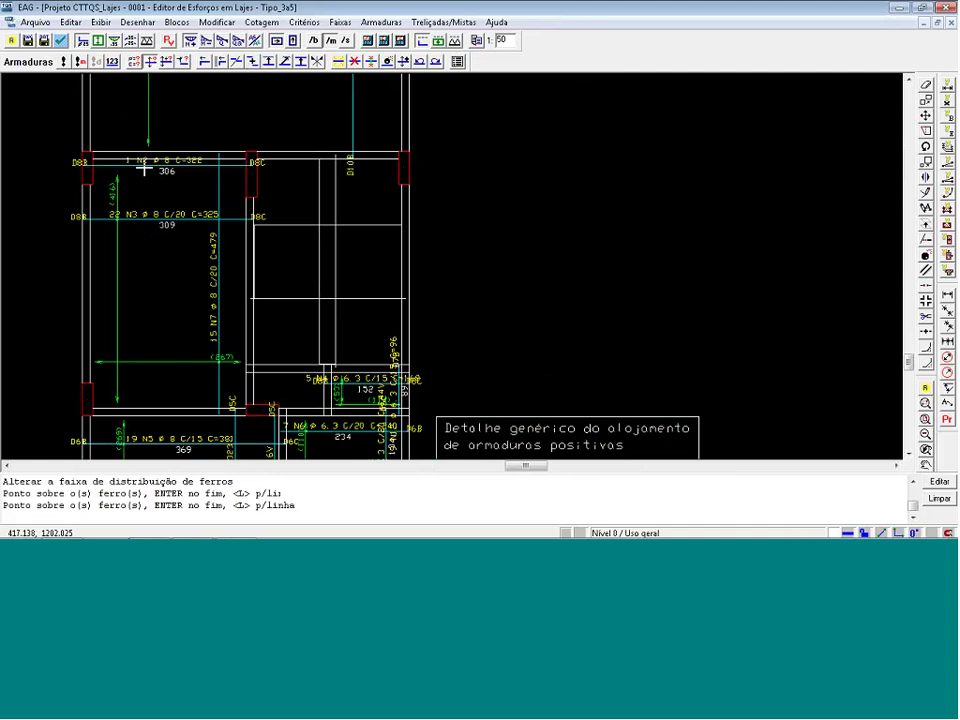
{"action": "left_click", "coordinate": [144, 170]}
{"action": "key", "text": "Return"}
{"action": "left_click", "coordinate": [135, 172]}
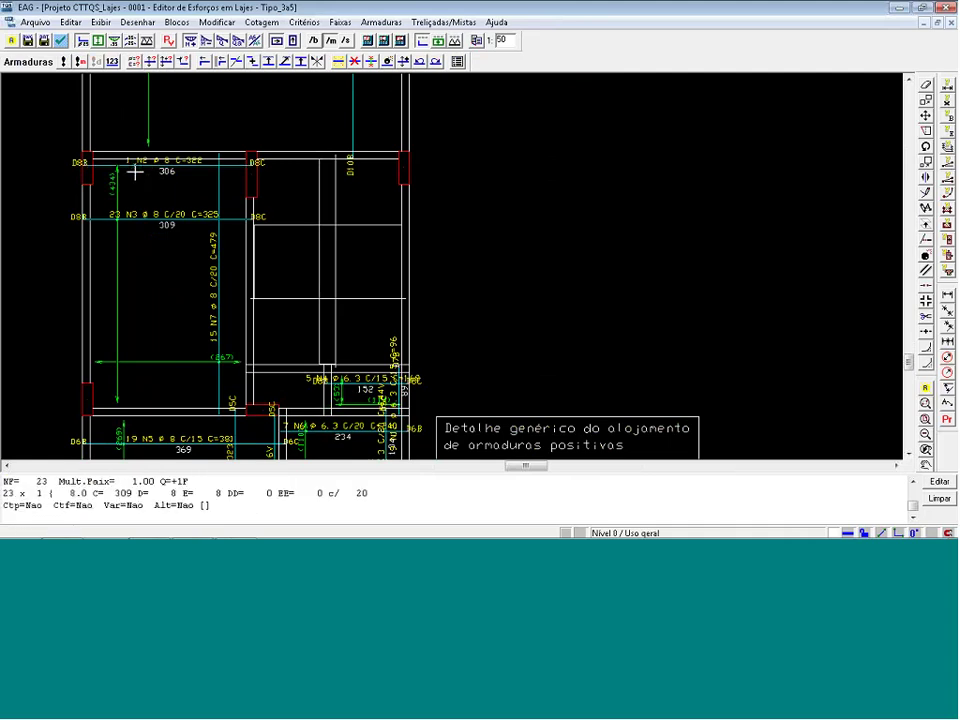
Delete the single N2 Ø 8 bar at the upper edge of the slab with the N3 bars.
{"action": "left_click", "coordinate": [354, 62]}
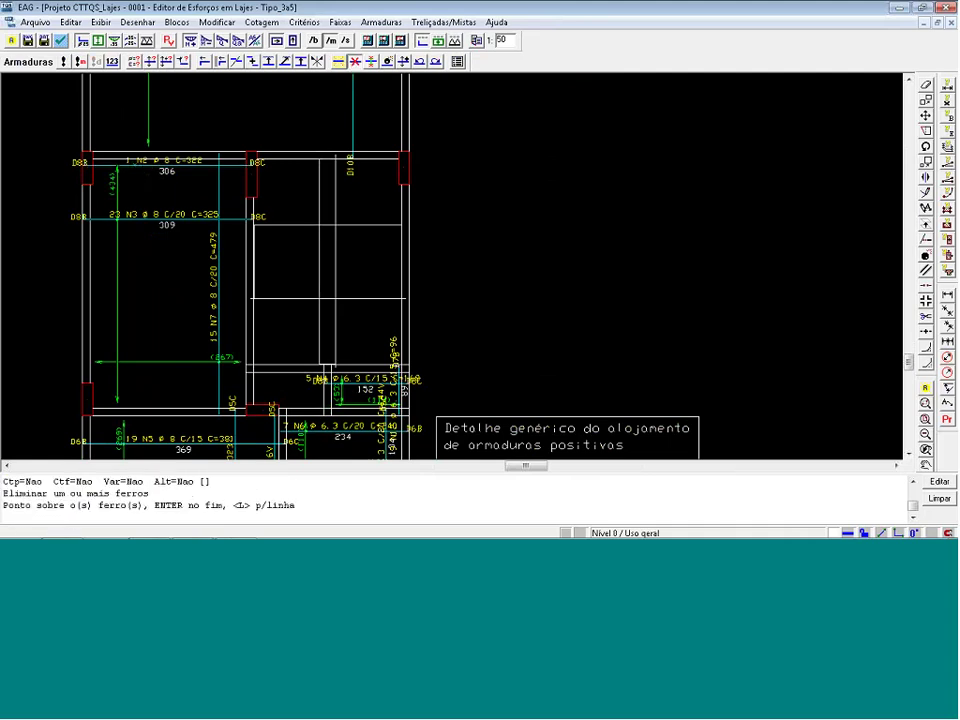
{"action": "left_click", "coordinate": [194, 164]}
{"action": "key", "text": "Return"}
{"action": "scroll", "coordinate": [167, 131], "scroll_direction": "down", "scroll_amount": 1}
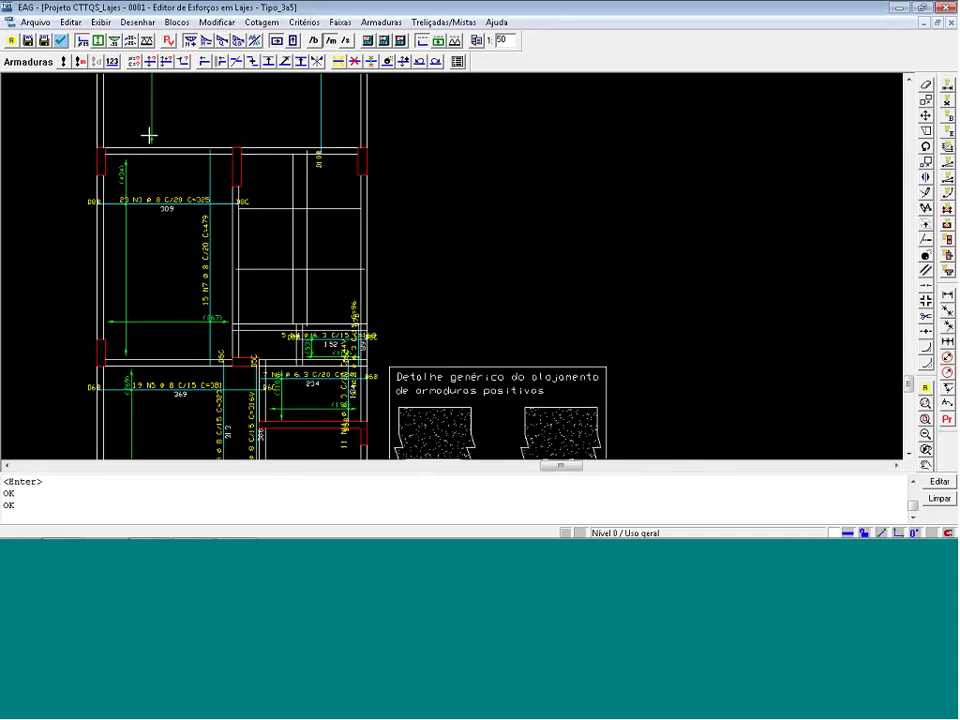
Extend the distribution range of the N8 bars in the lowest slab over the range covered by the N9 bars.
{"action": "scroll", "coordinate": [142, 133], "scroll_direction": "down", "scroll_amount": 4}
{"action": "scroll", "coordinate": [211, 397], "scroll_direction": "up", "scroll_amount": 5}
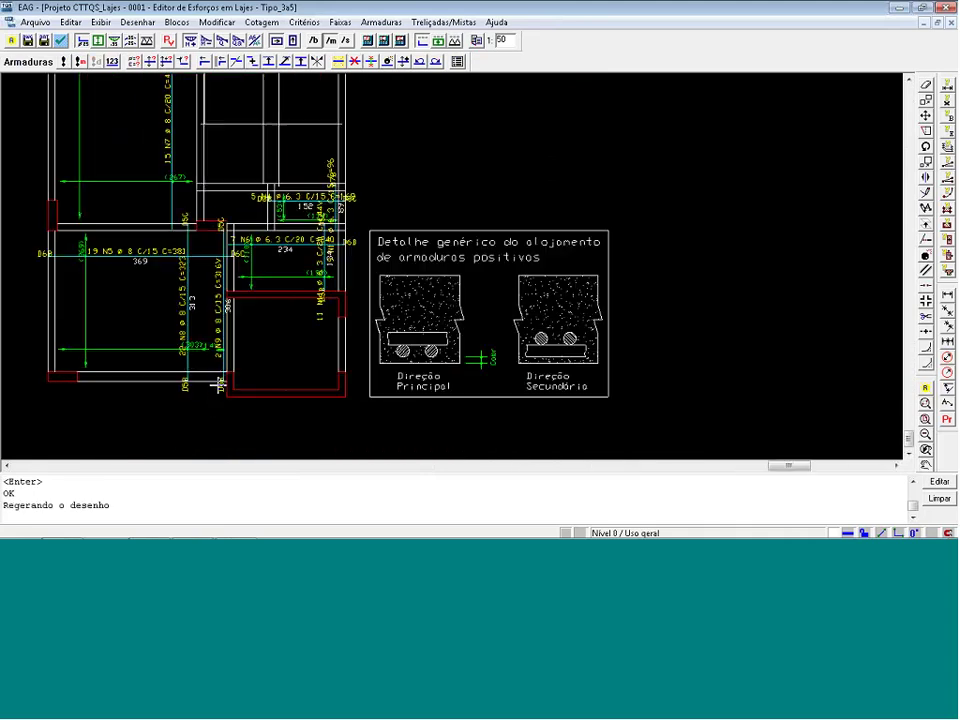
{"action": "scroll", "coordinate": [213, 310], "scroll_direction": "up", "scroll_amount": 1}
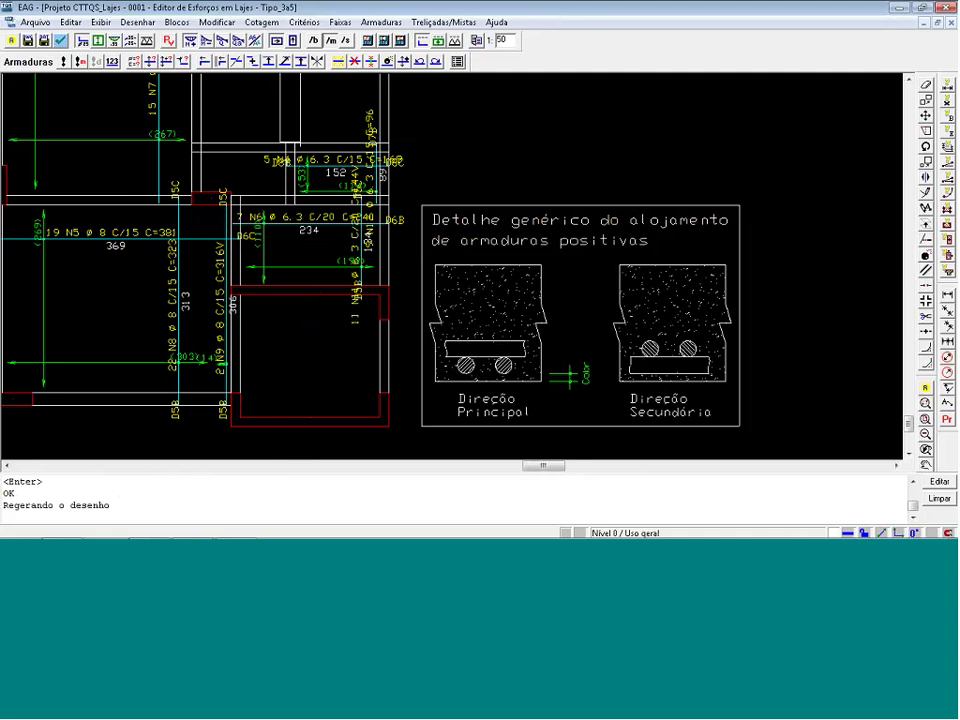
{"action": "left_click", "coordinate": [151, 62]}
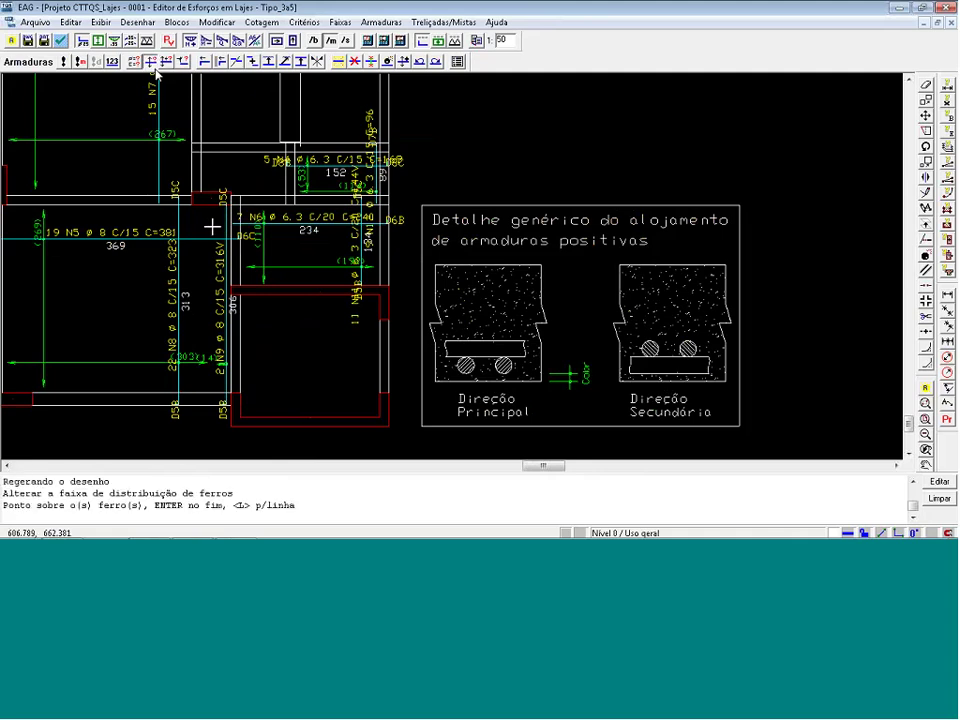
{"action": "left_click", "coordinate": [170, 363]}
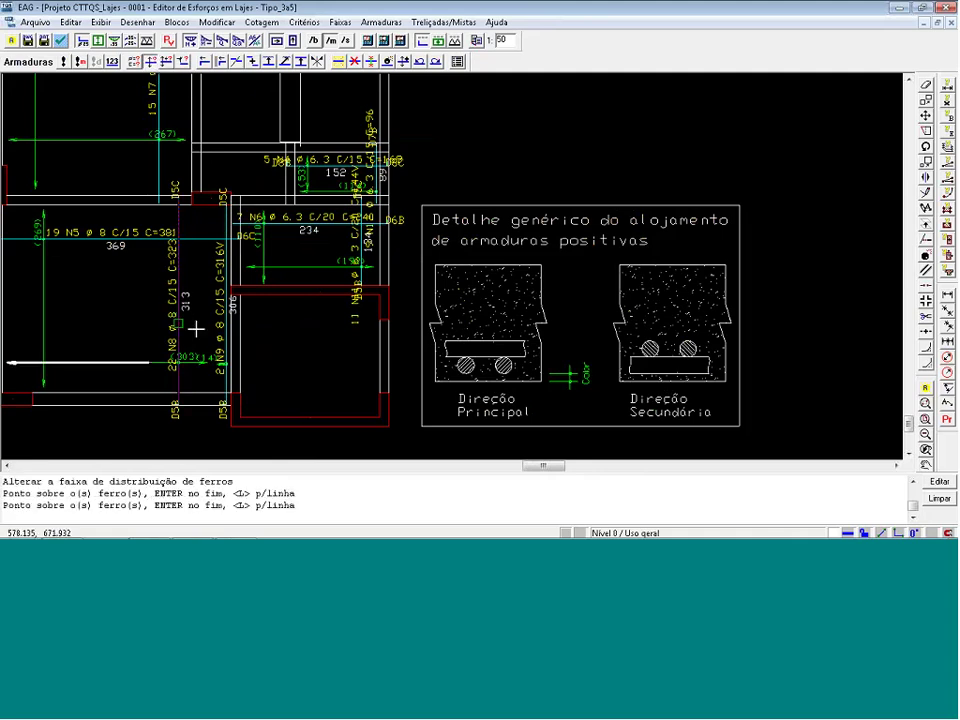
{"action": "key", "text": "Return"}
{"action": "key", "text": "Return"}
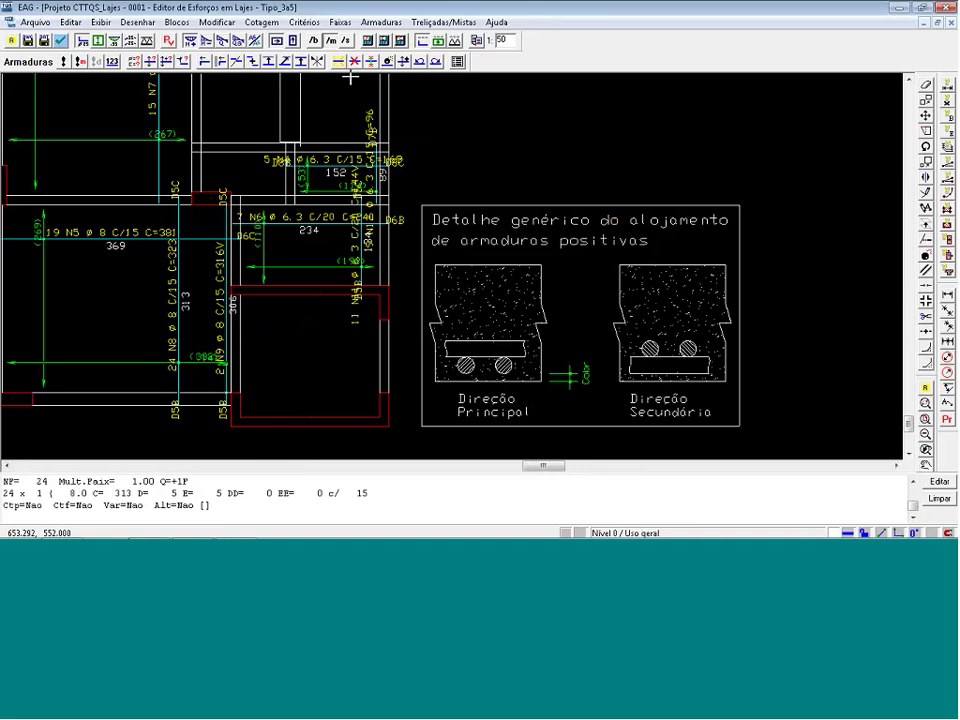
Delete the two N9 Ø 8 C/15 bars at the right edge of the lowest slab.
{"action": "left_click", "coordinate": [355, 61]}
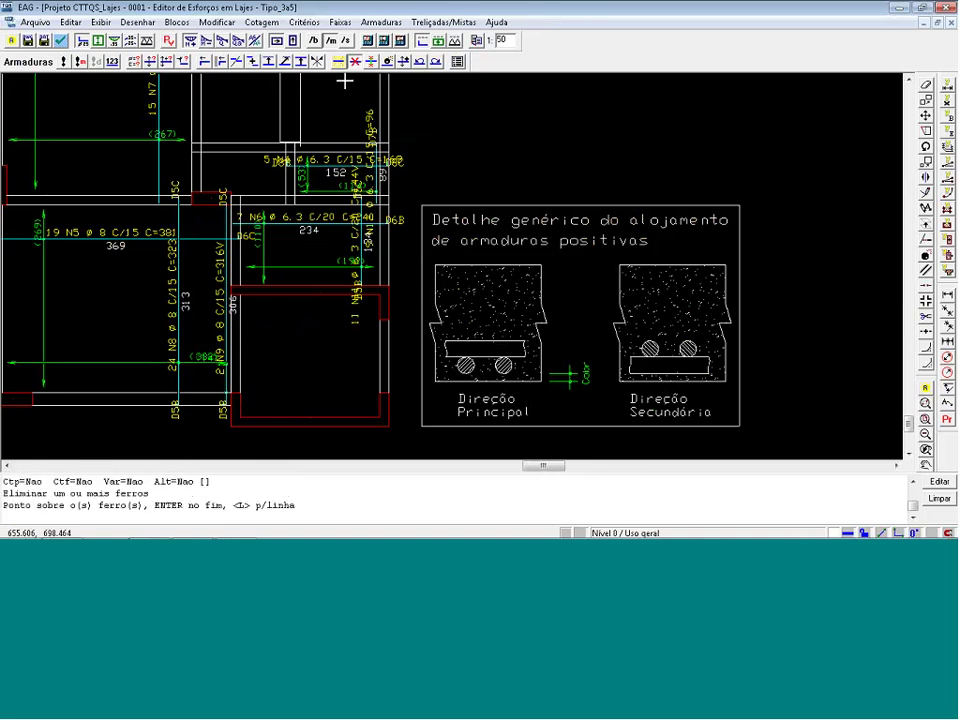
{"action": "left_click", "coordinate": [245, 265]}
{"action": "key", "text": "Return"}
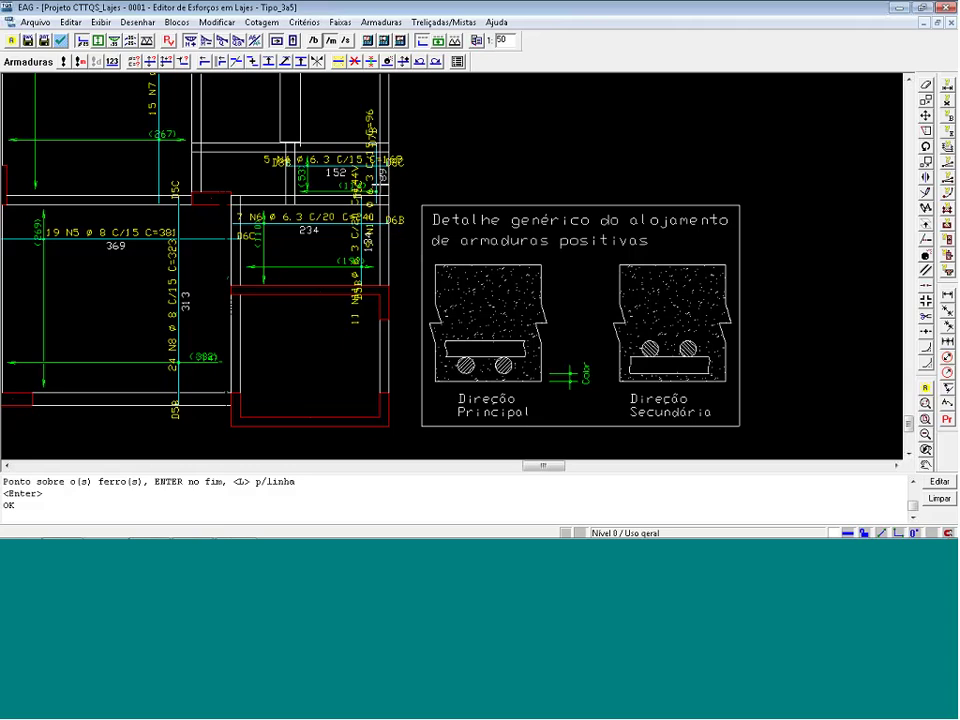
Save the positive reinforcement drawing, overwriting ARP5153.DWG, and switch to the 09-Lajes-Web PowerPoint slideshow.
{"action": "scroll", "coordinate": [379, 388], "scroll_direction": "down", "scroll_amount": 2}
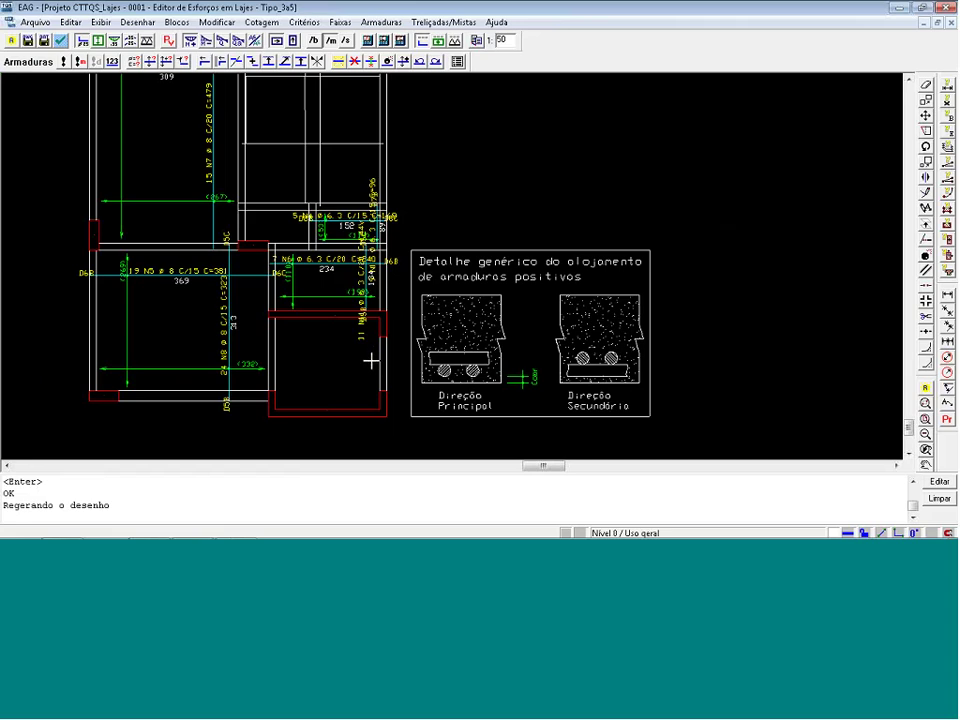
{"action": "scroll", "coordinate": [370, 362], "scroll_direction": "up", "scroll_amount": 1}
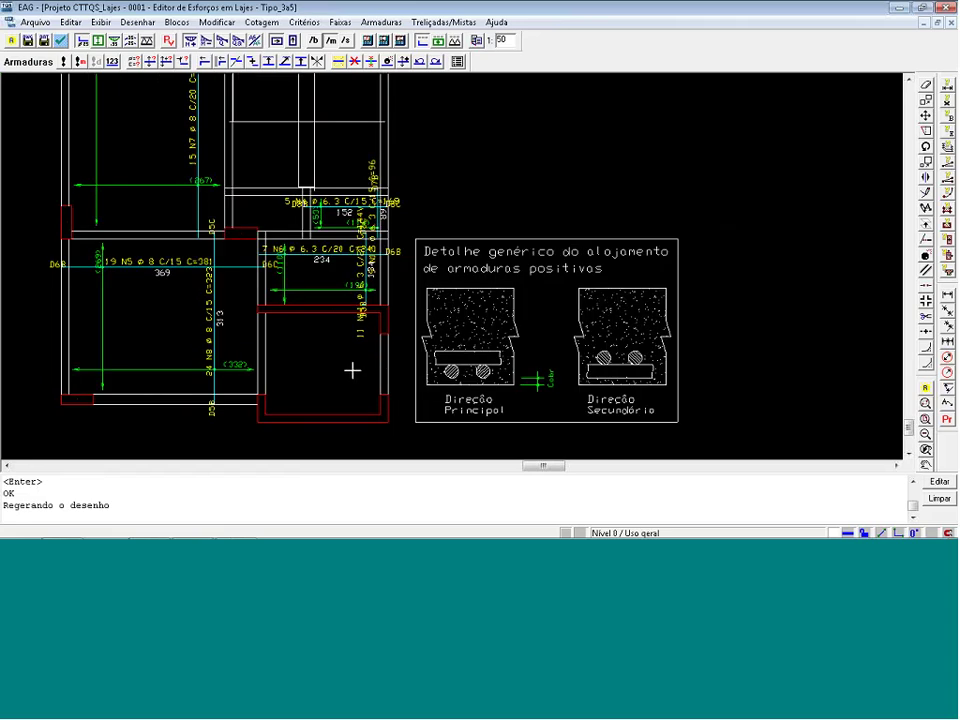
{"action": "scroll", "coordinate": [352, 370], "scroll_direction": "down", "scroll_amount": 3}
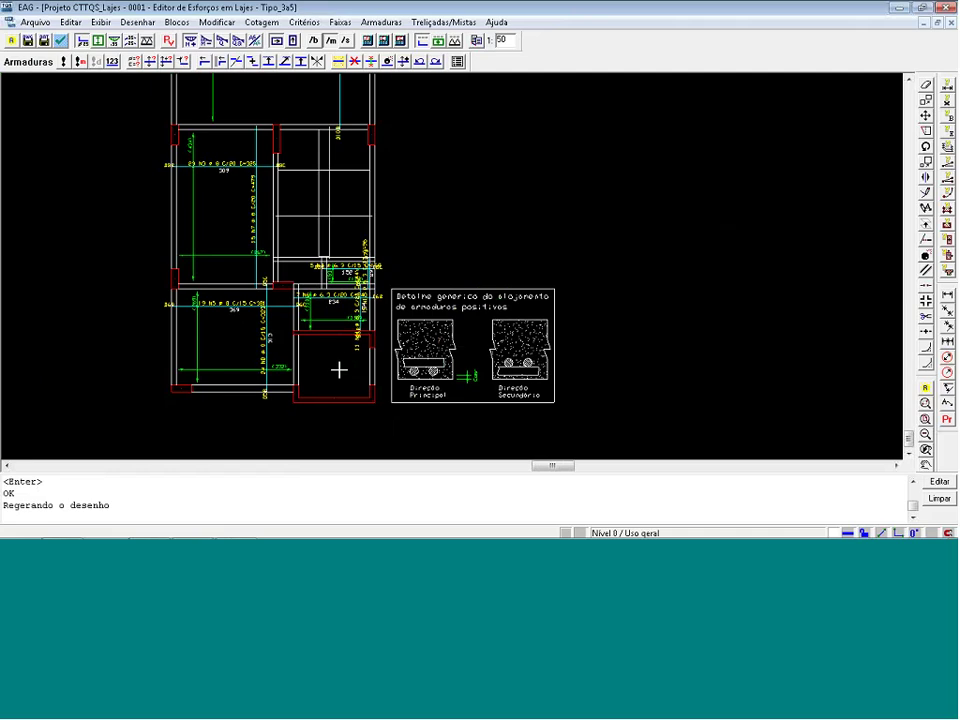
{"action": "scroll", "coordinate": [332, 366], "scroll_direction": "down", "scroll_amount": 3}
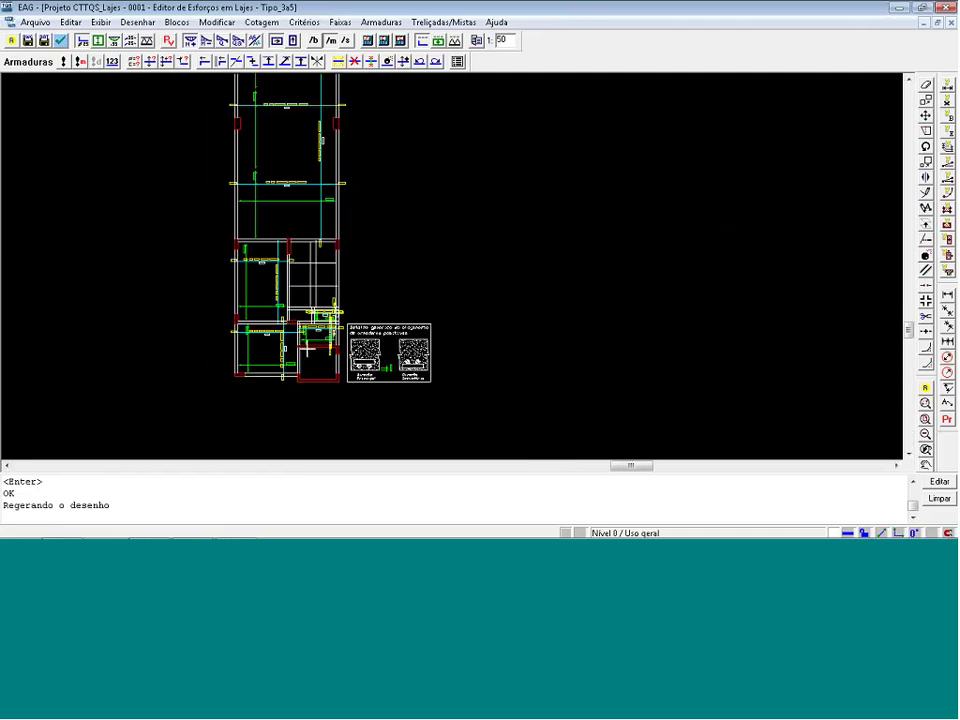
{"action": "scroll", "coordinate": [150, 343], "scroll_direction": "down", "scroll_amount": 2}
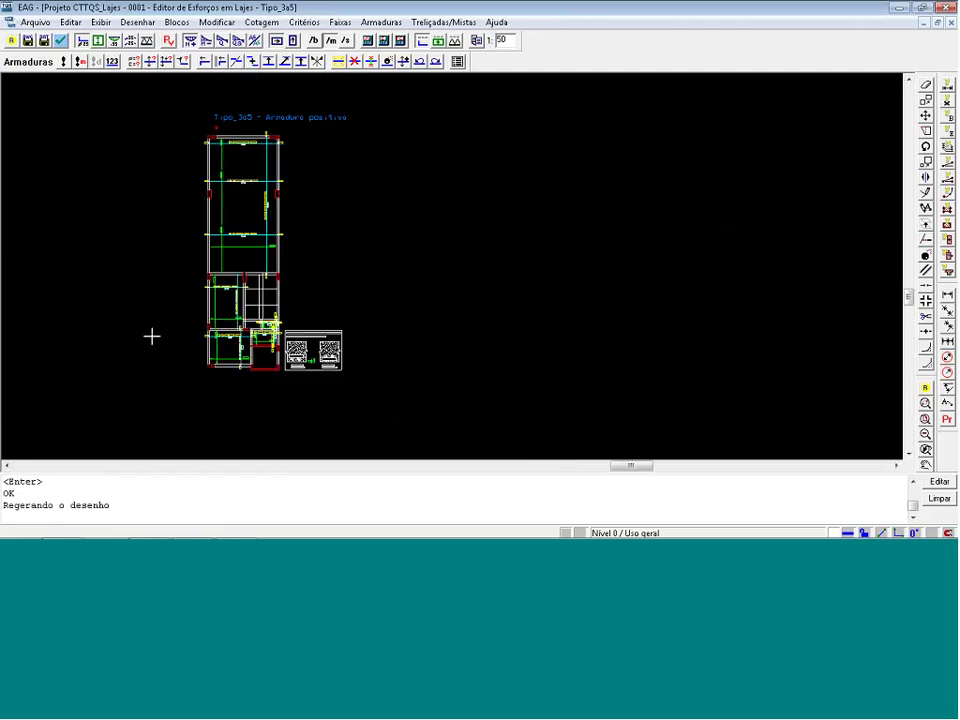
{"action": "scroll", "coordinate": [246, 227], "scroll_direction": "up", "scroll_amount": 1}
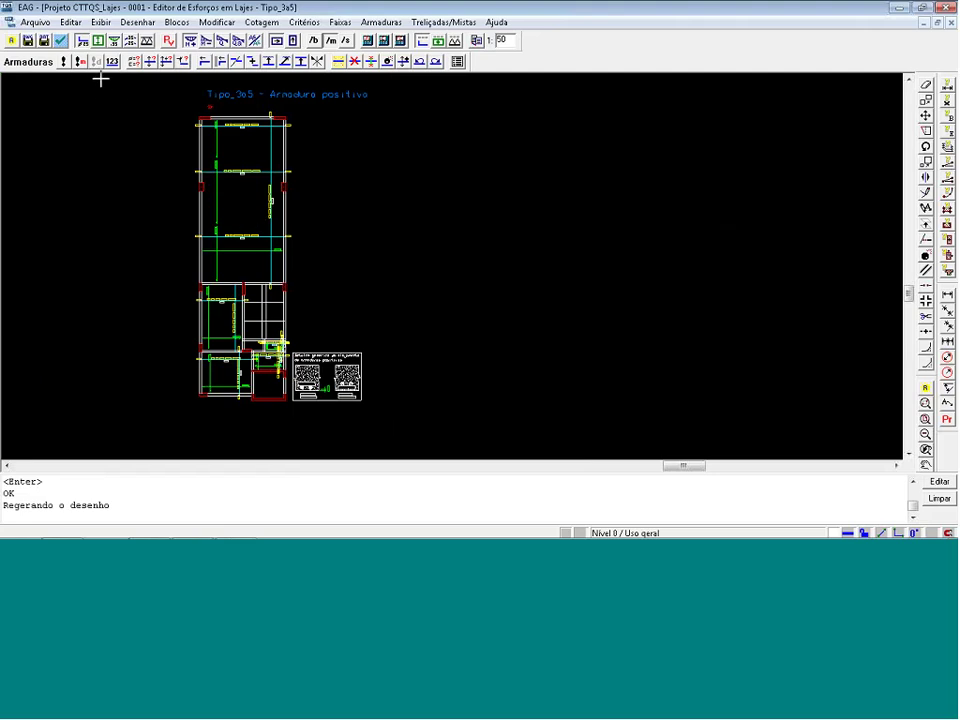
{"action": "left_click", "coordinate": [28, 41]}
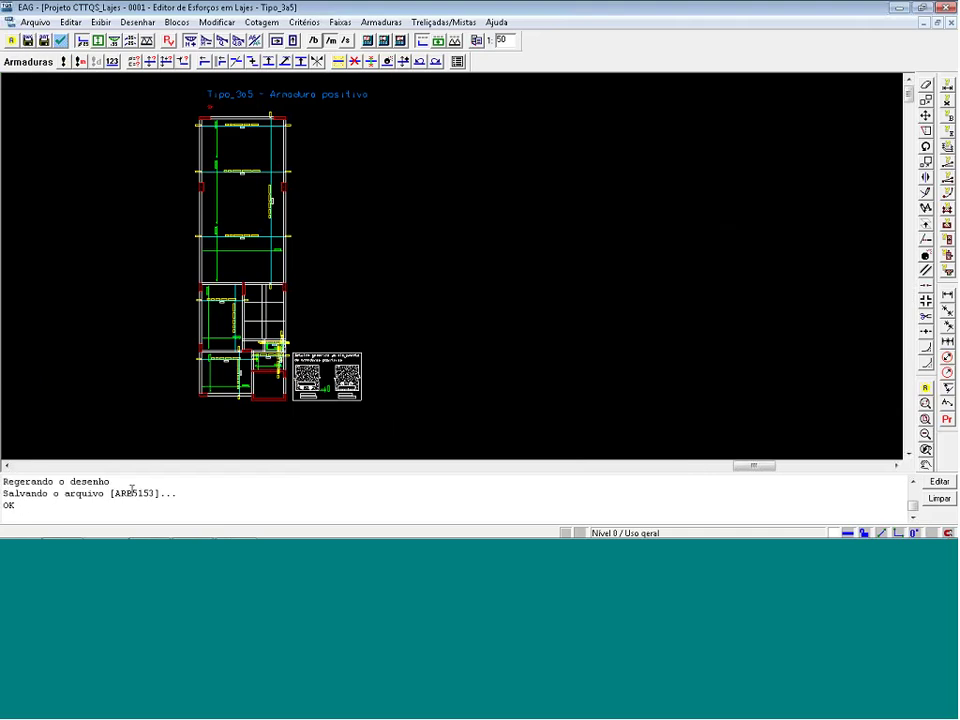
{"action": "left_click_drag", "start_coordinate": [114, 493], "coordinate": [141, 493]}
{"action": "left_click", "coordinate": [207, 377]}
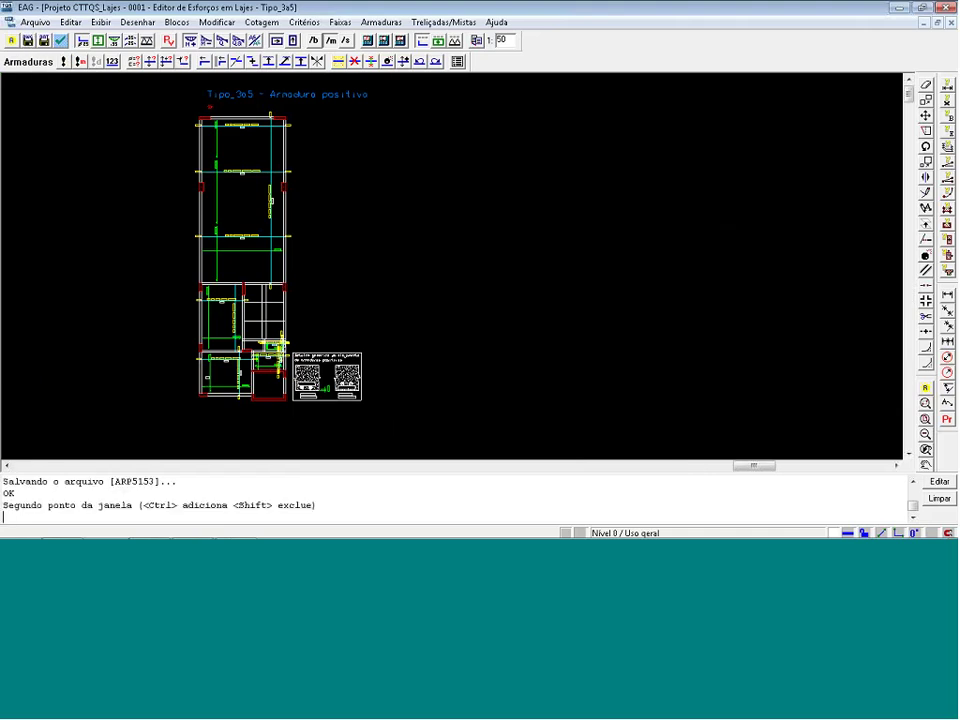
{"action": "left_click", "coordinate": [786, 133]}
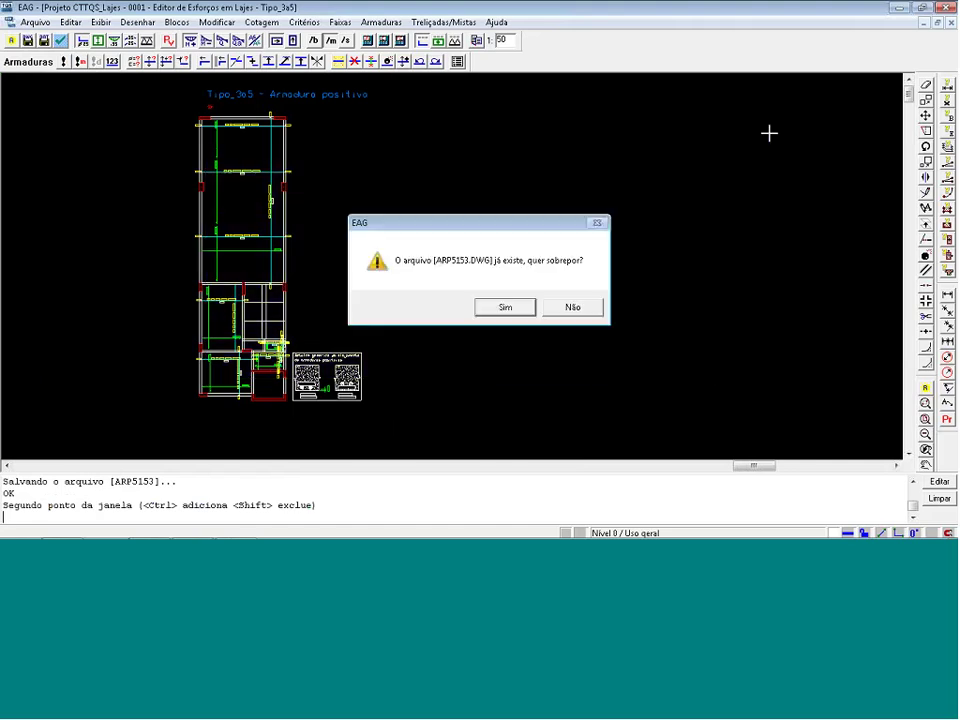
{"action": "left_click", "coordinate": [505, 306]}
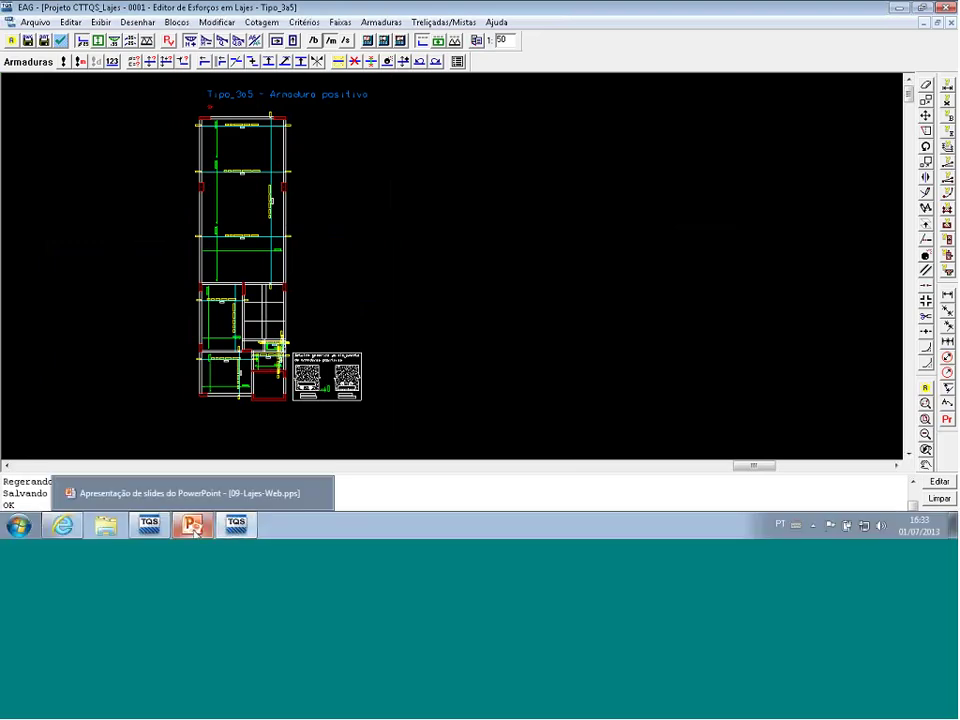
{"action": "left_click", "coordinate": [192, 525]}
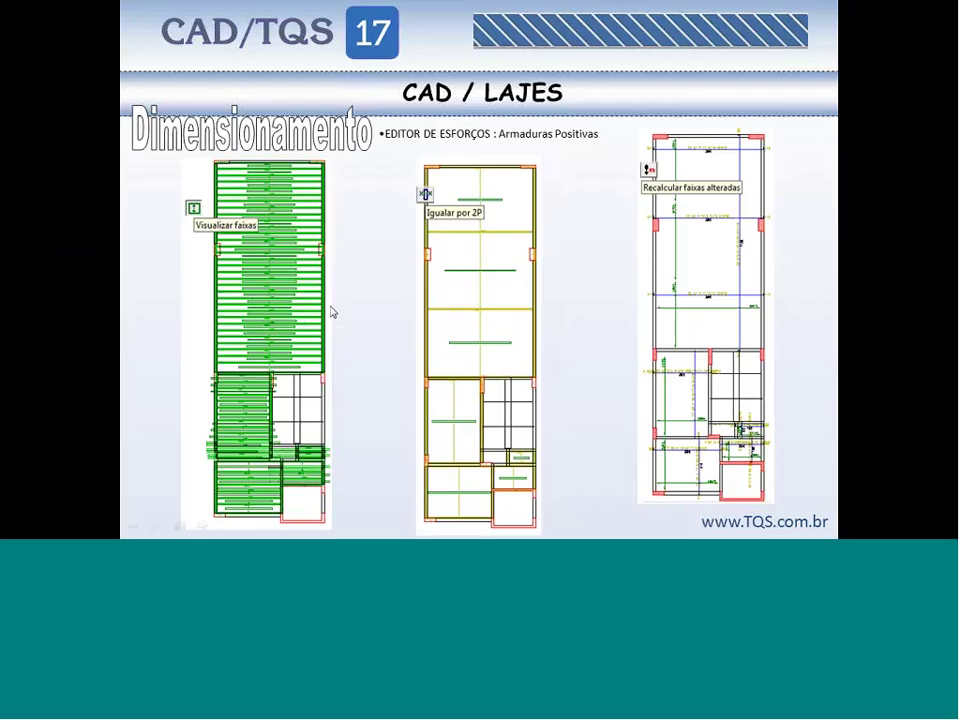
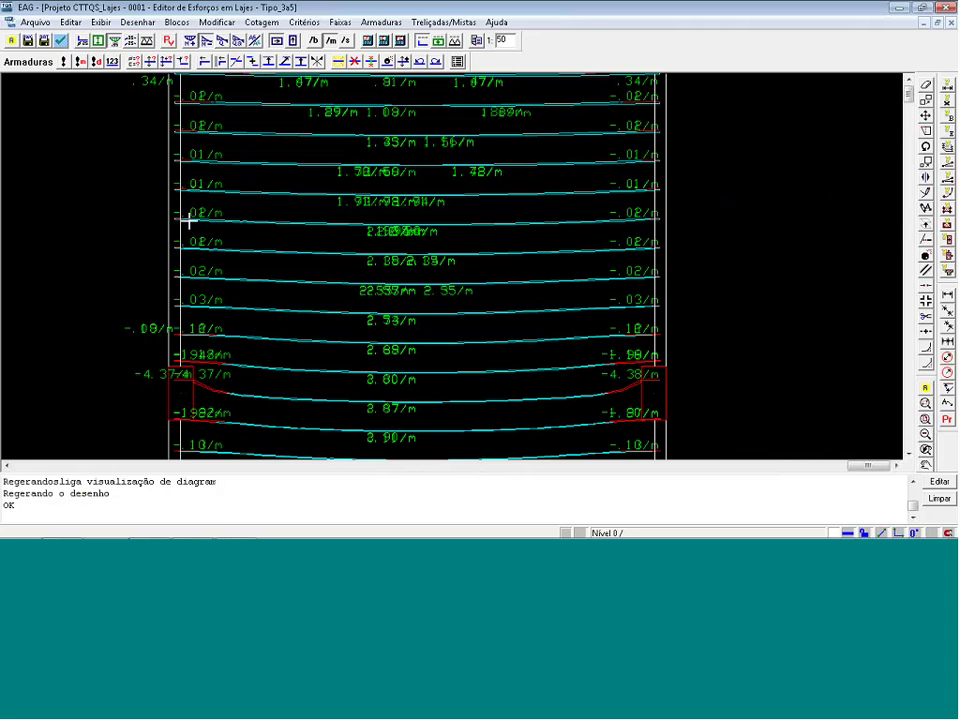
Examine the moment diagrams of the large slab, from its upper edge down to the peaks at the two side columns.
{"action": "scroll", "coordinate": [166, 375], "scroll_direction": "down", "scroll_amount": 3}
{"action": "scroll", "coordinate": [169, 167], "scroll_direction": "up", "scroll_amount": 3}
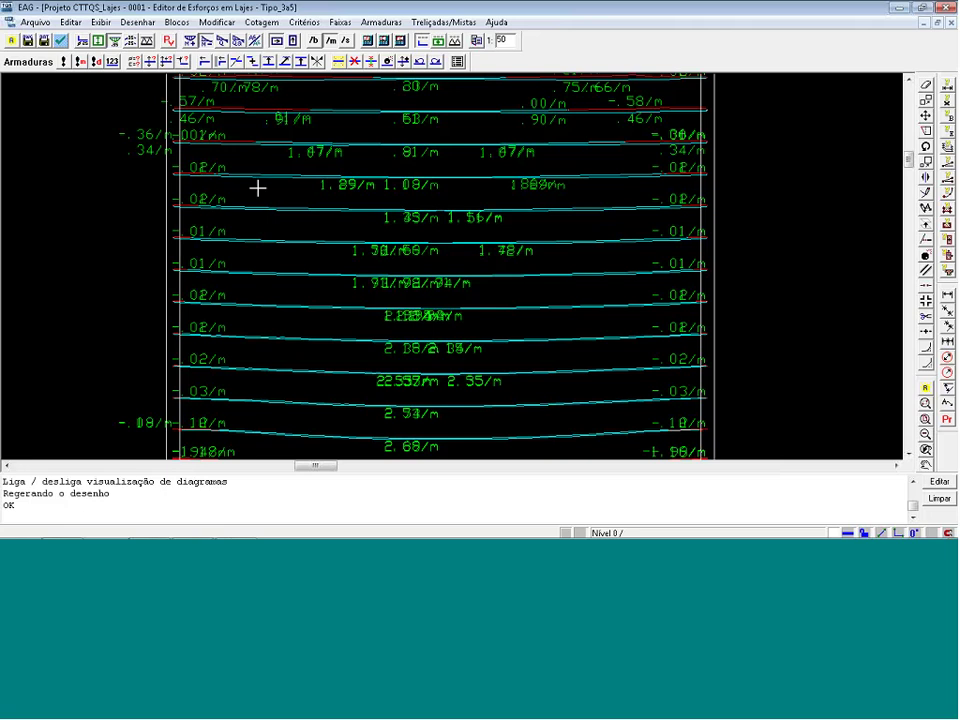
{"action": "scroll", "coordinate": [258, 187], "scroll_direction": "down", "scroll_amount": 2}
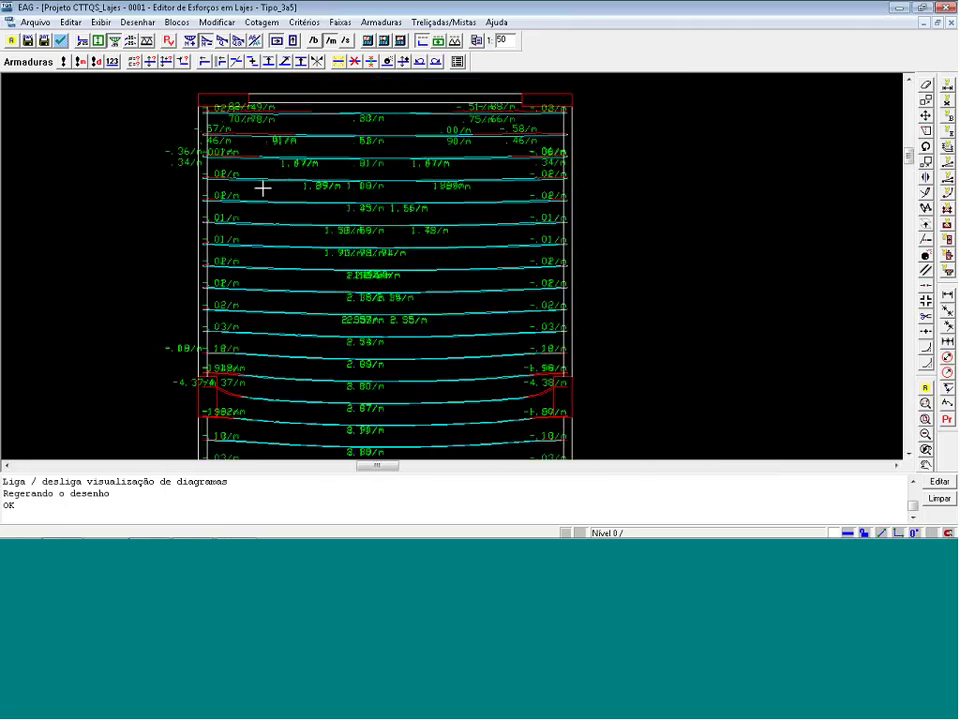
{"action": "scroll", "coordinate": [223, 187], "scroll_direction": "up", "scroll_amount": 1}
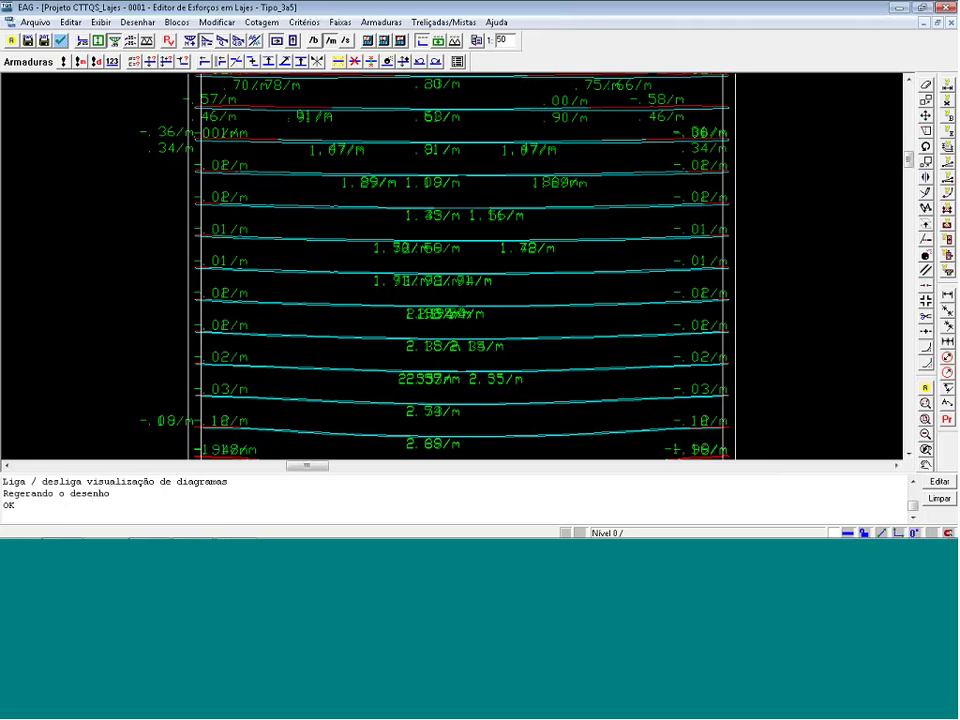
{"action": "scroll", "coordinate": [197, 302], "scroll_direction": "down", "scroll_amount": 1}
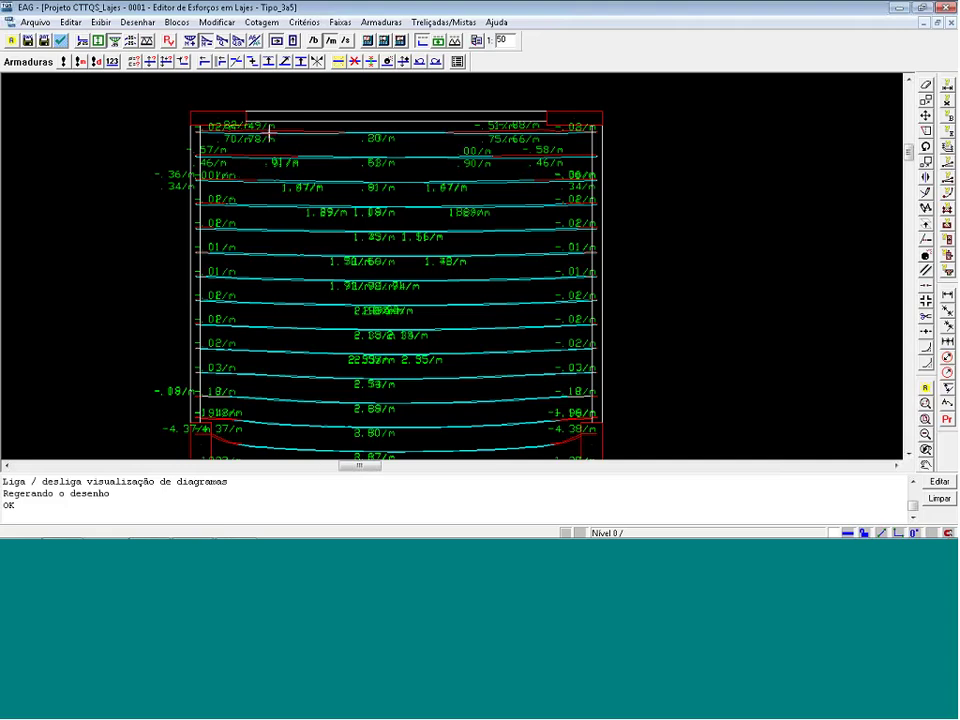
{"action": "scroll", "coordinate": [258, 145], "scroll_direction": "down", "scroll_amount": 2}
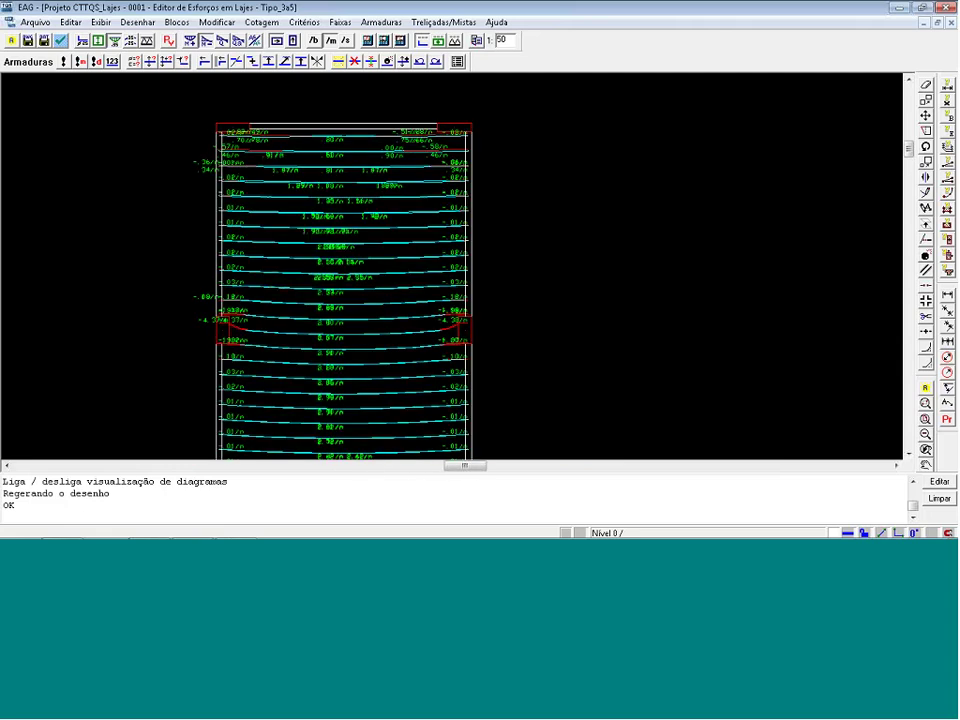
{"action": "scroll", "coordinate": [231, 347], "scroll_direction": "up", "scroll_amount": 2}
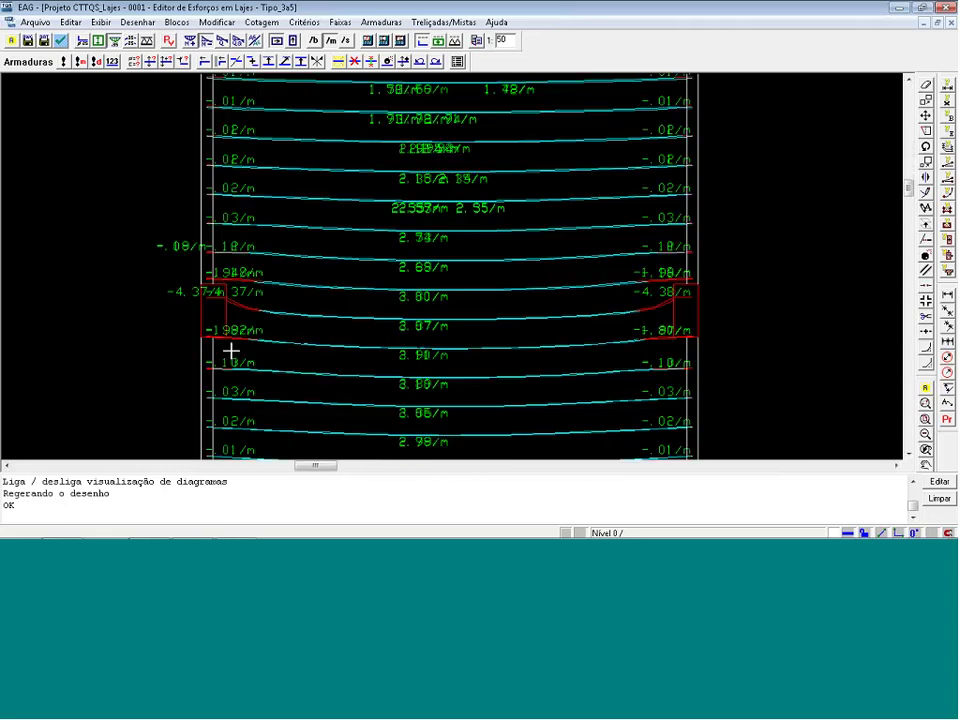
{"action": "scroll", "coordinate": [231, 350], "scroll_direction": "up", "scroll_amount": 1}
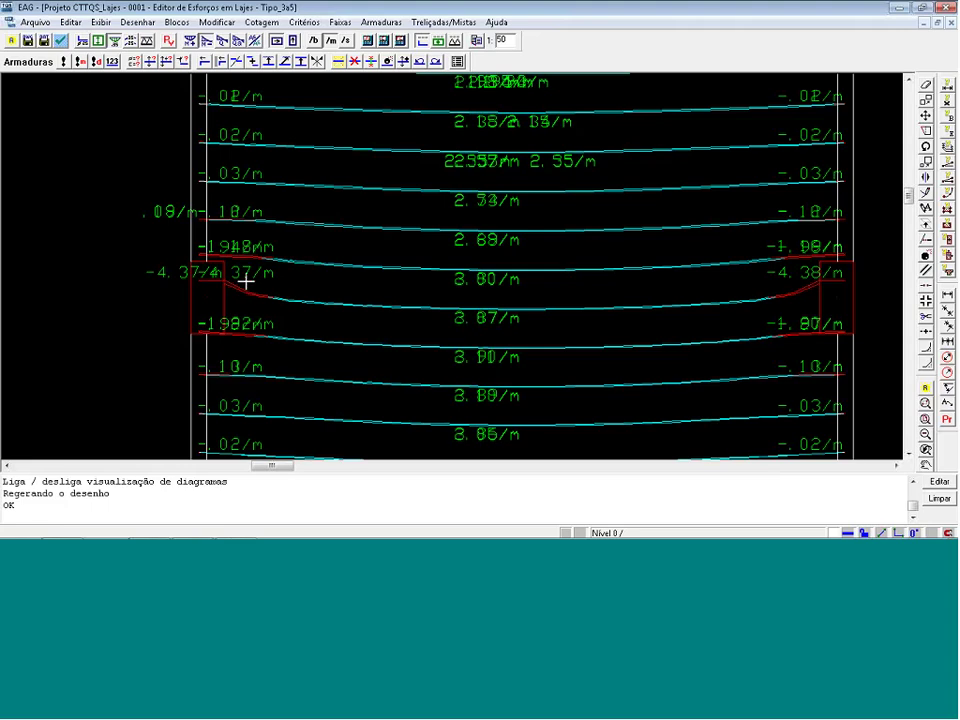
Separate the overlapping -4.37/m labels at the large slab's left column, and display the negative moment strips instead of the diagrams.
{"action": "left_click", "coordinate": [171, 278]}
{"action": "scroll", "coordinate": [169, 304], "scroll_direction": "up", "scroll_amount": 1}
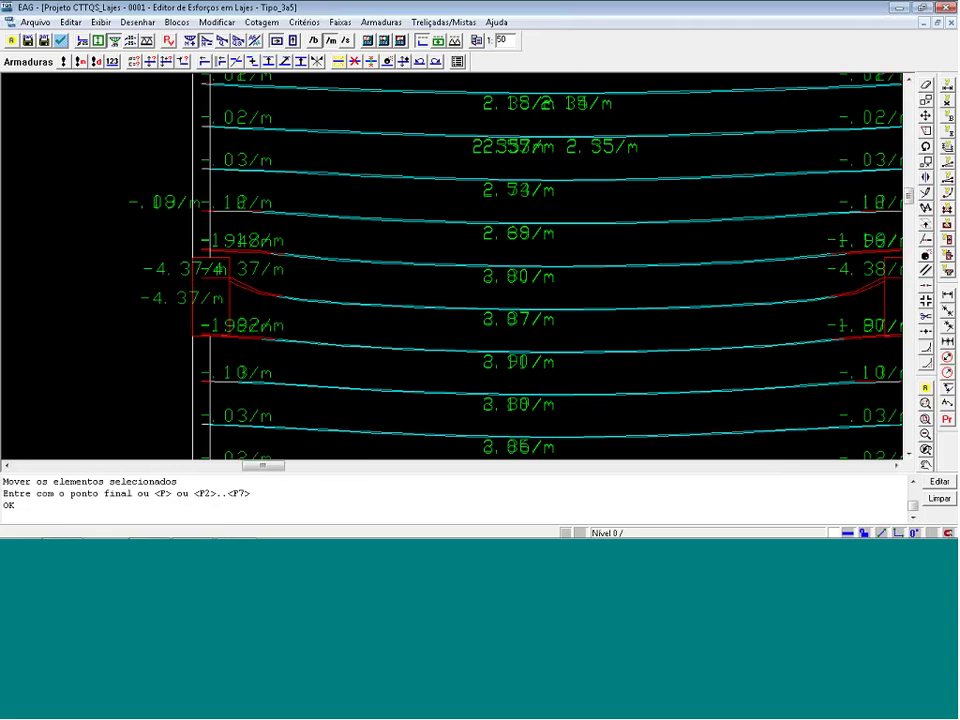
{"action": "left_click", "coordinate": [98, 40]}
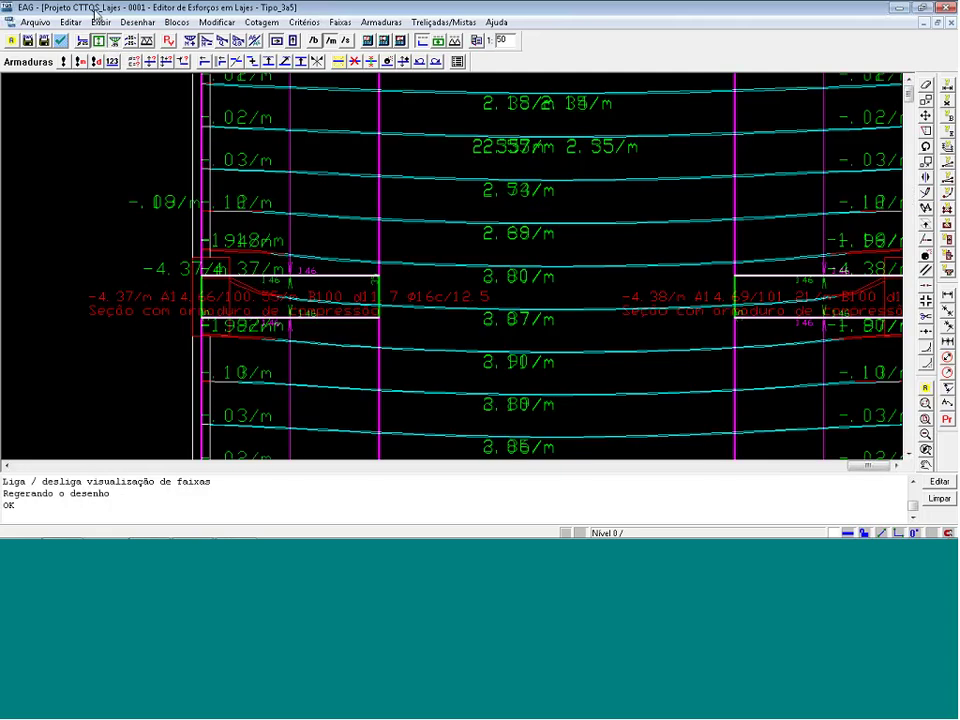
{"action": "left_click", "coordinate": [114, 40]}
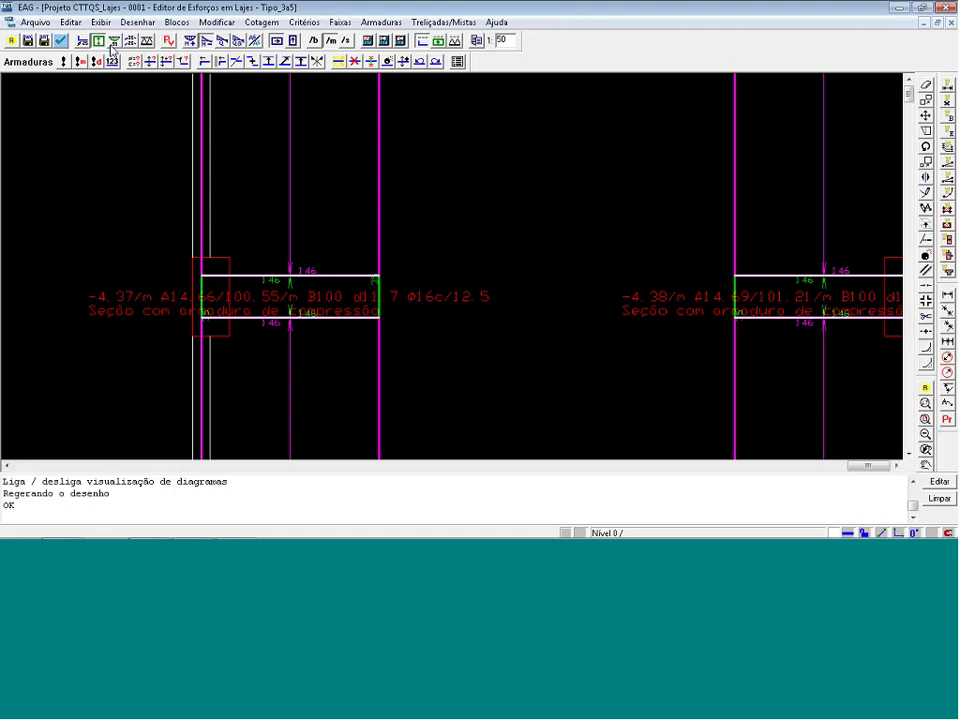
With the diagrams redisplayed, separate the overlapping -4.37/m, -1.22/m and -.94/m labels around the left column, and hide the diagrams again.
{"action": "left_click", "coordinate": [248, 262]}
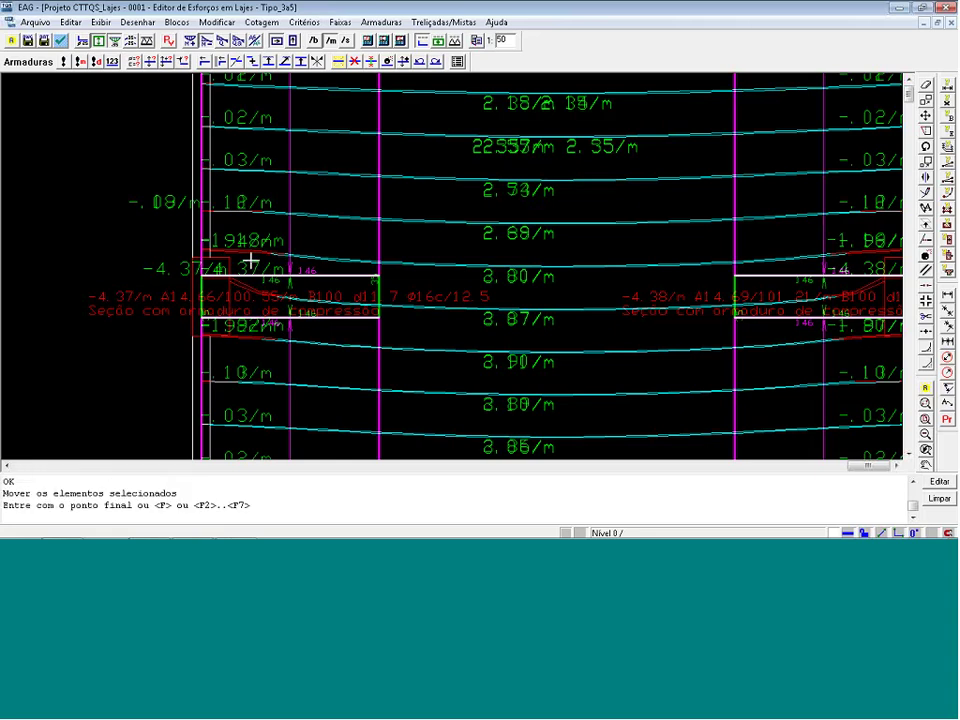
{"action": "scroll", "coordinate": [274, 283], "scroll_direction": "up", "scroll_amount": 2}
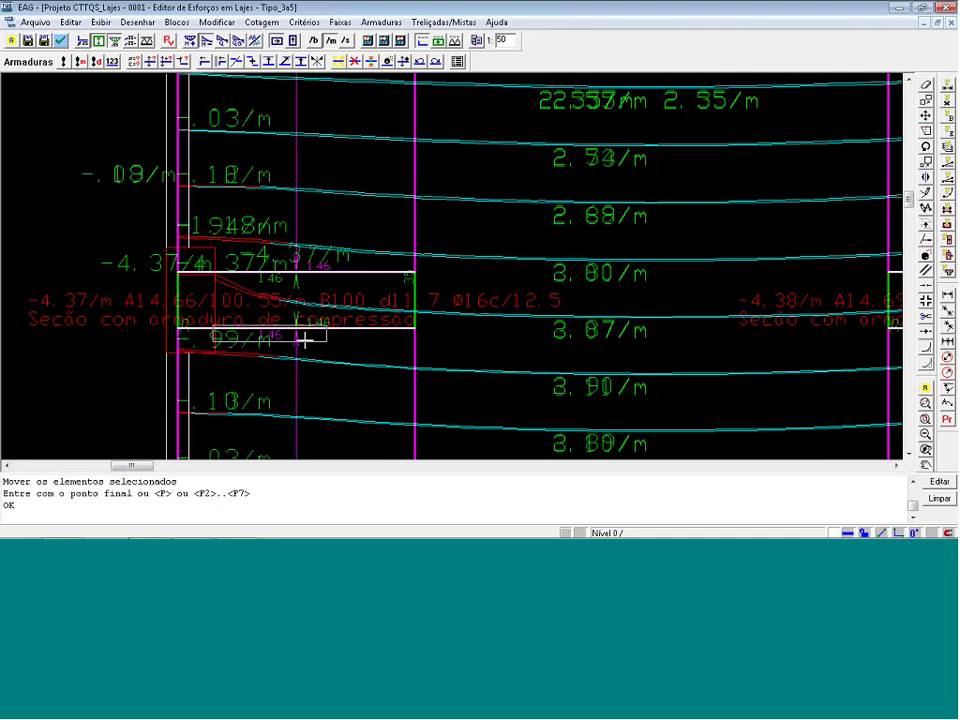
{"action": "left_click", "coordinate": [254, 381]}
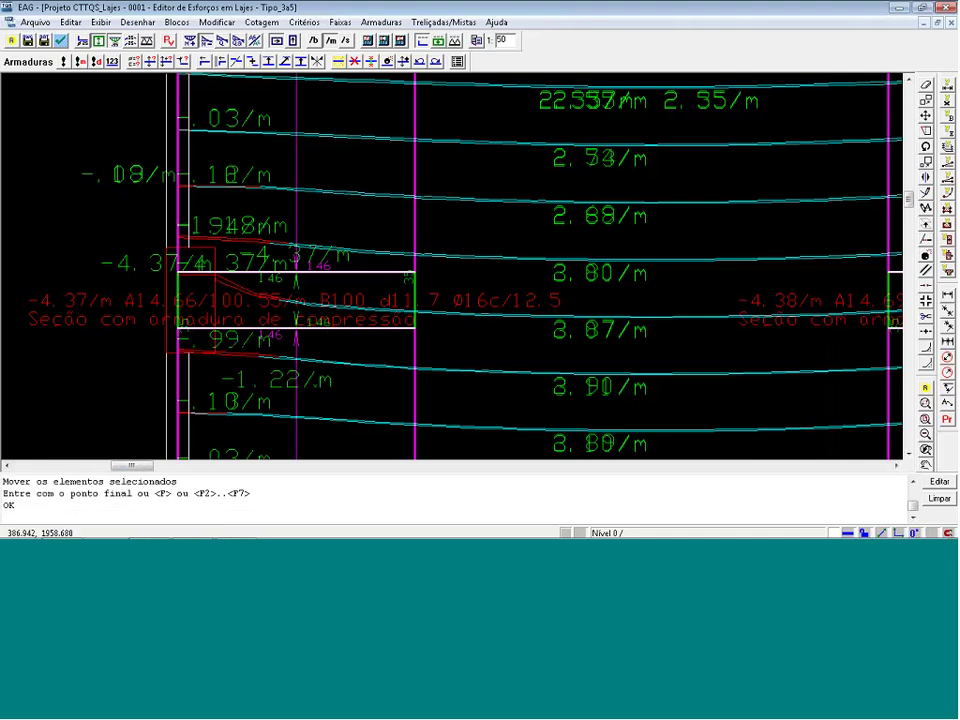
{"action": "left_click", "coordinate": [309, 381]}
{"action": "left_click", "coordinate": [300, 218]}
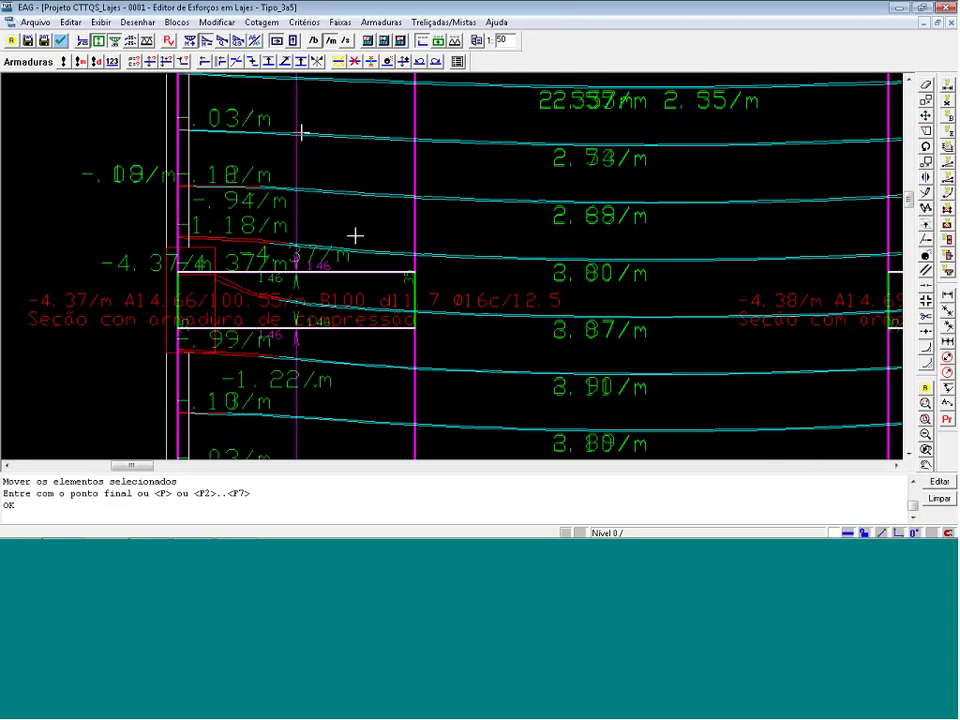
{"action": "scroll", "coordinate": [170, 158], "scroll_direction": "down", "scroll_amount": 4}
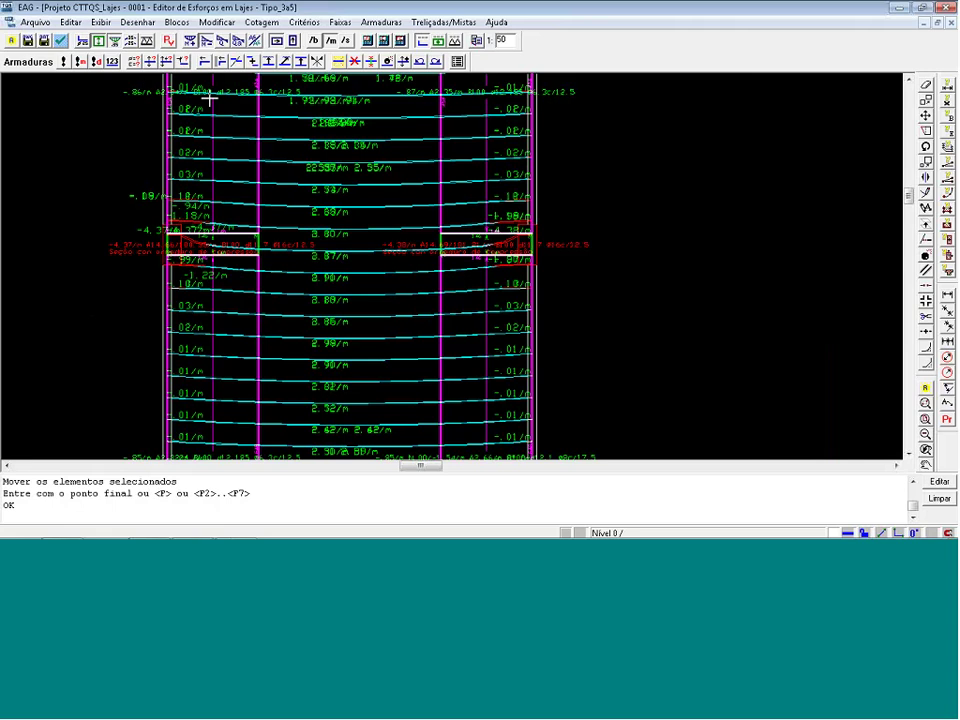
{"action": "left_click", "coordinate": [113, 42]}
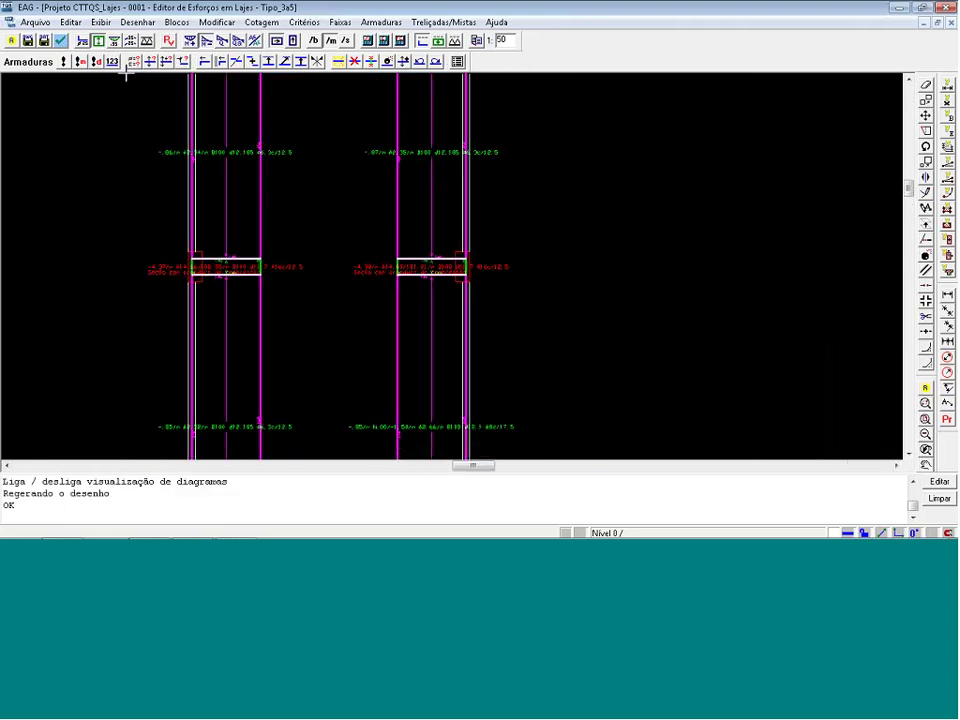
Delete the two short negative moment strips located over the large slab's left and right side columns.
{"action": "left_click", "coordinate": [133, 61]}
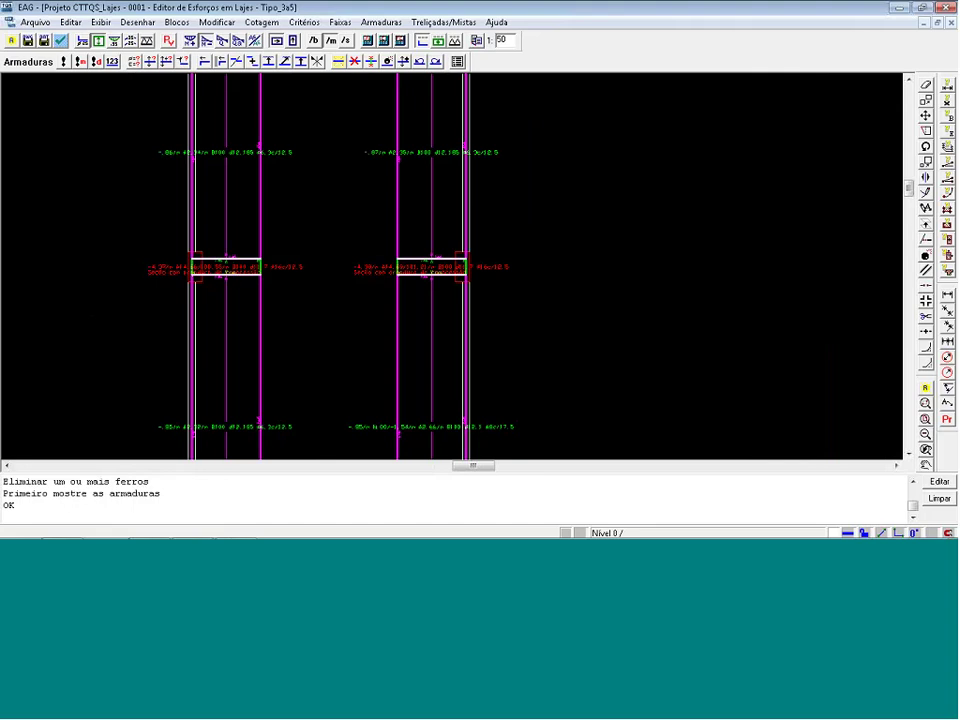
{"action": "left_click", "coordinate": [435, 42]}
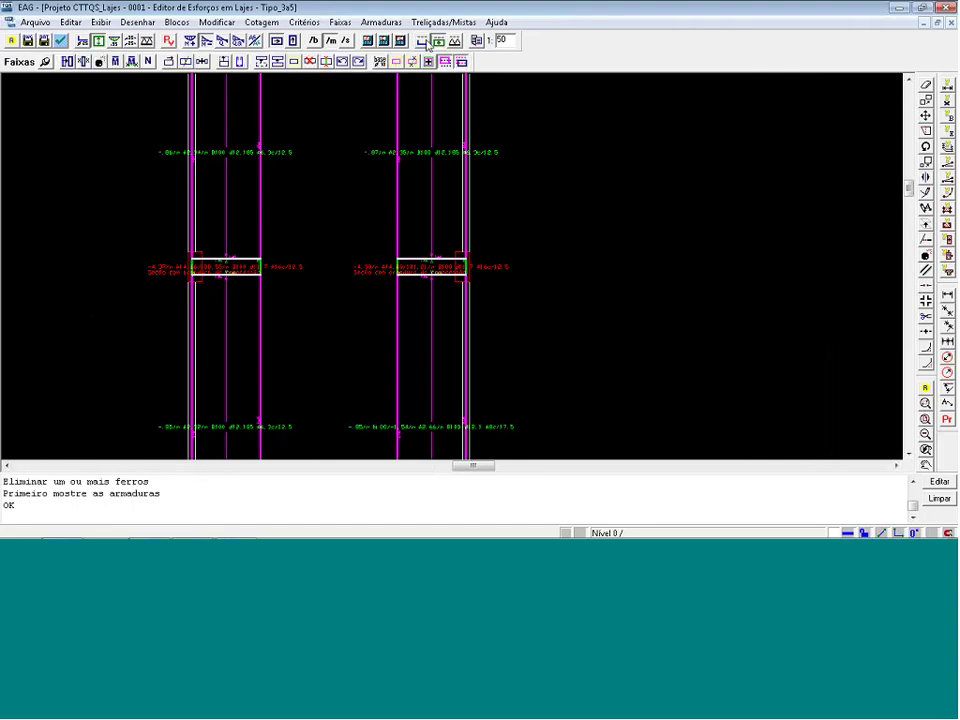
{"action": "left_click", "coordinate": [309, 62]}
{"action": "left_click", "coordinate": [236, 270]}
{"action": "left_click", "coordinate": [414, 270]}
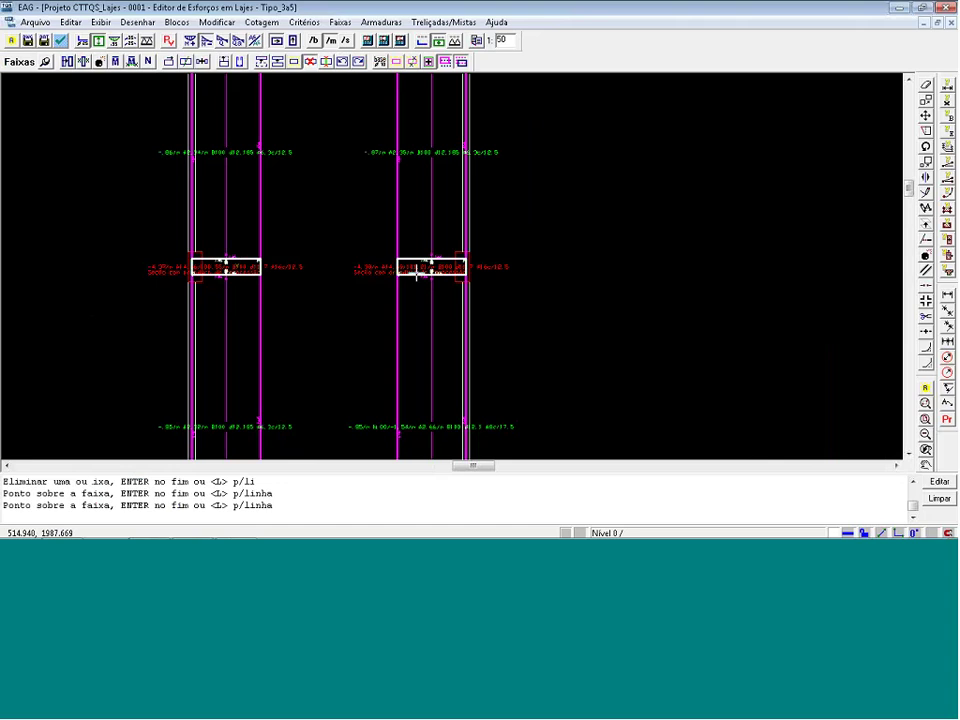
{"action": "key", "text": "Return"}
Separate the equalised -.86/m and -.87/m strips along the side edges above the columns into their individual strips.
{"action": "scroll", "coordinate": [320, 343], "scroll_direction": "down", "scroll_amount": 4}
{"action": "scroll", "coordinate": [290, 215], "scroll_direction": "up", "scroll_amount": 2}
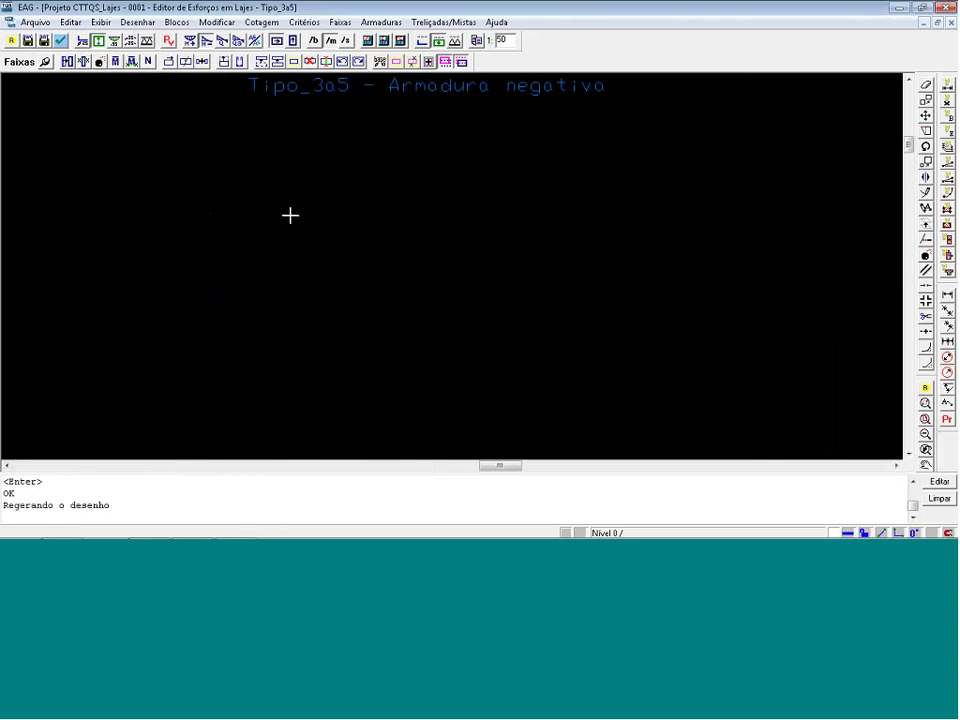
{"action": "scroll", "coordinate": [290, 215], "scroll_direction": "up", "scroll_amount": 2}
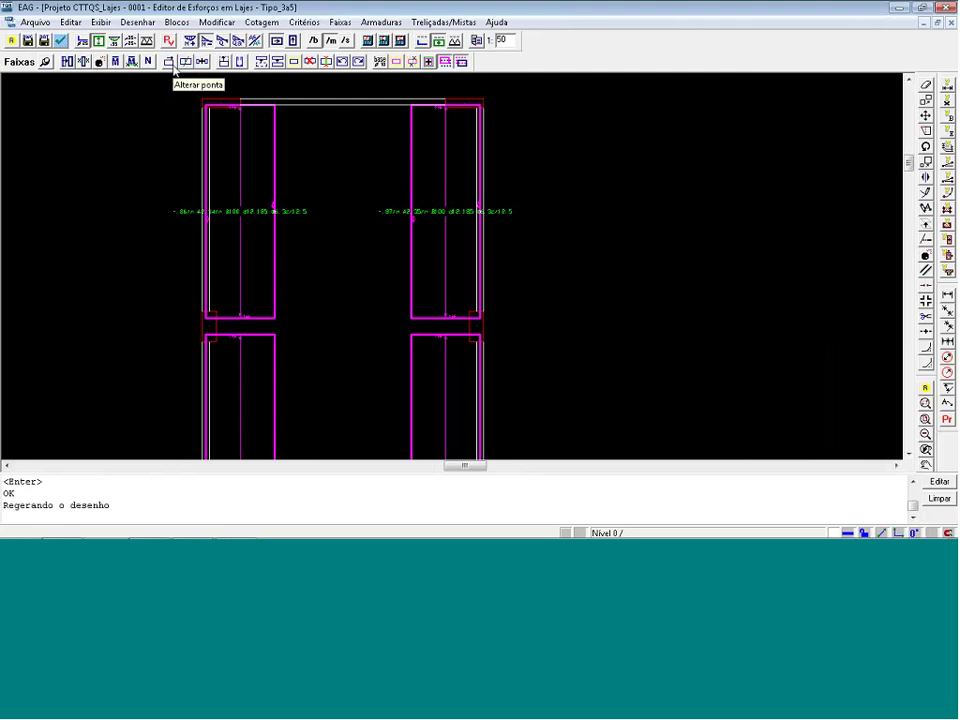
{"action": "left_click", "coordinate": [99, 62]}
{"action": "left_click", "coordinate": [257, 209]}
{"action": "key", "text": "Return"}
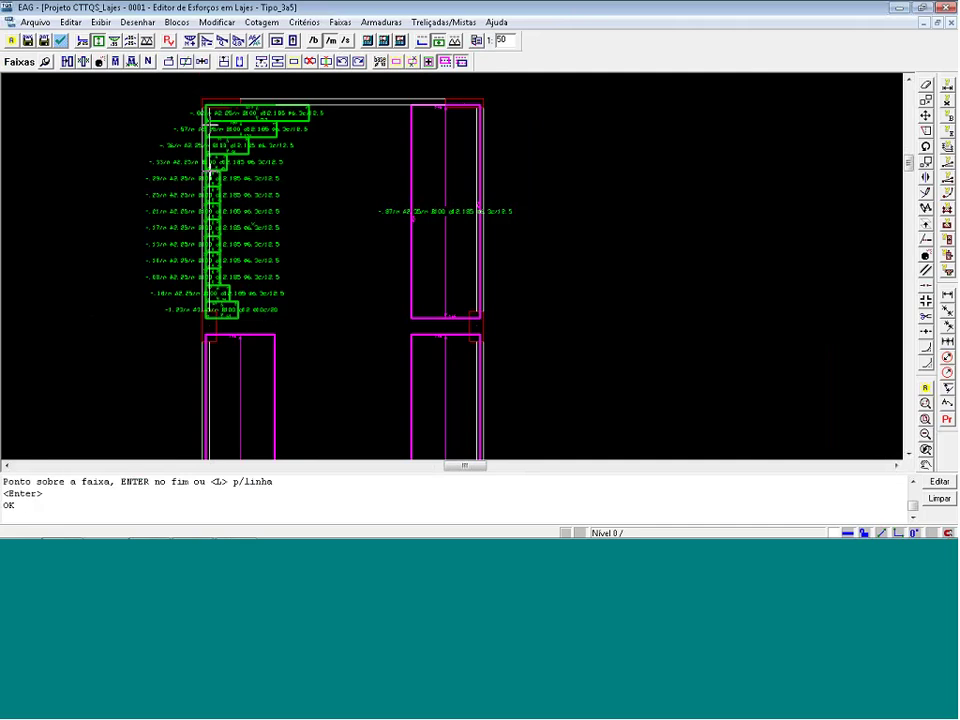
{"action": "left_click", "coordinate": [444, 189]}
{"action": "key", "text": "Return"}
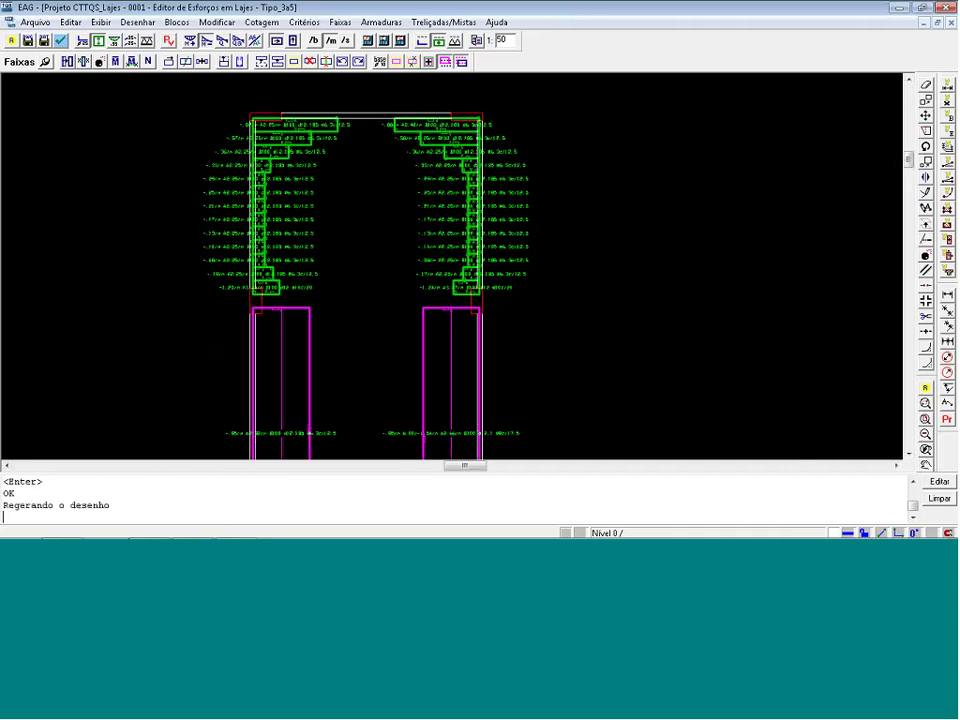
Try to equalise the three uppermost left strips using the -.57/m strip's moment, and undo it.
{"action": "scroll", "coordinate": [257, 138], "scroll_direction": "up", "scroll_amount": 3}
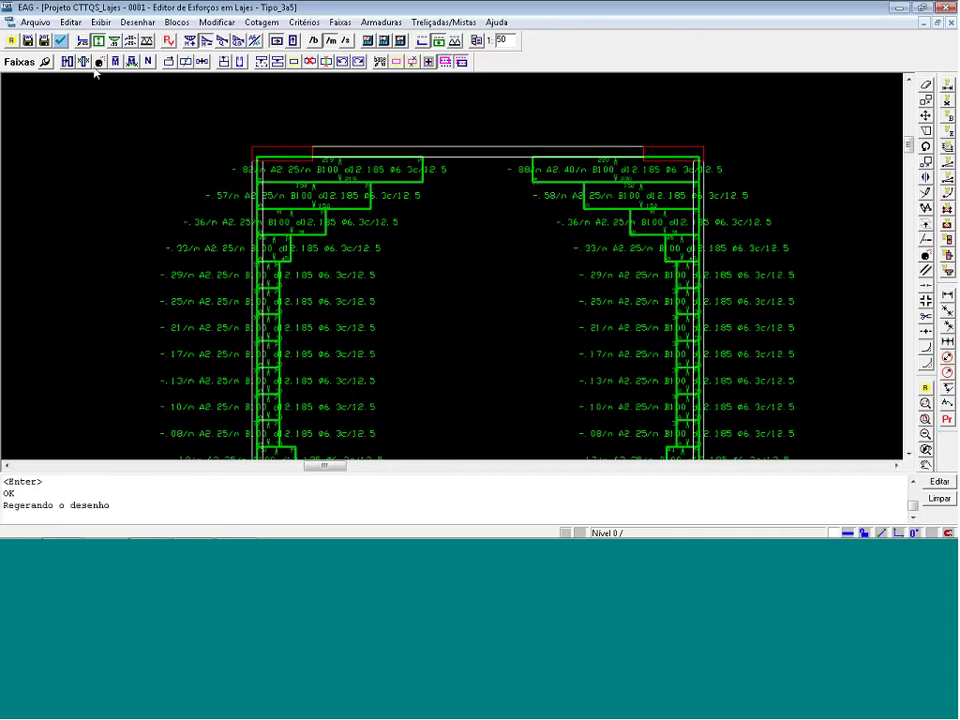
{"action": "left_click", "coordinate": [98, 62]}
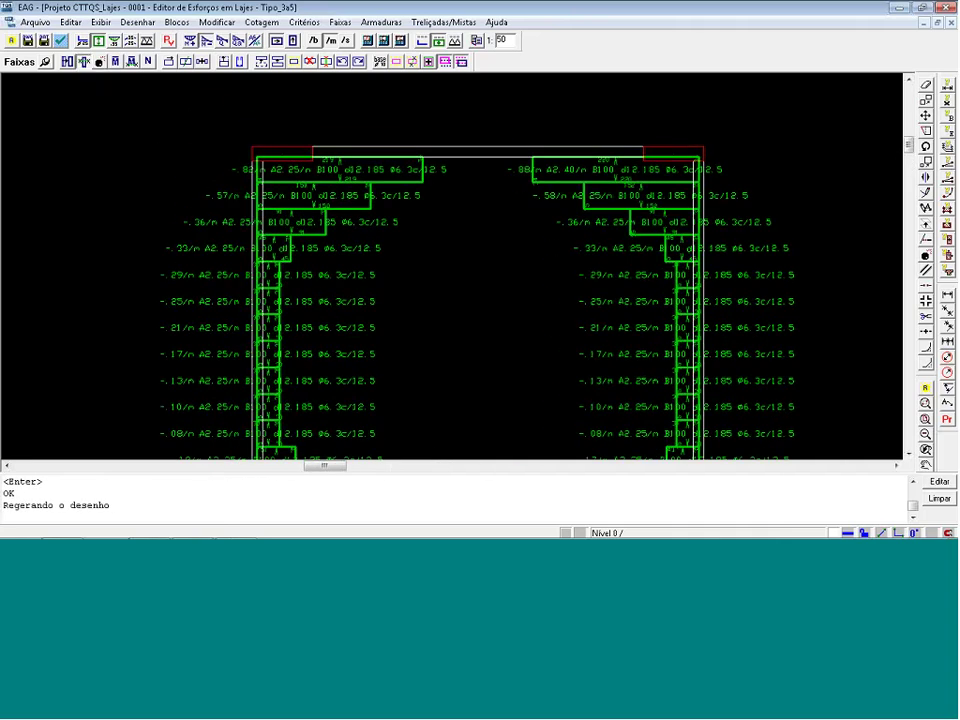
{"action": "left_click", "coordinate": [330, 195]}
{"action": "key", "text": "Return"}
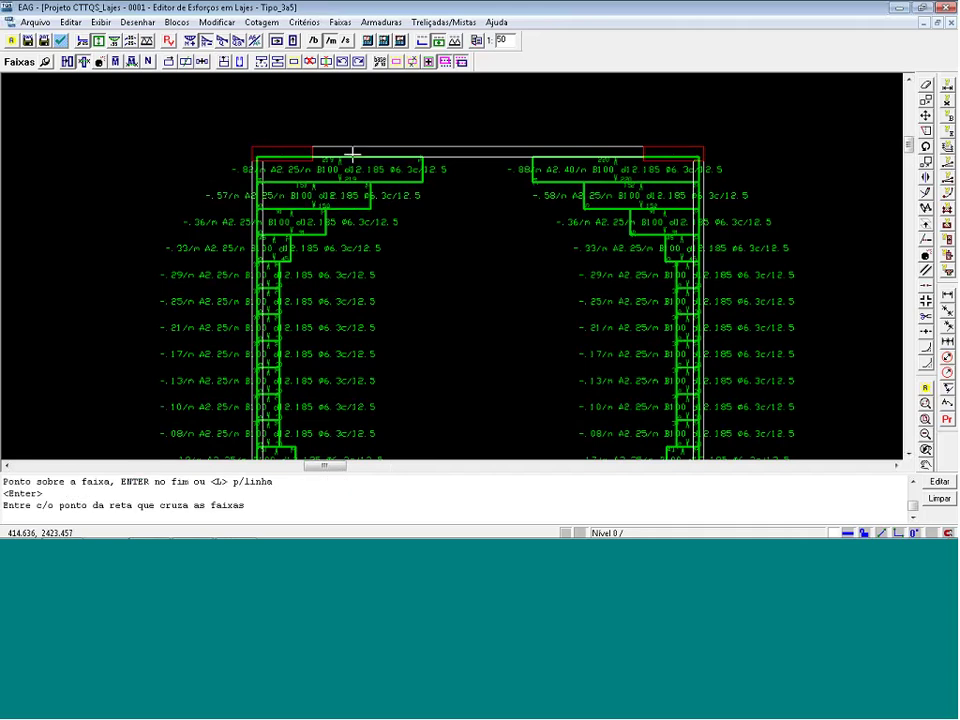
{"action": "left_click", "coordinate": [349, 154]}
{"action": "left_click", "coordinate": [300, 228]}
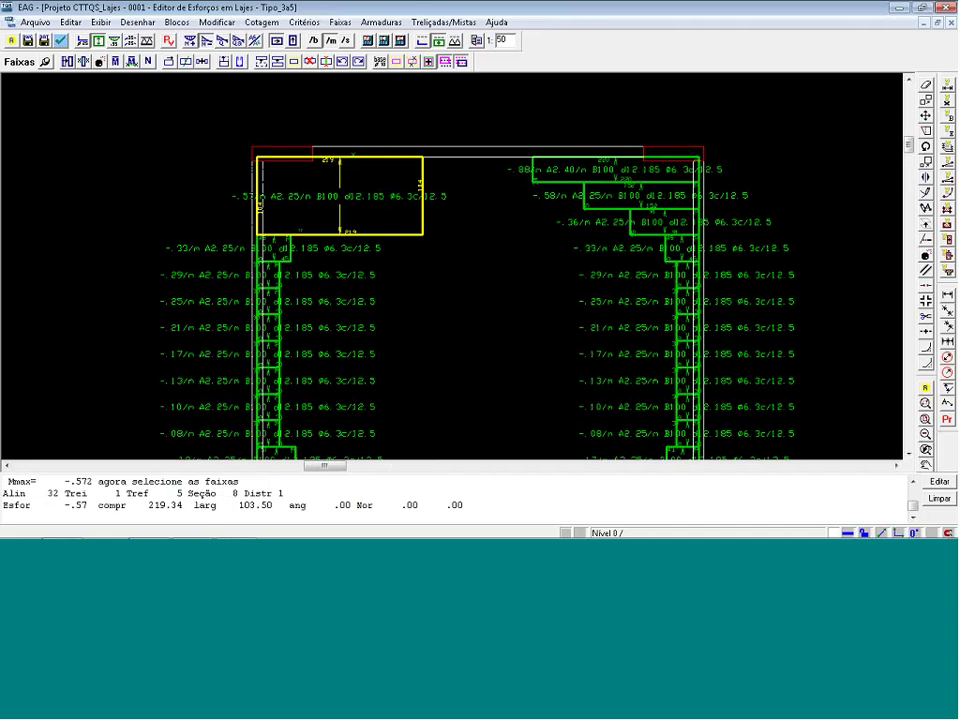
{"action": "key", "text": "ctrl+z"}
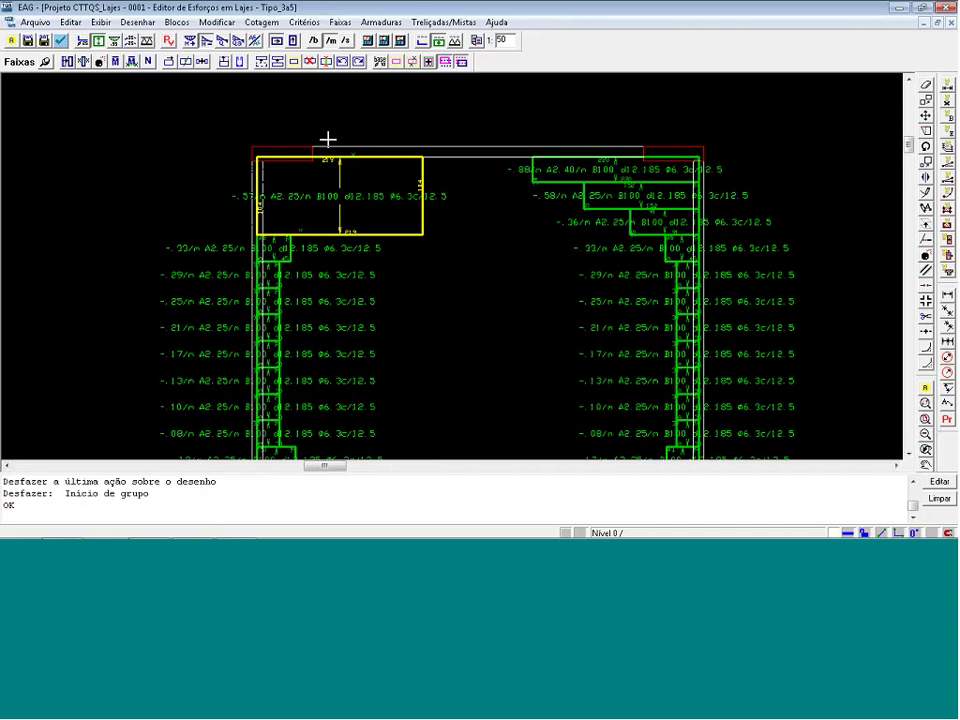
Shorten the uppermost left -.82/m strip to about 150, in line with the end of the -.57/m strip below.
{"action": "left_click", "coordinate": [169, 62]}
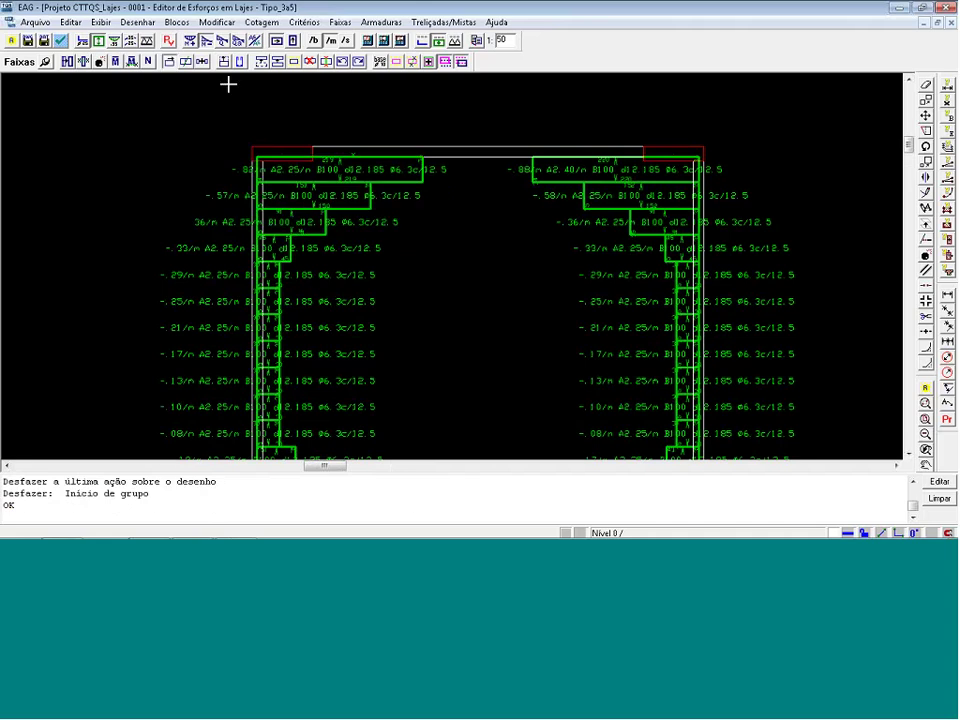
{"action": "left_click", "coordinate": [371, 168]}
{"action": "key", "text": "Return"}
{"action": "left_click", "coordinate": [371, 180]}
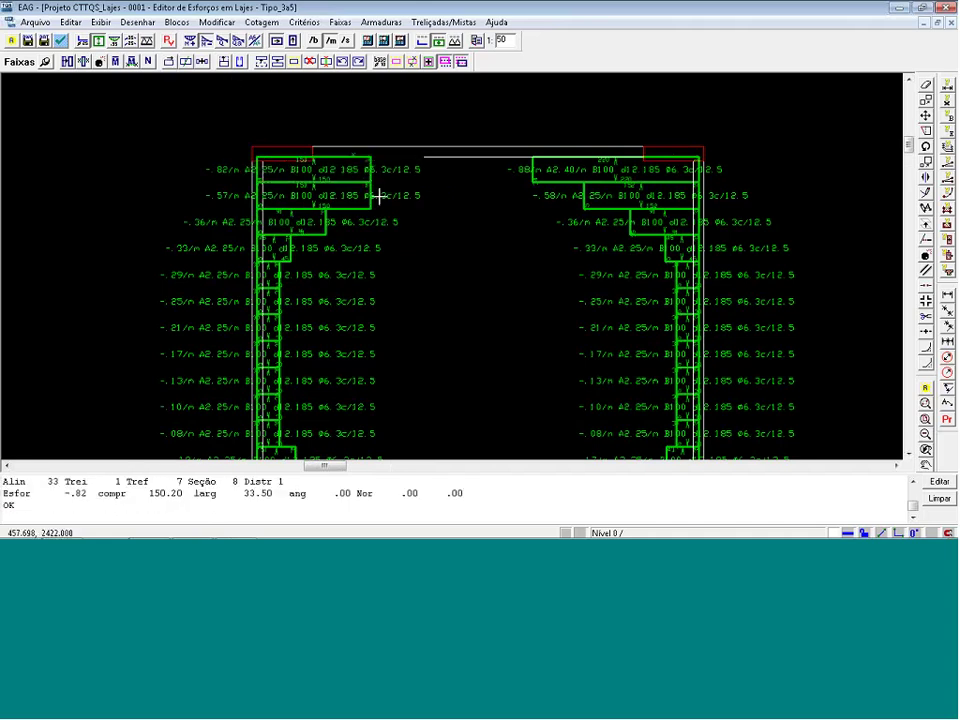
Equalise the three uppermost left strips, from -.82/m to -.36/m, with the -.57/m moment.
{"action": "left_click", "coordinate": [84, 62]}
{"action": "left_click", "coordinate": [291, 196]}
{"action": "key", "text": "Return"}
{"action": "left_click", "coordinate": [330, 157]}
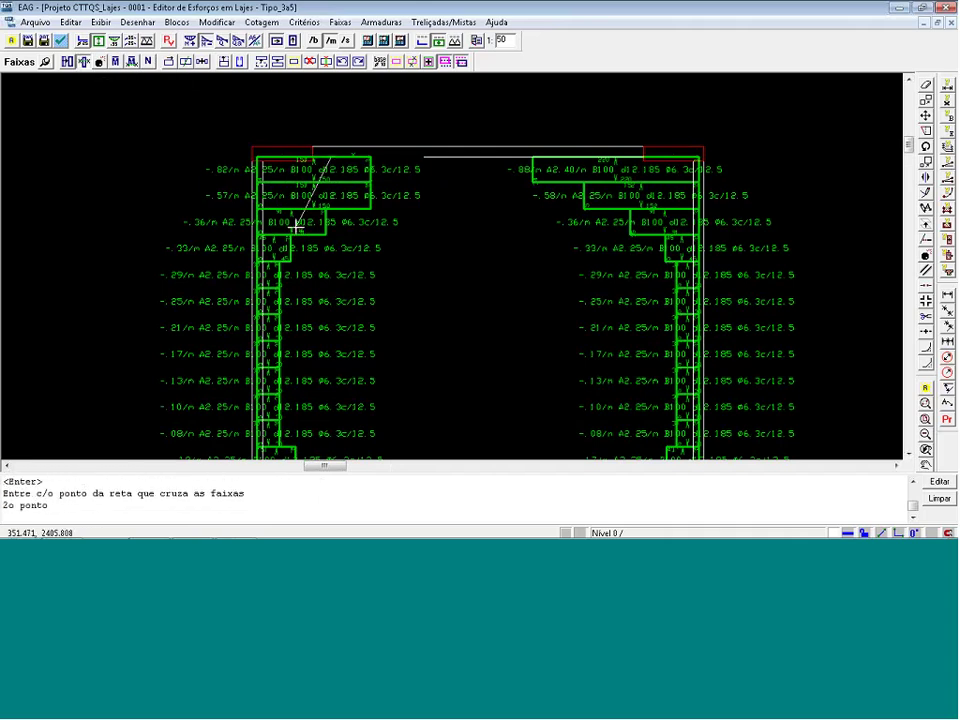
{"action": "left_click", "coordinate": [295, 229]}
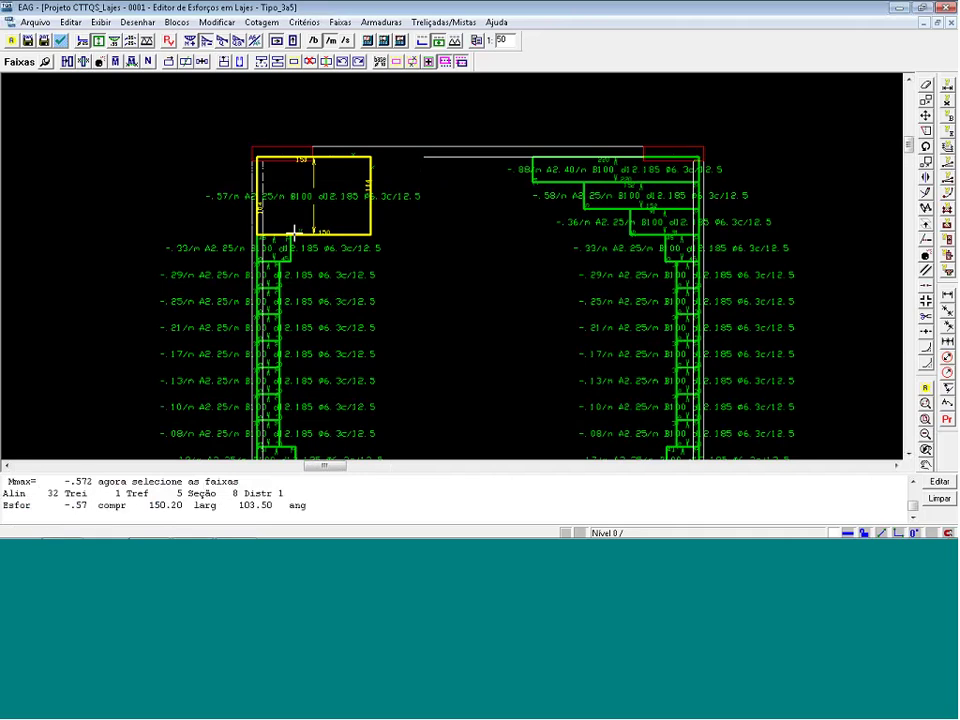
Shorten the uppermost right -.88/m strip to about 152, in line with the end of the -.58/m strip below.
{"action": "scroll", "coordinate": [223, 191], "scroll_direction": "down", "scroll_amount": 1}
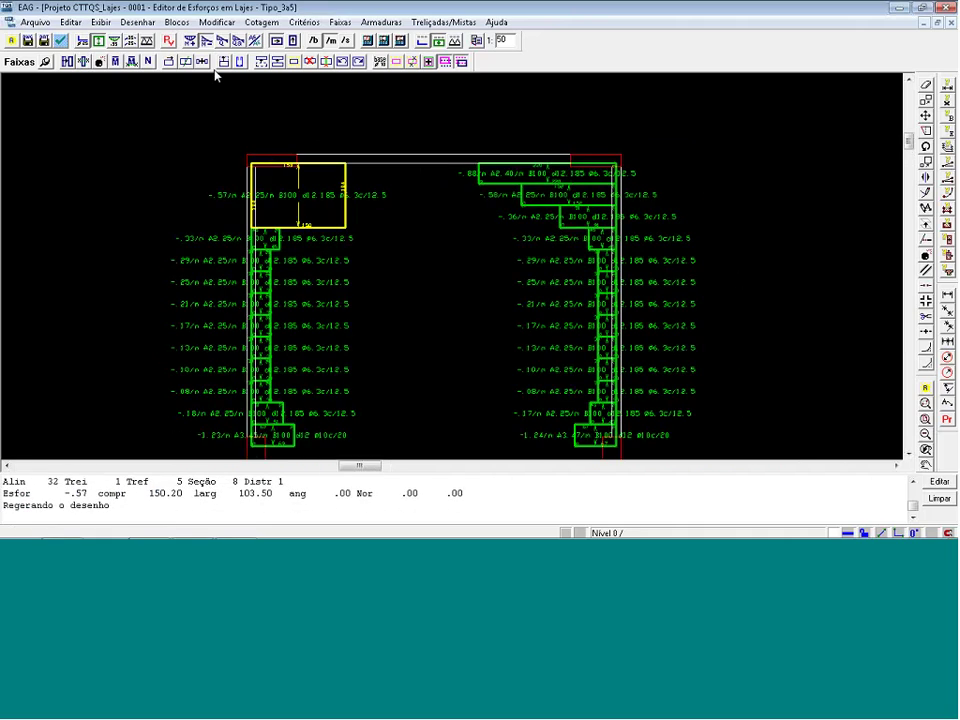
{"action": "left_click", "coordinate": [166, 61]}
{"action": "left_click", "coordinate": [473, 190]}
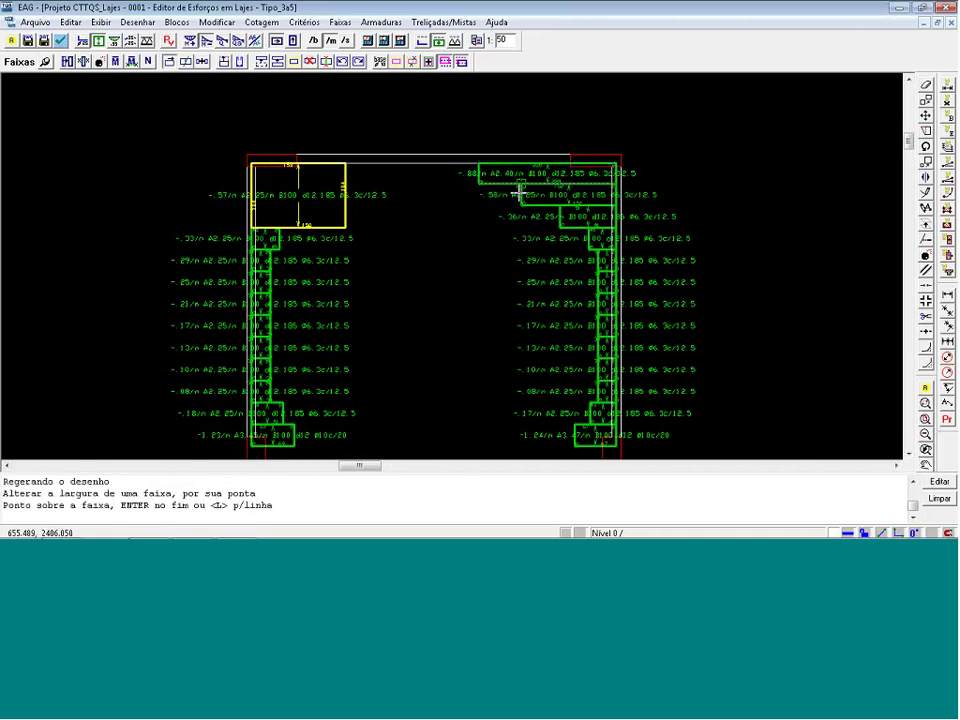
{"action": "left_click", "coordinate": [551, 205]}
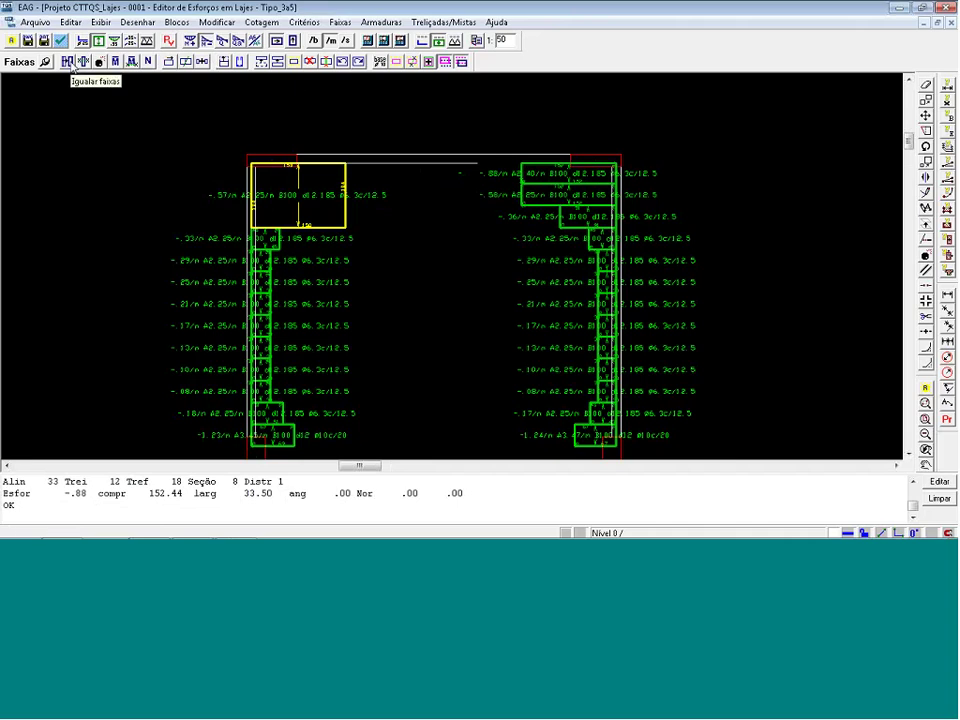
Equalise the three uppermost right strips, from -.88/m to -.36/m, with the -.58/m moment.
{"action": "left_click", "coordinate": [80, 62]}
{"action": "left_click", "coordinate": [553, 195]}
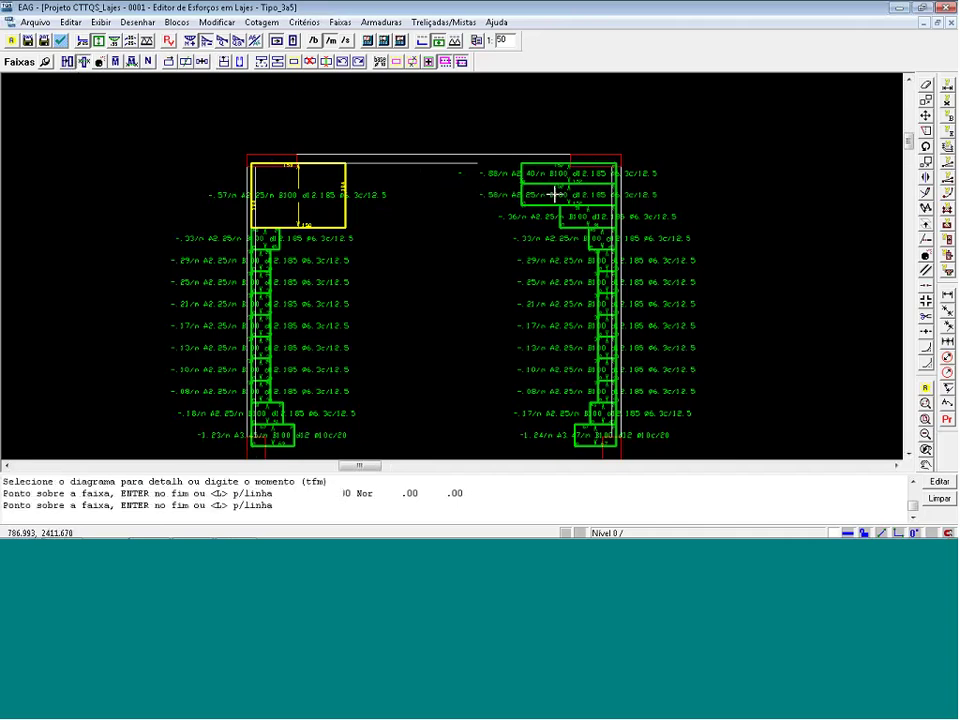
{"action": "key", "text": "Return"}
{"action": "left_click", "coordinate": [553, 162]}
{"action": "left_click", "coordinate": [594, 229]}
{"action": "scroll", "coordinate": [611, 198], "scroll_direction": "down", "scroll_amount": 1}
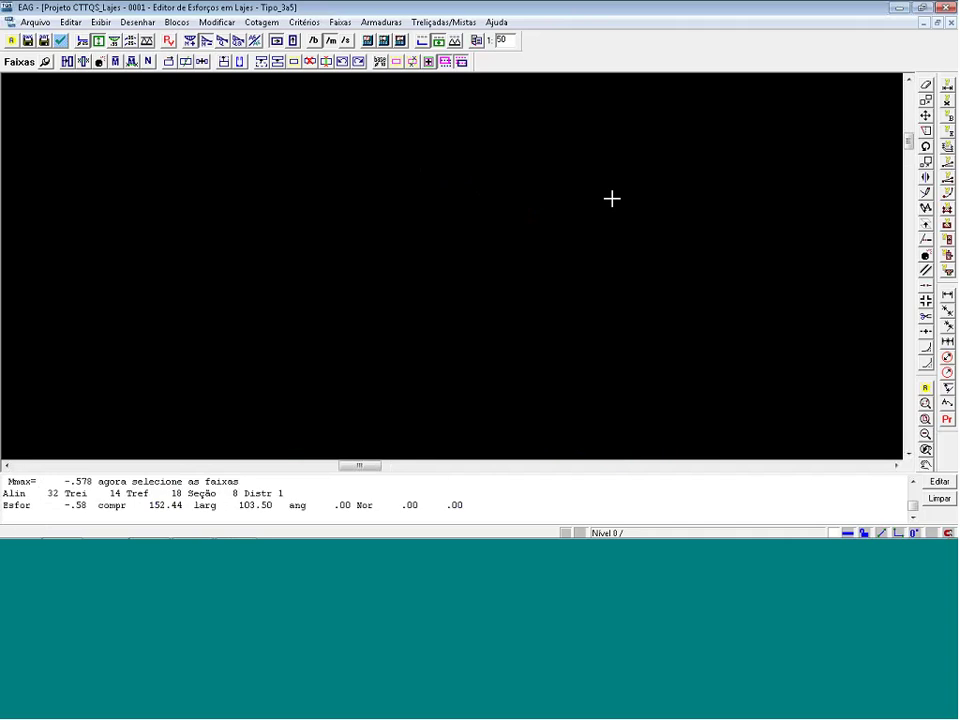
{"action": "scroll", "coordinate": [621, 229], "scroll_direction": "up", "scroll_amount": 2}
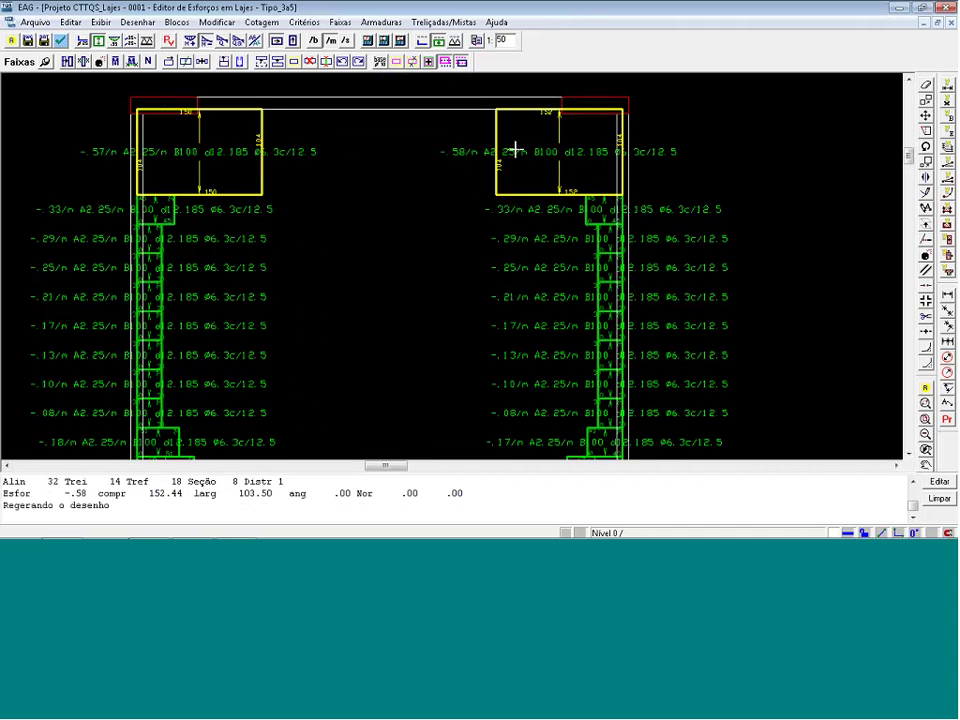
{"action": "mouse_move", "coordinate": [514, 142]}
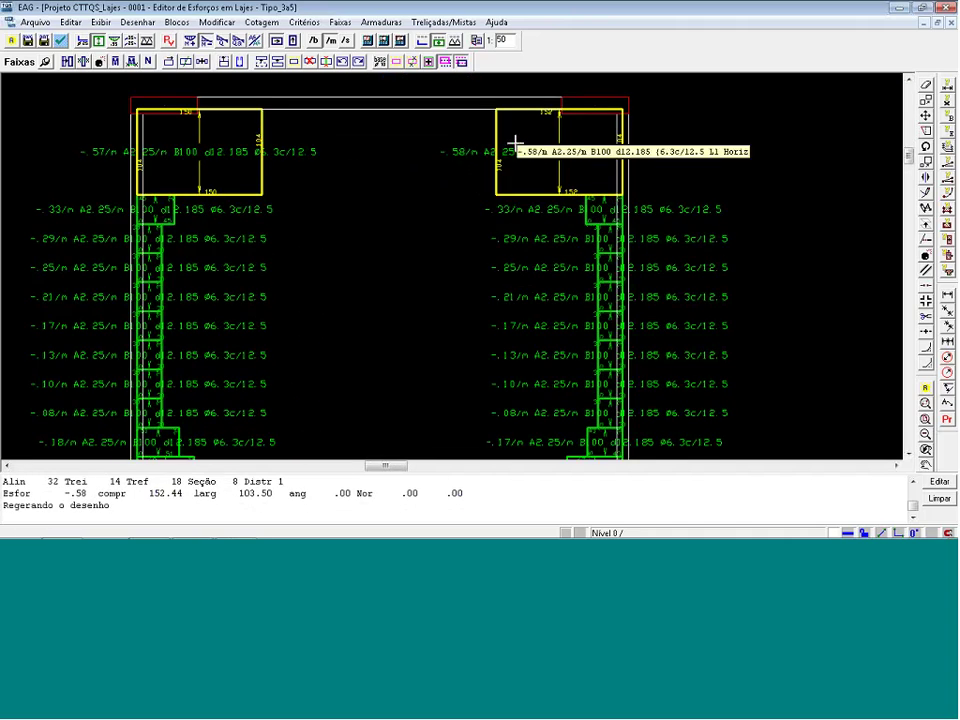
Equalise the left strips from -.33/m down to -.18/m with the -.17/m moment.
{"action": "scroll", "coordinate": [514, 142], "scroll_direction": "down", "scroll_amount": 1}
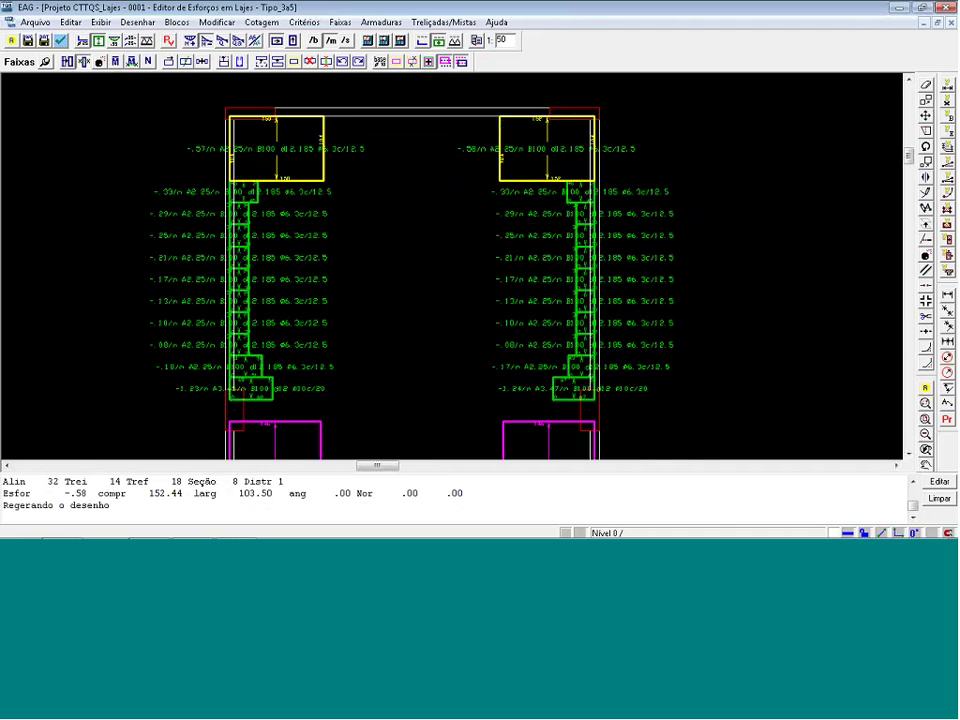
{"action": "left_click", "coordinate": [84, 62]}
{"action": "left_click", "coordinate": [243, 273]}
{"action": "key", "text": "Return"}
{"action": "left_click", "coordinate": [243, 190]}
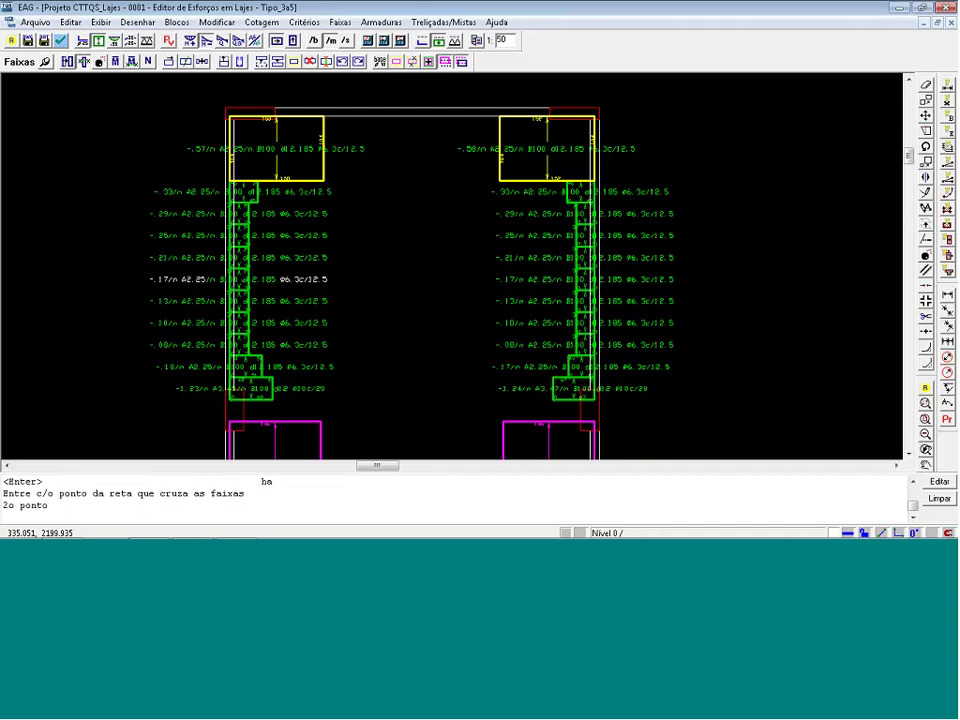
{"action": "left_click", "coordinate": [242, 379]}
Equalise the right strips from -.33/m down to the -.17/m strip above the column strip, using the middle -.17/m moment.
{"action": "key", "text": "Return"}
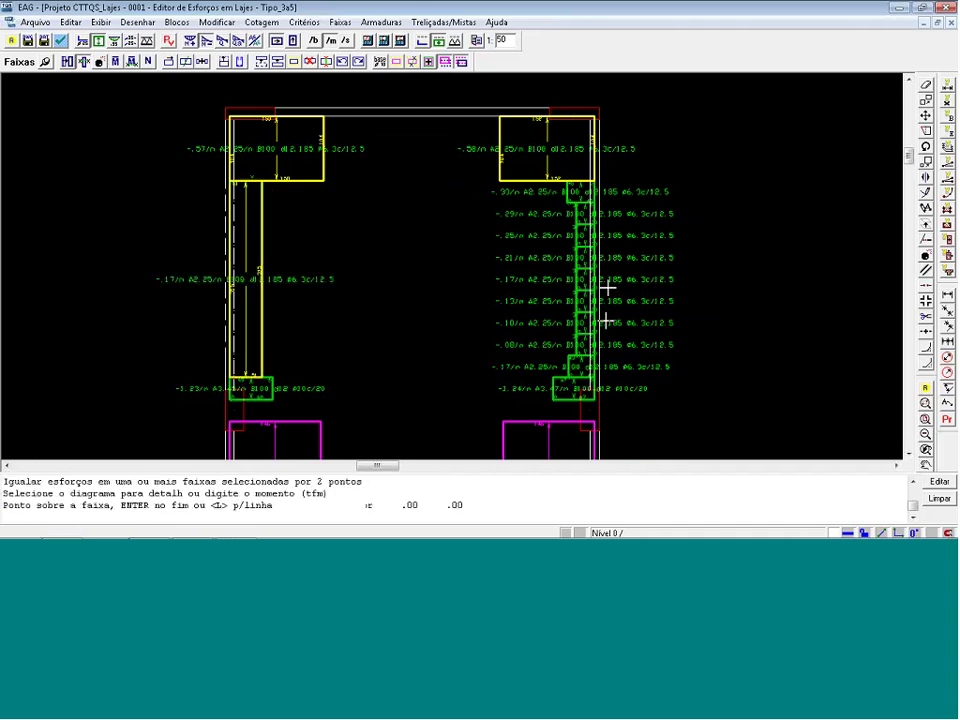
{"action": "left_click", "coordinate": [584, 279]}
{"action": "key", "text": "Return"}
{"action": "left_click", "coordinate": [582, 184]}
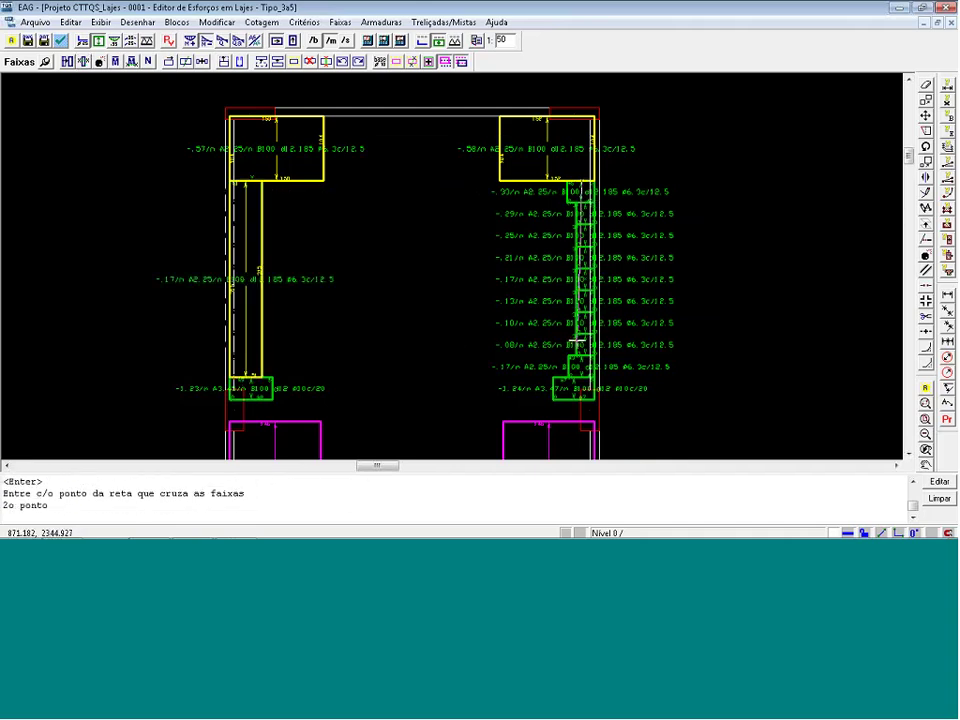
{"action": "left_click", "coordinate": [577, 380]}
Separate the two equalised strips along the side edges below the columns into their individual strips.
{"action": "scroll", "coordinate": [557, 440], "scroll_direction": "up", "scroll_amount": 1}
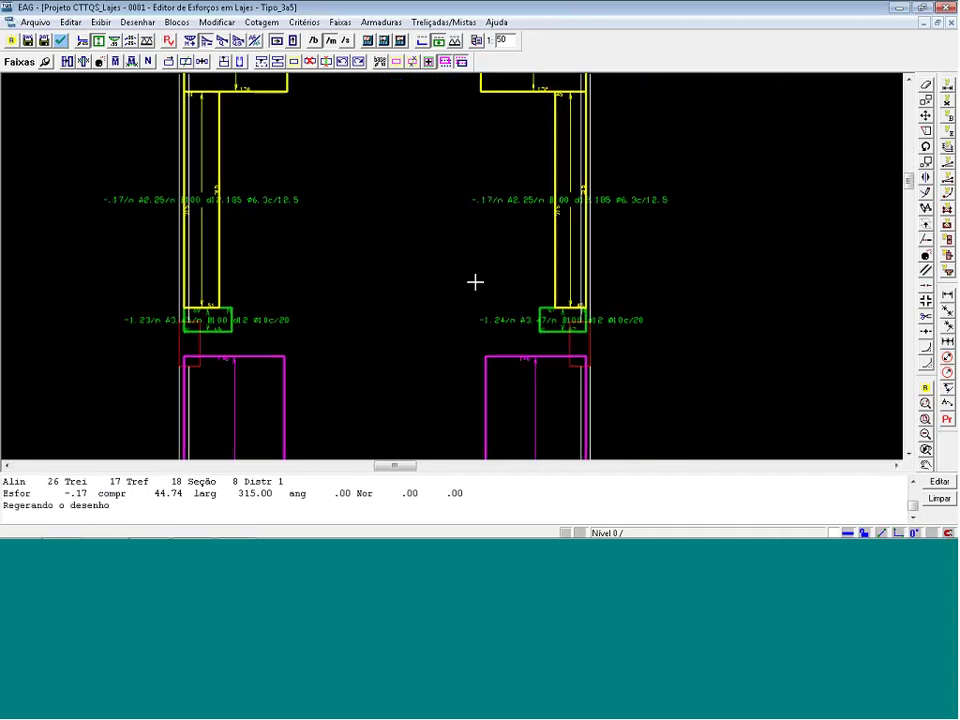
{"action": "scroll", "coordinate": [458, 250], "scroll_direction": "down", "scroll_amount": 4}
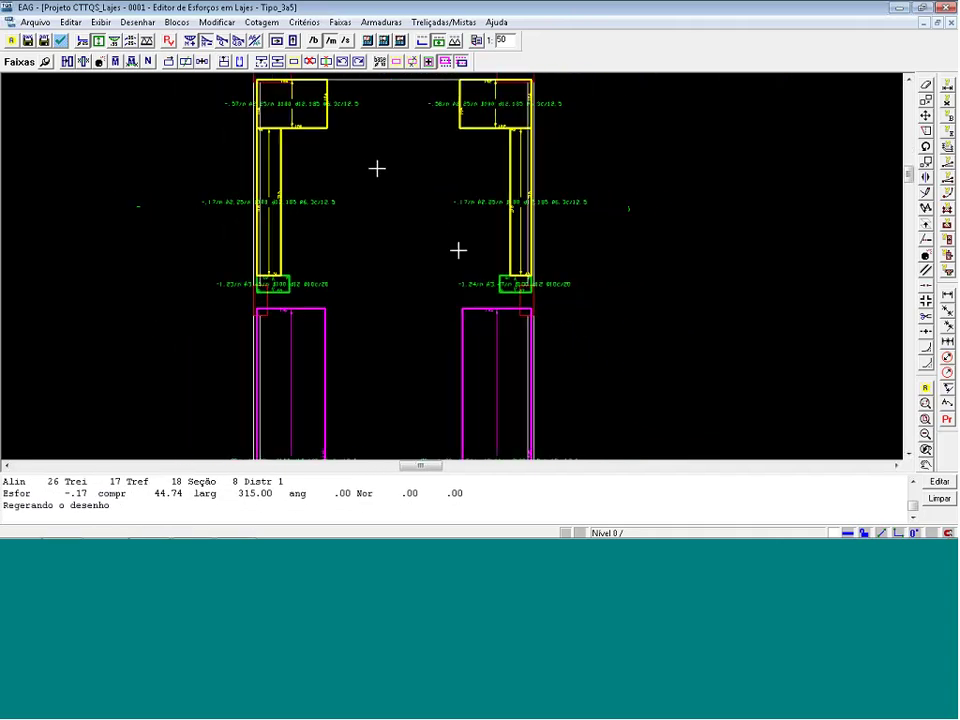
{"action": "left_click", "coordinate": [100, 62]}
{"action": "left_click", "coordinate": [271, 340]}
{"action": "key", "text": "Return"}
{"action": "key", "text": "Return"}
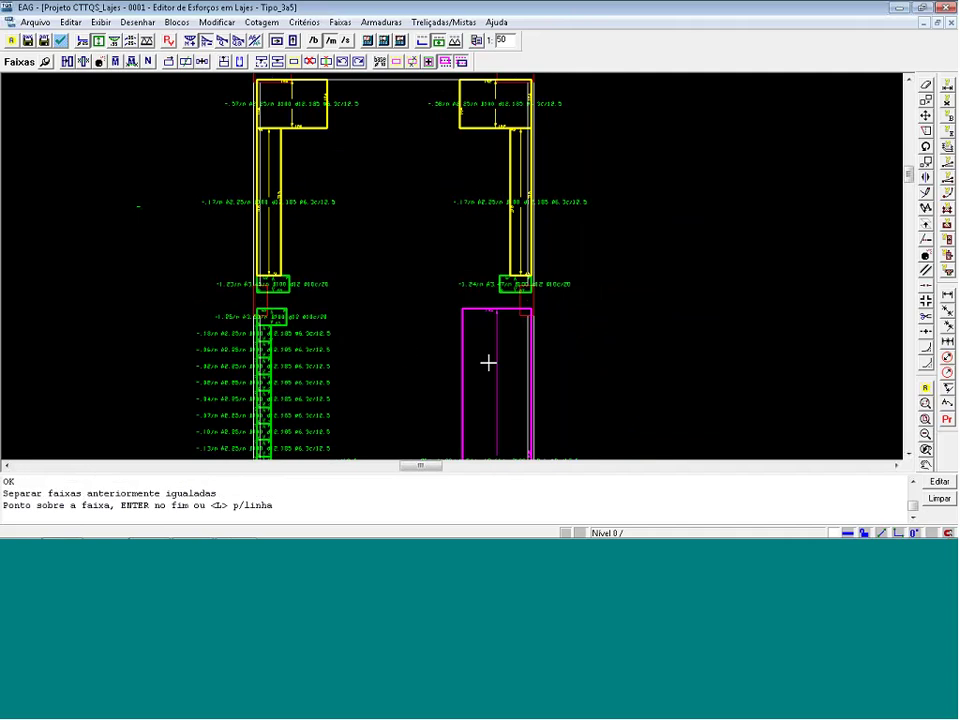
{"action": "left_click", "coordinate": [491, 348]}
{"action": "key", "text": "Return"}
Equalise the strips just above and below each side column, with the -1.23/m moment at the left column and -1.24/m at the right.
{"action": "scroll", "coordinate": [356, 126], "scroll_direction": "down", "scroll_amount": 2}
{"action": "scroll", "coordinate": [431, 296], "scroll_direction": "up", "scroll_amount": 3}
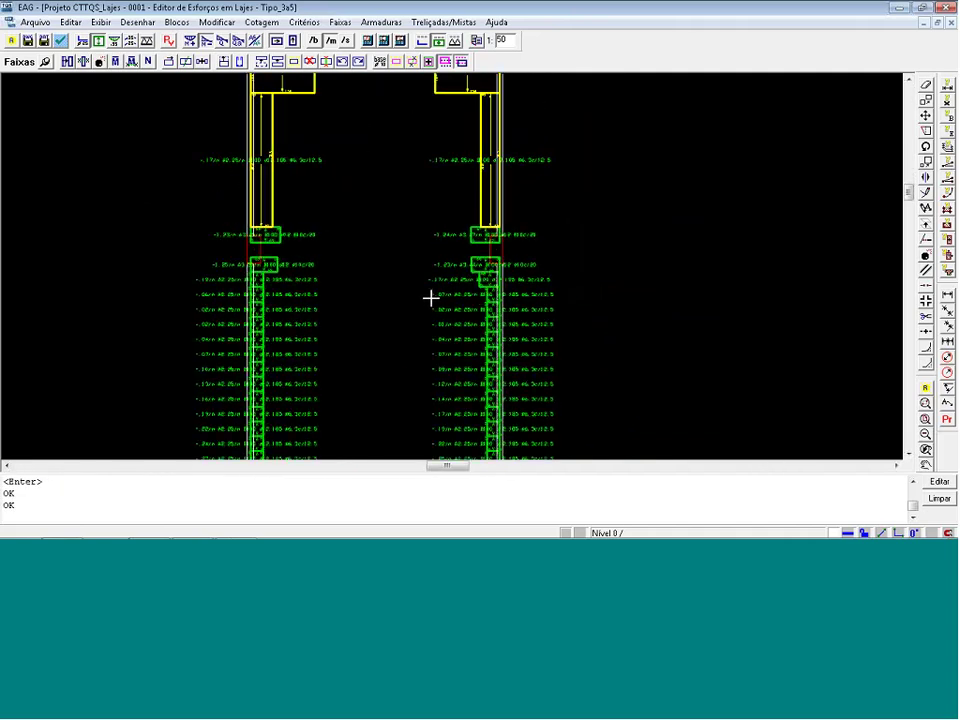
{"action": "left_click", "coordinate": [117, 63]}
{"action": "left_click", "coordinate": [208, 213]}
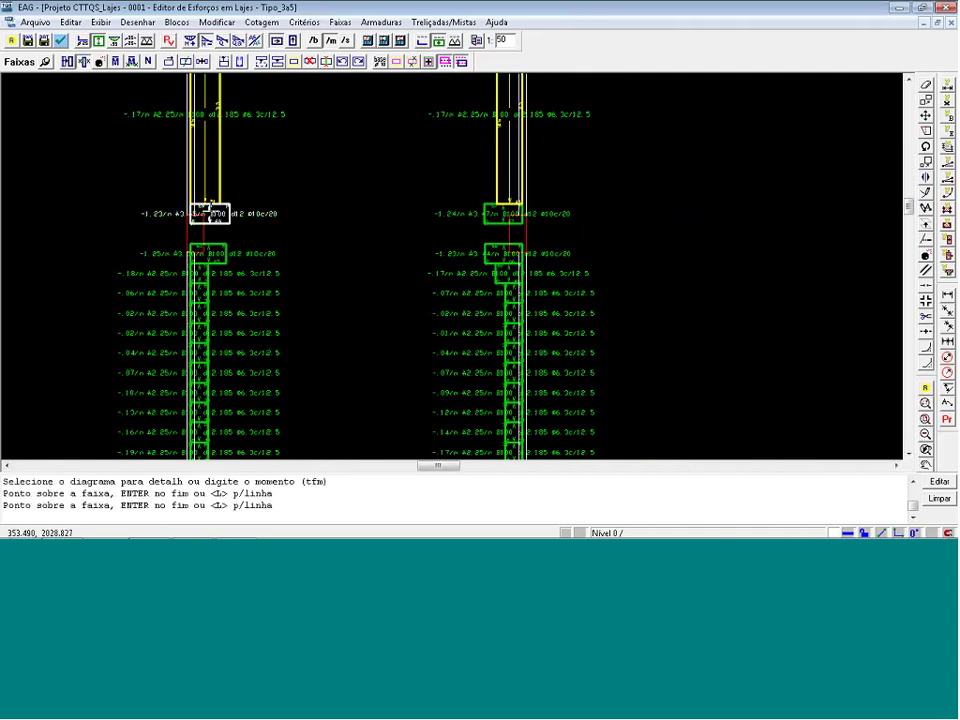
{"action": "key", "text": "Return"}
{"action": "left_click", "coordinate": [214, 230]}
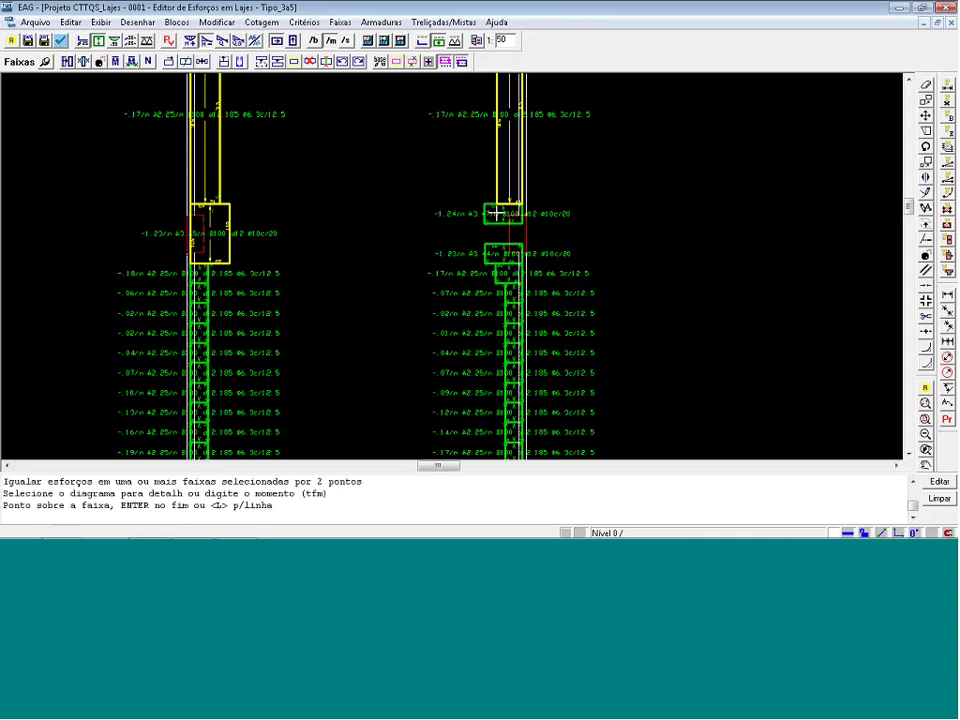
{"action": "key", "text": "Return"}
{"action": "left_click", "coordinate": [214, 230]}
{"action": "left_click", "coordinate": [287, 137]}
{"action": "scroll", "coordinate": [287, 137], "scroll_direction": "down", "scroll_amount": 6}
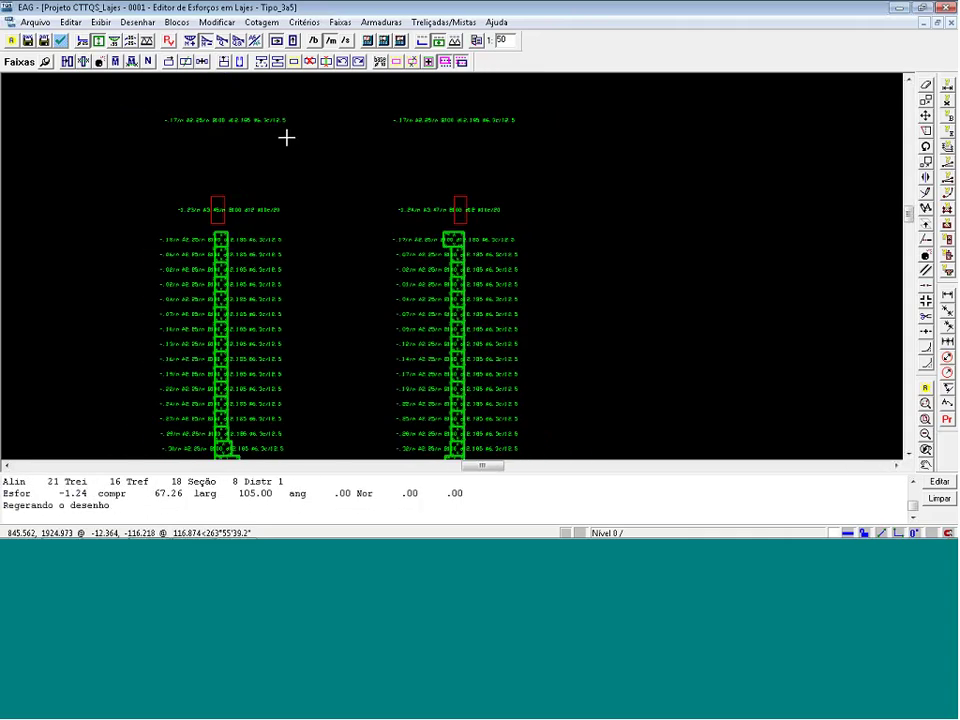
{"action": "scroll", "coordinate": [310, 420], "scroll_direction": "up", "scroll_amount": 1}
{"action": "scroll", "coordinate": [312, 425], "scroll_direction": "up", "scroll_amount": 2}
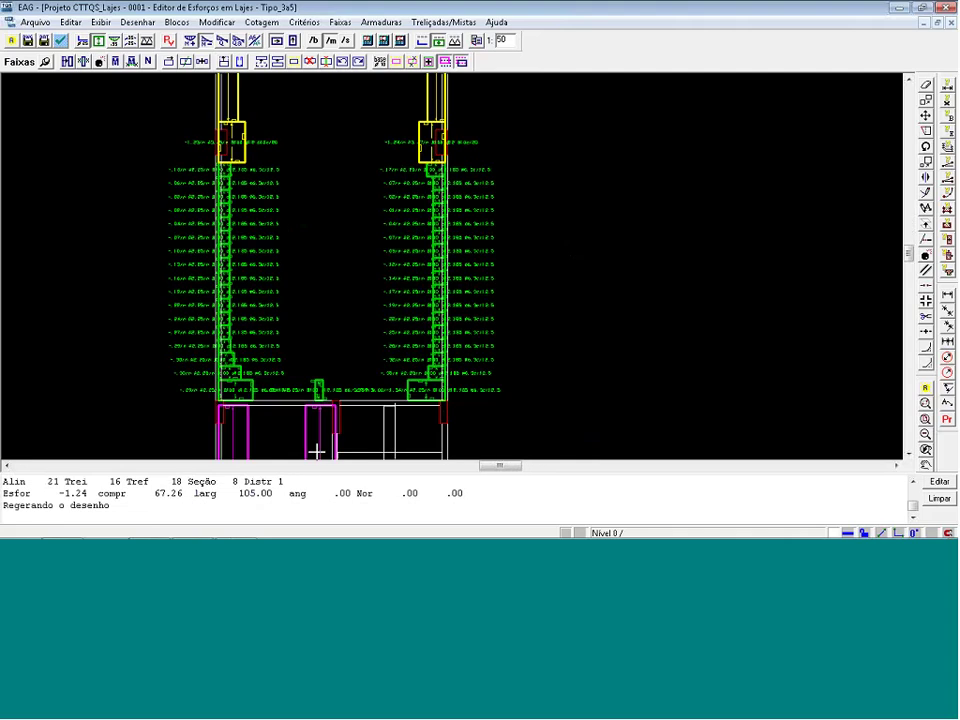
Equalise the two lowest left strips, -.29/m and -.30/m, just above the beam, using the -.29/m moment.
{"action": "scroll", "coordinate": [313, 440], "scroll_direction": "up", "scroll_amount": 1}
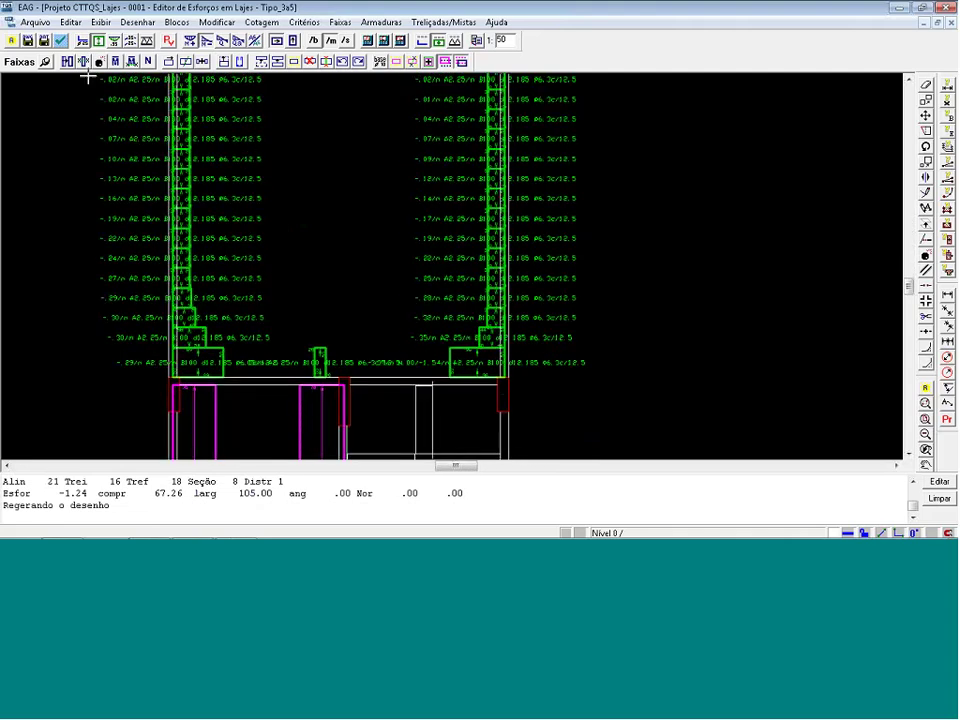
{"action": "left_click", "coordinate": [83, 61]}
{"action": "left_click", "coordinate": [190, 357]}
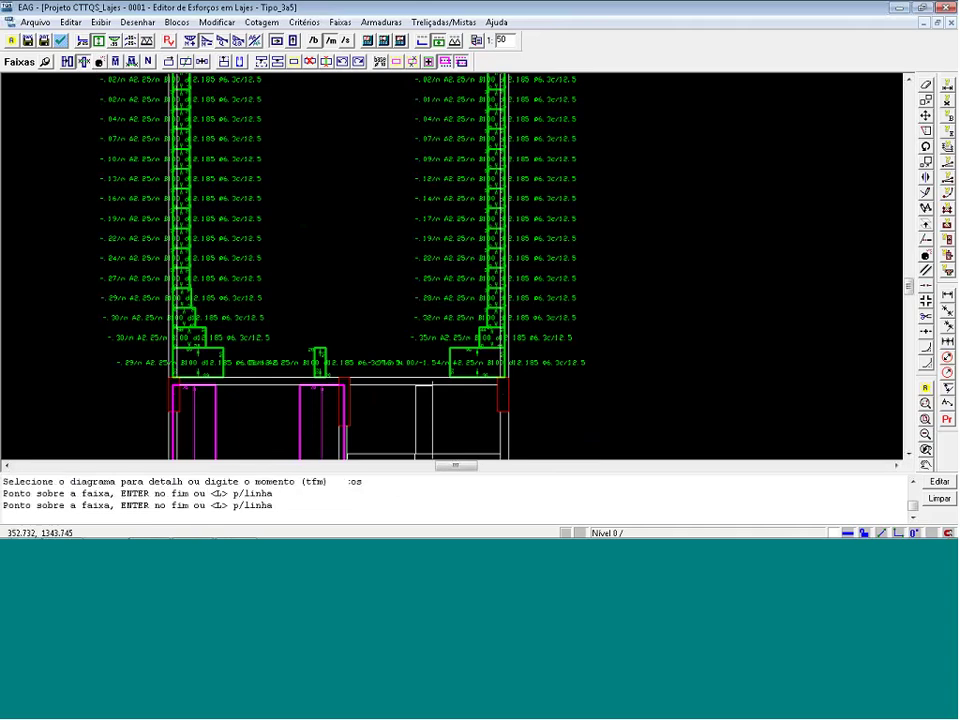
{"action": "key", "text": "Return"}
{"action": "left_click", "coordinate": [190, 359]}
{"action": "left_click", "coordinate": [187, 333]}
Equalise the two lowest right strips just above the beam, using the -.37/m moment of the lowest one.
{"action": "left_click", "coordinate": [83, 61]}
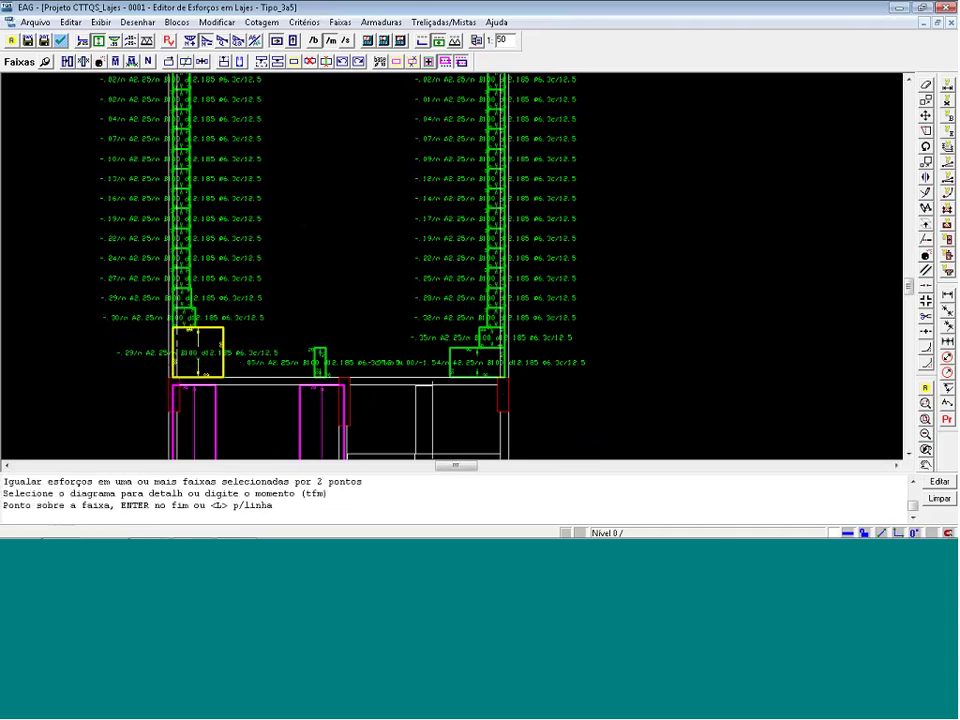
{"action": "left_click", "coordinate": [479, 362]}
{"action": "key", "text": "Return"}
{"action": "left_click", "coordinate": [479, 362]}
{"action": "left_click", "coordinate": [495, 331]}
Equalise the right strips between the side column strip and the lowest equalised strip, using the middle -.09/m moment.
{"action": "scroll", "coordinate": [444, 386], "scroll_direction": "down", "scroll_amount": 3}
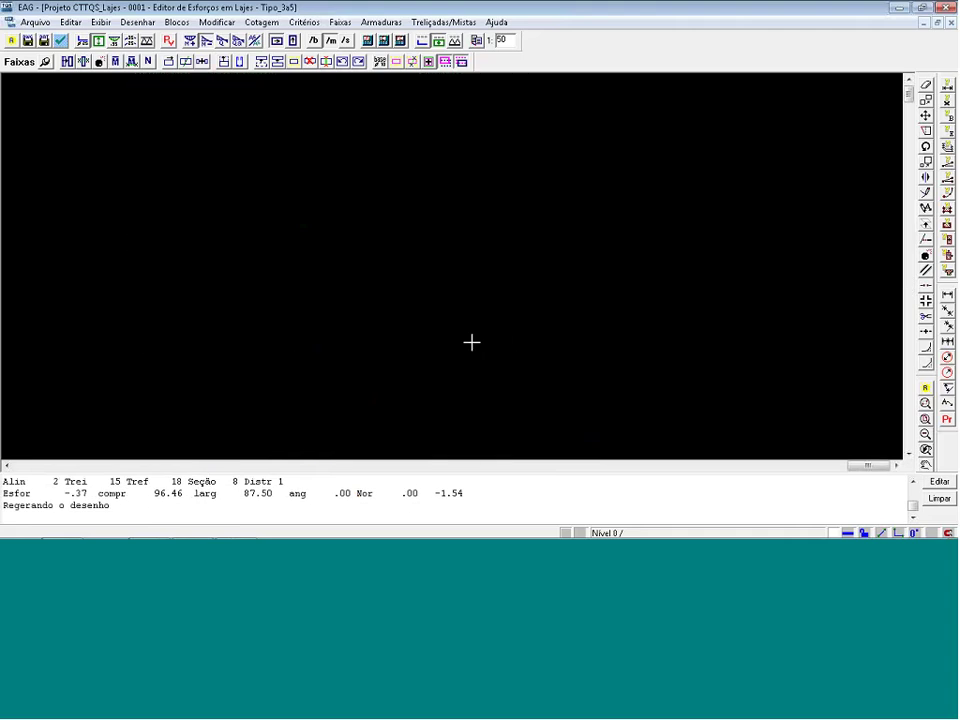
{"action": "key", "text": "Return"}
{"action": "left_click", "coordinate": [485, 218]}
{"action": "left_click", "coordinate": [485, 218]}
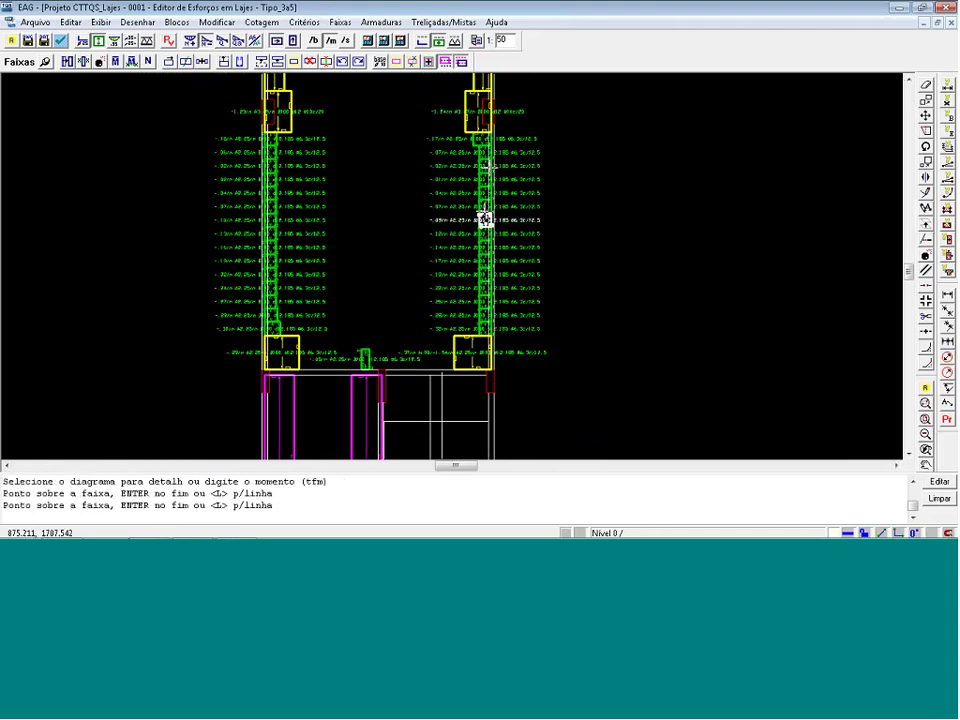
{"action": "key", "text": "Return"}
{"action": "left_click", "coordinate": [481, 131]}
{"action": "left_click", "coordinate": [486, 335]}
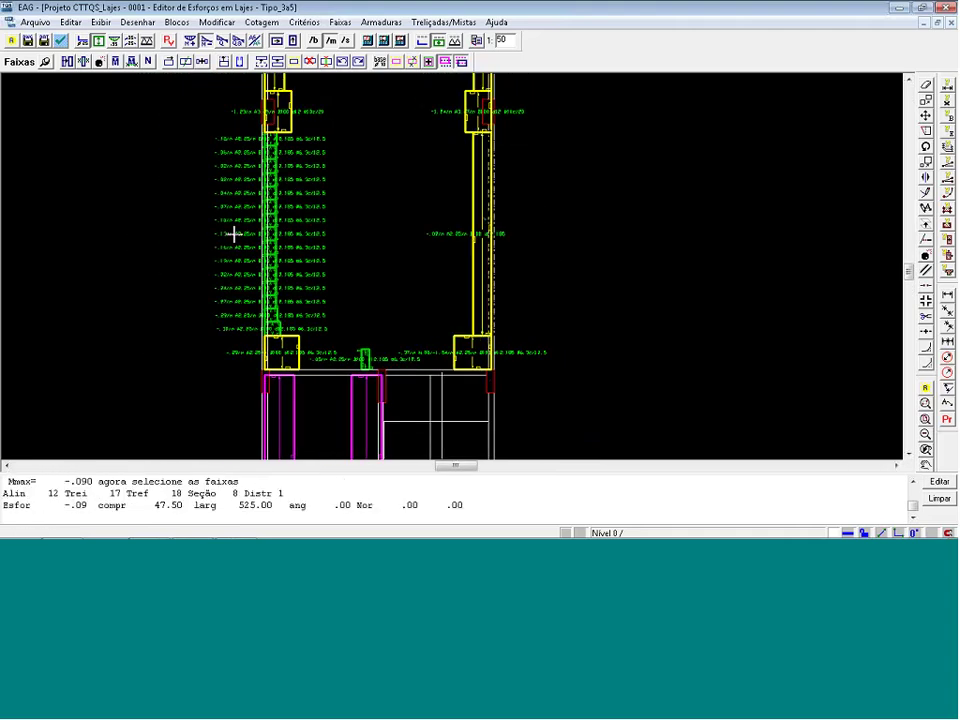
Equalise the left strips between the side column strip and the lowest equalised strip, using the middle -.13/m moment.
{"action": "key", "text": "Return"}
{"action": "left_click", "coordinate": [273, 237]}
{"action": "left_click", "coordinate": [273, 237]}
{"action": "key", "text": "Return"}
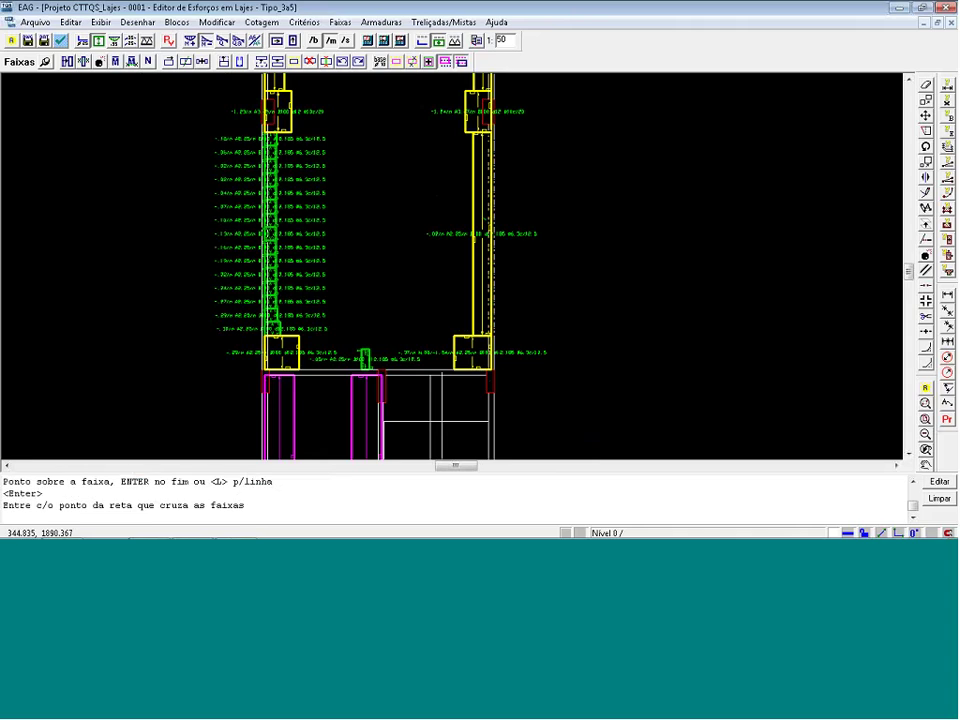
{"action": "left_click", "coordinate": [270, 342]}
{"action": "left_click", "coordinate": [275, 132]}
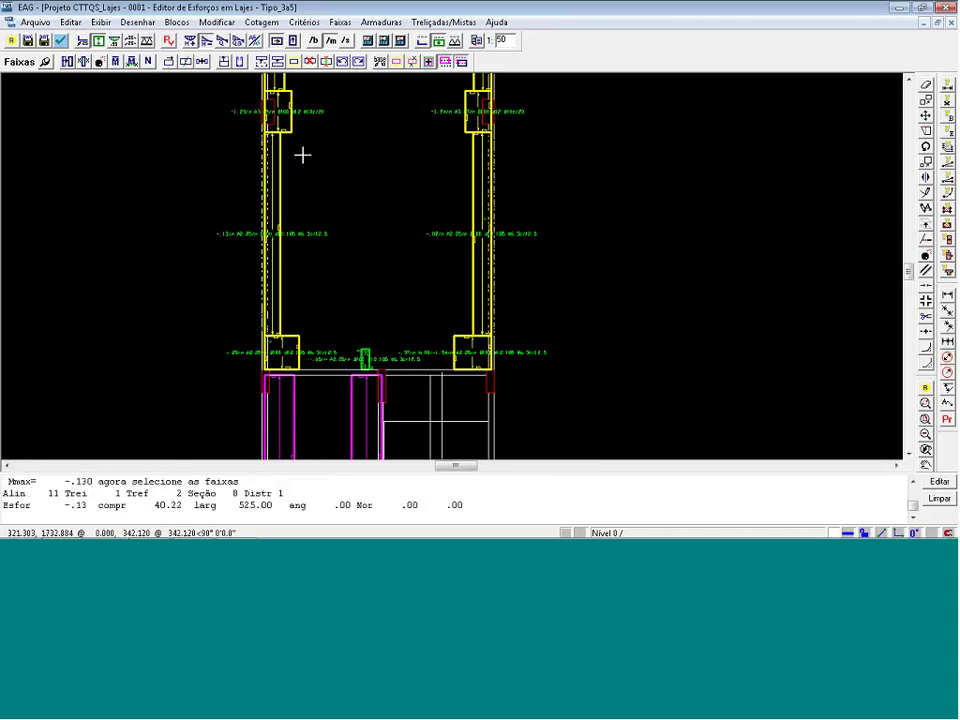
Reduce the extents of the -.42/m strip to 121.5 cm and the -.34/m strip below it to 148 cm, ending both at the red beam's faces.
{"action": "scroll", "coordinate": [461, 257], "scroll_direction": "down", "scroll_amount": 3}
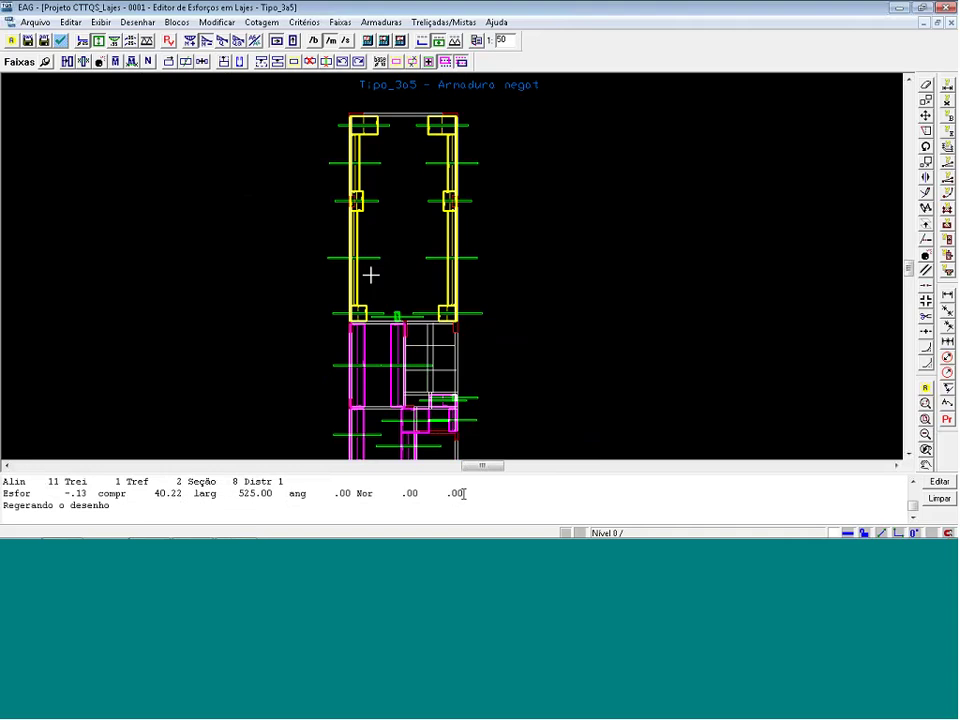
{"action": "scroll", "coordinate": [373, 440], "scroll_direction": "up", "scroll_amount": 3}
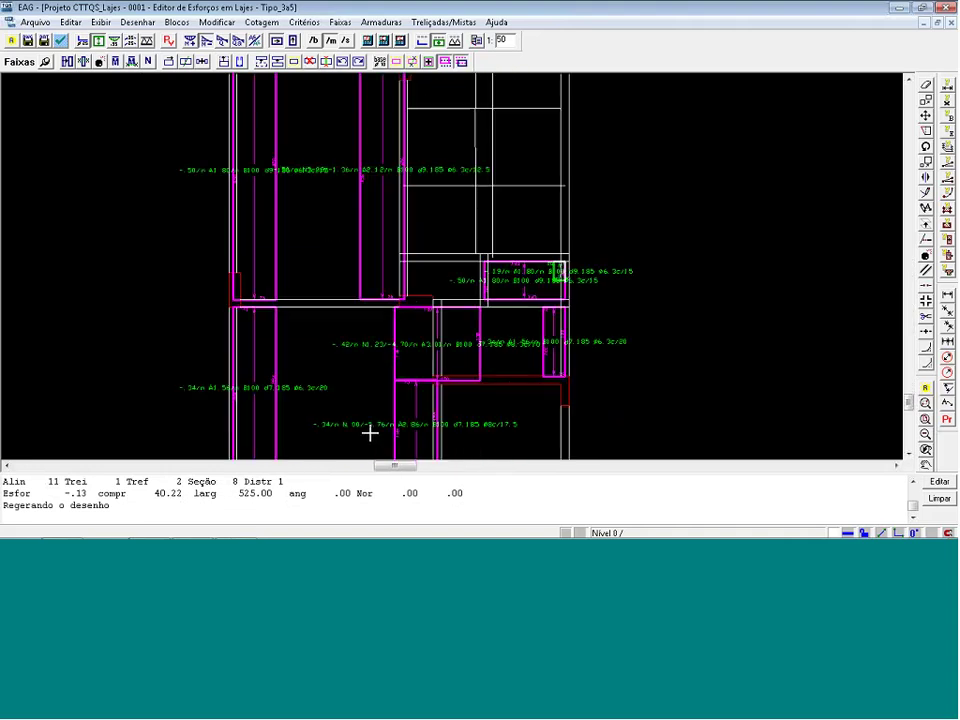
{"action": "scroll", "coordinate": [383, 432], "scroll_direction": "up", "scroll_amount": 1}
{"action": "scroll", "coordinate": [570, 417], "scroll_direction": "up", "scroll_amount": 2}
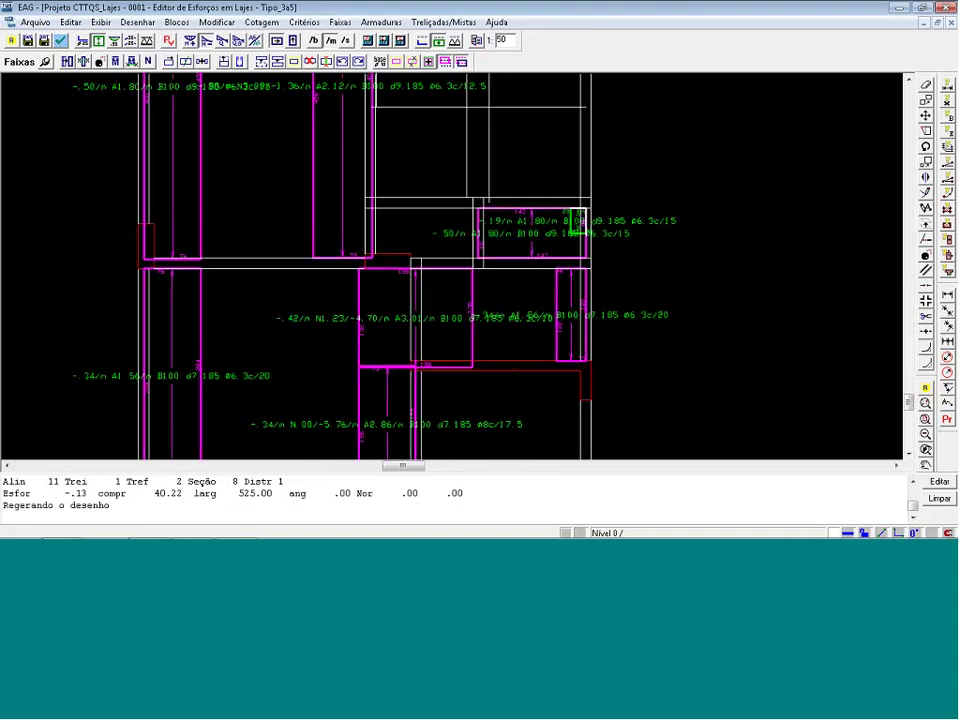
{"action": "left_click", "coordinate": [224, 63]}
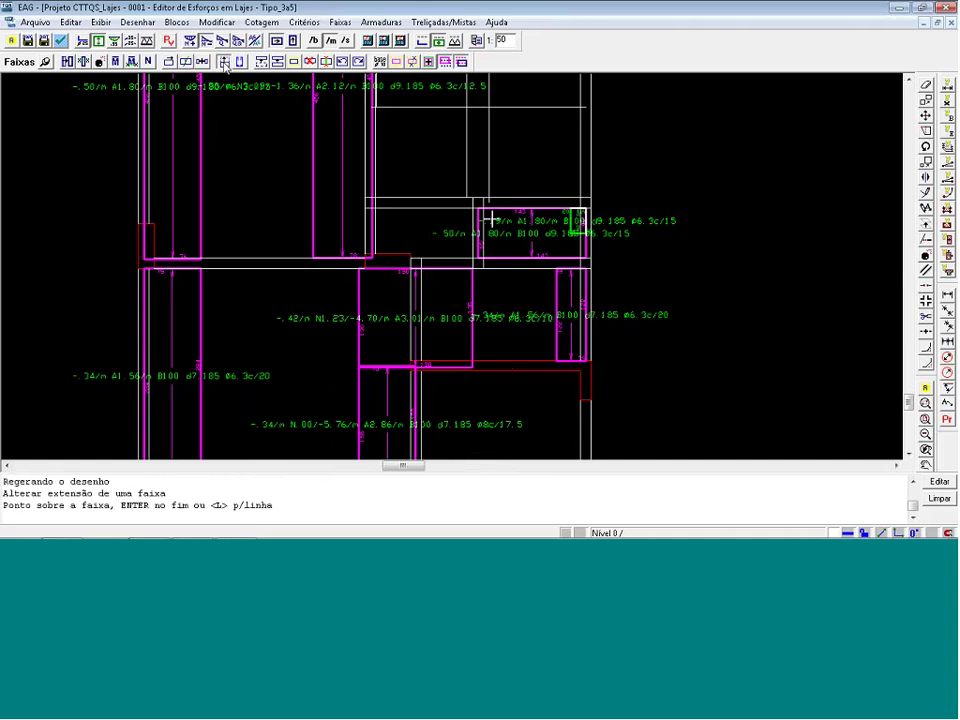
{"action": "left_click", "coordinate": [442, 344]}
{"action": "key", "text": "Return"}
{"action": "left_click", "coordinate": [429, 312]}
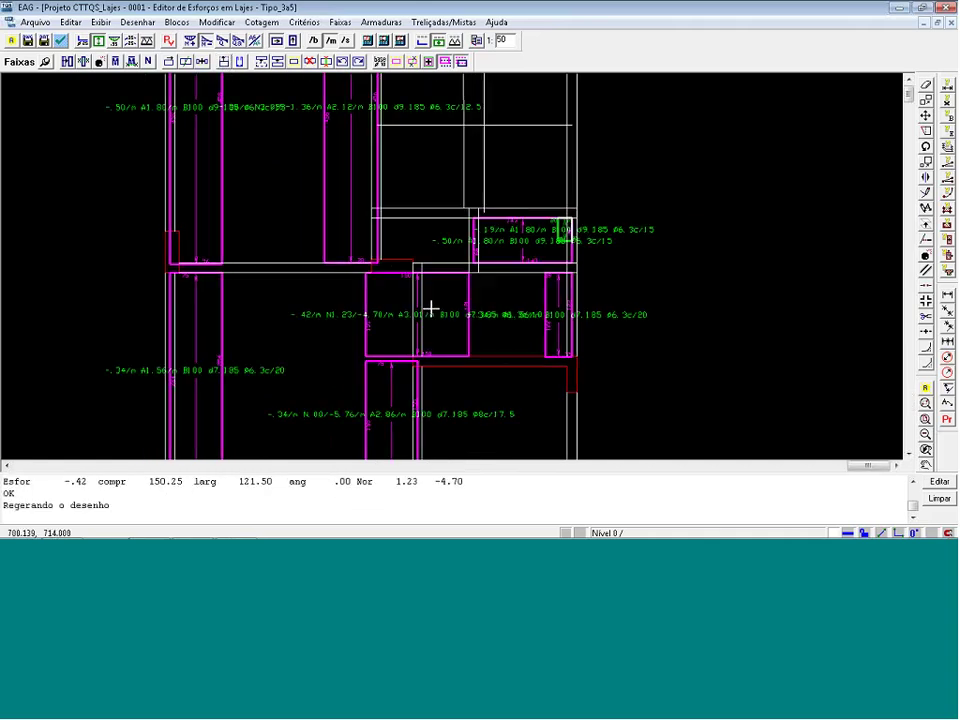
{"action": "scroll", "coordinate": [400, 362], "scroll_direction": "up", "scroll_amount": 1}
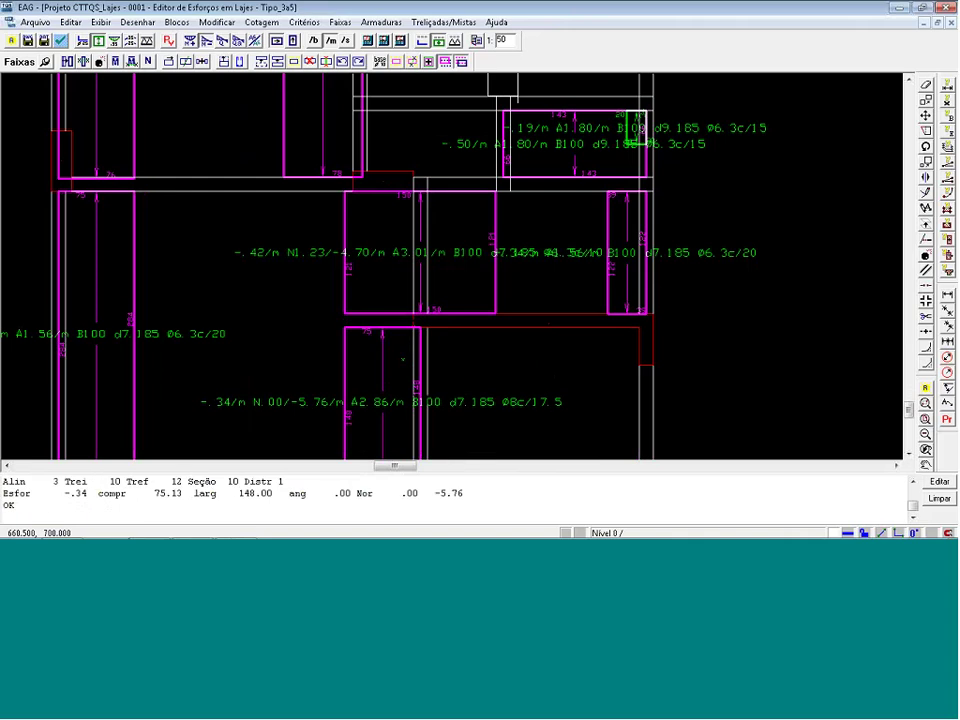
Delete the small -.05/m strip above the beam, between the equalised left and right strips.
{"action": "scroll", "coordinate": [388, 356], "scroll_direction": "down", "scroll_amount": 5}
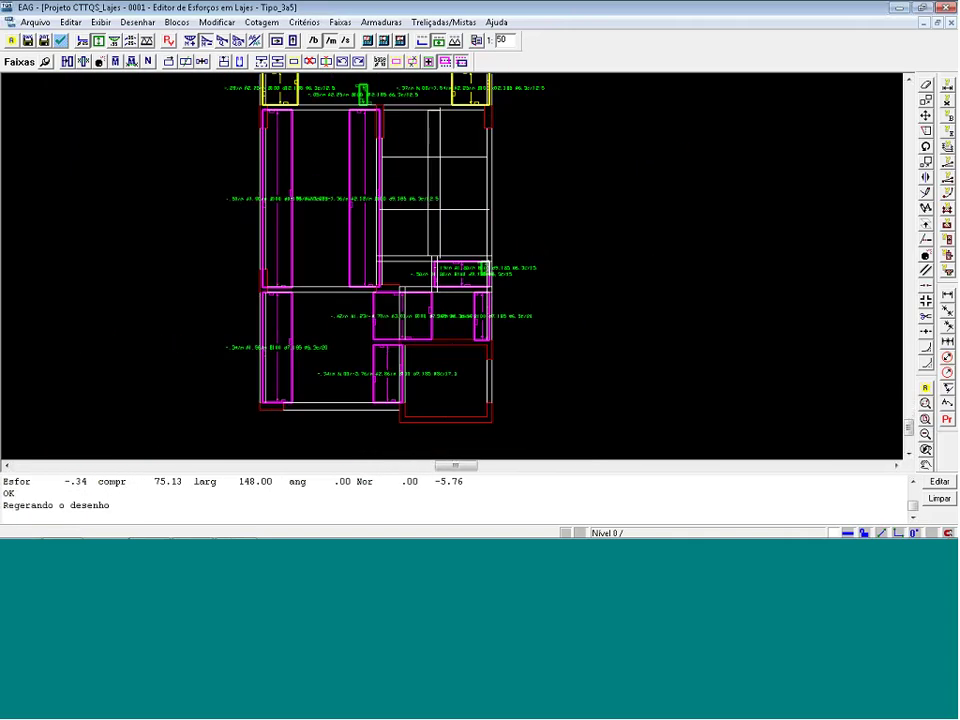
{"action": "scroll", "coordinate": [290, 285], "scroll_direction": "down", "scroll_amount": 1}
{"action": "scroll", "coordinate": [350, 145], "scroll_direction": "up", "scroll_amount": 2}
{"action": "scroll", "coordinate": [350, 145], "scroll_direction": "up", "scroll_amount": 1}
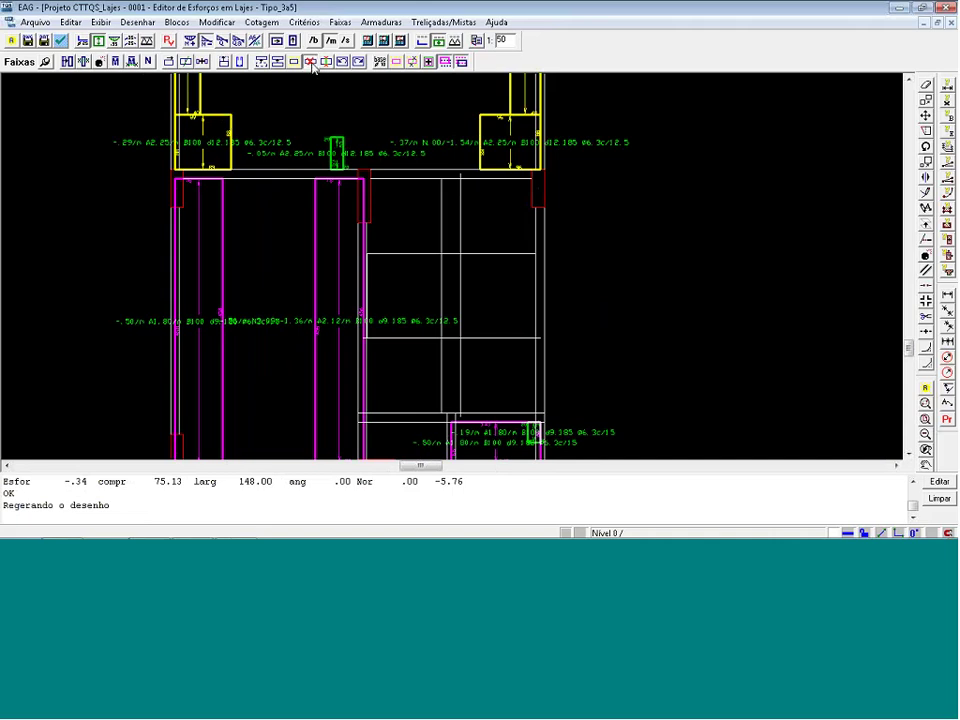
{"action": "left_click", "coordinate": [239, 60]}
{"action": "left_click", "coordinate": [352, 156]}
{"action": "key", "text": "Return"}
Show the secondary-direction strips and reduce the -.83/m strip's extent to 265 cm, ending at the middle column's right face.
{"action": "scroll", "coordinate": [250, 137], "scroll_direction": "down", "scroll_amount": 1}
{"action": "scroll", "coordinate": [250, 137], "scroll_direction": "down", "scroll_amount": 2}
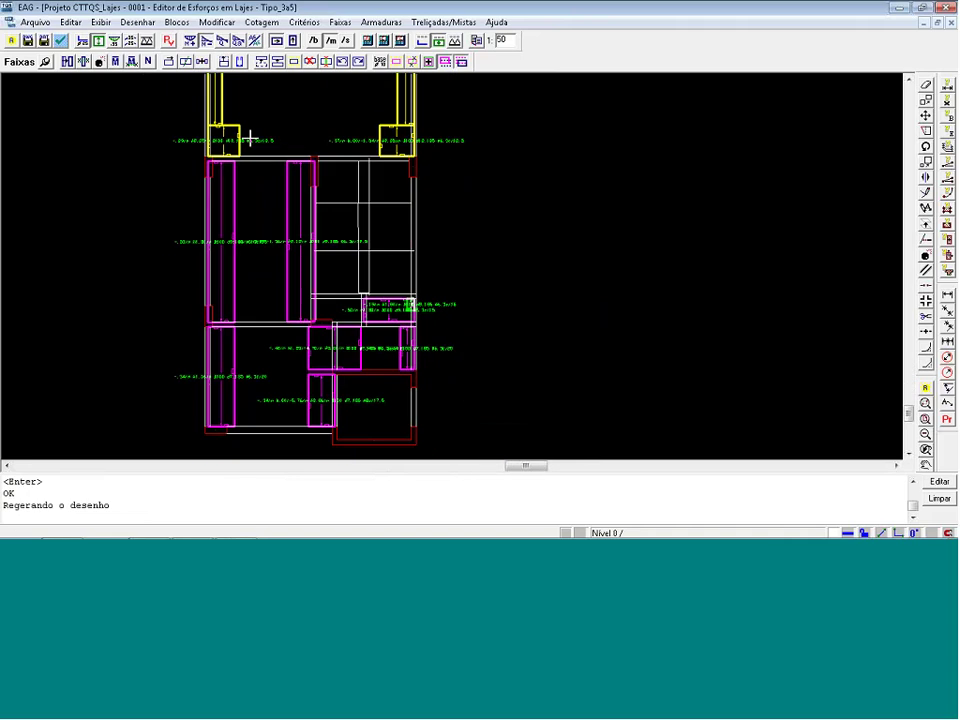
{"action": "left_click", "coordinate": [295, 42]}
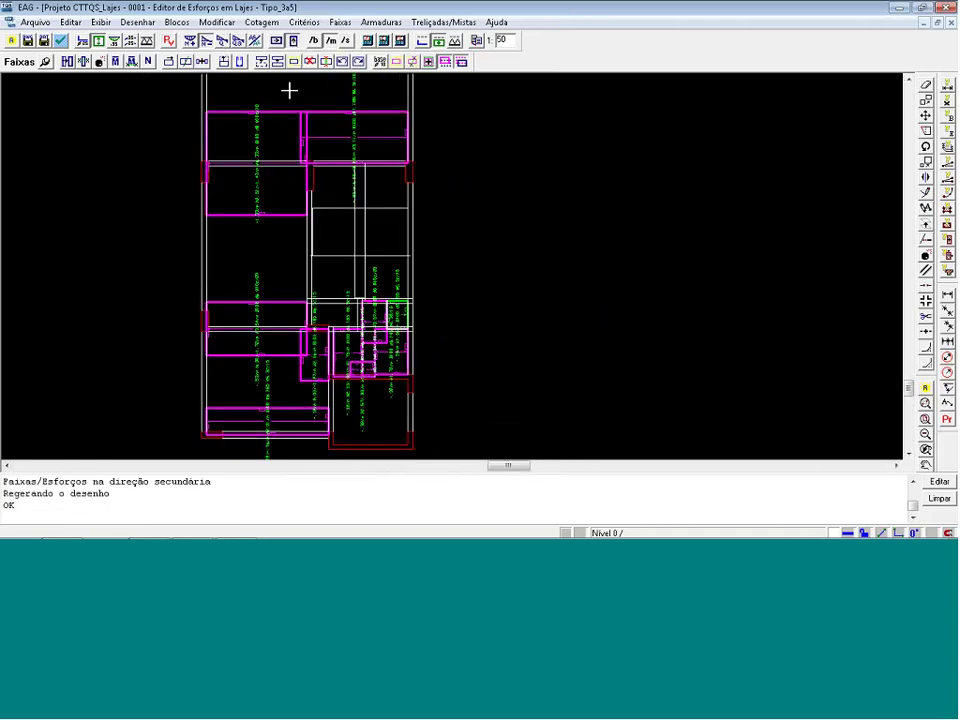
{"action": "scroll", "coordinate": [289, 91], "scroll_direction": "up", "scroll_amount": 3}
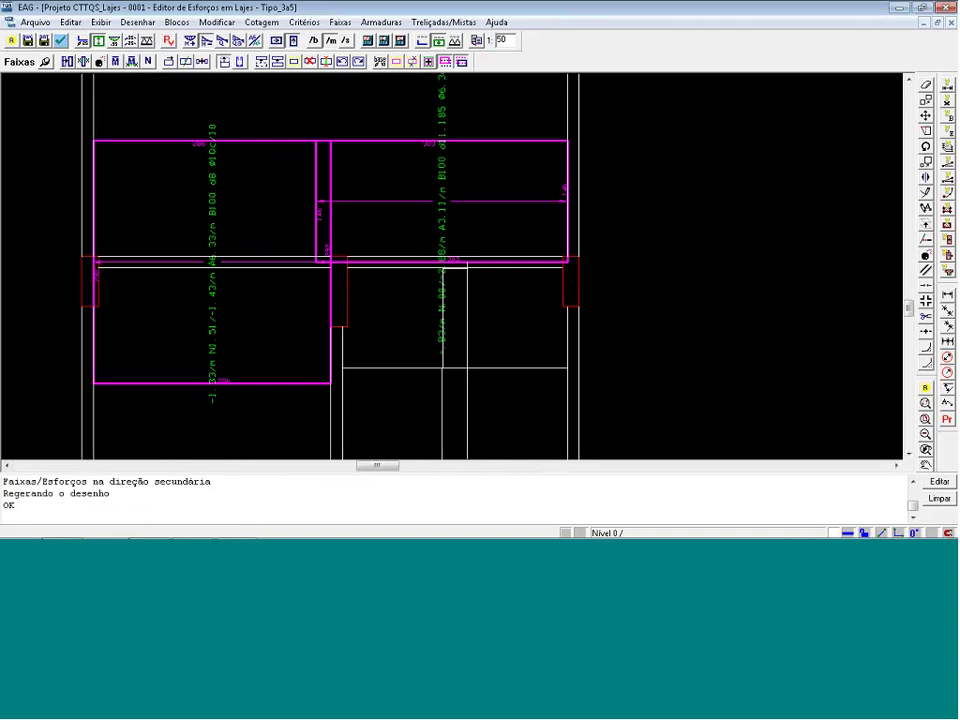
{"action": "left_click", "coordinate": [358, 212]}
{"action": "key", "text": "Return"}
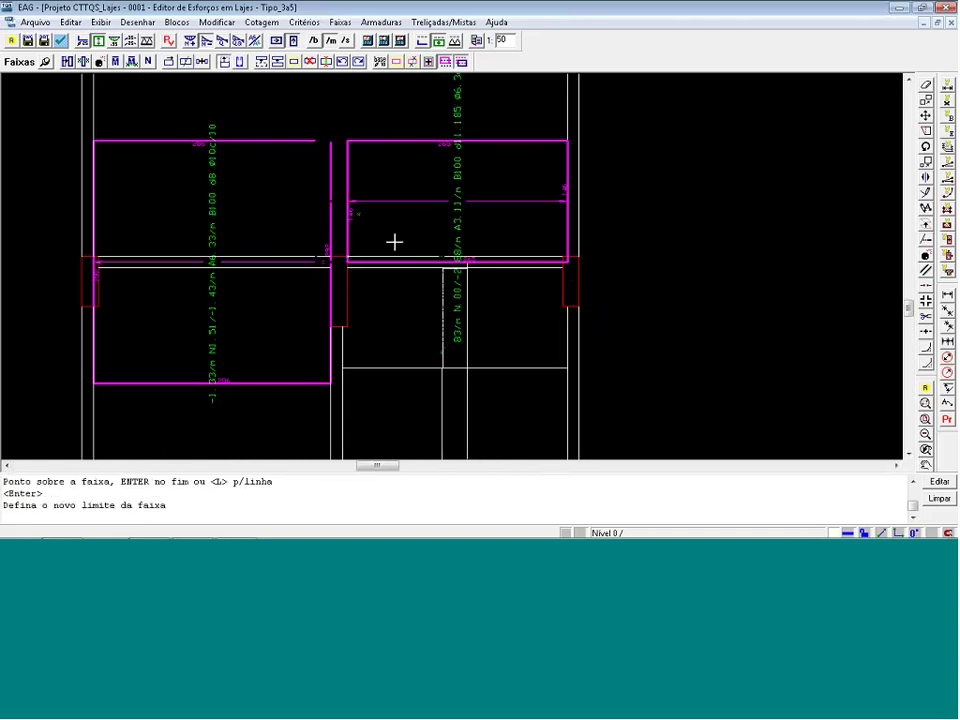
{"action": "scroll", "coordinate": [339, 223], "scroll_direction": "down", "scroll_amount": 4}
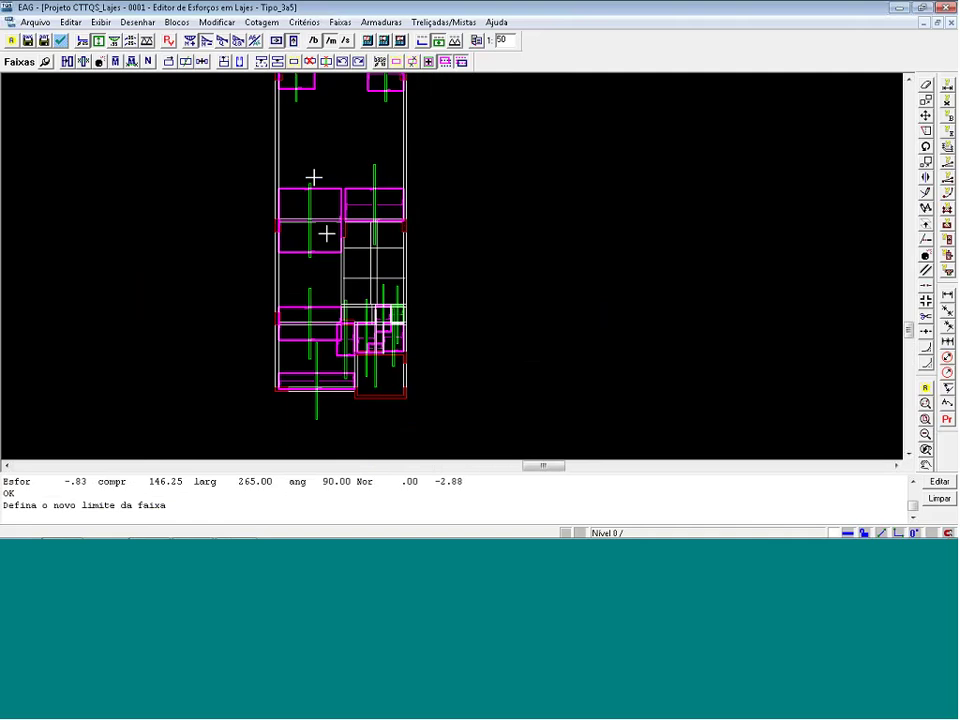
Reduce the extent of the -.32/m N.00/-1.27 strip to 46 cm, ending at the right face of the wall above it.
{"action": "scroll", "coordinate": [330, 277], "scroll_direction": "down", "scroll_amount": 2}
{"action": "scroll", "coordinate": [347, 349], "scroll_direction": "up", "scroll_amount": 3}
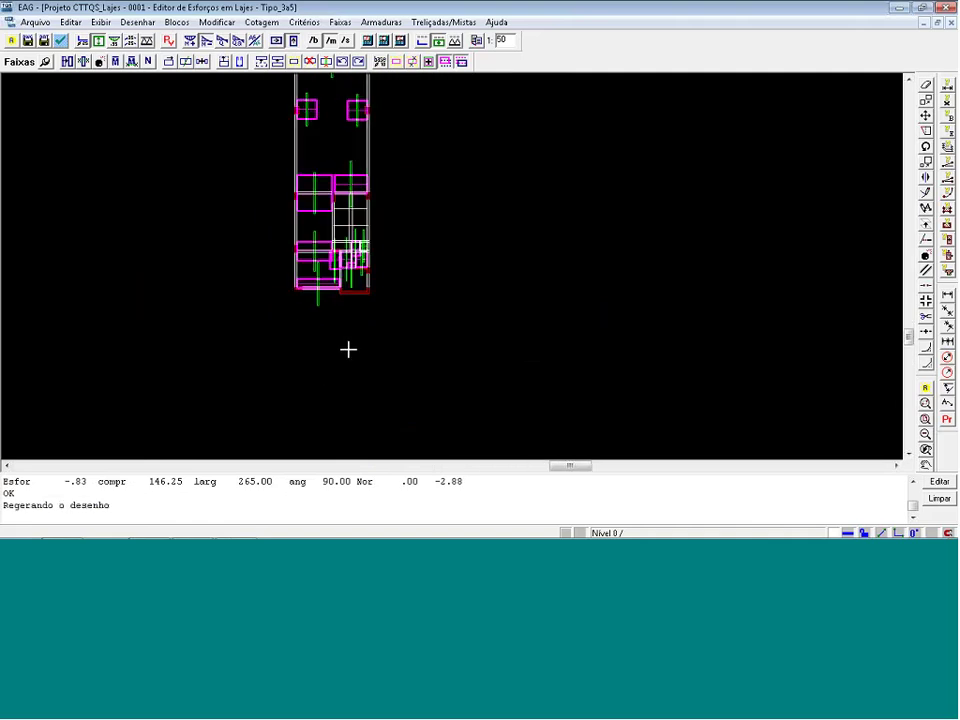
{"action": "scroll", "coordinate": [352, 270], "scroll_direction": "up", "scroll_amount": 4}
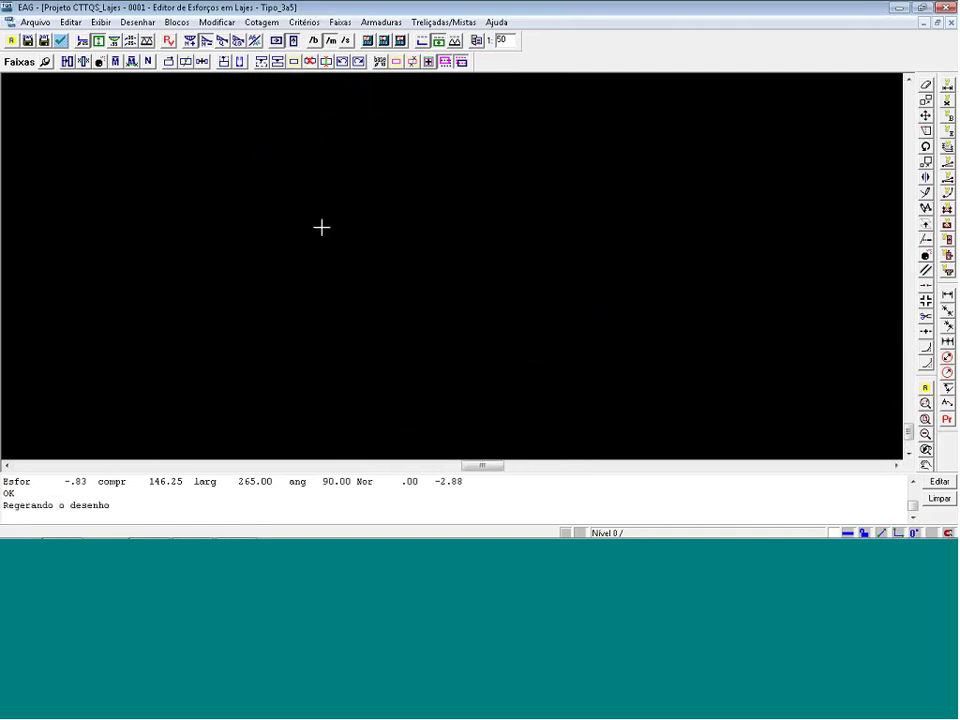
{"action": "left_click", "coordinate": [259, 195]}
{"action": "key", "text": "Return"}
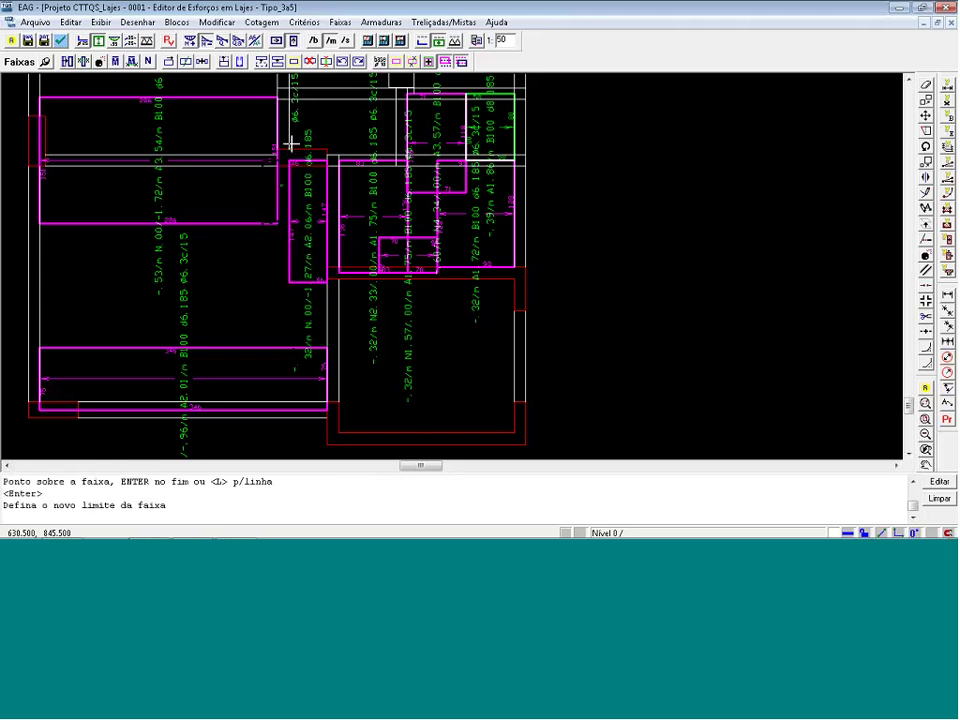
{"action": "left_click", "coordinate": [290, 148]}
Delete the -.32/m N1.57/.00 strip and the -.32/m A1.72/m strip above the lower right opening.
{"action": "scroll", "coordinate": [456, 231], "scroll_direction": "down", "scroll_amount": 1}
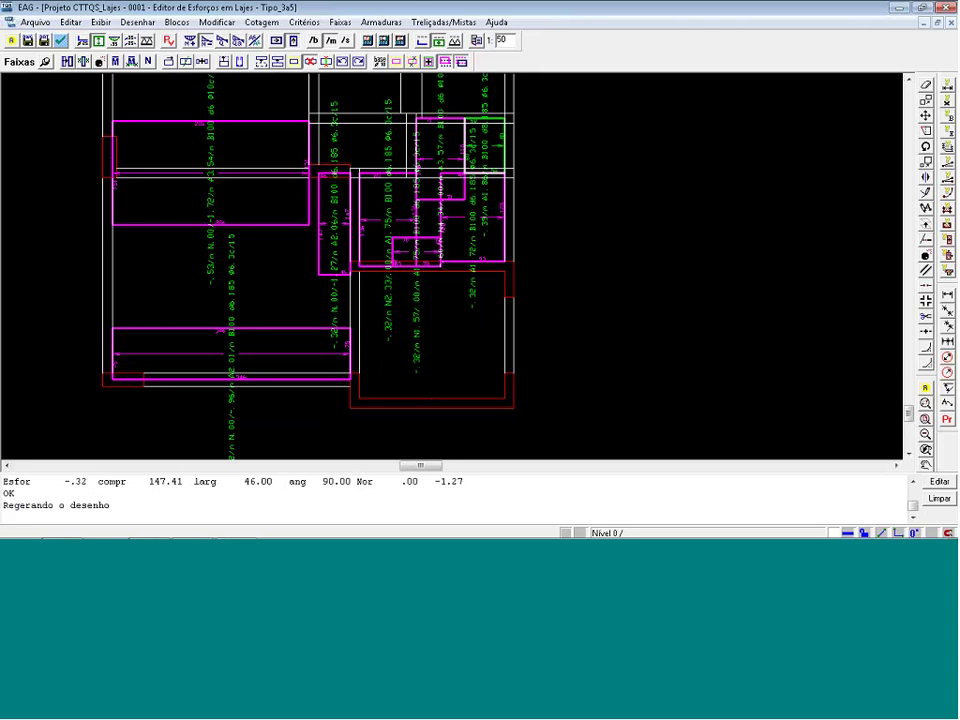
{"action": "left_click", "coordinate": [310, 61]}
{"action": "left_click", "coordinate": [491, 242]}
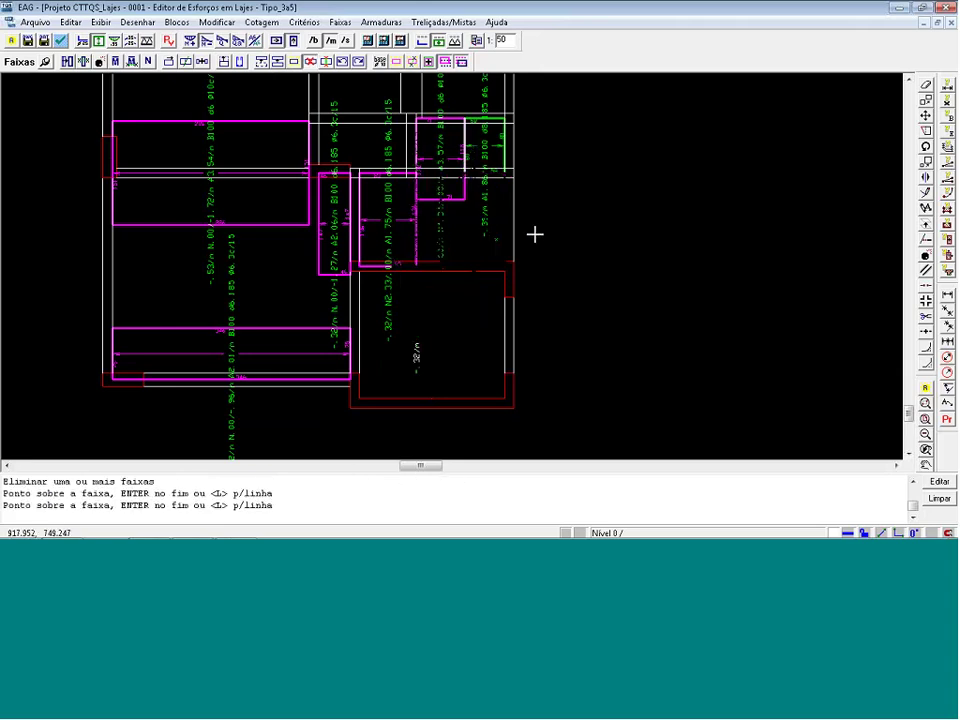
{"action": "key", "text": "Return"}
{"action": "scroll", "coordinate": [535, 234], "scroll_direction": "up", "scroll_amount": 2}
Lengthen the -.60/m strip to 215.25 cm down to the lower beam and widen its extent to 128.5 cm at the right edge.
{"action": "left_click", "coordinate": [170, 61]}
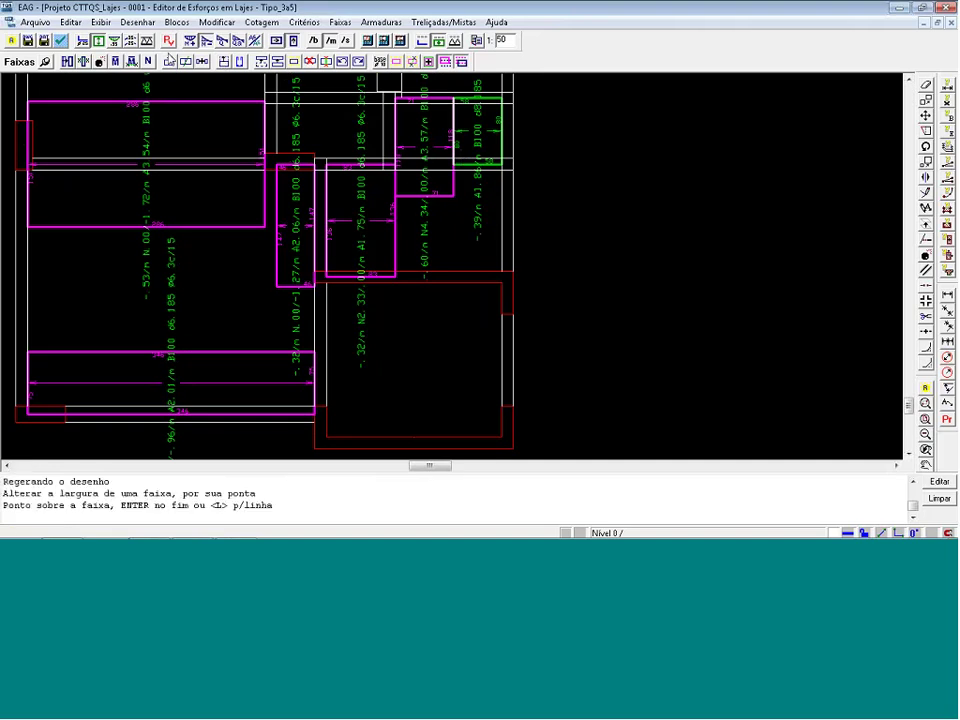
{"action": "left_click", "coordinate": [428, 167]}
{"action": "key", "text": "Return"}
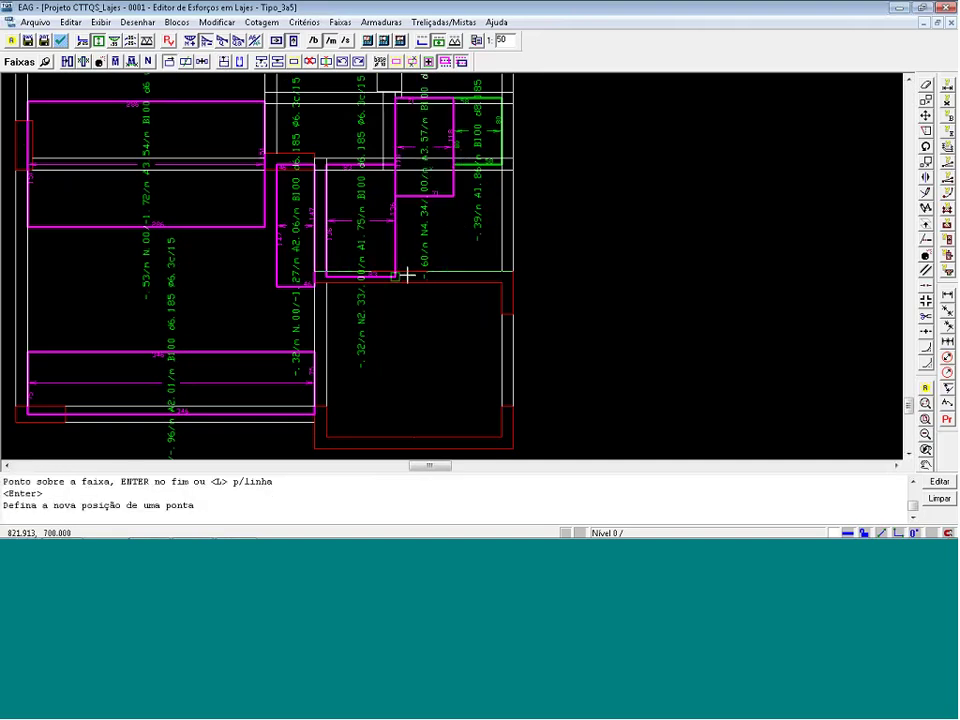
{"action": "left_click", "coordinate": [406, 274]}
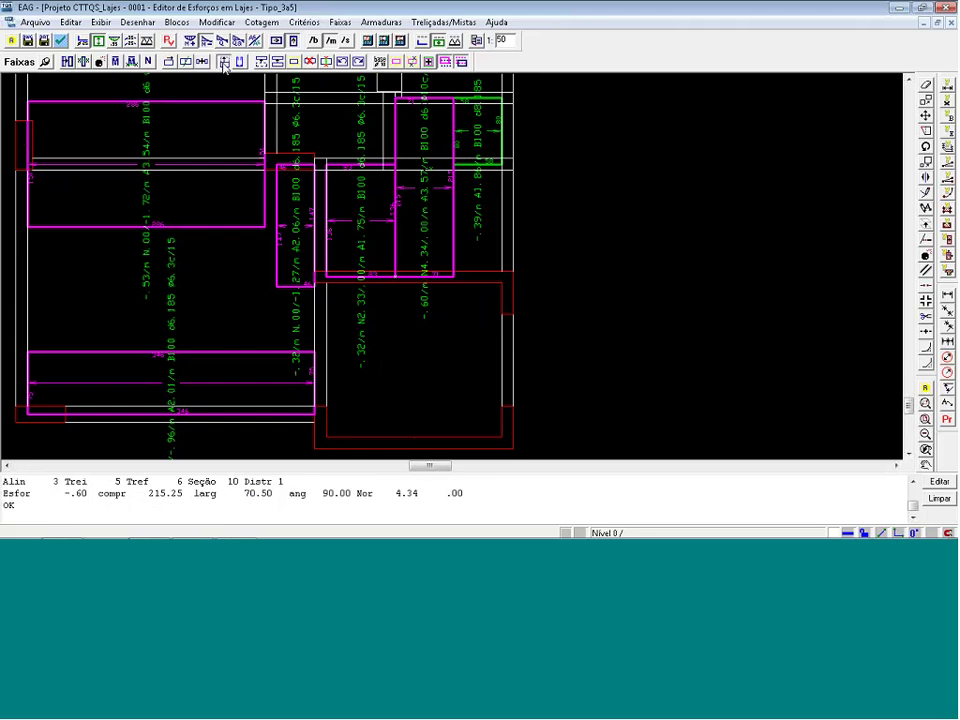
{"action": "left_click", "coordinate": [186, 61]}
{"action": "left_click", "coordinate": [474, 205]}
{"action": "key", "text": "Return"}
{"action": "left_click", "coordinate": [491, 210]}
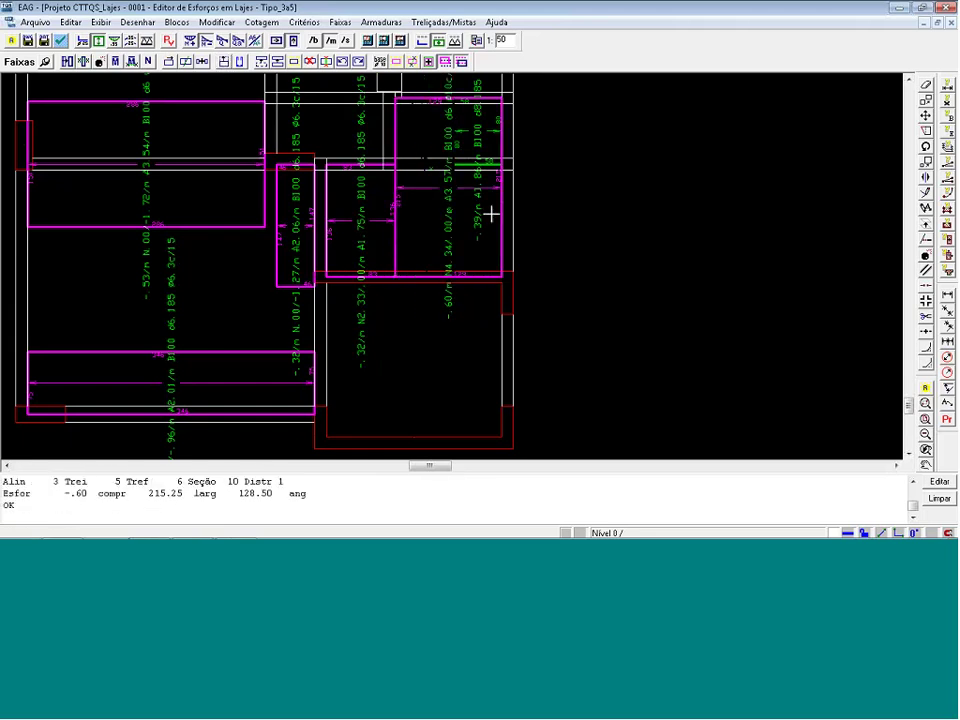
Delete the -.39/m strip overlapped by the enlarged -.60/m strip.
{"action": "left_click", "coordinate": [294, 61]}
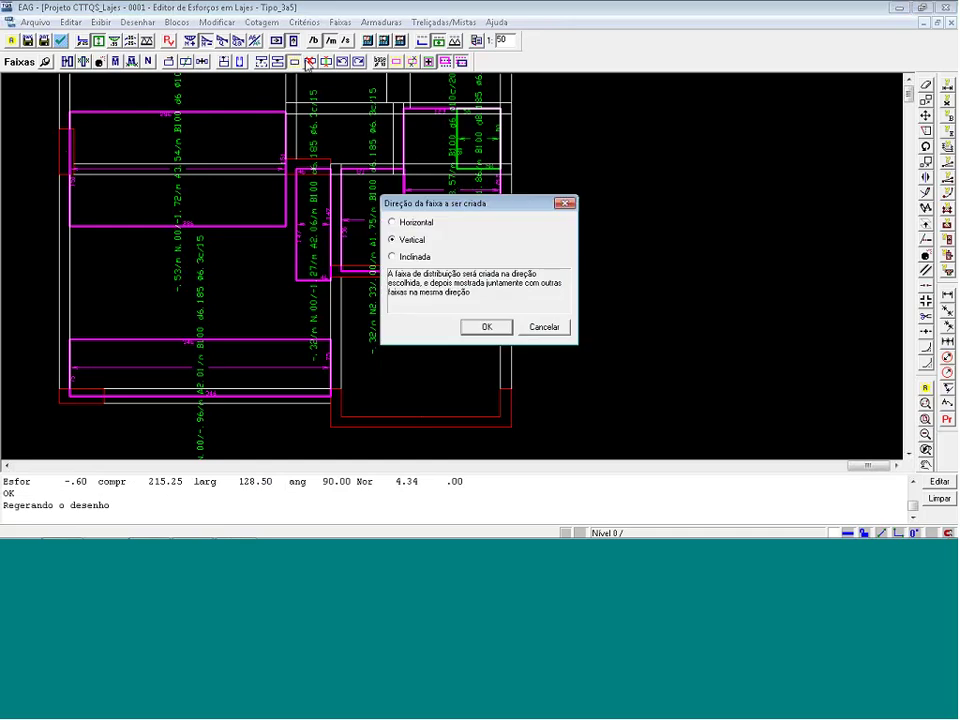
{"action": "key", "text": "Escape"}
{"action": "left_click", "coordinate": [310, 61]}
{"action": "left_click", "coordinate": [480, 138]}
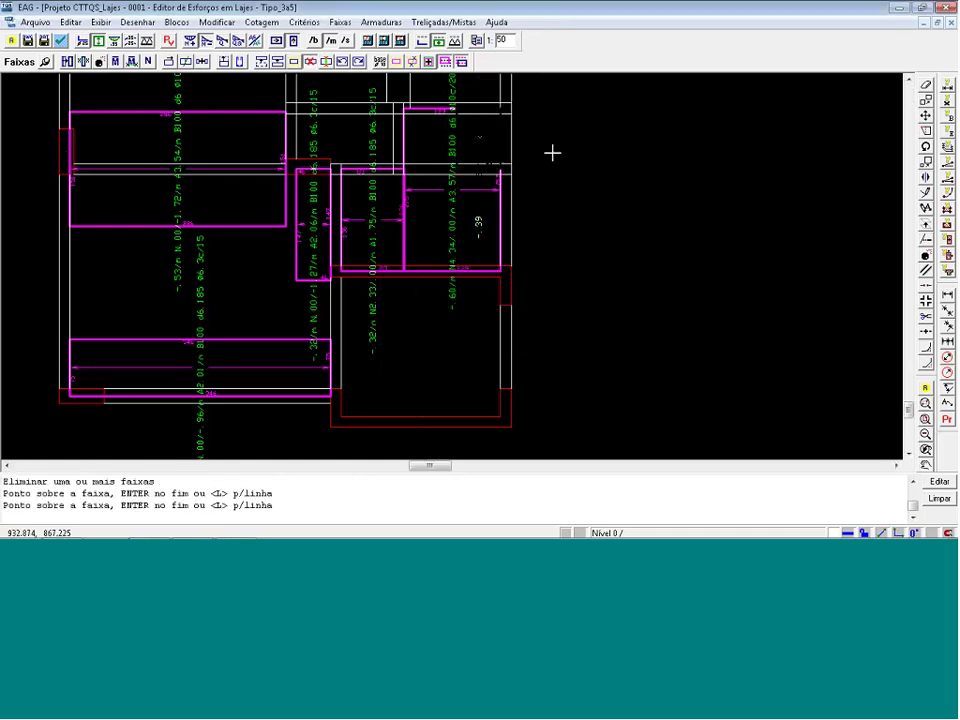
{"action": "key", "text": "Return"}
{"action": "scroll", "coordinate": [522, 166], "scroll_direction": "down", "scroll_amount": 1}
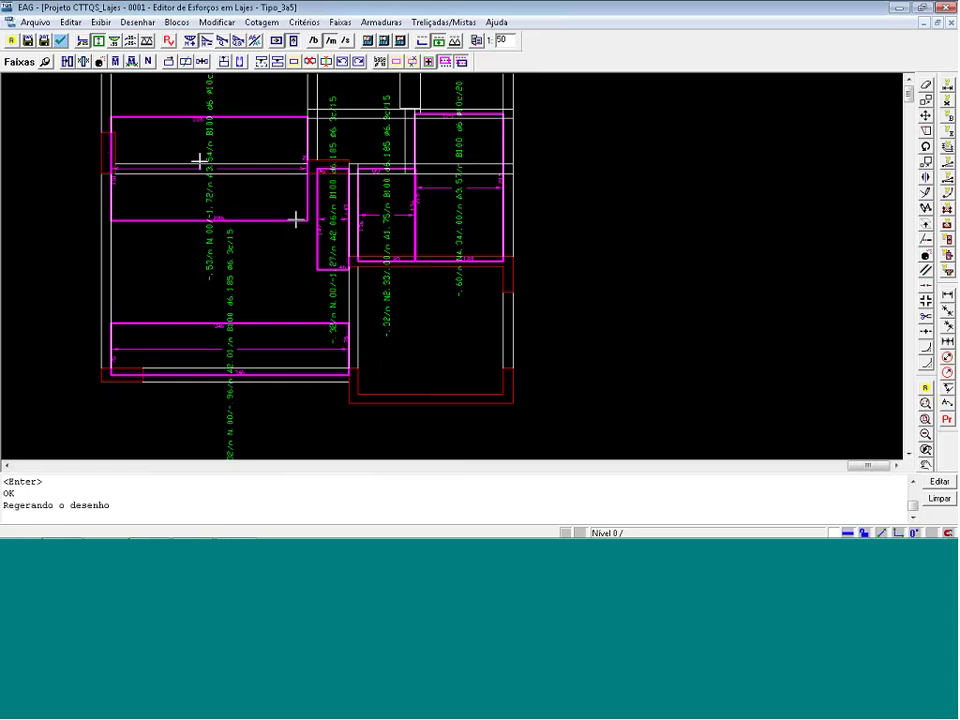
{"action": "scroll", "coordinate": [334, 190], "scroll_direction": "up", "scroll_amount": 4}
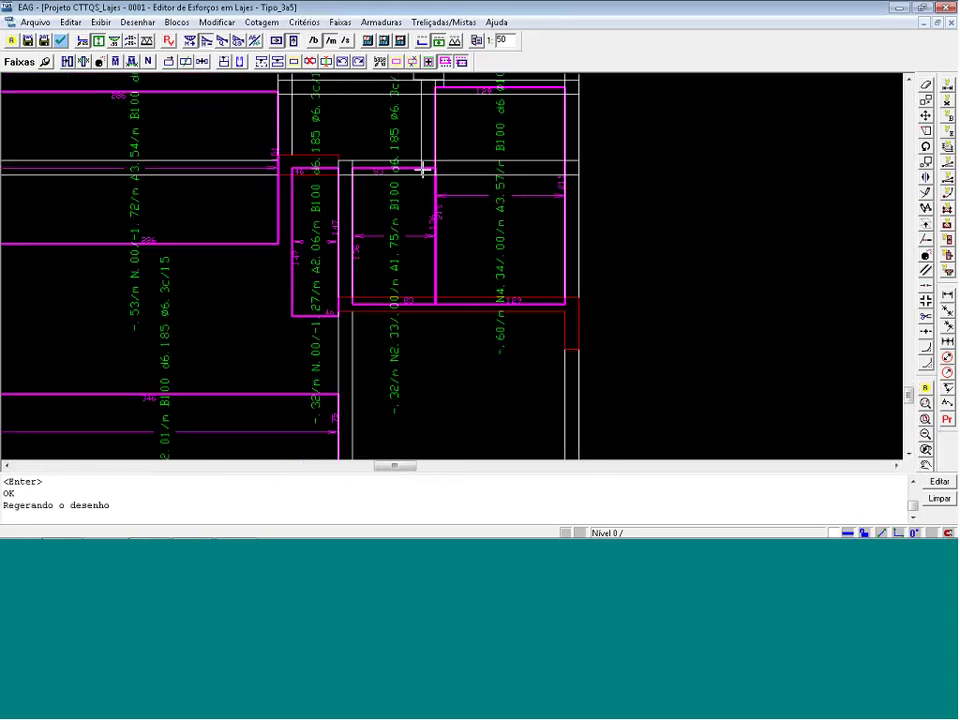
{"action": "scroll", "coordinate": [403, 249], "scroll_direction": "down", "scroll_amount": 15}
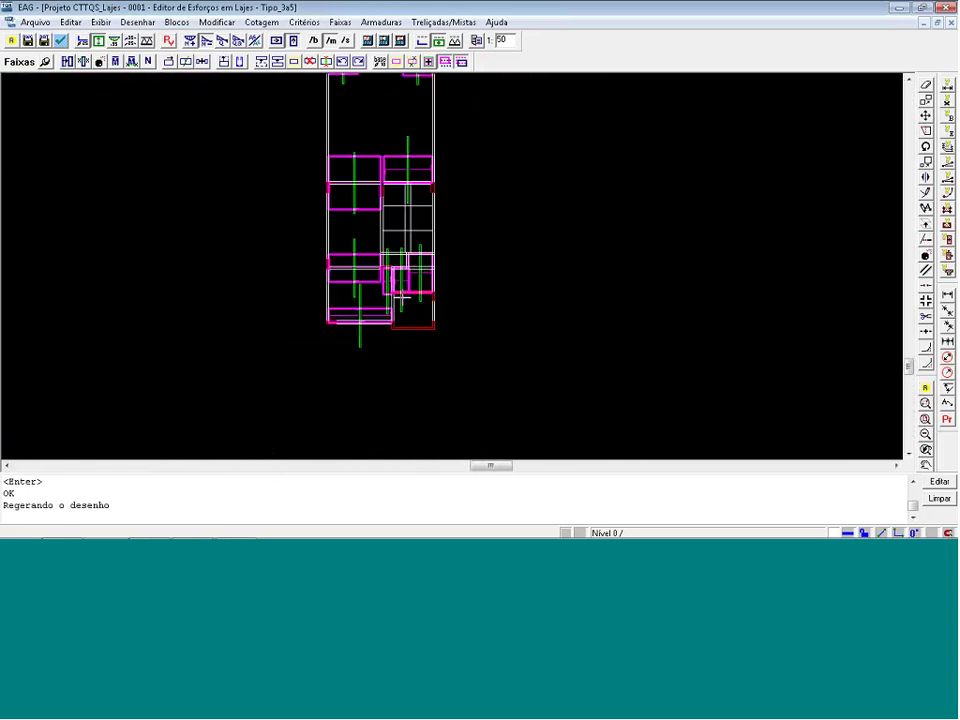
Switch to the principal direction, recalculate the reinforcement of only the modified strips and display the resulting bars.
{"action": "scroll", "coordinate": [401, 297], "scroll_direction": "down", "scroll_amount": 1}
{"action": "left_click", "coordinate": [277, 41]}
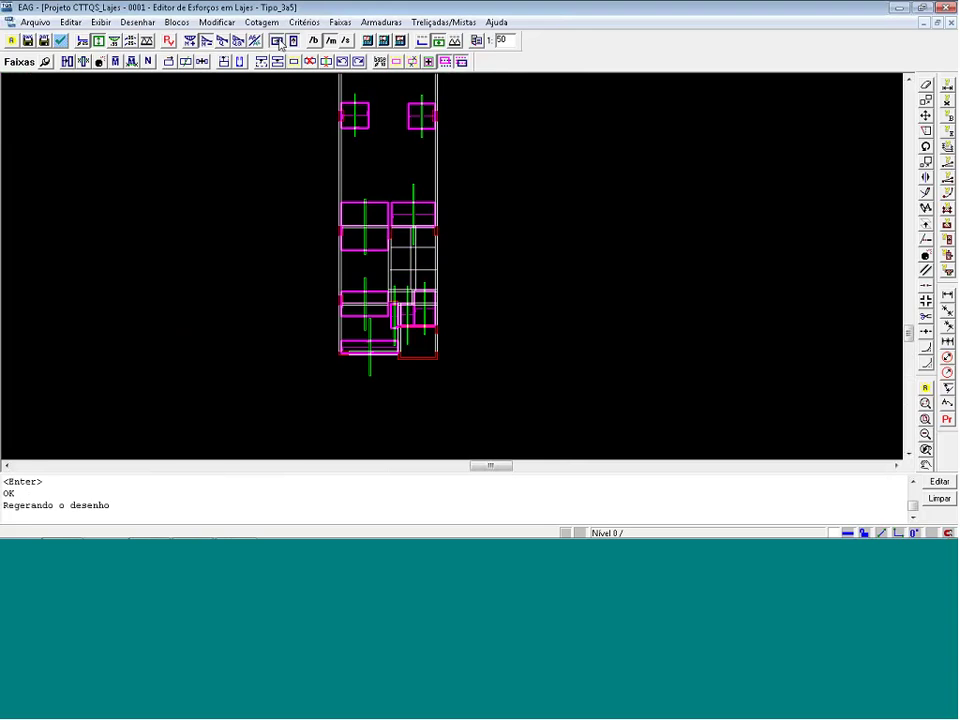
{"action": "left_click", "coordinate": [421, 41]}
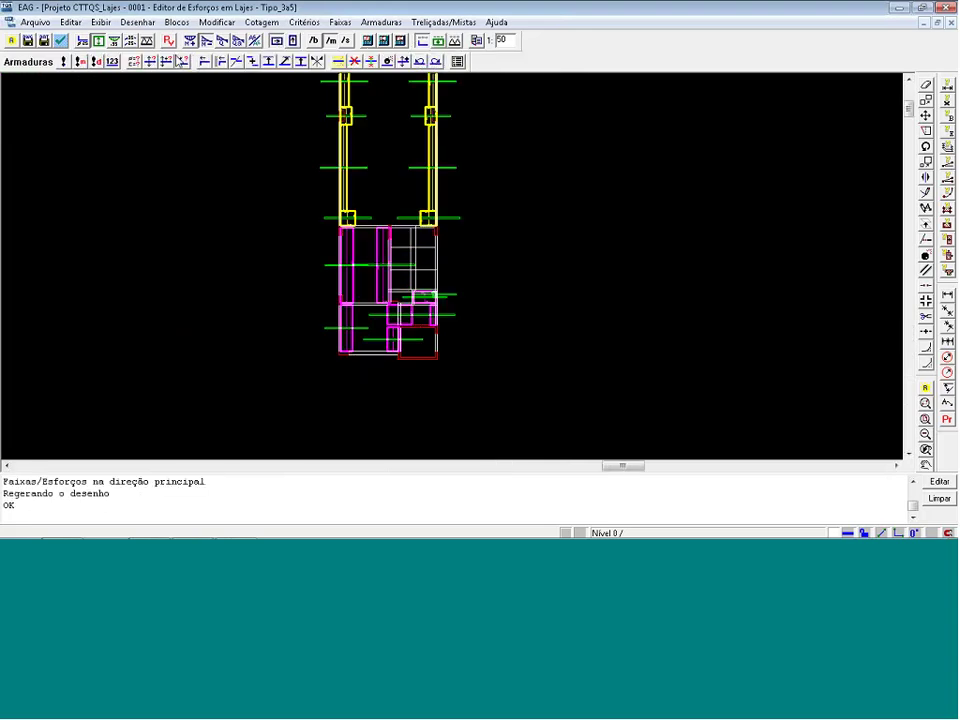
{"action": "left_click", "coordinate": [88, 62]}
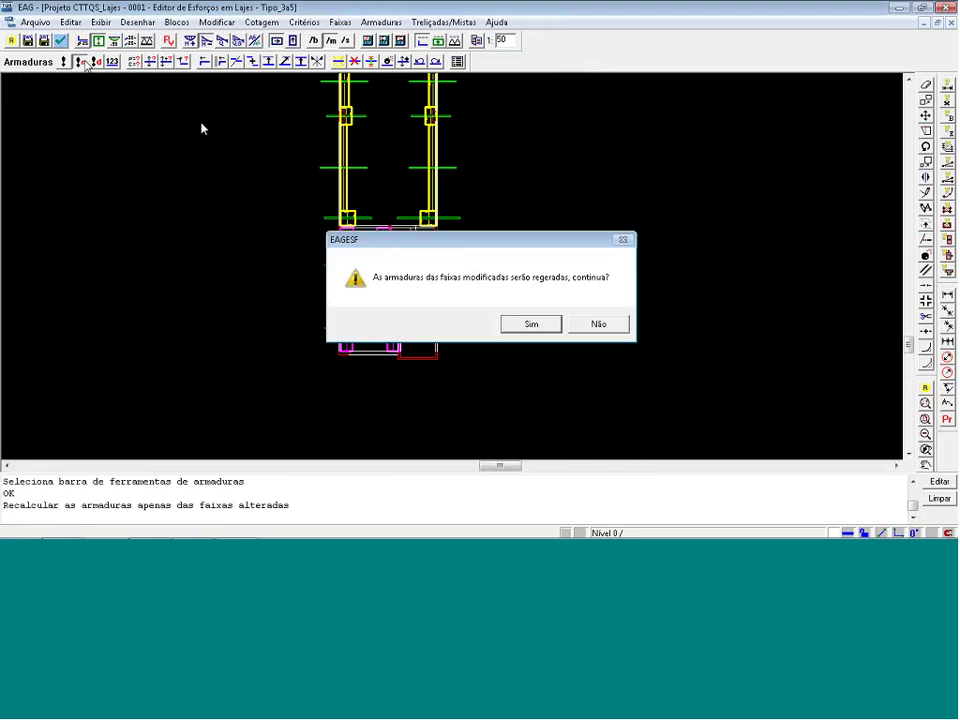
{"action": "left_click", "coordinate": [521, 325]}
{"action": "left_click", "coordinate": [82, 41]}
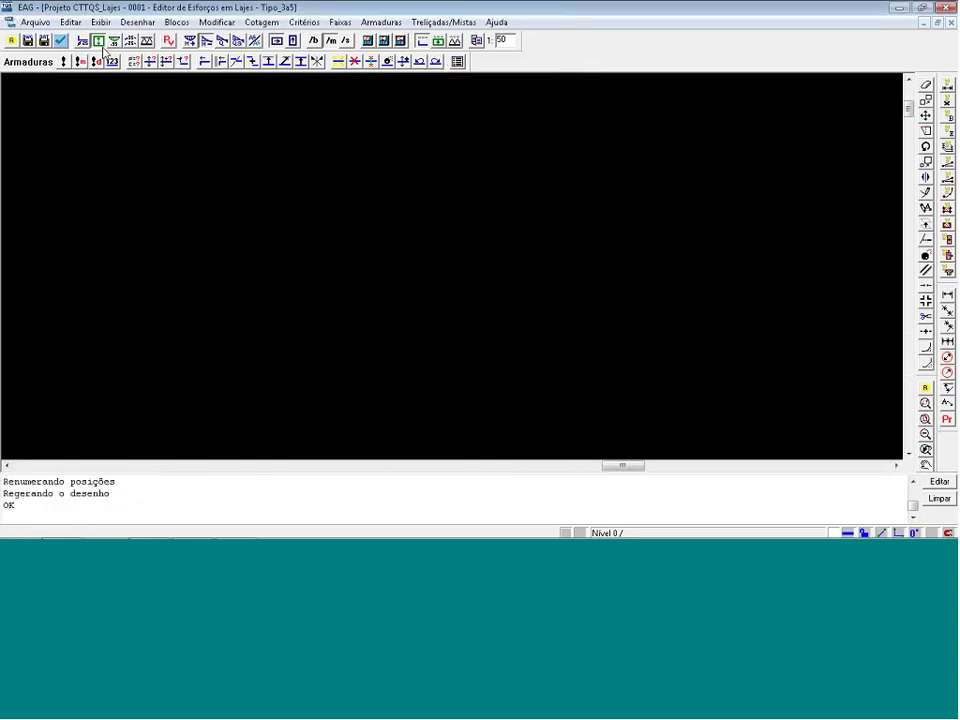
Examine the generated negative bars along the Tipo_3a5 plan, from the upper slab down to the lower openings.
{"action": "scroll", "coordinate": [262, 392], "scroll_direction": "down", "scroll_amount": 1}
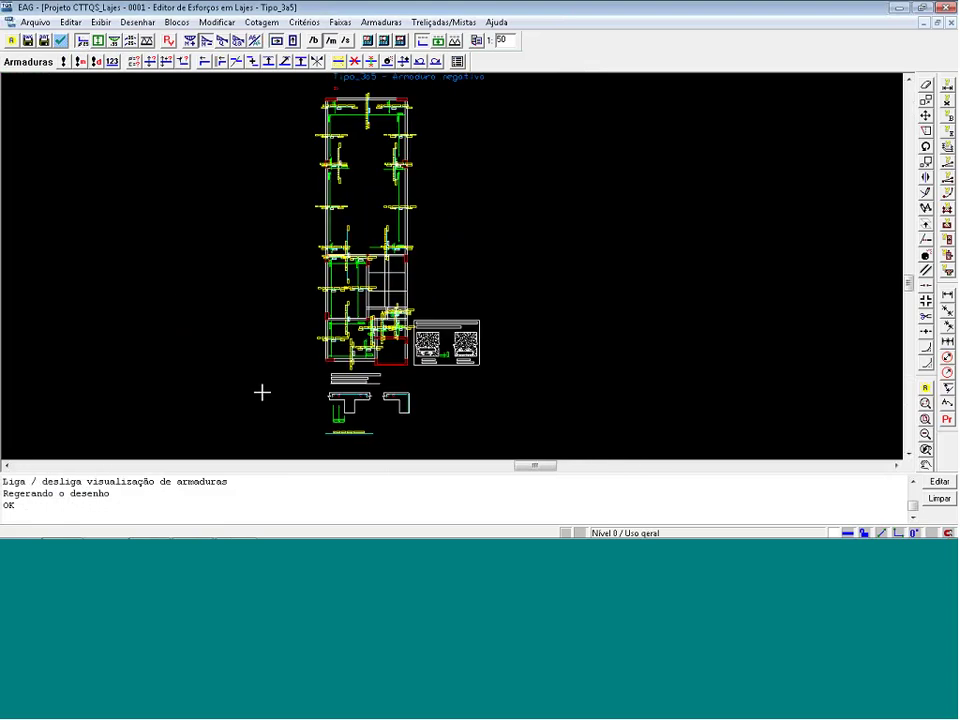
{"action": "scroll", "coordinate": [383, 157], "scroll_direction": "up", "scroll_amount": 3}
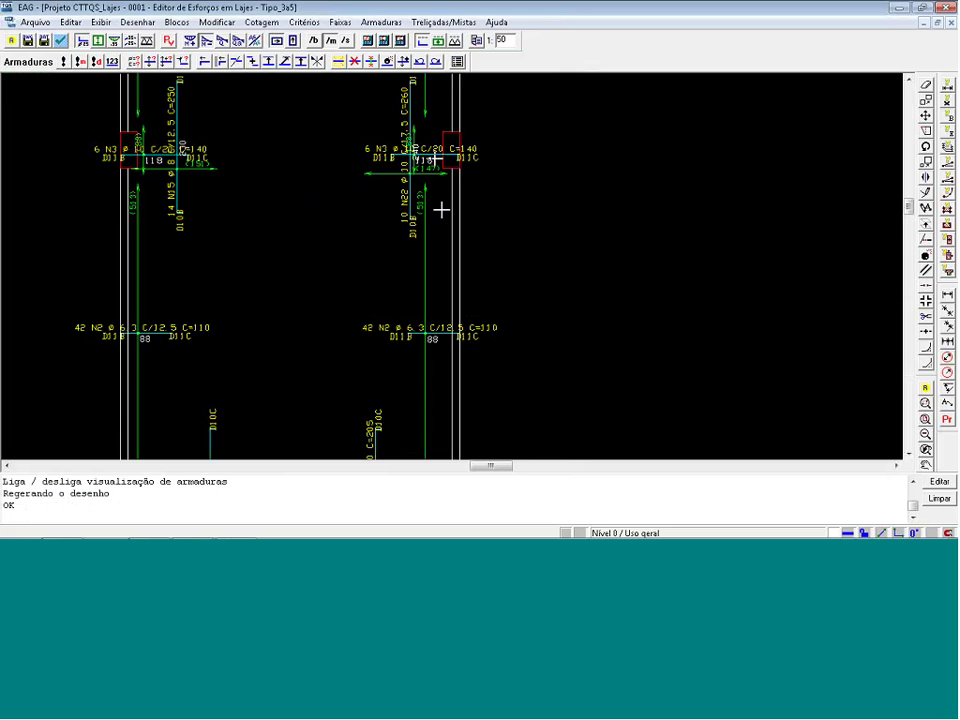
{"action": "scroll", "coordinate": [412, 150], "scroll_direction": "down", "scroll_amount": 3}
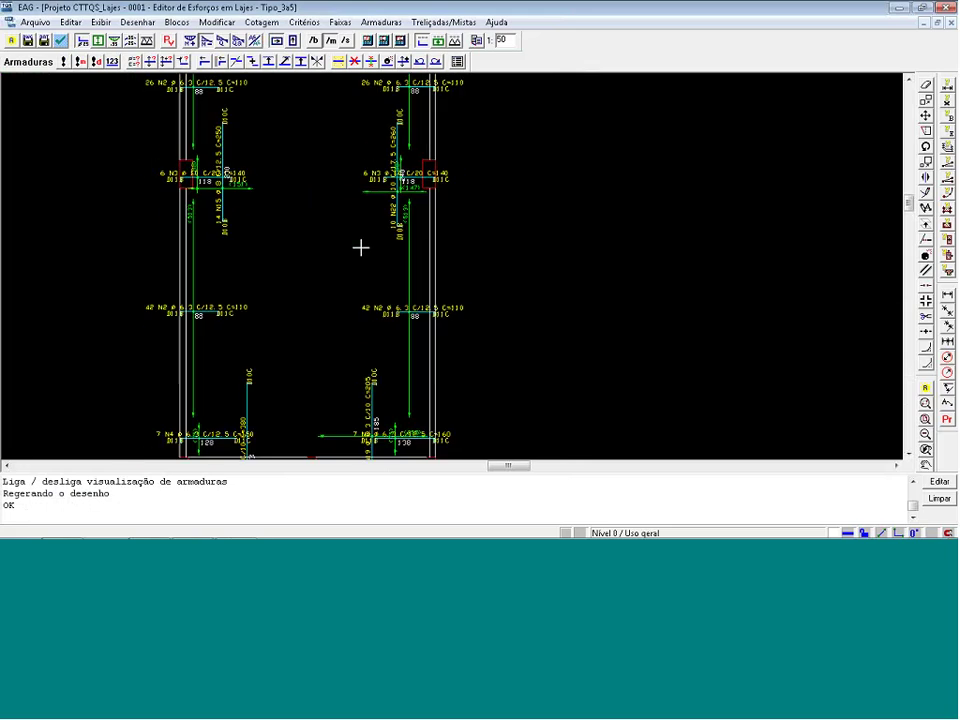
{"action": "scroll", "coordinate": [384, 190], "scroll_direction": "down", "scroll_amount": 3}
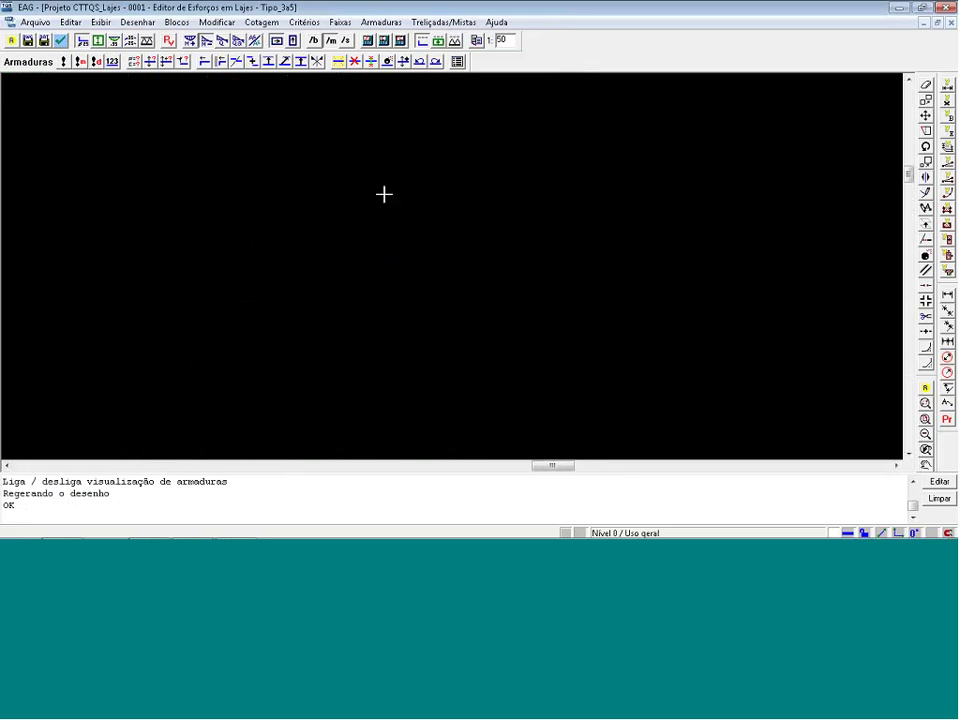
{"action": "scroll", "coordinate": [328, 394], "scroll_direction": "up", "scroll_amount": 2}
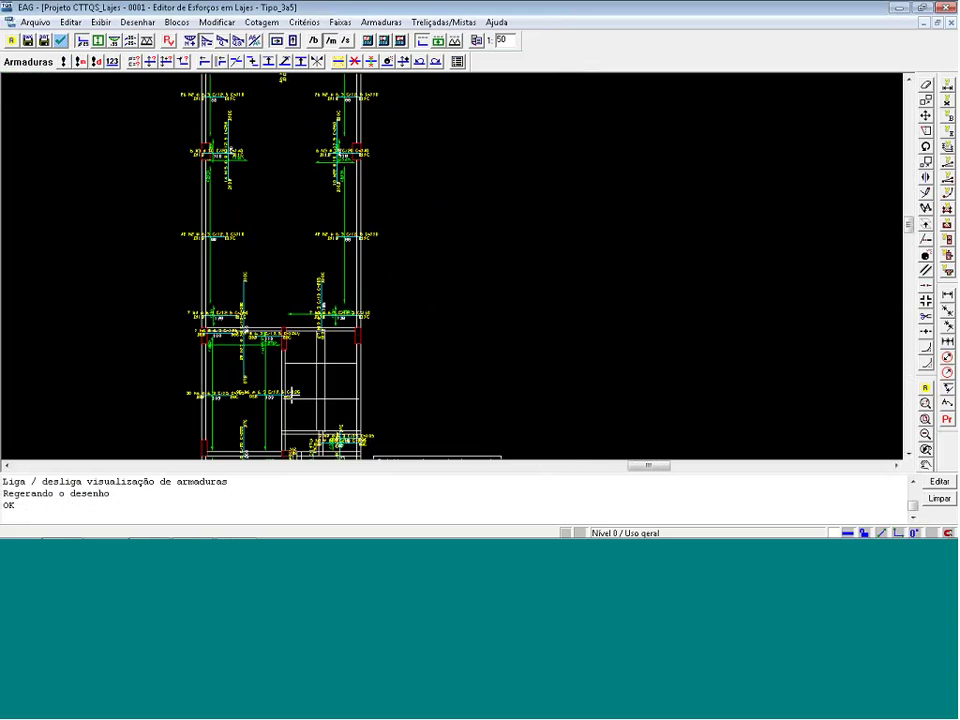
{"action": "scroll", "coordinate": [224, 375], "scroll_direction": "up", "scroll_amount": 2}
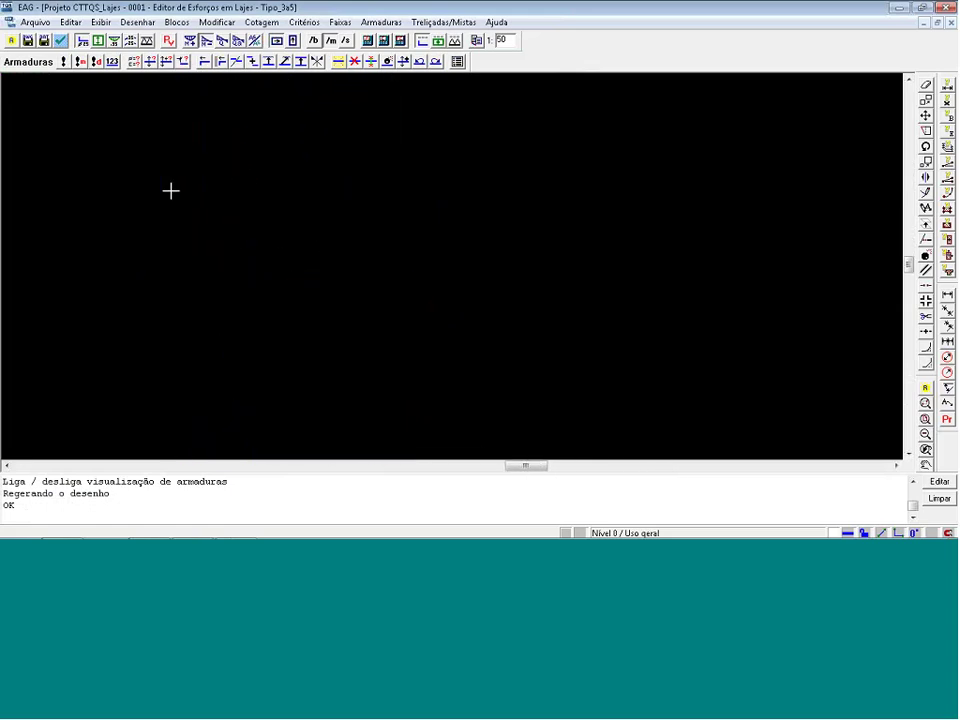
{"action": "scroll", "coordinate": [171, 192], "scroll_direction": "down", "scroll_amount": 5}
{"action": "scroll", "coordinate": [190, 400], "scroll_direction": "up", "scroll_amount": 4}
{"action": "scroll", "coordinate": [206, 370], "scroll_direction": "up", "scroll_amount": 1}
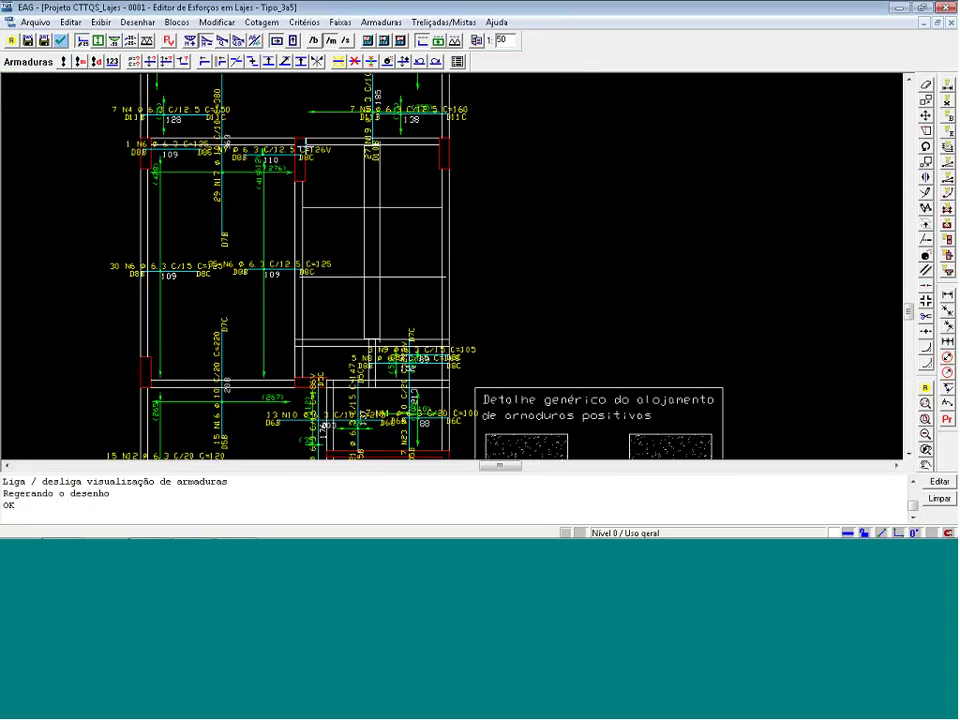
Extend the distribution range of the left N6 c/15 bars in the middle left slab upward to 442.
{"action": "scroll", "coordinate": [274, 212], "scroll_direction": "down", "scroll_amount": 1}
{"action": "scroll", "coordinate": [288, 126], "scroll_direction": "up", "scroll_amount": 3}
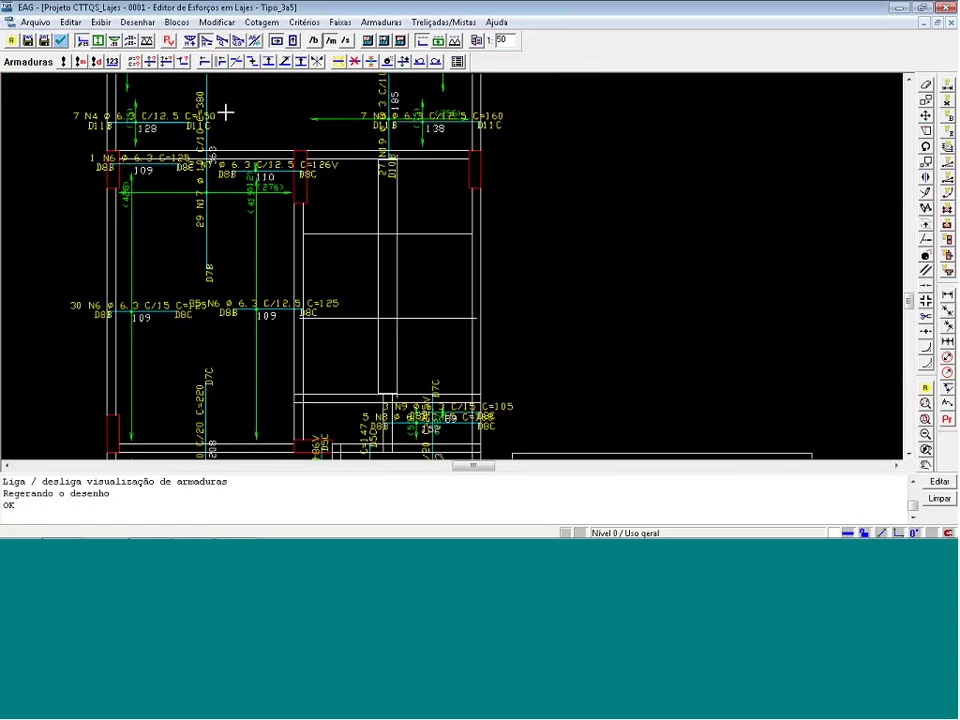
{"action": "left_click", "coordinate": [154, 67]}
{"action": "left_click", "coordinate": [154, 310]}
{"action": "key", "text": "Return"}
{"action": "left_click", "coordinate": [154, 167]}
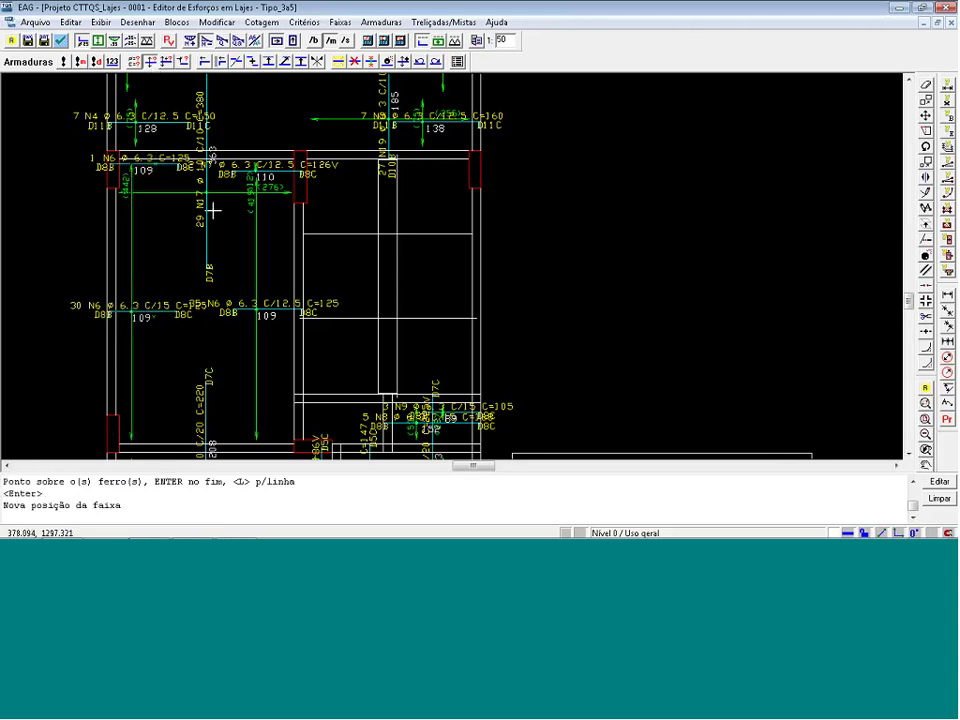
Extend the distribution range of the right N6 c/12.5 bars upward to the top of the middle left slab.
{"action": "key", "text": "Return"}
{"action": "left_click", "coordinate": [269, 307]}
{"action": "key", "text": "Return"}
{"action": "left_click", "coordinate": [308, 169]}
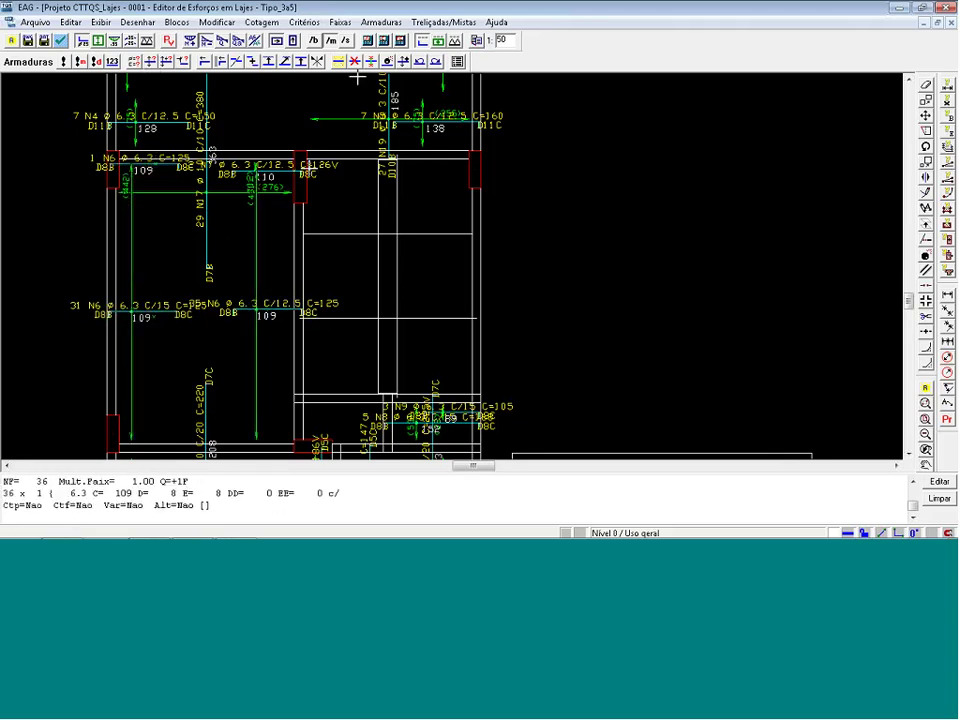
Delete the short 1 N6 and N7 C=126V bars at the top of the middle left slab.
{"action": "left_click", "coordinate": [355, 62]}
{"action": "left_click", "coordinate": [256, 168]}
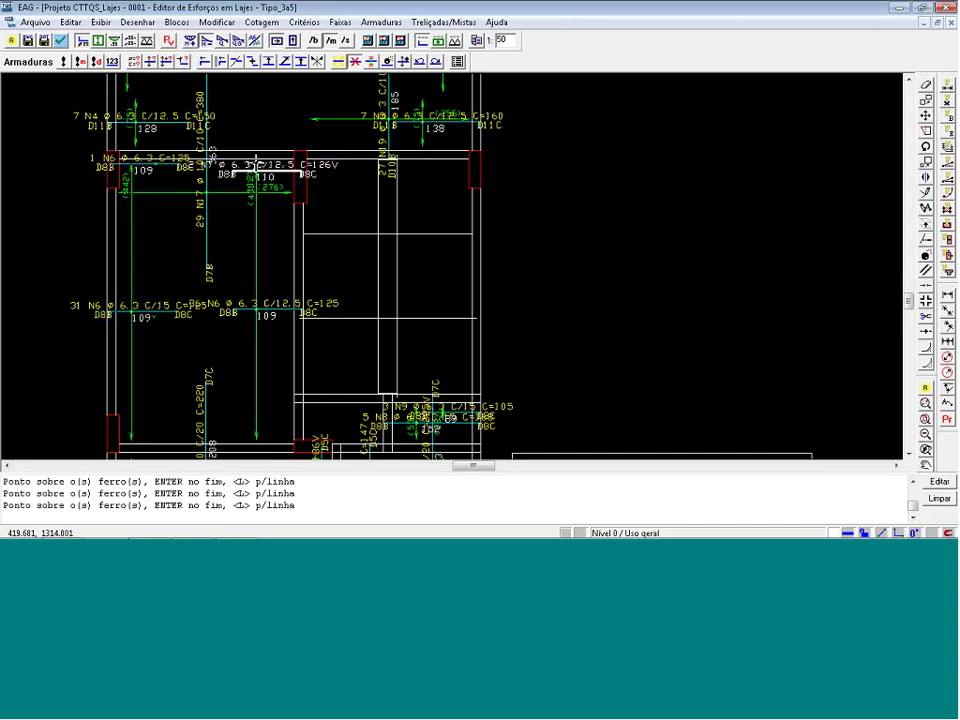
{"action": "key", "text": "Return"}
Stretch the right end of the 13 N10 bar to the right outer wall, making its straight length 331.
{"action": "scroll", "coordinate": [64, 81], "scroll_direction": "down", "scroll_amount": 2}
{"action": "scroll", "coordinate": [69, 103], "scroll_direction": "down", "scroll_amount": 2}
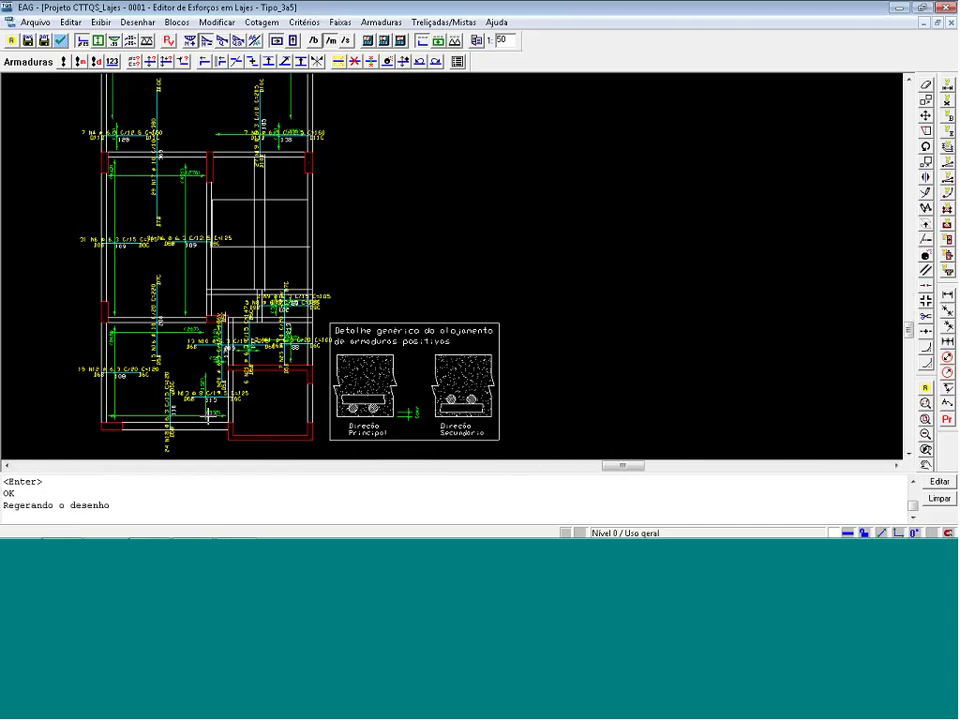
{"action": "scroll", "coordinate": [253, 441], "scroll_direction": "up", "scroll_amount": 5}
{"action": "scroll", "coordinate": [313, 363], "scroll_direction": "up", "scroll_amount": 2}
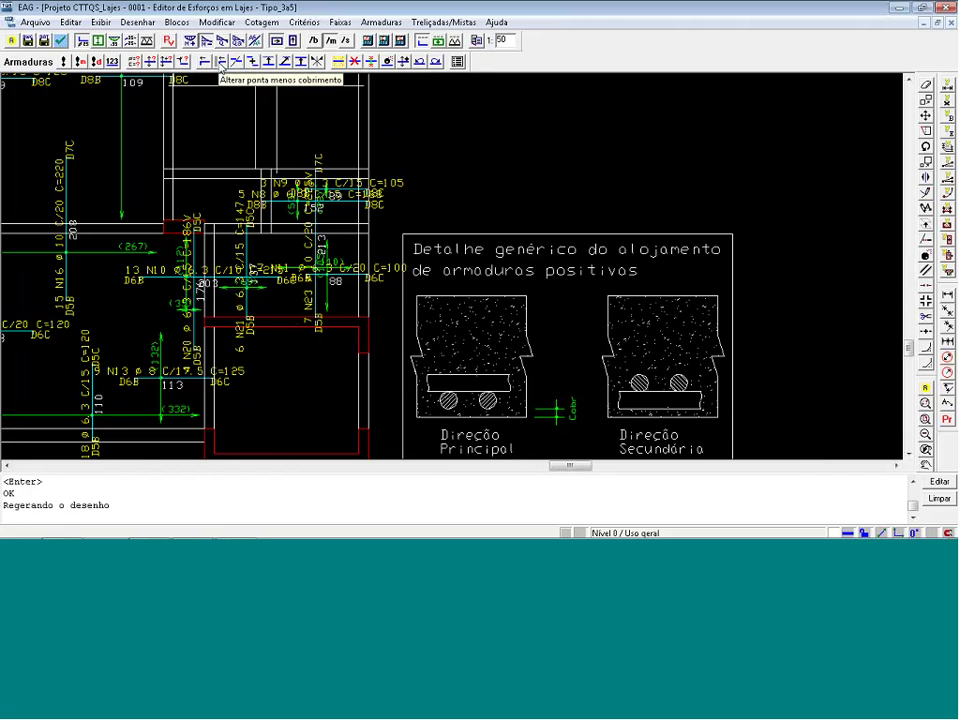
{"action": "left_click", "coordinate": [204, 62]}
{"action": "left_click", "coordinate": [243, 283]}
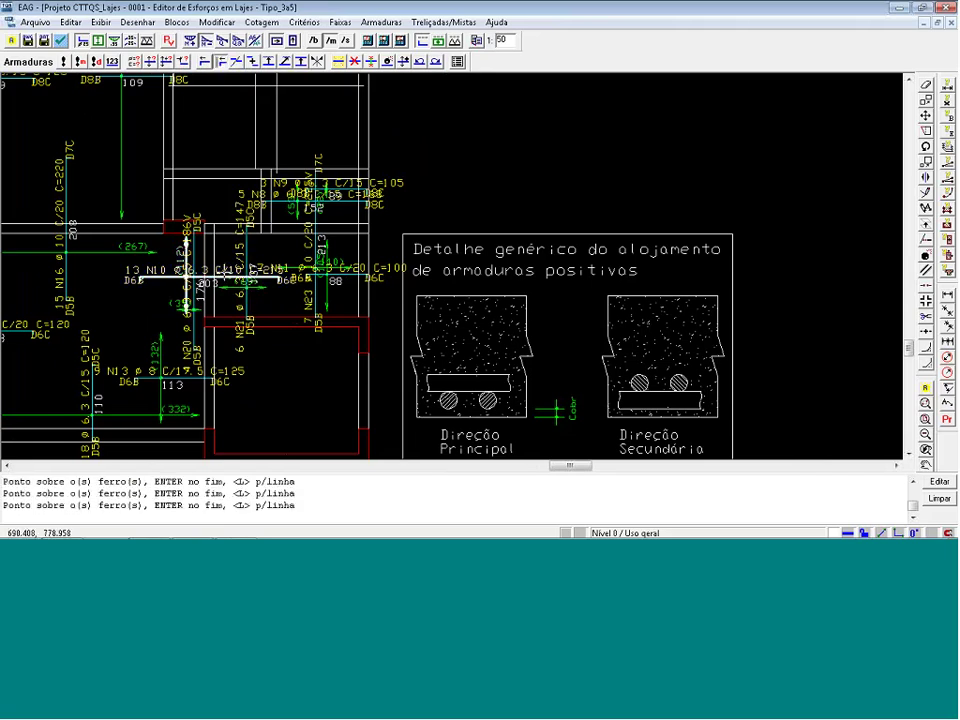
{"action": "key", "text": "Return"}
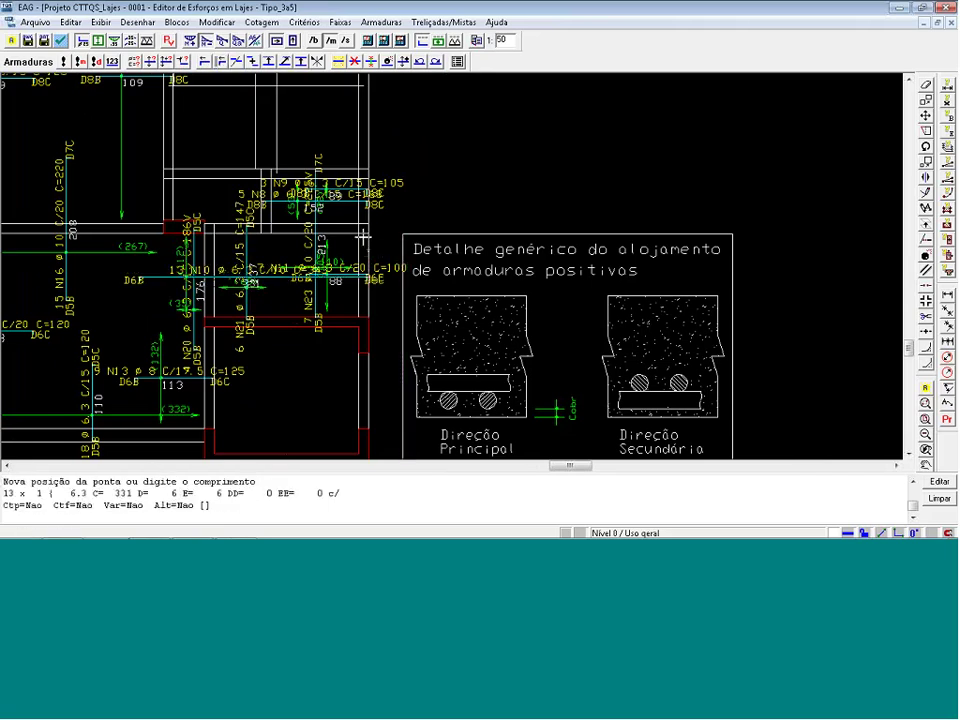
Delete the N11 C=100 bar overlapped by N10 and the 3 N9 C=105 bar above it.
{"action": "left_click", "coordinate": [355, 62]}
{"action": "left_click", "coordinate": [345, 269]}
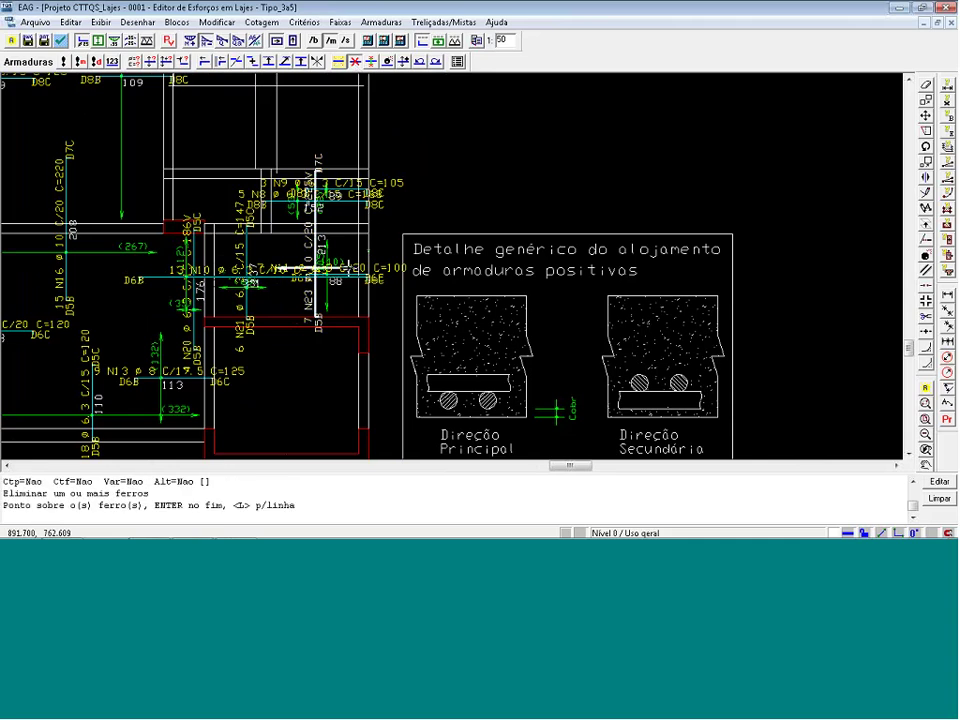
{"action": "key", "text": "Return"}
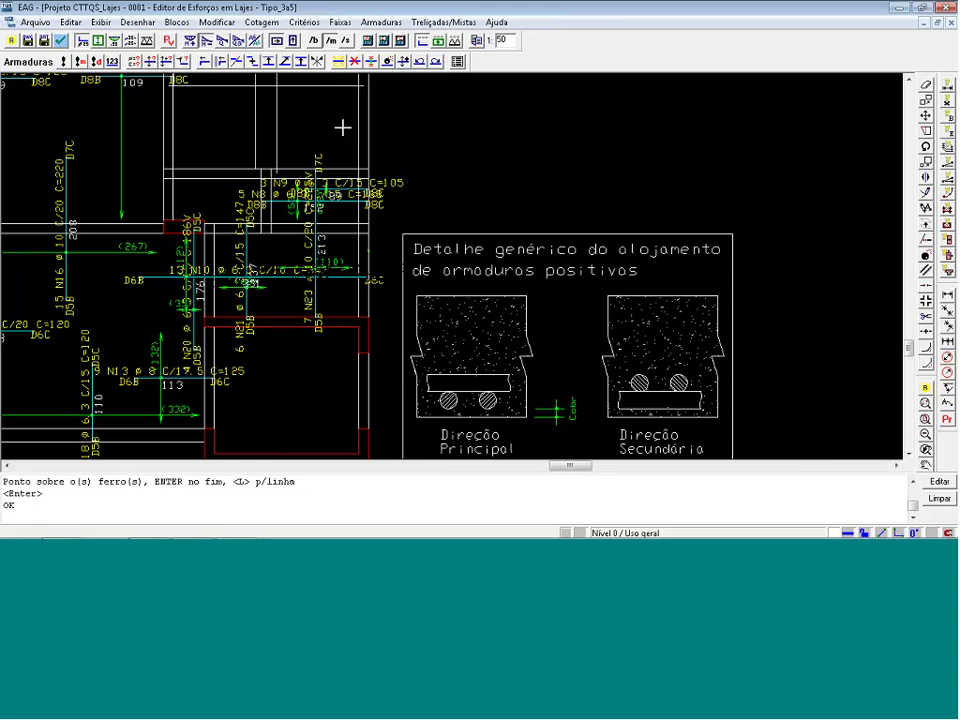
{"action": "left_click", "coordinate": [270, 64]}
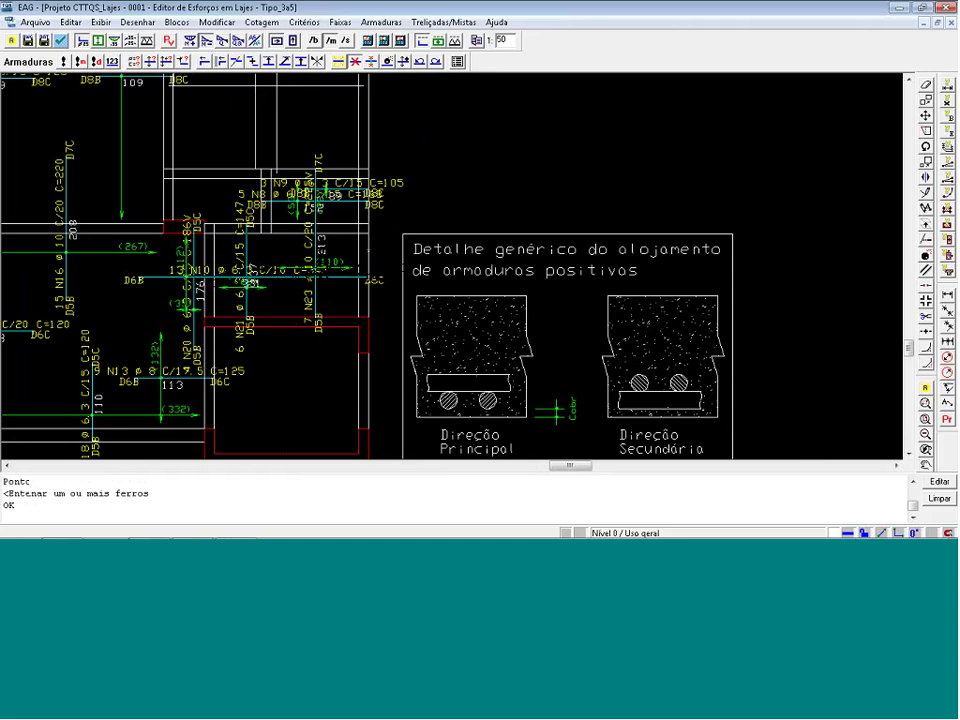
{"action": "key", "text": "Return"}
Review the whole negative reinforcement drawing, save it and close the slab strip editor.
{"action": "scroll", "coordinate": [497, 180], "scroll_direction": "down", "scroll_amount": 4}
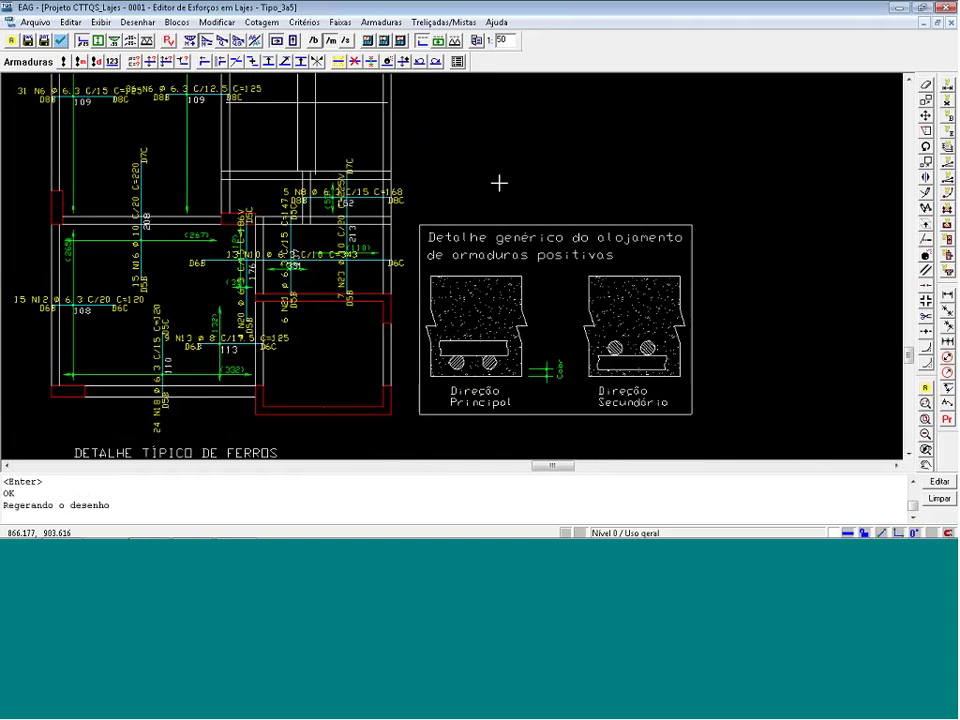
{"action": "scroll", "coordinate": [497, 188], "scroll_direction": "down", "scroll_amount": 6}
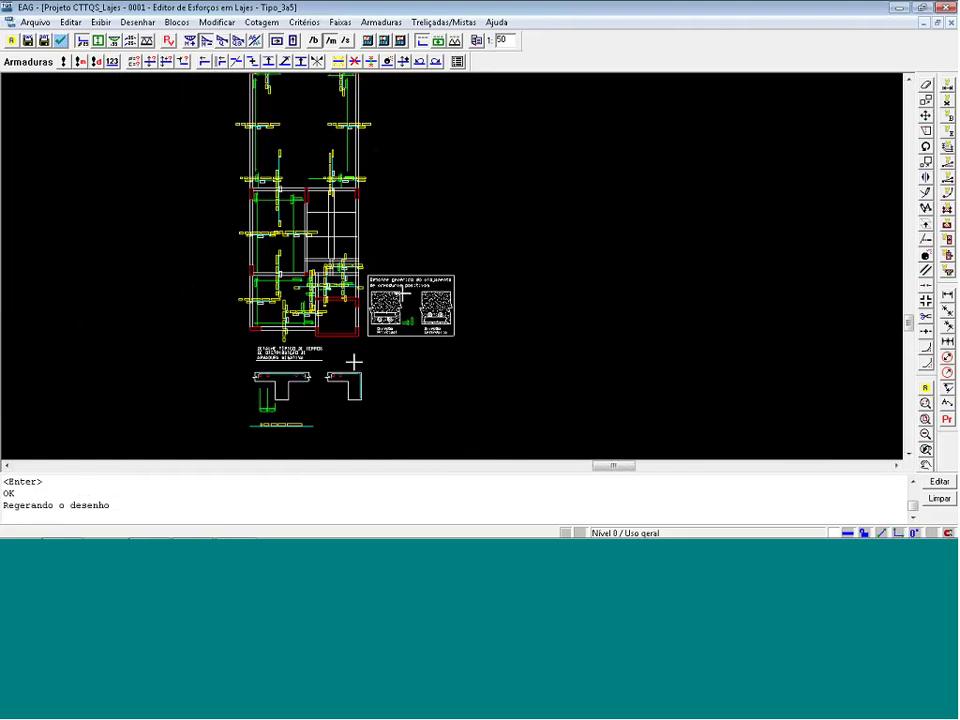
{"action": "scroll", "coordinate": [255, 315], "scroll_direction": "down", "scroll_amount": 5}
{"action": "scroll", "coordinate": [369, 275], "scroll_direction": "up", "scroll_amount": 2}
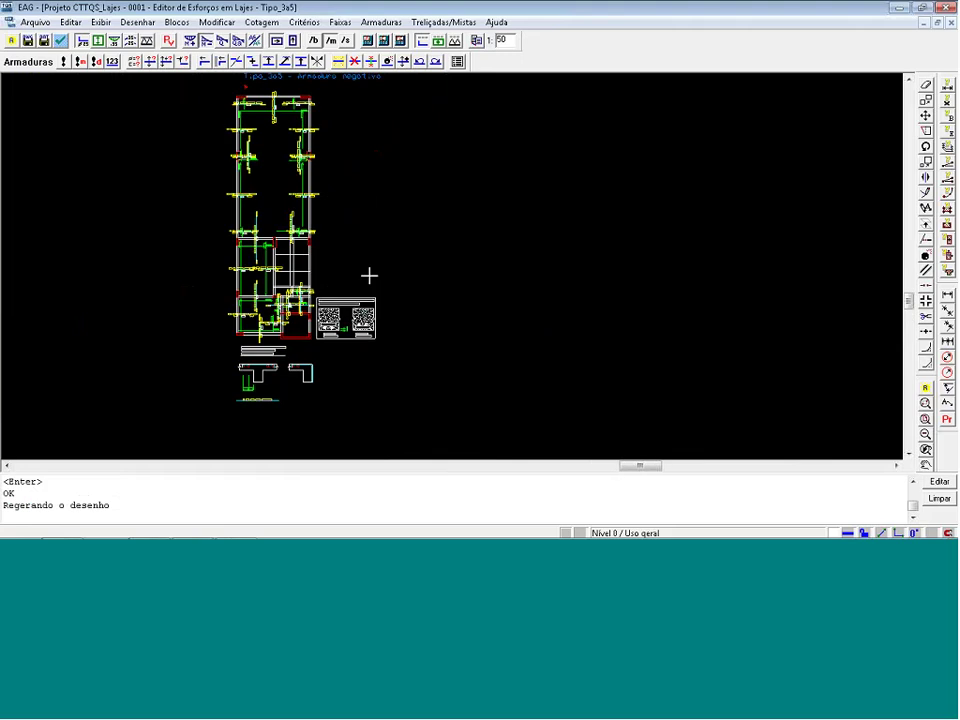
{"action": "scroll", "coordinate": [369, 275], "scroll_direction": "up", "scroll_amount": 1}
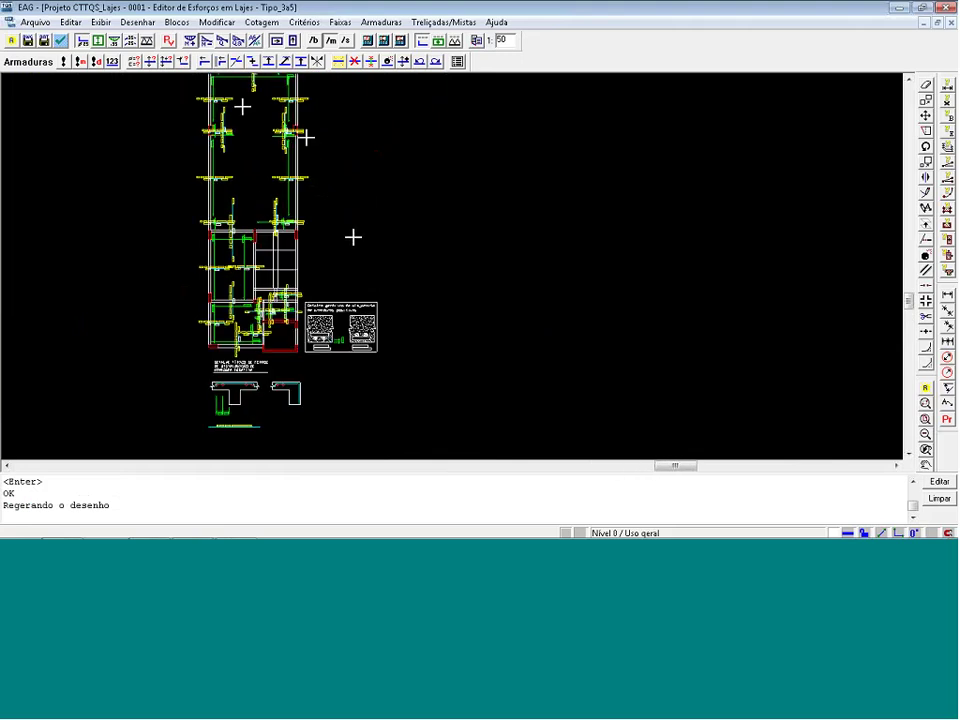
{"action": "left_click", "coordinate": [28, 42]}
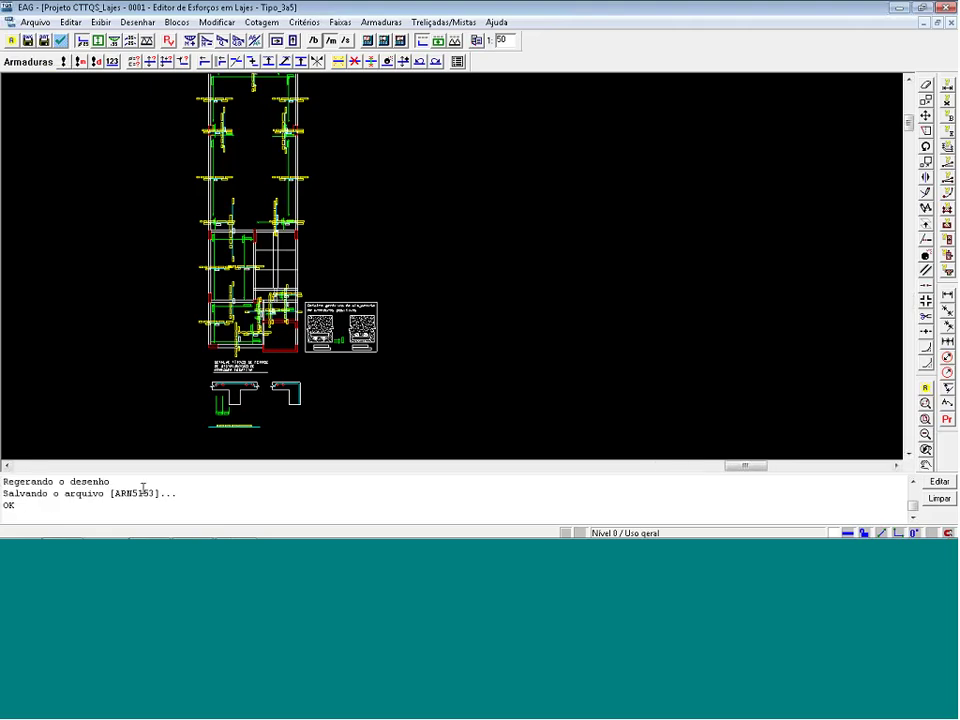
{"action": "left_click", "coordinate": [944, 8]}
{"action": "left_click", "coordinate": [439, 330]}
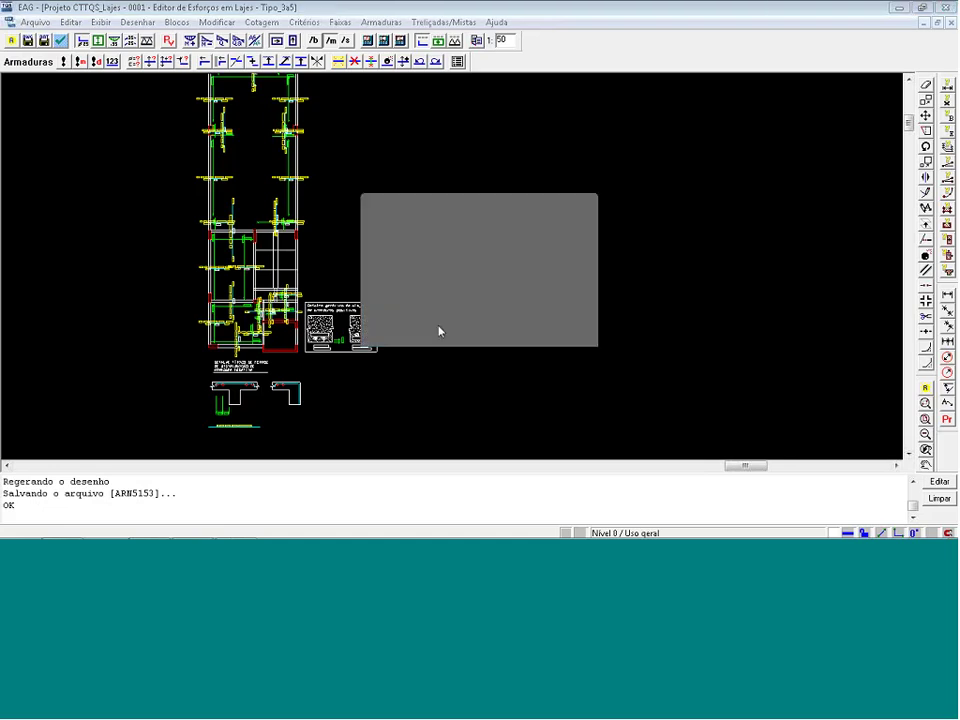
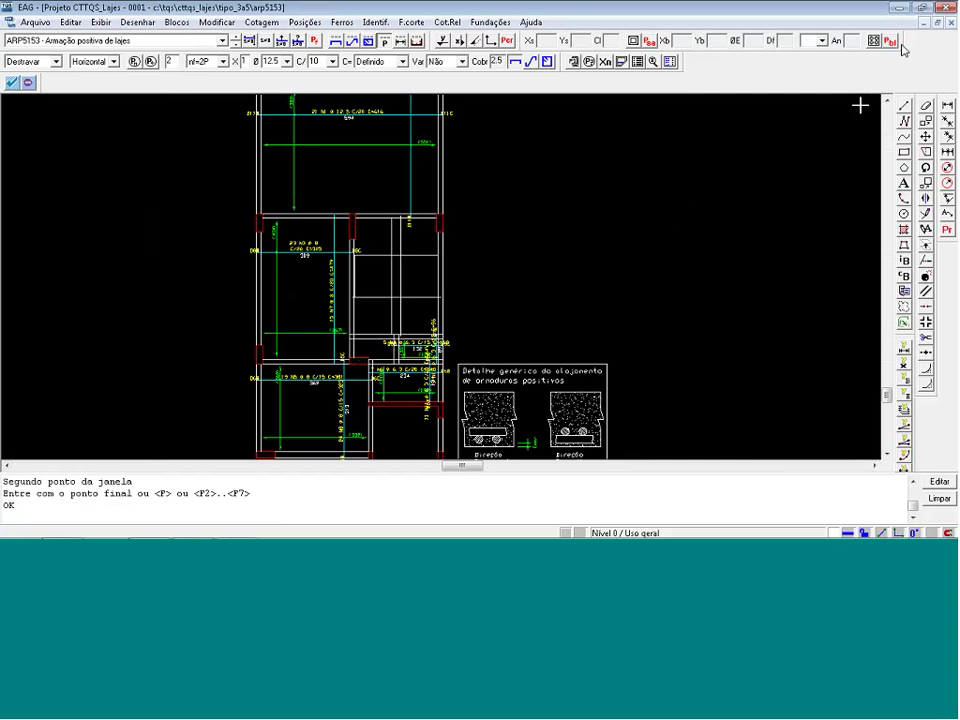
Close the ARP5153 drawing, reopen the Tipo_3a5 strip editor and display the positive moment reinforcement.
{"action": "left_click", "coordinate": [949, 8]}
{"action": "left_click", "coordinate": [336, 368]}
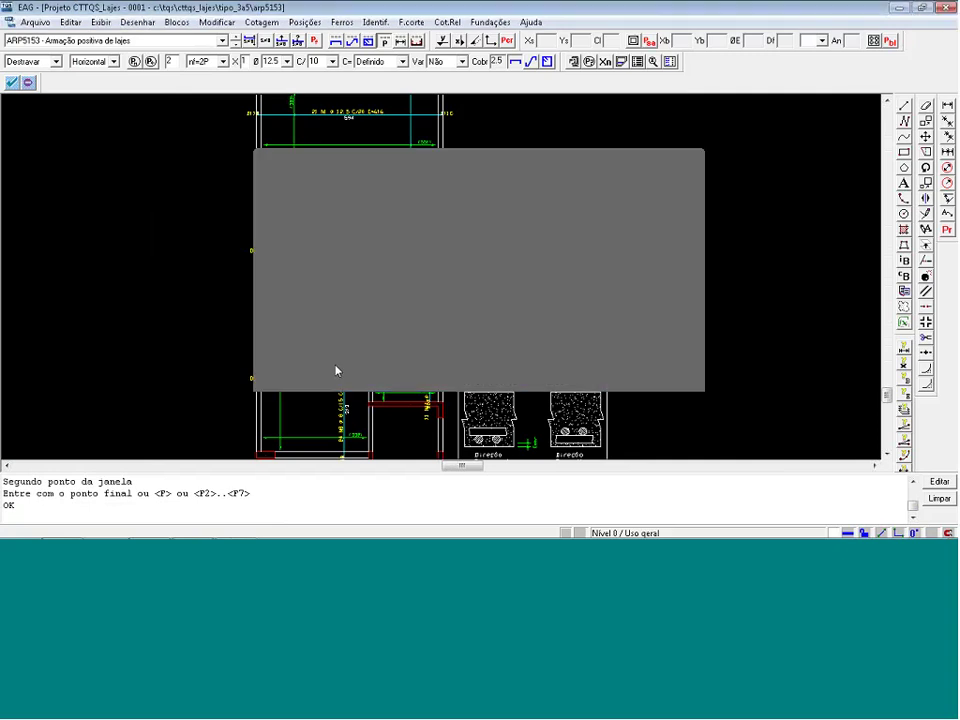
{"action": "left_click", "coordinate": [285, 60]}
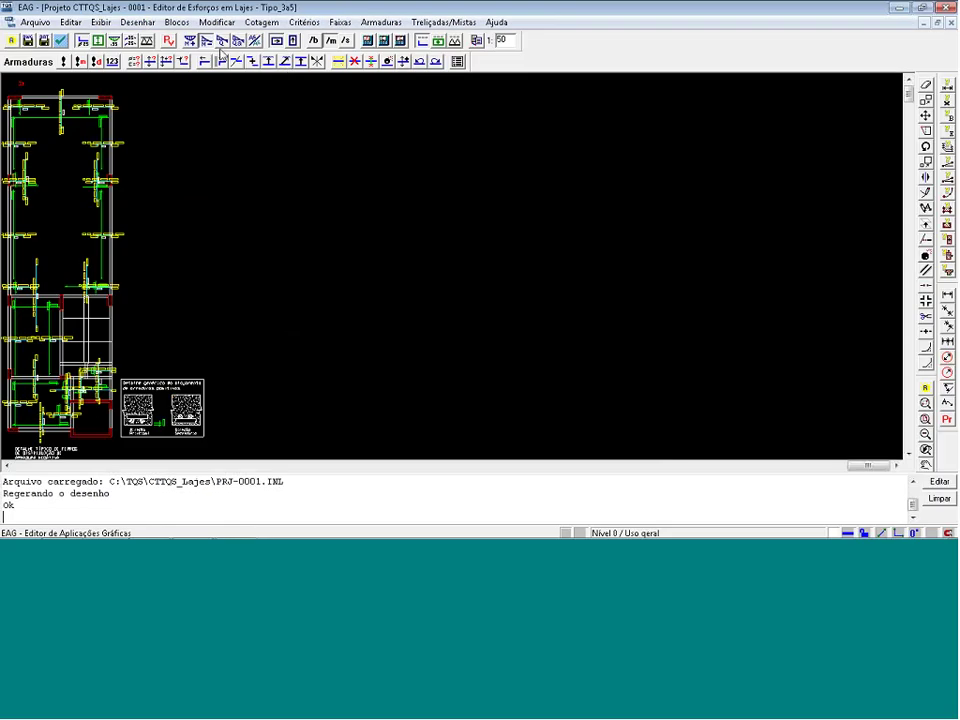
{"action": "left_click", "coordinate": [190, 41]}
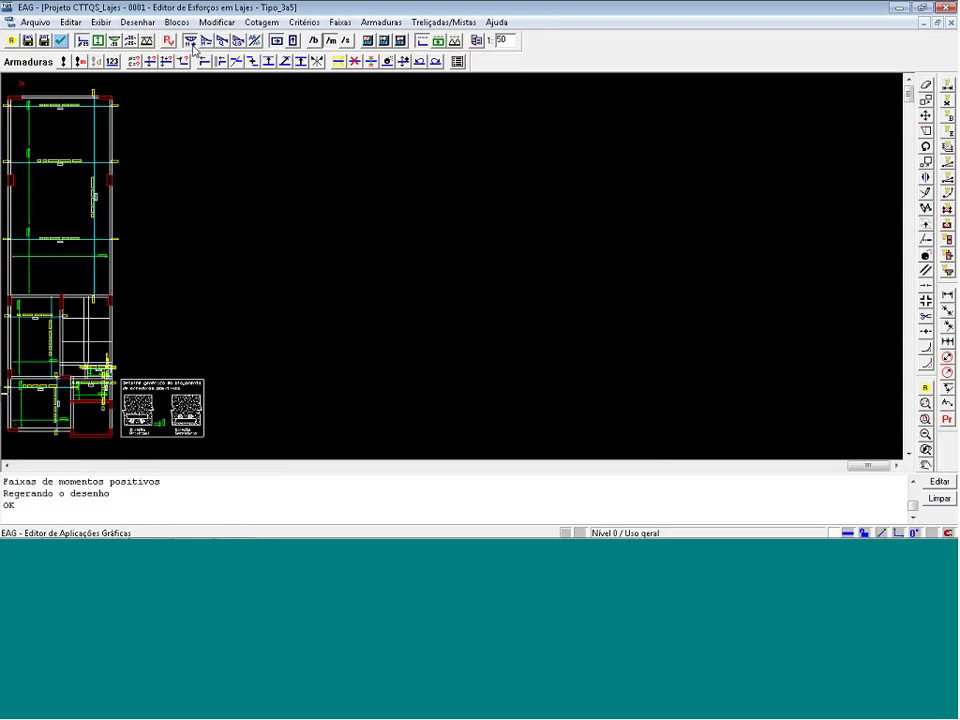
Move the "ø 8" text of the 23 N3 bar label in the middle left slab to just above the label.
{"action": "key", "text": "F8"}
{"action": "left_click", "coordinate": [61, 328]}
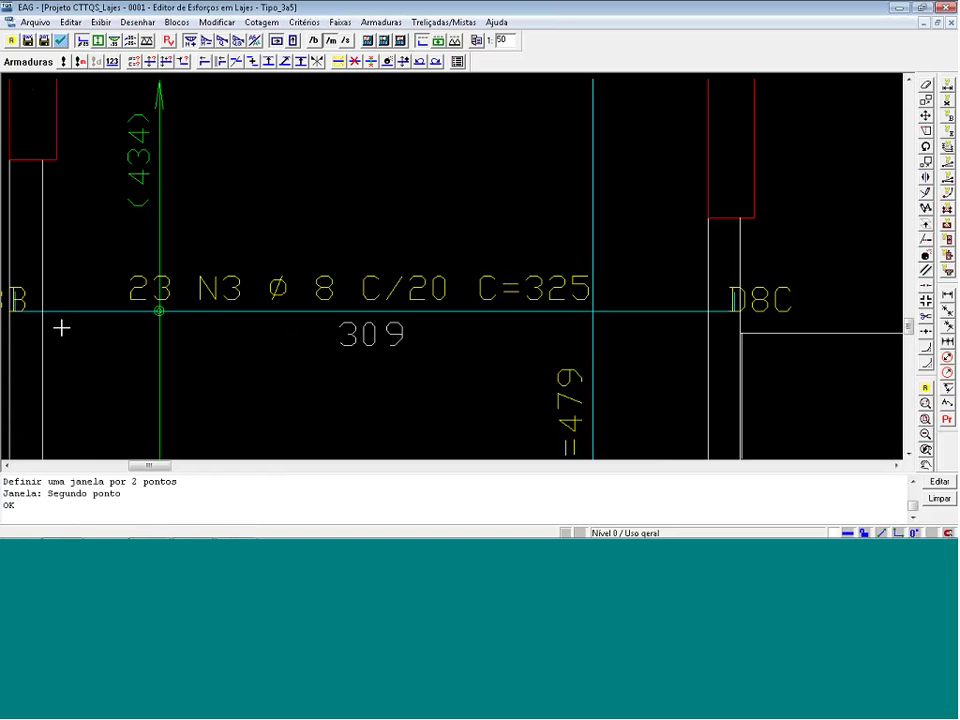
{"action": "left_click", "coordinate": [110, 250]}
{"action": "left_click", "coordinate": [372, 305]}
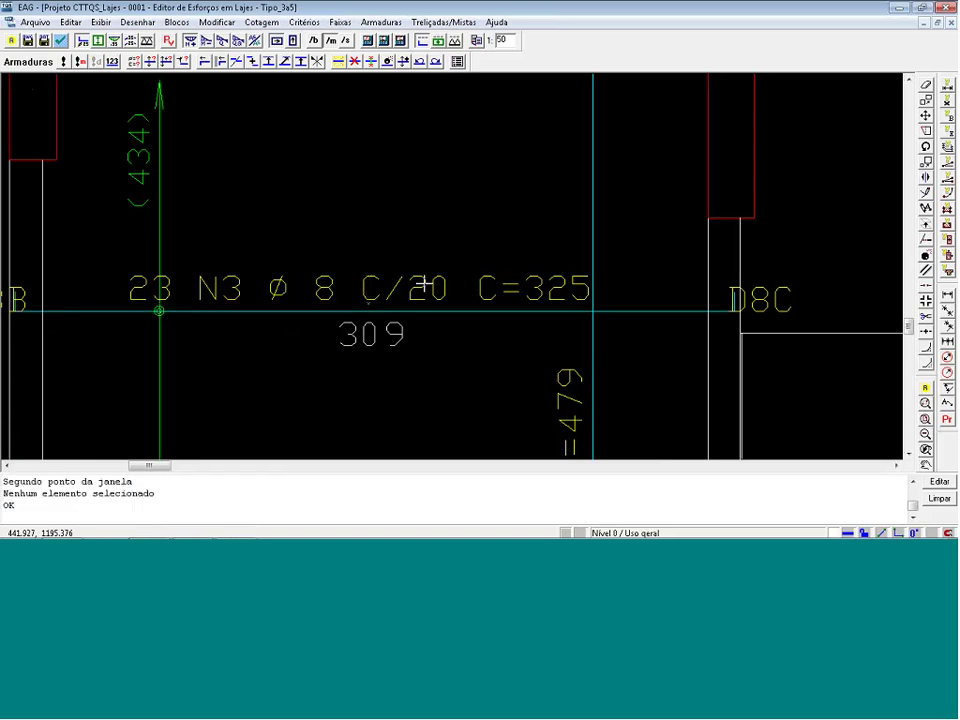
{"action": "left_click", "coordinate": [308, 272]}
{"action": "left_click", "coordinate": [468, 240]}
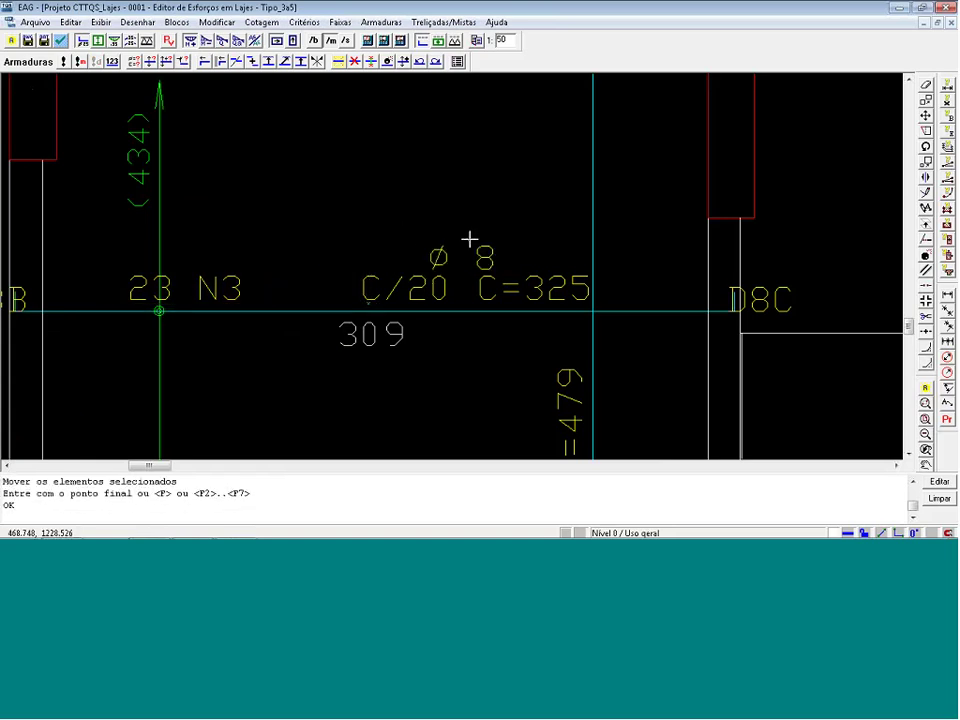
Arrange the 23 N3 bar label in two lines, with "23 N3 ø 8" above "C/20 C=325".
{"action": "left_click", "coordinate": [215, 284]}
{"action": "left_click", "coordinate": [367, 249]}
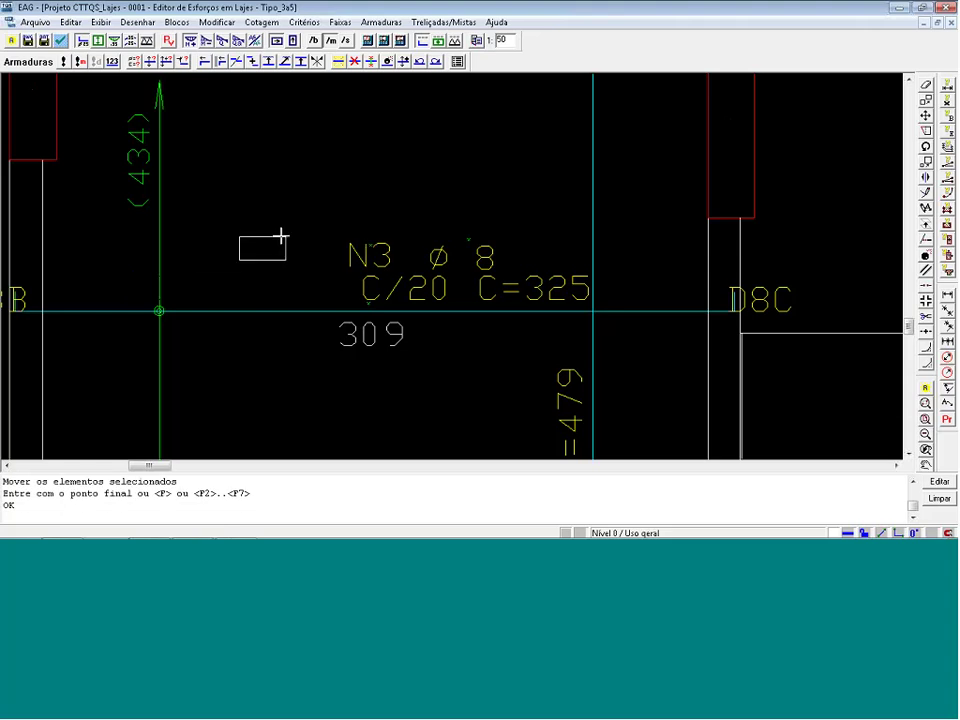
{"action": "left_click", "coordinate": [323, 241]}
{"action": "left_click", "coordinate": [431, 288]}
{"action": "left_click", "coordinate": [330, 296]}
{"action": "left_click", "coordinate": [517, 297]}
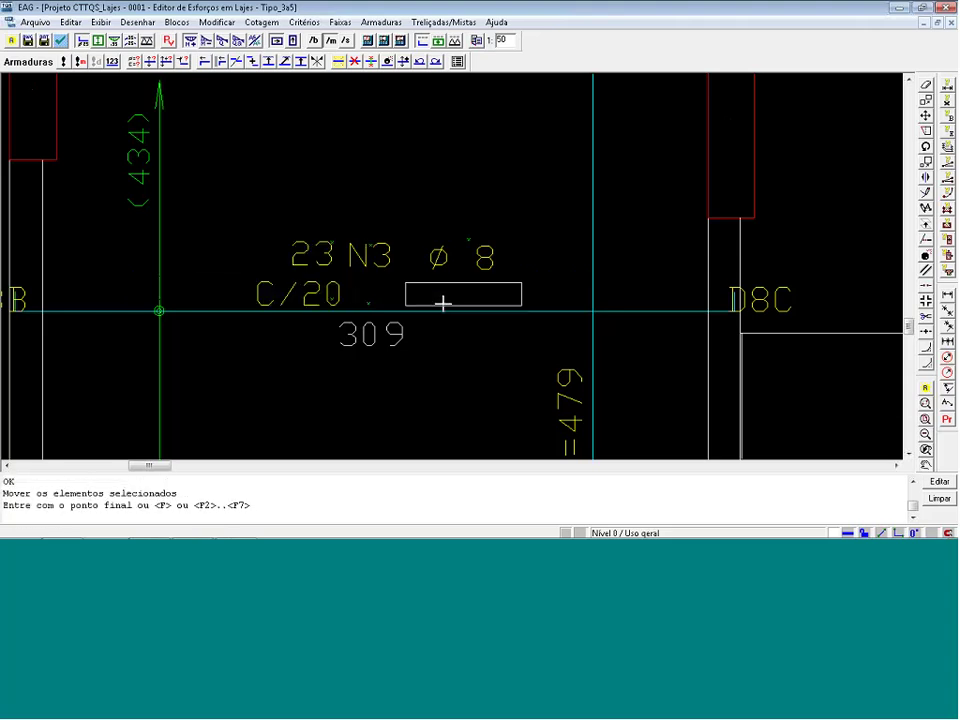
{"action": "left_click", "coordinate": [405, 296]}
Regenerate the positive reinforcement drawing with the current criteria.
{"action": "left_click", "coordinate": [11, 40]}
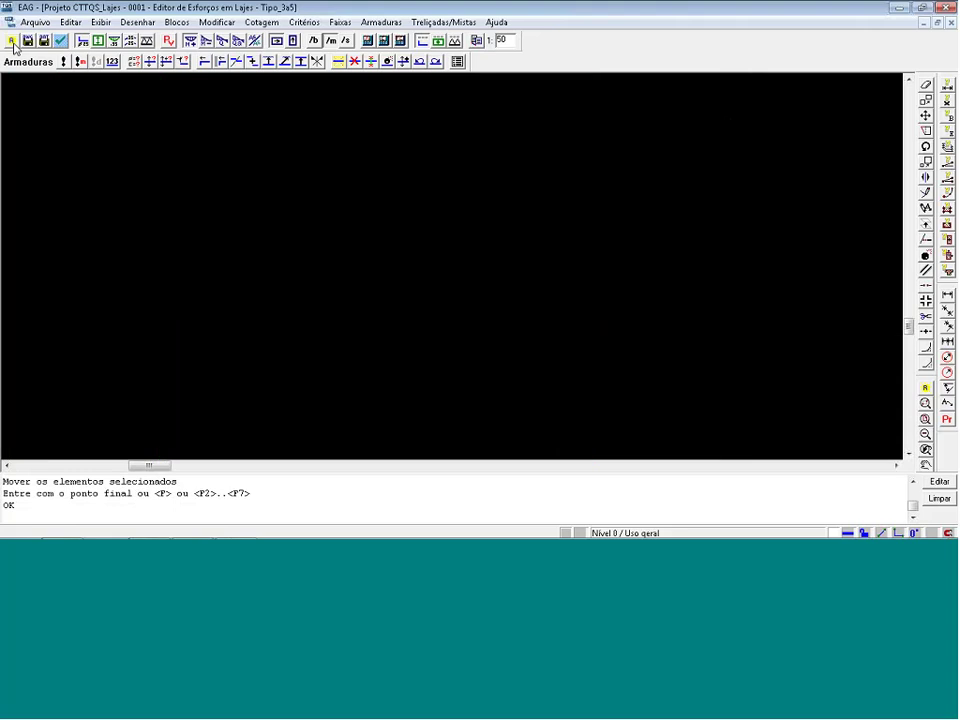
{"action": "scroll", "coordinate": [468, 281], "scroll_direction": "down", "scroll_amount": 10}
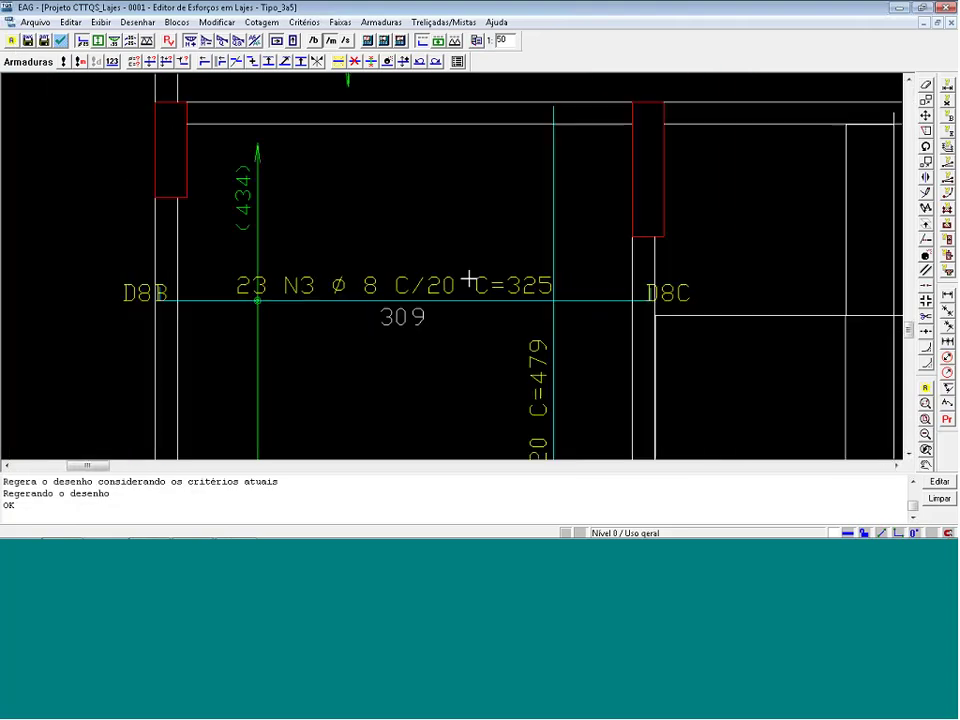
{"action": "scroll", "coordinate": [318, 272], "scroll_direction": "down", "scroll_amount": 2}
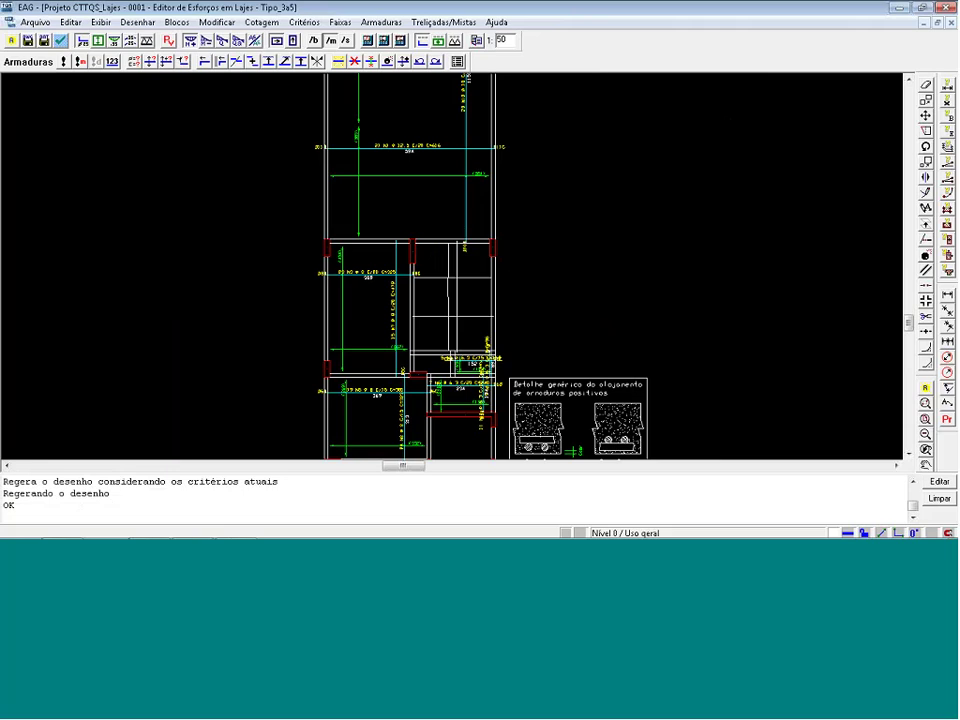
Save and close the slab strip editor, and open the ARP5153 positive slab reinforcement drawing for editing.
{"action": "left_click", "coordinate": [25, 43]}
{"action": "left_click", "coordinate": [944, 7]}
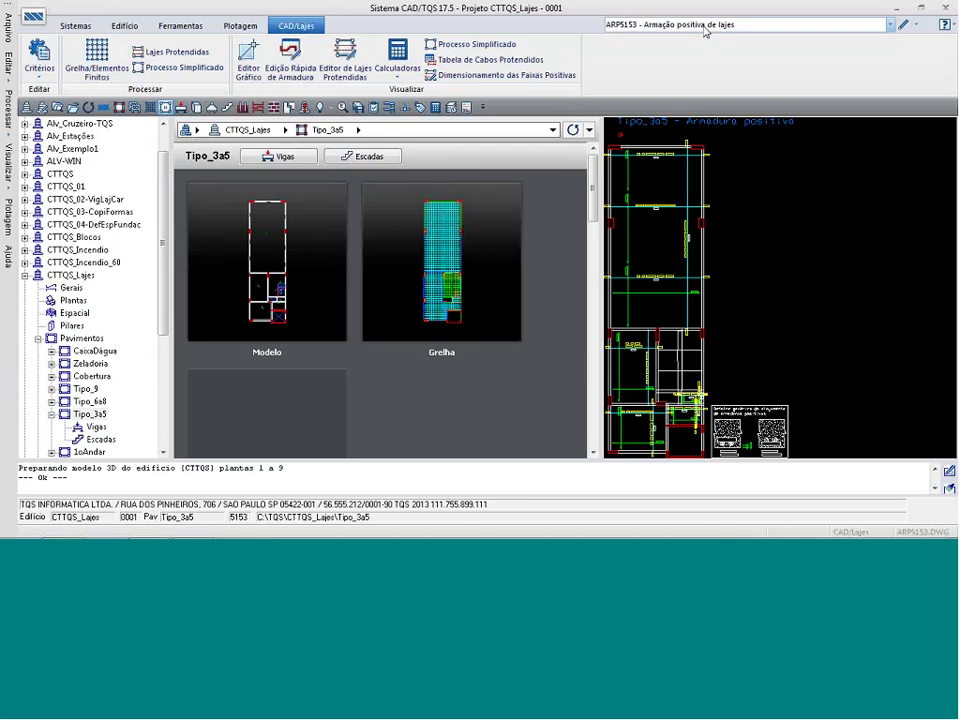
{"action": "left_click", "coordinate": [904, 28]}
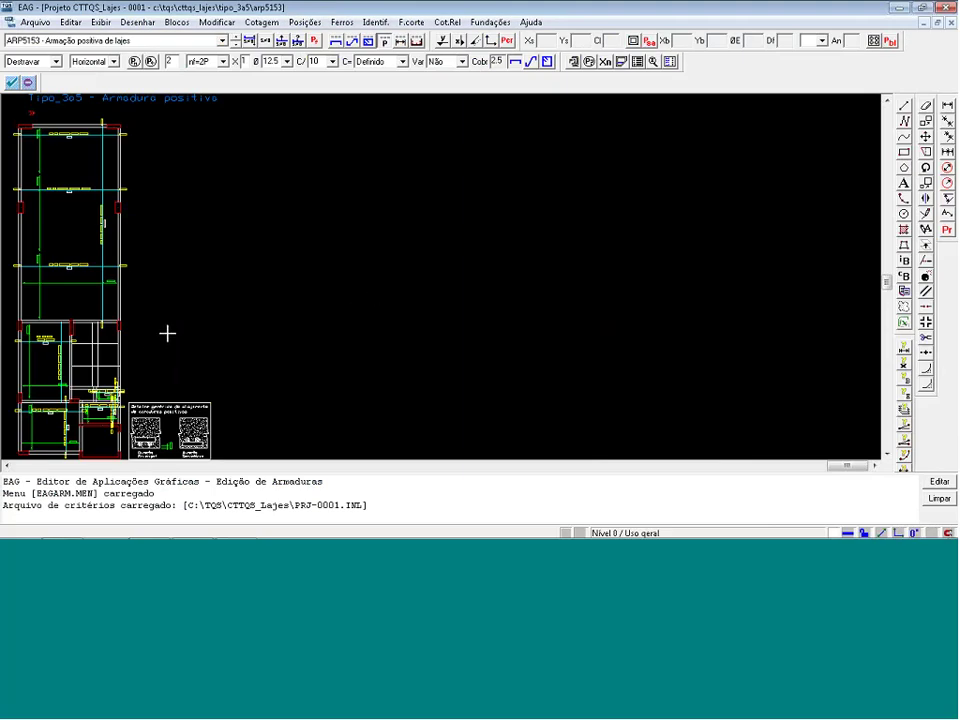
Move the "(269)" distribution text of the lower left slab slightly upward, clear of the 19 N5 bar label.
{"action": "key", "text": "F8"}
{"action": "left_click", "coordinate": [4, 456]}
{"action": "key", "text": "F8"}
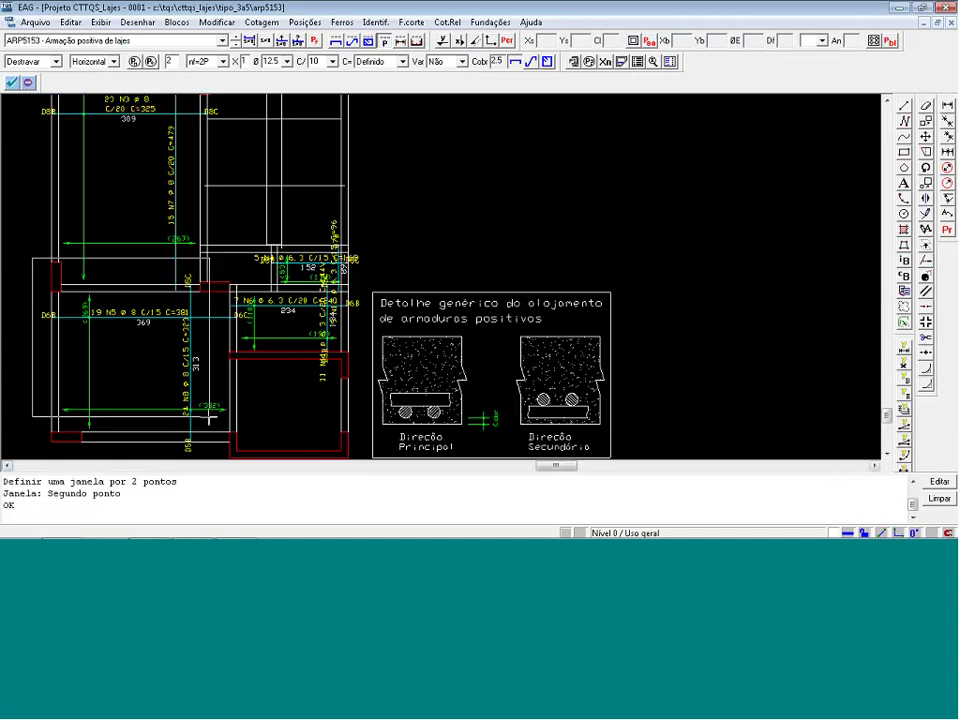
{"action": "left_click", "coordinate": [210, 418]}
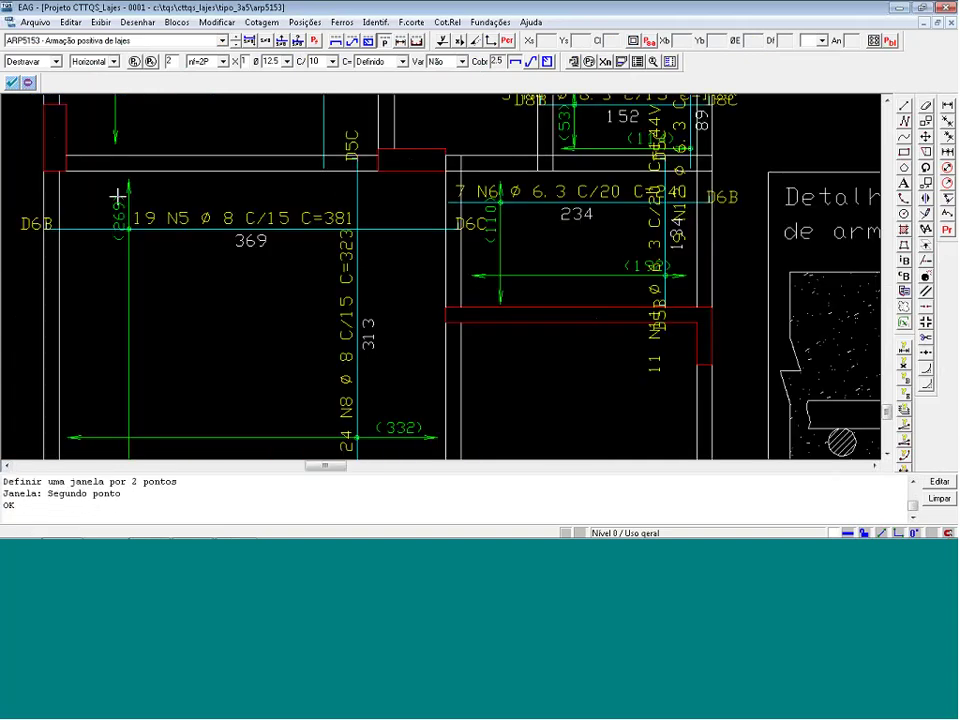
{"action": "left_click_drag", "start_coordinate": [118, 198], "coordinate": [115, 185]}
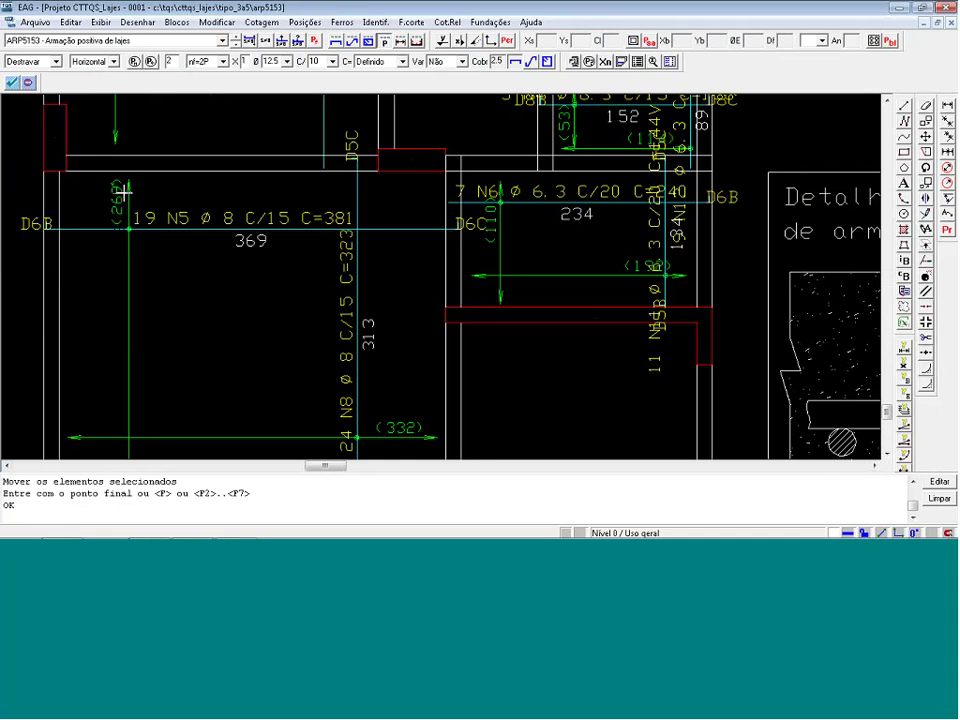
Arrange the 19 N5 bar label in two lines, with "19 N5 ø 8" above "C/15 C=381".
{"action": "left_click", "coordinate": [122, 197]}
{"action": "left_click", "coordinate": [279, 230]}
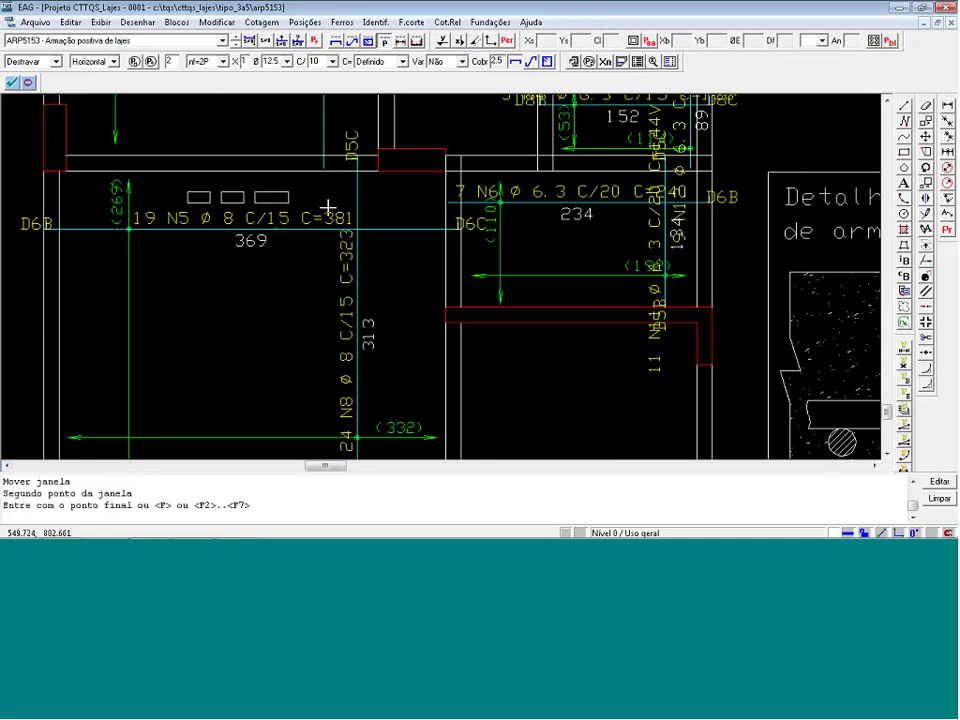
{"action": "left_click", "coordinate": [328, 207]}
{"action": "left_click", "coordinate": [208, 197]}
{"action": "left_click", "coordinate": [352, 229]}
{"action": "left_click", "coordinate": [332, 225]}
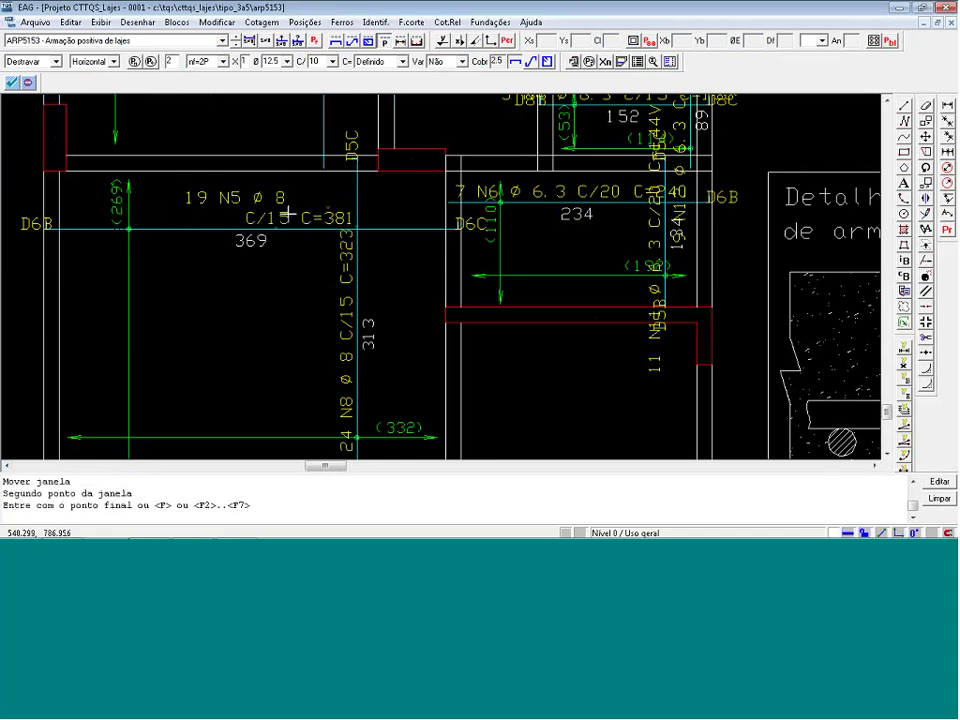
{"action": "key", "text": "Return"}
{"action": "left_click", "coordinate": [201, 200]}
{"action": "left_click", "coordinate": [391, 226]}
{"action": "left_click", "coordinate": [350, 226]}
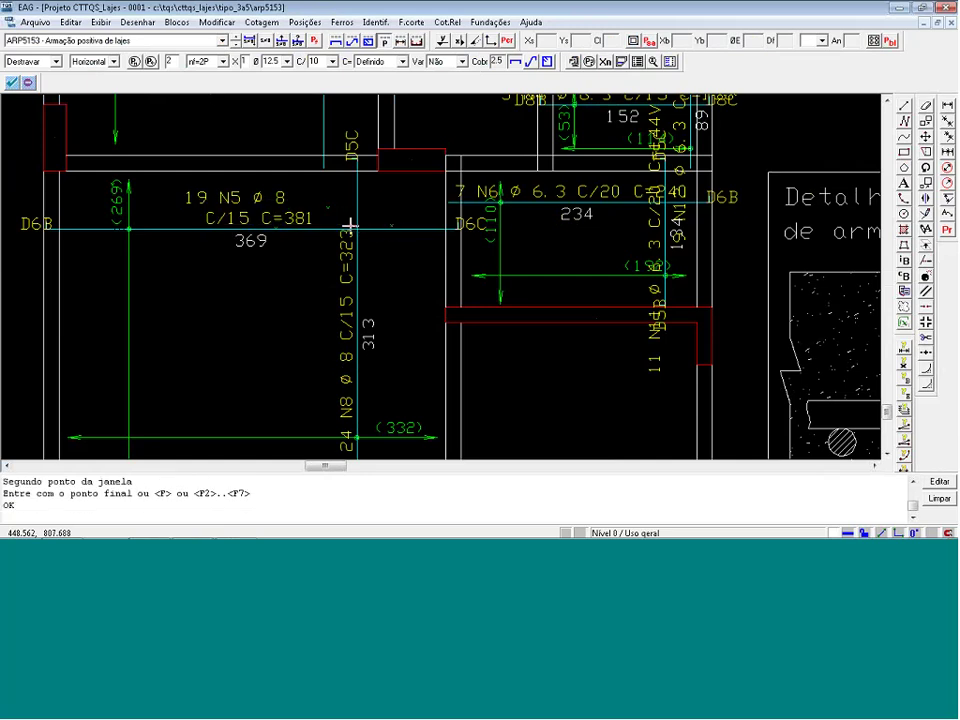
Arrange the vertical 24 N8 bar label in two lines, with "24 N8 ø 8" beside "C/15 C=323".
{"action": "scroll", "coordinate": [260, 198], "scroll_direction": "down", "scroll_amount": 4}
{"action": "scroll", "coordinate": [316, 358], "scroll_direction": "up", "scroll_amount": 2}
{"action": "left_click", "coordinate": [305, 280]}
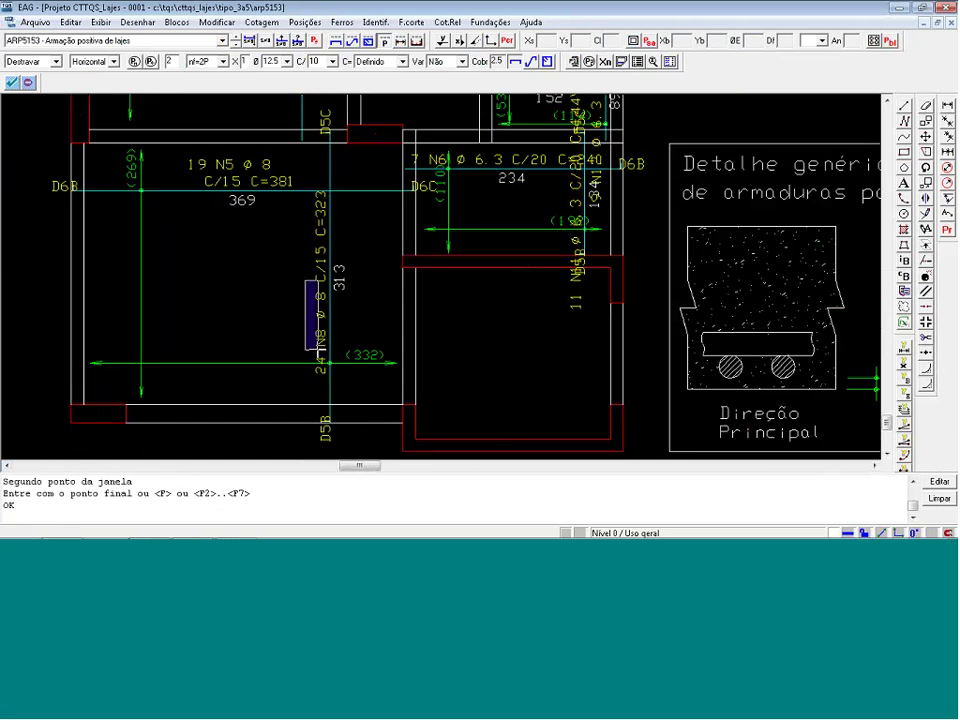
{"action": "left_click", "coordinate": [321, 390]}
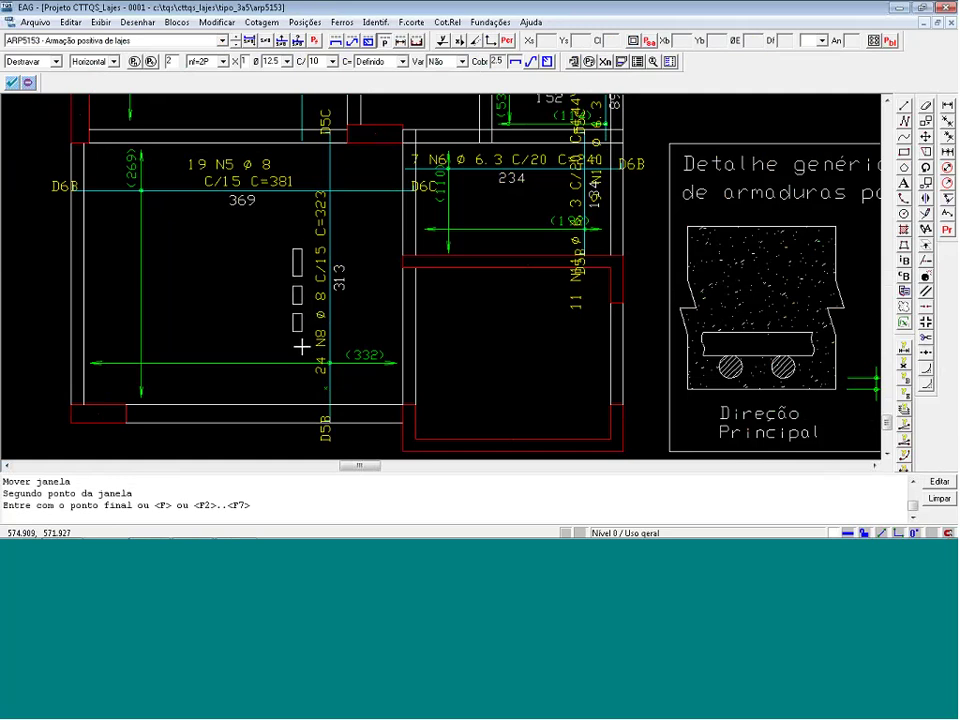
{"action": "left_click", "coordinate": [303, 340]}
{"action": "left_click", "coordinate": [307, 166]}
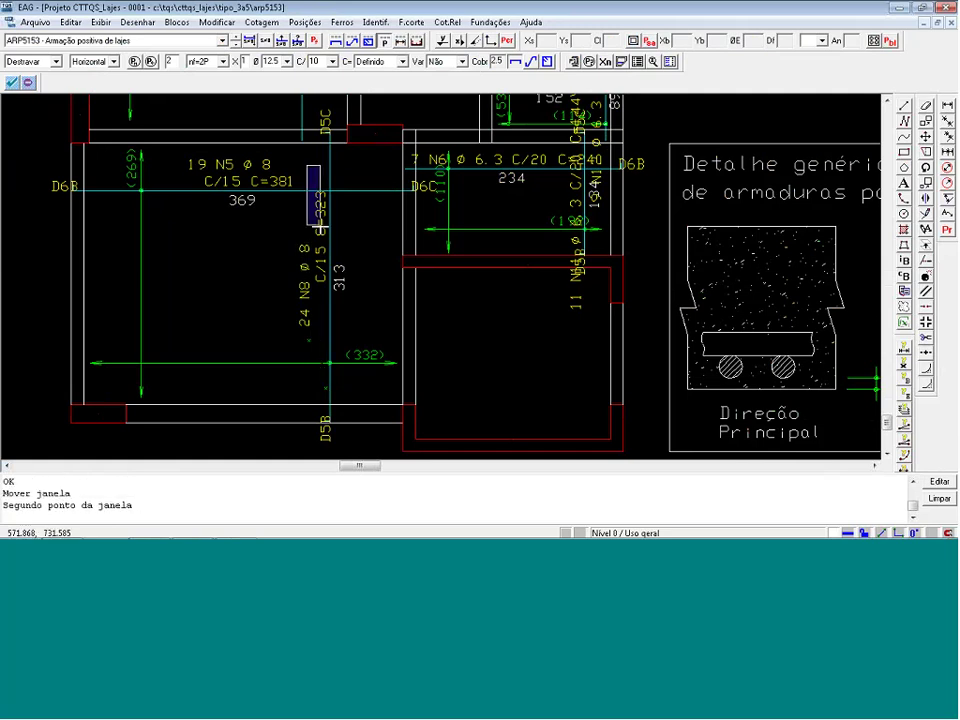
{"action": "left_click", "coordinate": [339, 332]}
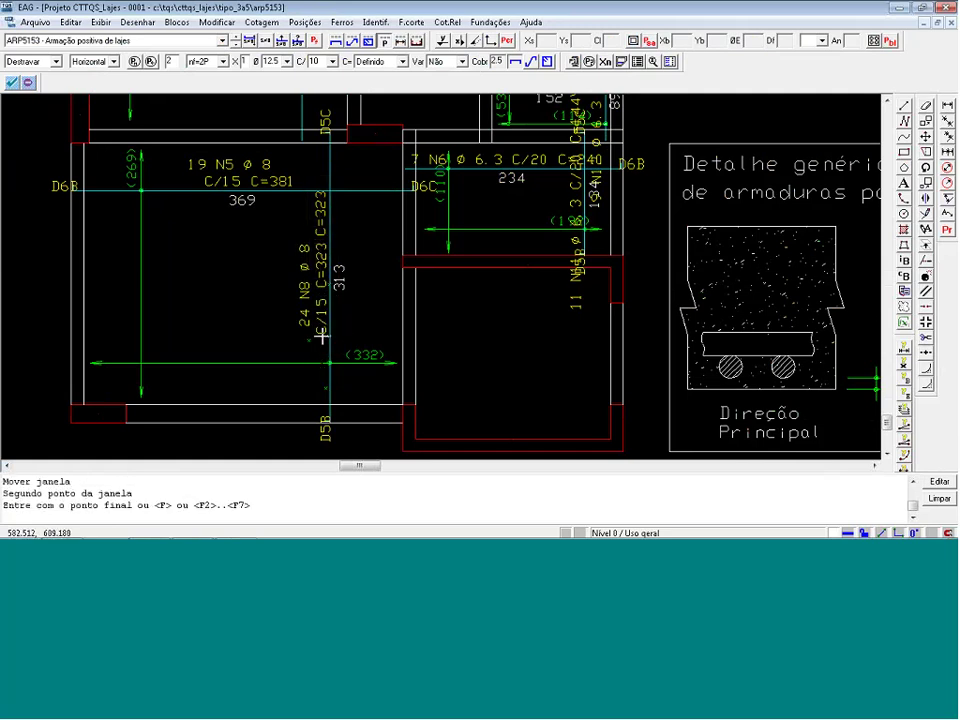
{"action": "left_click", "coordinate": [268, 338]}
Change the scale of the generic positive reinforcement detail block to 20 in X and Y, keeping angle 0.
{"action": "scroll", "coordinate": [208, 341], "scroll_direction": "down", "scroll_amount": 3}
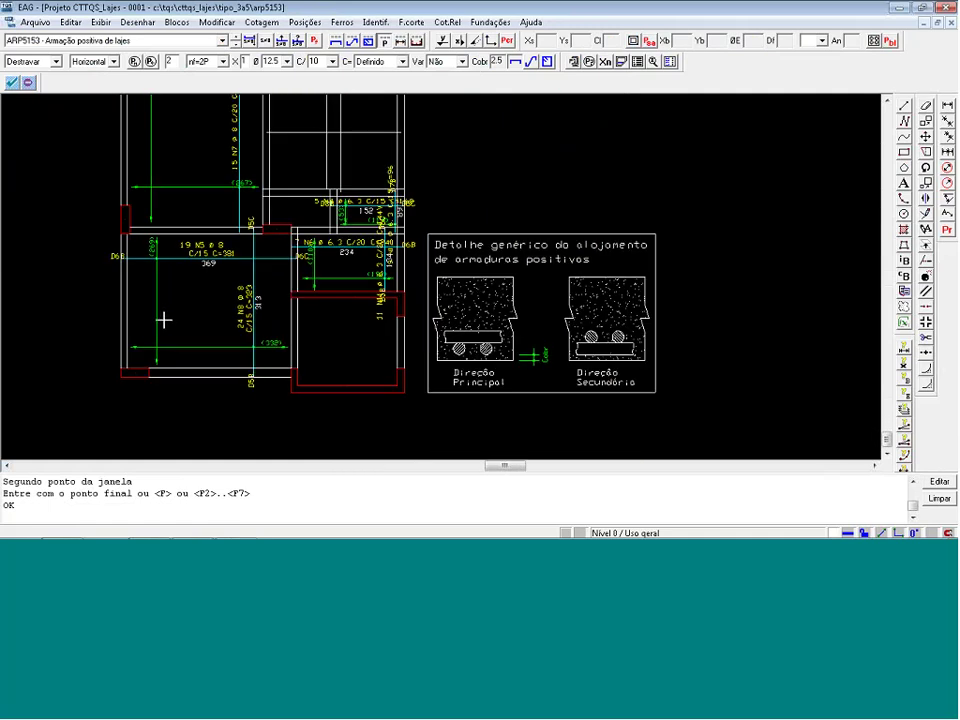
{"action": "left_click", "coordinate": [493, 254]}
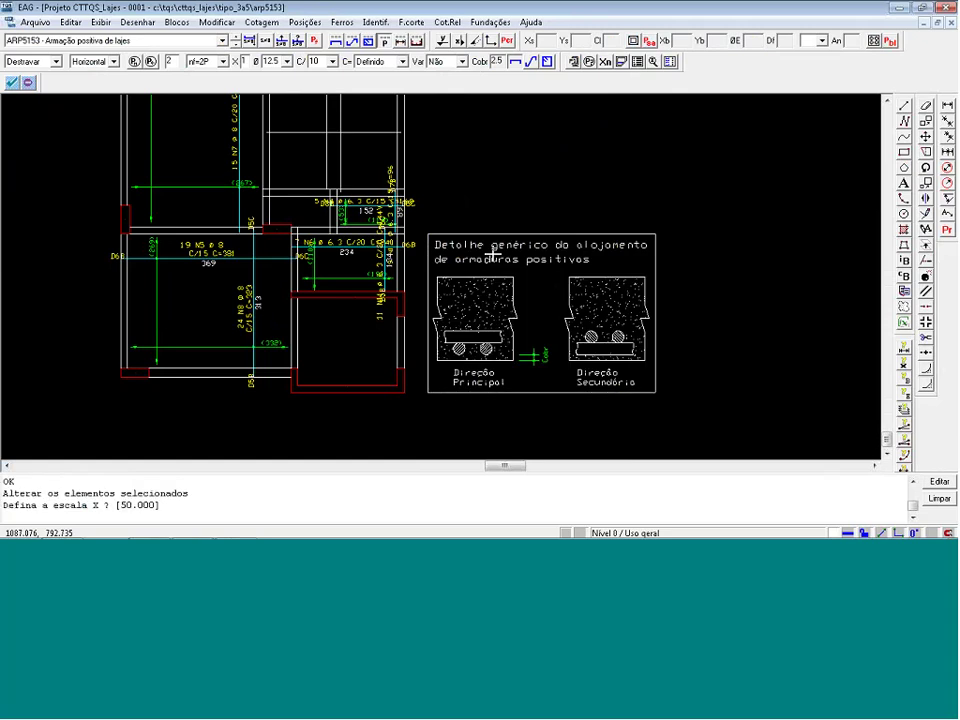
{"action": "type", "text": "20"}
{"action": "key", "text": "Return"}
{"action": "type", "text": "2"}
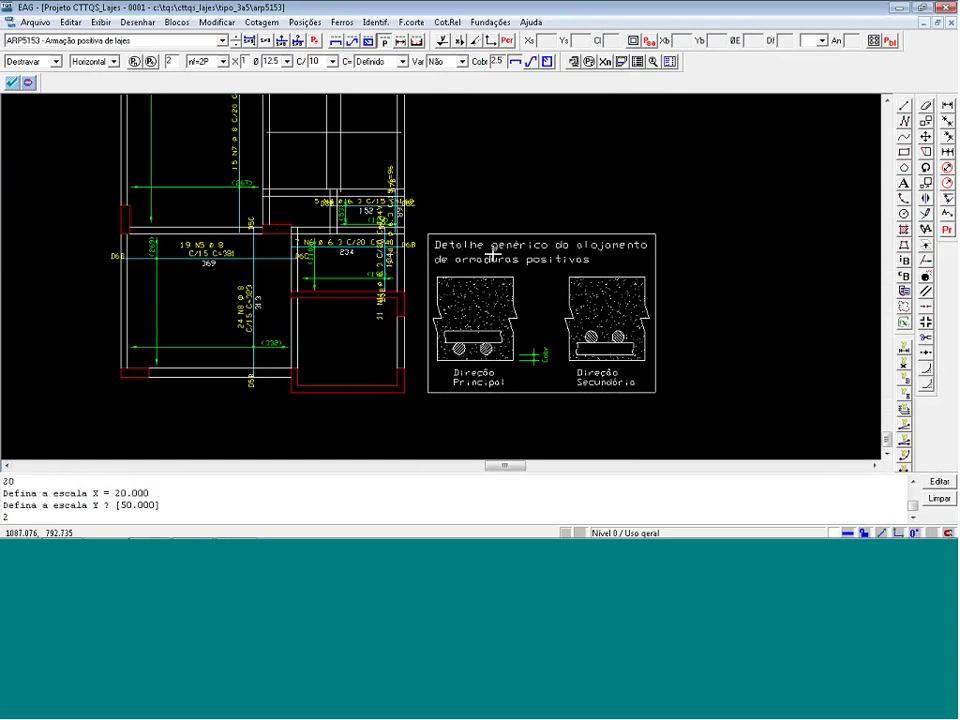
{"action": "type", "text": "0"}
{"action": "key", "text": "Return"}
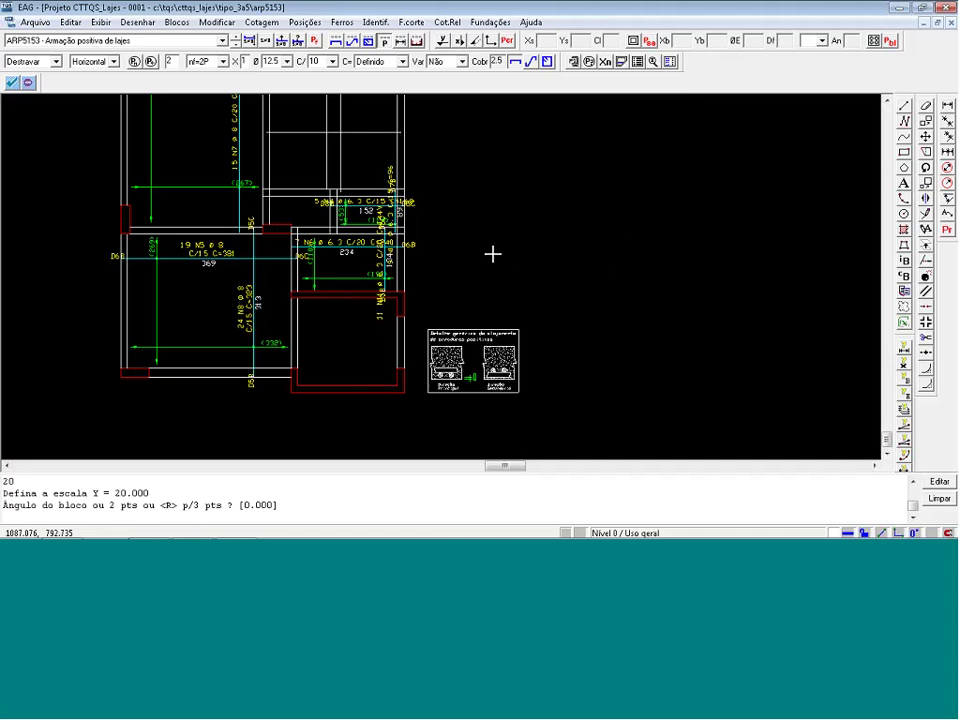
{"action": "key", "text": "Return"}
Add a textless note leader from the N11 bar to outside the slab's right edge, ending in a vertical segment.
{"action": "scroll", "coordinate": [367, 197], "scroll_direction": "up", "scroll_amount": 2}
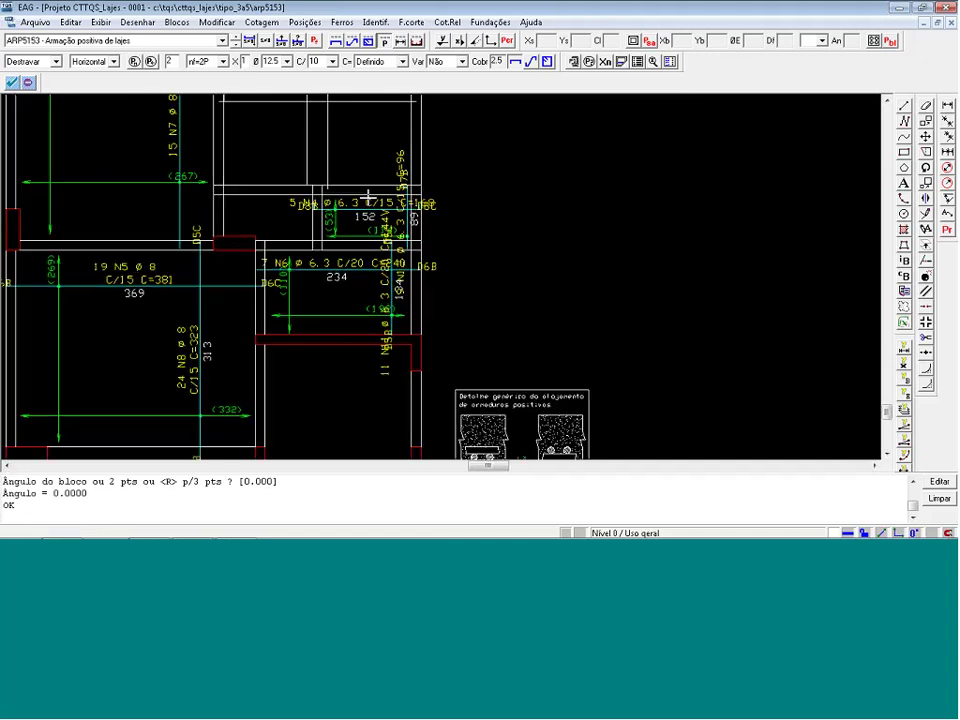
{"action": "left_click", "coordinate": [946, 215]}
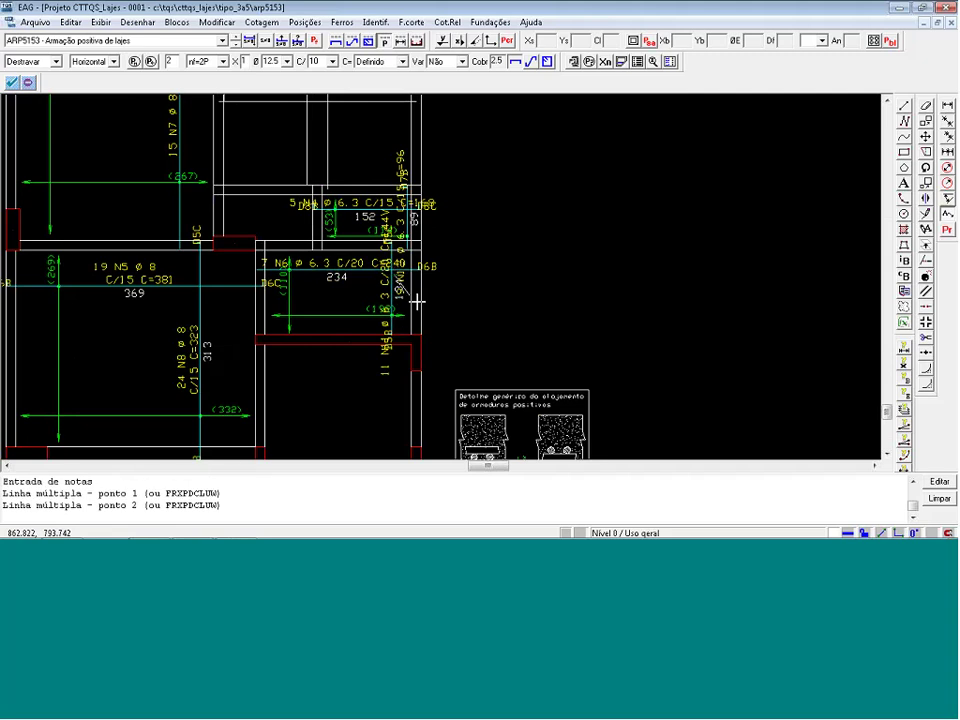
{"action": "left_click", "coordinate": [398, 278]}
{"action": "left_click", "coordinate": [452, 289]}
{"action": "left_click", "coordinate": [453, 372]}
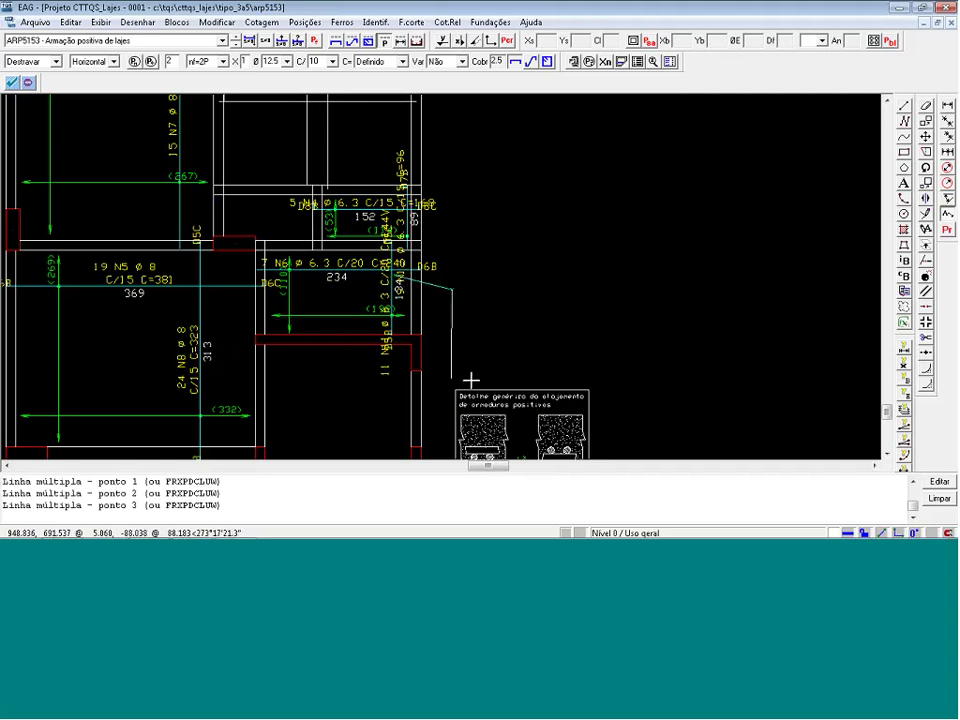
{"action": "key", "text": "Return"}
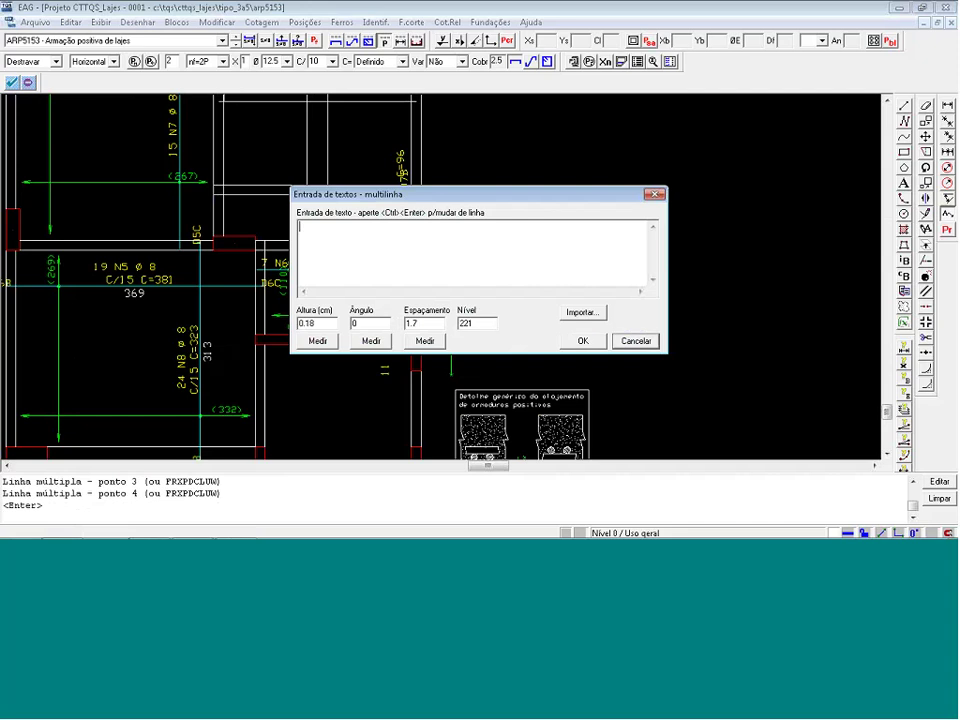
{"action": "key", "text": "Return"}
Move the "11 N11 ø 6.3" texts to the left side of the leader's vertical segment outside the slab.
{"action": "scroll", "coordinate": [495, 317], "scroll_direction": "up", "scroll_amount": 2}
{"action": "key", "text": "F4"}
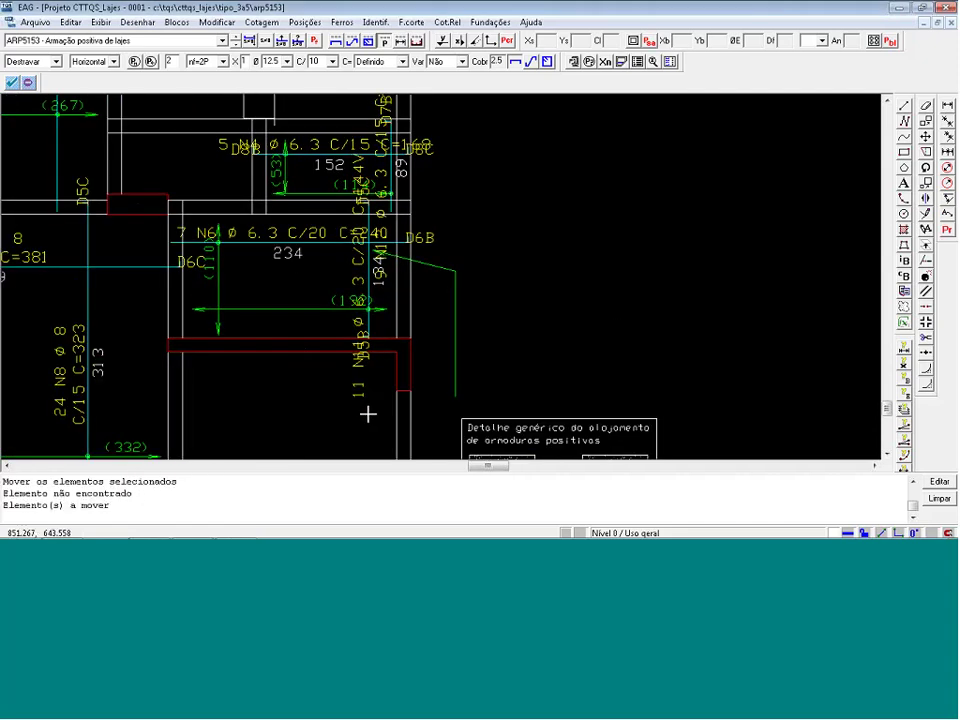
{"action": "scroll", "coordinate": [352, 302], "scroll_direction": "up", "scroll_amount": 2}
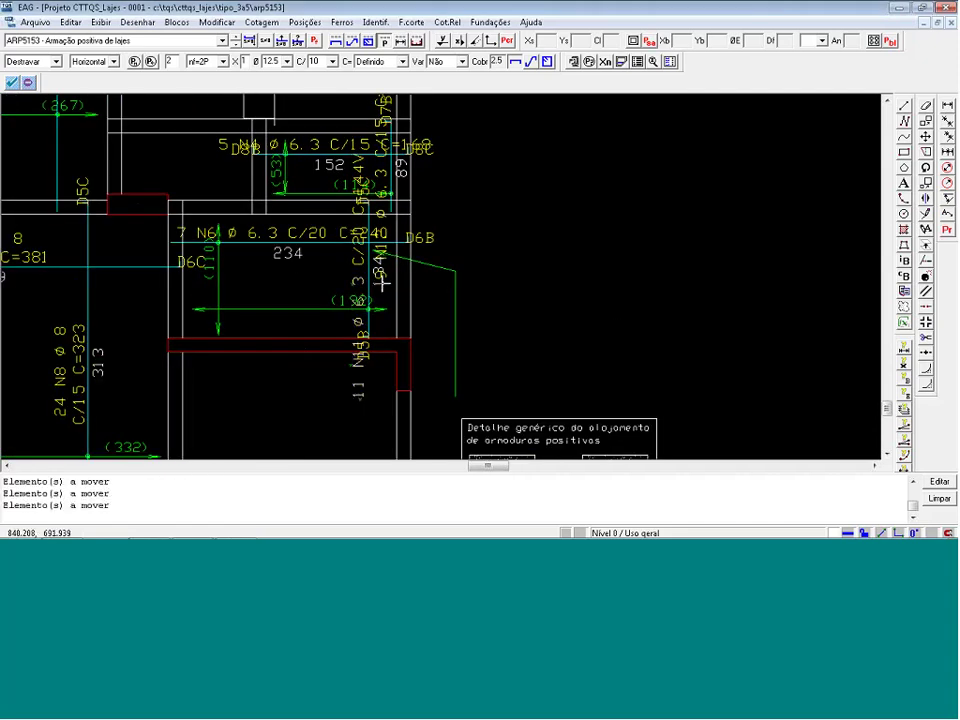
{"action": "key", "text": "Return"}
{"action": "left_click", "coordinate": [437, 289]}
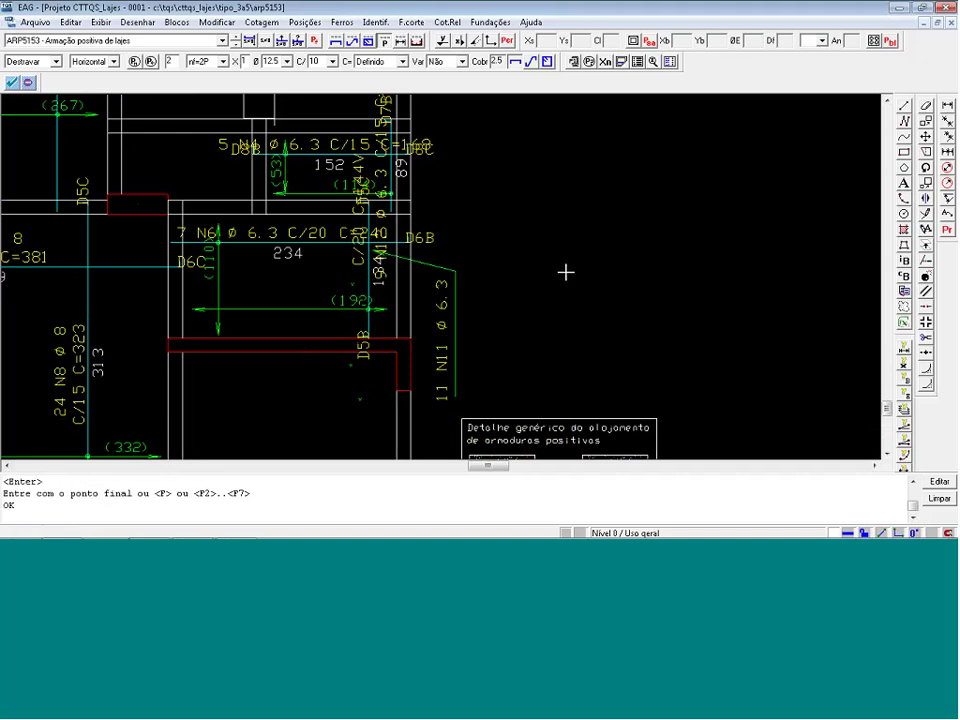
Move the "C/20" and "C=144V" texts of the N11 label to the right side of the leader's vertical segment.
{"action": "key", "text": "Return"}
{"action": "key", "text": "n"}
{"action": "left_click", "coordinate": [354, 231]}
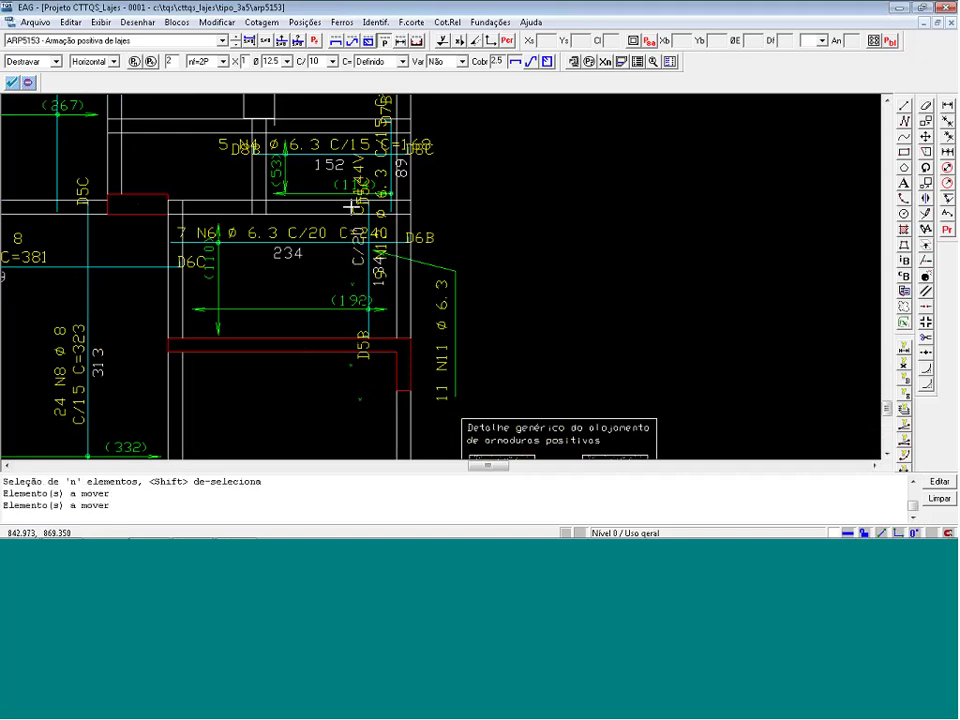
{"action": "left_click", "coordinate": [349, 150]}
{"action": "key", "text": "Return"}
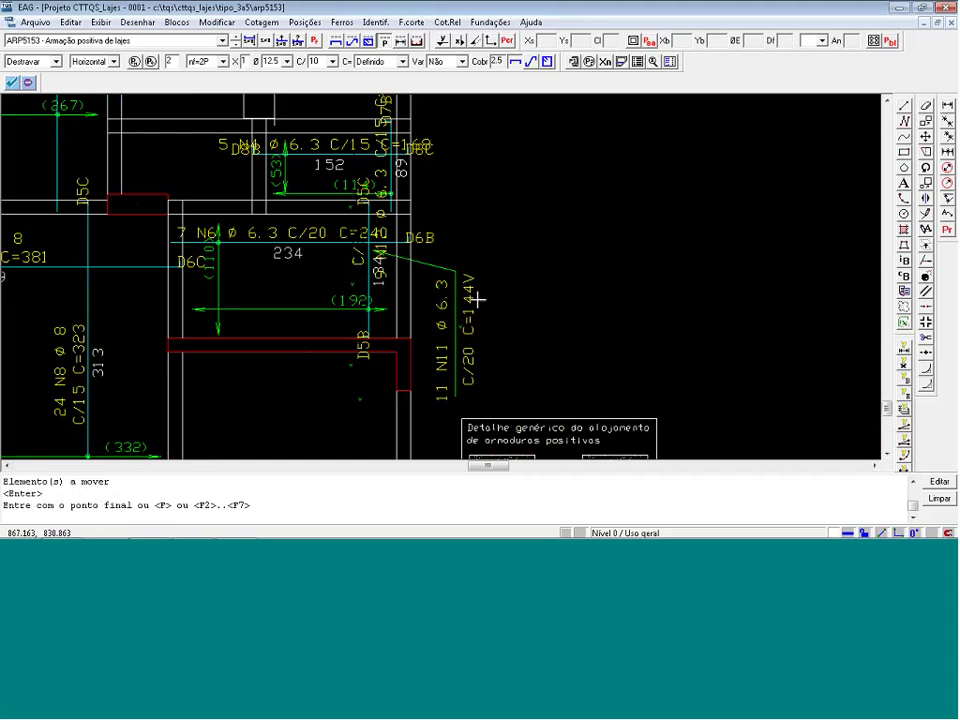
{"action": "left_click", "coordinate": [478, 299]}
Add a textless note leader from the 7 N6 bar up to a horizontal segment outside the slab's right edge.
{"action": "left_click", "coordinate": [948, 214]}
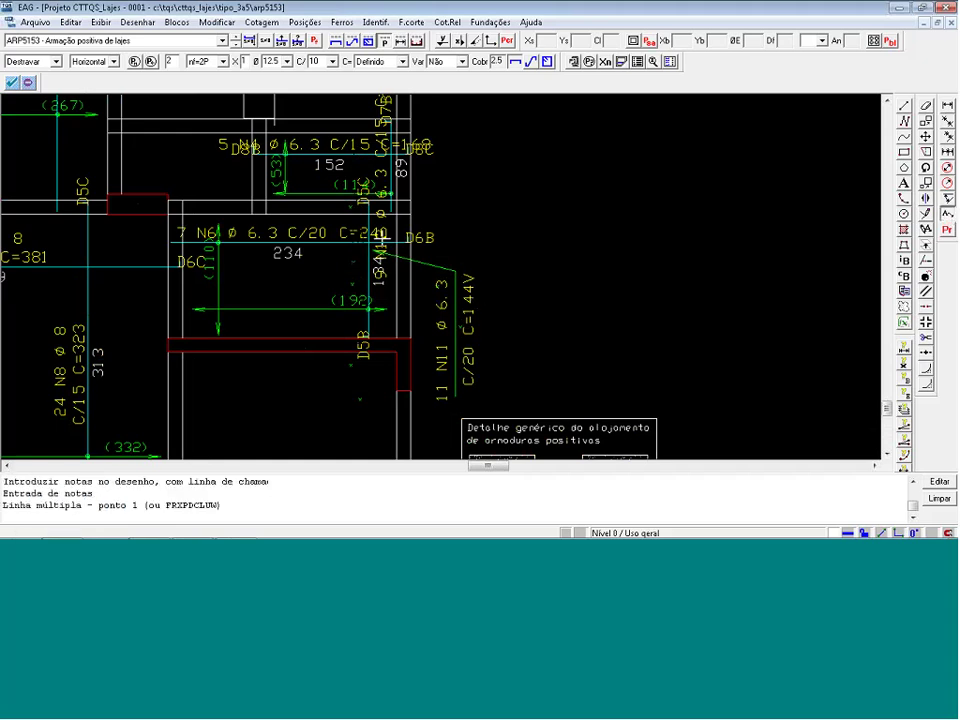
{"action": "left_click", "coordinate": [482, 181]}
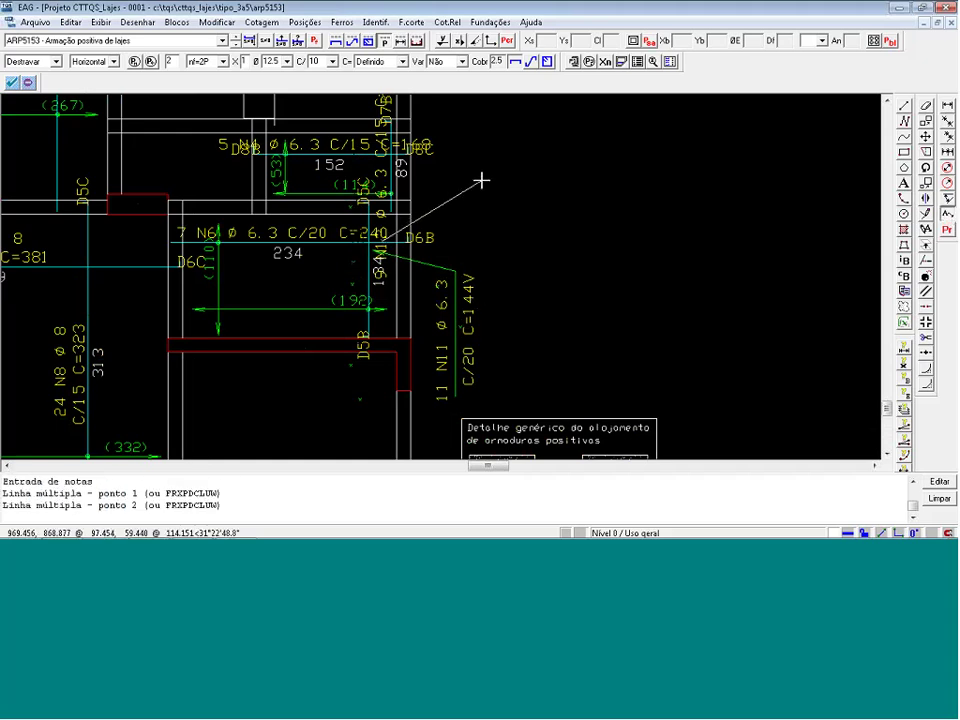
{"action": "left_click", "coordinate": [575, 186]}
{"action": "key", "text": "Return"}
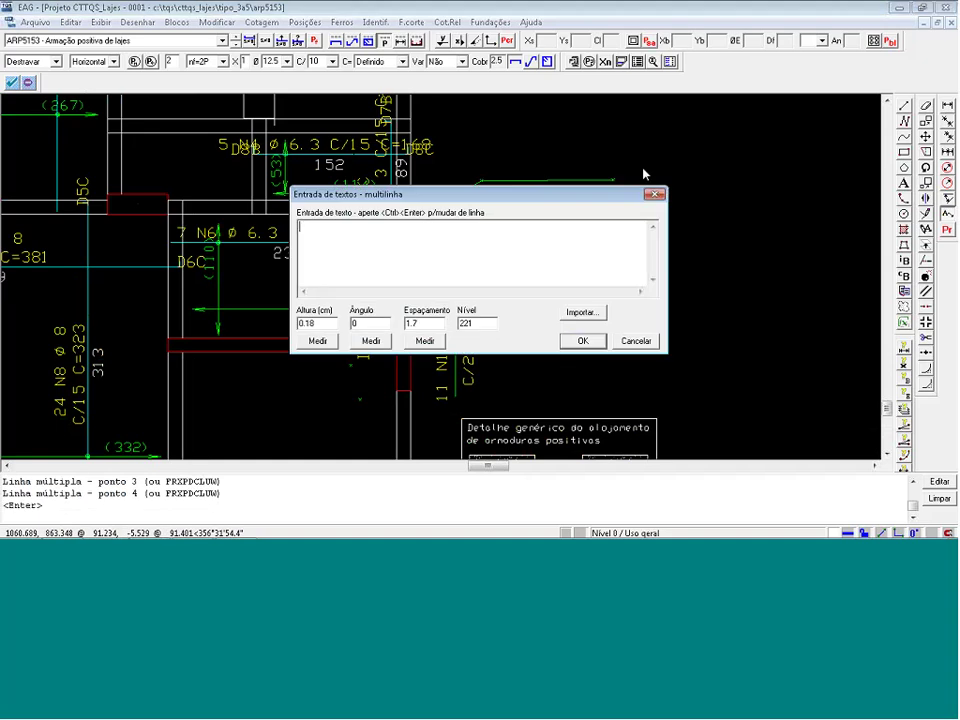
{"action": "key", "text": "Return"}
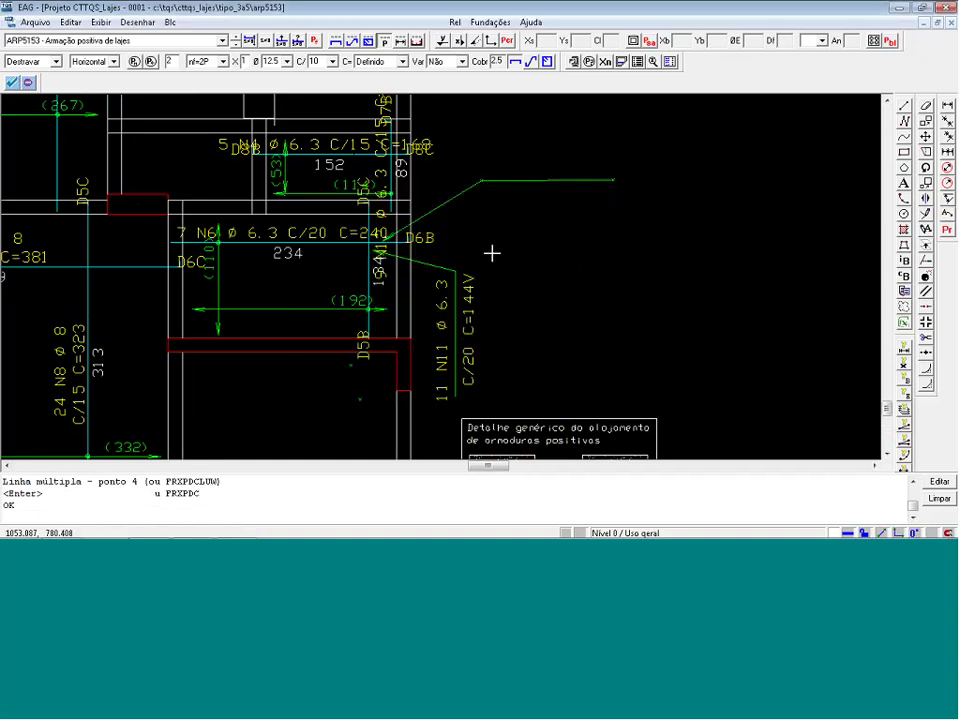
Move the "C/20" and "C=240" texts of the N6 label below the horizontal segment of its leader outside the slab.
{"action": "left_click", "coordinate": [345, 220]}
{"action": "key", "text": "Return"}
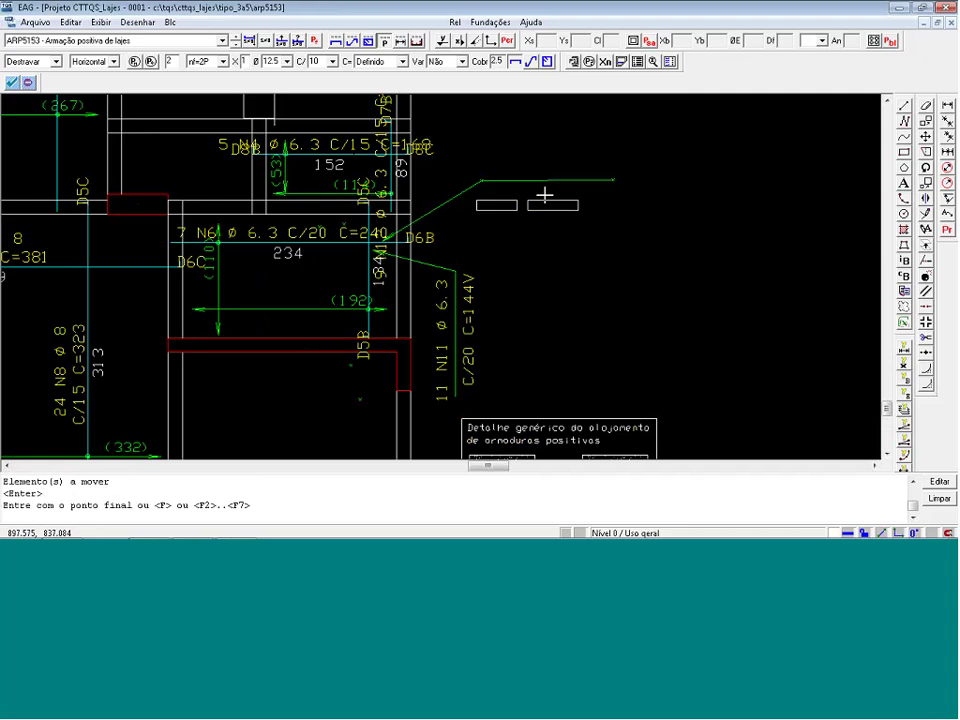
{"action": "left_click", "coordinate": [553, 184]}
Move the "7 N6 ø 6.3" texts above the horizontal segment of the N6 leader outside the slab.
{"action": "key", "text": "n"}
{"action": "left_click", "coordinate": [238, 227]}
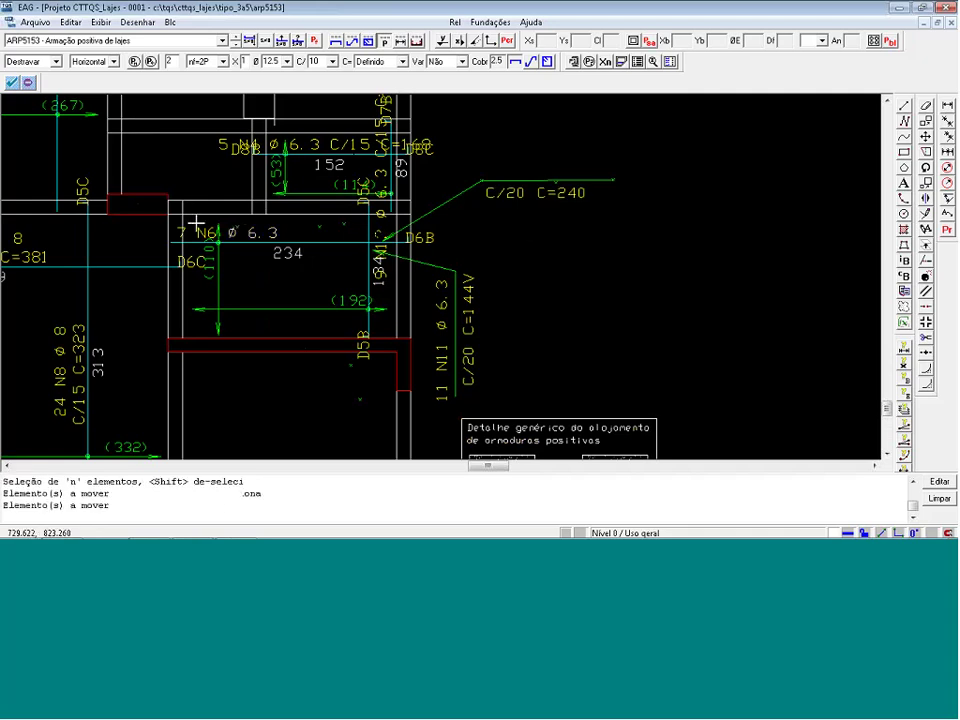
{"action": "left_click", "coordinate": [195, 223]}
{"action": "scroll", "coordinate": [180, 227], "scroll_direction": "up", "scroll_amount": 2}
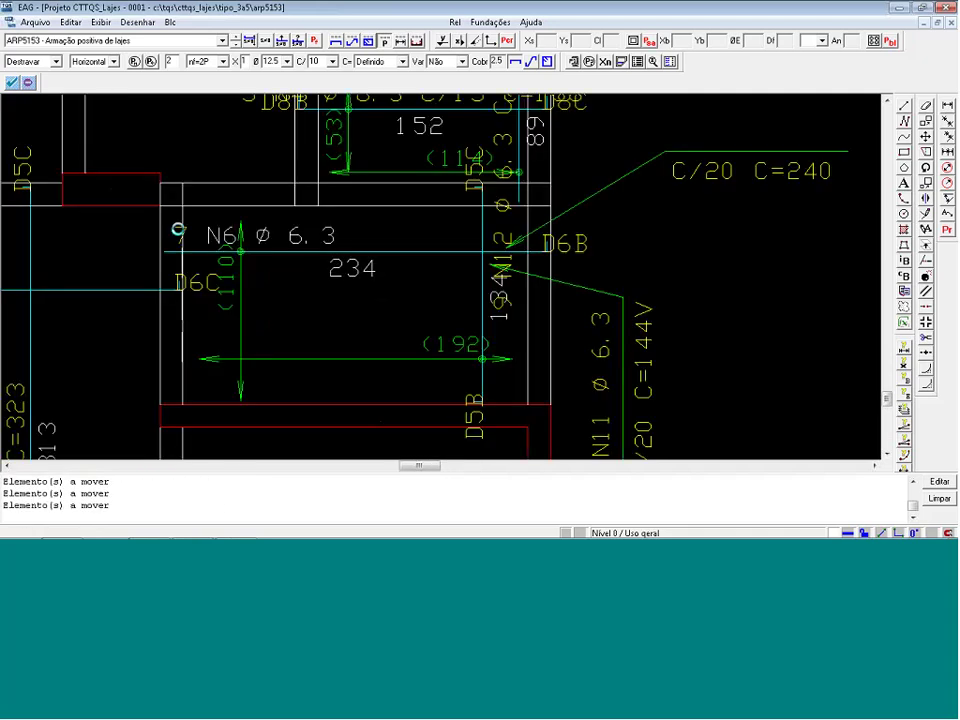
{"action": "scroll", "coordinate": [189, 228], "scroll_direction": "up", "scroll_amount": 1}
{"action": "scroll", "coordinate": [189, 228], "scroll_direction": "up", "scroll_amount": 1}
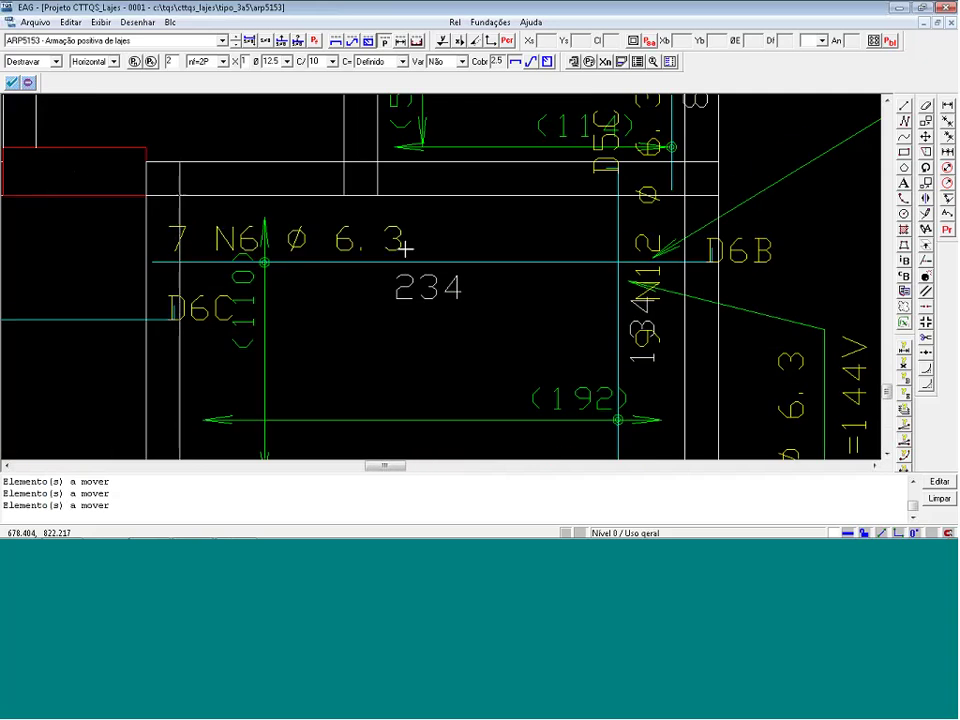
{"action": "left_click", "coordinate": [461, 235]}
{"action": "key", "text": "n"}
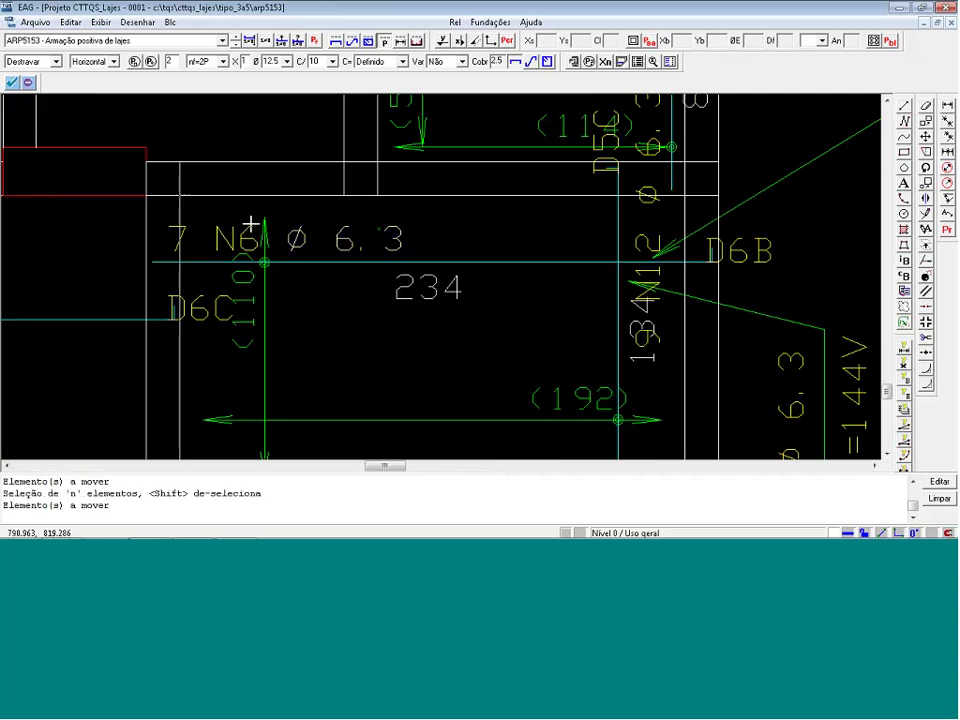
{"action": "scroll", "coordinate": [185, 232], "scroll_direction": "up", "scroll_amount": 2}
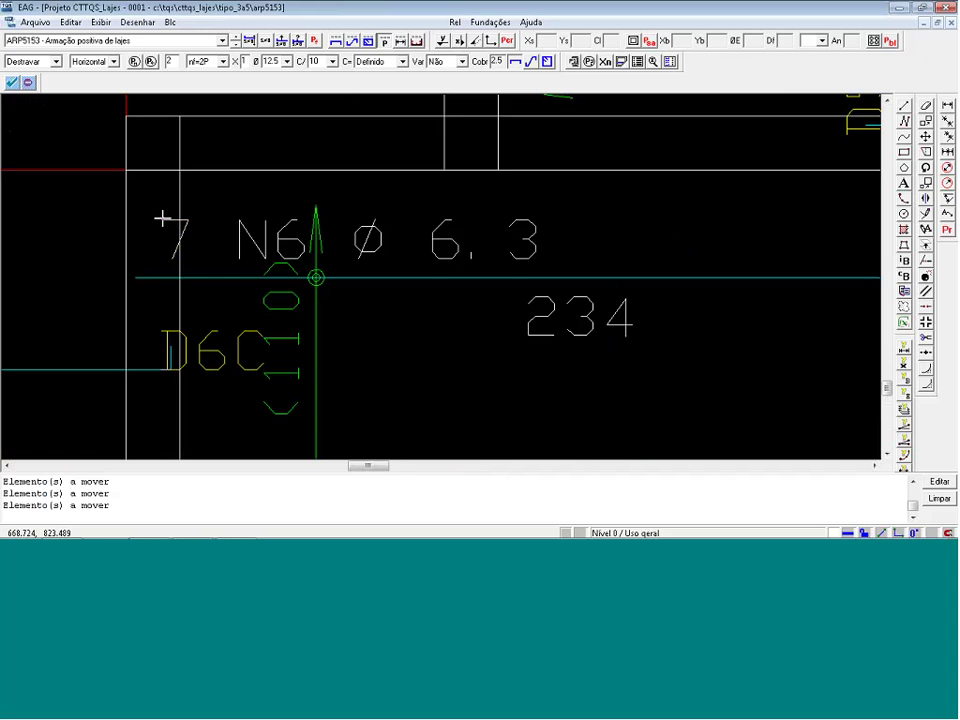
{"action": "left_click", "coordinate": [145, 222]}
{"action": "key", "text": "Return"}
{"action": "scroll", "coordinate": [150, 223], "scroll_direction": "down", "scroll_amount": 3}
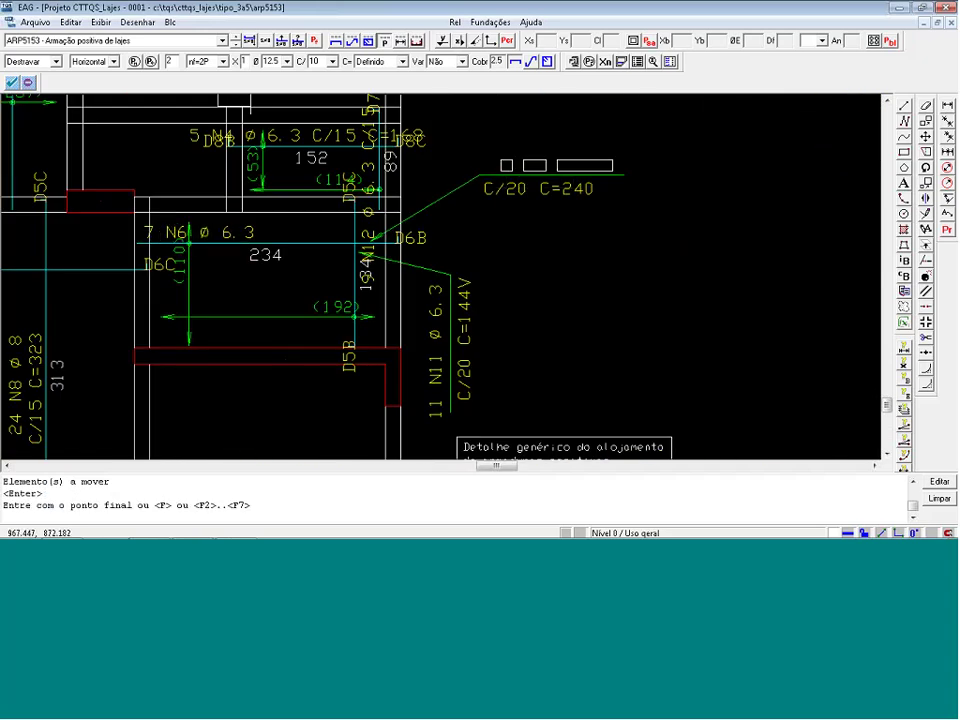
{"action": "left_click", "coordinate": [499, 154]}
Copy the N6 leader line upward so that its arrow points to the 5 N4 bar.
{"action": "scroll", "coordinate": [353, 286], "scroll_direction": "down", "scroll_amount": 3}
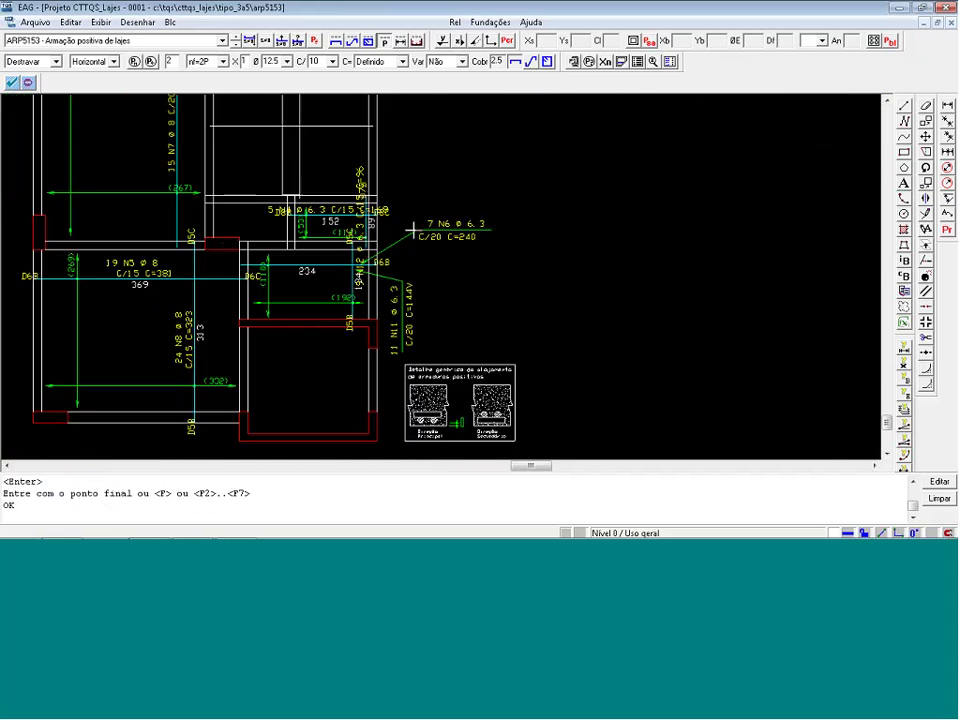
{"action": "left_click_drag", "start_coordinate": [408, 232], "coordinate": [405, 181], "text": "ctrl"}
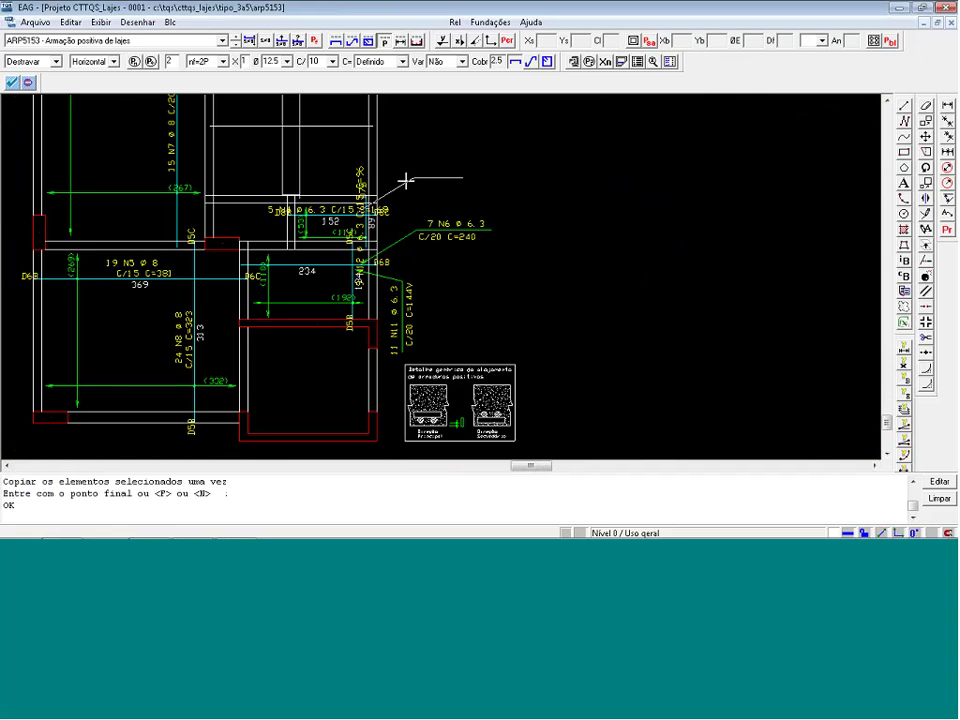
{"action": "scroll", "coordinate": [413, 180], "scroll_direction": "up", "scroll_amount": 3}
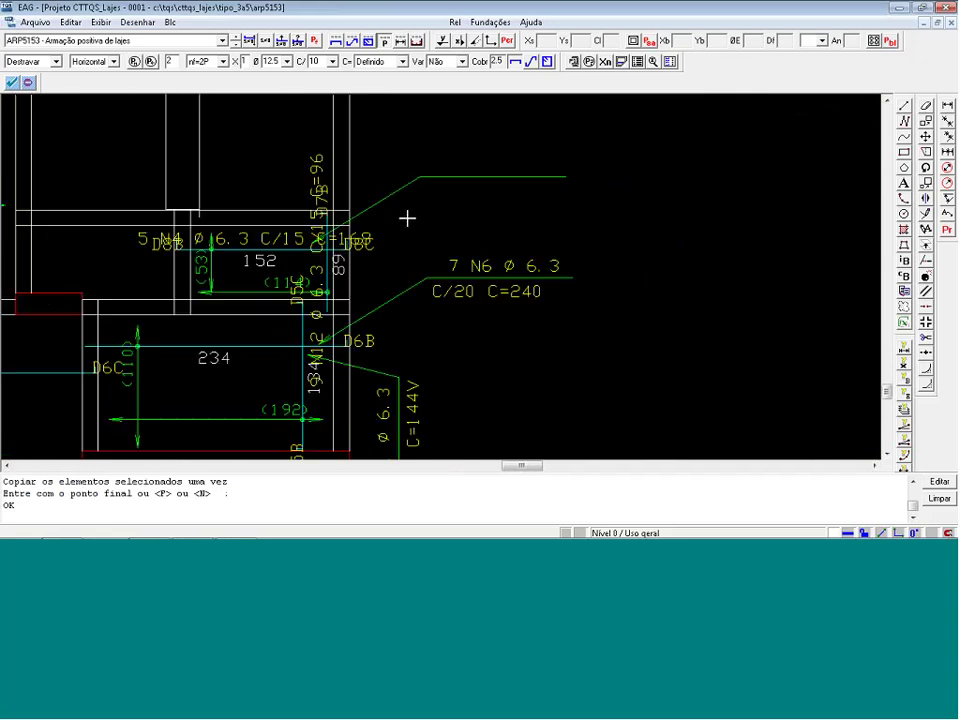
Move the "C/15" and "C=168" texts of the N4 label below the copied leader's horizontal segment.
{"action": "key", "text": "m"}
{"action": "key", "text": "n"}
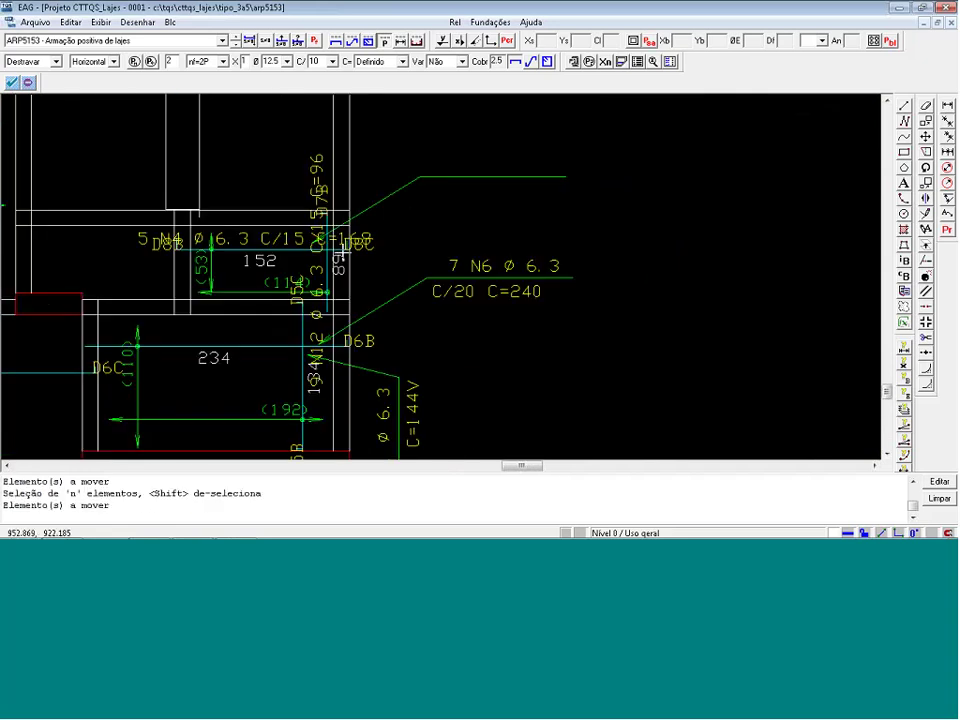
{"action": "left_click", "coordinate": [369, 229]}
{"action": "left_click", "coordinate": [293, 236]}
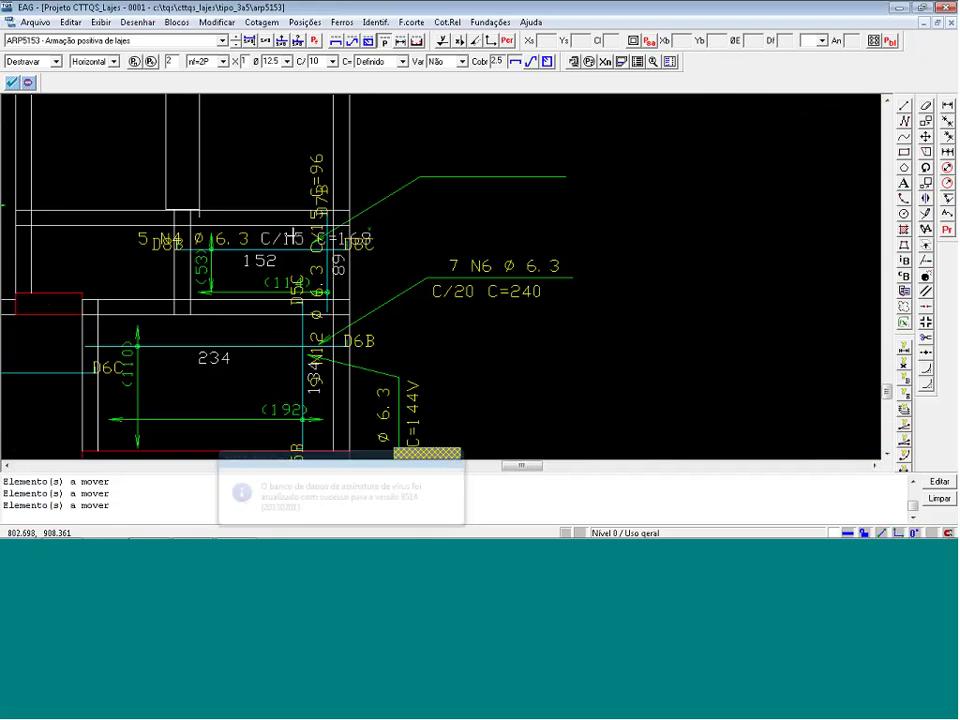
{"action": "key", "text": "Return"}
{"action": "left_click", "coordinate": [272, 238]}
{"action": "left_click", "coordinate": [450, 195]}
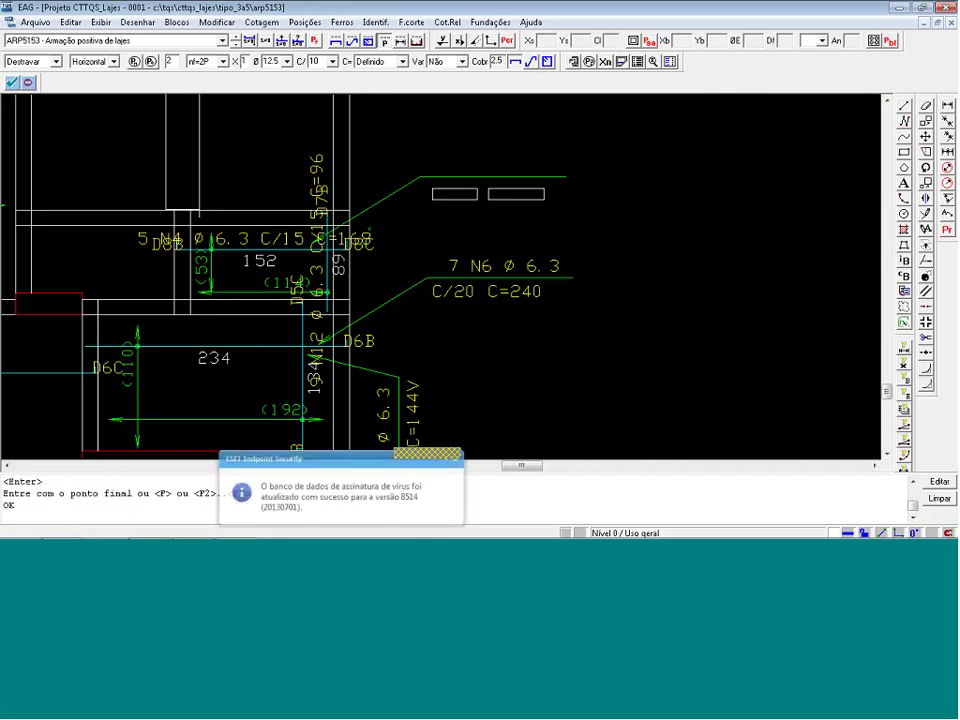
{"action": "left_click", "coordinate": [498, 253]}
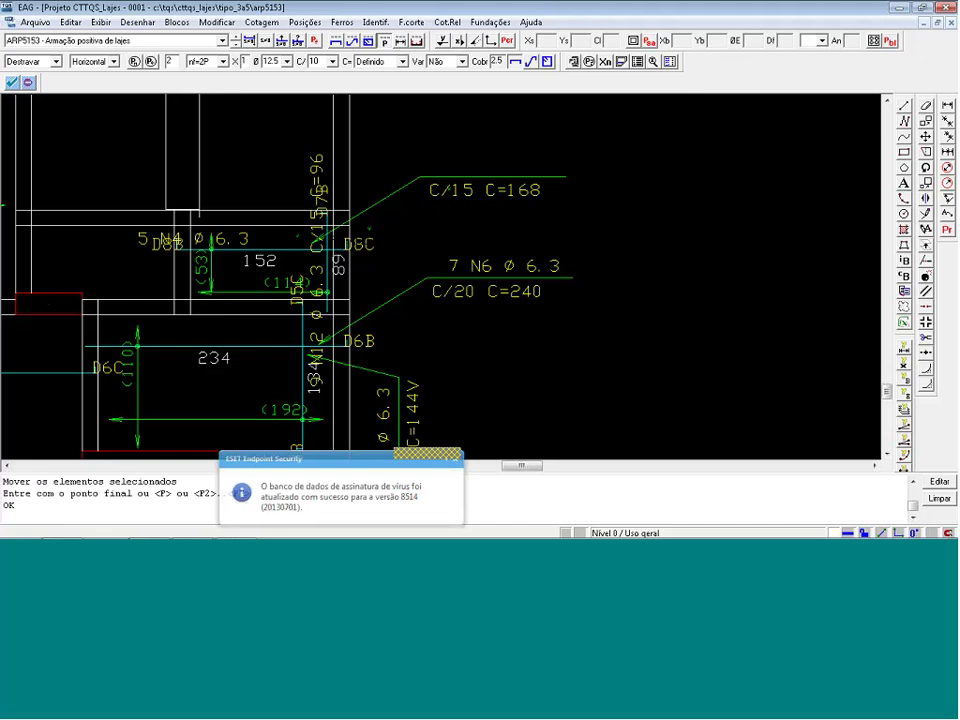
Move the "5 N4 ø 6.3" texts above the horizontal segment of the N4 leader outside the slab.
{"action": "key", "text": "Return"}
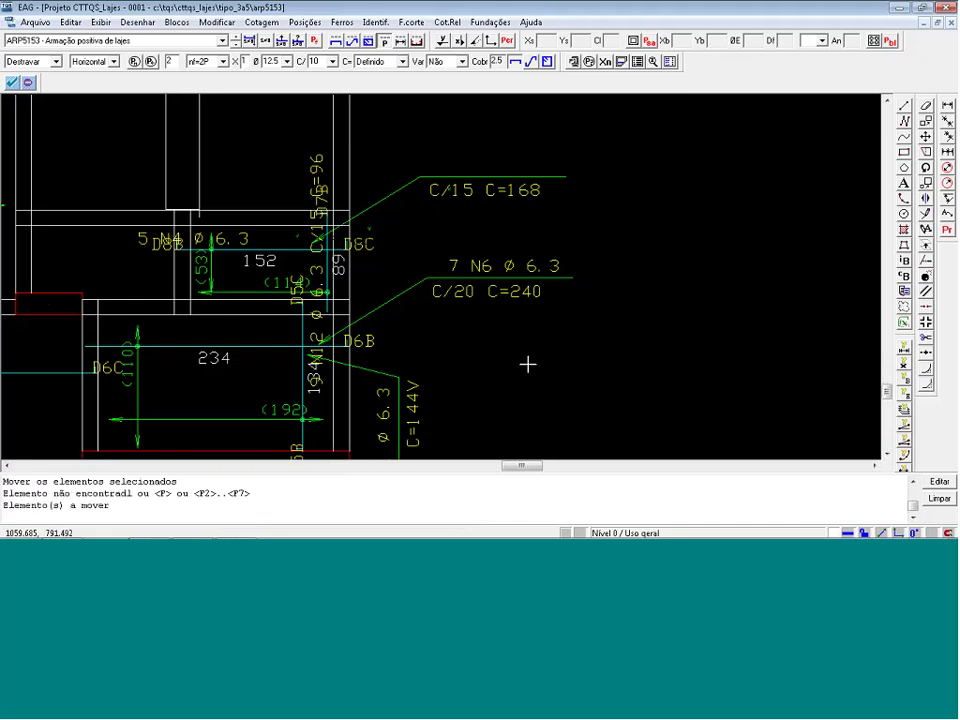
{"action": "key", "text": "n"}
{"action": "scroll", "coordinate": [195, 240], "scroll_direction": "up", "scroll_amount": 1}
{"action": "scroll", "coordinate": [192, 241], "scroll_direction": "up", "scroll_amount": 1}
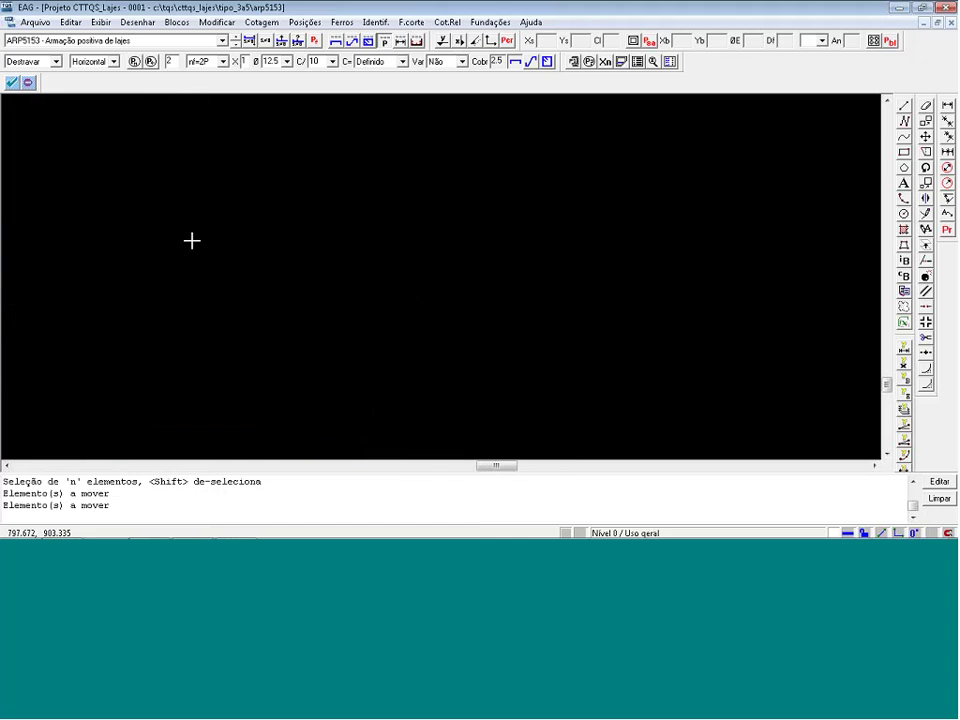
{"action": "left_click", "coordinate": [106, 225]}
{"action": "key", "text": "Return"}
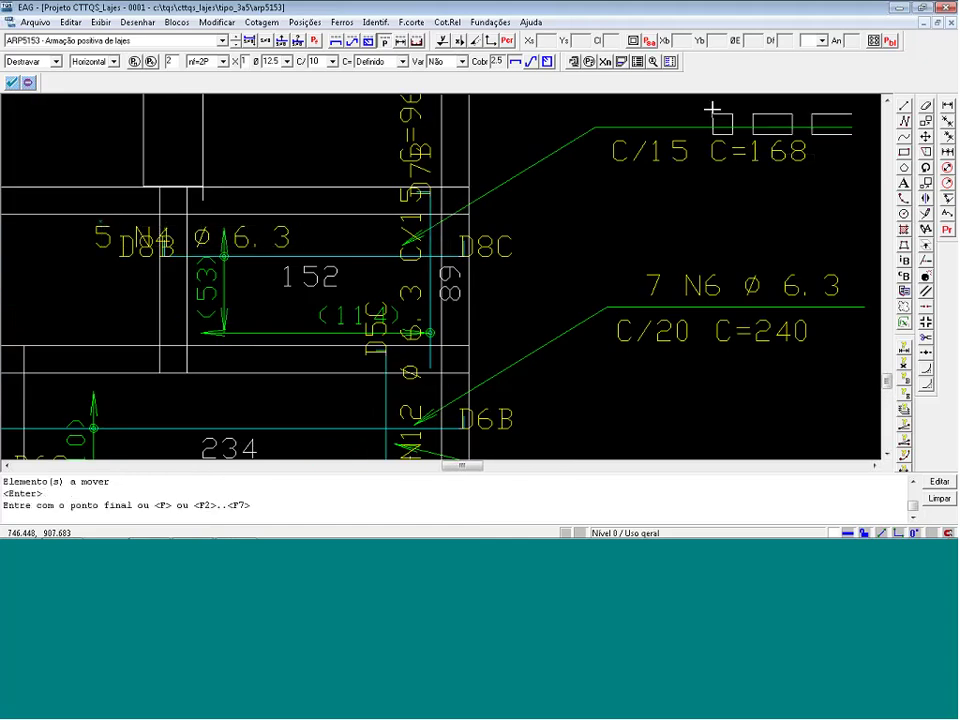
{"action": "left_click", "coordinate": [634, 97]}
Add a textless note leader from the N12 bar up to a vertical segment inside the empty room above it.
{"action": "scroll", "coordinate": [527, 392], "scroll_direction": "down", "scroll_amount": 2}
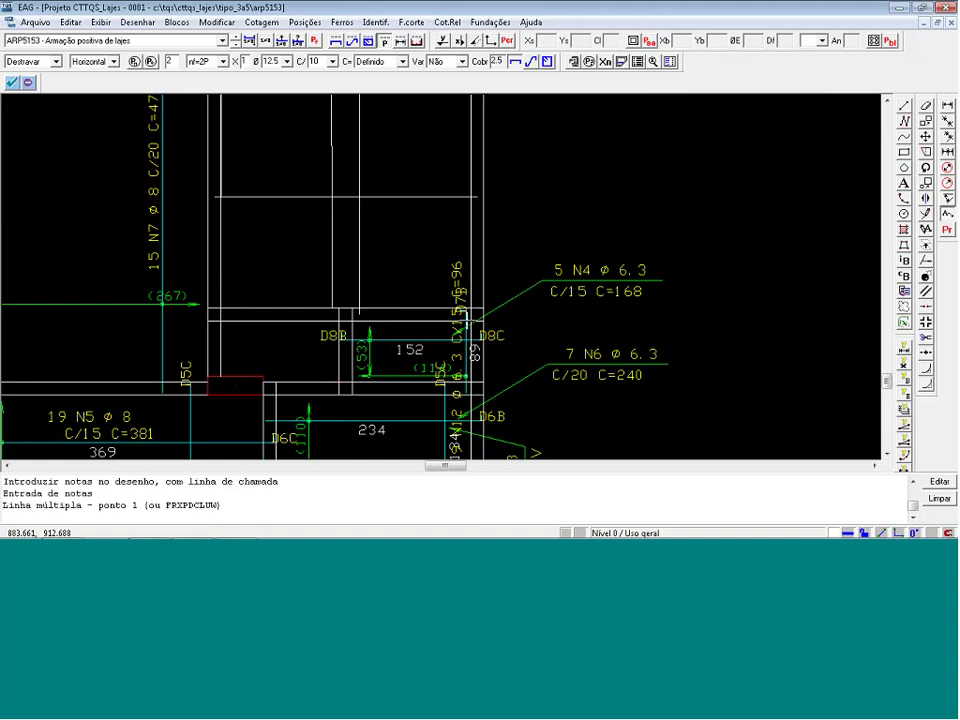
{"action": "left_click", "coordinate": [458, 300]}
{"action": "left_click", "coordinate": [432, 266]}
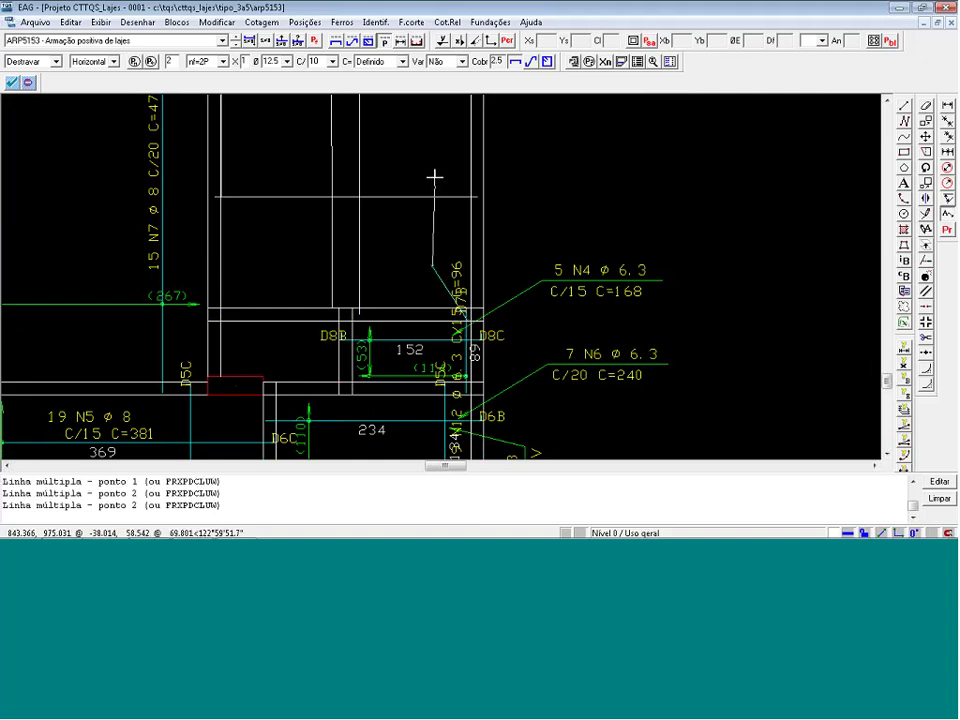
{"action": "left_click", "coordinate": [426, 122]}
{"action": "key", "text": "Return"}
{"action": "left_click", "coordinate": [636, 341]}
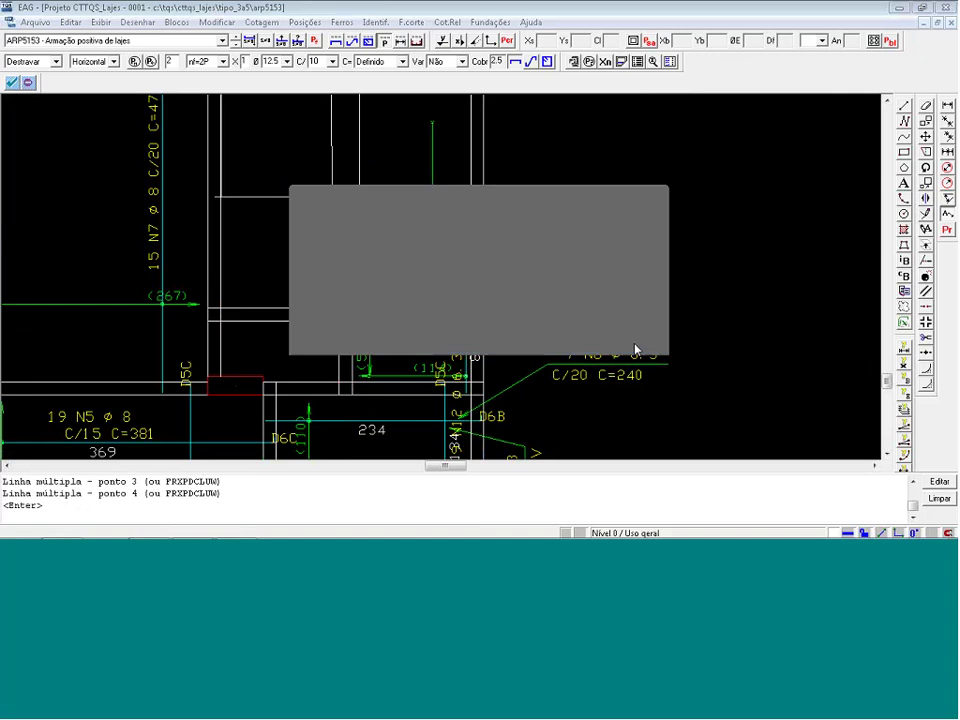
Erase the stray white lines crossing the empty room above the N4 and N12 bars.
{"action": "scroll", "coordinate": [456, 267], "scroll_direction": "down", "scroll_amount": 2}
{"action": "scroll", "coordinate": [456, 267], "scroll_direction": "up", "scroll_amount": 1}
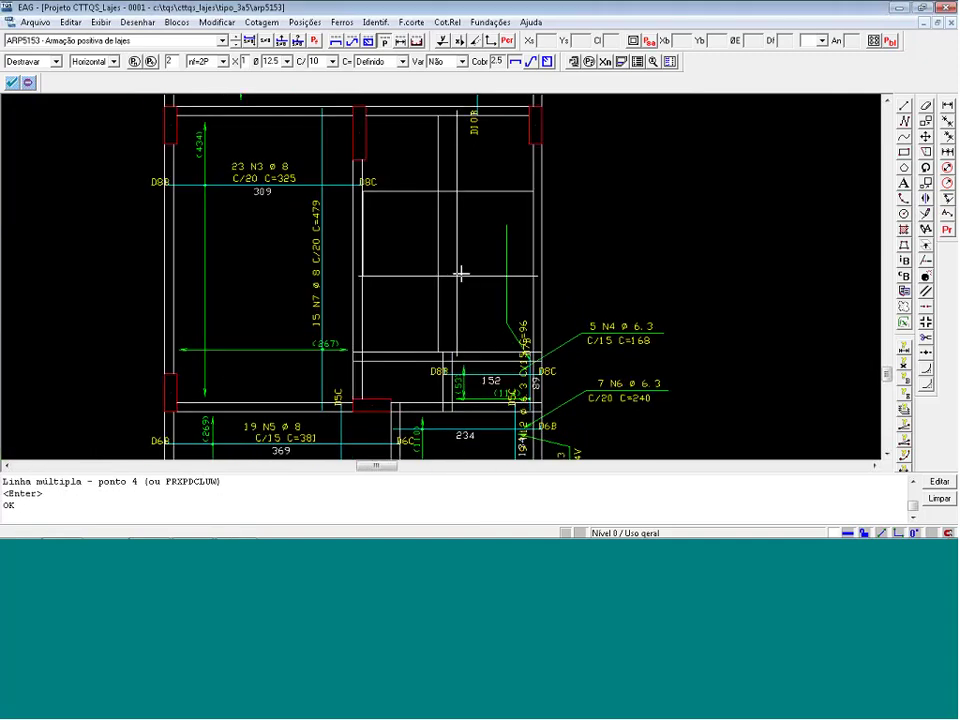
{"action": "key", "text": "Delete"}
{"action": "key", "text": "Delete"}
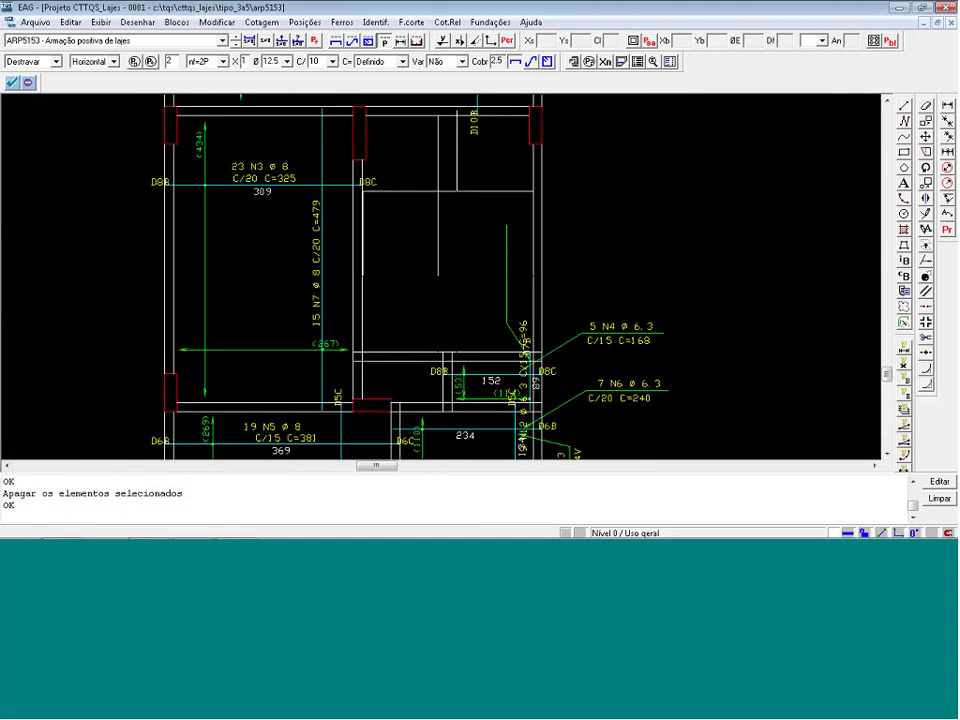
{"action": "left_click", "coordinate": [439, 203]}
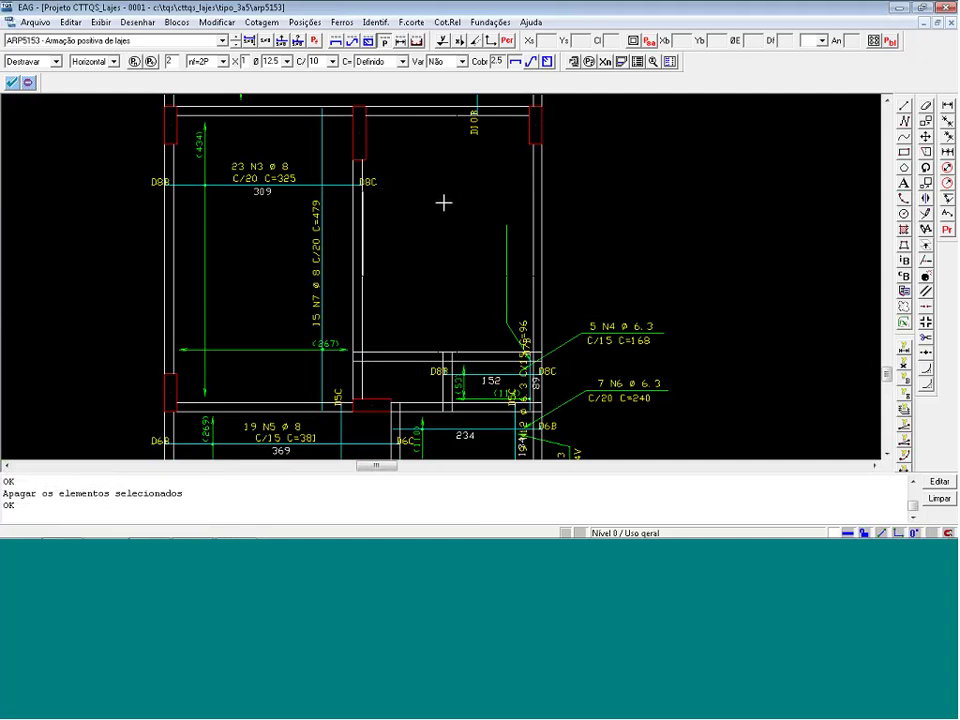
{"action": "scroll", "coordinate": [443, 203], "scroll_direction": "up", "scroll_amount": 1}
{"action": "scroll", "coordinate": [460, 192], "scroll_direction": "down", "scroll_amount": 2}
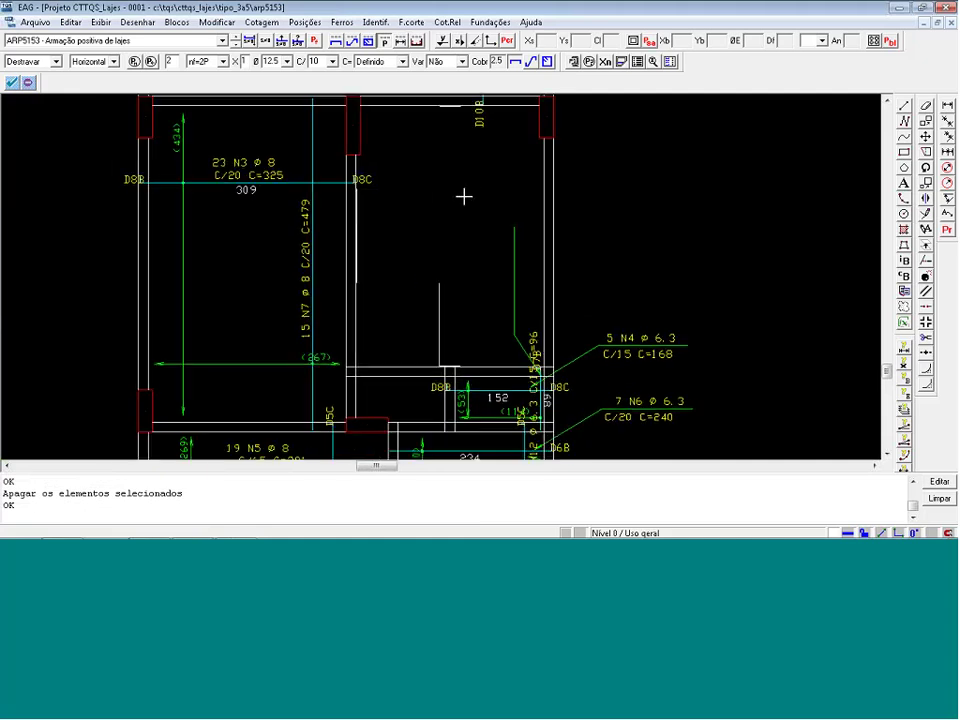
{"action": "left_click", "coordinate": [443, 294]}
{"action": "scroll", "coordinate": [550, 314], "scroll_direction": "up", "scroll_amount": 3}
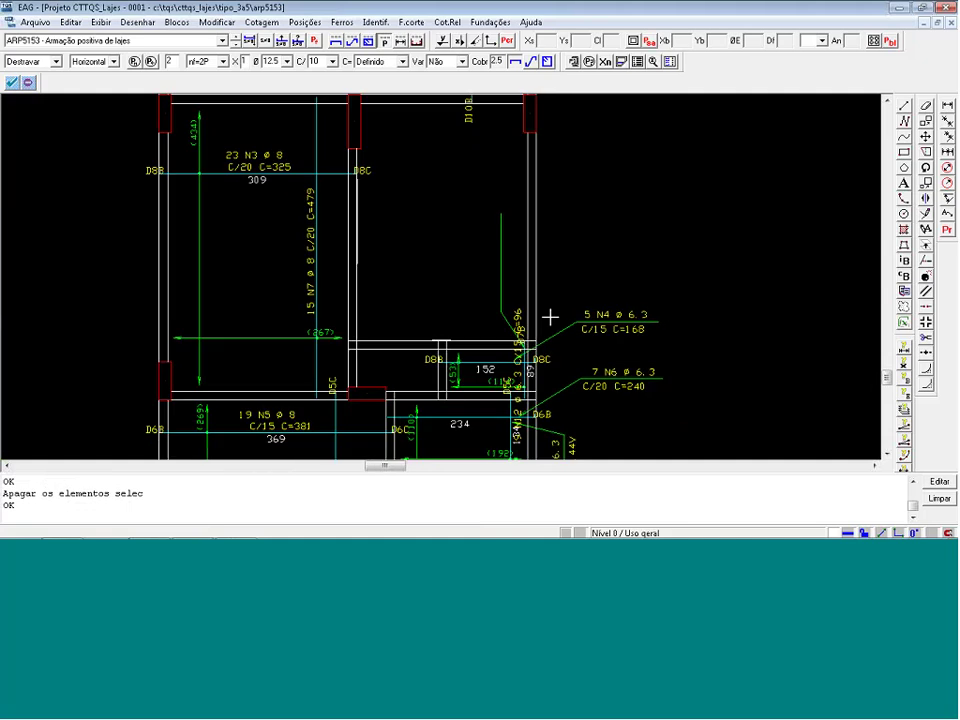
Move the "C/15" and "C=96" texts of the N12 label to the right side of its leader's vertical segment.
{"action": "scroll", "coordinate": [591, 208], "scroll_direction": "down", "scroll_amount": 5}
{"action": "key", "text": "m"}
{"action": "scroll", "coordinate": [574, 326], "scroll_direction": "up", "scroll_amount": 4}
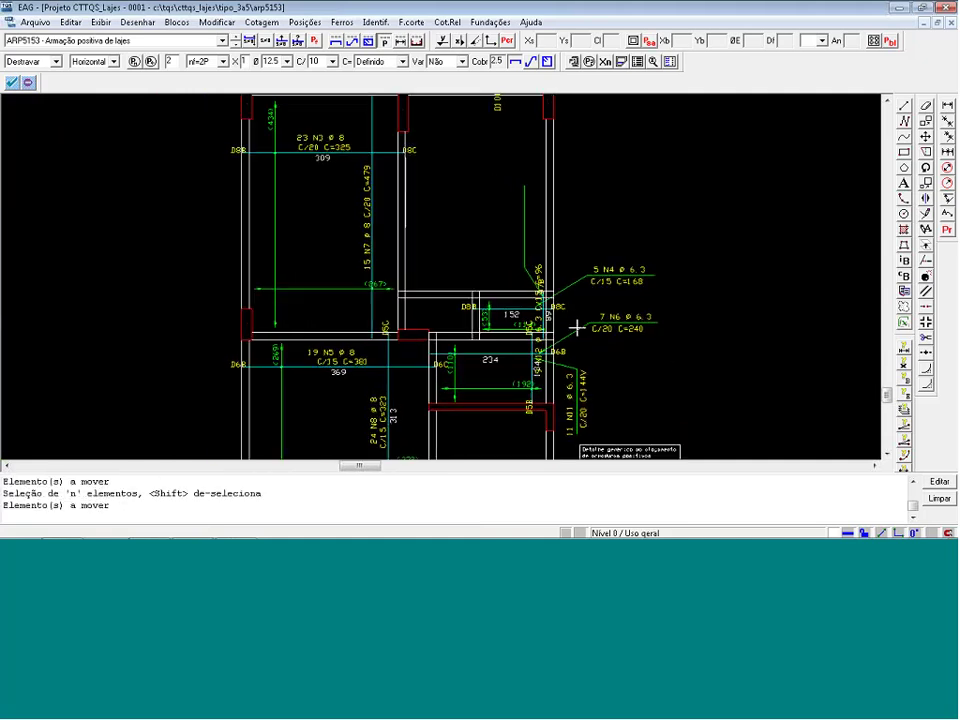
{"action": "left_click", "coordinate": [480, 274]}
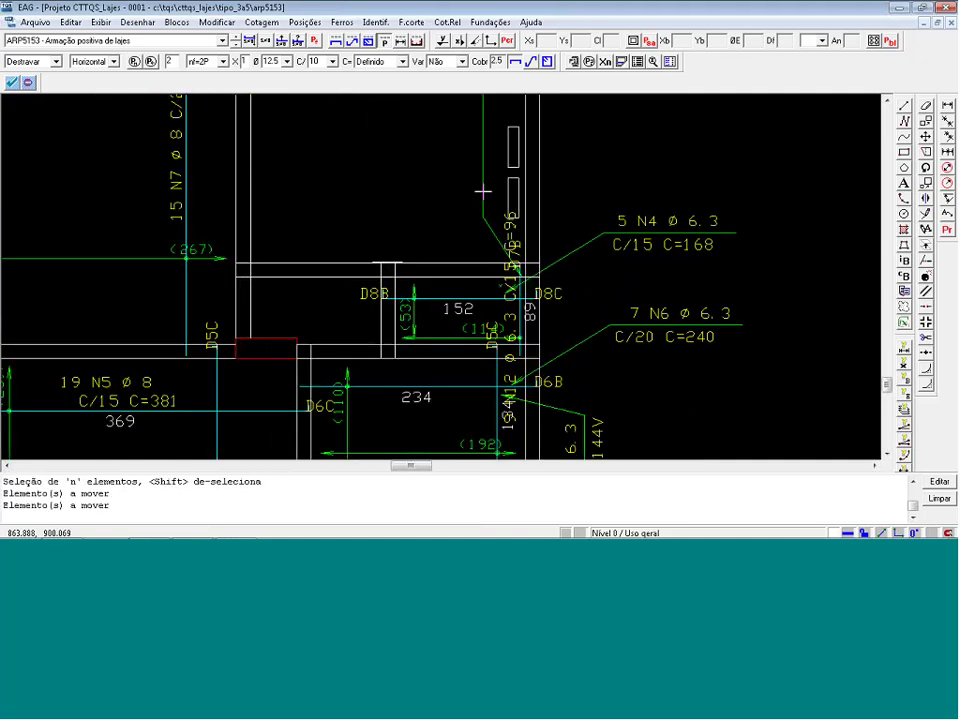
{"action": "key", "text": "Return"}
{"action": "left_click", "coordinate": [466, 164]}
Move the "9 N12 ø 6.3" texts to the left side of the N12 leader's vertical segment.
{"action": "key", "text": "m"}
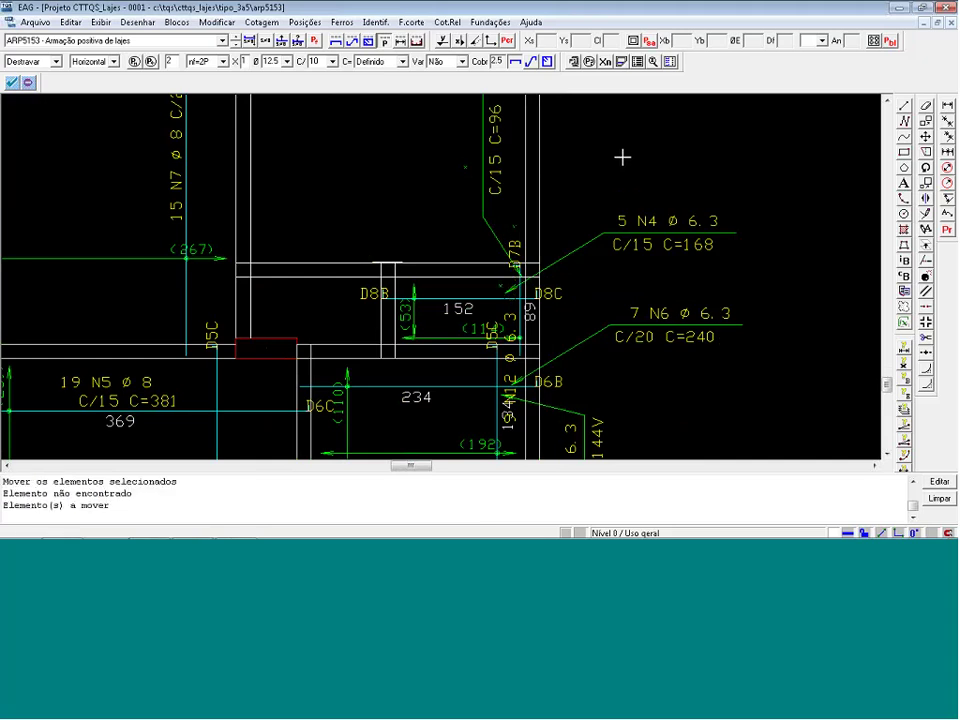
{"action": "scroll", "coordinate": [507, 330], "scroll_direction": "up", "scroll_amount": 4}
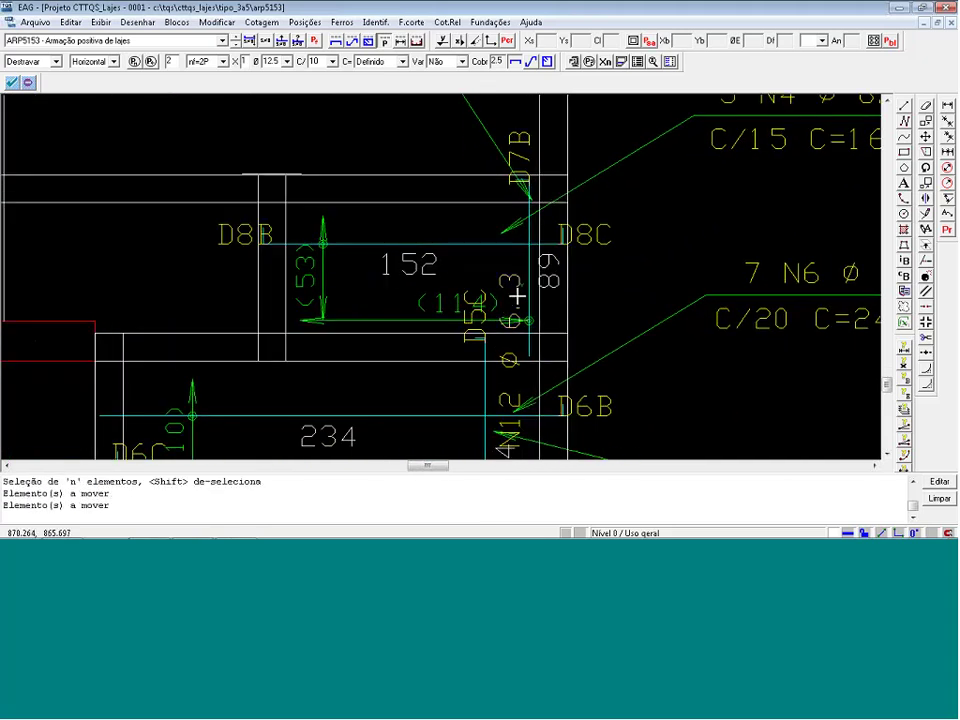
{"action": "scroll", "coordinate": [508, 369], "scroll_direction": "down", "scroll_amount": 2}
{"action": "scroll", "coordinate": [503, 445], "scroll_direction": "up", "scroll_amount": 2}
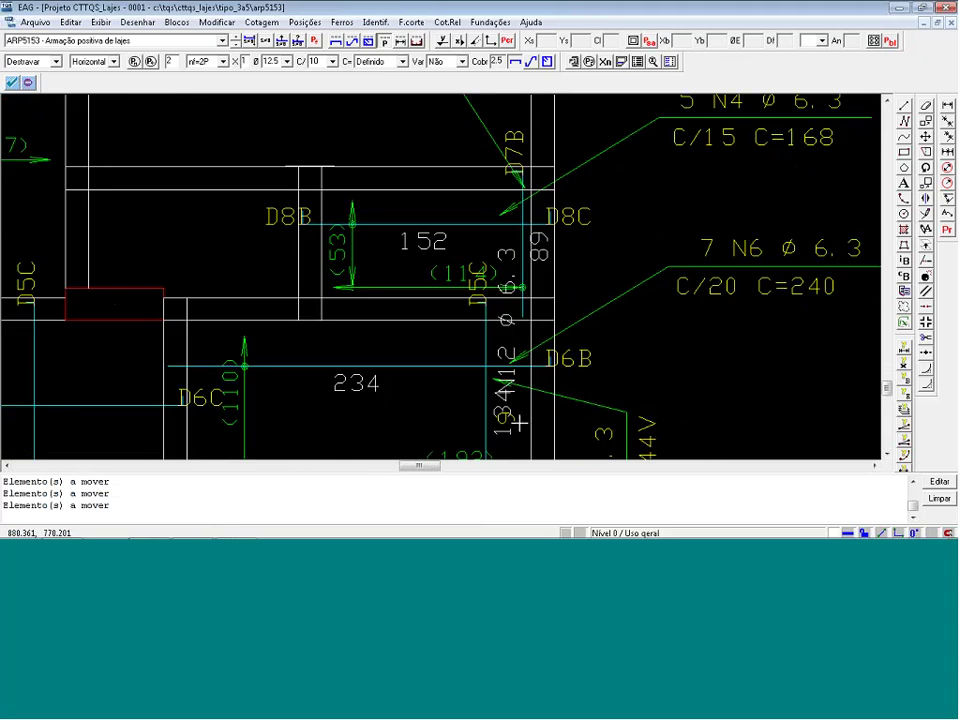
{"action": "key", "text": "Return"}
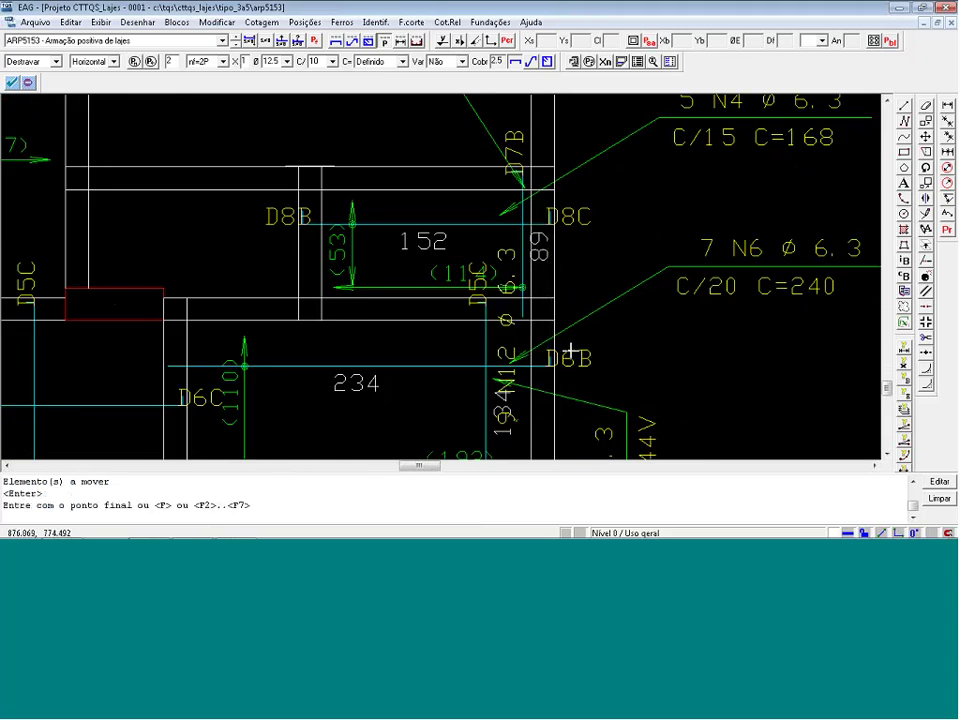
{"action": "scroll", "coordinate": [568, 360], "scroll_direction": "down", "scroll_amount": 2}
{"action": "scroll", "coordinate": [555, 367], "scroll_direction": "down", "scroll_amount": 1}
{"action": "left_click", "coordinate": [514, 214]}
{"action": "scroll", "coordinate": [550, 342], "scroll_direction": "down", "scroll_amount": 1}
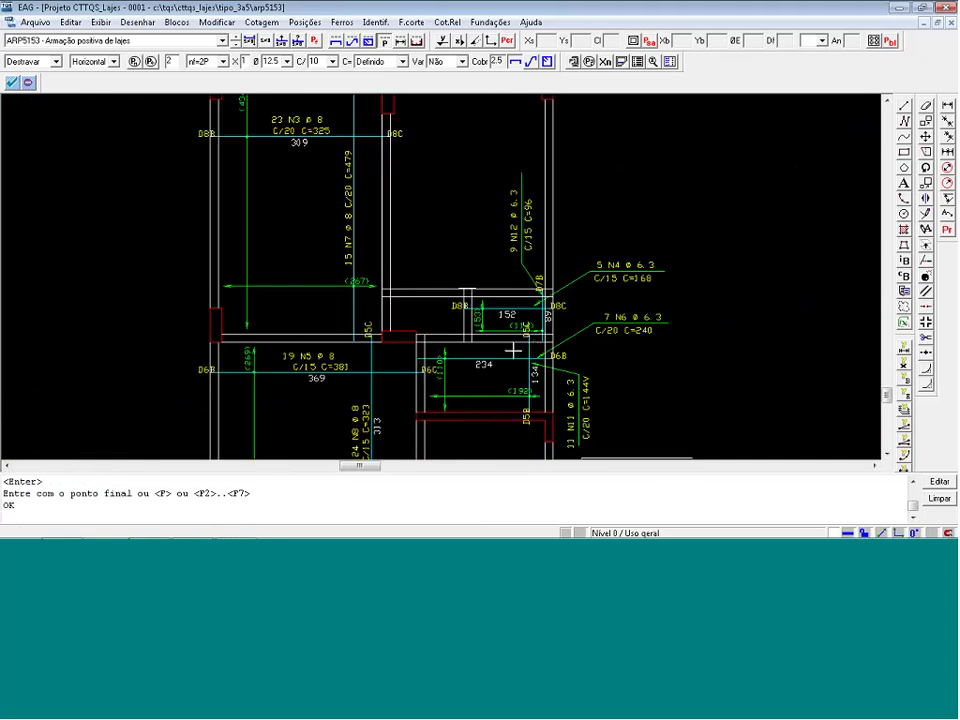
{"action": "scroll", "coordinate": [511, 349], "scroll_direction": "down", "scroll_amount": 2}
{"action": "scroll", "coordinate": [473, 317], "scroll_direction": "down", "scroll_amount": 1}
{"action": "scroll", "coordinate": [291, 260], "scroll_direction": "down", "scroll_amount": 1}
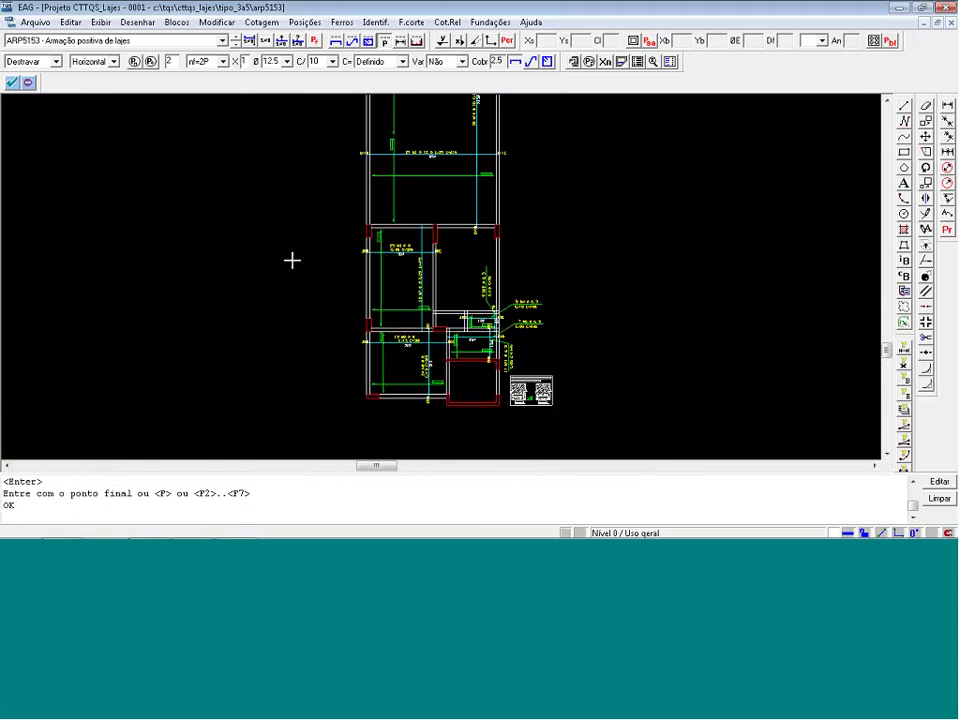
{"action": "scroll", "coordinate": [291, 260], "scroll_direction": "down", "scroll_amount": 3}
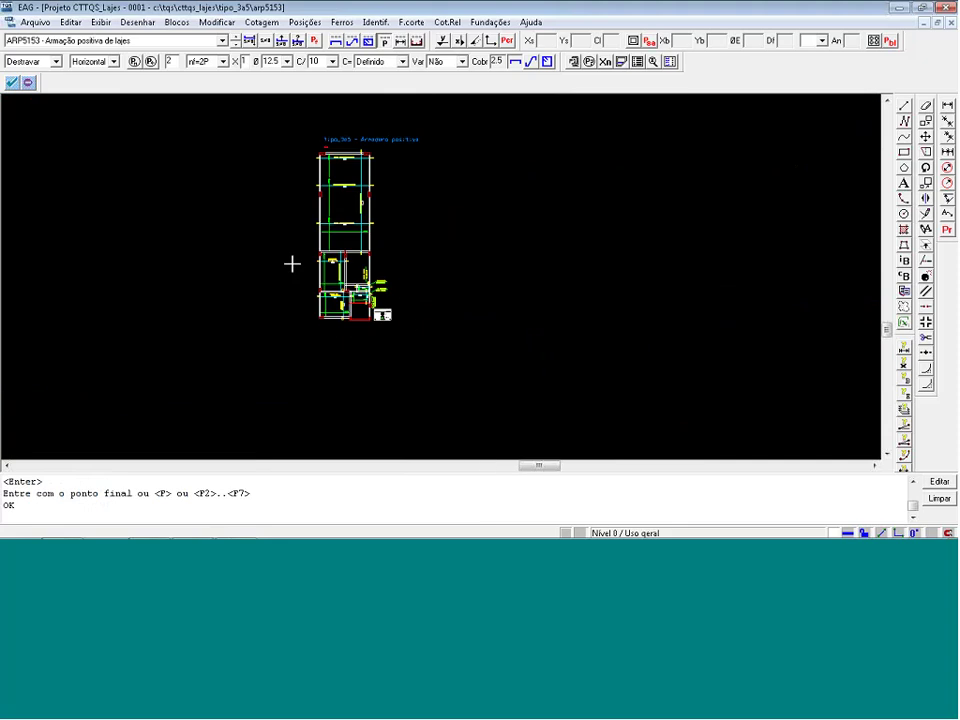
{"action": "scroll", "coordinate": [333, 172], "scroll_direction": "up", "scroll_amount": 1}
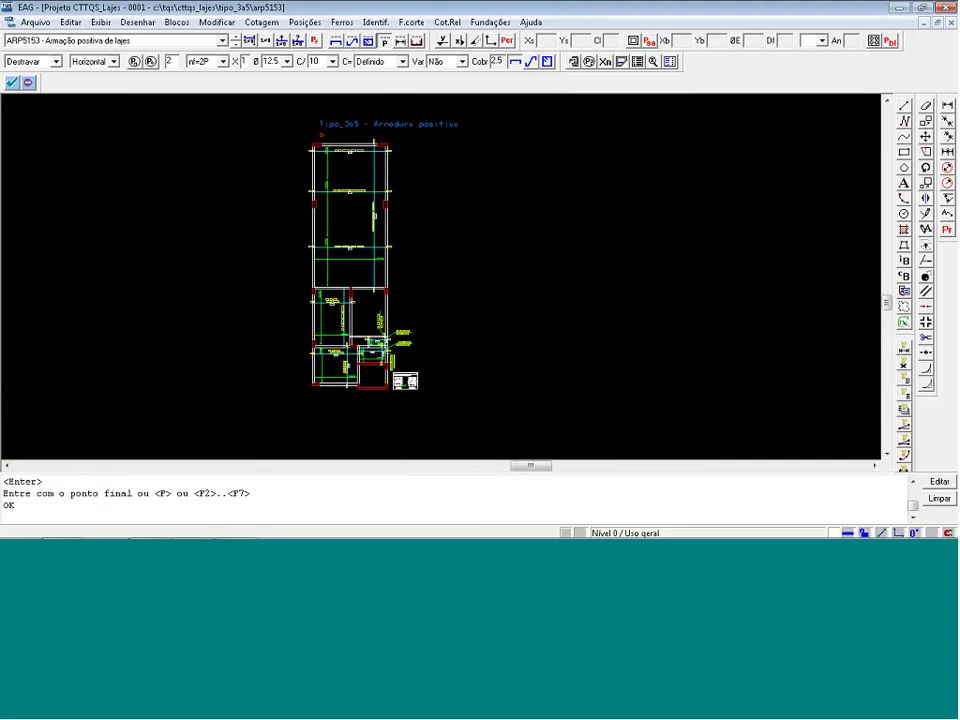
Switch to the ARN5153 negative slab reinforcement drawing, saving the changes made to ARP5153.
{"action": "left_click", "coordinate": [224, 42]}
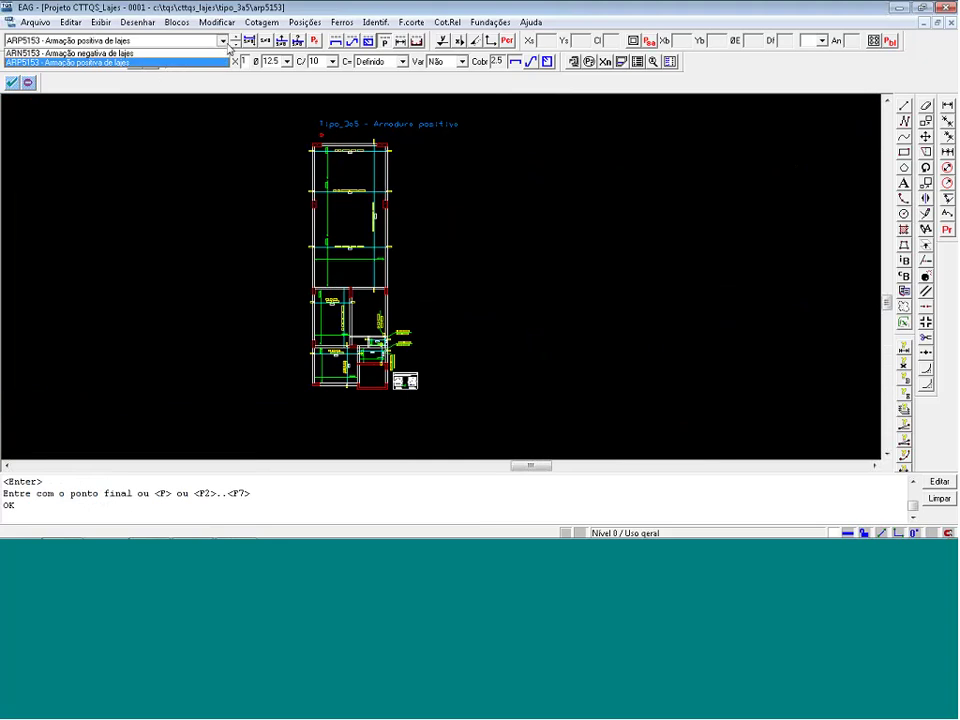
{"action": "left_click", "coordinate": [165, 53]}
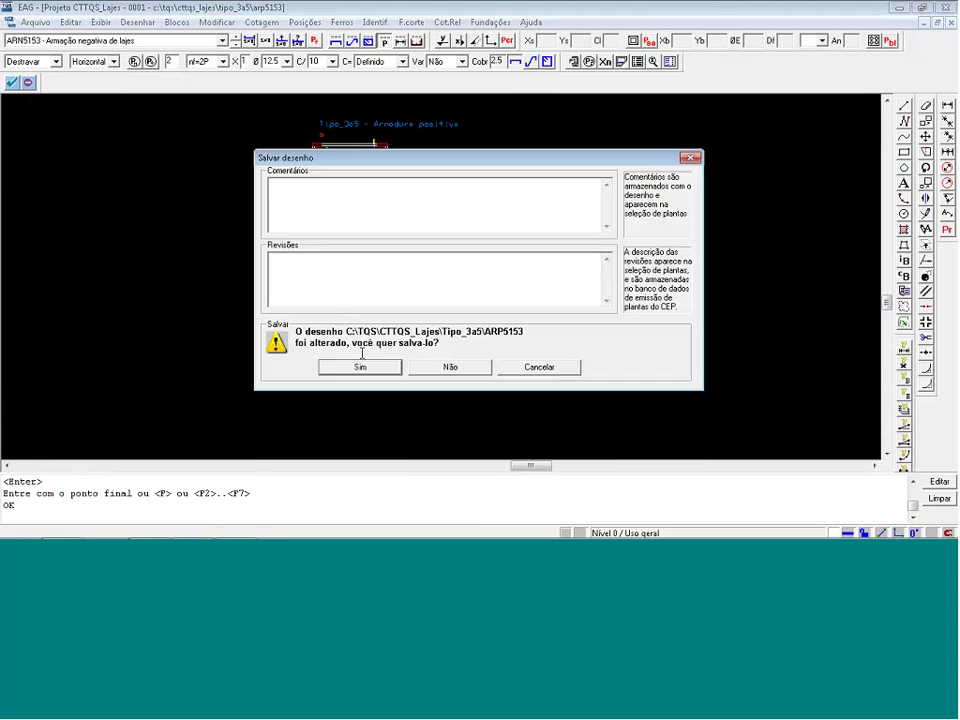
{"action": "left_click", "coordinate": [360, 367]}
Rescale the generic bar-housing detail block beside the plan to 20 in X and Y, keeping its angle at 0.
{"action": "scroll", "coordinate": [47, 302], "scroll_direction": "up", "scroll_amount": 8}
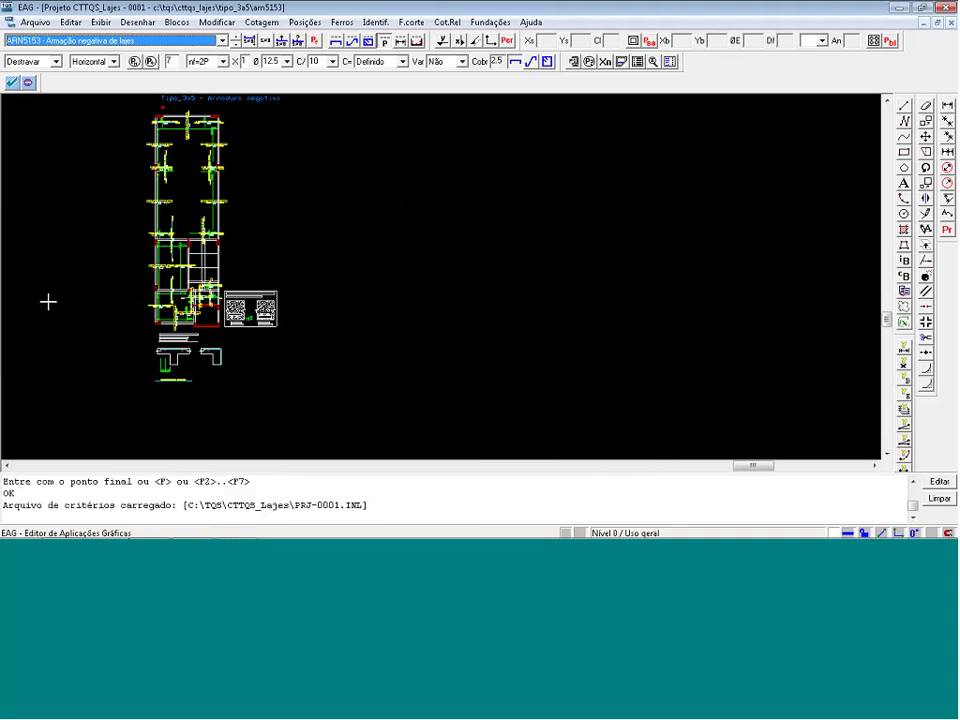
{"action": "double_click", "coordinate": [340, 350]}
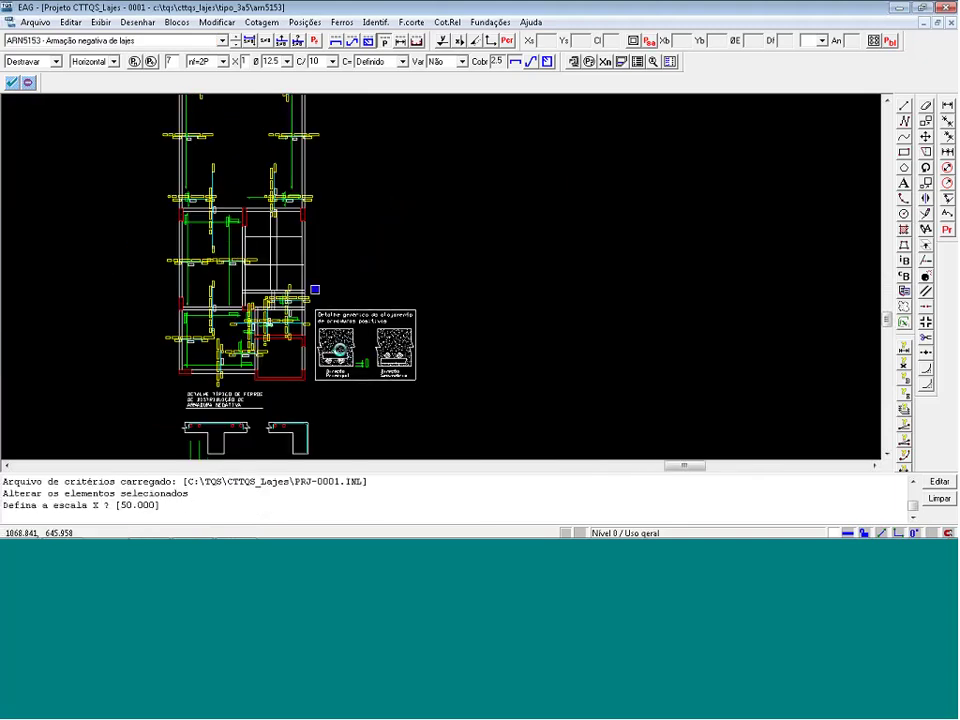
{"action": "type", "text": "20"}
{"action": "key", "text": "Return"}
{"action": "type", "text": "20"}
{"action": "key", "text": "Return"}
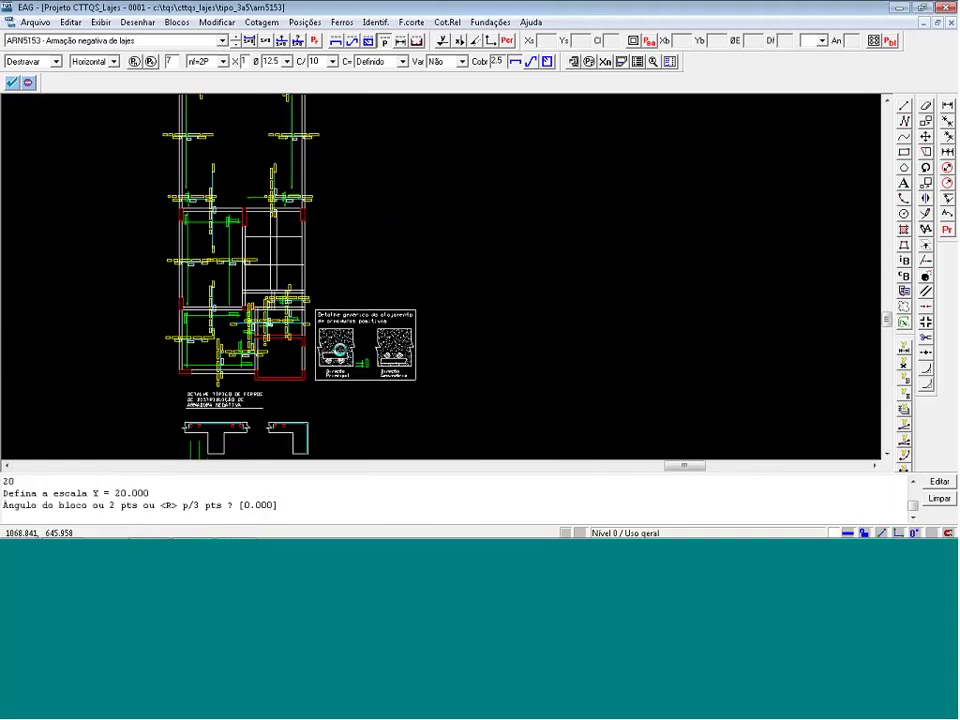
{"action": "key", "text": "Return"}
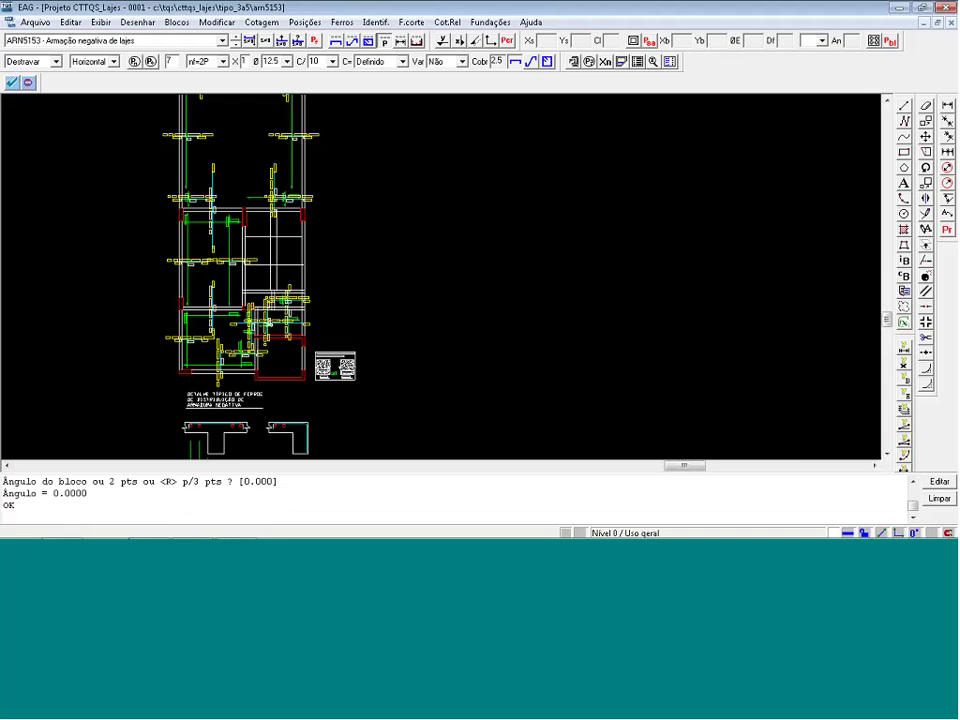
Move the "C/12.5 C=110" text of the right-hand 42 N2 label onto a line above "42 N2 ø 6.3".
{"action": "scroll", "coordinate": [343, 328], "scroll_direction": "down", "scroll_amount": 1}
{"action": "scroll", "coordinate": [311, 159], "scroll_direction": "up", "scroll_amount": 4}
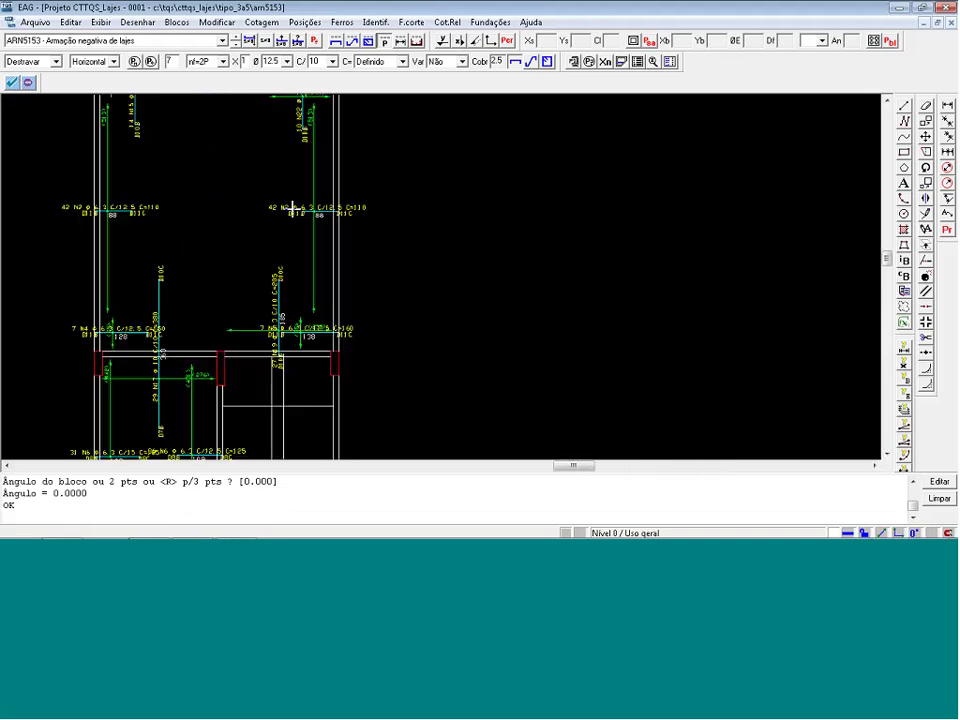
{"action": "scroll", "coordinate": [306, 182], "scroll_direction": "up", "scroll_amount": 3}
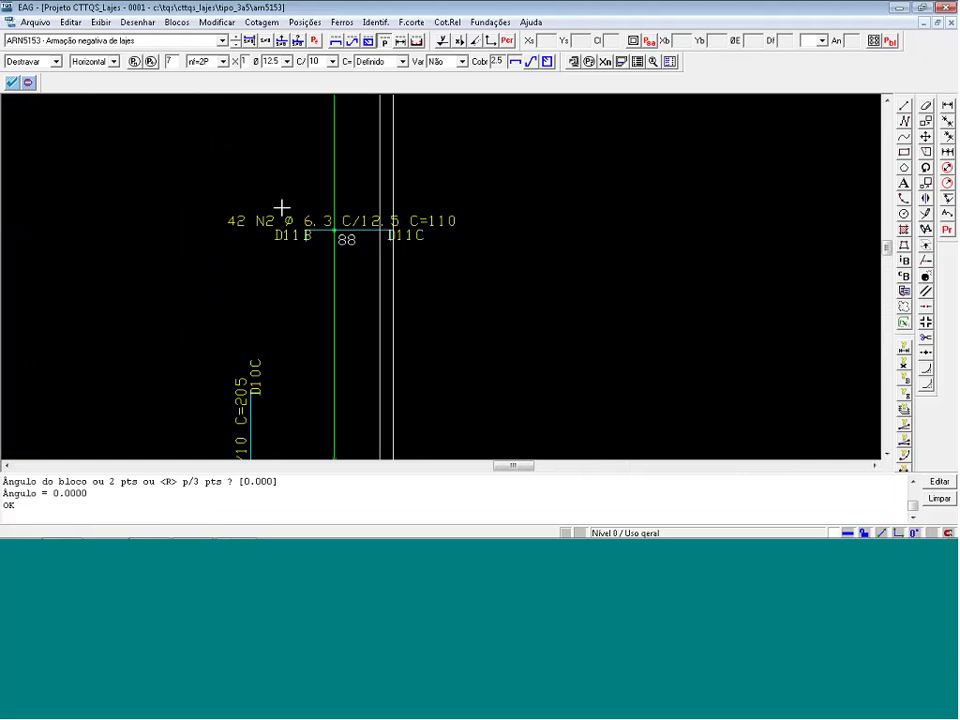
{"action": "left_click", "coordinate": [325, 192]}
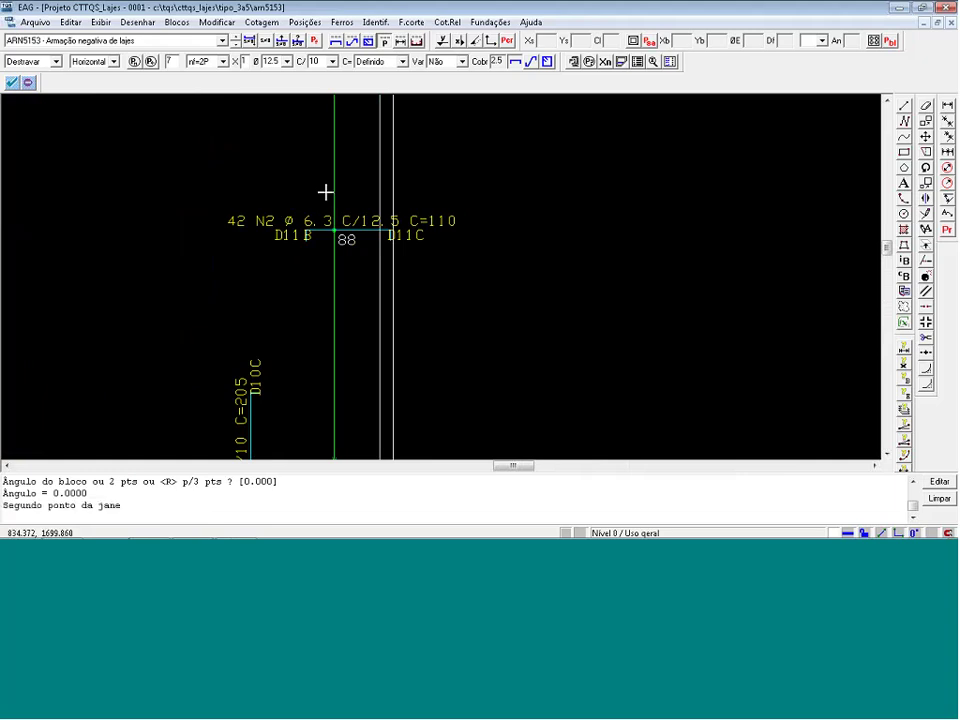
{"action": "left_click", "coordinate": [488, 231]}
{"action": "left_click", "coordinate": [353, 213]}
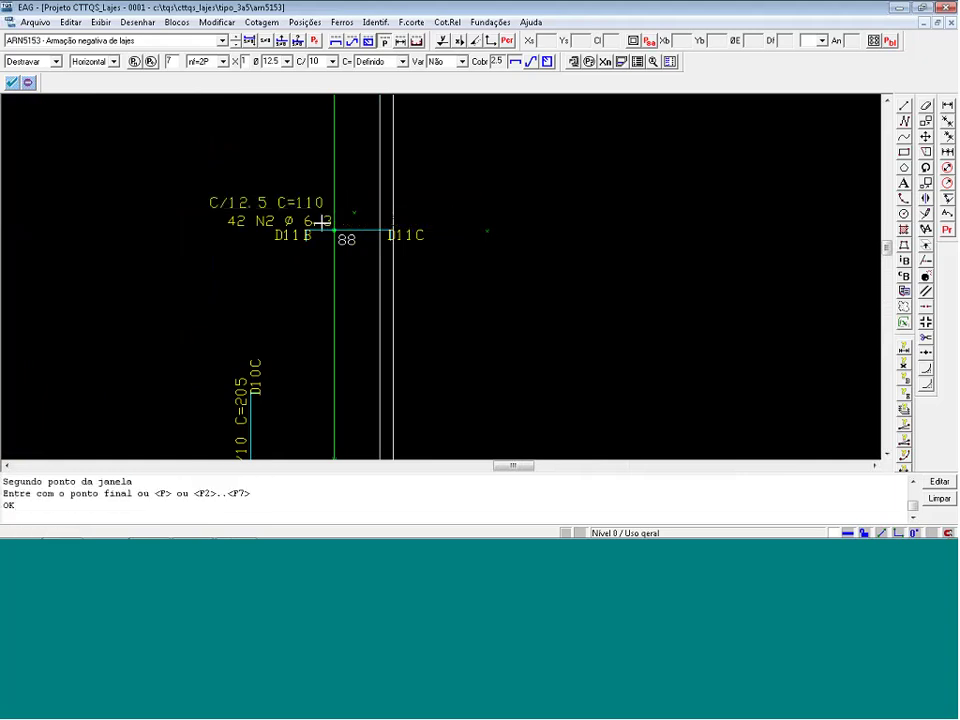
Shift the two-line 42 N2 label at the right wall leftward, clear of the green distribution line.
{"action": "scroll", "coordinate": [321, 253], "scroll_direction": "down", "scroll_amount": 2}
{"action": "left_click", "coordinate": [315, 228]}
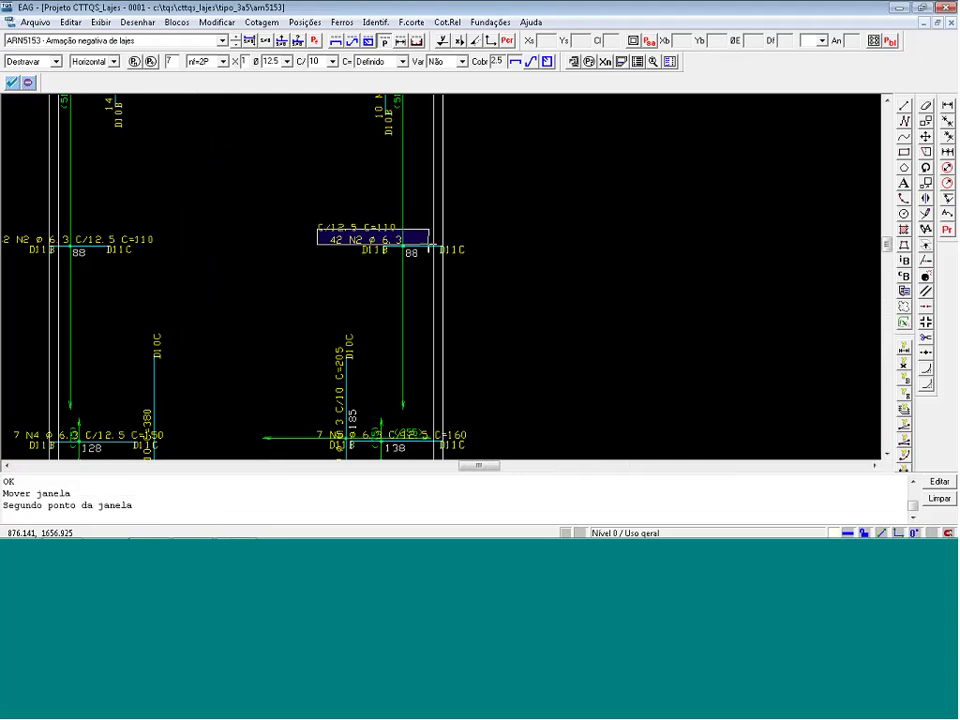
{"action": "left_click", "coordinate": [431, 246]}
{"action": "left_click", "coordinate": [214, 254]}
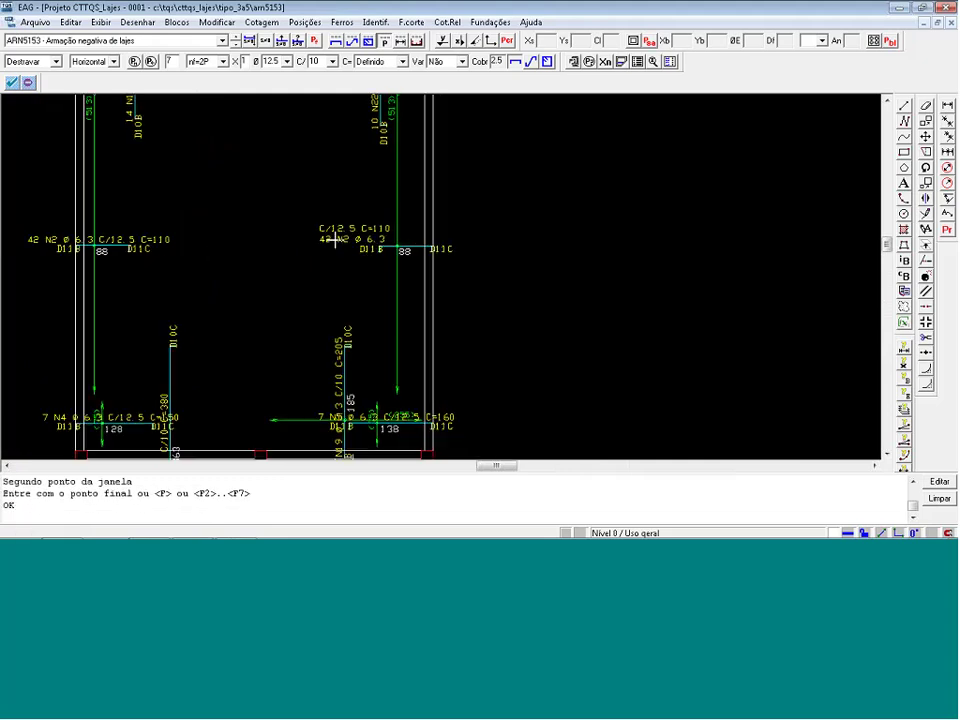
Move the "42 N2 ø 6.3" text at the left wall above its "C/12.5 C=110" text, clear of the wall lines.
{"action": "scroll", "coordinate": [219, 240], "scroll_direction": "down", "scroll_amount": 1}
{"action": "scroll", "coordinate": [71, 221], "scroll_direction": "up", "scroll_amount": 1}
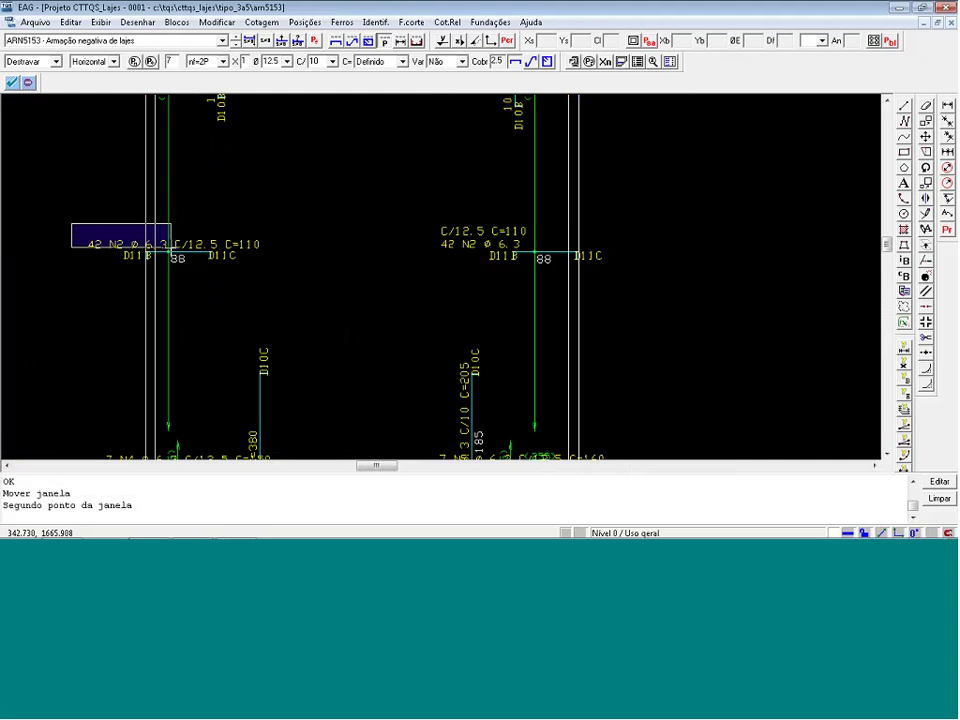
{"action": "left_click", "coordinate": [172, 243]}
{"action": "left_click", "coordinate": [265, 232]}
Move the "C/20 C=140" texts of the left 6 N3 label to the right of the vertical N15 bar.
{"action": "scroll", "coordinate": [305, 308], "scroll_direction": "down", "scroll_amount": 4}
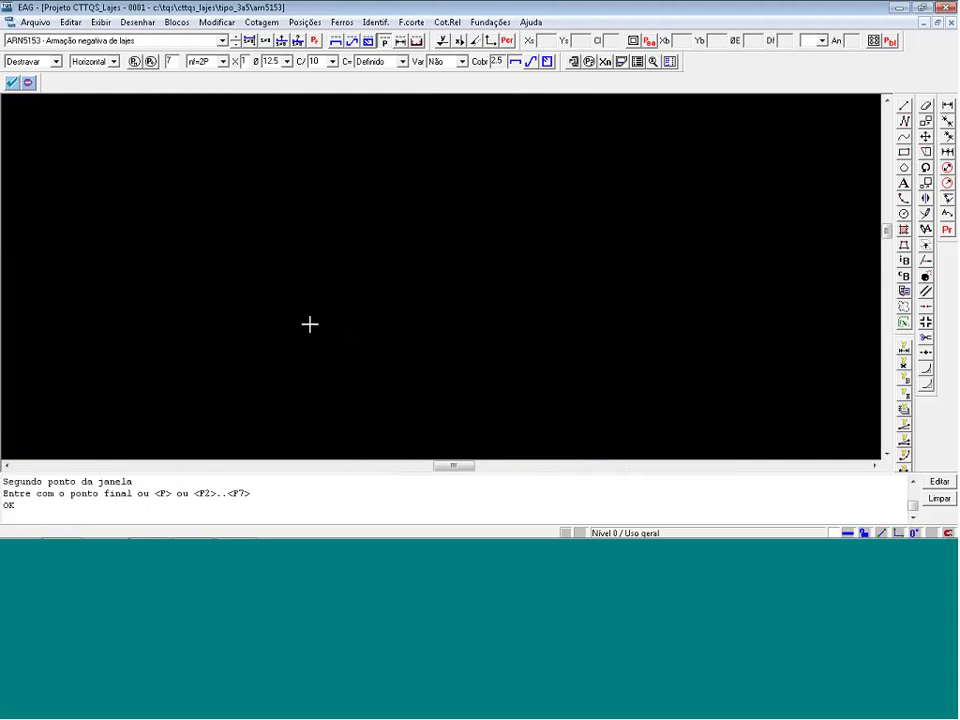
{"action": "scroll", "coordinate": [252, 165], "scroll_direction": "up", "scroll_amount": 2}
{"action": "scroll", "coordinate": [268, 215], "scroll_direction": "up", "scroll_amount": 3}
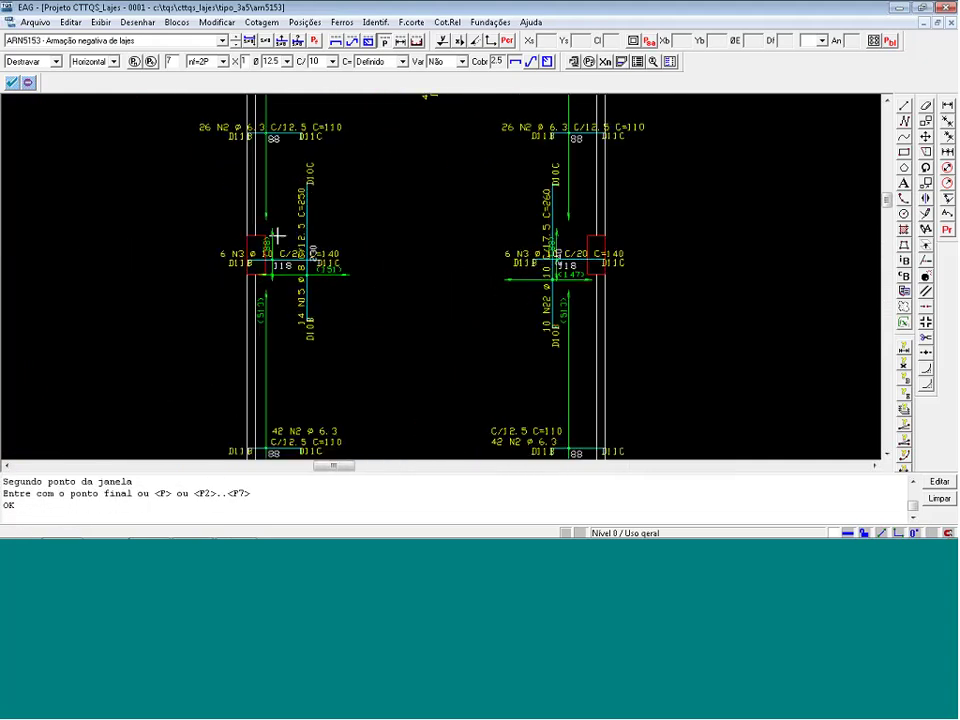
{"action": "scroll", "coordinate": [385, 240], "scroll_direction": "up", "scroll_amount": 1}
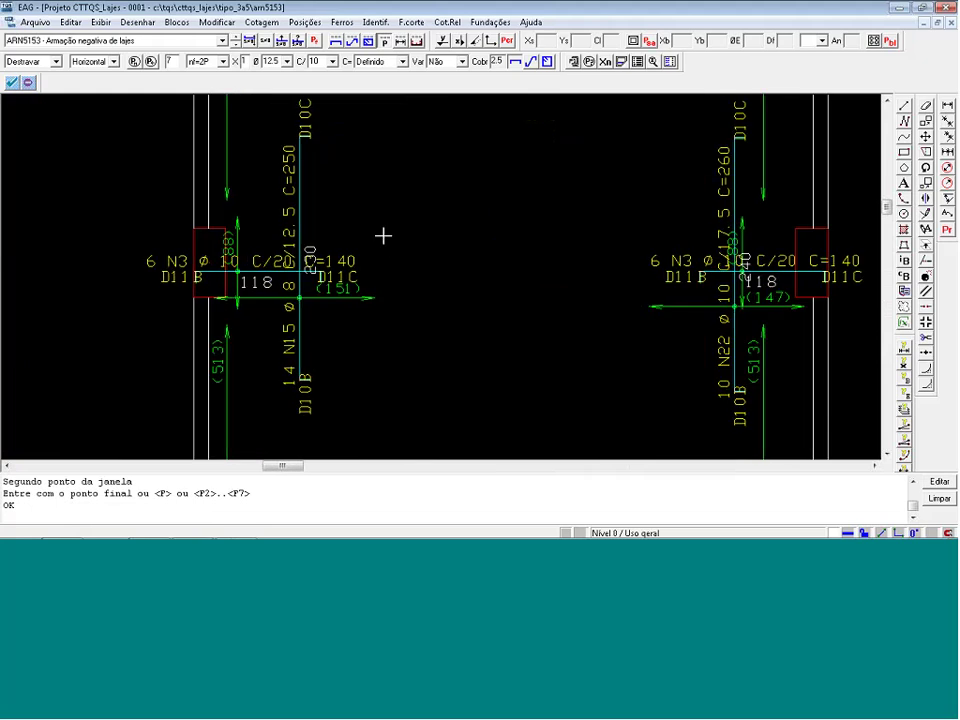
{"action": "key", "text": "ctrl+m"}
{"action": "key", "text": "n"}
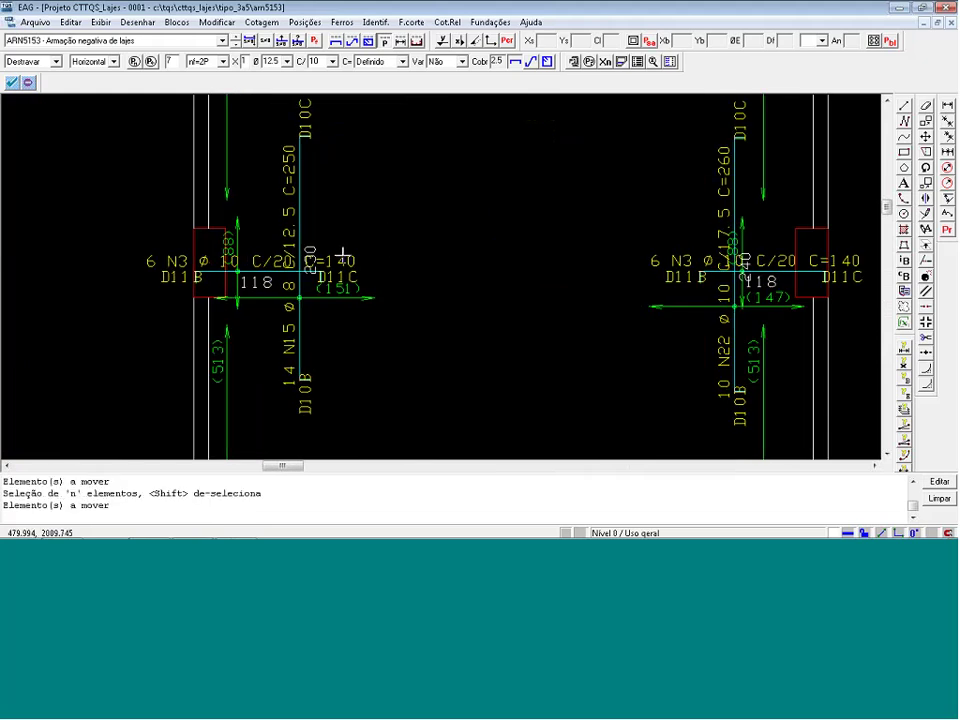
{"action": "left_click", "coordinate": [343, 254]}
{"action": "key", "text": "Return"}
{"action": "left_click", "coordinate": [356, 222]}
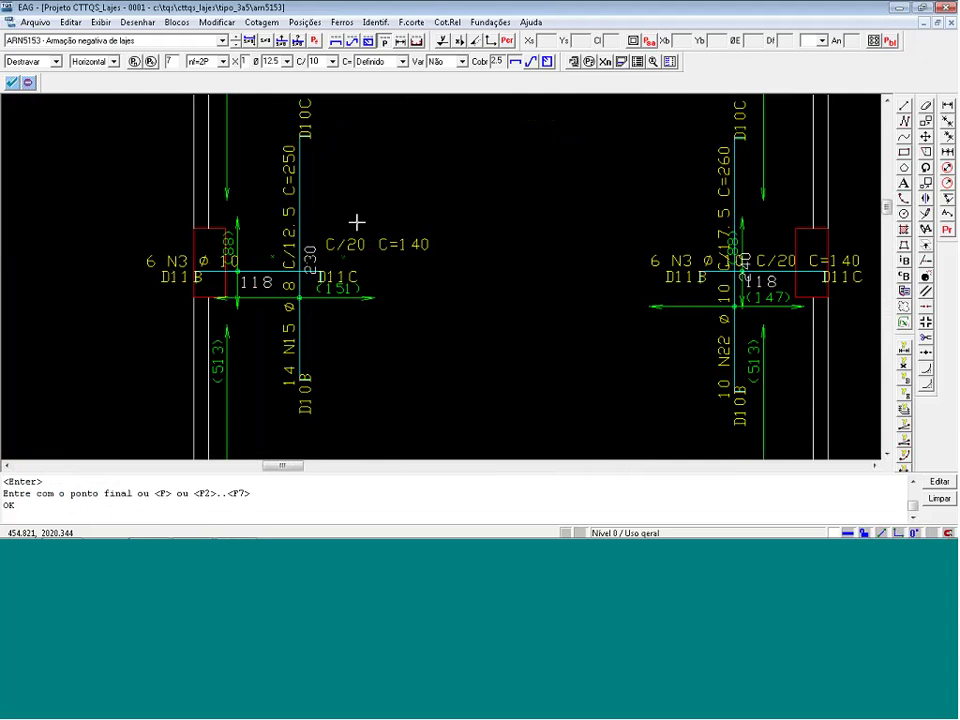
Move the "6 N3 ø 10" texts off the left column to a line above "C/20 C=140".
{"action": "key", "text": "ctrl+m"}
{"action": "key", "text": "n"}
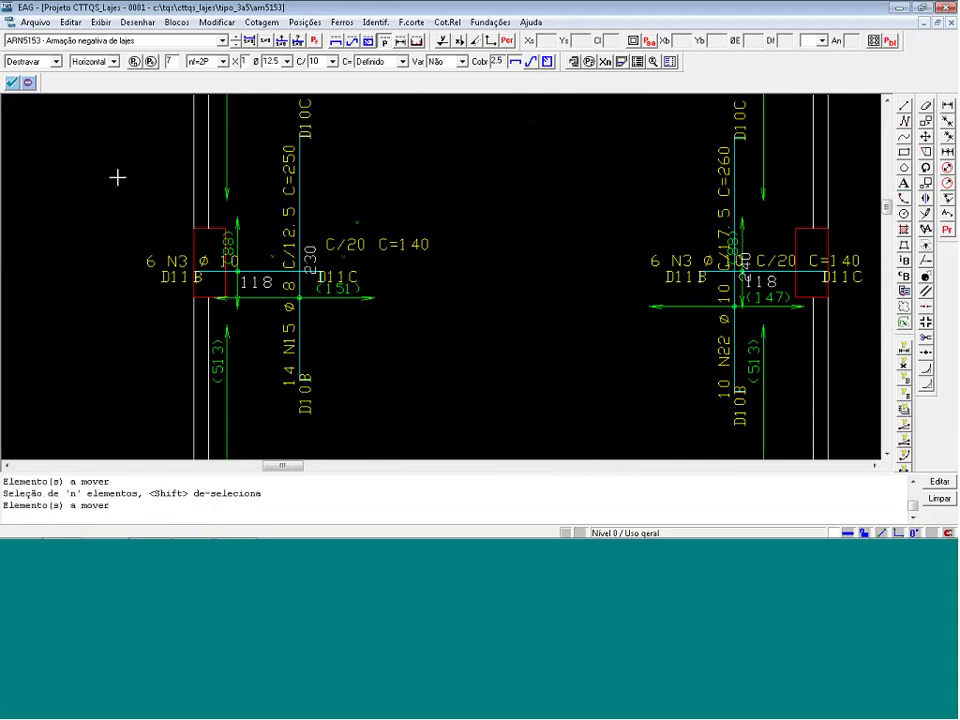
{"action": "left_click", "coordinate": [148, 252]}
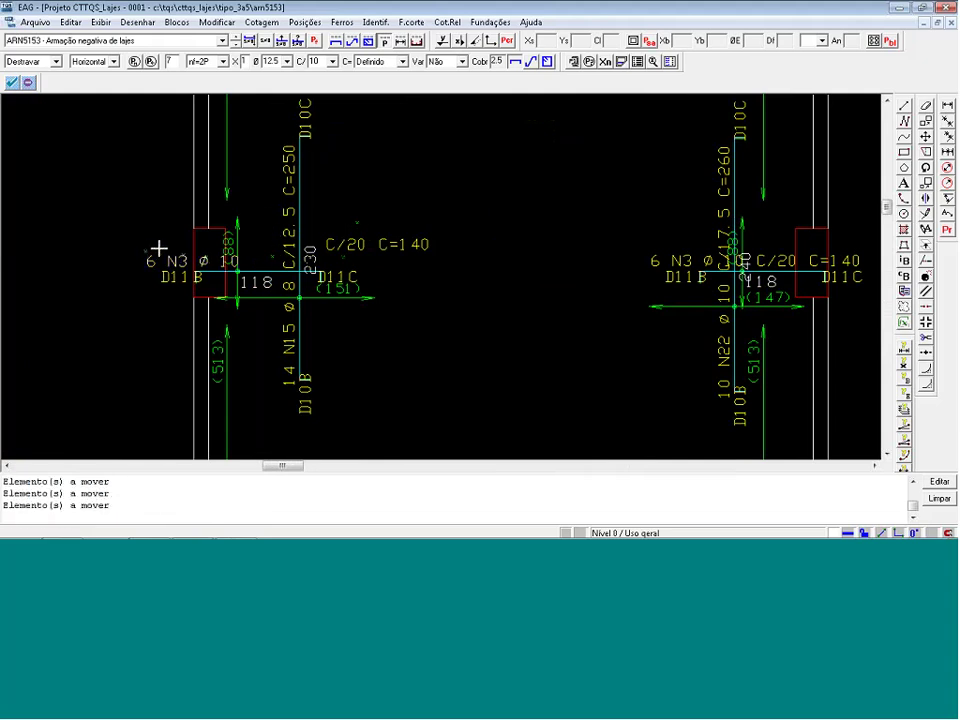
{"action": "key", "text": "Return"}
{"action": "left_click", "coordinate": [337, 210]}
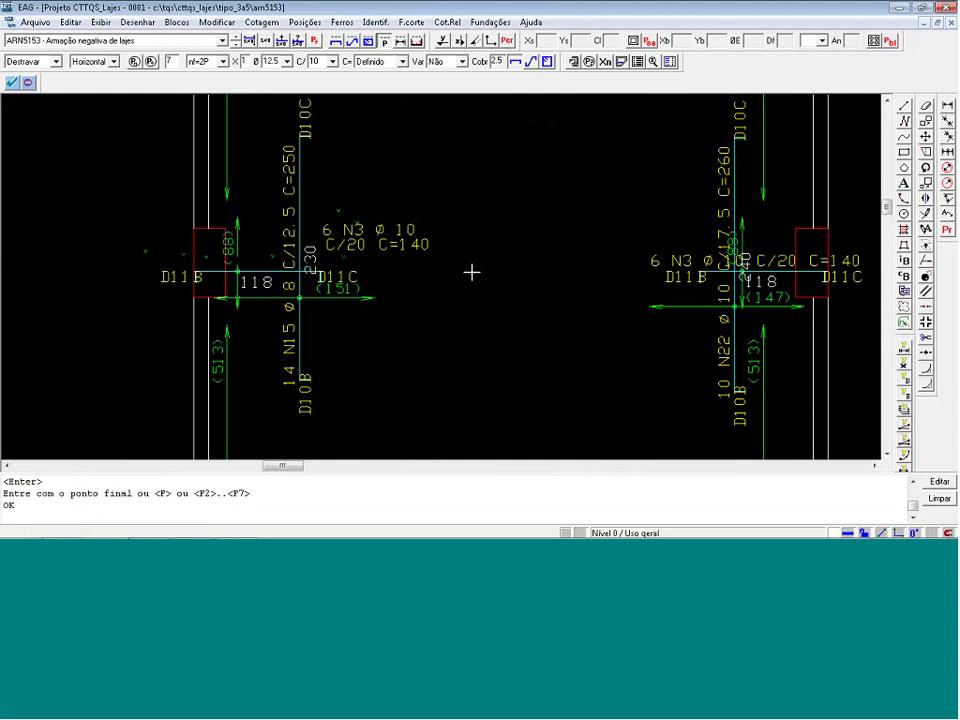
Move the "14 N15 ø 8" texts up beside the left side of "C/12.5 C=250", above the N3 bar.
{"action": "key", "text": "ctrl+m"}
{"action": "key", "text": "n"}
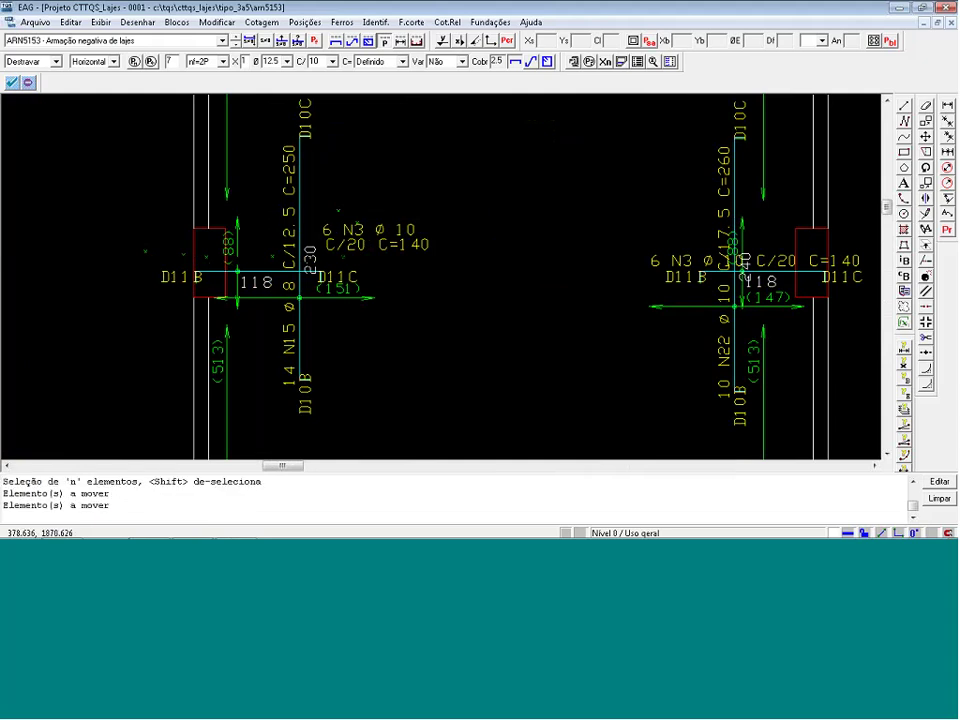
{"action": "left_click", "coordinate": [280, 308]}
{"action": "key", "text": "Return"}
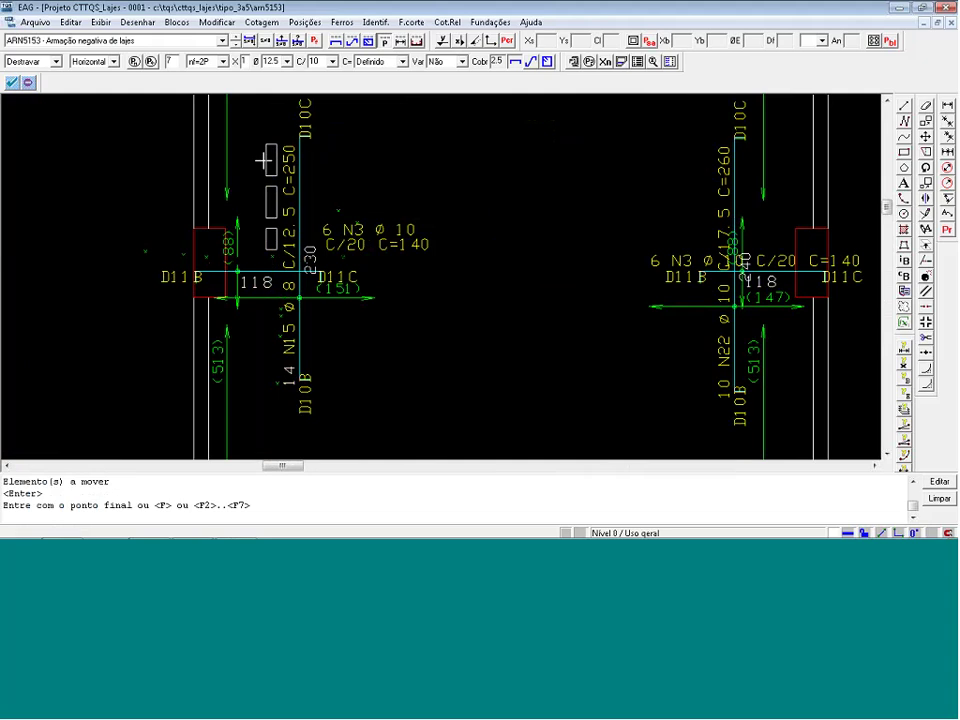
{"action": "left_click", "coordinate": [262, 170]}
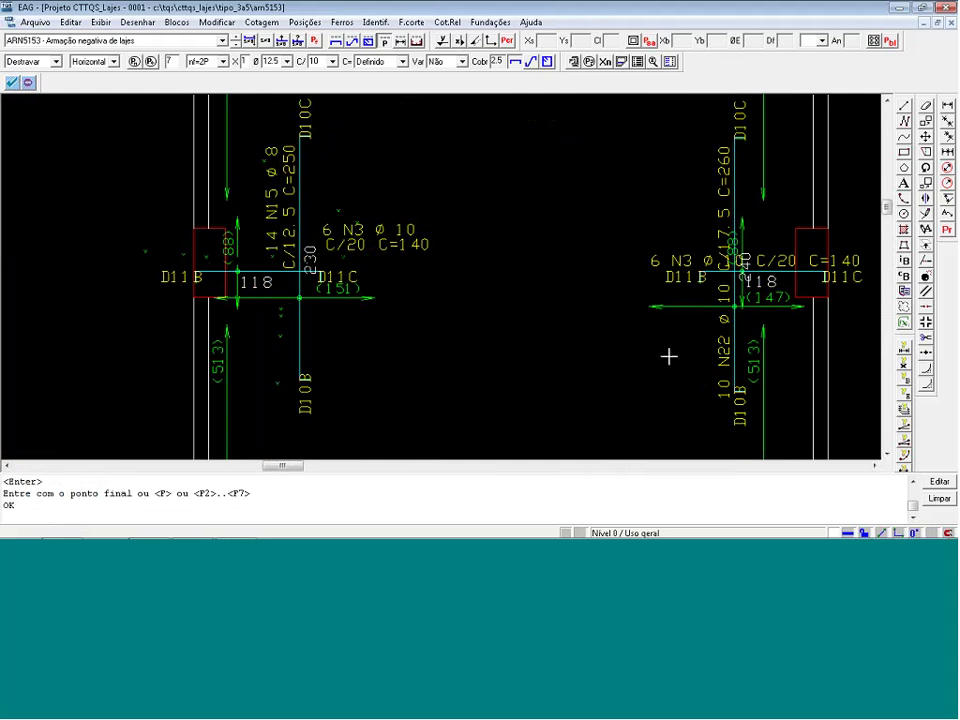
Move the "C/17.5 C=260" texts of the N22 label upward along its bar, clear of the N3 label.
{"action": "left_click", "coordinate": [926, 136]}
{"action": "left_click", "coordinate": [686, 123]}
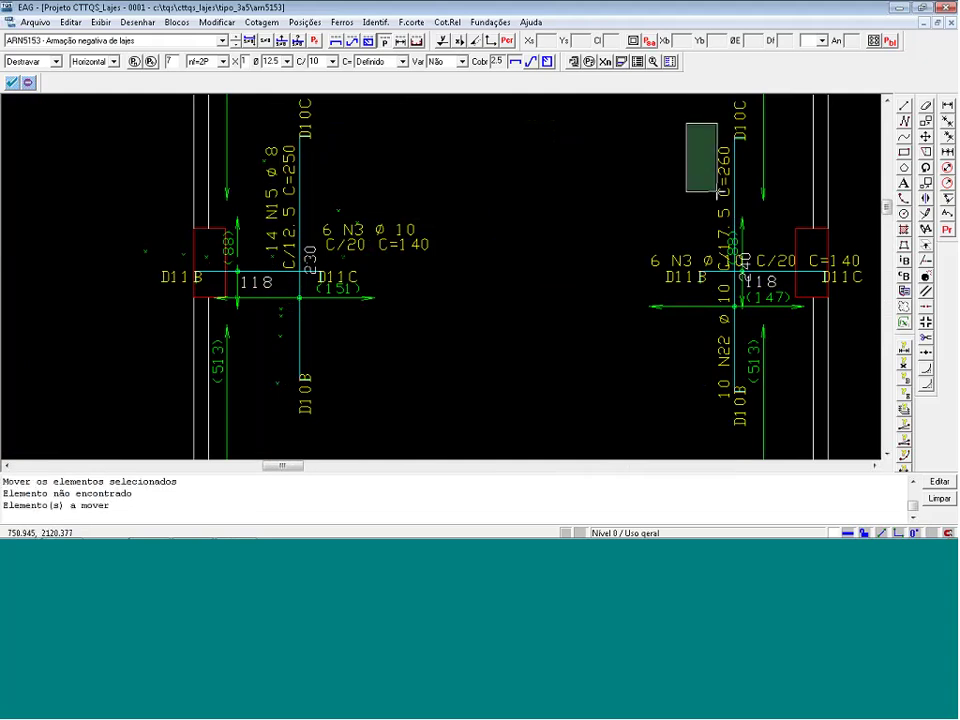
{"action": "left_click", "coordinate": [726, 226]}
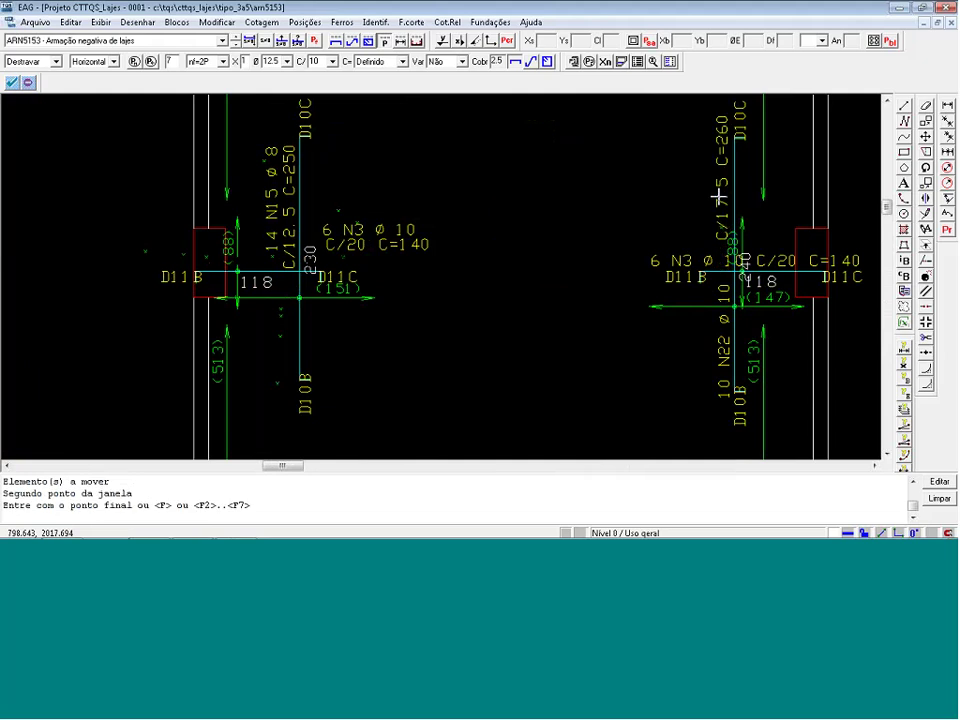
{"action": "left_click", "coordinate": [718, 197]}
Move the right-hand N3 bar's "(88)" distribution dimension text to the right side of its green line.
{"action": "scroll", "coordinate": [741, 300], "scroll_direction": "up", "scroll_amount": 3}
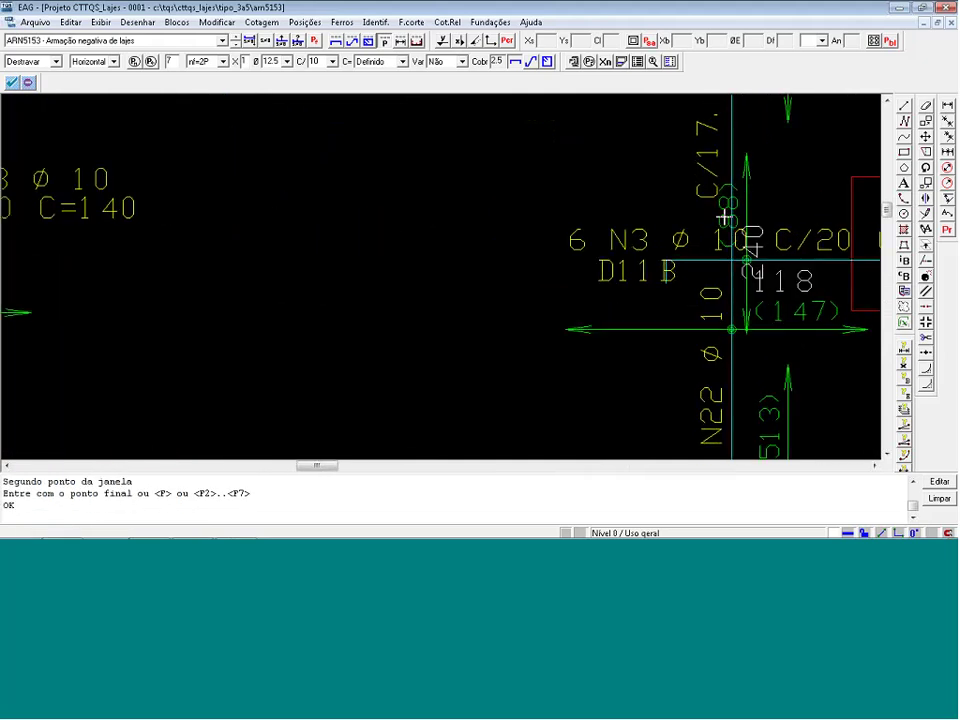
{"action": "key", "text": "Return"}
{"action": "left_click_drag", "start_coordinate": [717, 216], "coordinate": [762, 197]}
{"action": "left_click", "coordinate": [764, 195]}
{"action": "scroll", "coordinate": [549, 354], "scroll_direction": "down", "scroll_amount": 2}
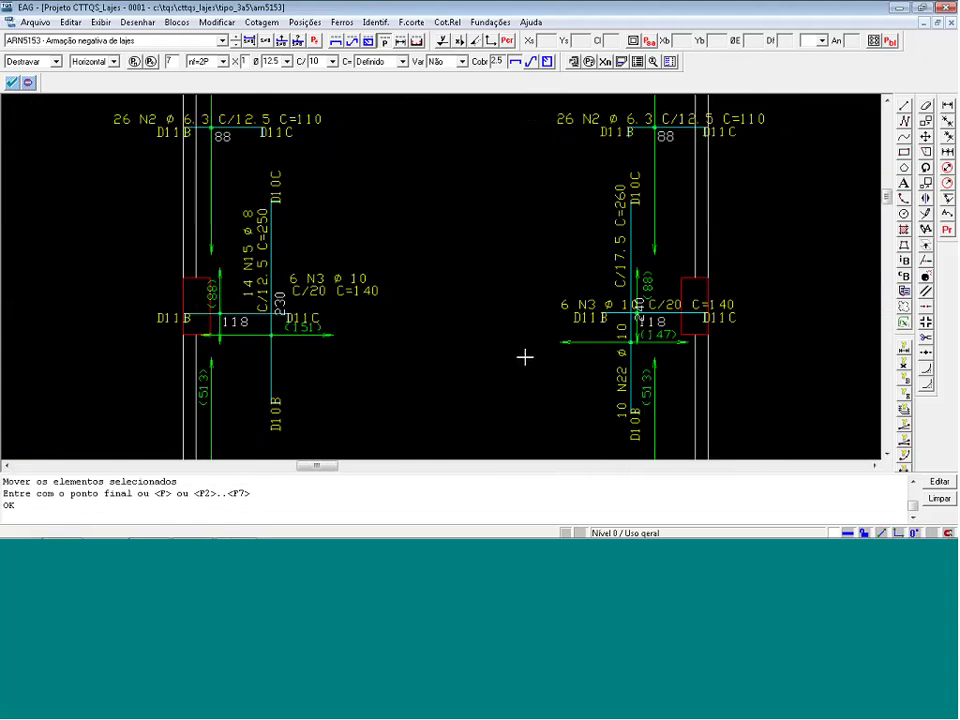
Move the "10 N22 ø 10" texts up beside the left side of "C/17.5 C=260".
{"action": "left_click", "coordinate": [525, 356]}
{"action": "key", "text": "n"}
{"action": "left_click", "coordinate": [613, 409]}
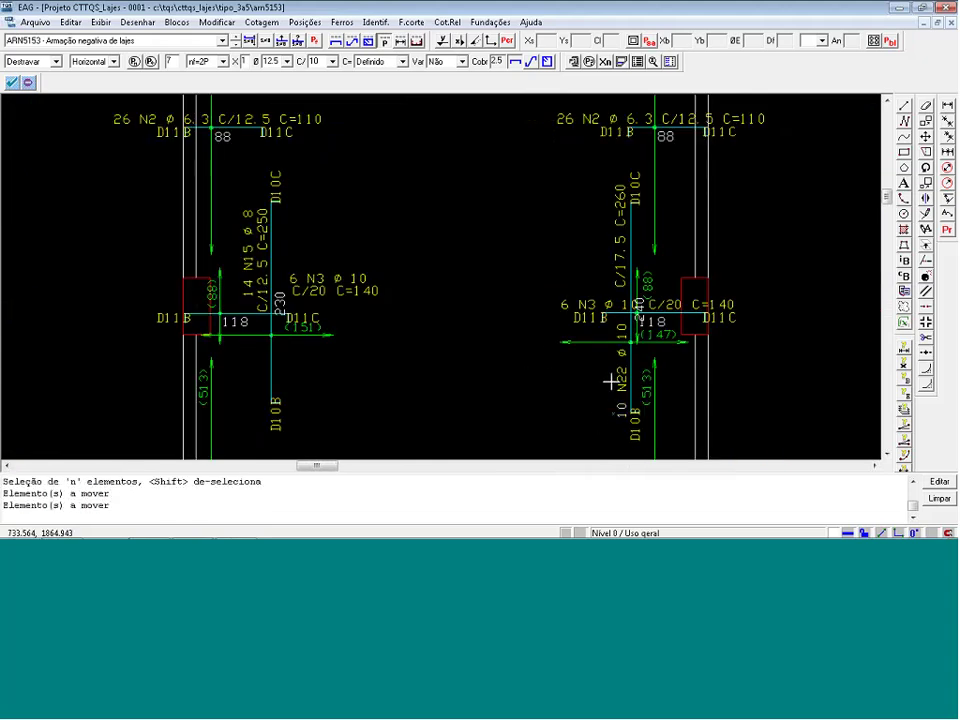
{"action": "left_click", "coordinate": [612, 381]}
{"action": "left_click", "coordinate": [616, 358]}
{"action": "key", "text": "Return"}
{"action": "left_click", "coordinate": [616, 352]}
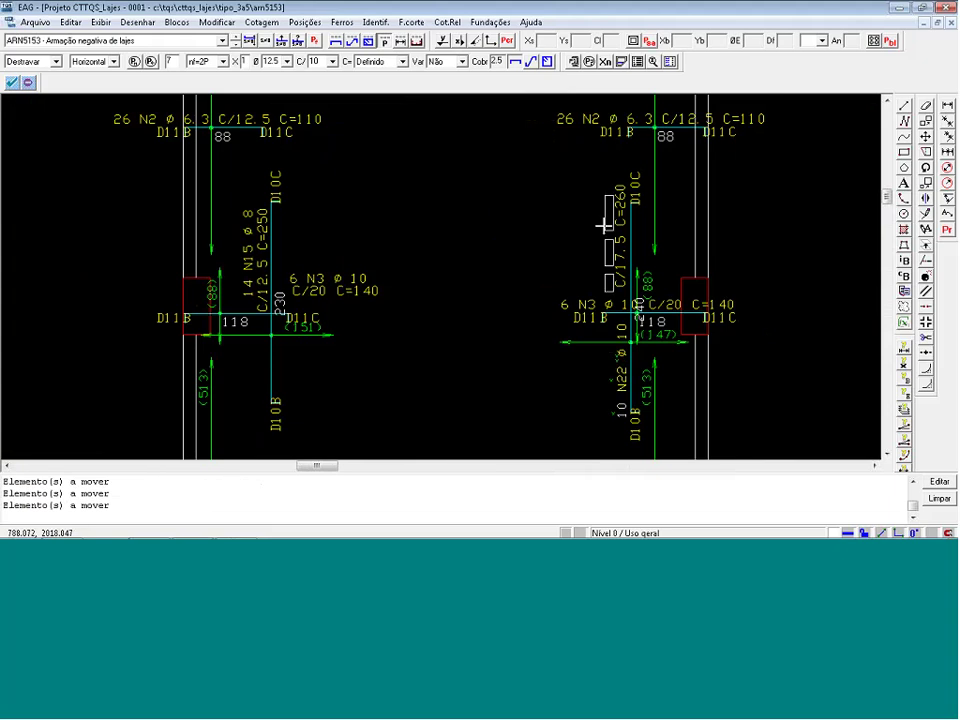
{"action": "left_click", "coordinate": [601, 214]}
{"action": "key", "text": "Return"}
Shift the "6 N3 ø 10" texts of the right-hand N3 label to the left of the vertical N22 bar.
{"action": "scroll", "coordinate": [600, 257], "scroll_direction": "up", "scroll_amount": 4}
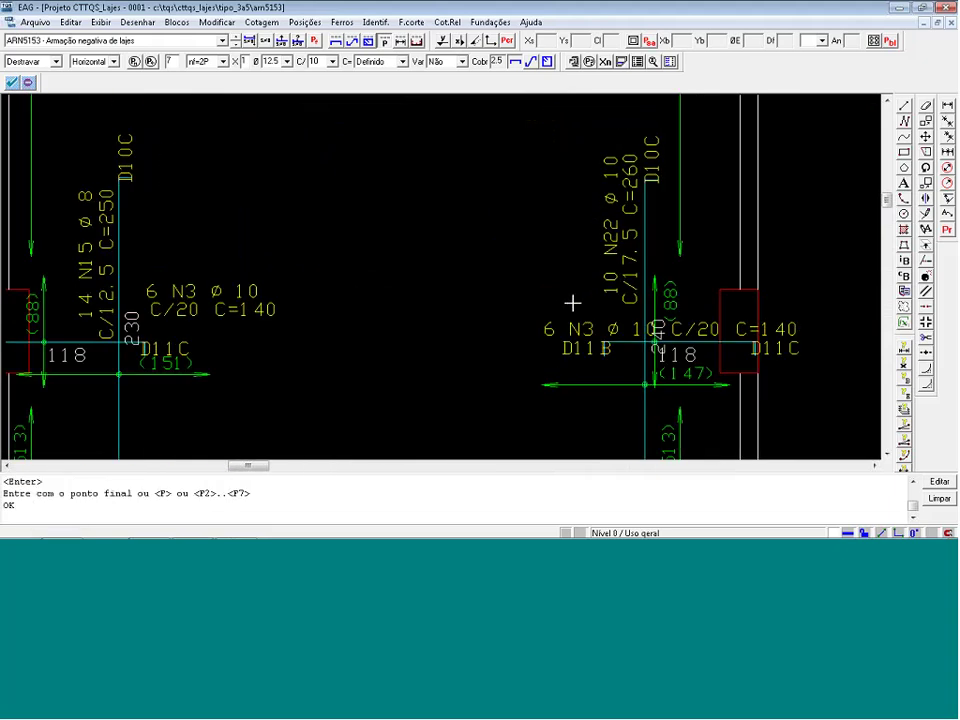
{"action": "left_click", "coordinate": [491, 311]}
{"action": "left_click", "coordinate": [686, 339]}
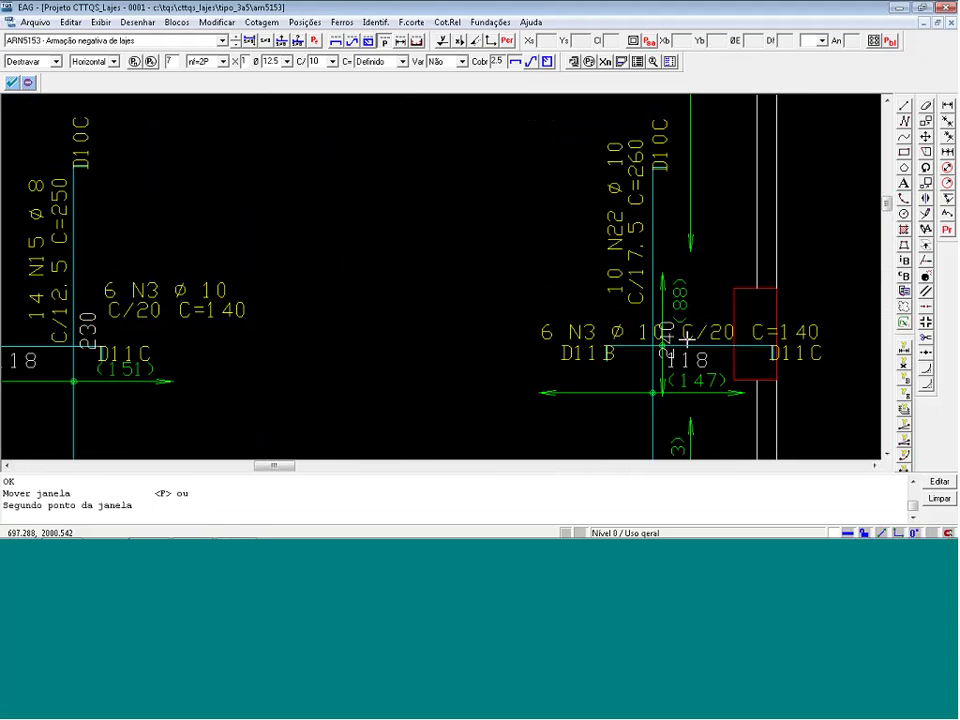
{"action": "left_click", "coordinate": [645, 335]}
{"action": "key", "text": "Return"}
Move the "C/20 C=140" texts of the right-hand N3 label to the left of the vertical N22 bar, above "6 N3 ø 10".
{"action": "left_click", "coordinate": [668, 321]}
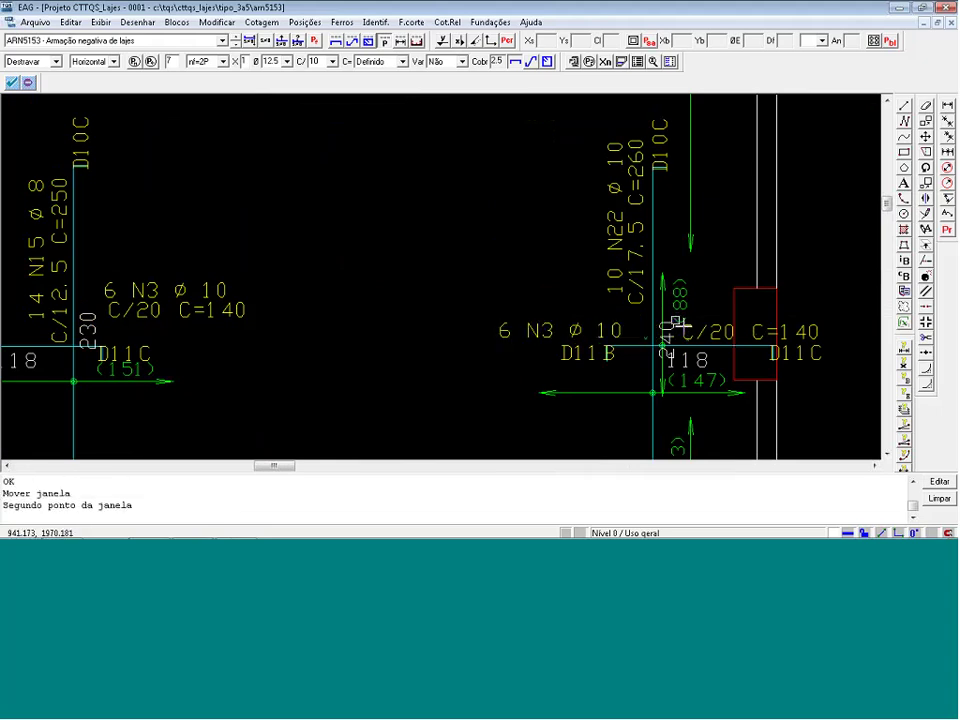
{"action": "key", "text": "Return"}
{"action": "key", "text": "m"}
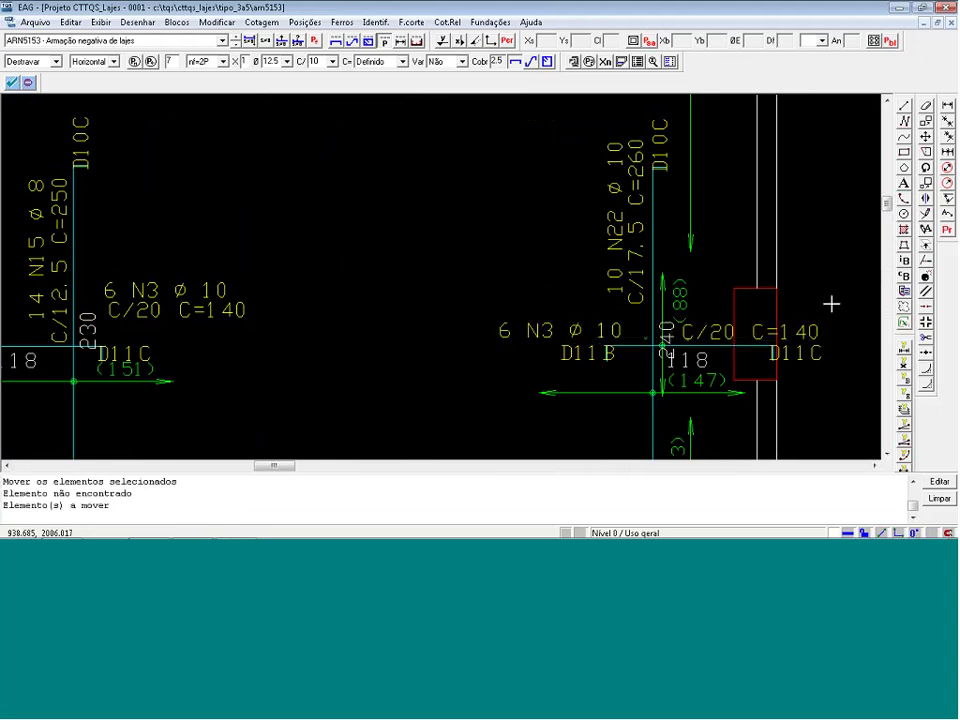
{"action": "key", "text": "n"}
{"action": "left_click", "coordinate": [789, 321]}
{"action": "left_click", "coordinate": [692, 317]}
{"action": "key", "text": "Return"}
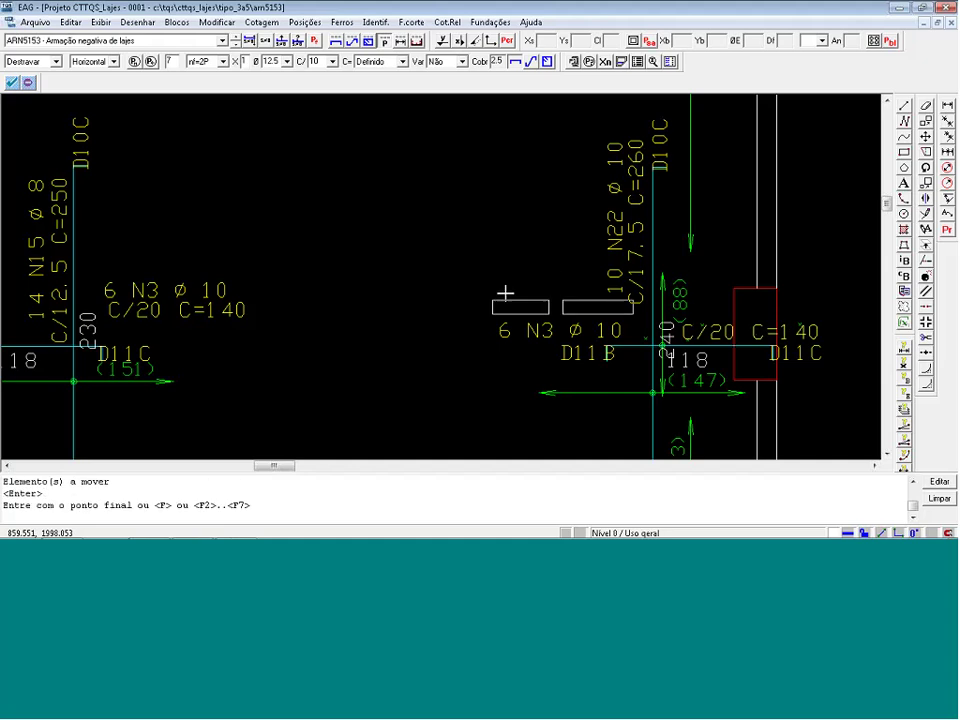
{"action": "left_click", "coordinate": [452, 311]}
{"action": "key", "text": "Return"}
Shift the right-hand "6 N3 ø 10" texts left so that they sit beneath "C/20 C=140".
{"action": "left_click", "coordinate": [452, 311]}
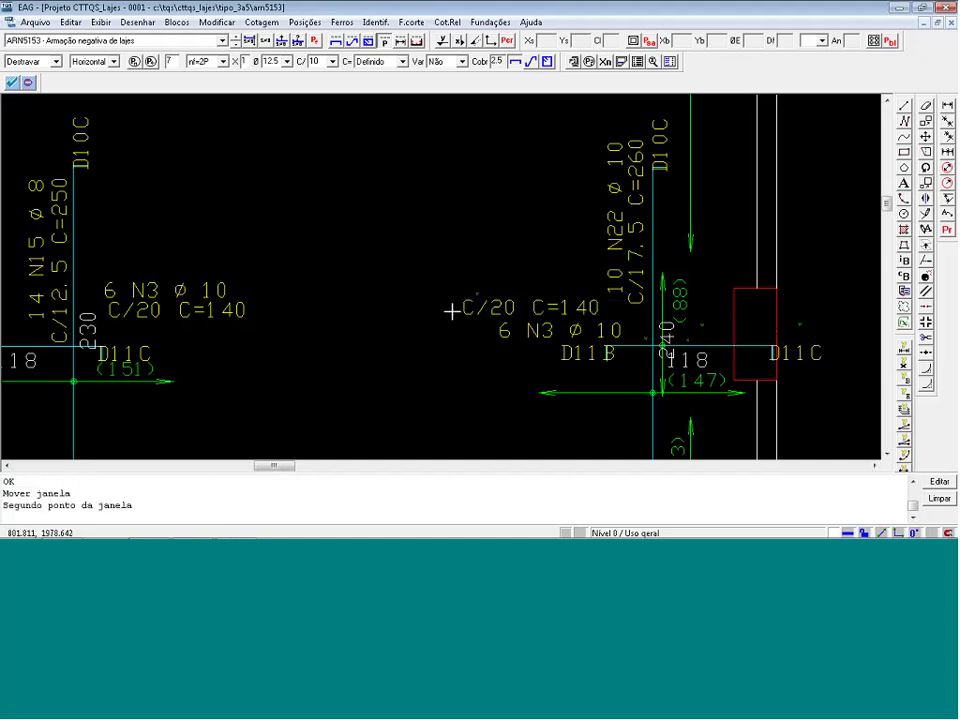
{"action": "left_click", "coordinate": [636, 343]}
{"action": "left_click", "coordinate": [450, 313]}
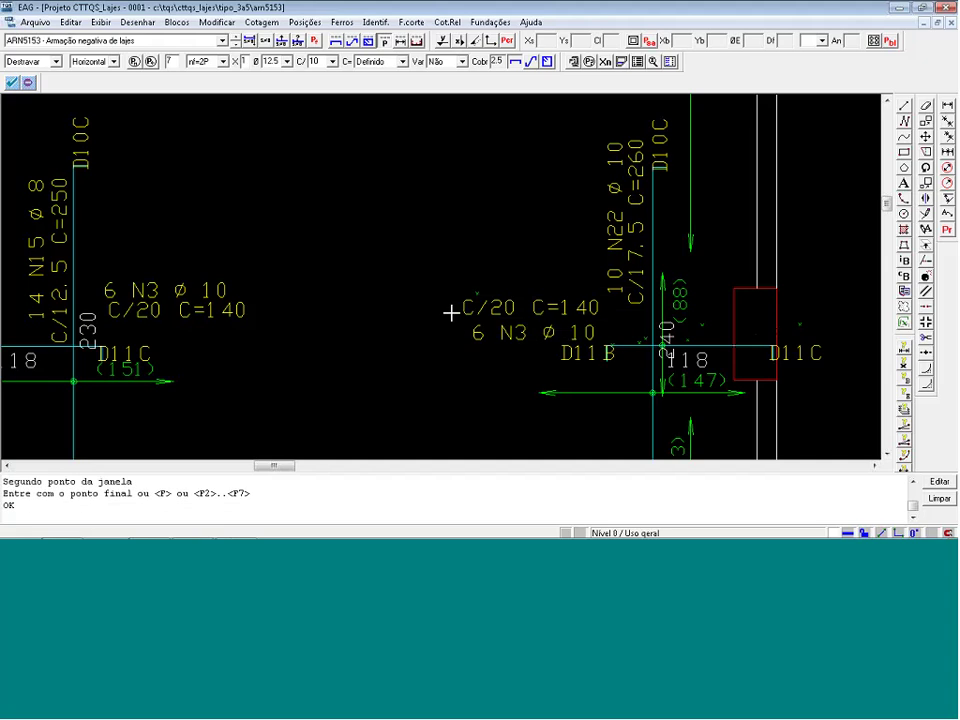
Save the ARN5153 negative reinforcement drawing and mark it as verified for the executive project.
{"action": "scroll", "coordinate": [450, 316], "scroll_direction": "down", "scroll_amount": 2}
{"action": "scroll", "coordinate": [450, 316], "scroll_direction": "down", "scroll_amount": 5}
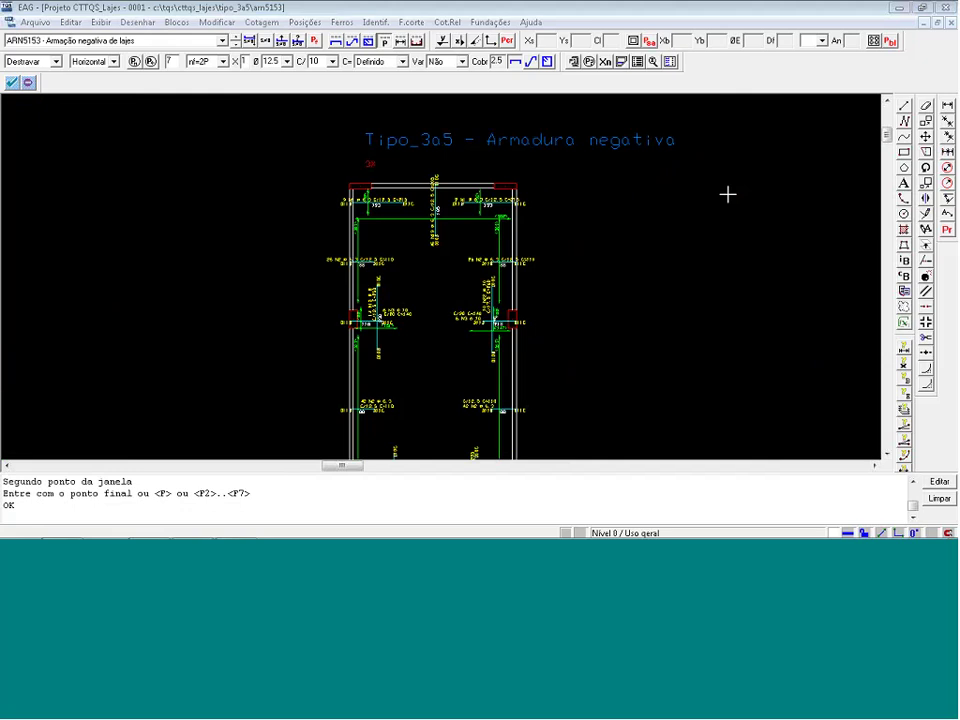
{"action": "left_click", "coordinate": [717, 205]}
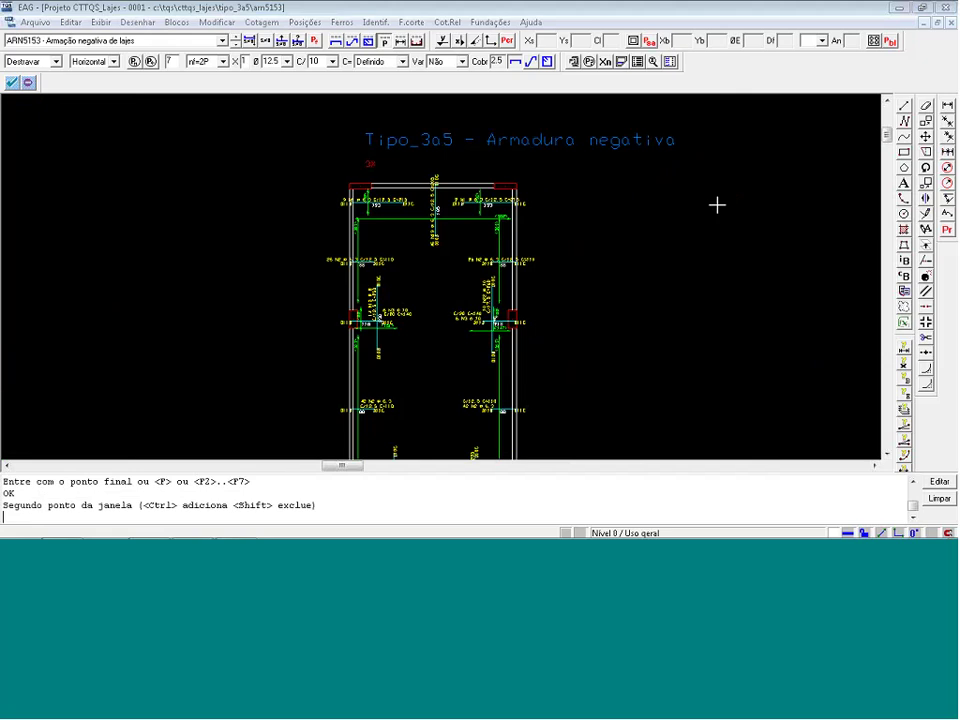
{"action": "scroll", "coordinate": [717, 205], "scroll_direction": "down", "scroll_amount": 1}
{"action": "key", "text": "shift+F8"}
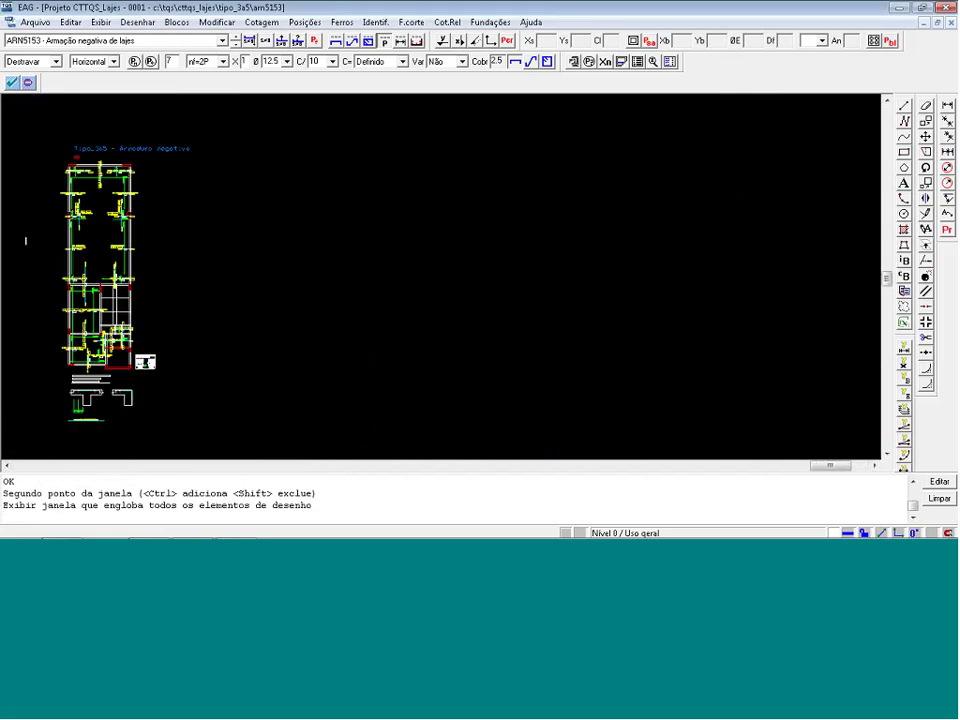
{"action": "left_click", "coordinate": [35, 22]}
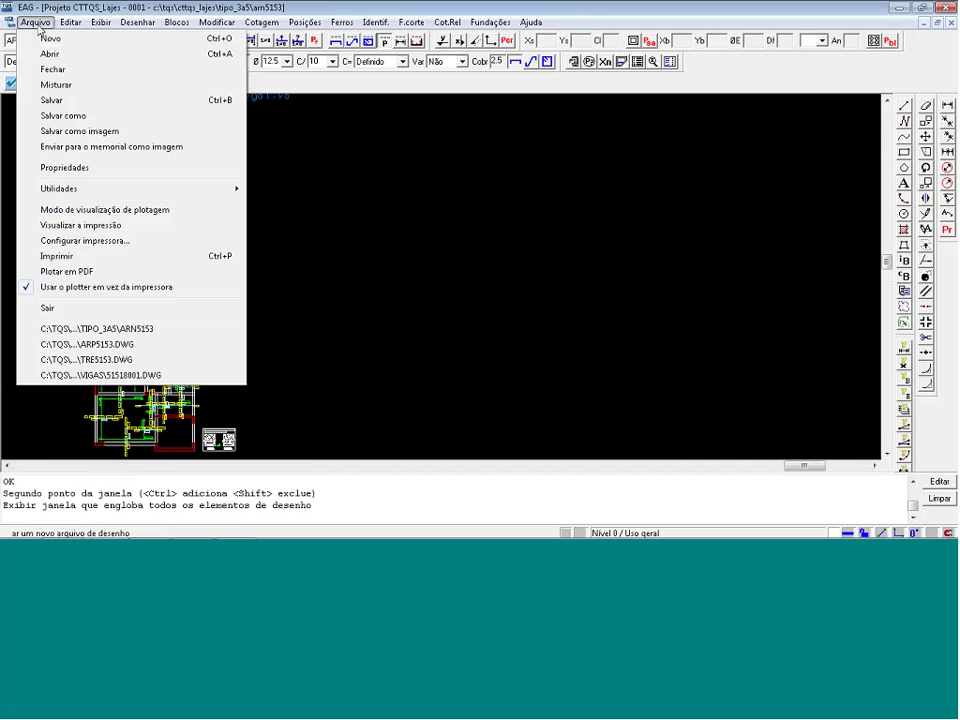
{"action": "left_click", "coordinate": [58, 100]}
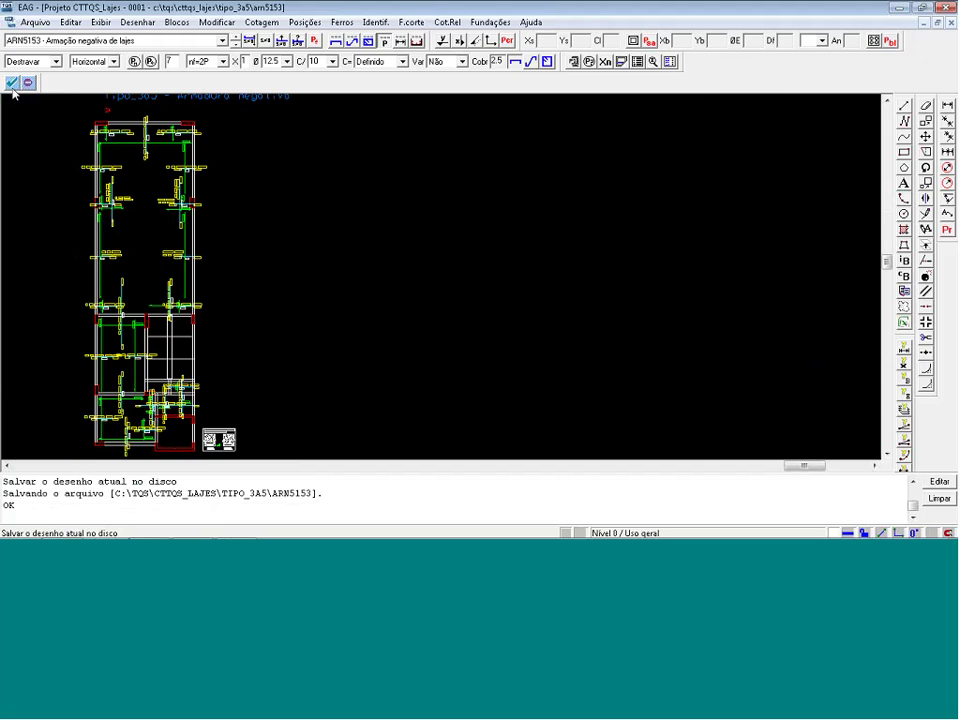
Mark the ARP5153 positive reinforcement drawing as verified for the executive project and close the reinforcement editor.
{"action": "left_click", "coordinate": [156, 39]}
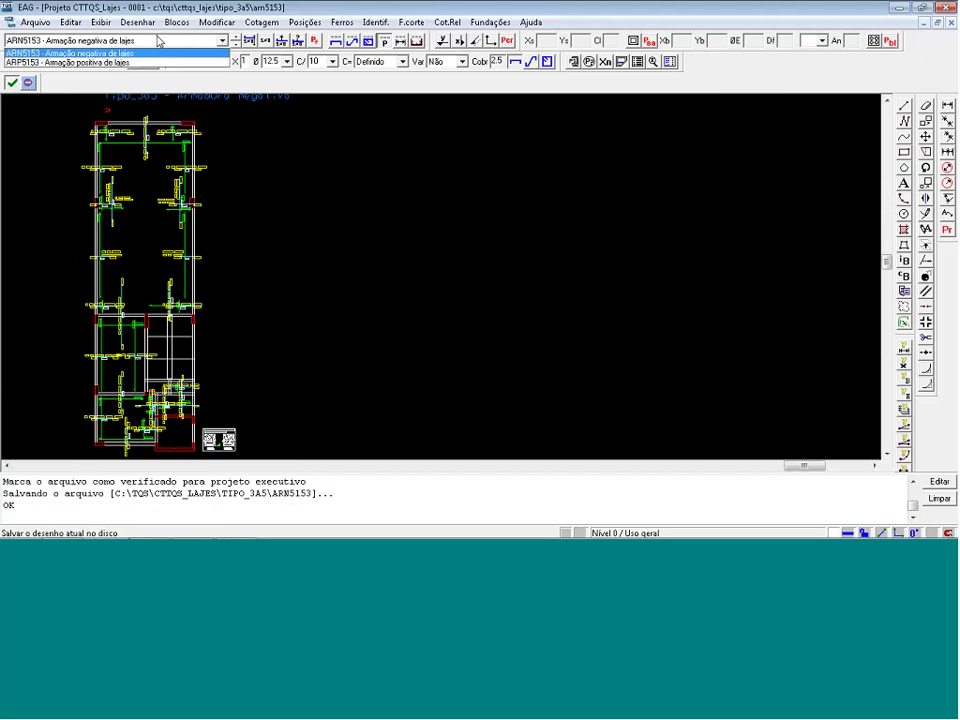
{"action": "left_click", "coordinate": [103, 63]}
{"action": "left_click", "coordinate": [12, 83]}
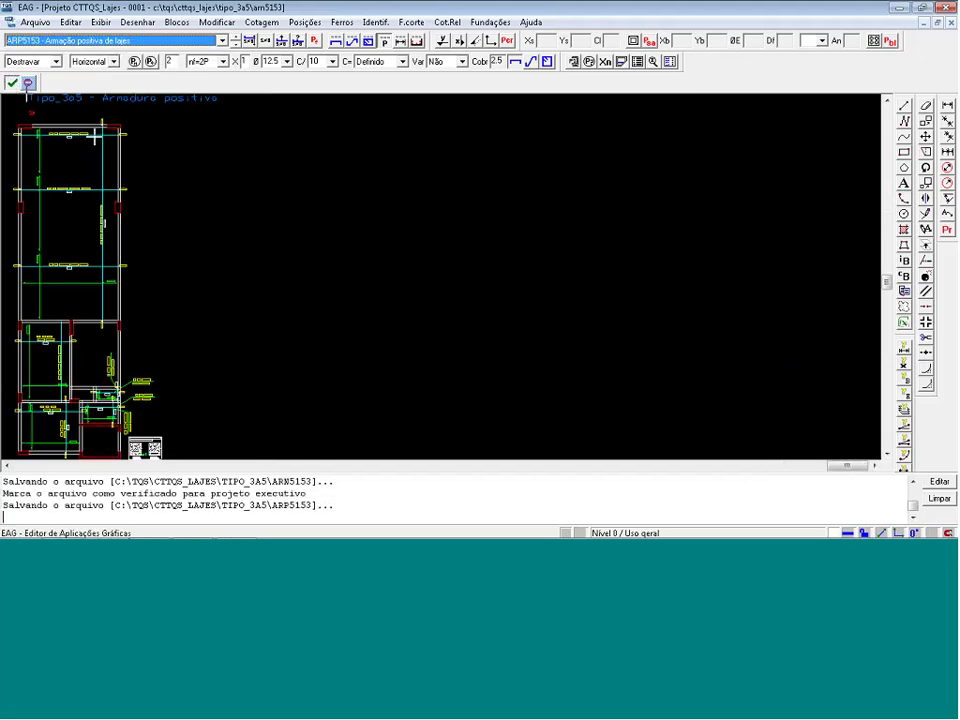
{"action": "left_click", "coordinate": [948, 8]}
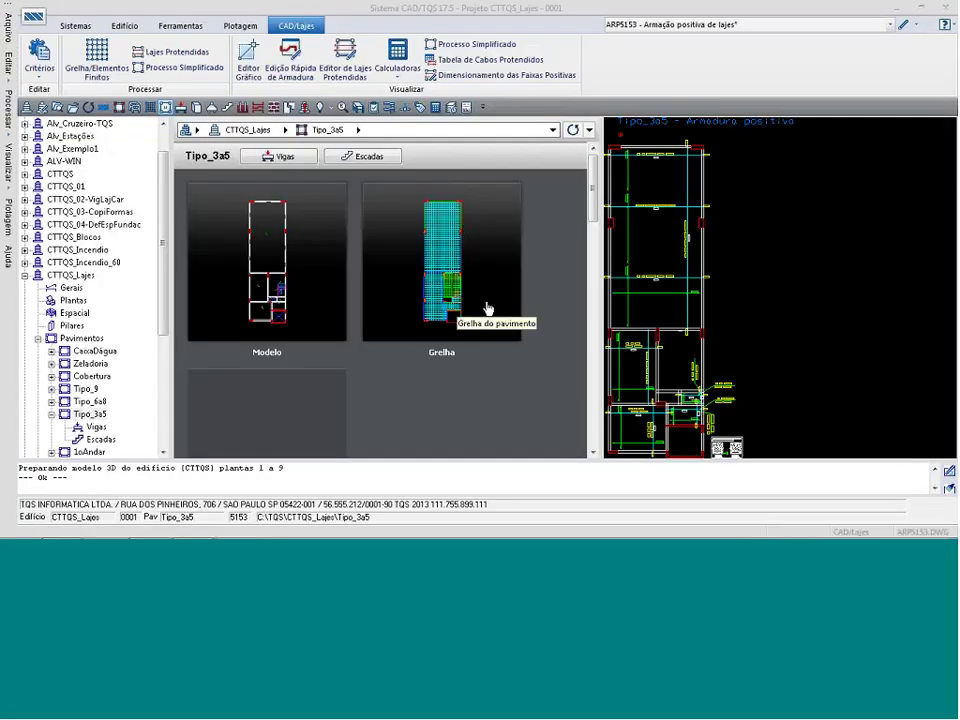
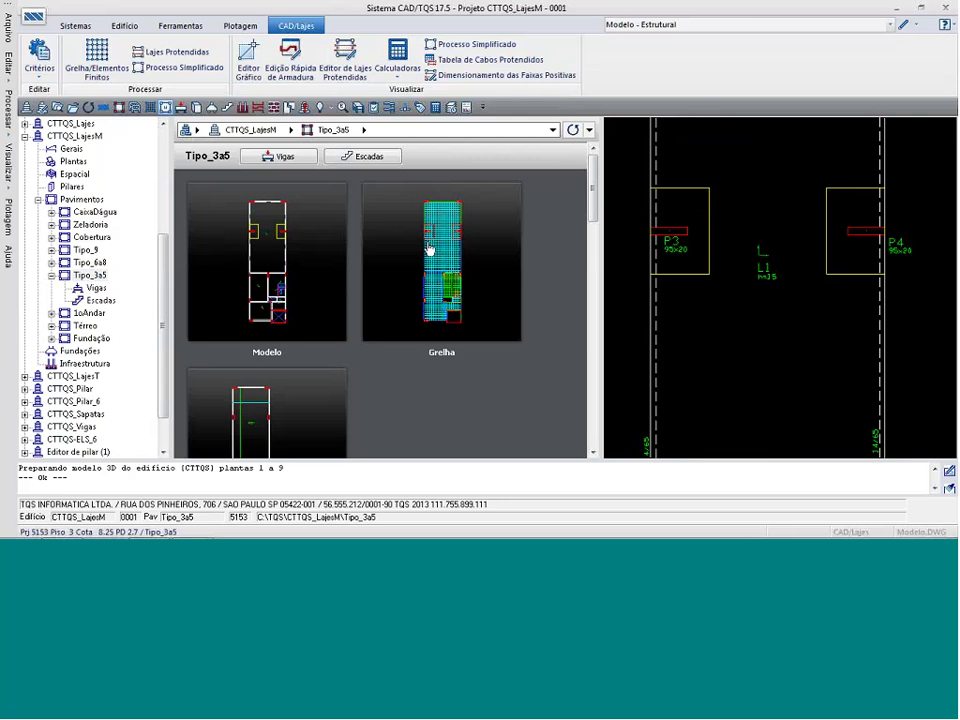
Preview the Tipo_3a5 grid model of CTTQS_LajesM and examine the bars in the thickened region around column P3.
{"action": "double_click", "coordinate": [429, 251]}
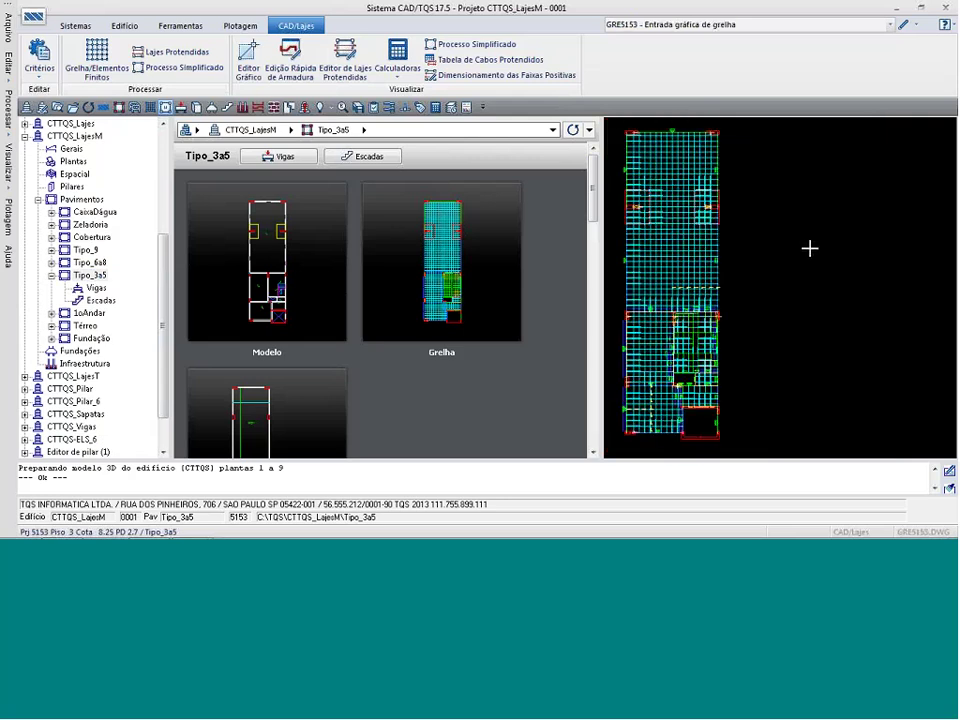
{"action": "scroll", "coordinate": [647, 191], "scroll_direction": "up", "scroll_amount": 3}
{"action": "scroll", "coordinate": [647, 191], "scroll_direction": "up", "scroll_amount": 2}
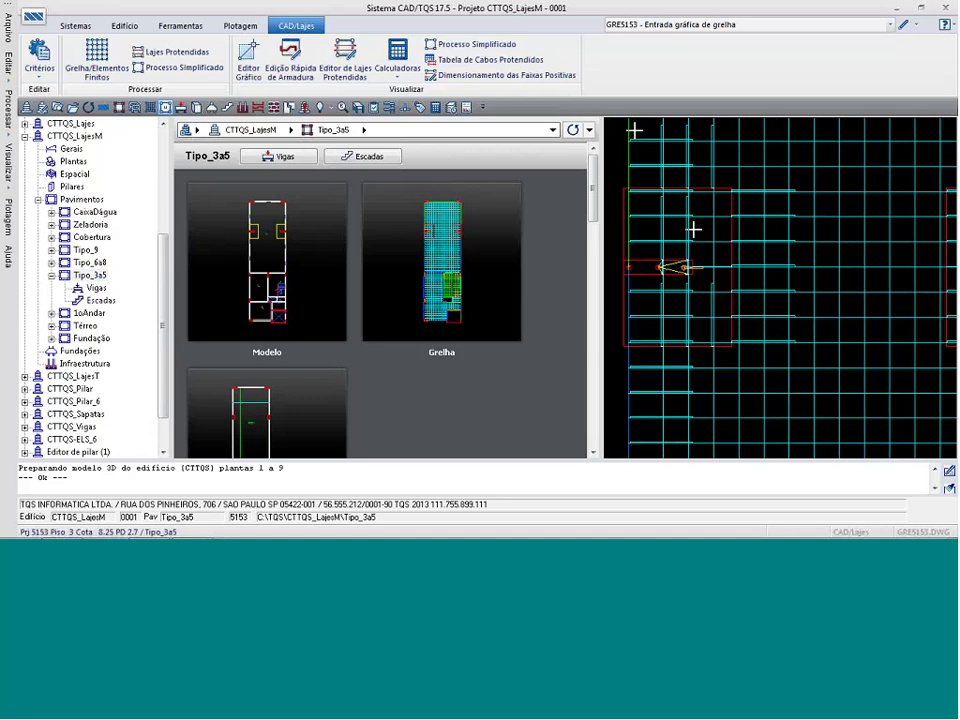
Open the slab forces editor for Tipo_3a5 and display the punching check around the left column of the large slab.
{"action": "left_click", "coordinate": [305, 55]}
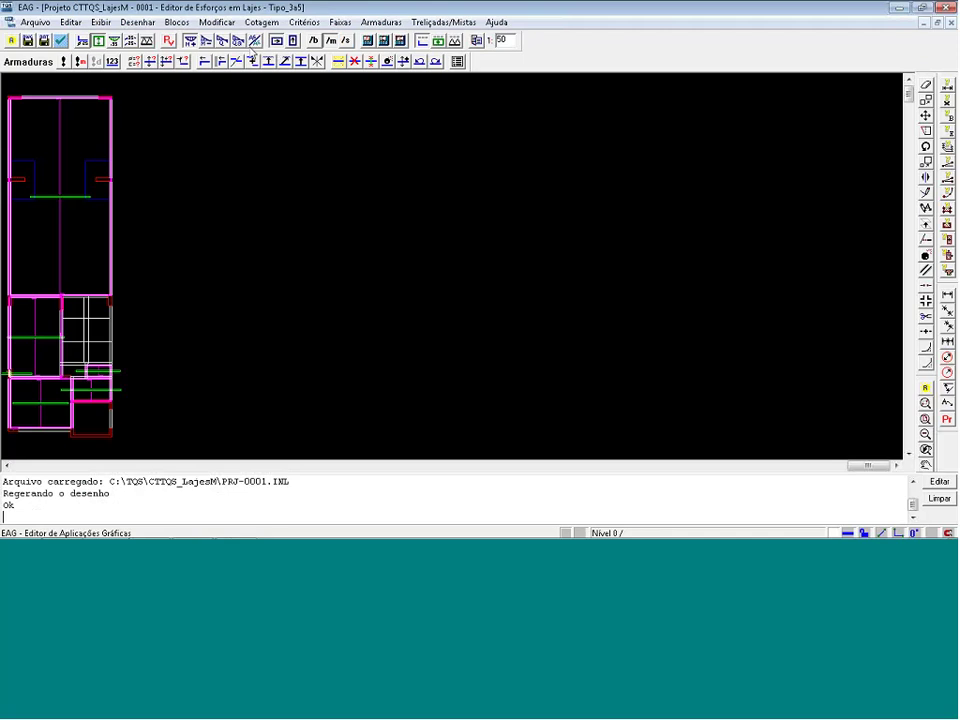
{"action": "left_click", "coordinate": [223, 42]}
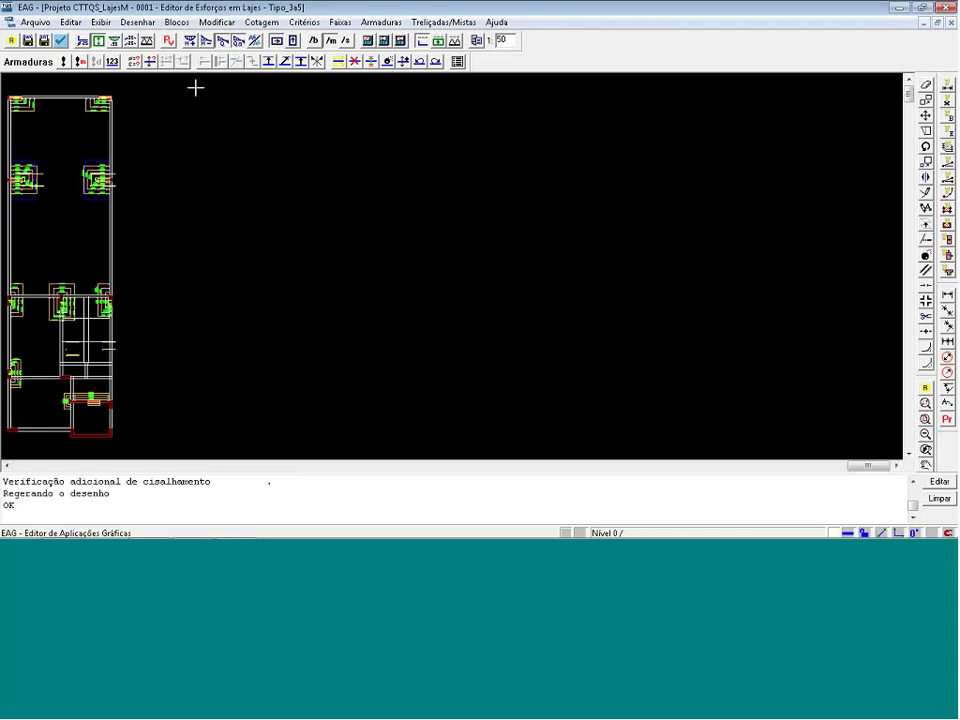
{"action": "key", "text": "F8"}
{"action": "left_click", "coordinate": [2, 210]}
{"action": "key", "text": "F8"}
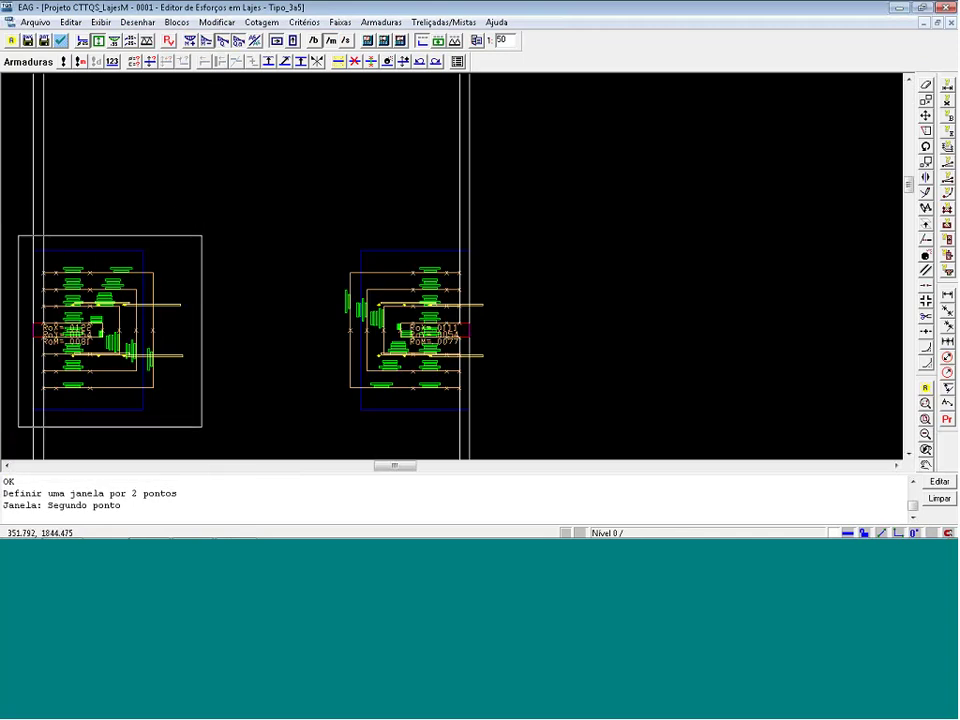
{"action": "left_click", "coordinate": [24, 428]}
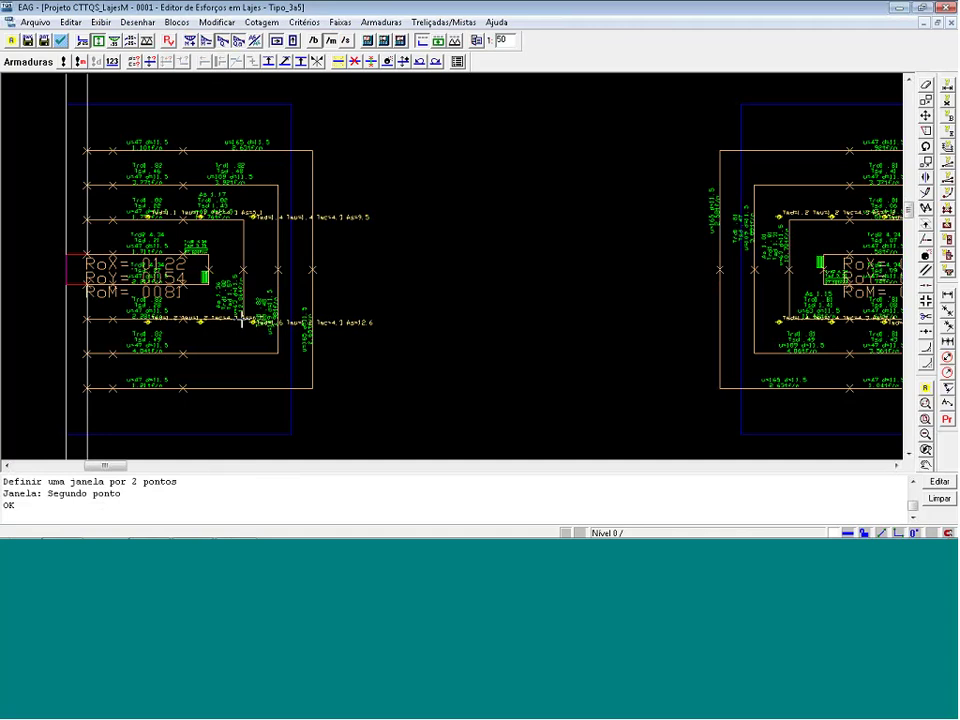
{"action": "scroll", "coordinate": [242, 313], "scroll_direction": "up", "scroll_amount": 1}
{"action": "scroll", "coordinate": [242, 313], "scroll_direction": "up", "scroll_amount": 2}
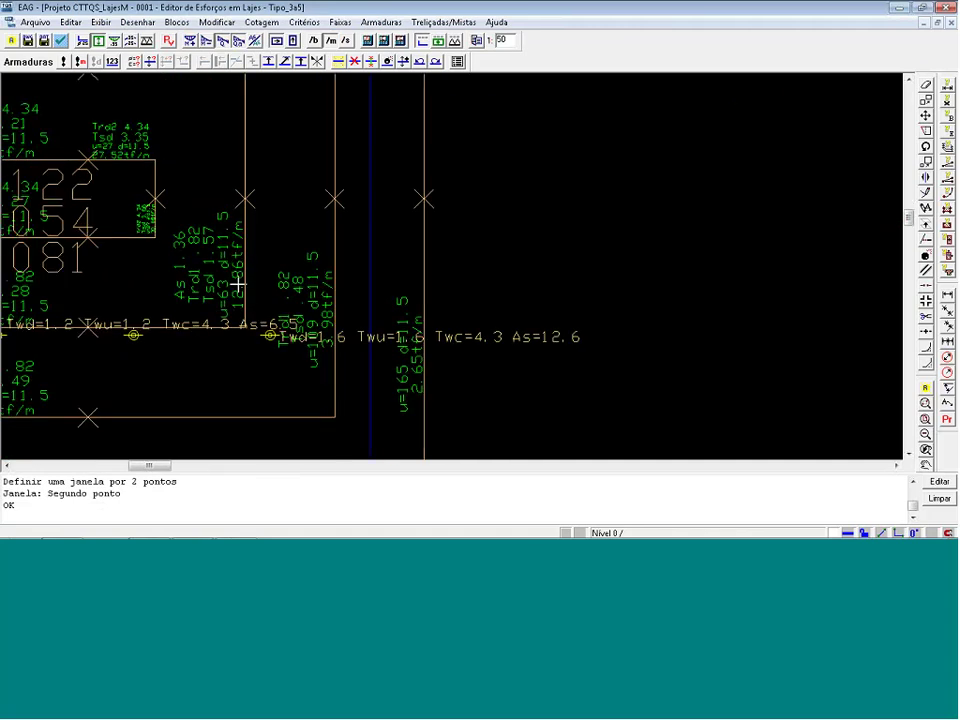
Regenerate the reinforcement of the modified strips and generate the stirrup details for the punching regions.
{"action": "left_click", "coordinate": [64, 61]}
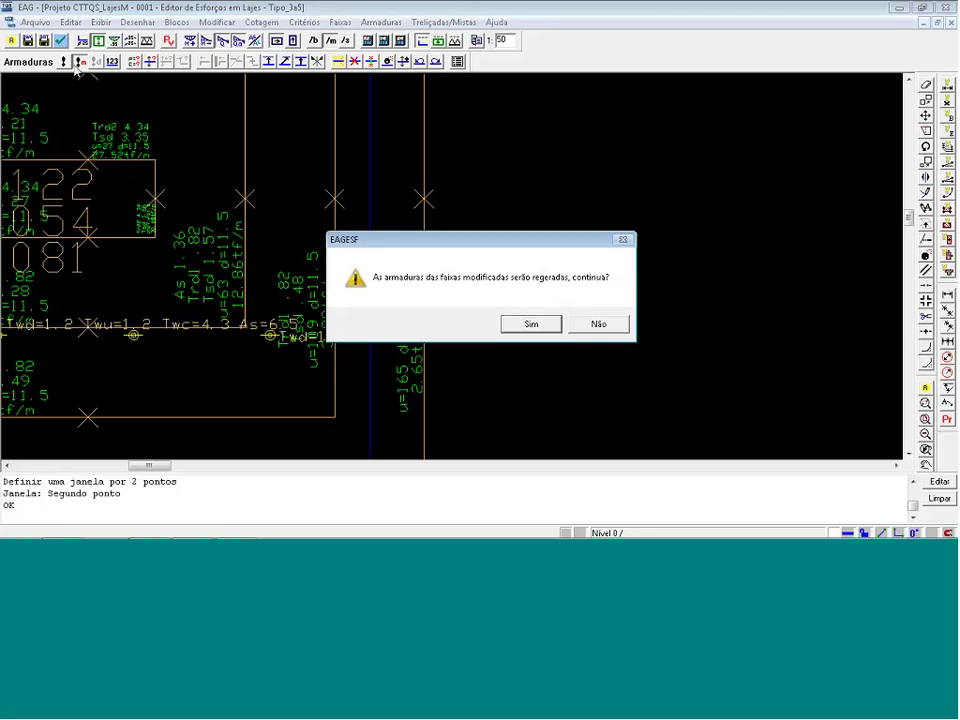
{"action": "left_click", "coordinate": [514, 326]}
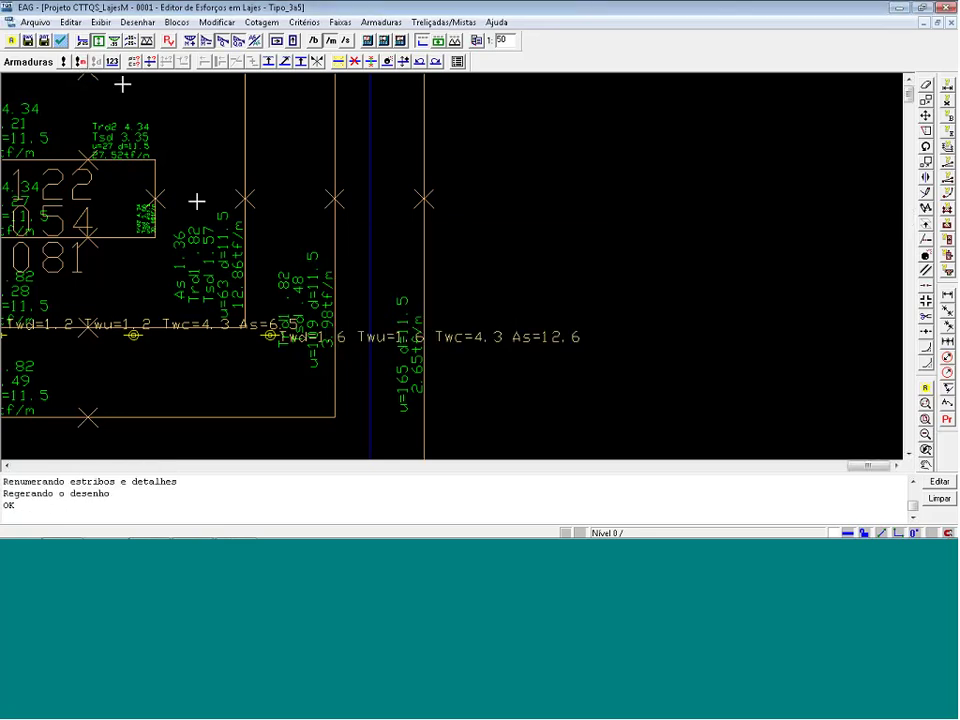
{"action": "left_click", "coordinate": [61, 40]}
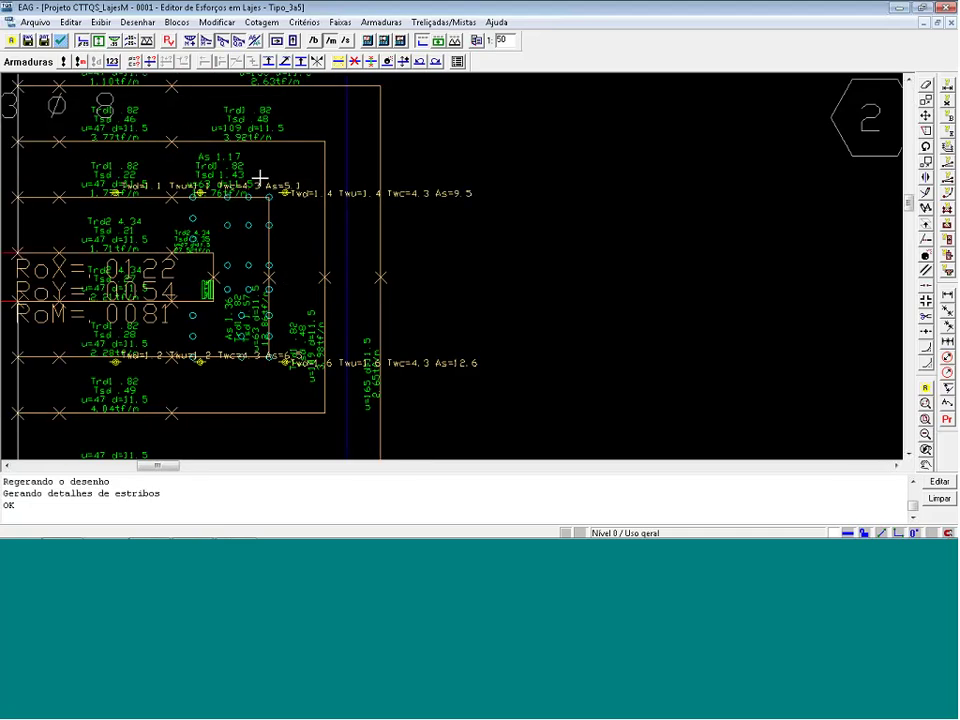
{"action": "scroll", "coordinate": [259, 177], "scroll_direction": "up", "scroll_amount": 2}
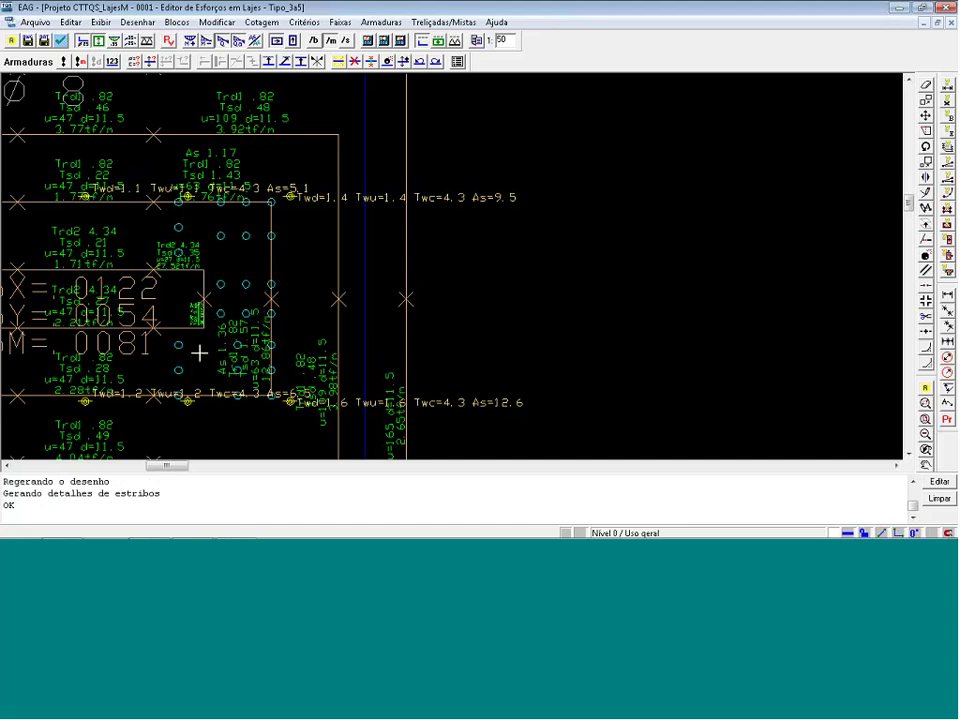
Switch to the PowerPoint presentation and advance through the punching slides to the one on detailing.
{"action": "key", "text": "alt+Tab"}
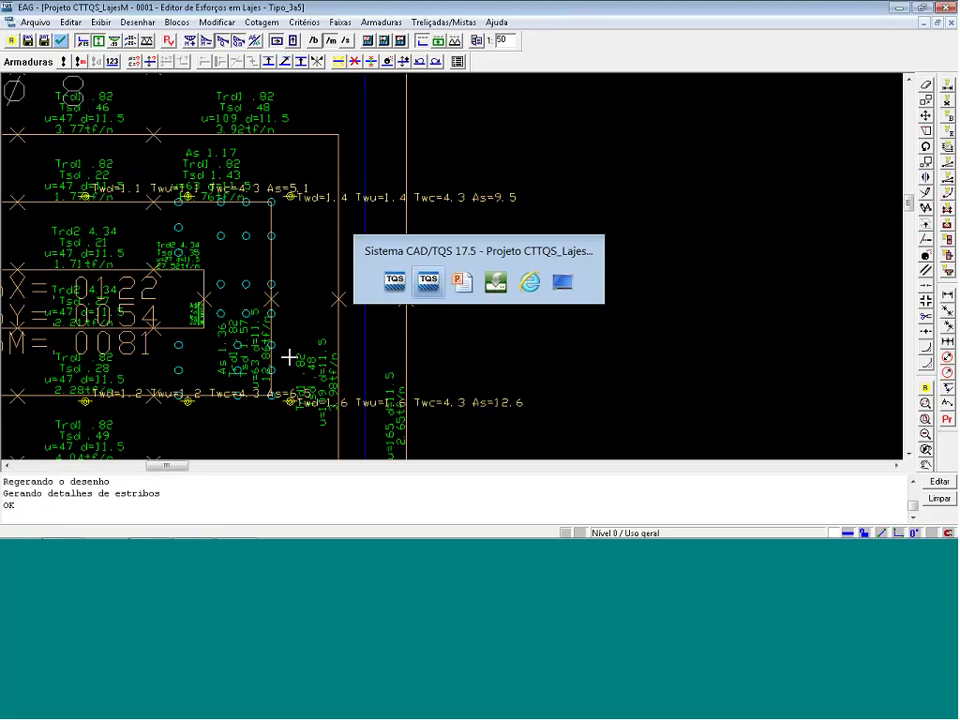
{"action": "key", "text": "alt+Tab"}
{"action": "key", "text": "alt+Tab"}
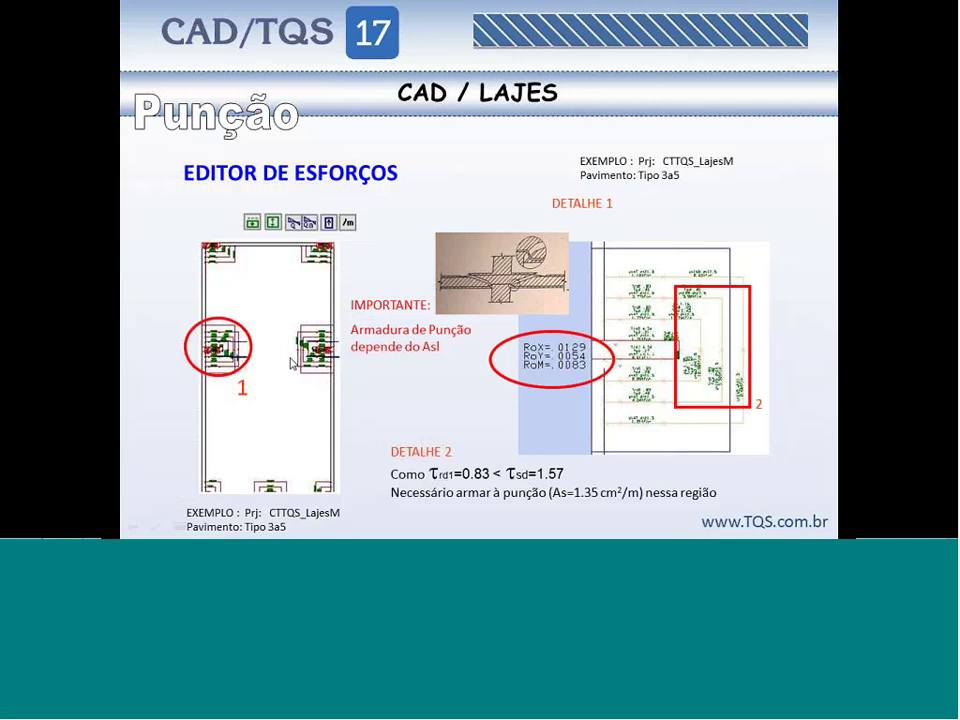
{"action": "left_click", "coordinate": [290, 359]}
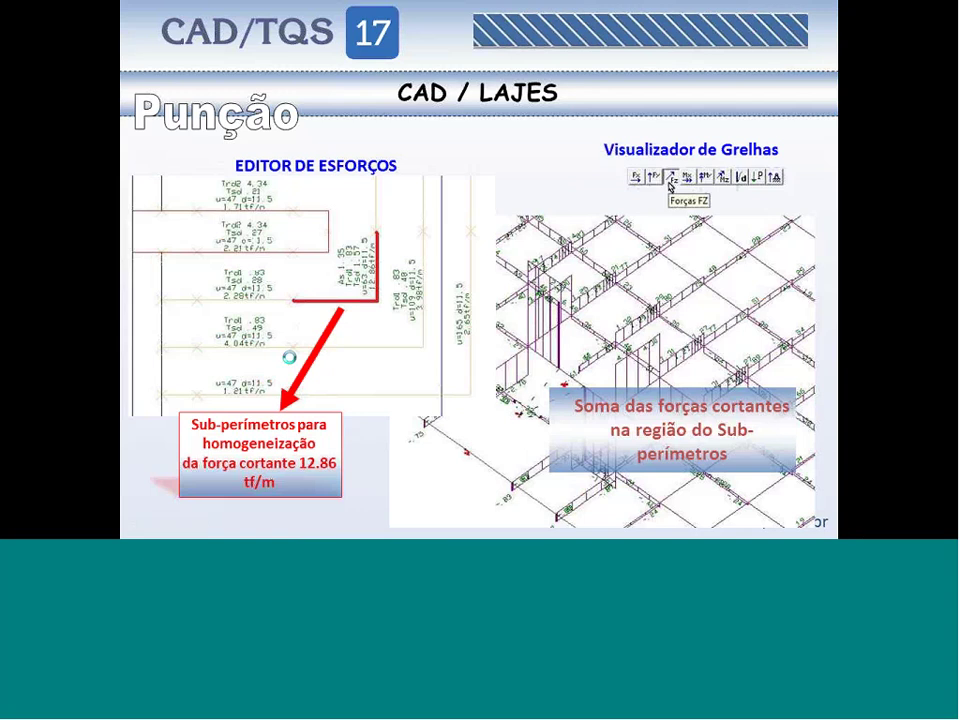
{"action": "left_click", "coordinate": [288, 357]}
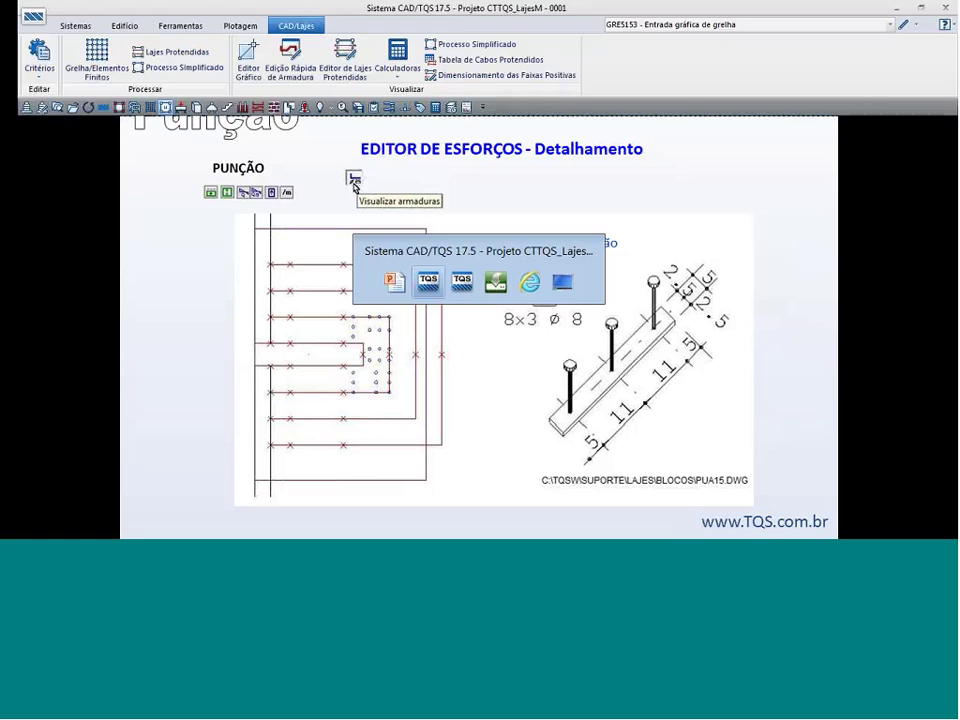
Return to the slab forces editor and examine the punching stirrup details drawn below the Tipo_3a5 plan.
{"action": "key", "text": "alt+Tab"}
{"action": "key", "text": "alt+Tab"}
{"action": "scroll", "coordinate": [300, 330], "scroll_direction": "down", "scroll_amount": 12}
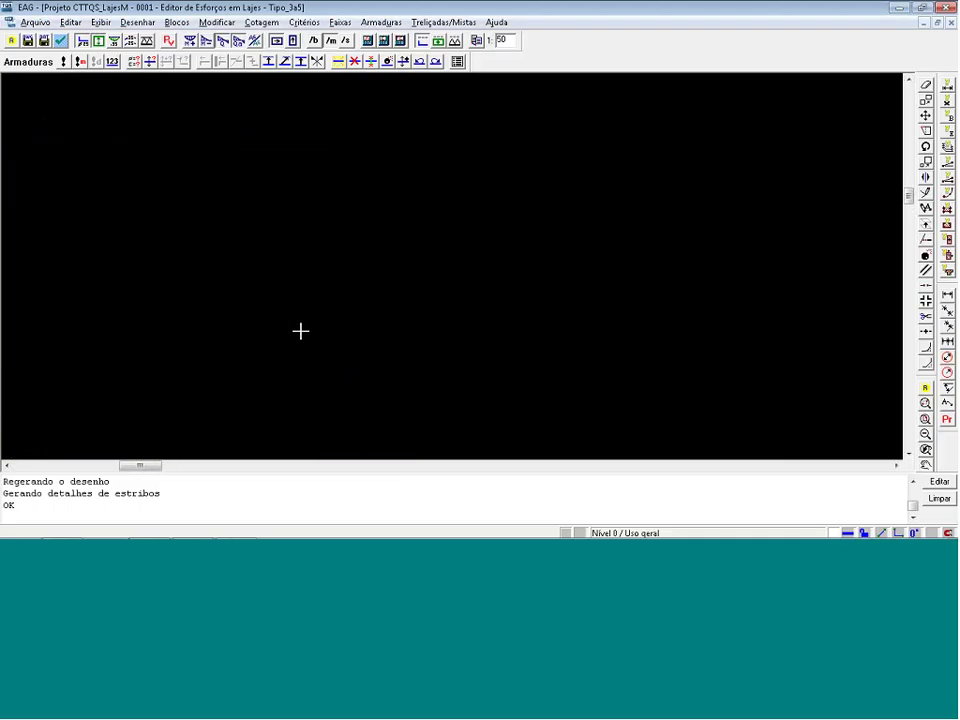
{"action": "scroll", "coordinate": [296, 323], "scroll_direction": "down", "scroll_amount": 6}
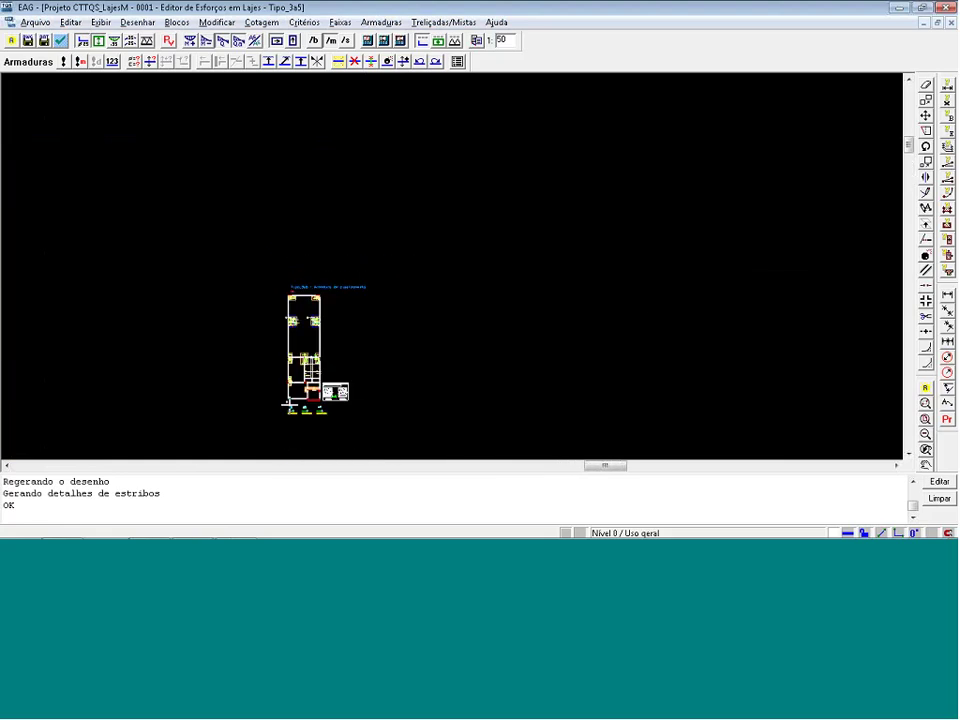
{"action": "key", "text": "F8"}
{"action": "left_click", "coordinate": [298, 416]}
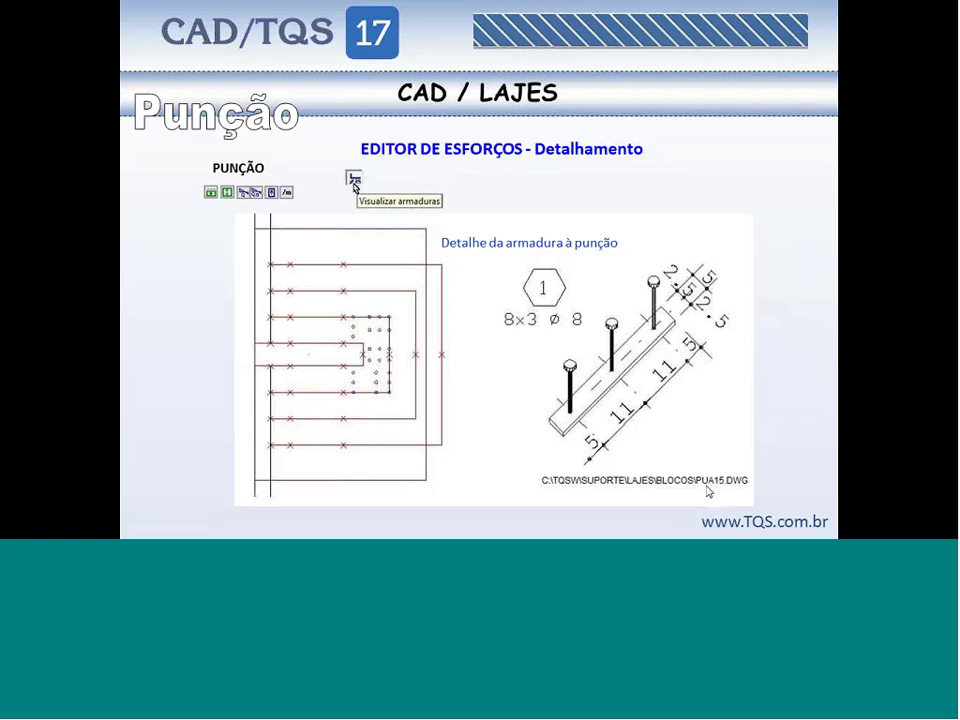
Close the Tipo_3a5 slab forces editor and return to the main CAD/TQS window.
{"action": "key", "text": "alt+Tab"}
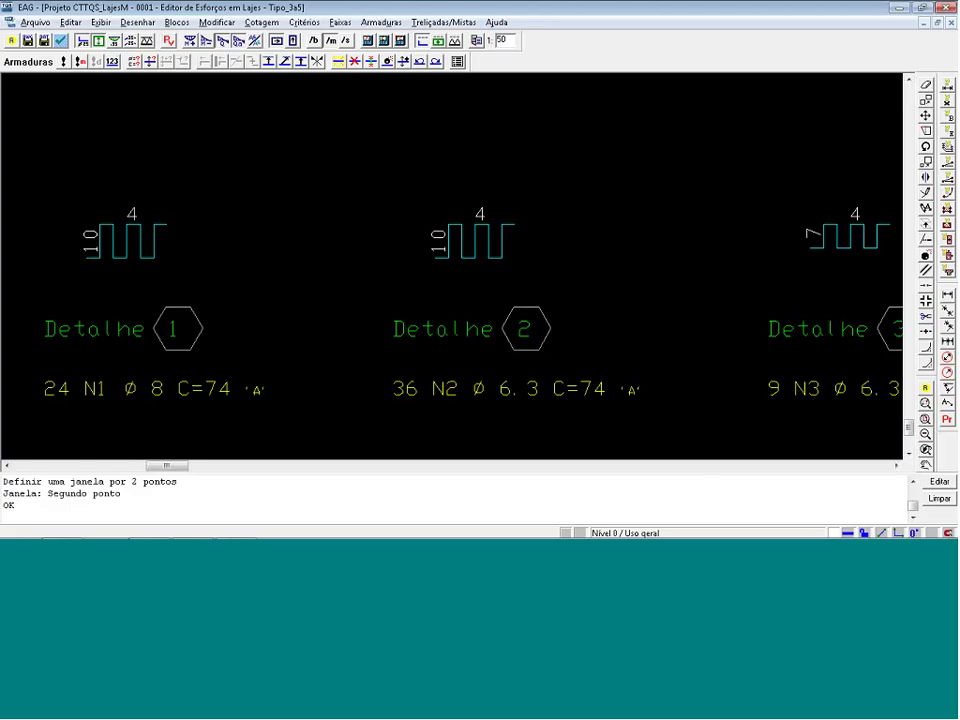
{"action": "key", "text": "alt+F4"}
{"action": "left_click", "coordinate": [496, 315]}
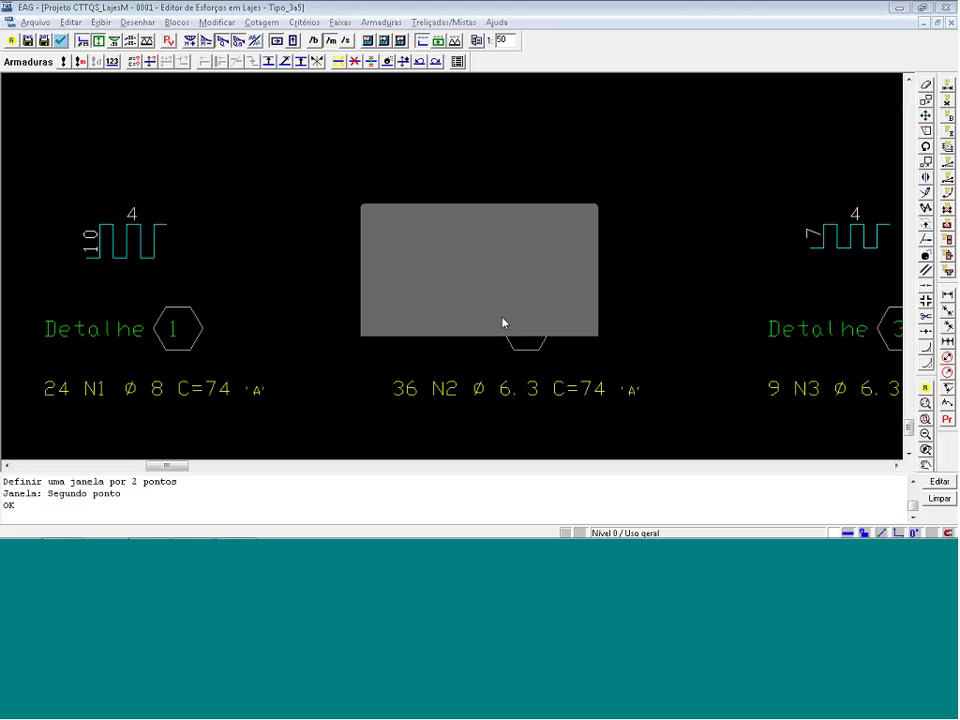
{"action": "key", "text": "alt+Tab"}
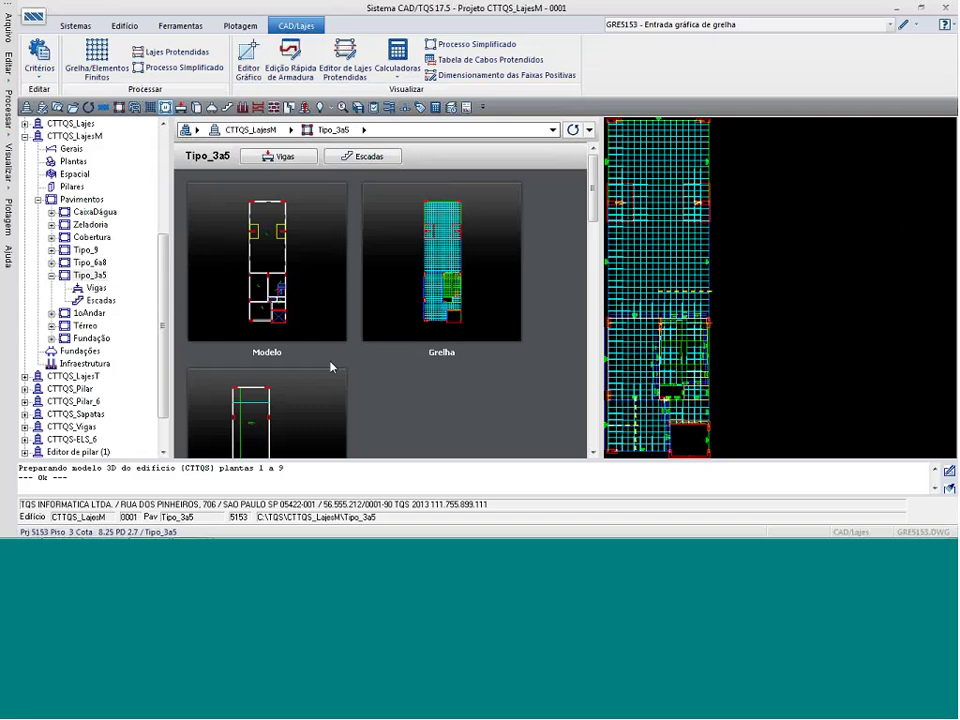
Open the folder C:\TQSW\SUPORTE\LAJES\BLOCOS to list the standard slab block drawings.
{"action": "left_click", "coordinate": [73, 109]}
{"action": "double_click", "coordinate": [343, 183]}
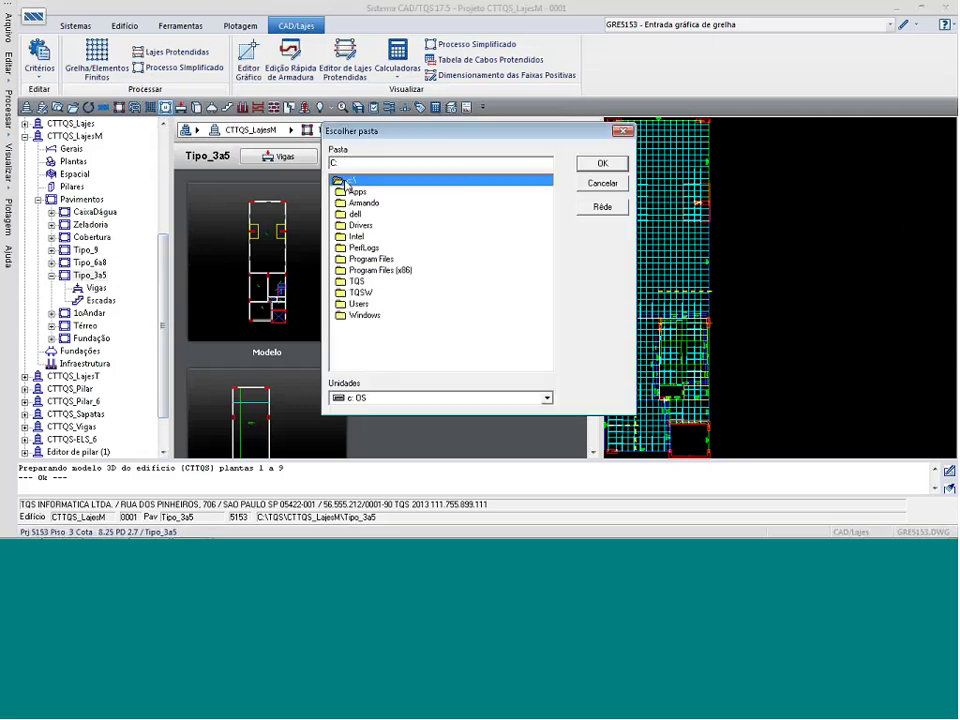
{"action": "double_click", "coordinate": [357, 292]}
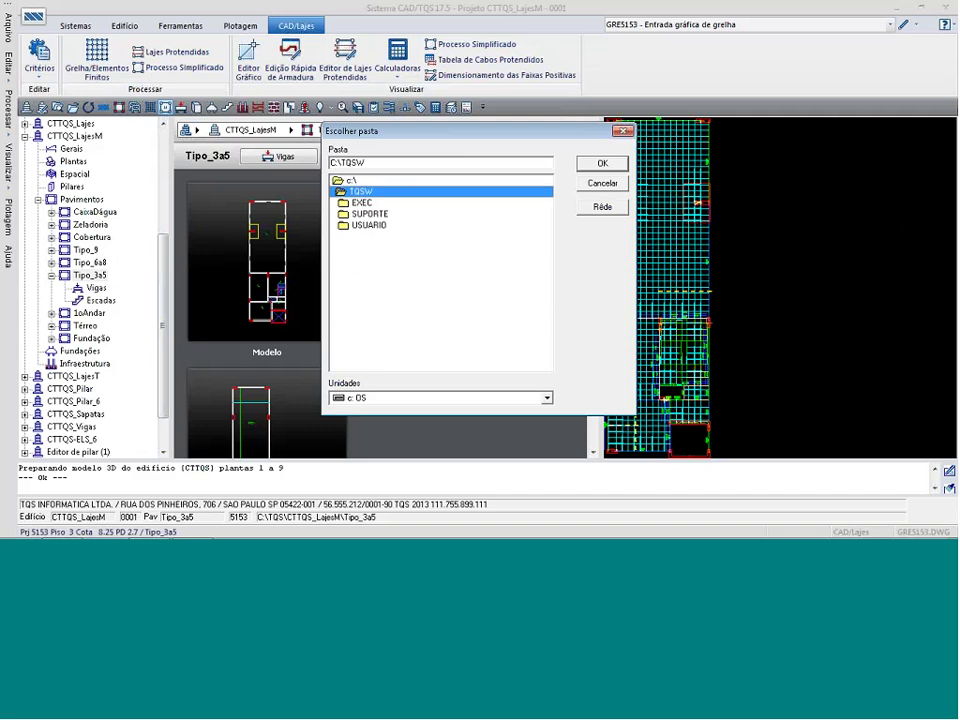
{"action": "double_click", "coordinate": [362, 213]}
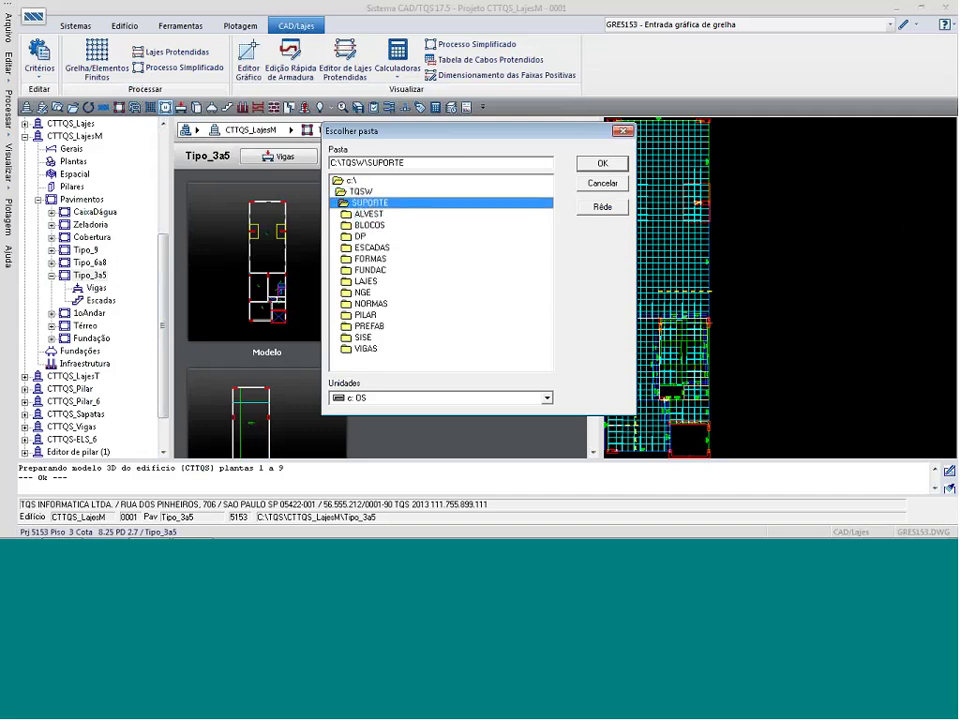
{"action": "double_click", "coordinate": [366, 281]}
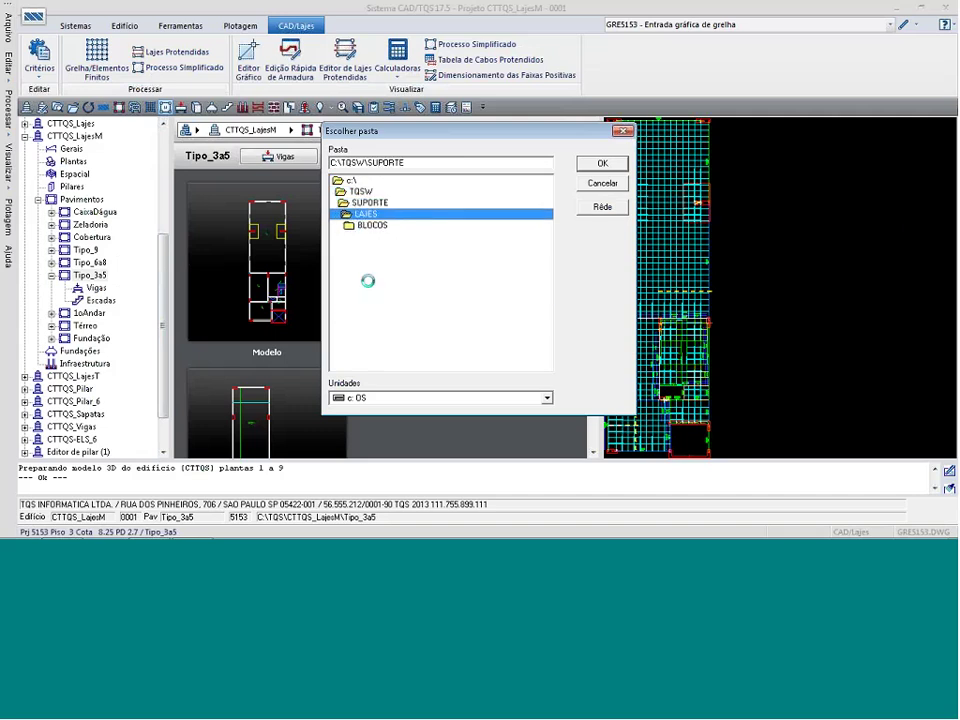
{"action": "left_click", "coordinate": [383, 228]}
{"action": "left_click", "coordinate": [602, 163]}
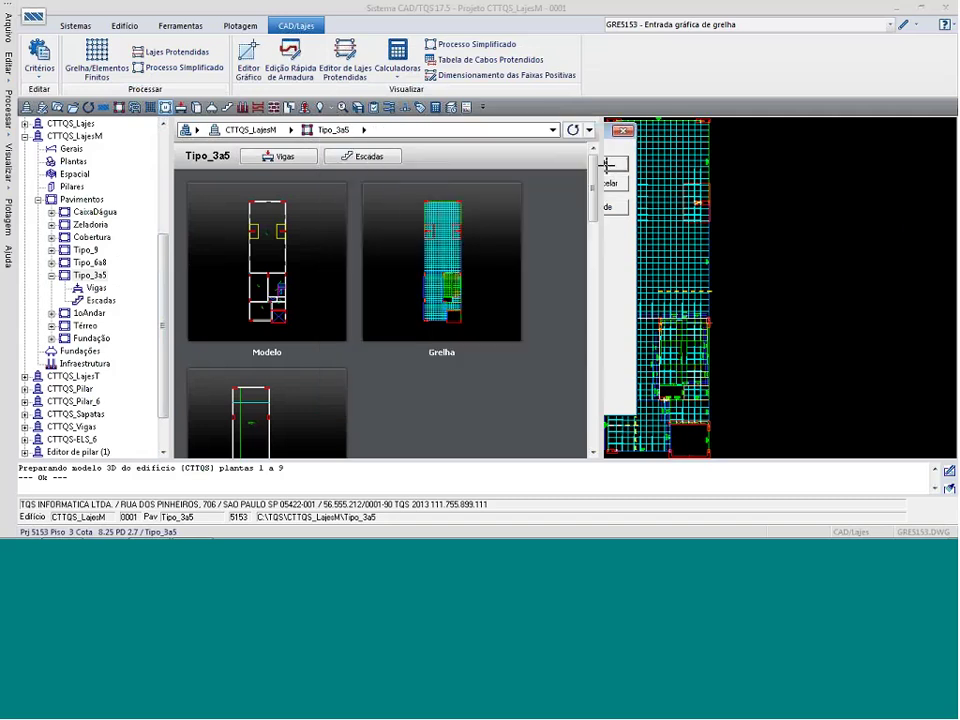
Preview the PUA15 and ESBT1023 stirrup block drawings in the BLOCOS folder.
{"action": "left_click", "coordinate": [718, 24]}
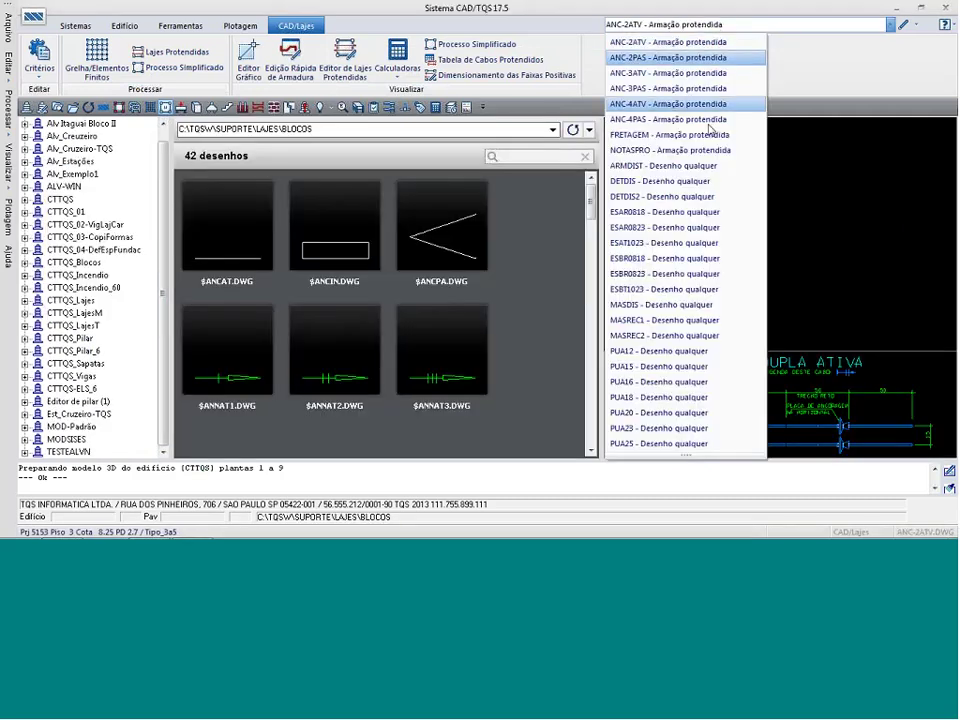
{"action": "left_click", "coordinate": [668, 366]}
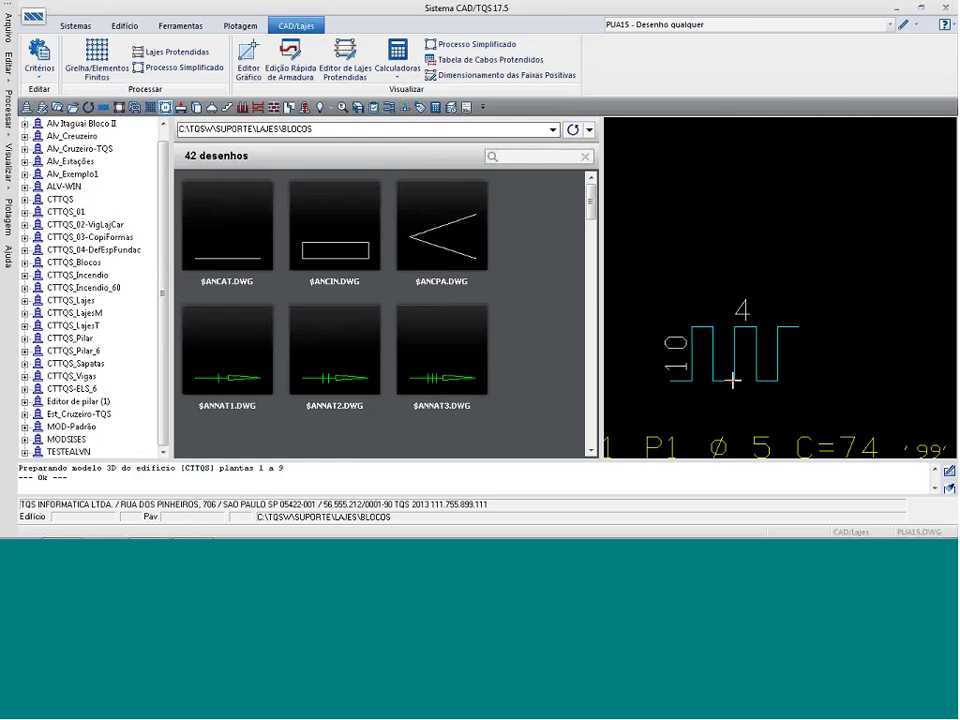
{"action": "left_click", "coordinate": [733, 25]}
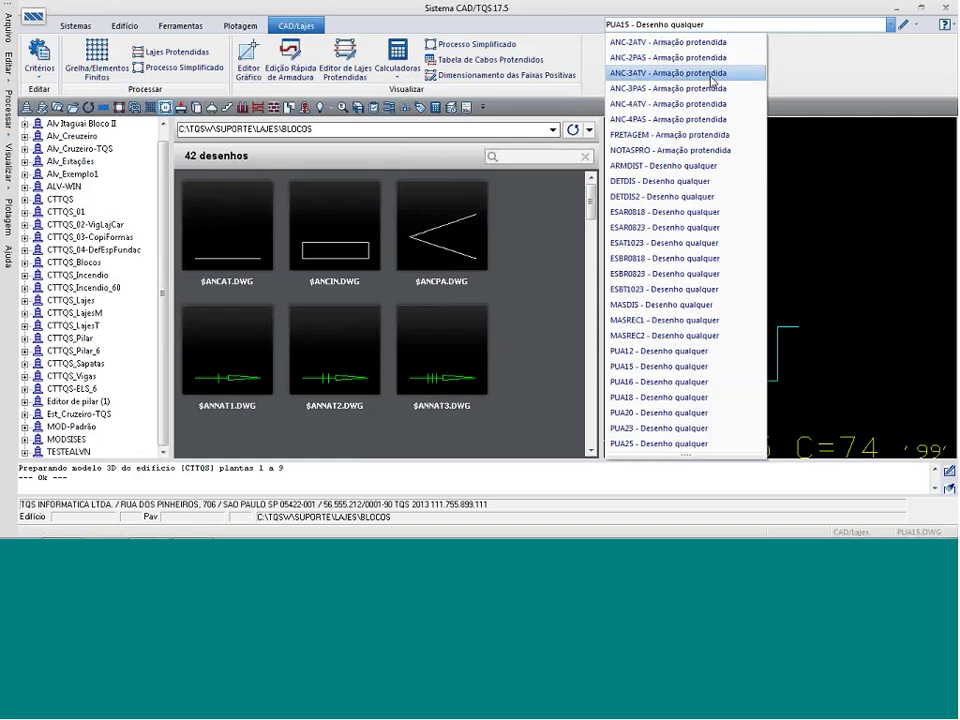
{"action": "left_click", "coordinate": [651, 290]}
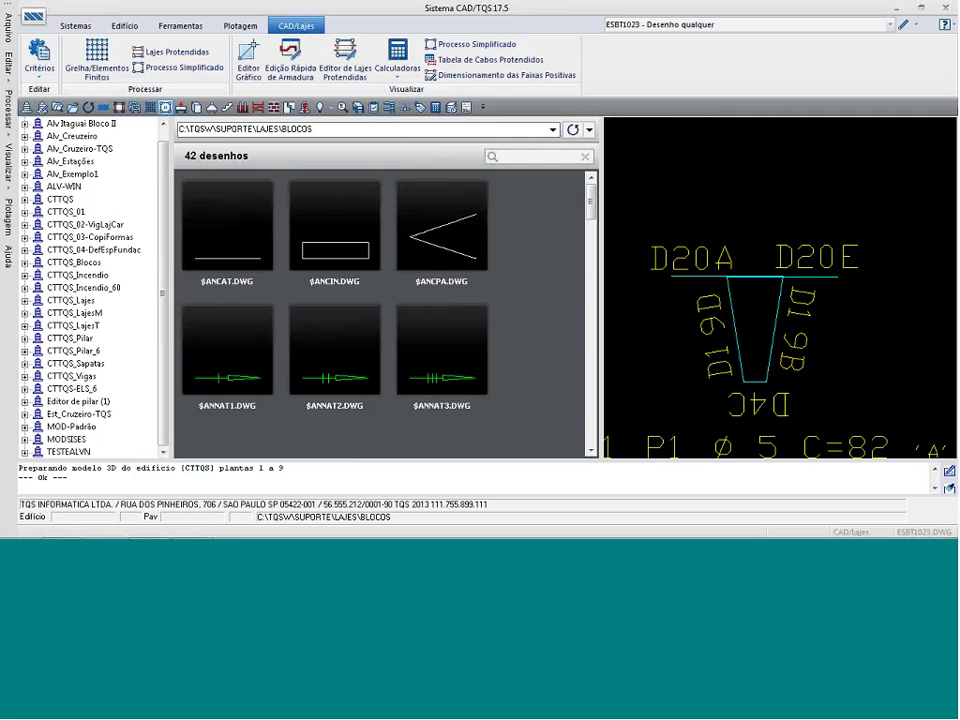
Open the PUA15 block drawing for editing, try erasing its stirrup polyline, and close it without saving.
{"action": "left_click", "coordinate": [743, 25]}
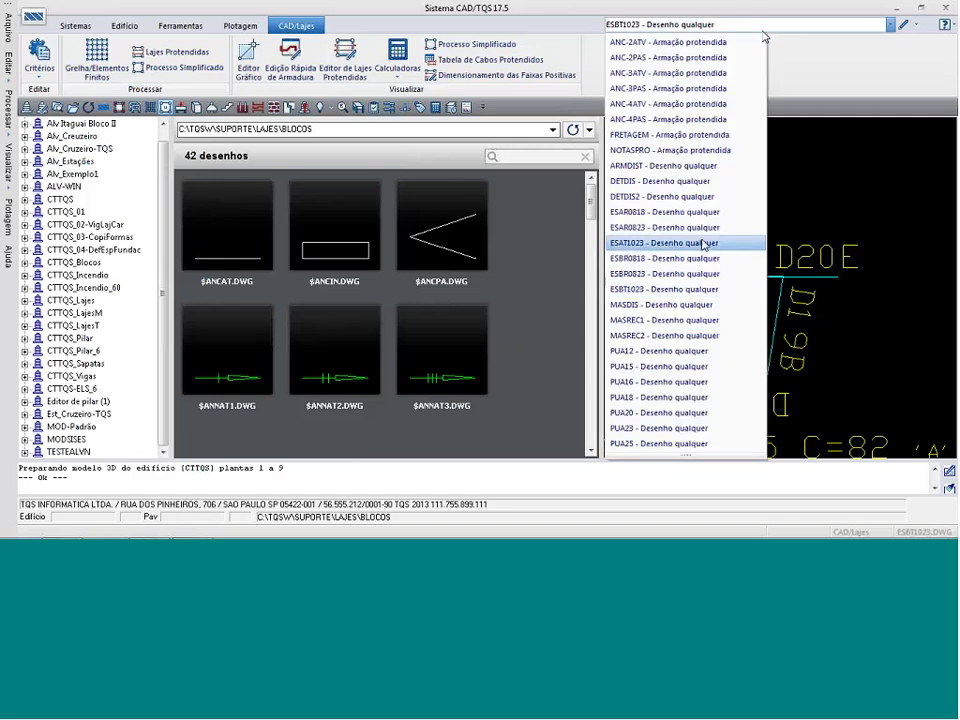
{"action": "left_click", "coordinate": [659, 366]}
{"action": "double_click", "coordinate": [708, 296]}
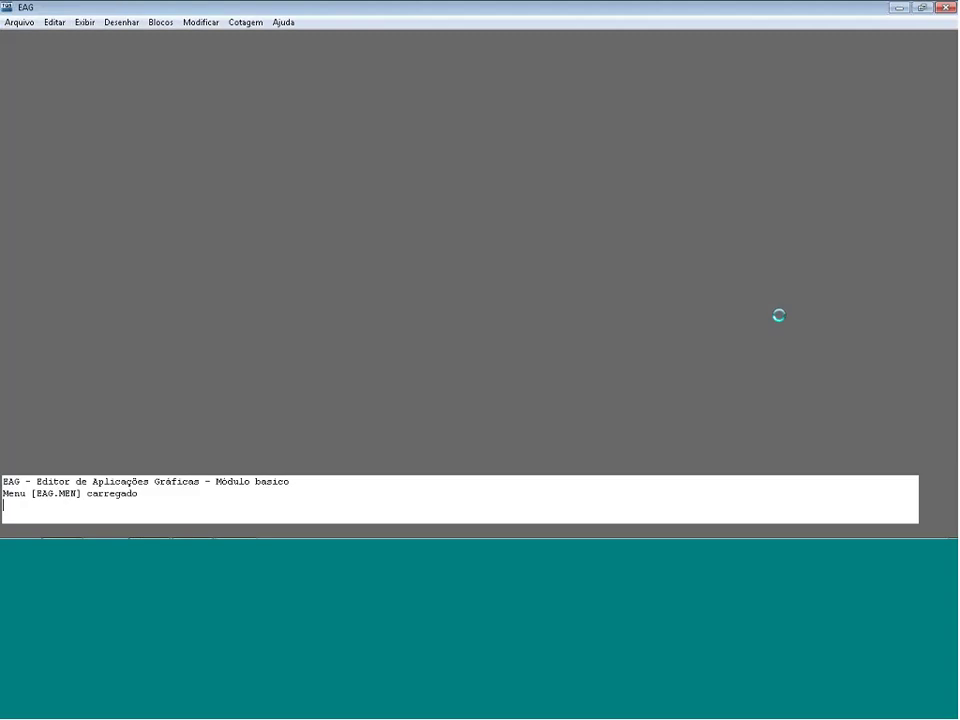
{"action": "scroll", "coordinate": [708, 296], "scroll_direction": "down", "scroll_amount": 3}
{"action": "key", "text": "Delete"}
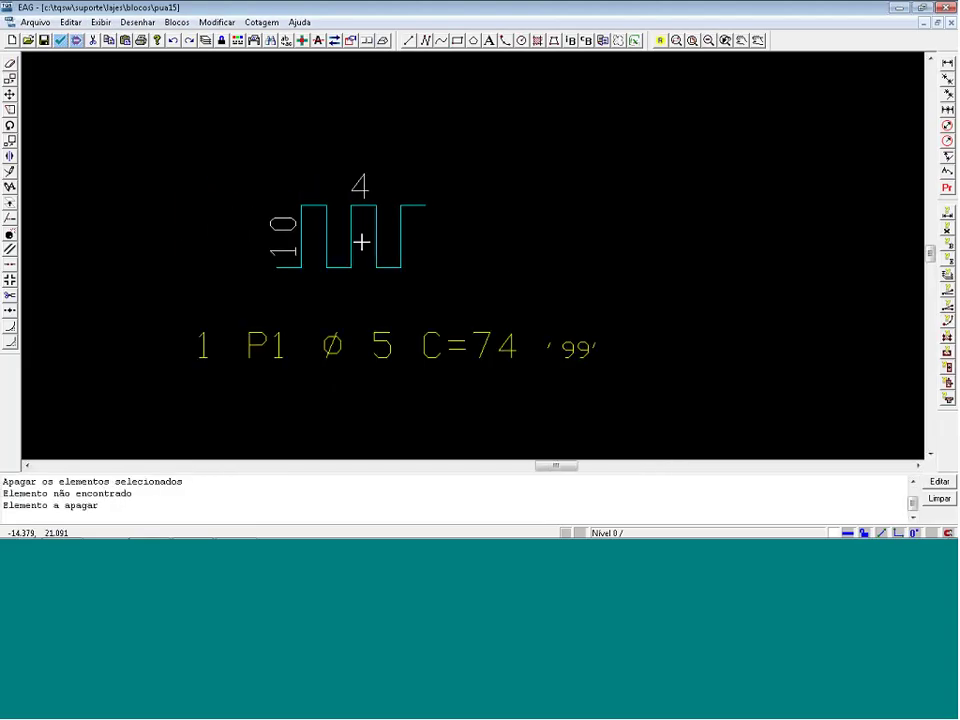
{"action": "left_click", "coordinate": [361, 241]}
{"action": "scroll", "coordinate": [375, 242], "scroll_direction": "down", "scroll_amount": 1}
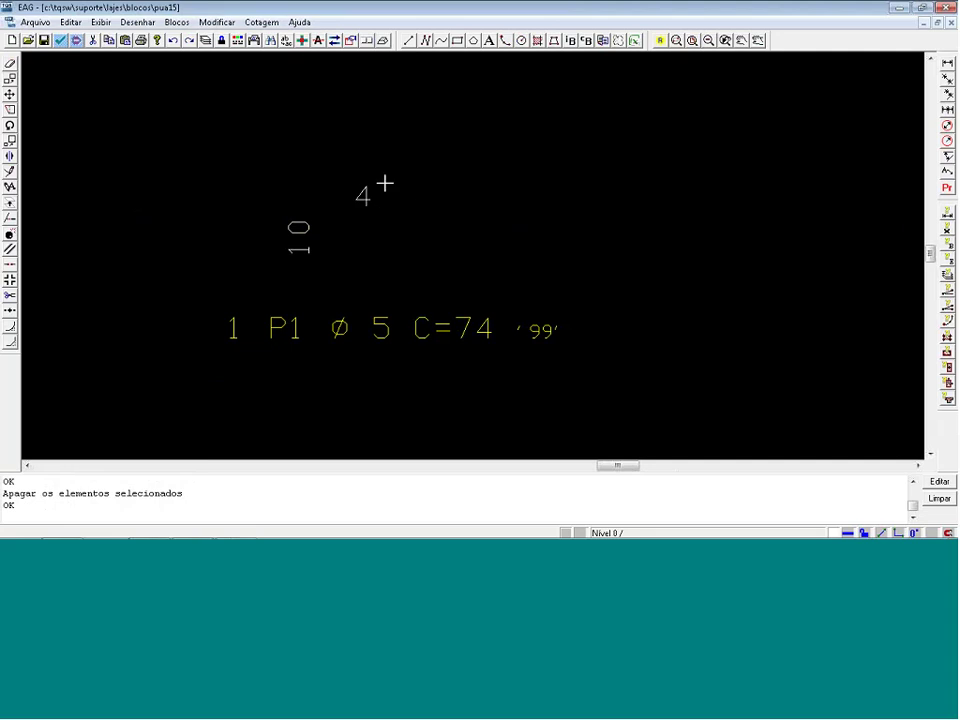
{"action": "left_click", "coordinate": [950, 7]}
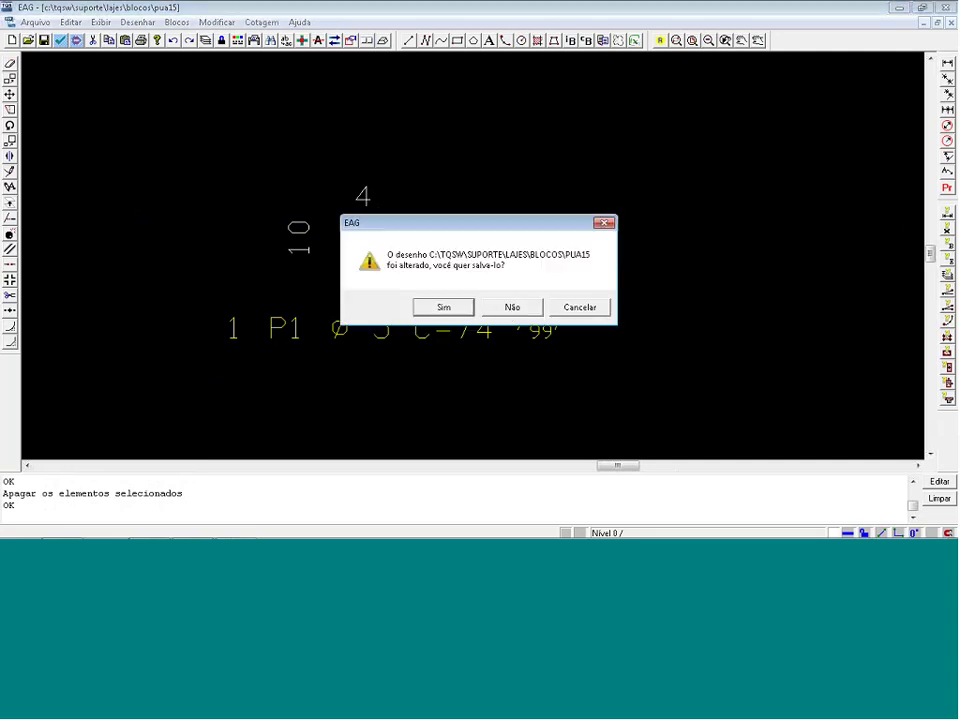
{"action": "left_click", "coordinate": [509, 307]}
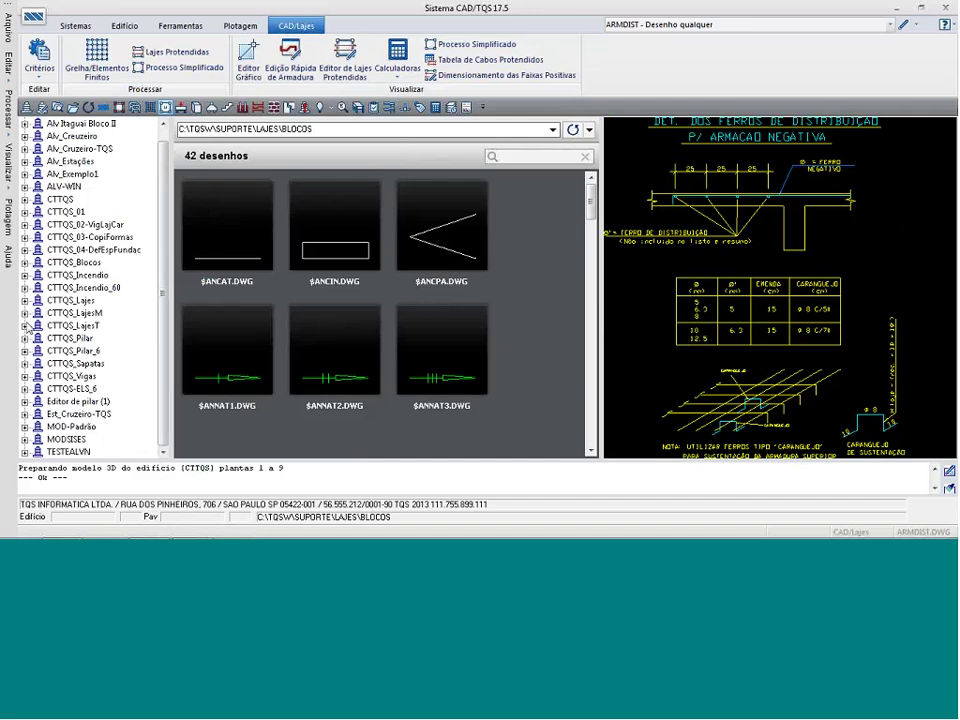
Go to the Tipo_3a5 floor of the CTTQS_Lajes building in the project tree.
{"action": "left_click", "coordinate": [24, 300]}
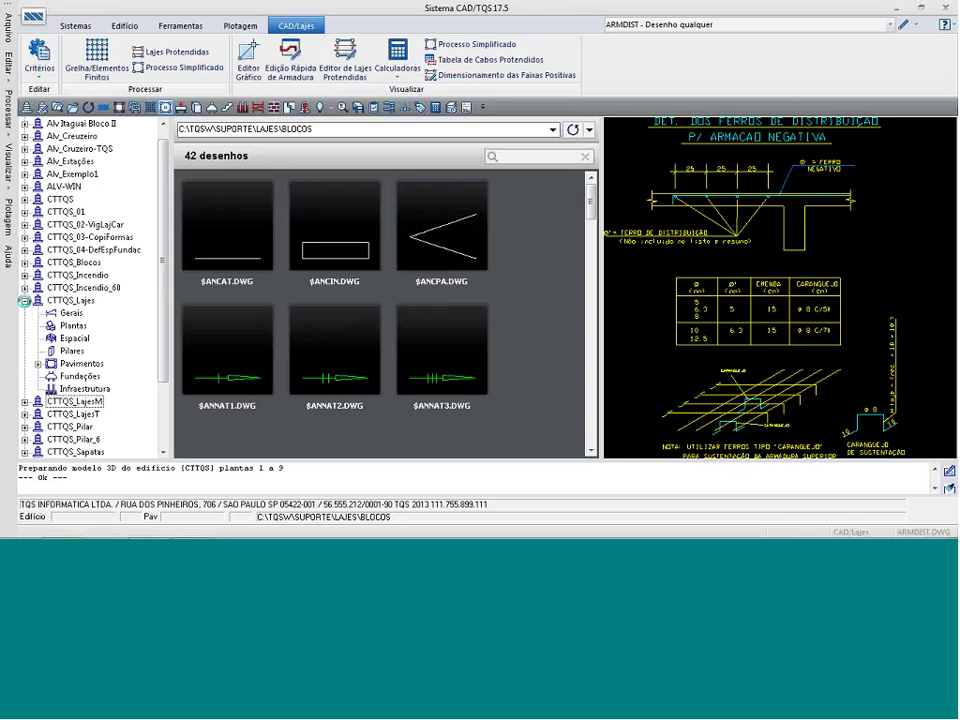
{"action": "left_click", "coordinate": [38, 385]}
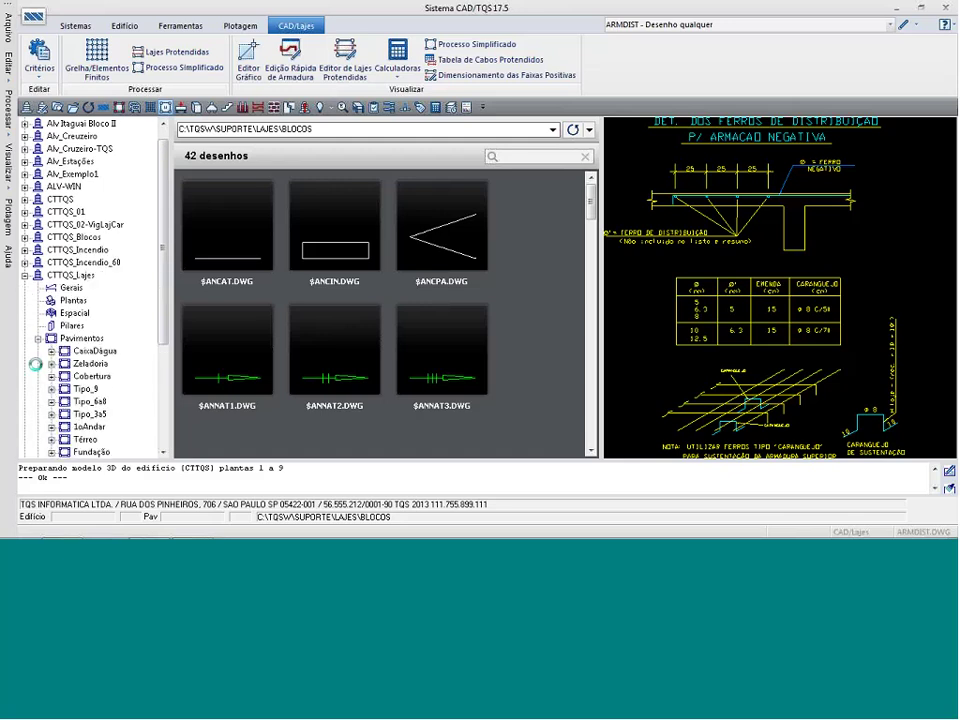
{"action": "left_click", "coordinate": [100, 415]}
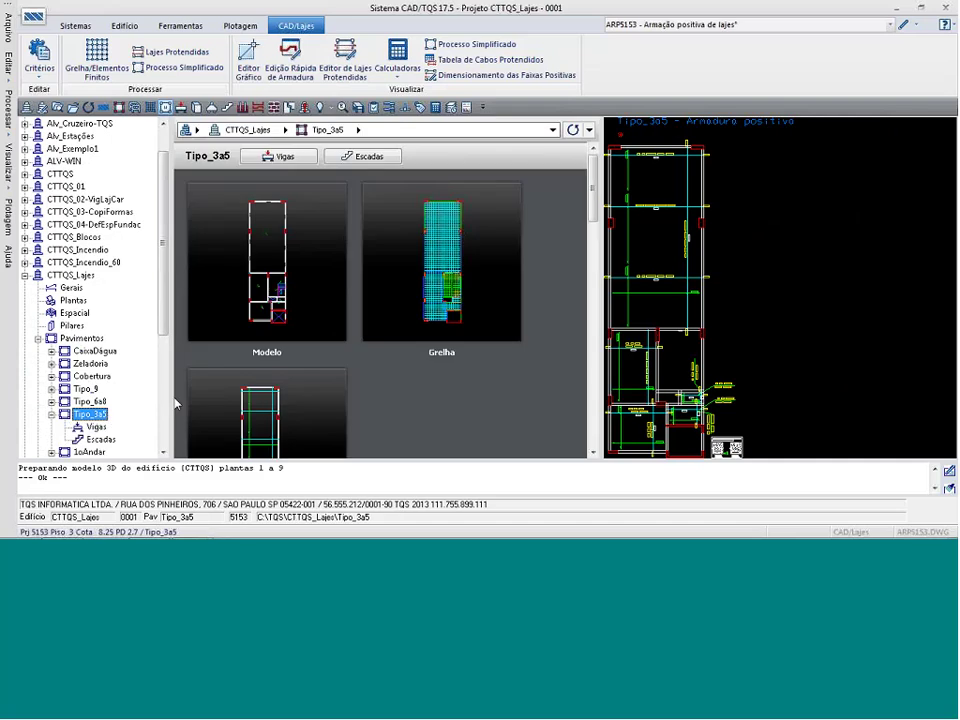
Switch to the PowerPoint presentation and advance to the slide about columns starting on slabs.
{"action": "key", "text": "alt+Tab"}
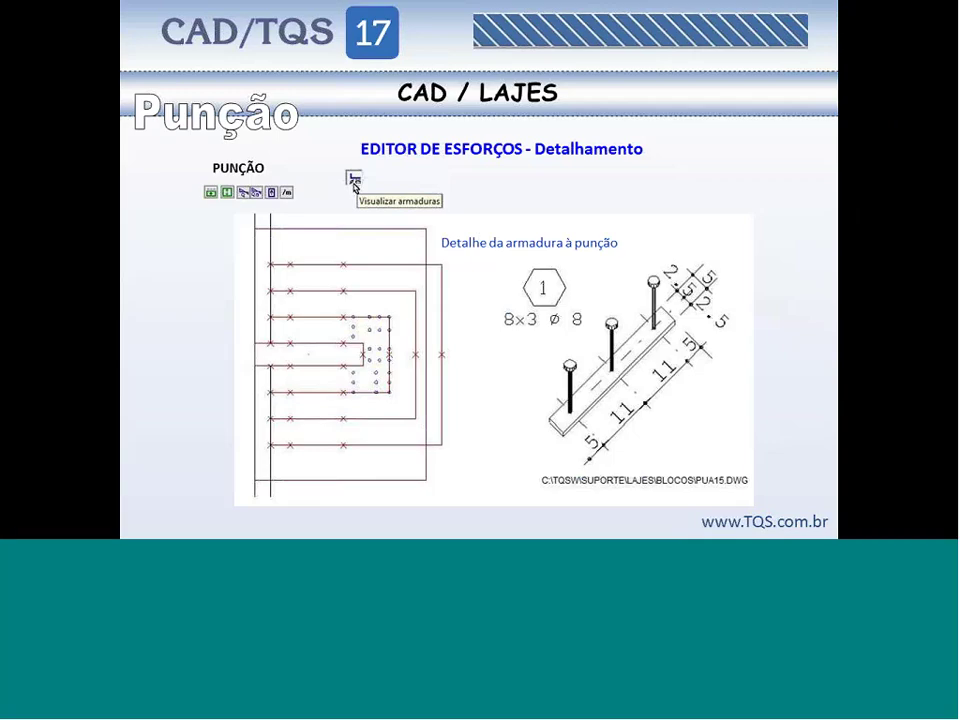
{"action": "key", "text": "Right"}
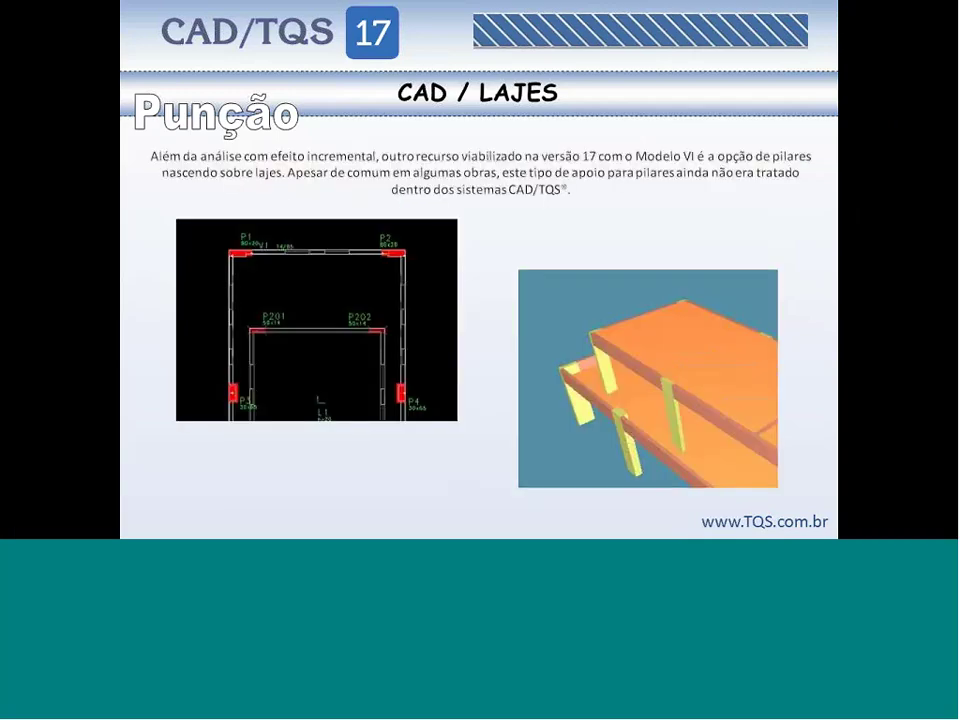
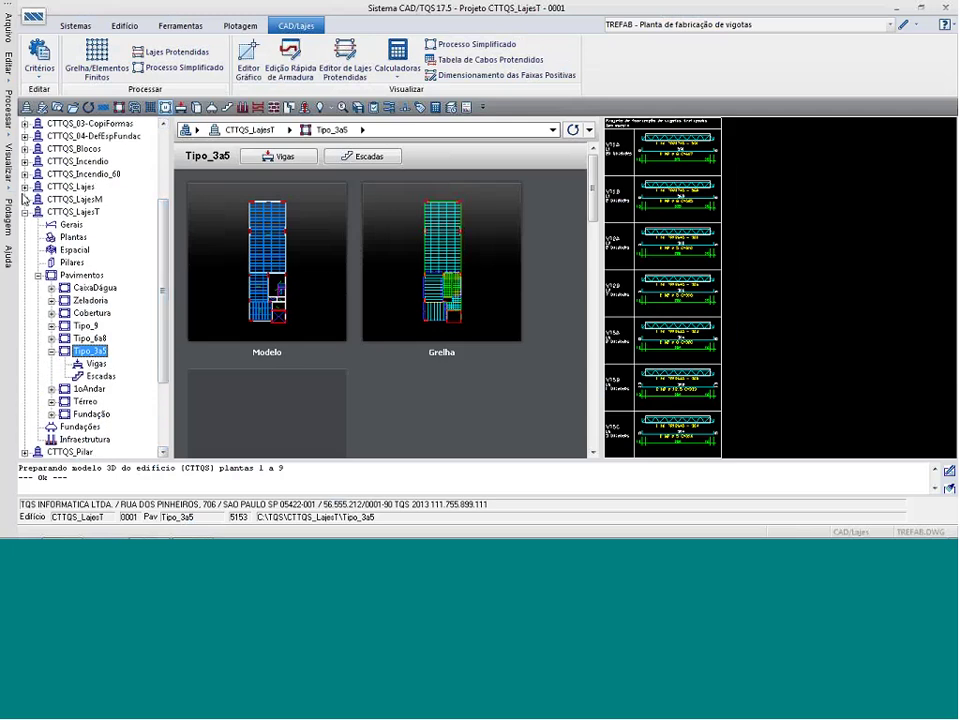
Open the ARP5153 positive slab reinforcement drawing of the CTTQS_Lajes Tipo_3a5 floor in the reinforcement editor.
{"action": "left_click", "coordinate": [25, 187]}
{"action": "left_click", "coordinate": [38, 250]}
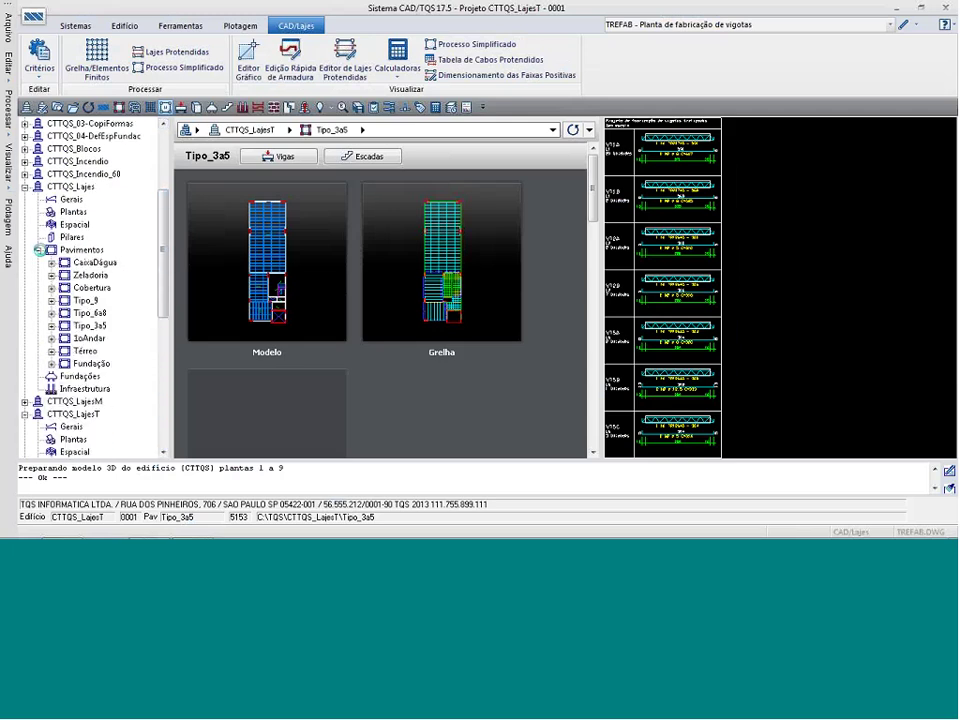
{"action": "left_click", "coordinate": [89, 325]}
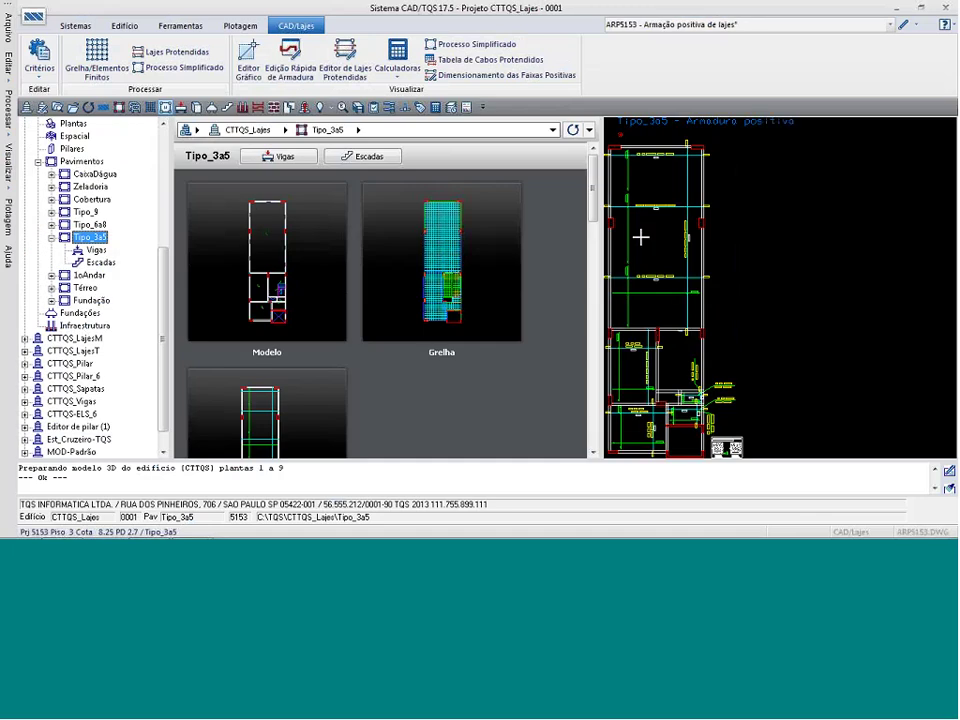
{"action": "double_click", "coordinate": [640, 237]}
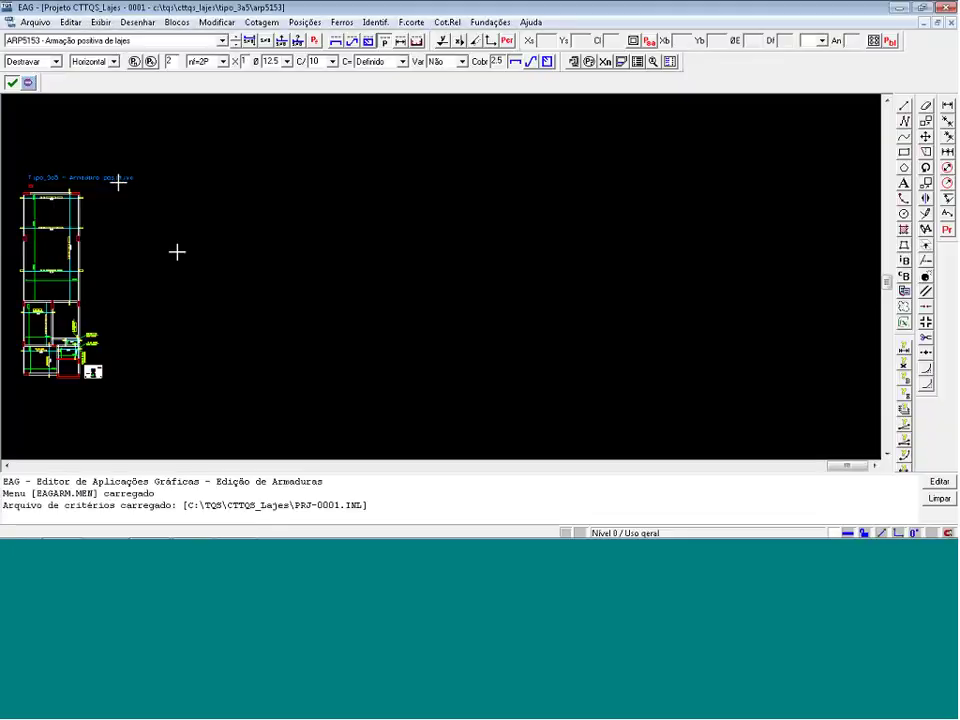
Examine the fold labels at both ends of the horizontal N1 bars in the large slab, near the mid-side columns.
{"action": "key", "text": "F8"}
{"action": "left_click", "coordinate": [18, 268]}
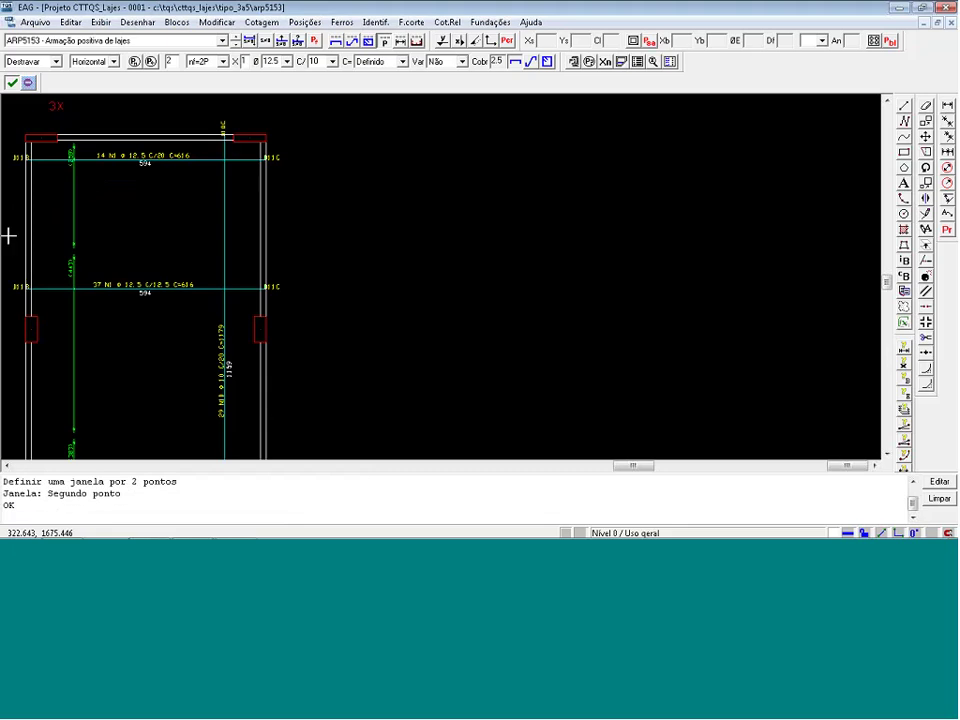
{"action": "key", "text": "F8"}
{"action": "left_click", "coordinate": [83, 317]}
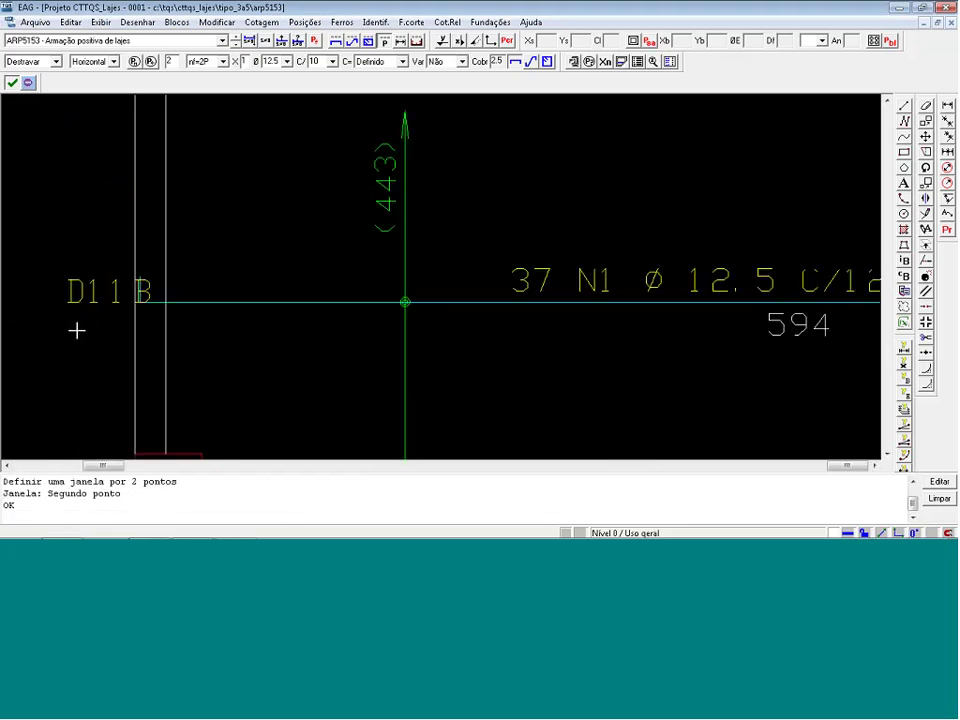
{"action": "scroll", "coordinate": [77, 330], "scroll_direction": "down", "scroll_amount": 5}
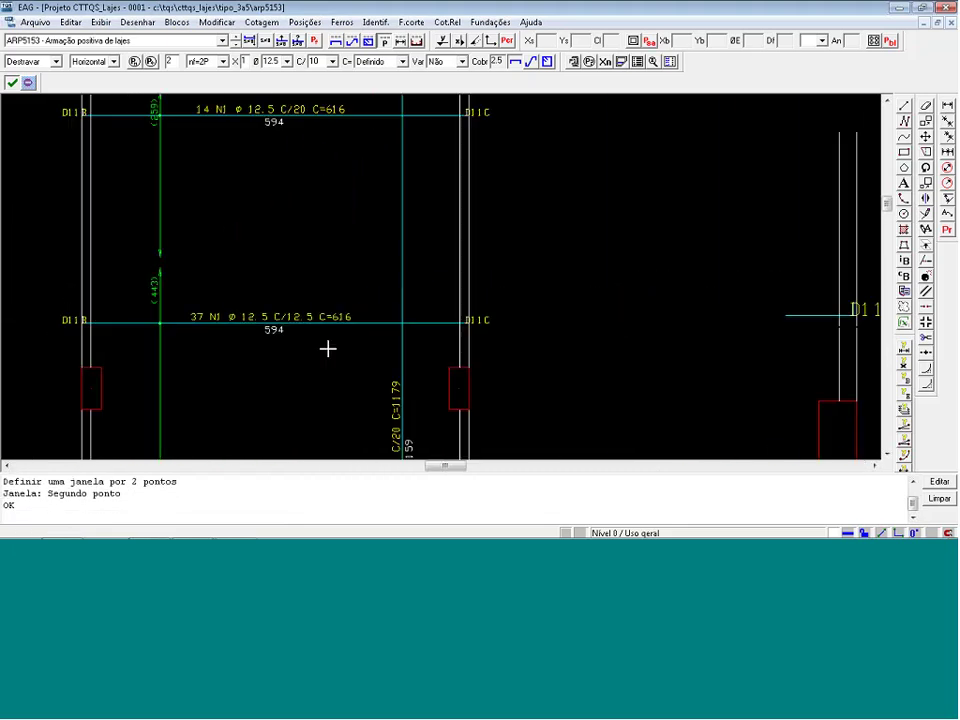
{"action": "scroll", "coordinate": [484, 345], "scroll_direction": "up", "scroll_amount": 5}
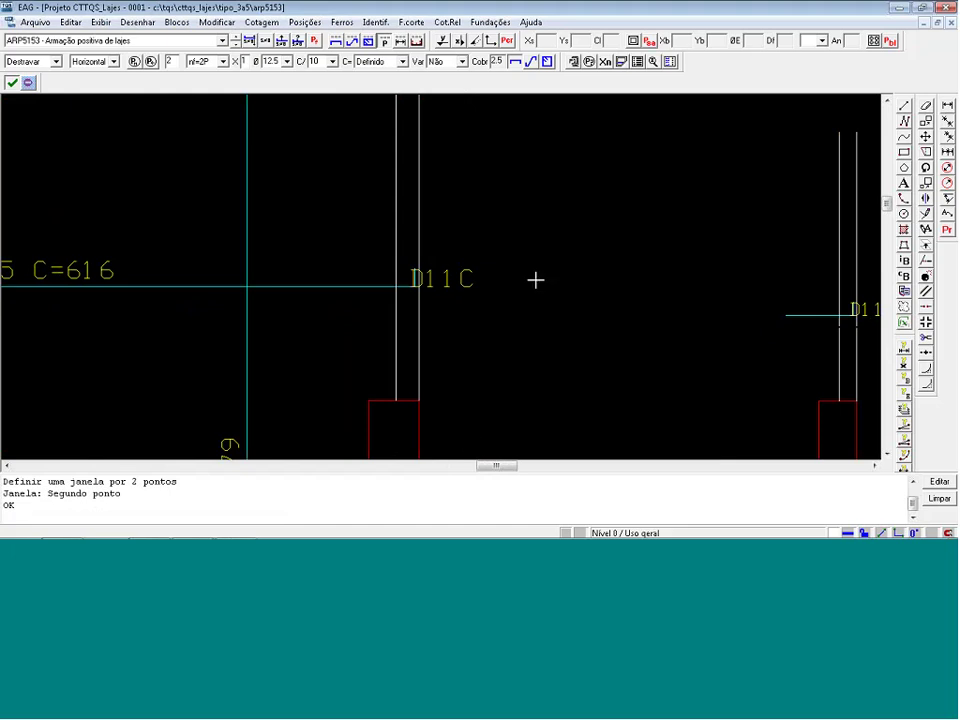
{"action": "scroll", "coordinate": [539, 281], "scroll_direction": "down", "scroll_amount": 6}
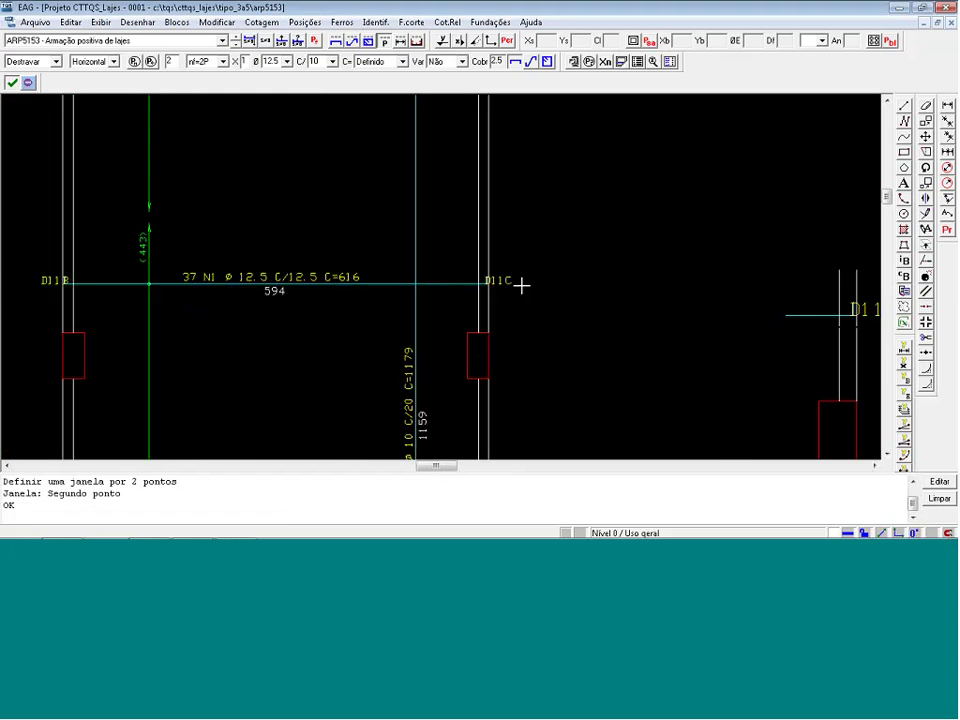
Check how the N1 bar folds appear in plot visualization mode and return to the normal display.
{"action": "left_click", "coordinate": [35, 22]}
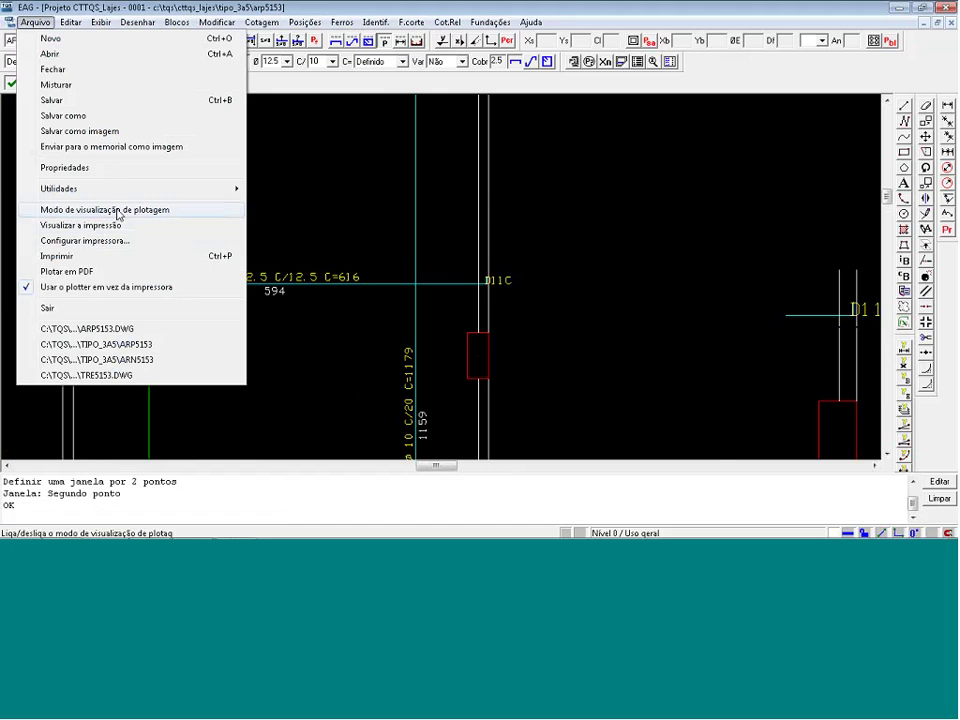
{"action": "left_click", "coordinate": [116, 209]}
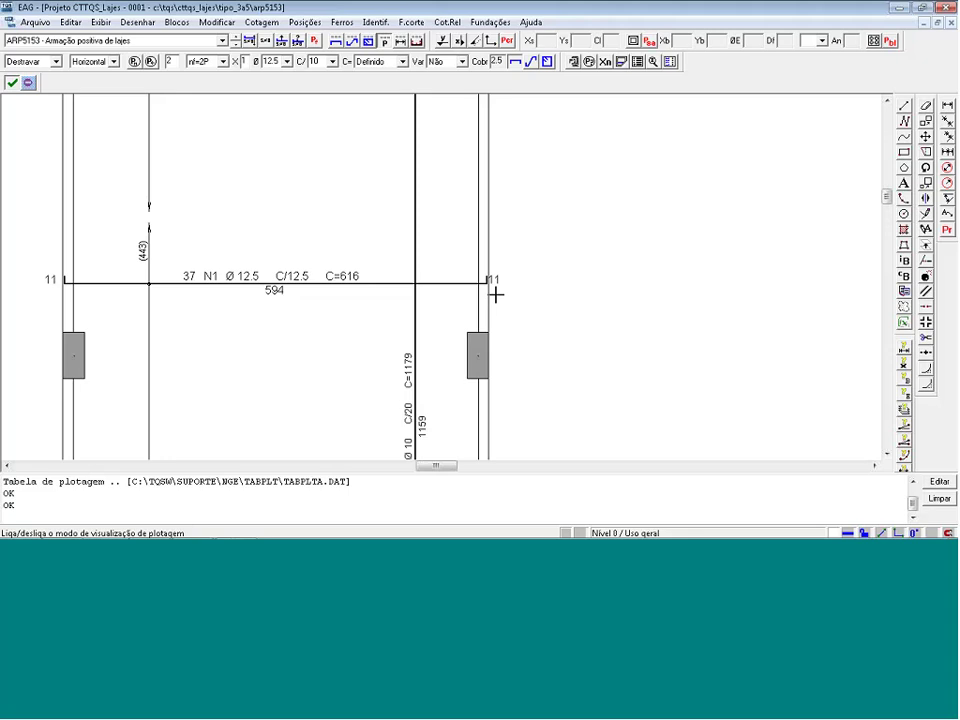
{"action": "key", "text": "F9"}
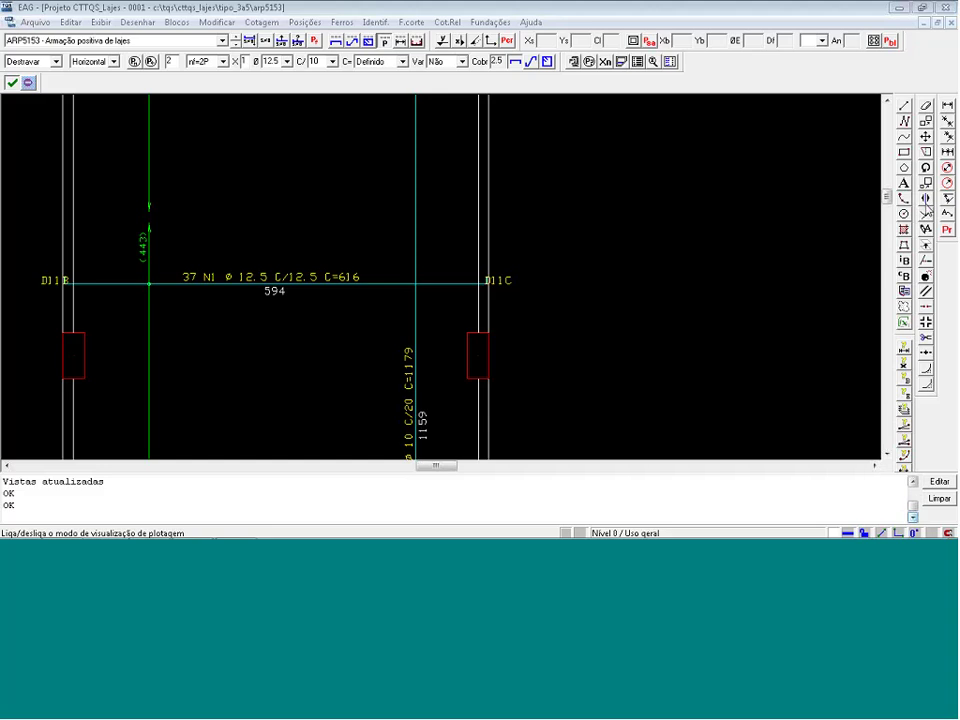
Close the positive reinforcement drawing and return to the main CAD/TQS window.
{"action": "left_click", "coordinate": [584, 327]}
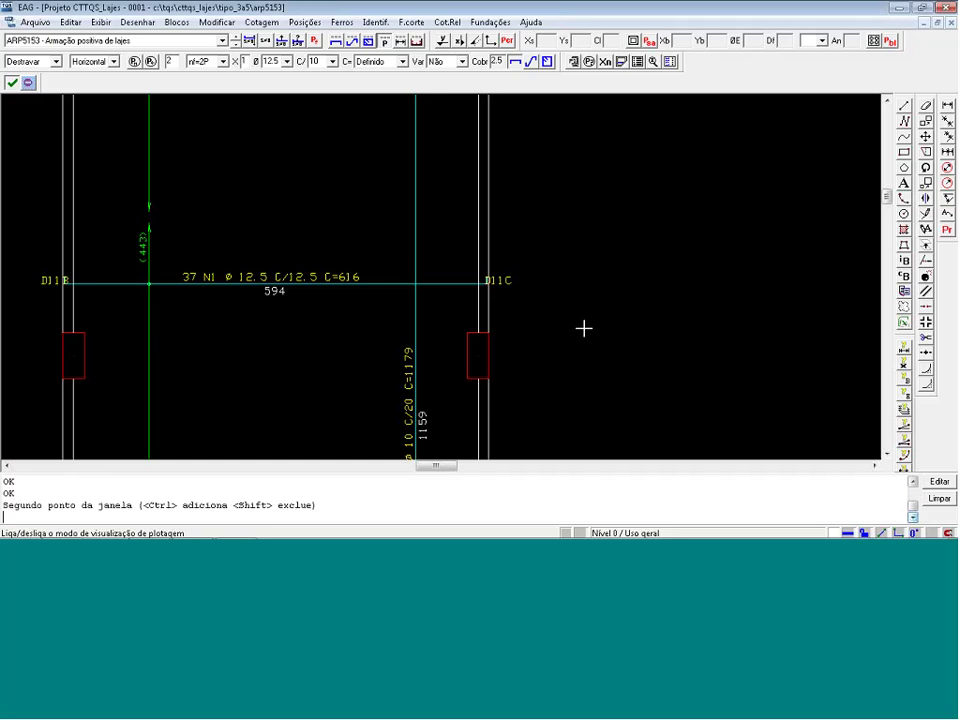
{"action": "key", "text": "shift+F8"}
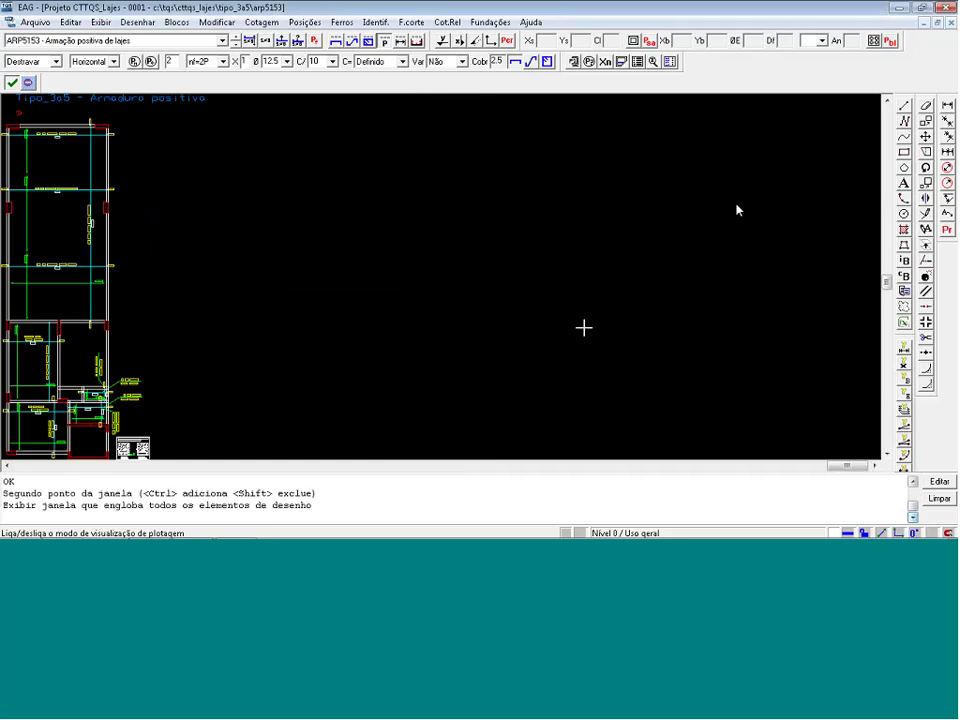
{"action": "left_click", "coordinate": [946, 7]}
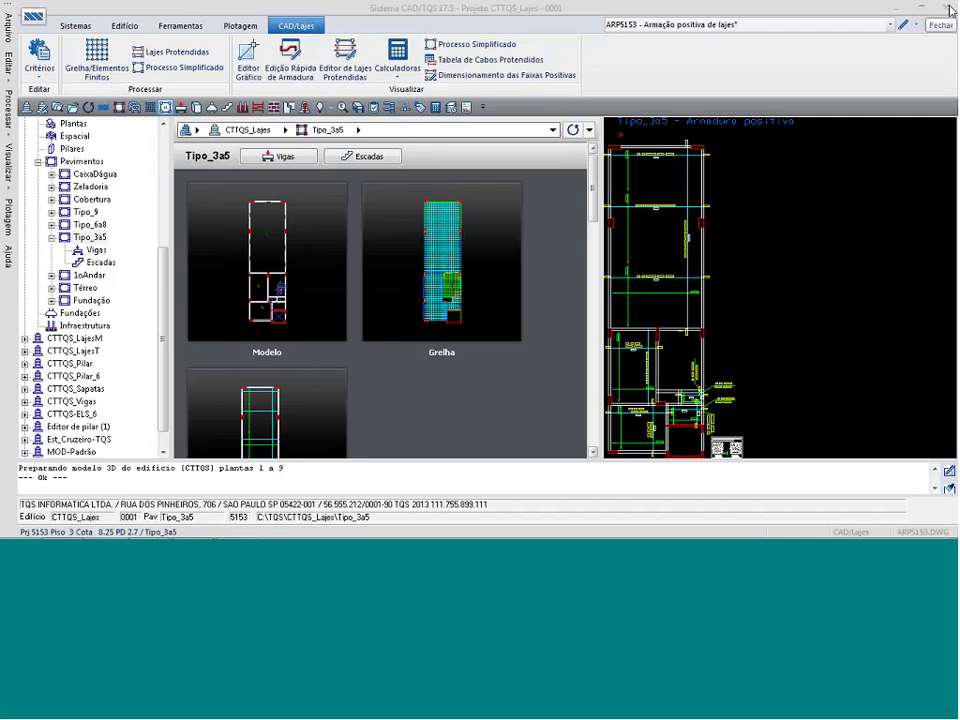